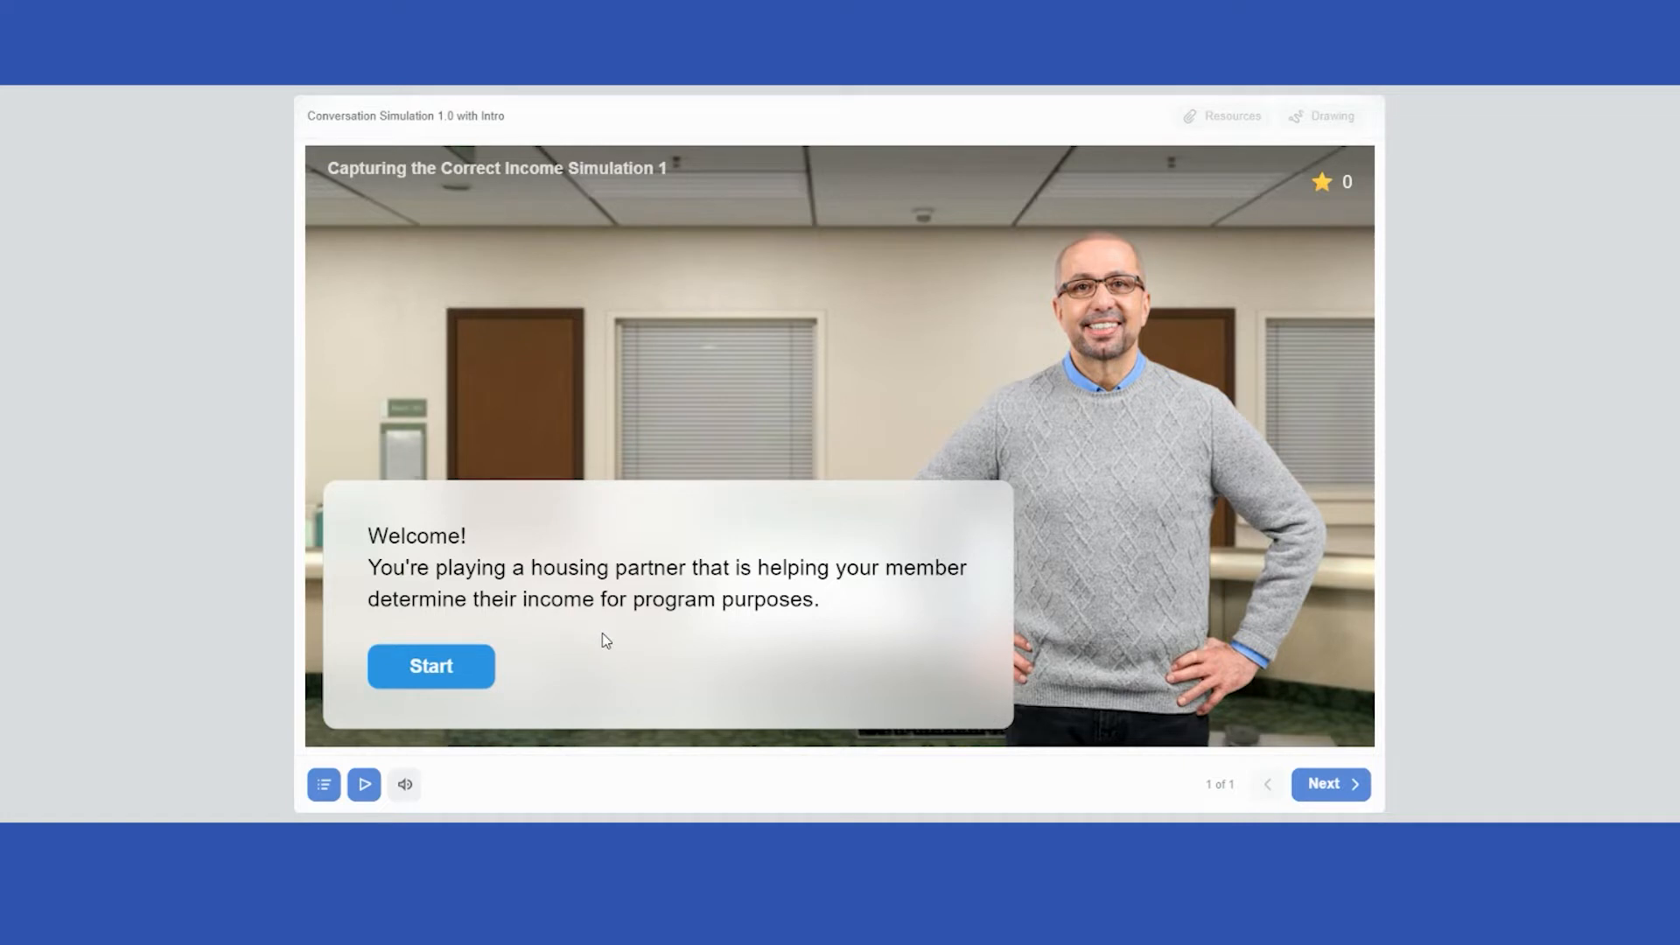
Start the income conversation simulation, begin the conversation, and ask the tenant about monthly income besides Social Security.
{"action": "left_click", "coordinate": [431, 667]}
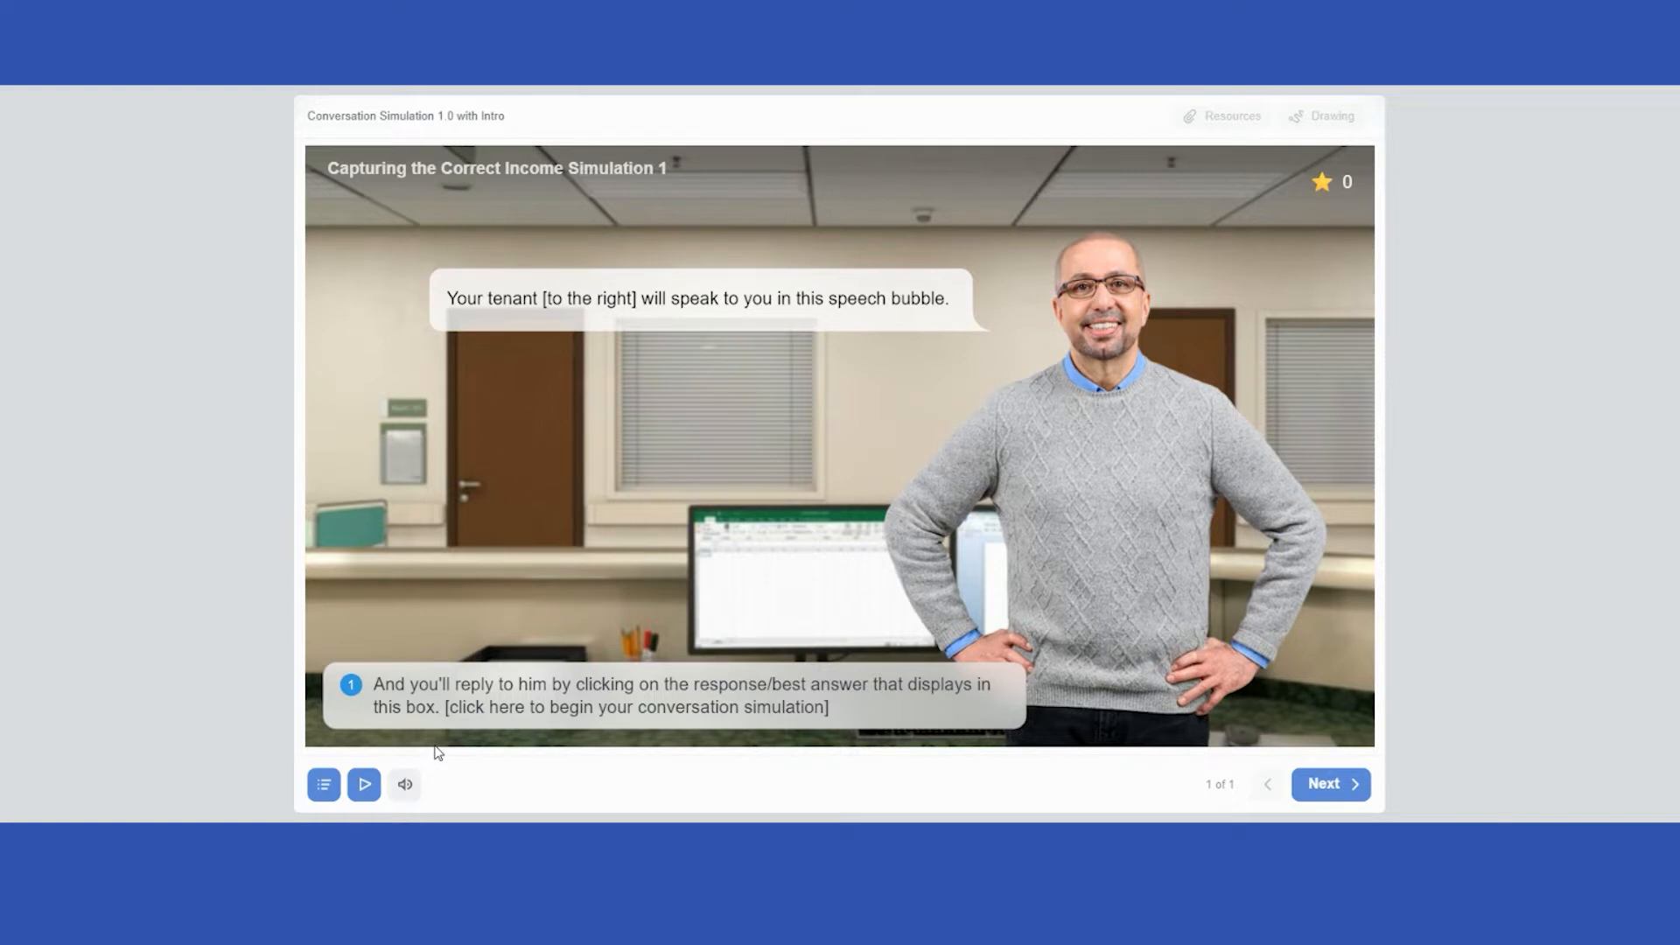
{"action": "left_click", "coordinate": [536, 694]}
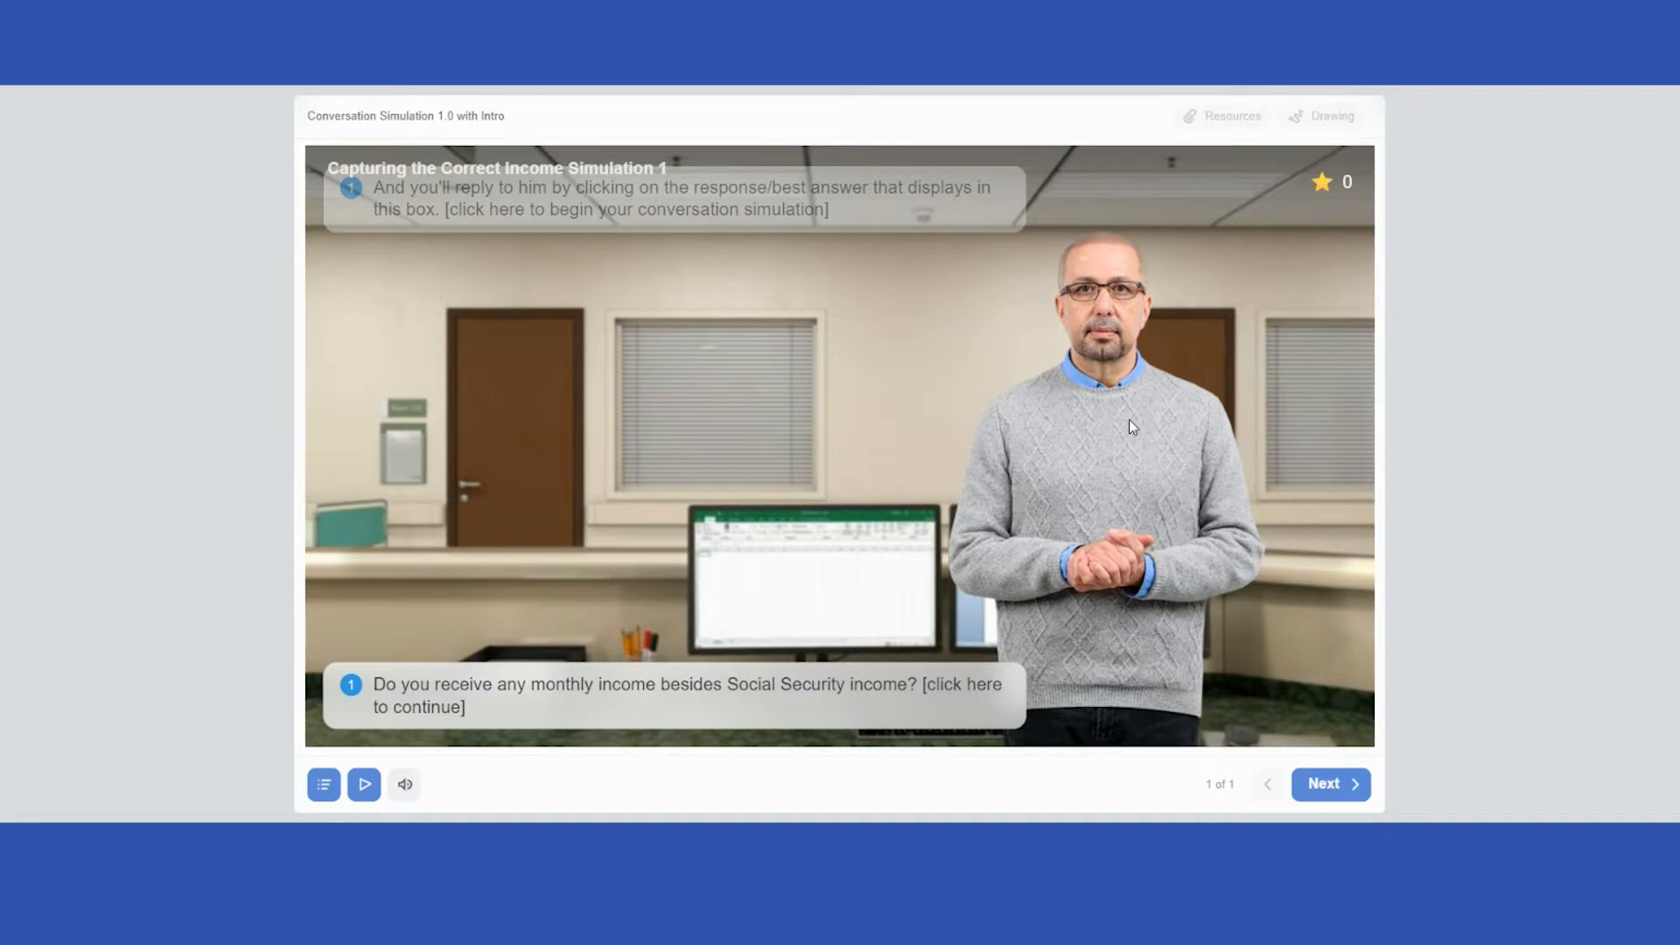
{"action": "left_click", "coordinate": [639, 718]}
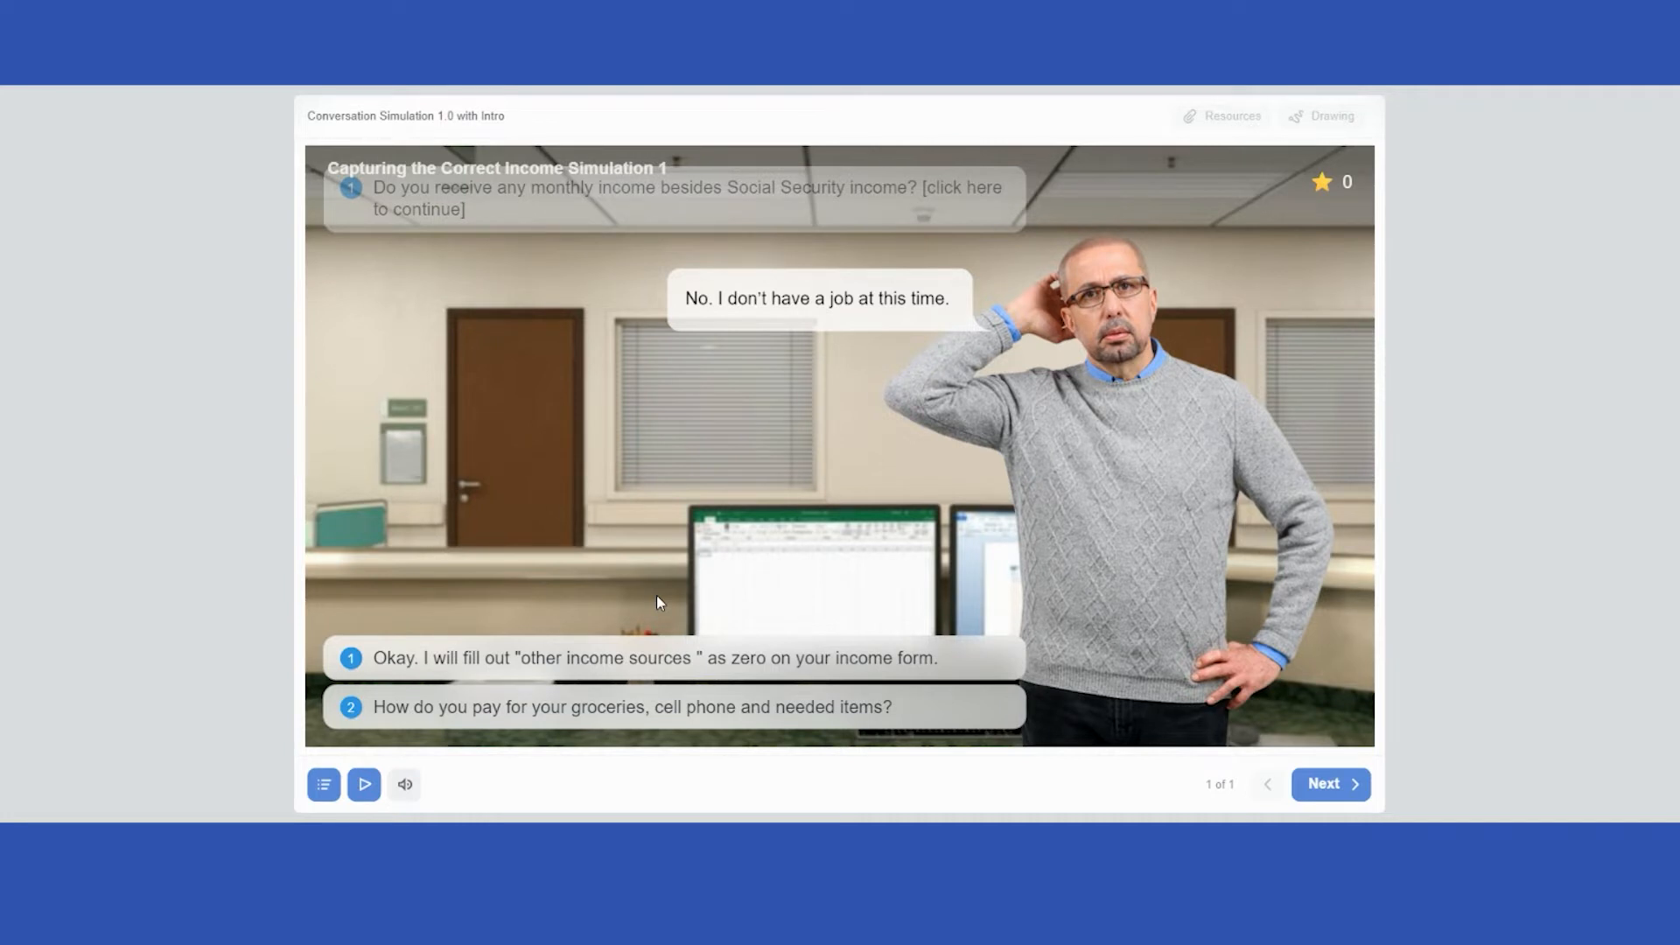
Try the reply that records other income sources as zero, return to the question, and ask how groceries, cell phone and needed items are paid.
{"action": "left_click", "coordinate": [556, 658]}
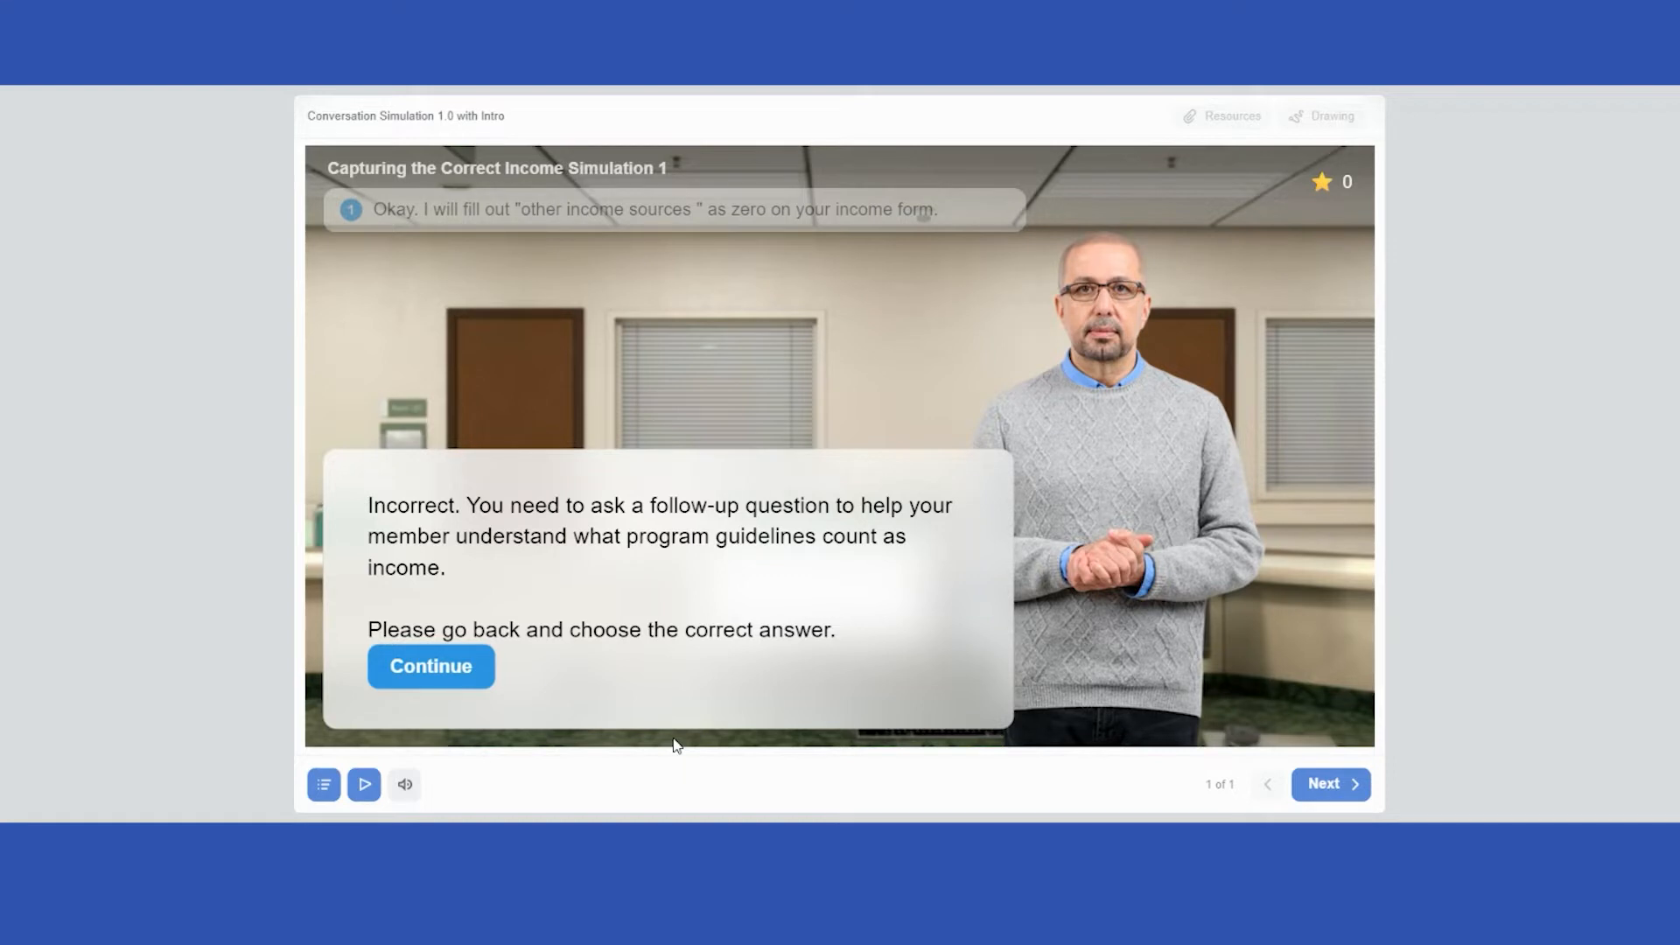
{"action": "left_click", "coordinate": [459, 679]}
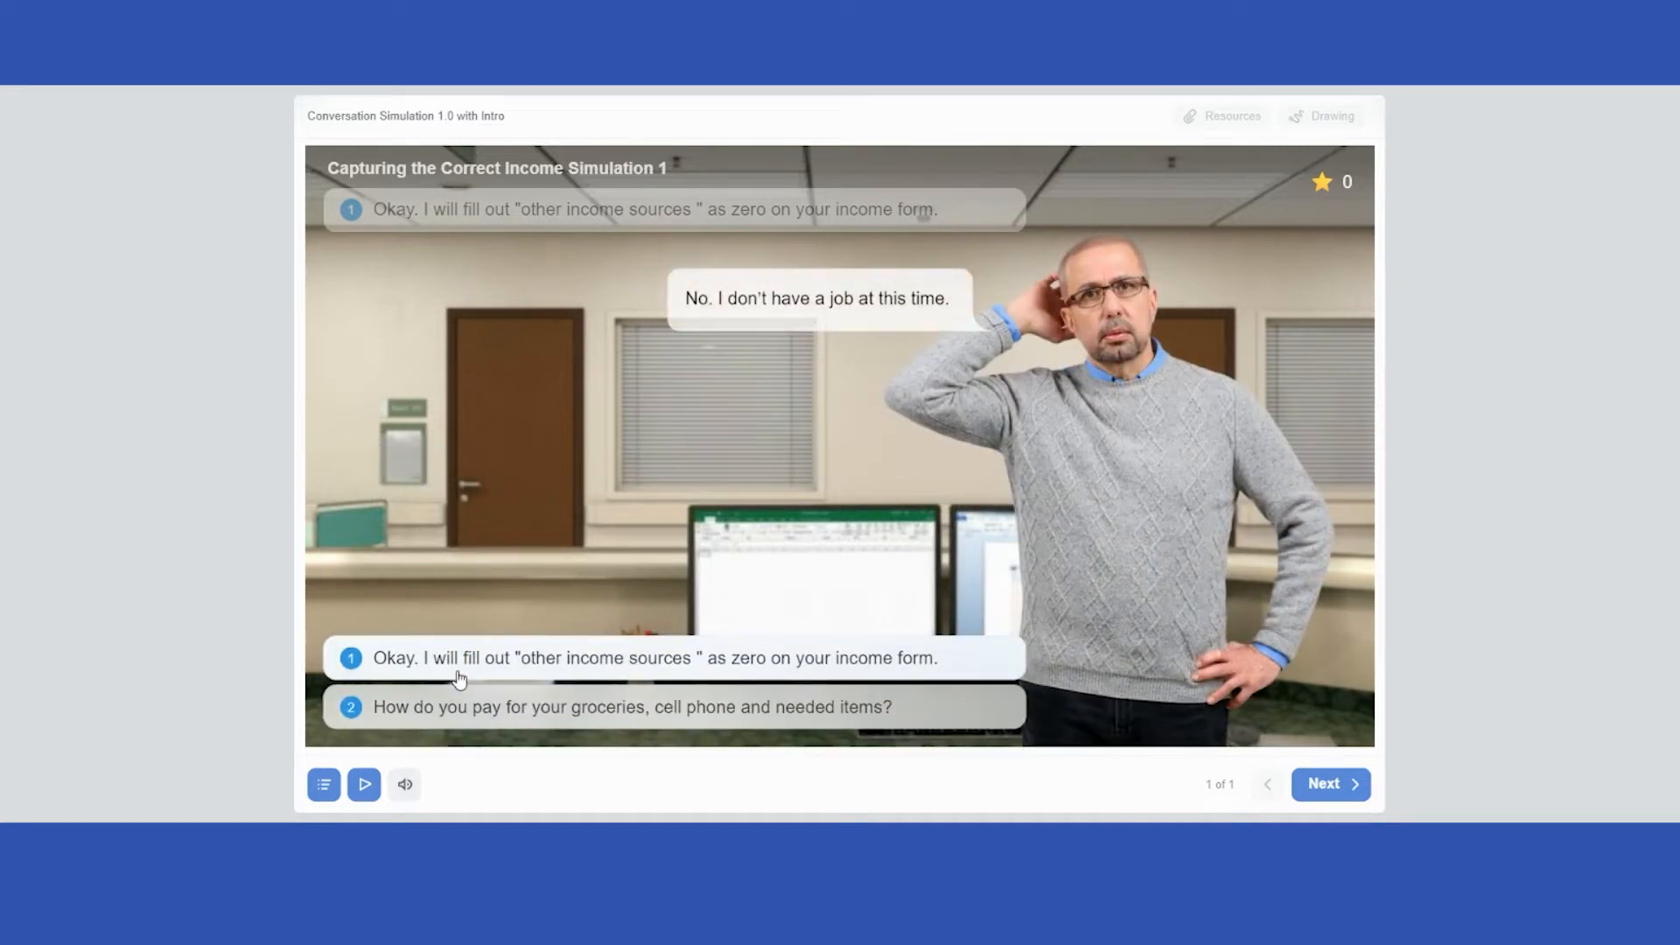
{"action": "left_click", "coordinate": [461, 706]}
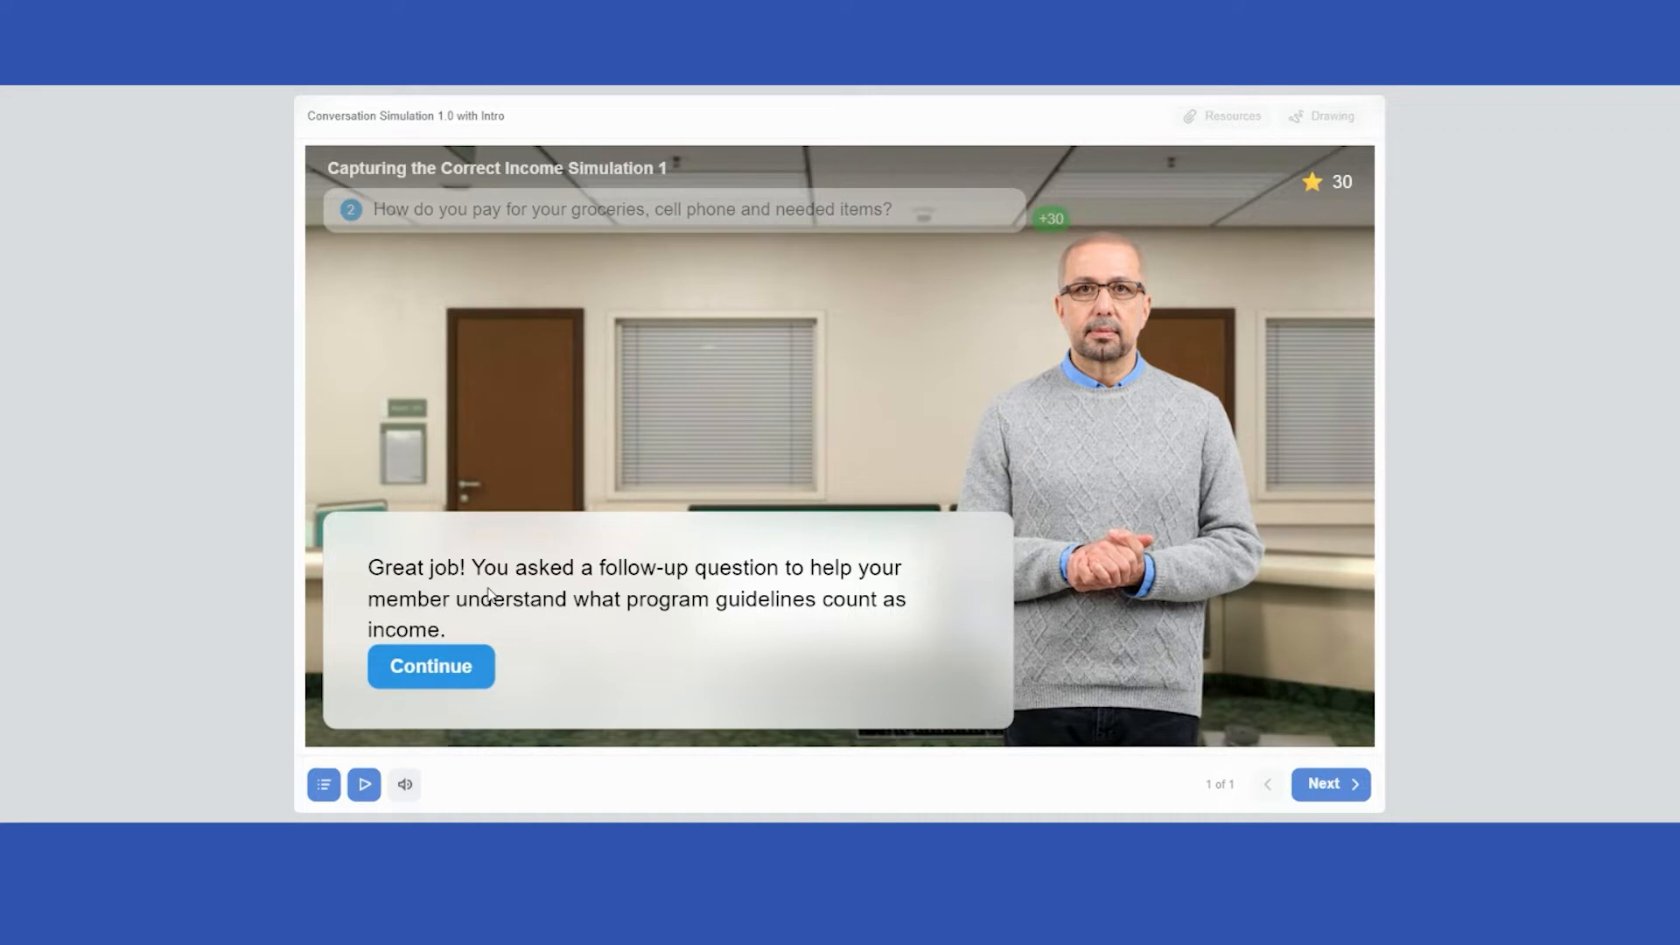
{"action": "left_click", "coordinate": [455, 674]}
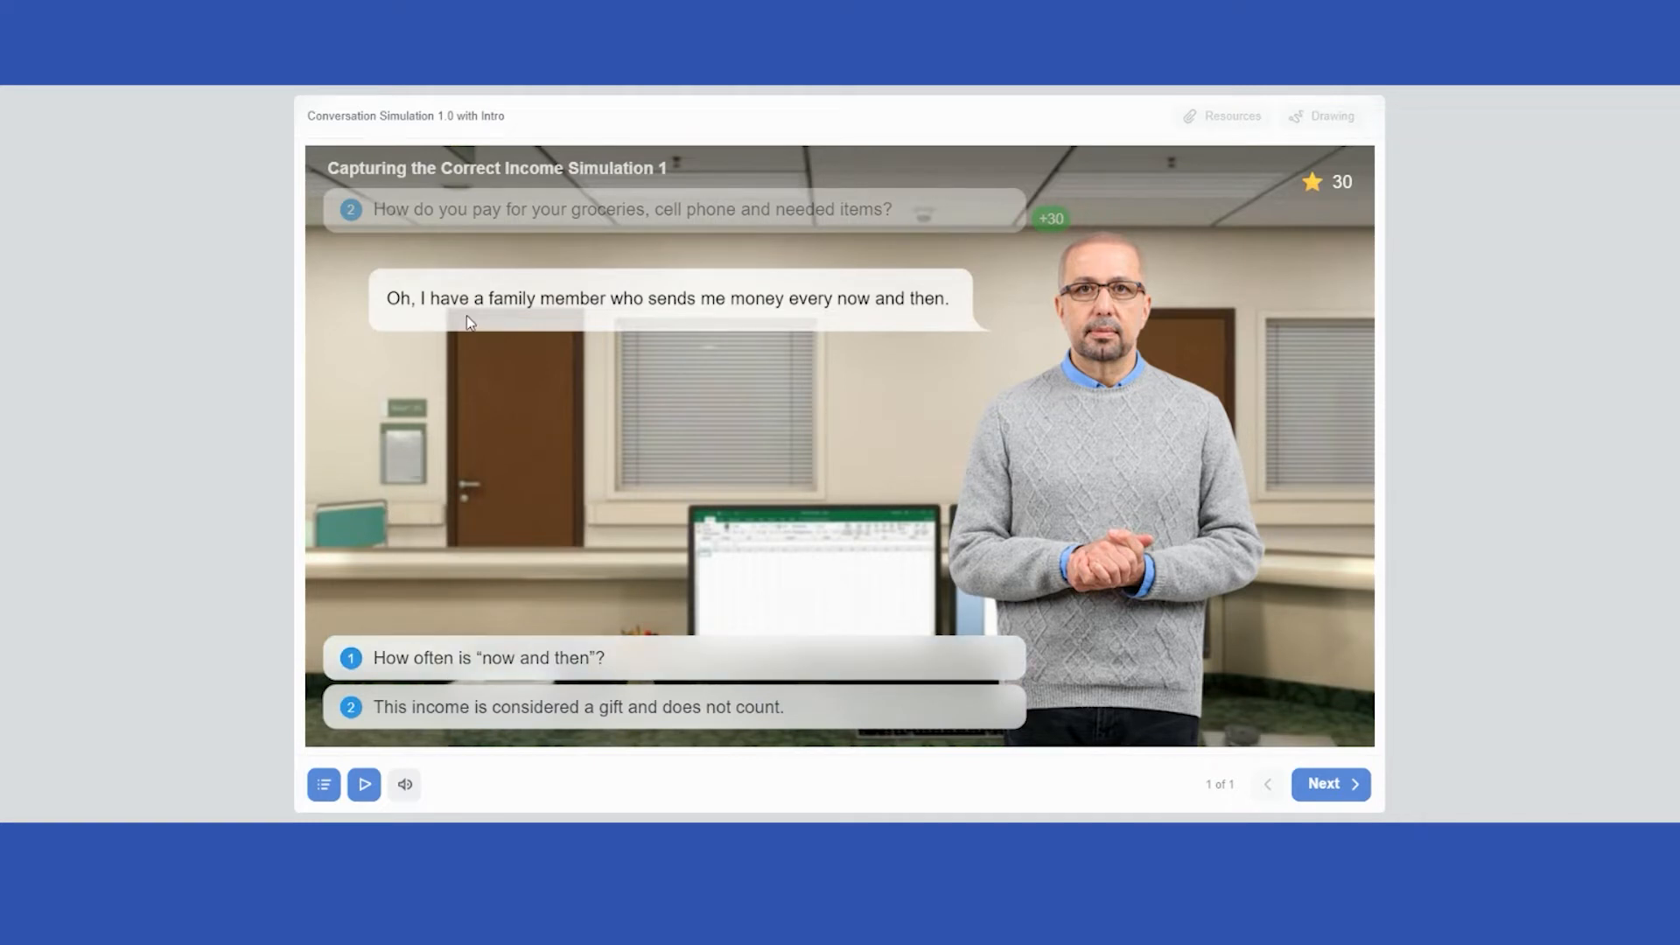
Ask how often "now and then" is, and choose the reply to list that amount as income.
{"action": "left_click", "coordinate": [583, 661]}
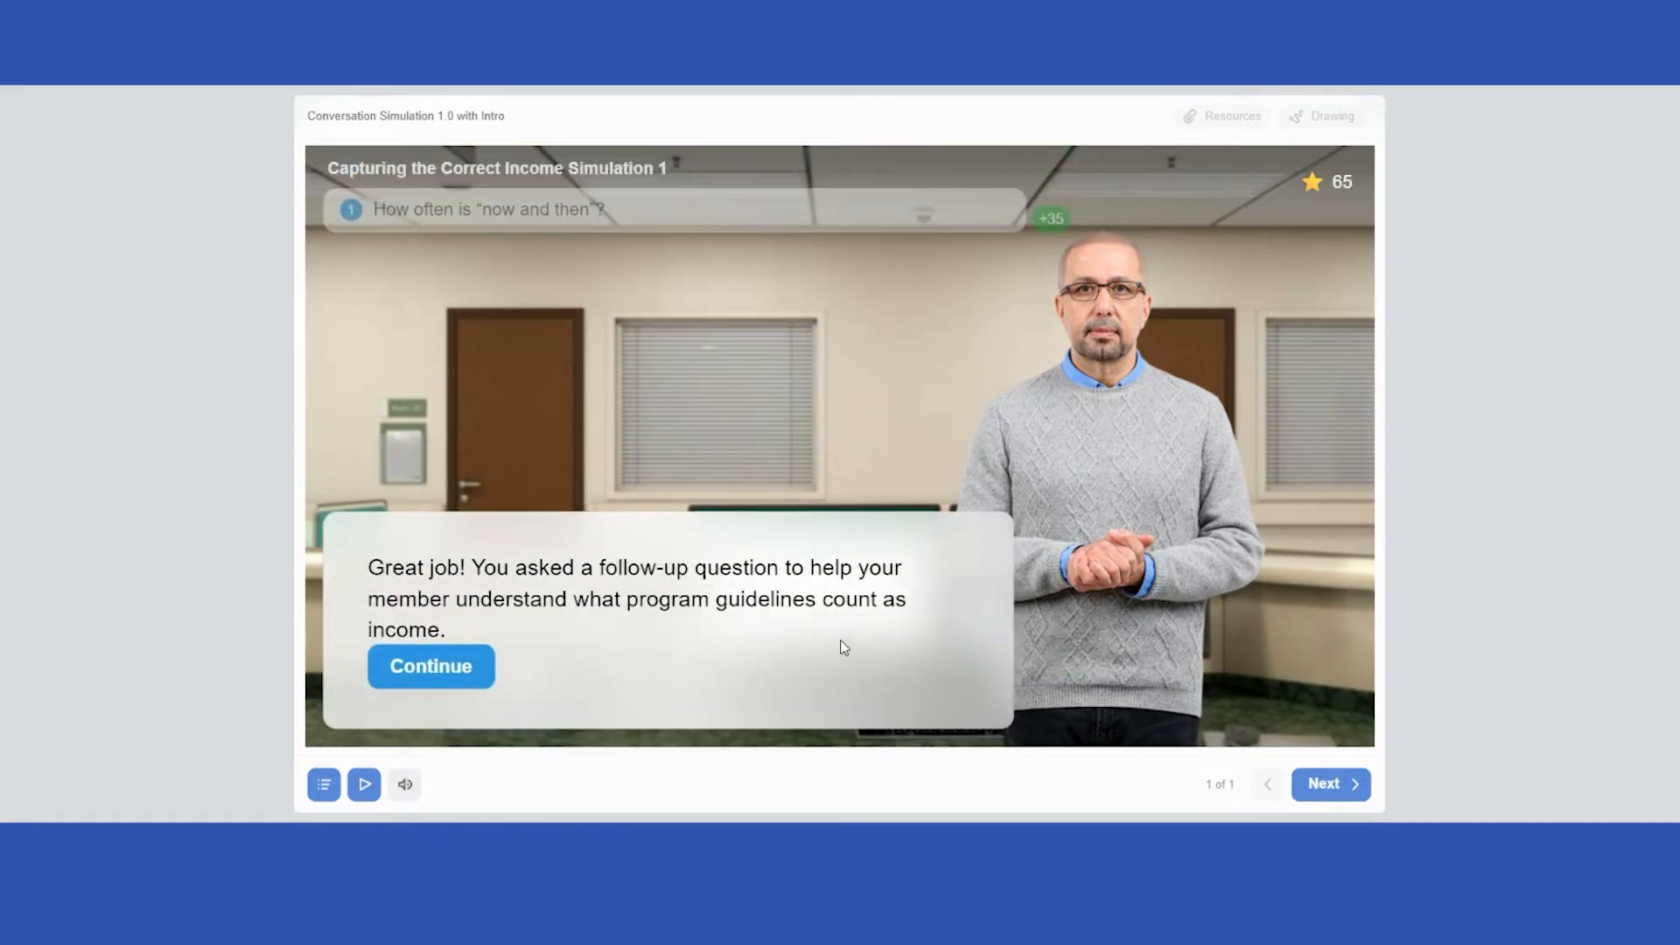
{"action": "left_click", "coordinate": [464, 682]}
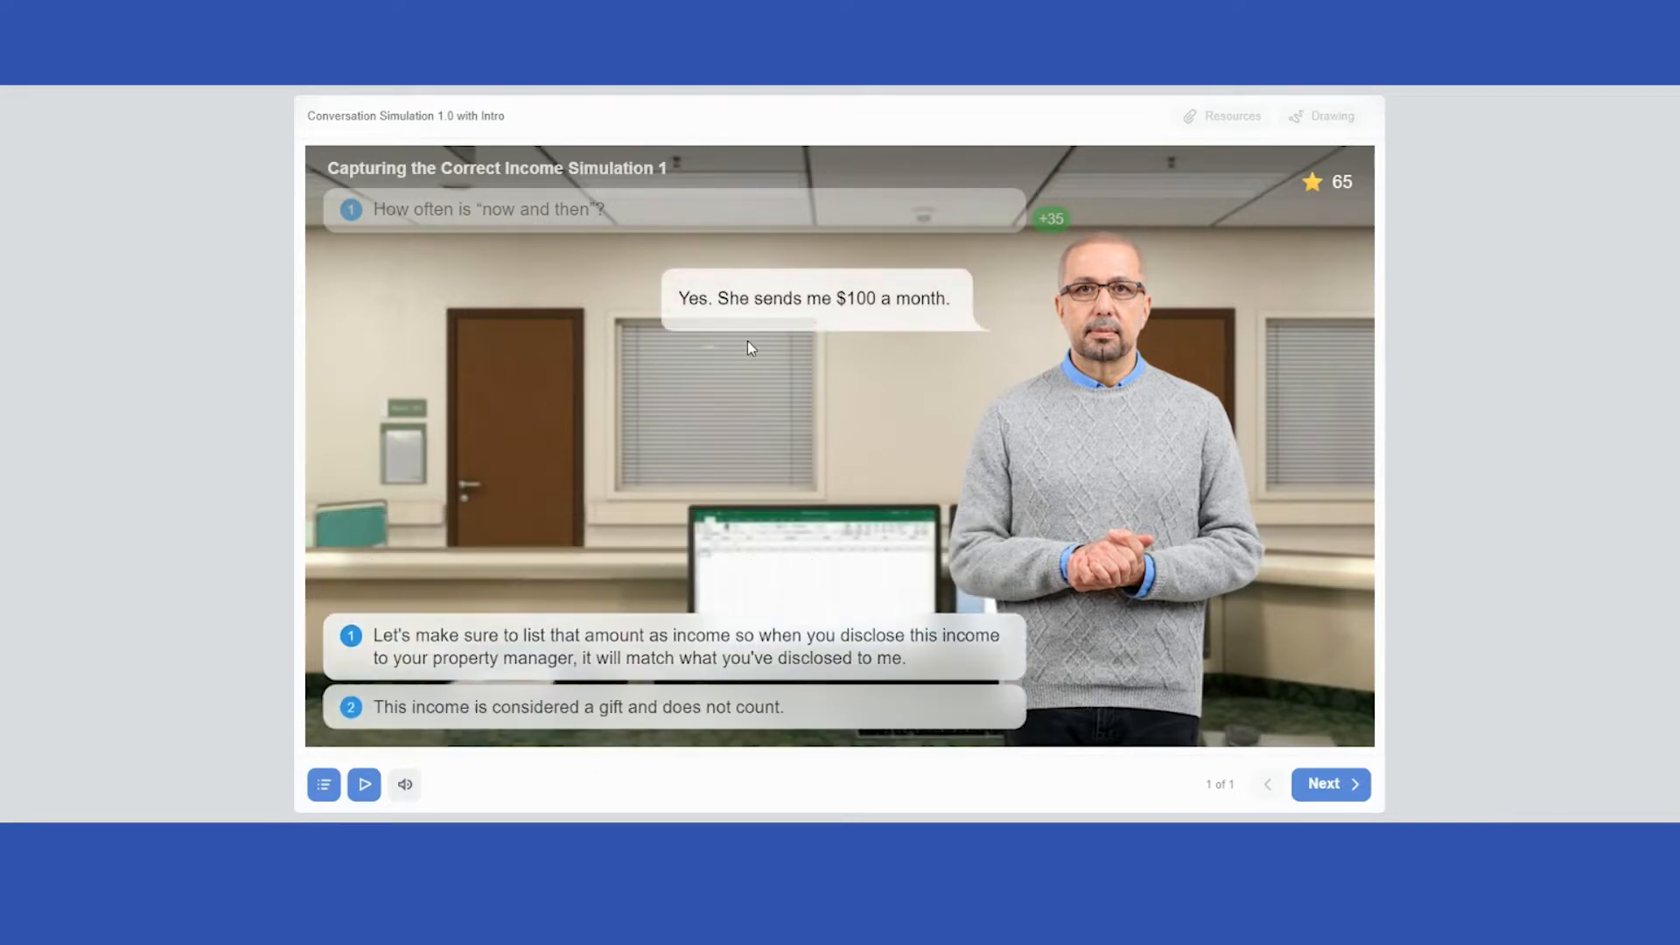
{"action": "left_click", "coordinate": [555, 660]}
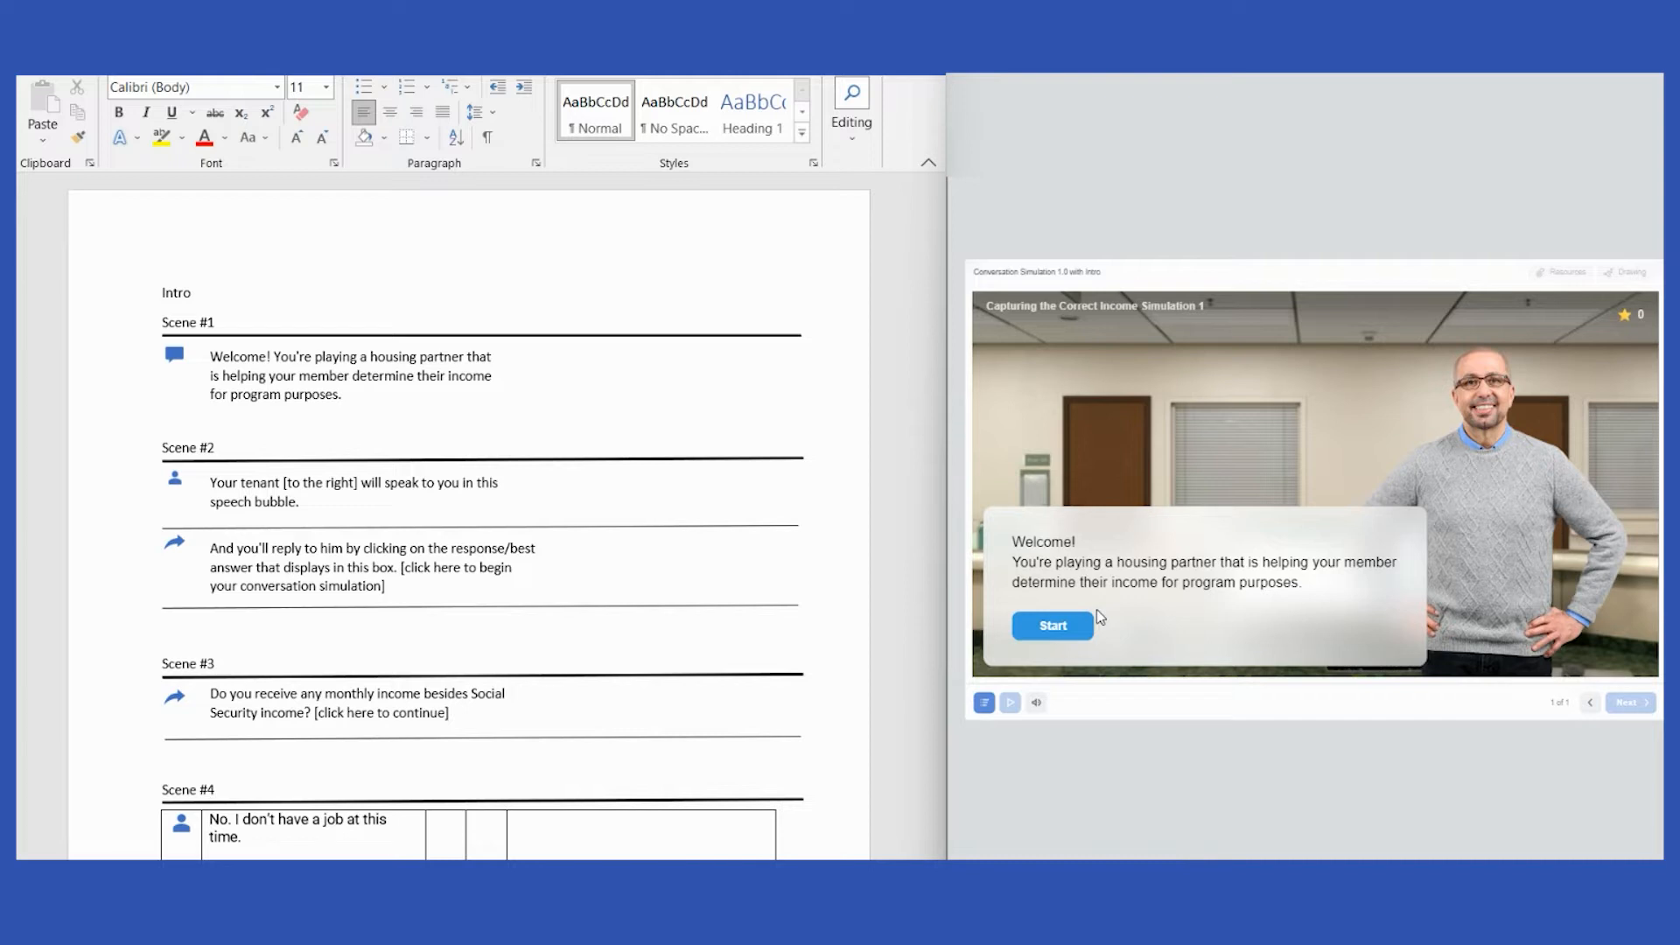
Replay the simulation through the zero-income reply, comparing its screens with Scenes #1 to #5 of the script document.
{"action": "left_click", "coordinate": [1071, 628]}
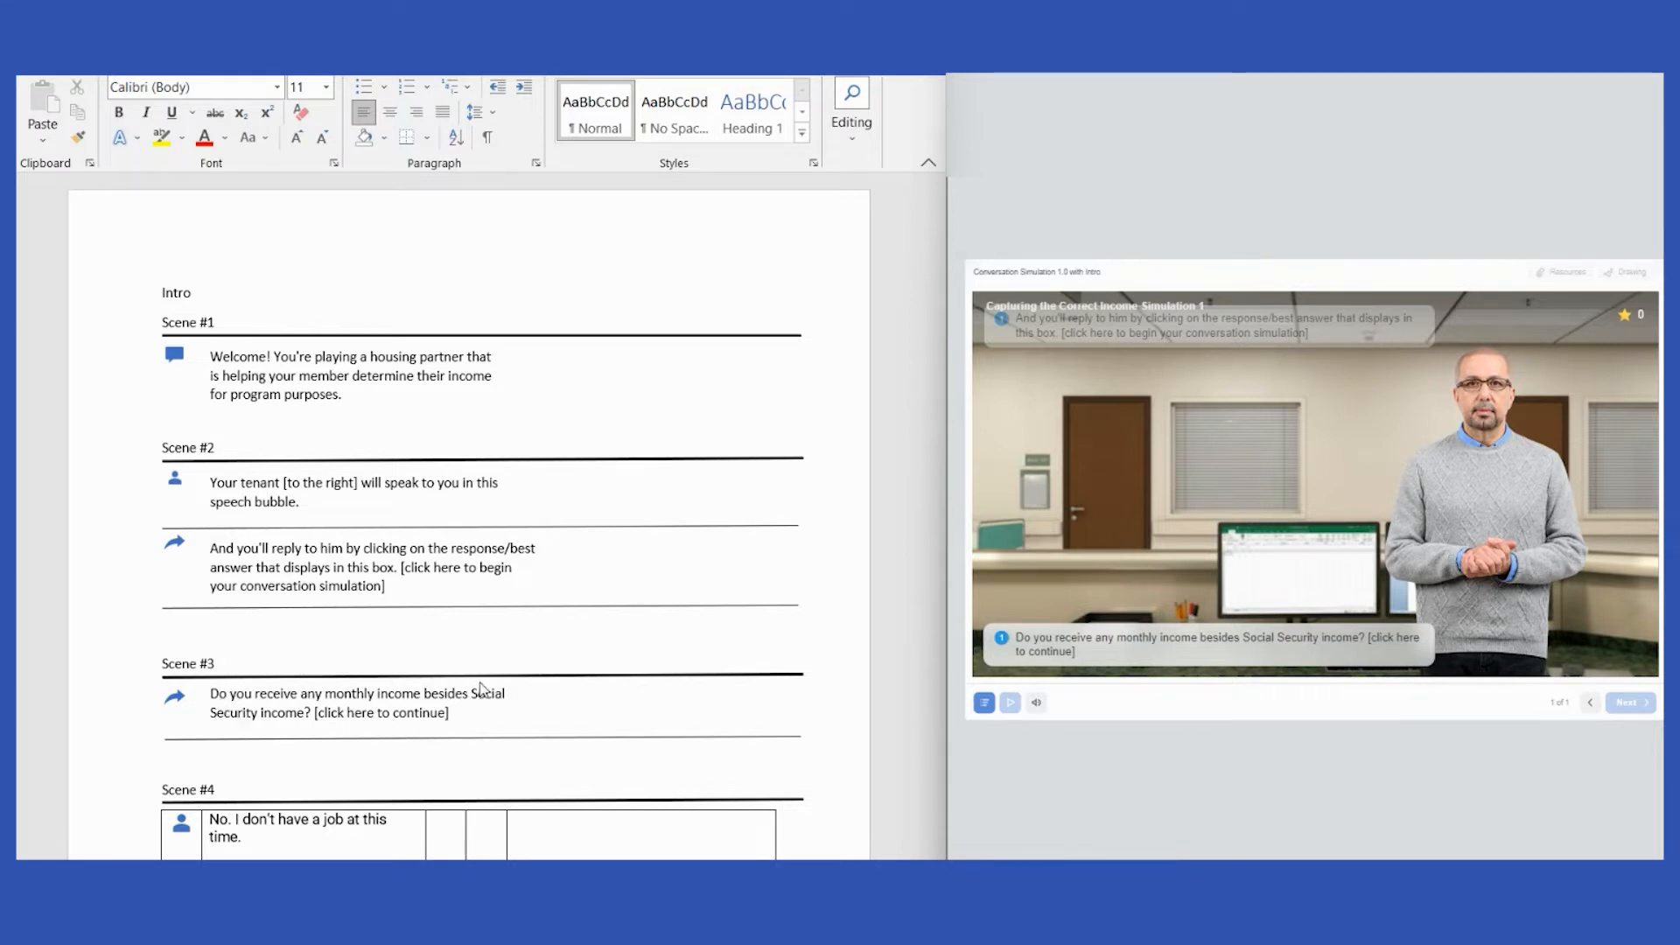
{"action": "left_click", "coordinate": [1017, 644]}
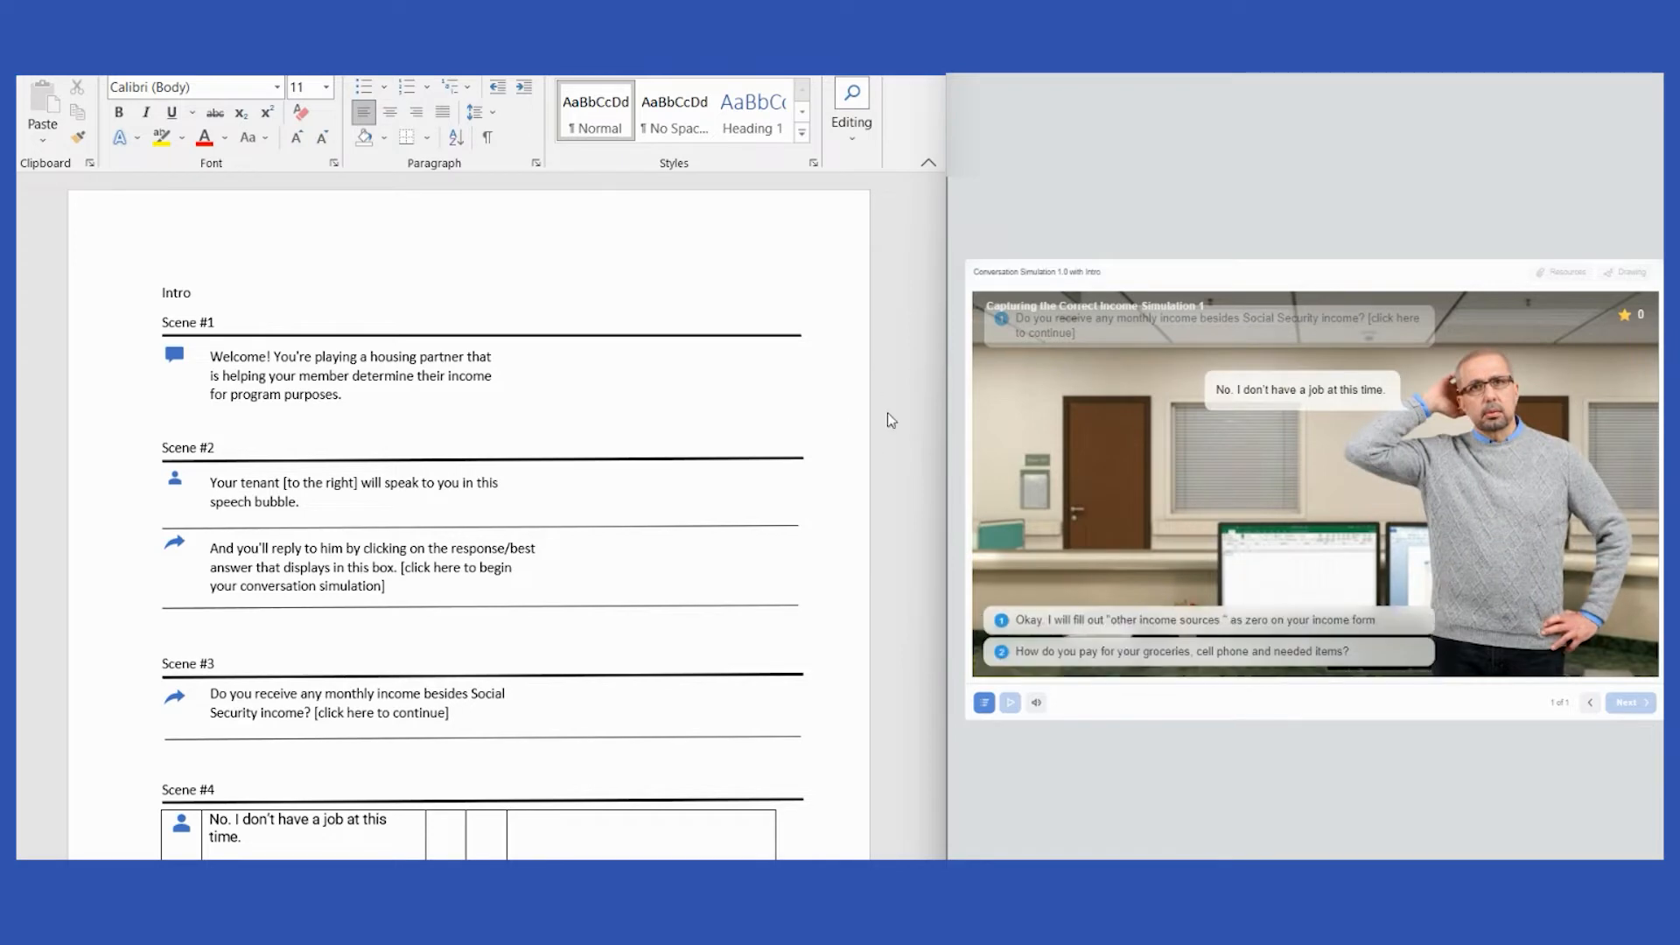
{"action": "left_click_drag", "start_coordinate": [936, 249], "coordinate": [945, 289]}
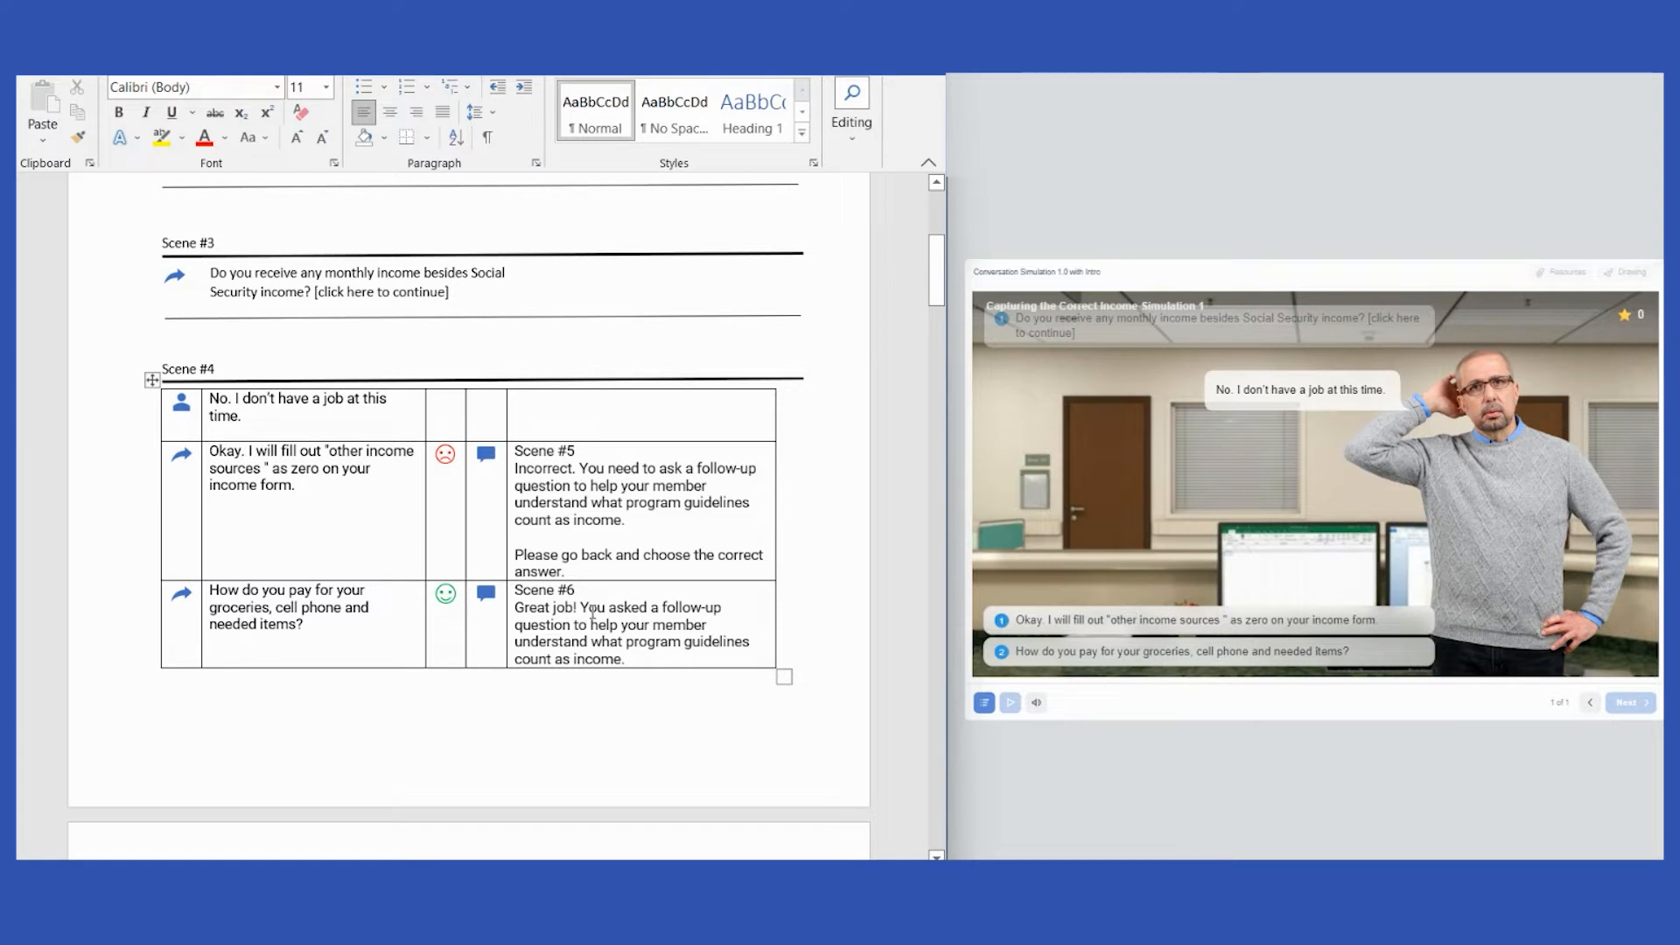
{"action": "left_click", "coordinate": [1173, 622]}
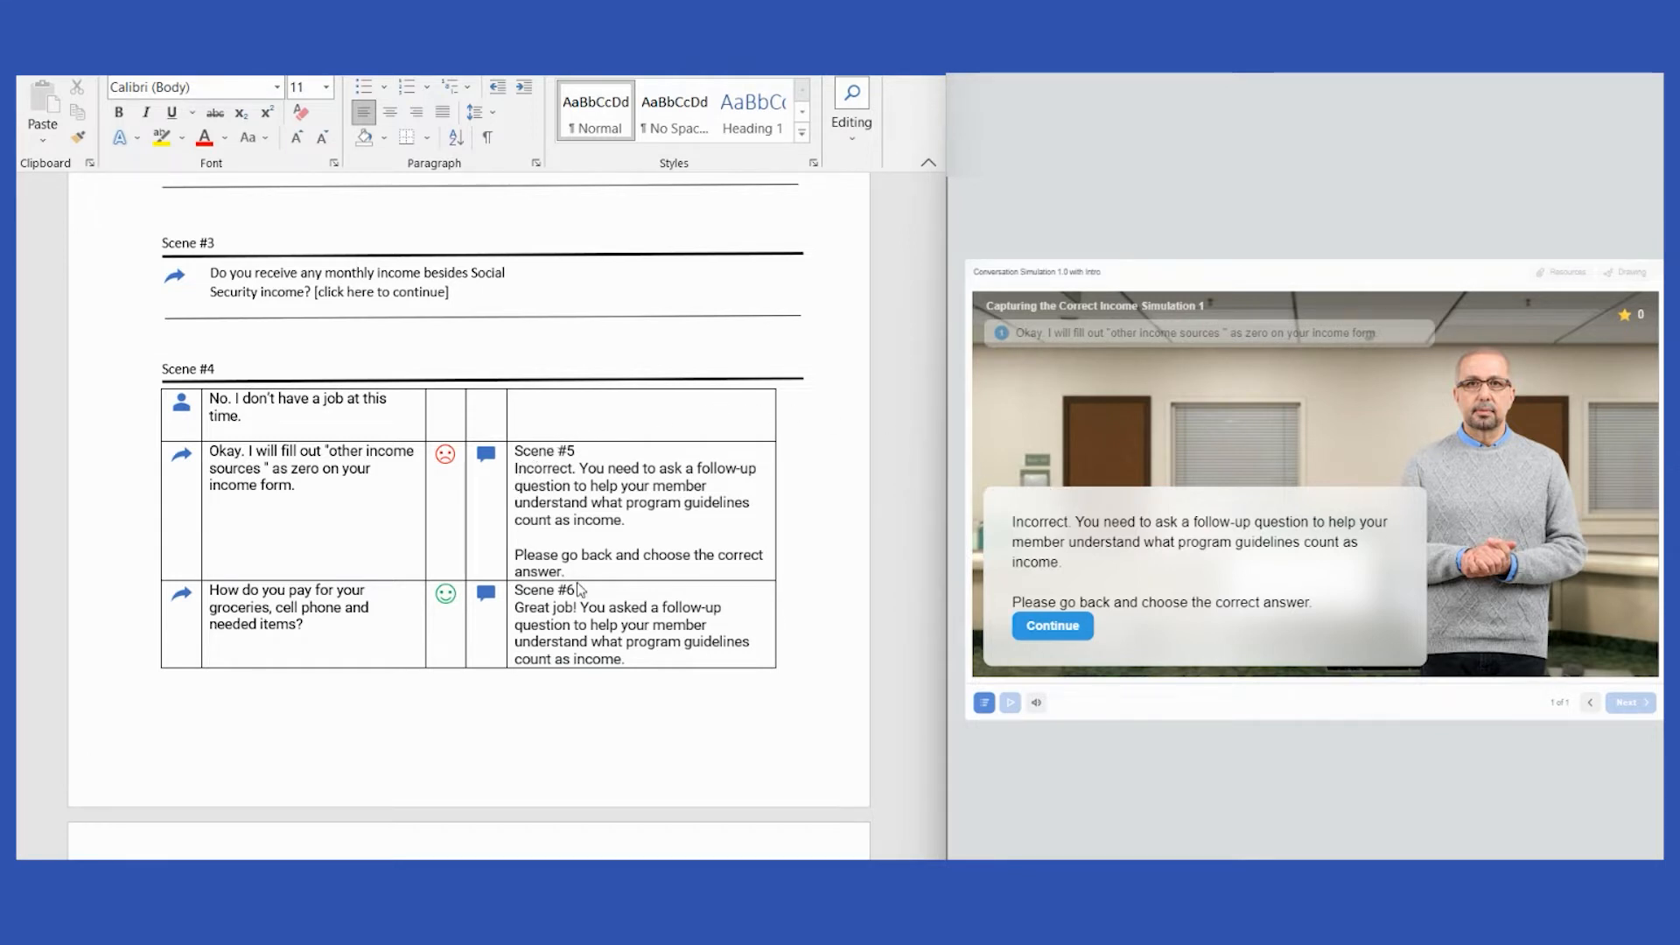
{"action": "left_click_drag", "start_coordinate": [938, 266], "coordinate": [950, 336]}
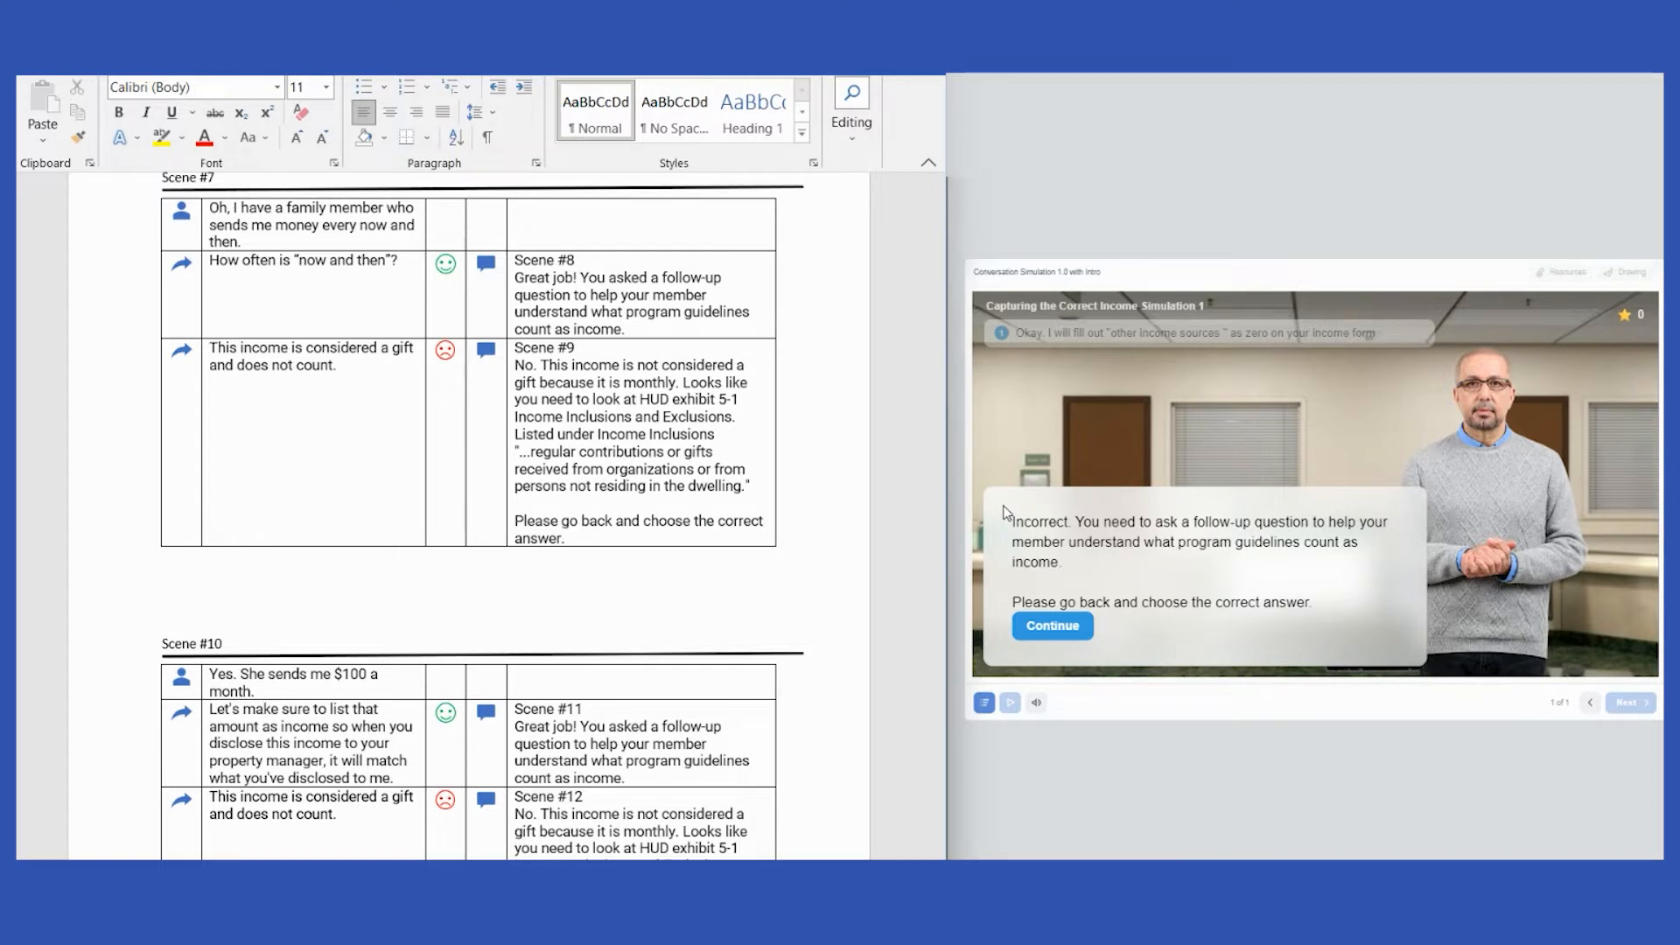
Return to the question, ask how groceries and needed items are paid, compare the feedback with script Scene #6, and continue.
{"action": "left_click", "coordinate": [1055, 626]}
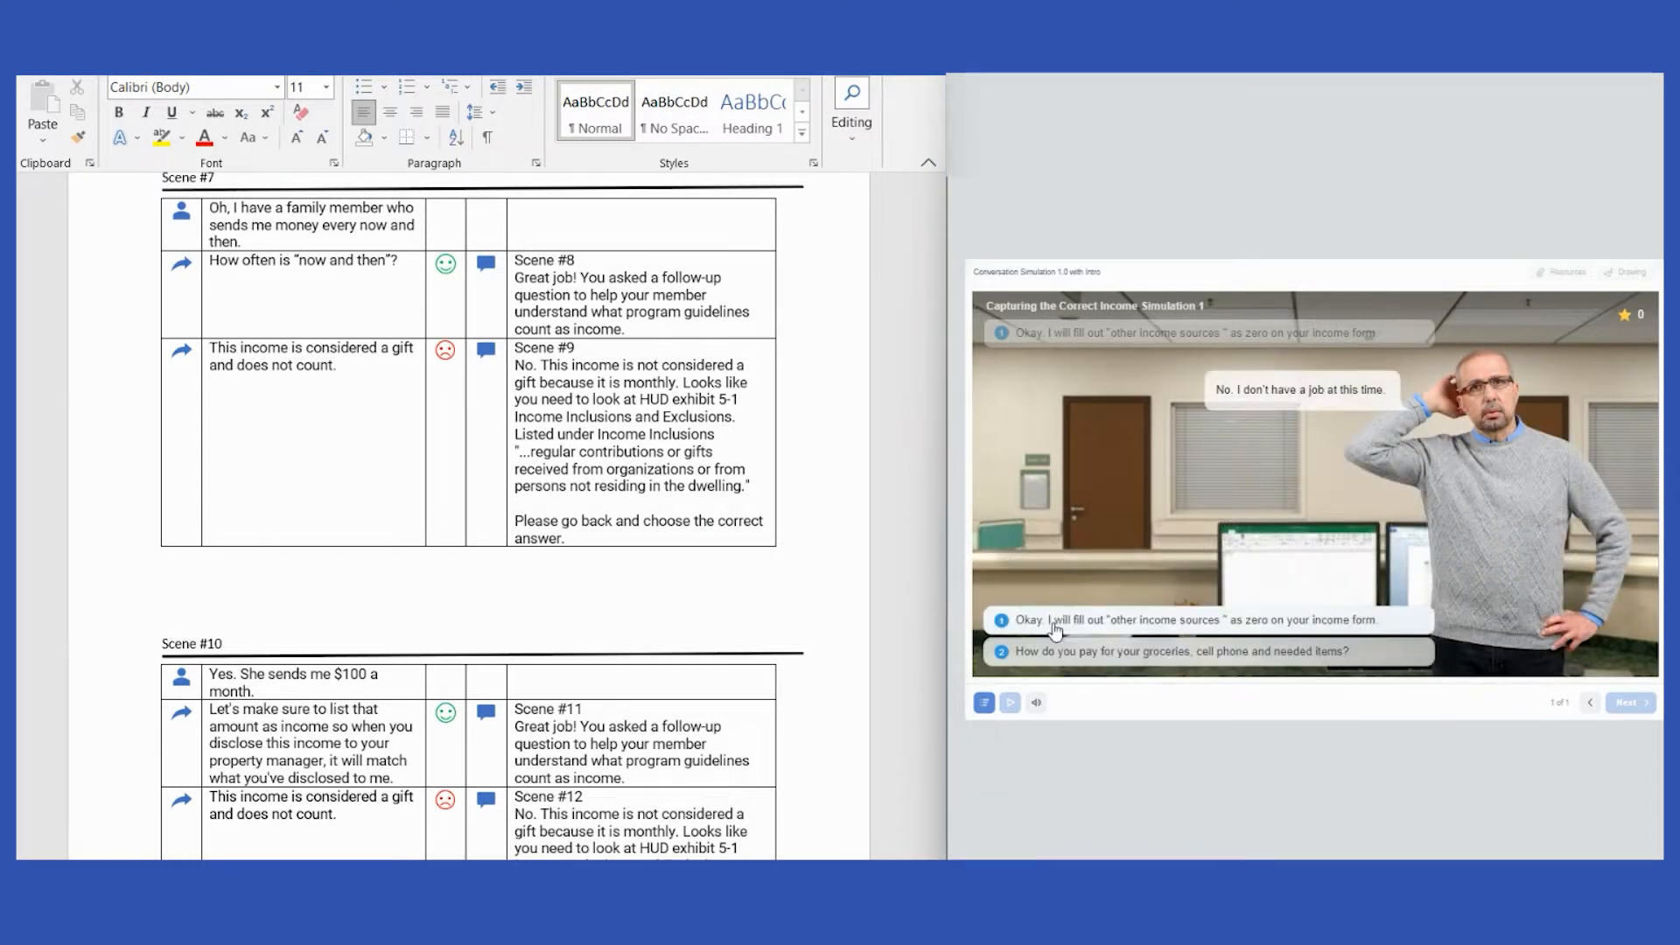
{"action": "left_click", "coordinate": [1072, 665]}
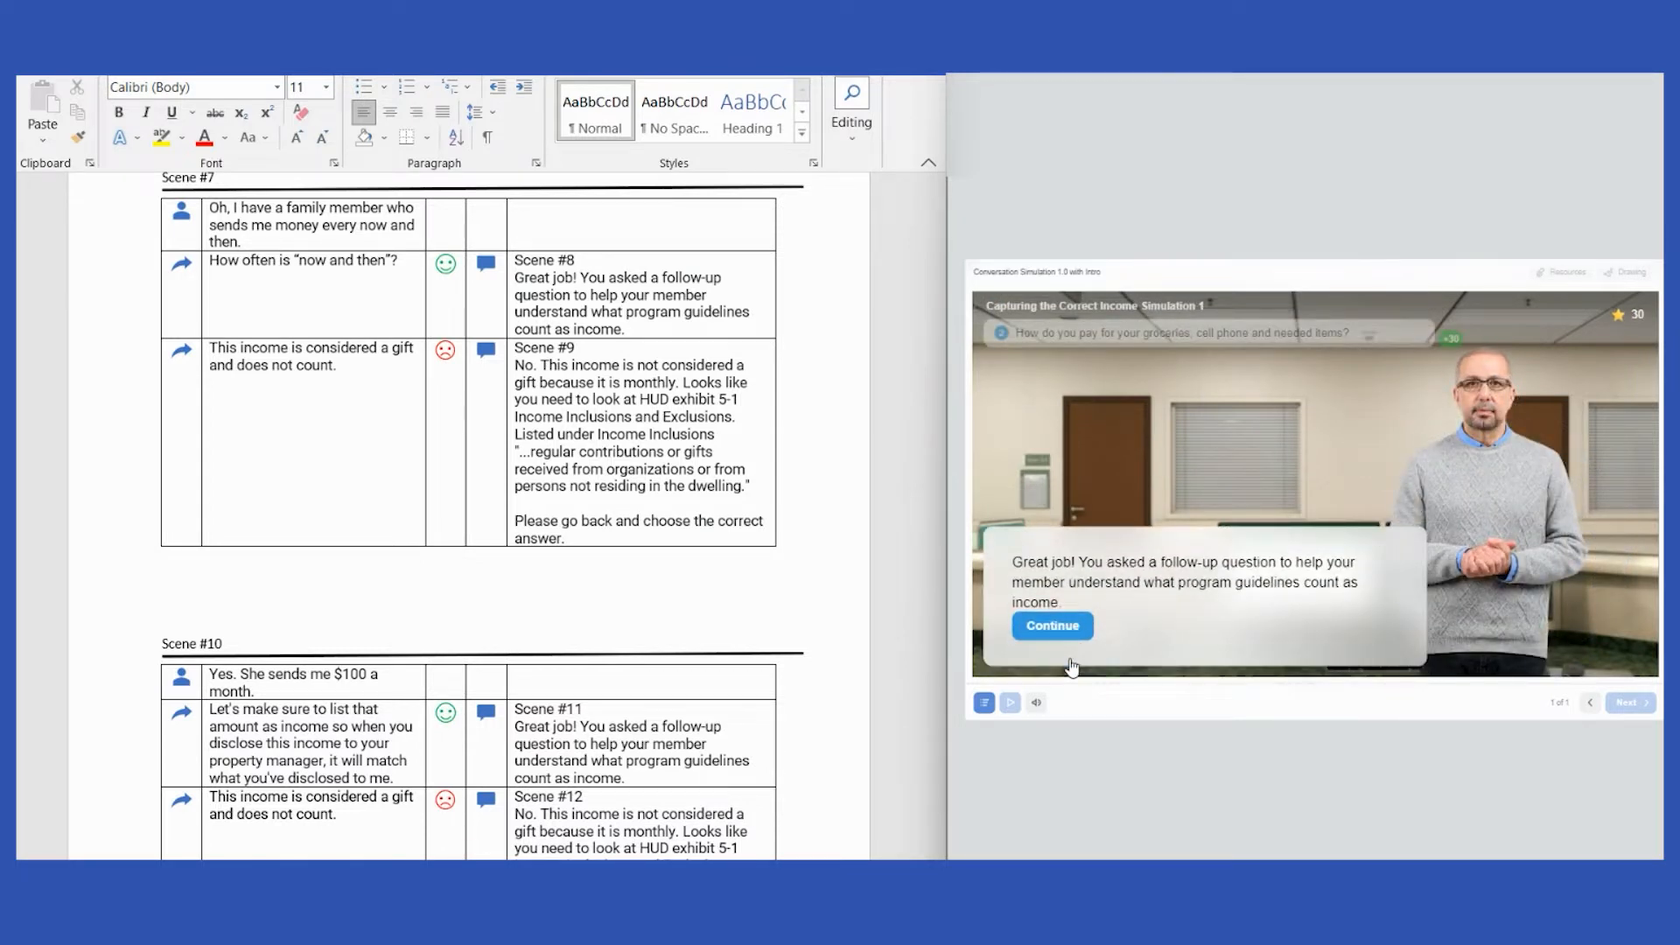
{"action": "scroll", "coordinate": [910, 280], "scroll_direction": "up", "scroll_amount": 10}
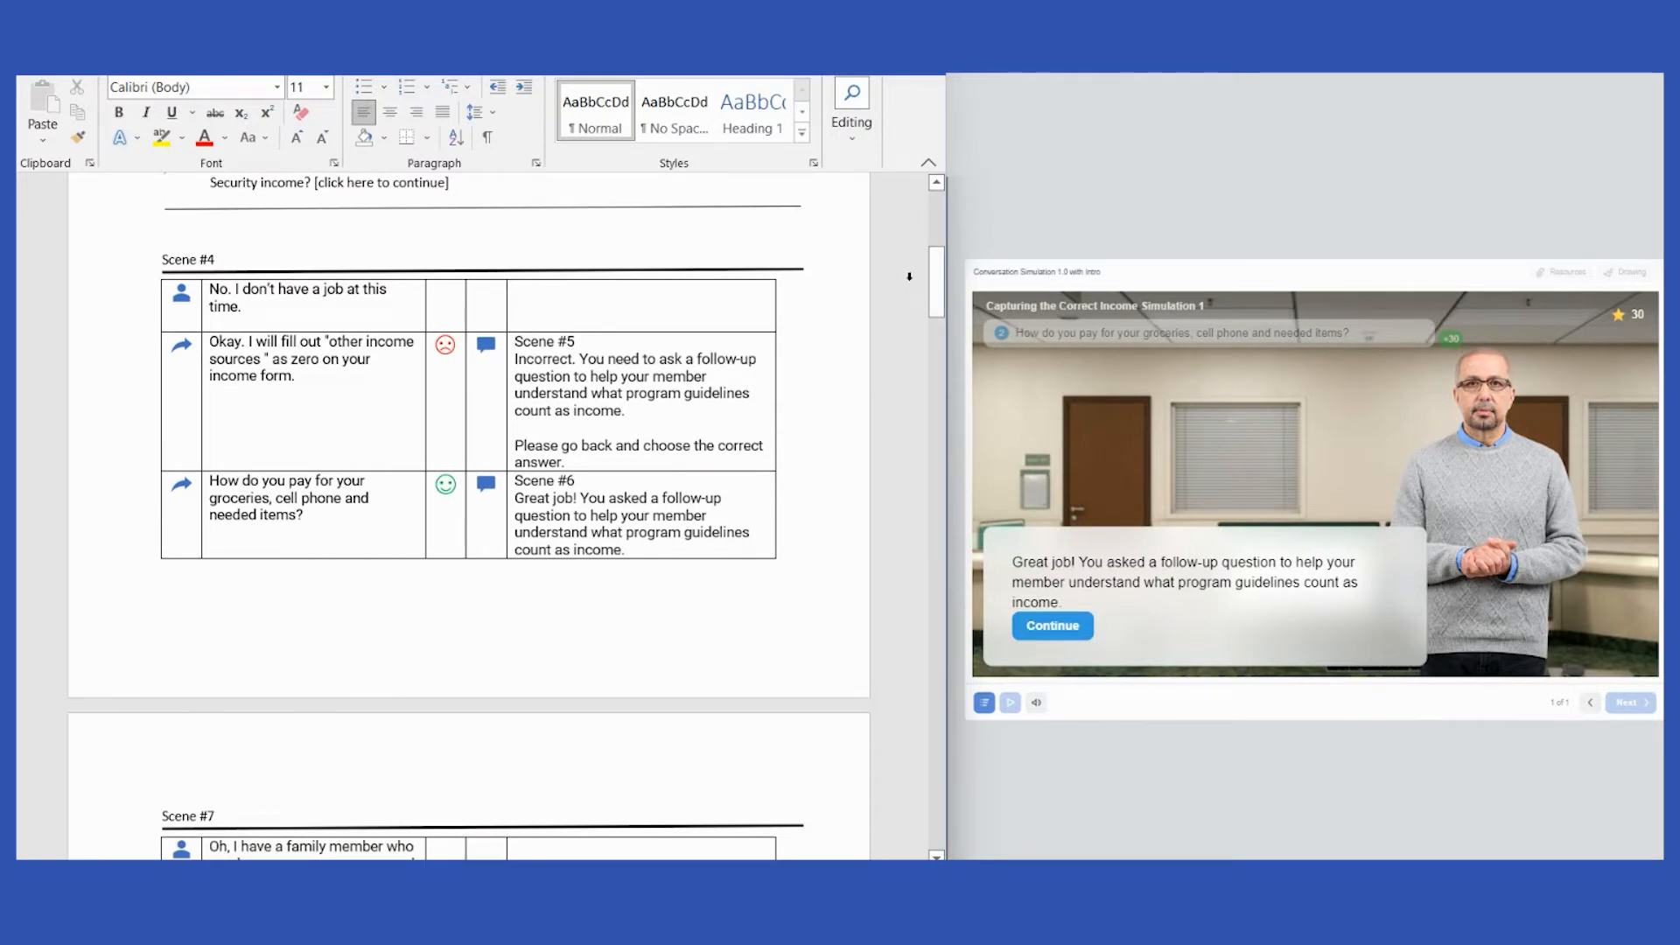
{"action": "left_click", "coordinate": [1060, 623]}
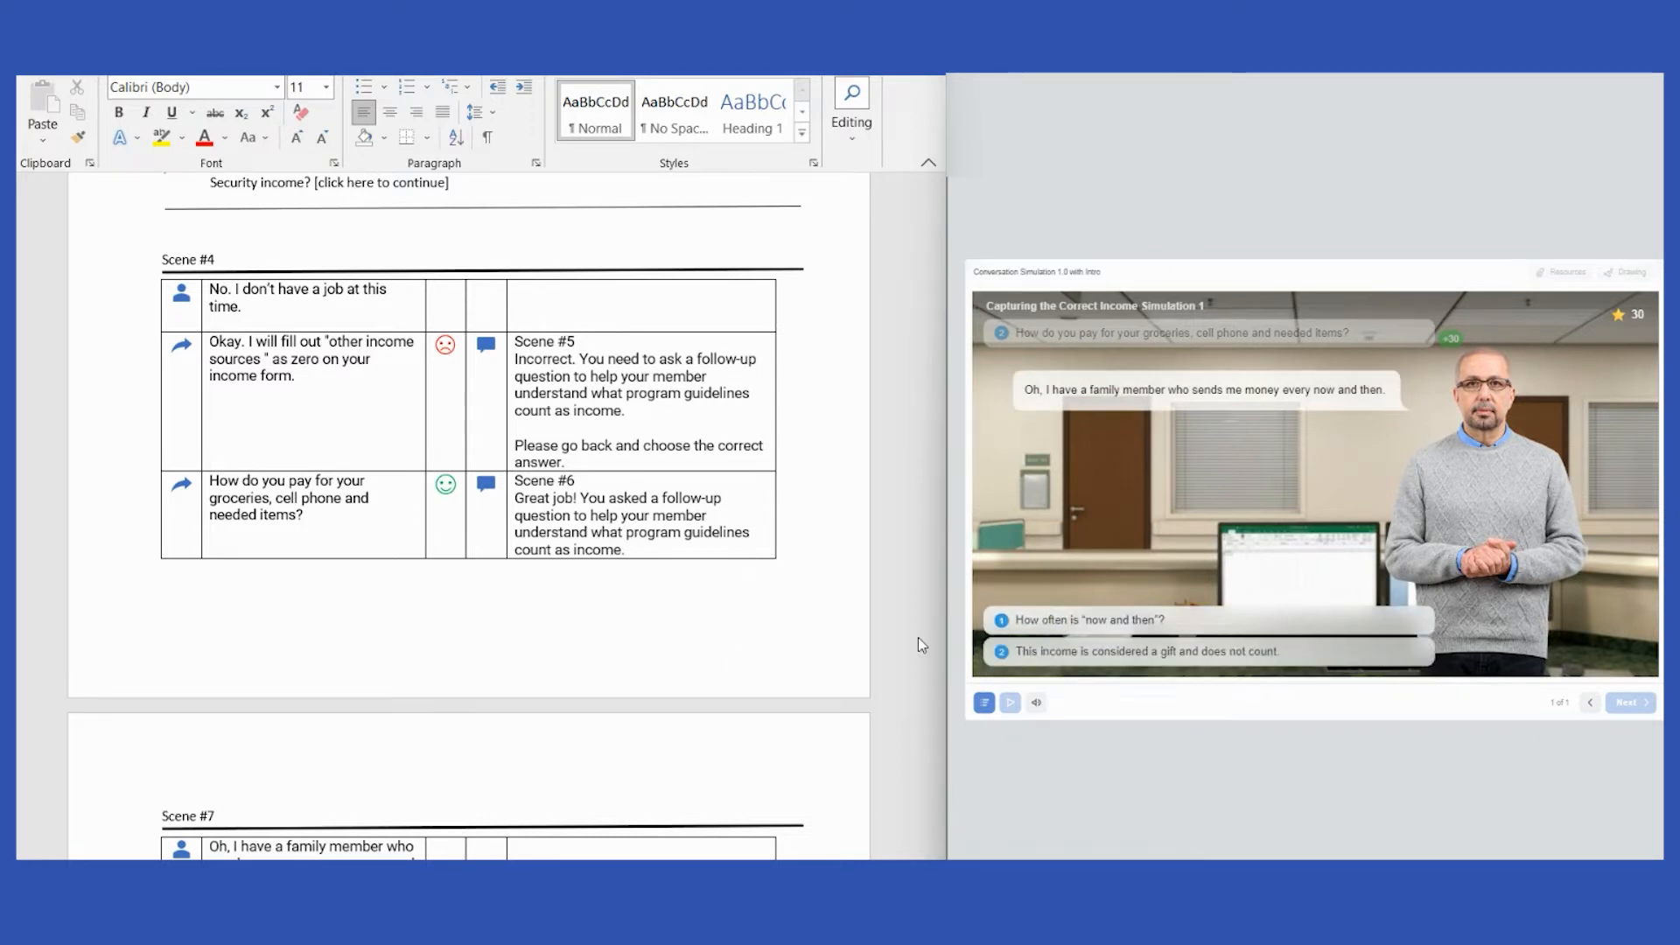
Compare the family-member exchange with Scene #7 of the script, choosing "How often is 'now and then'?" and continuing past the feedback.
{"action": "scroll", "coordinate": [920, 411], "scroll_direction": "down", "scroll_amount": 10}
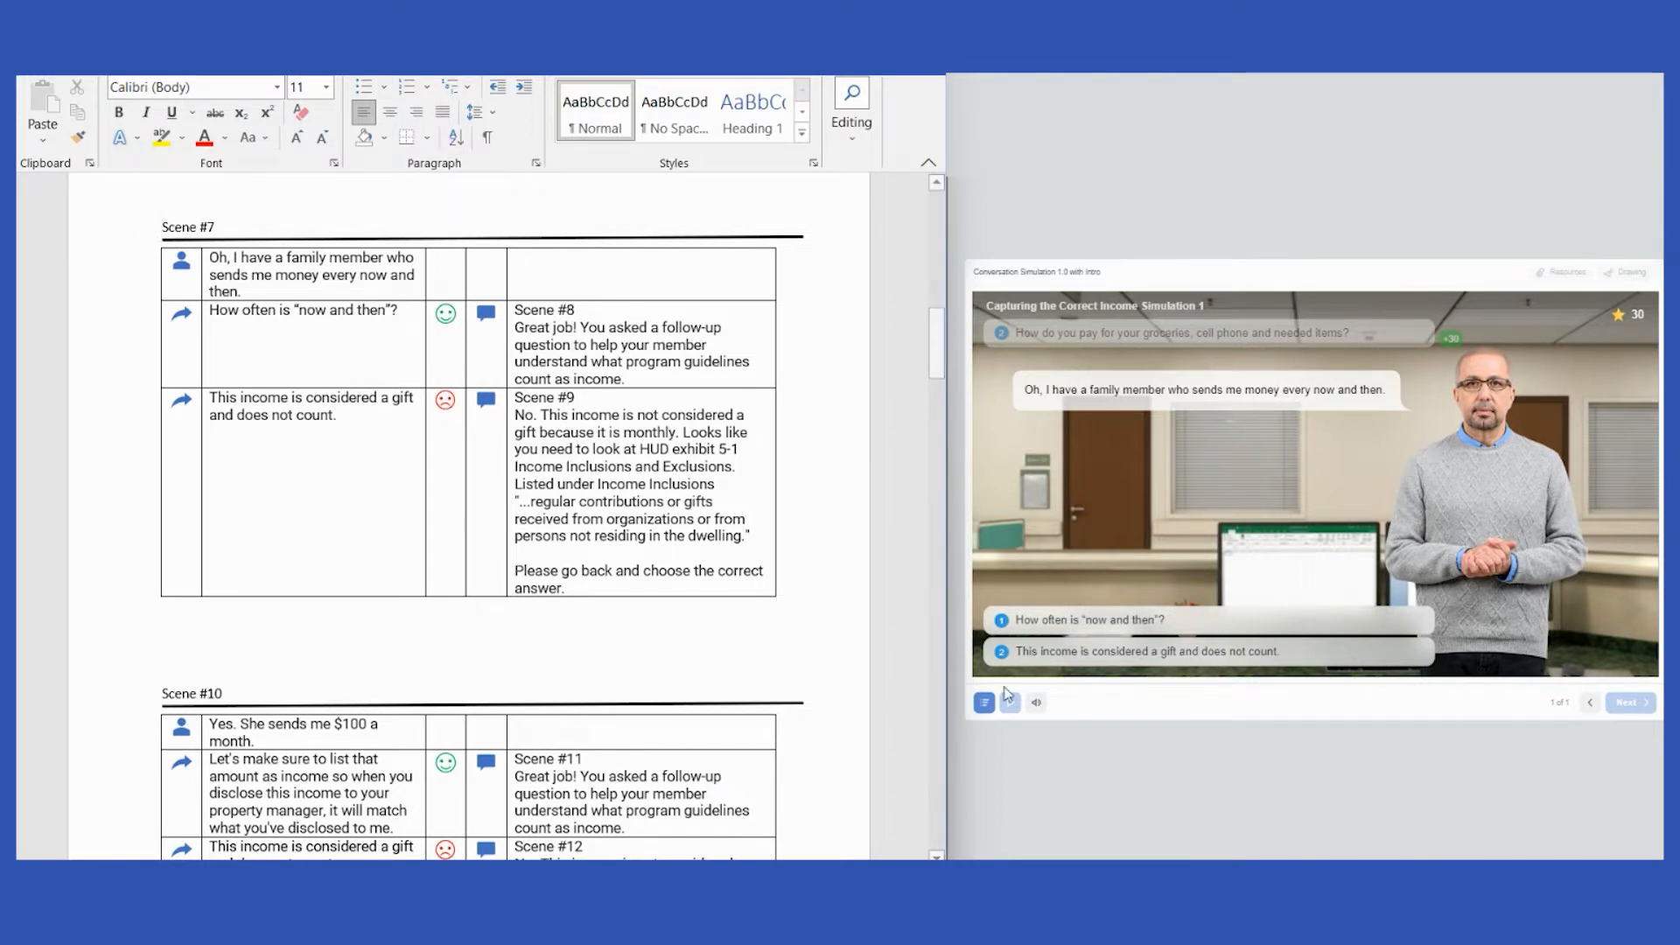
{"action": "left_click", "coordinate": [1123, 625]}
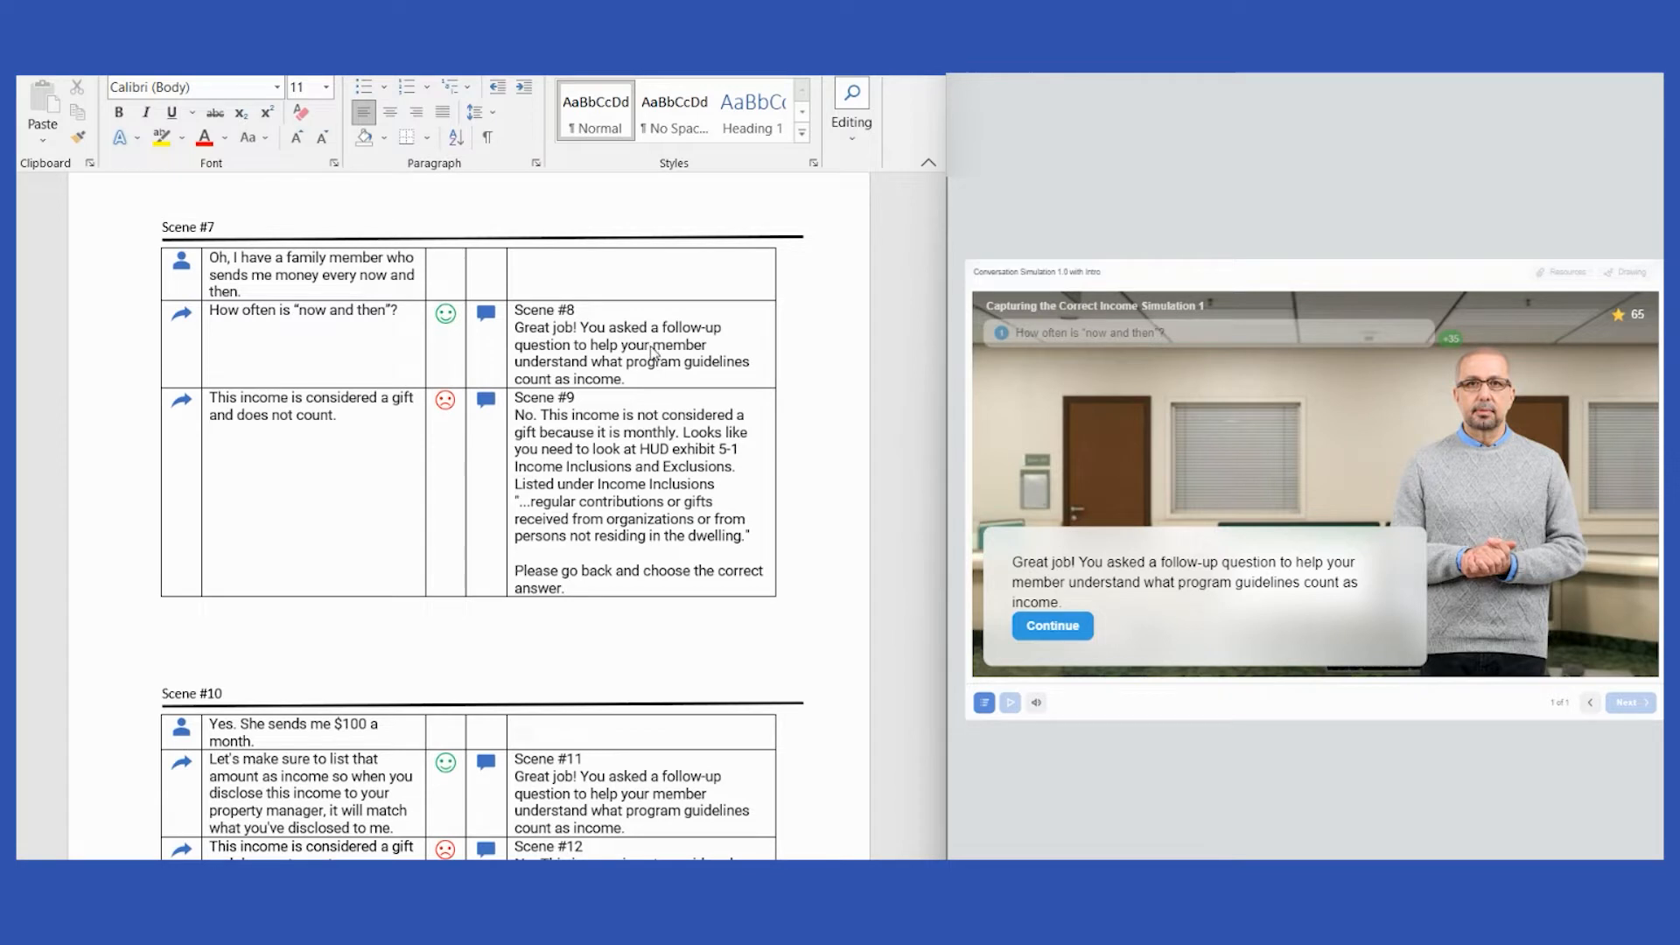
{"action": "left_click", "coordinate": [1053, 627]}
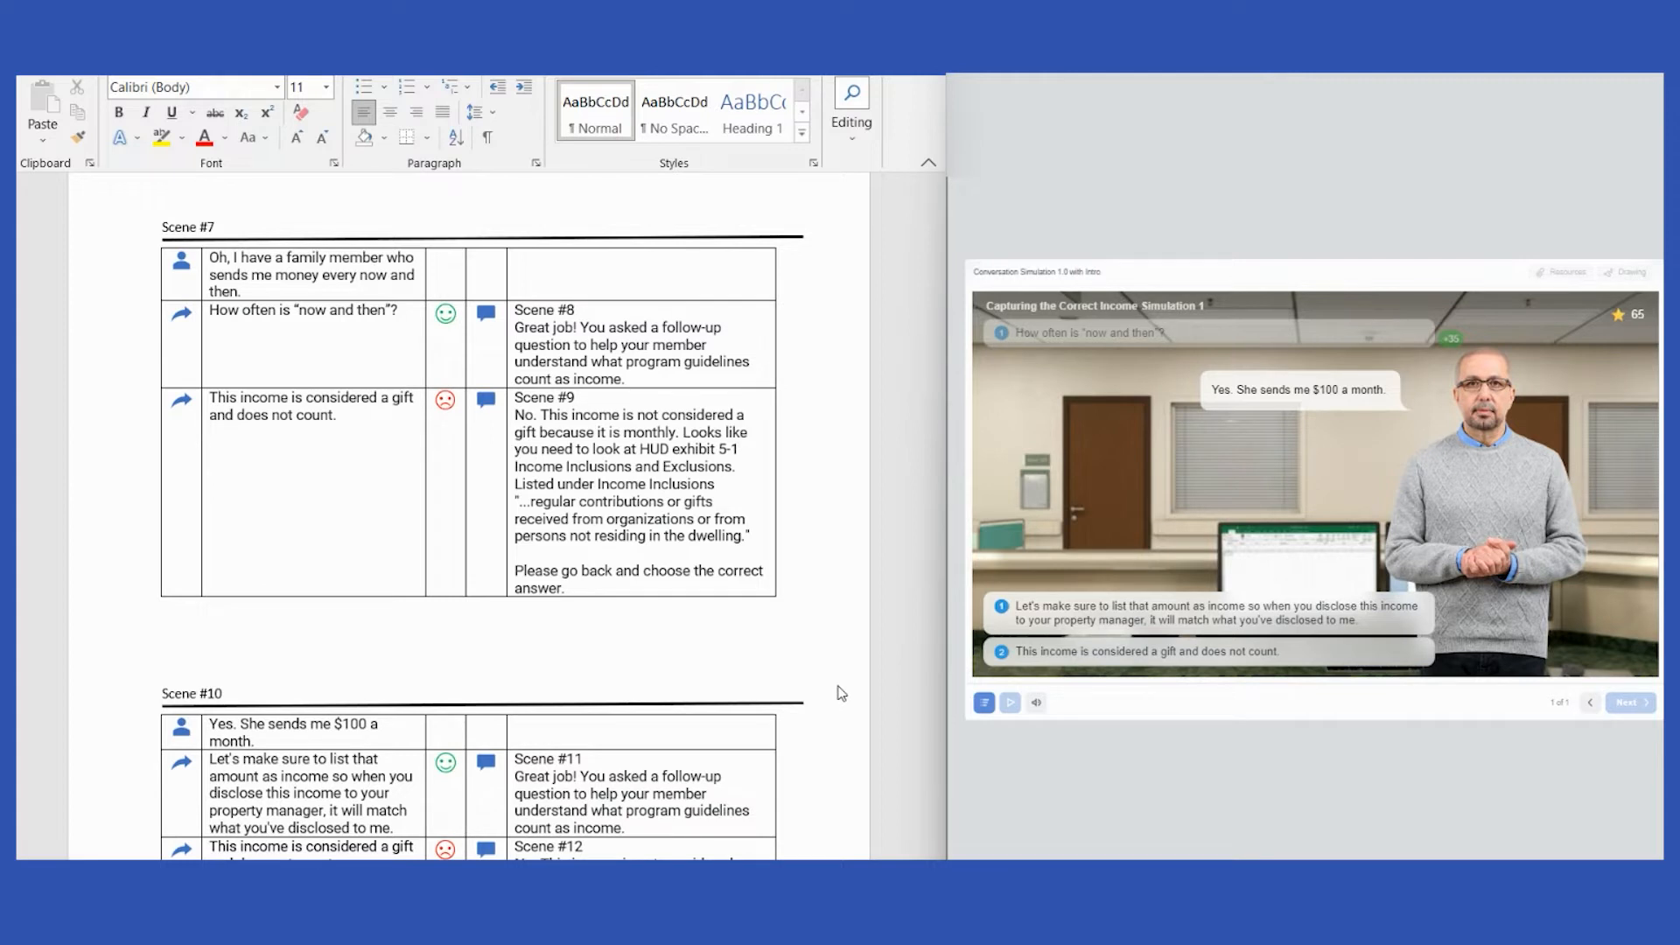
Create a new role-play in iSpring TalkMaster from the PowerPoint presentation and add its first scene.
{"action": "mouse_move", "coordinate": [946, 379]}
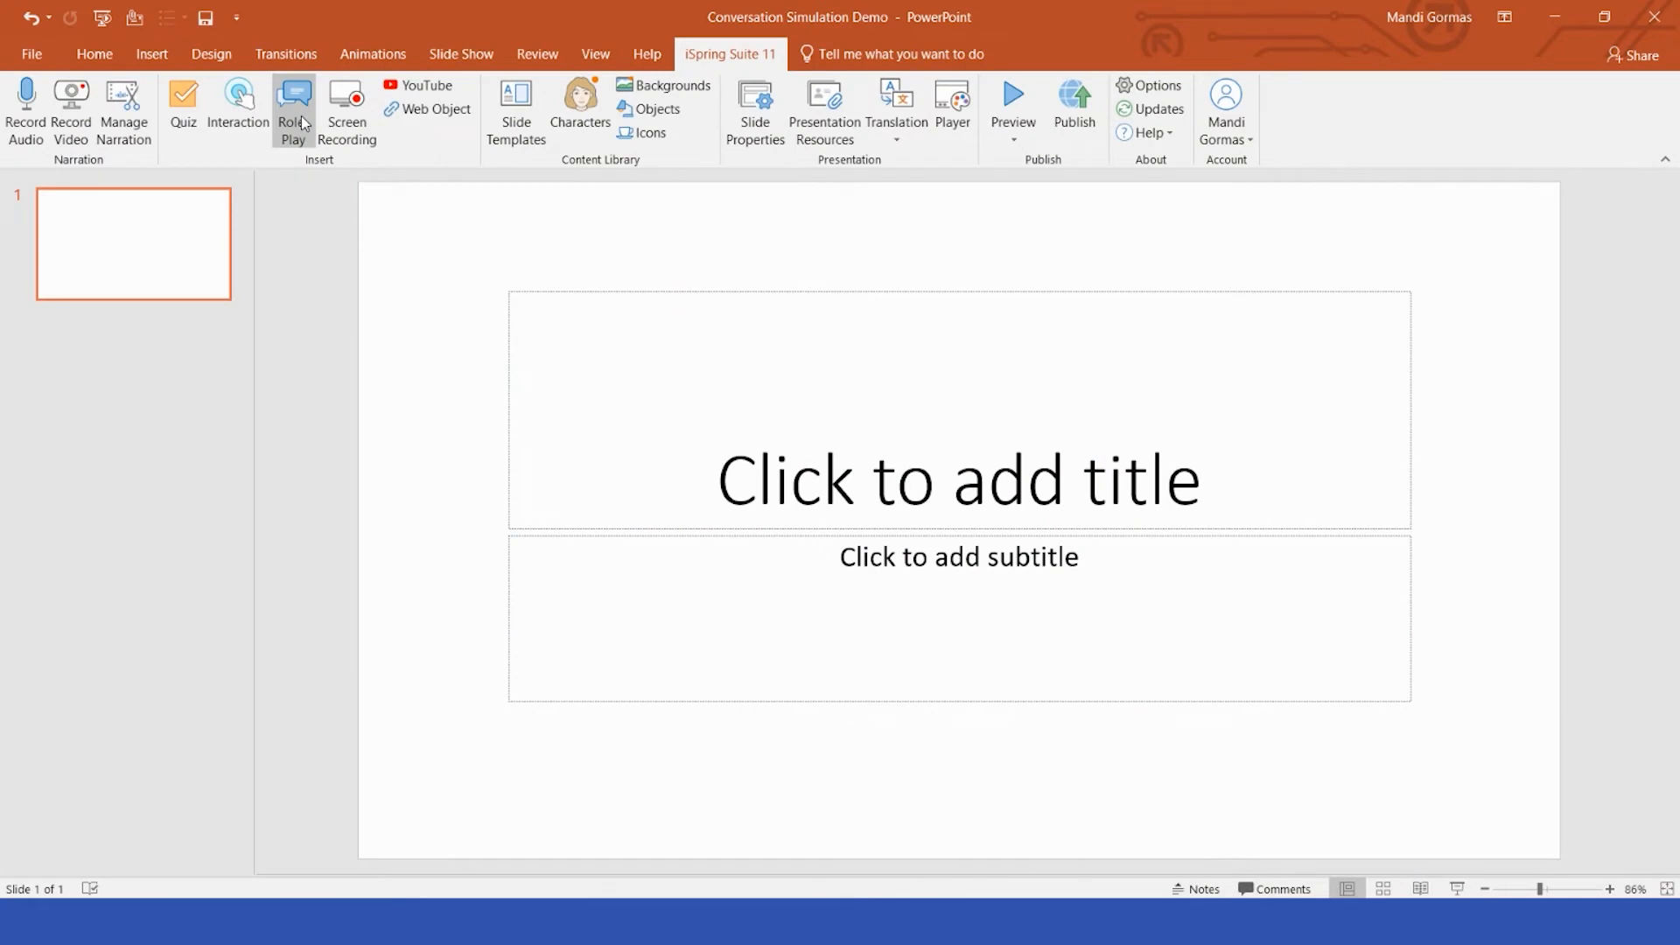
{"action": "left_click", "coordinate": [304, 124]}
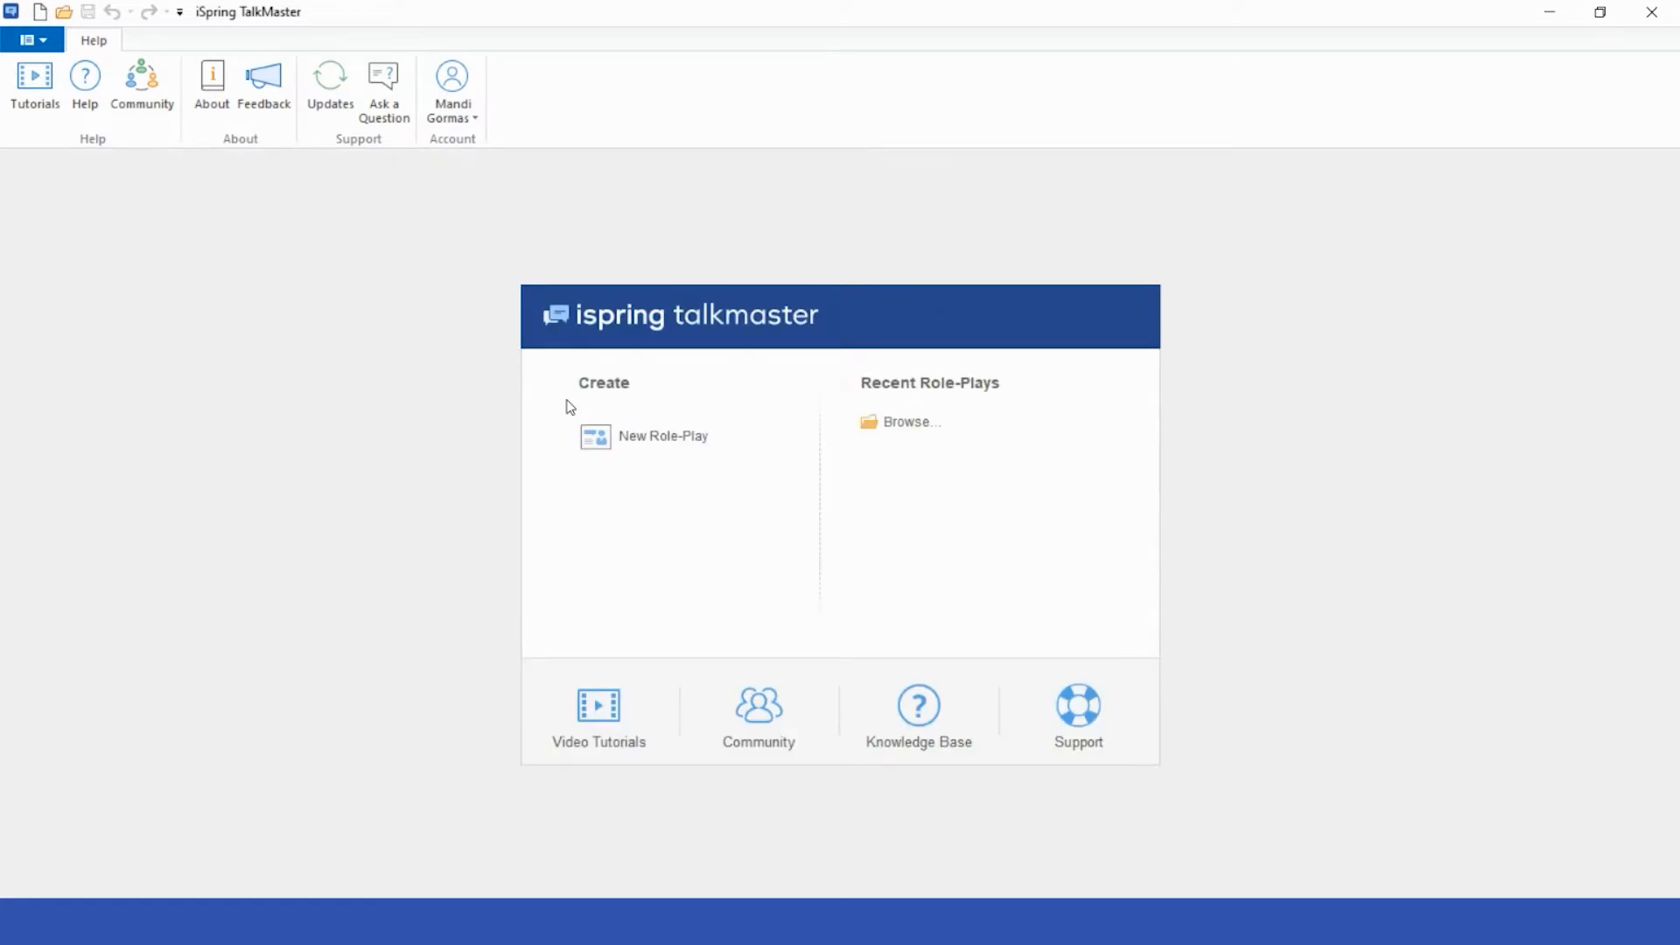
{"action": "left_click", "coordinate": [680, 440]}
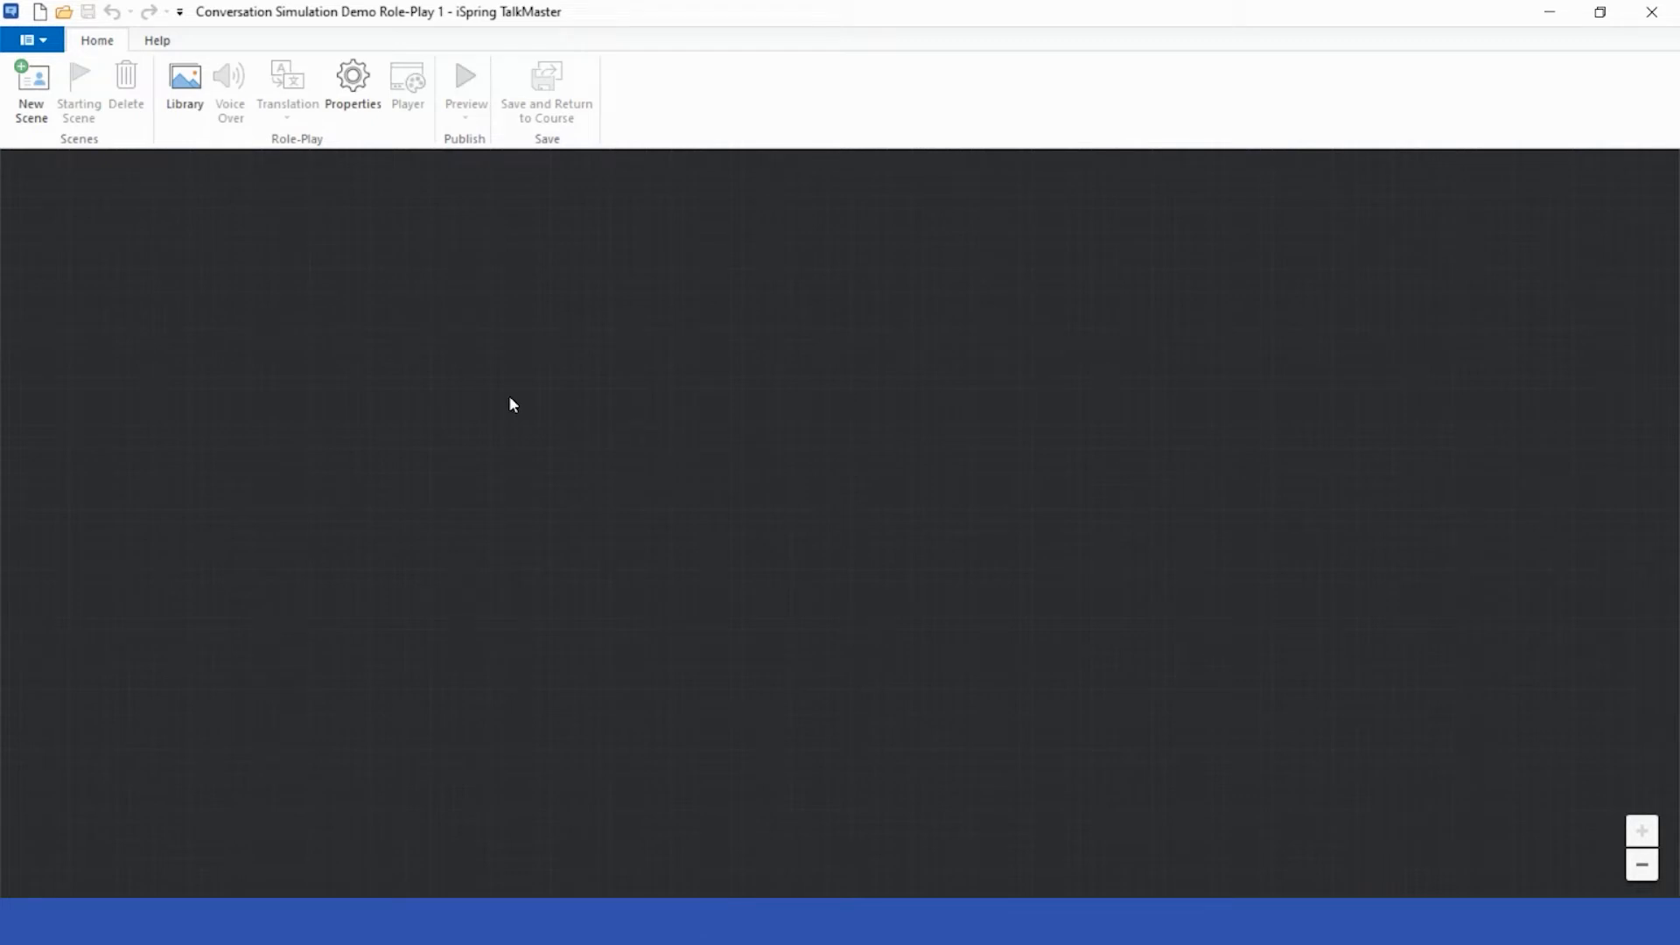
{"action": "left_click", "coordinate": [32, 96]}
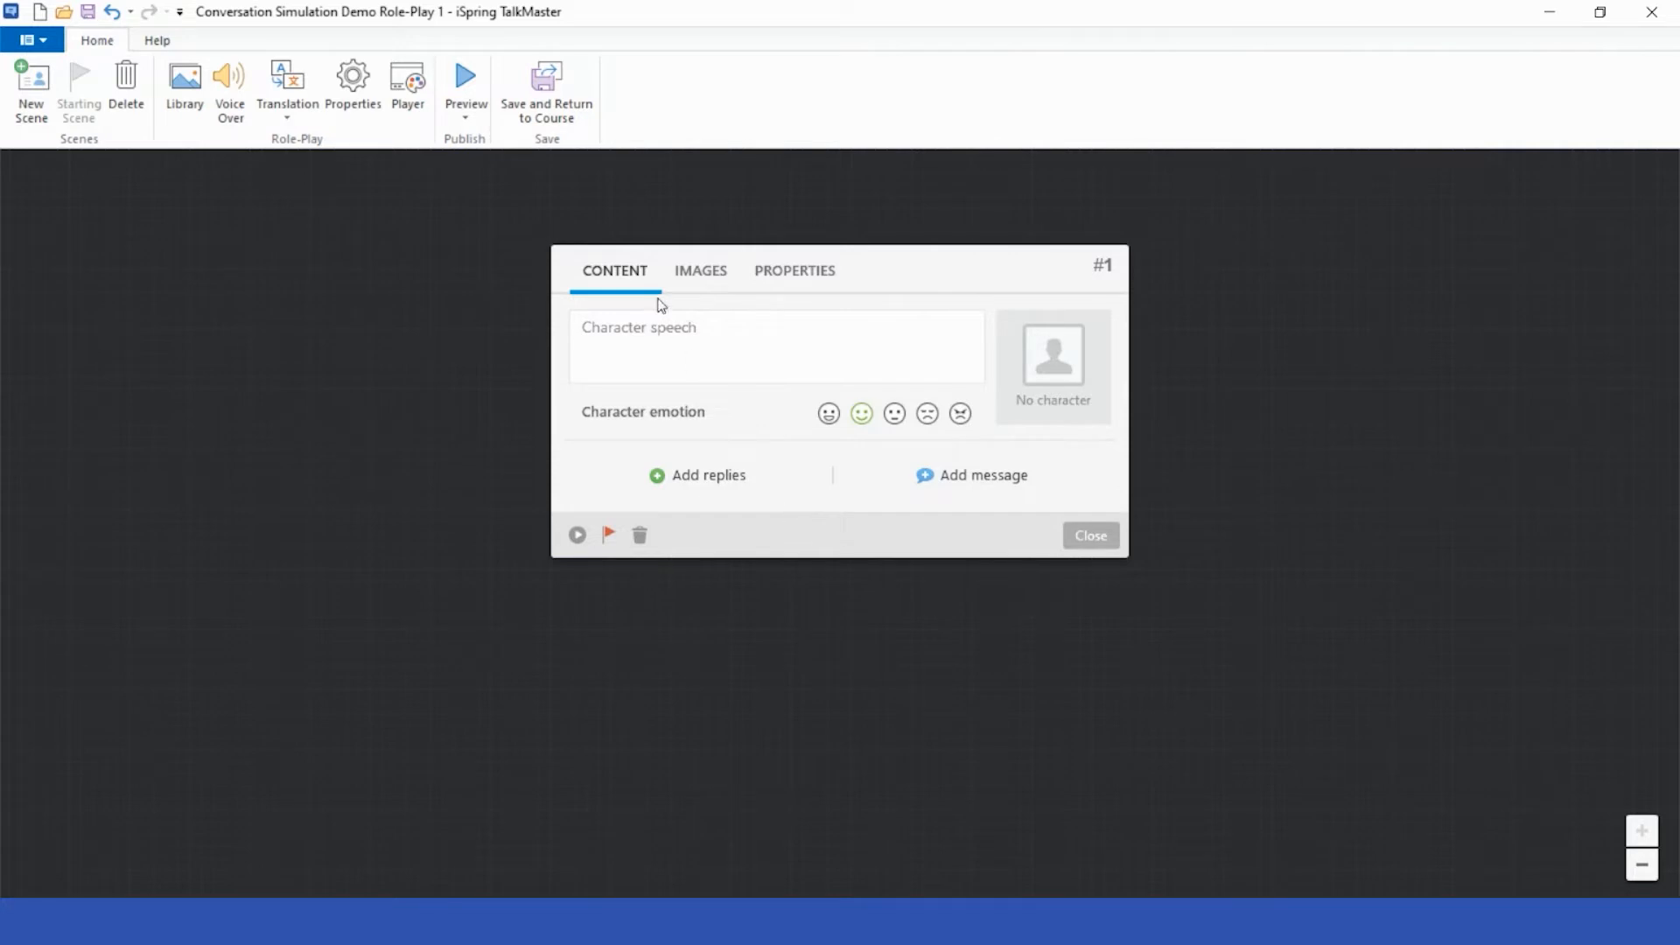
Review the new scene's character and background image options and its scene color settings, and return to its content.
{"action": "left_click", "coordinate": [687, 267]}
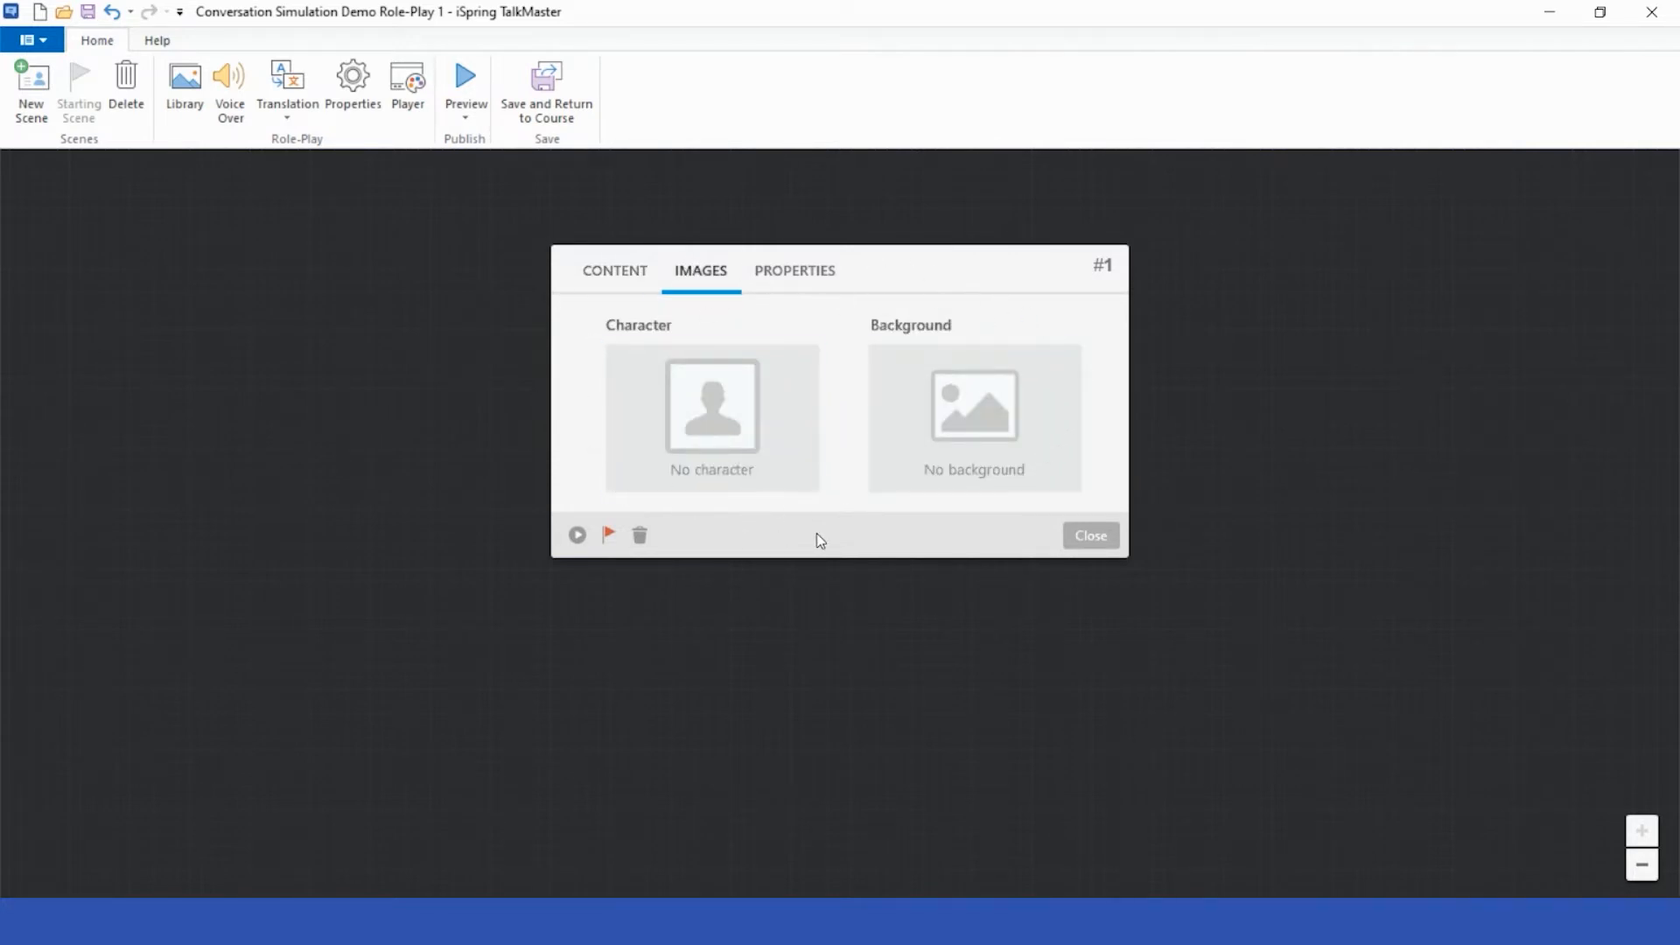
{"action": "left_click", "coordinate": [792, 273]}
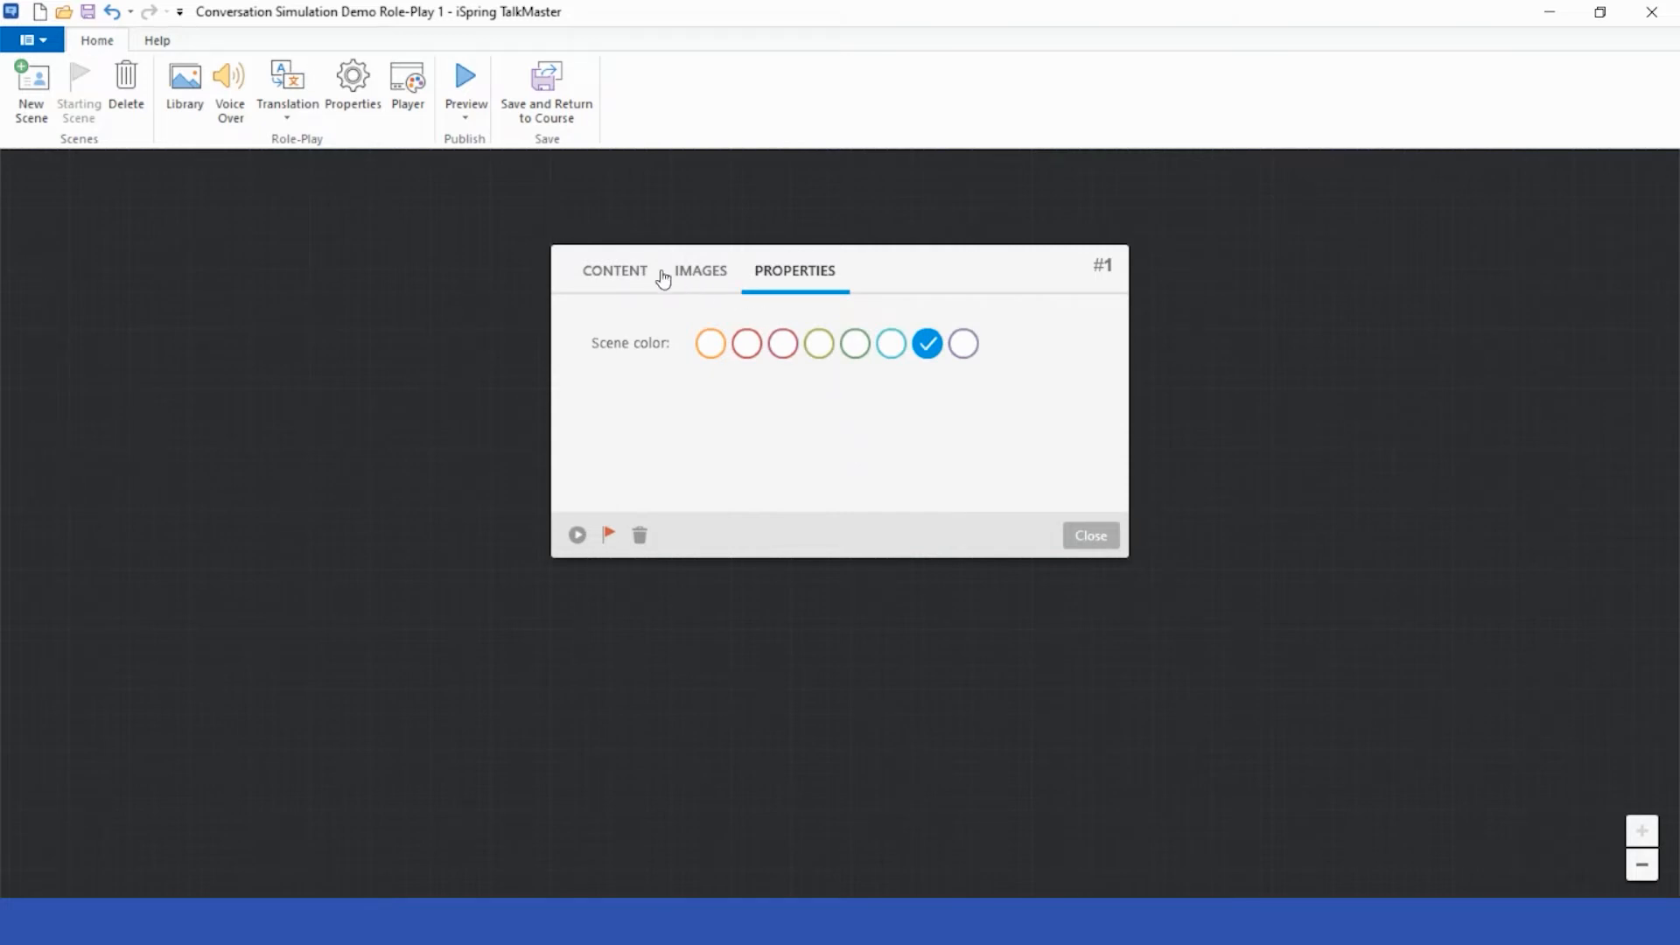
{"action": "left_click", "coordinate": [635, 274]}
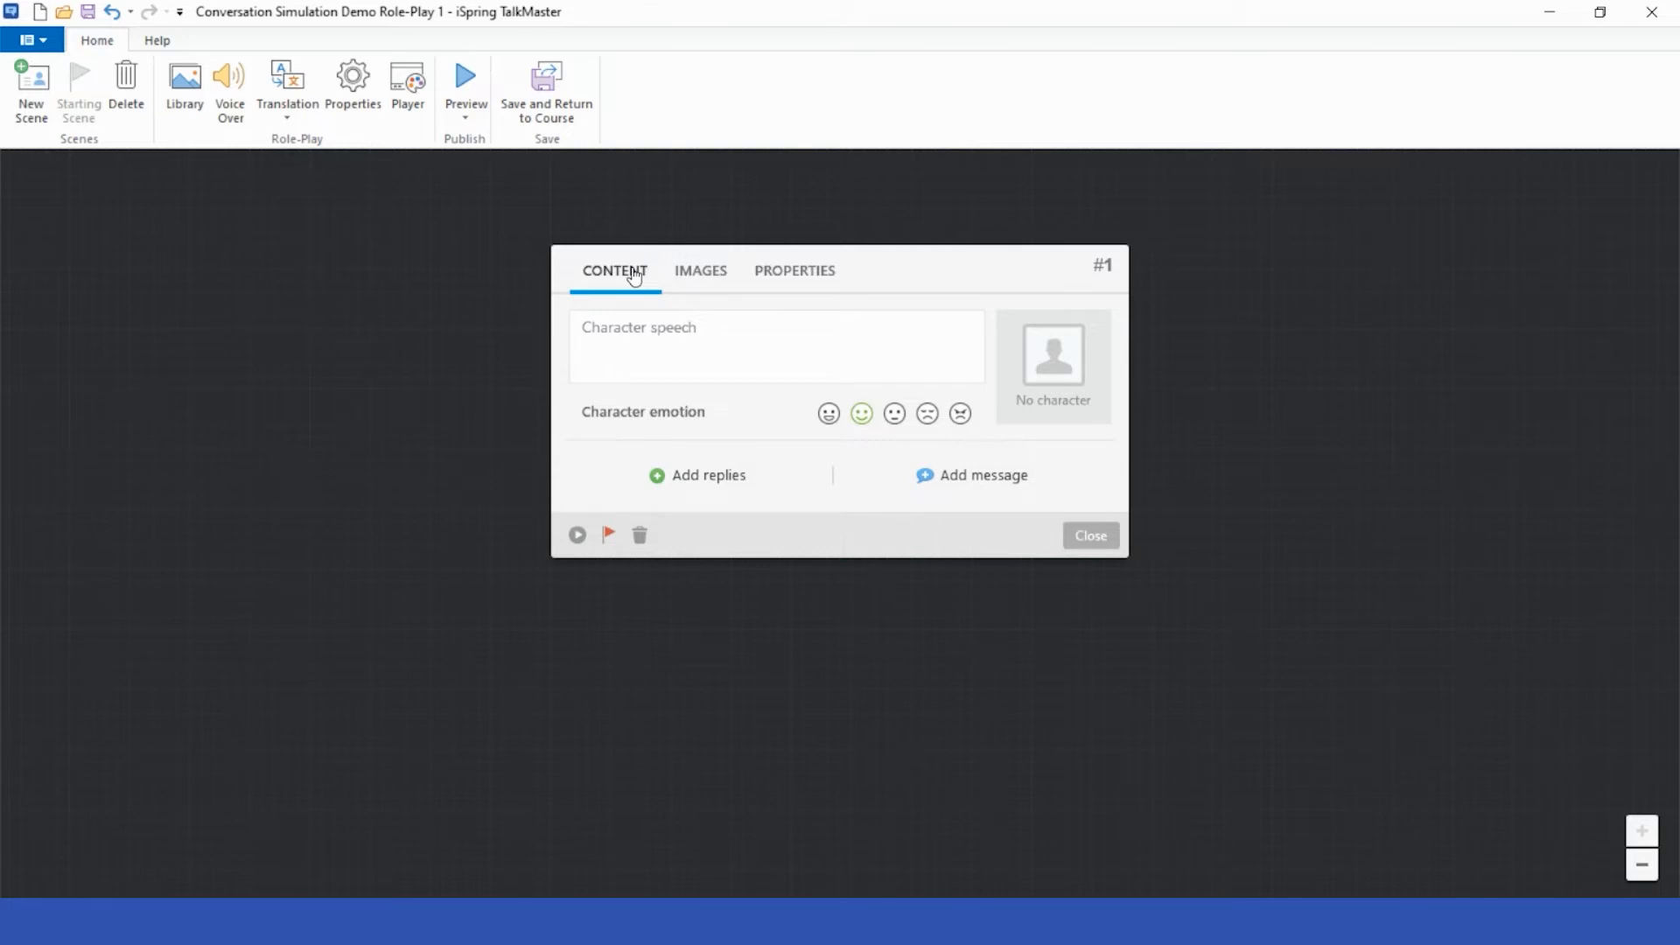
Switch to the iSpring Basic Script document in Word and copy the Scene #1 welcome text.
{"action": "left_click", "coordinate": [693, 336]}
{"action": "left_click", "coordinate": [838, 921]}
{"action": "left_click", "coordinate": [779, 849]}
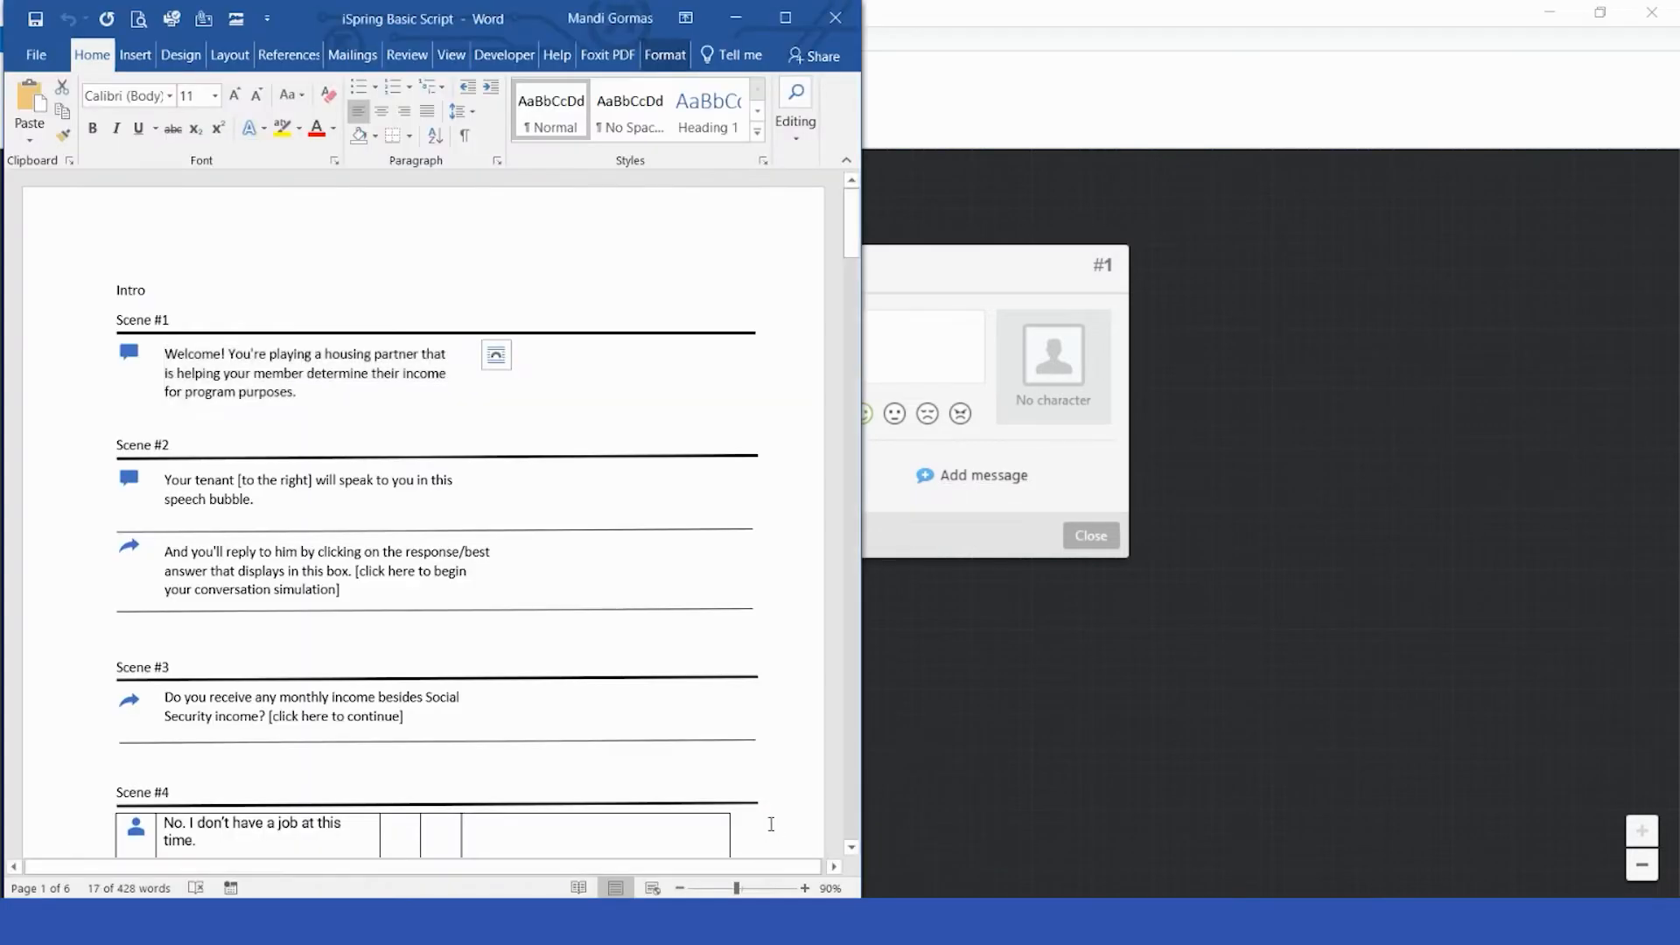
{"action": "left_click", "coordinate": [341, 227]}
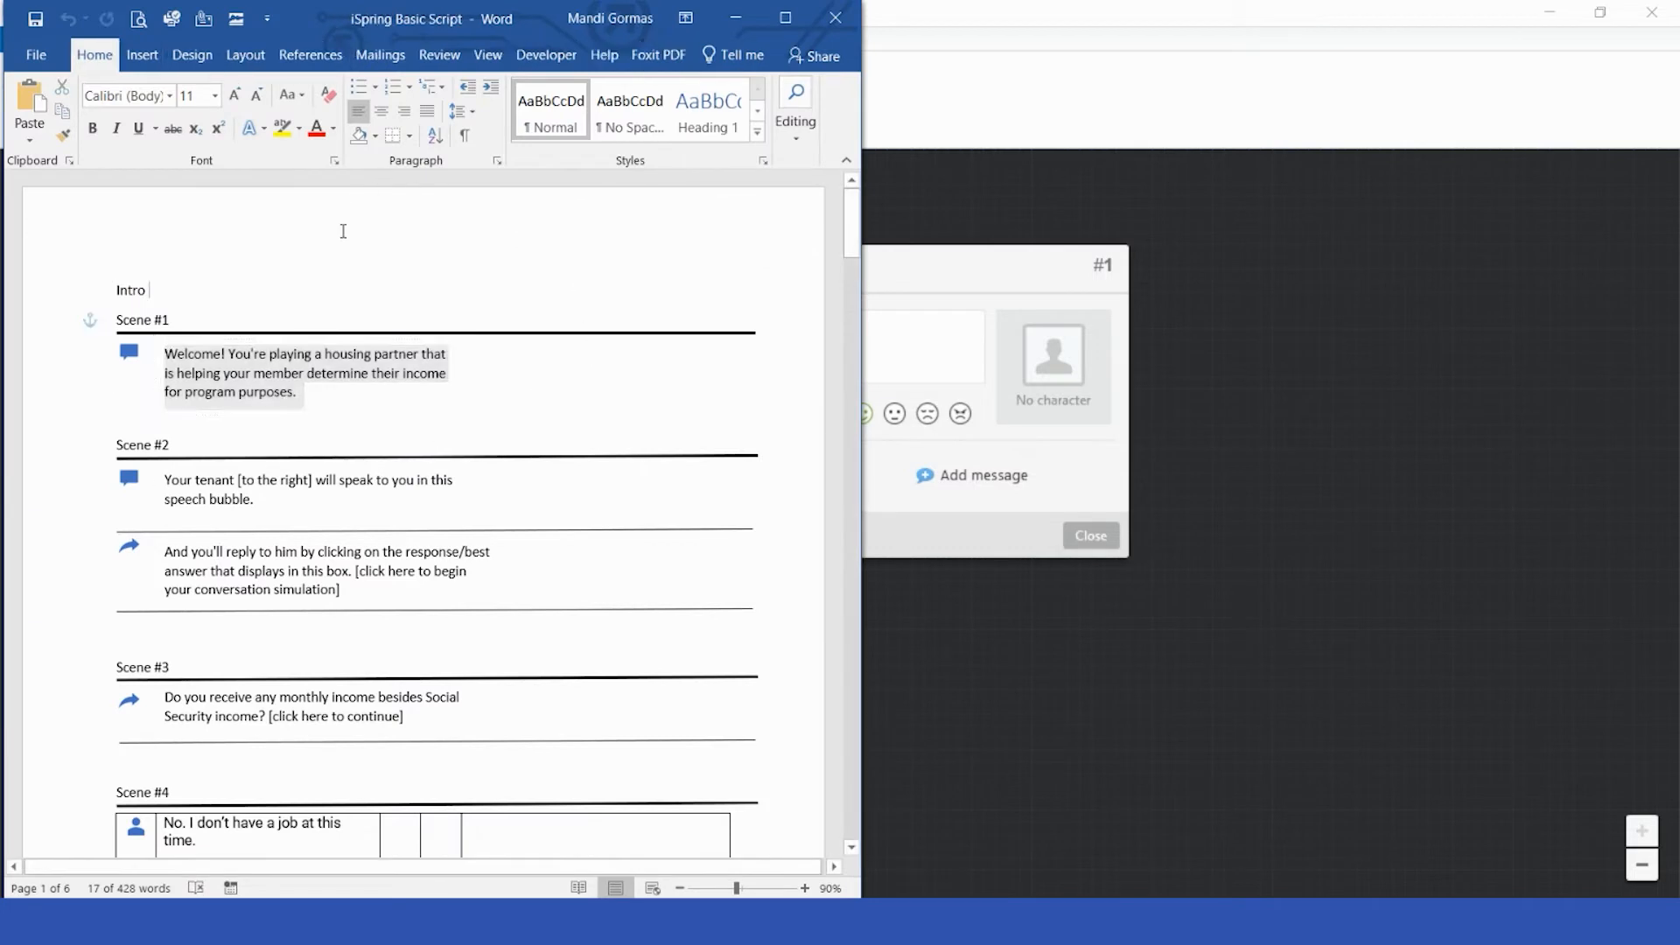
{"action": "left_click", "coordinate": [129, 352]}
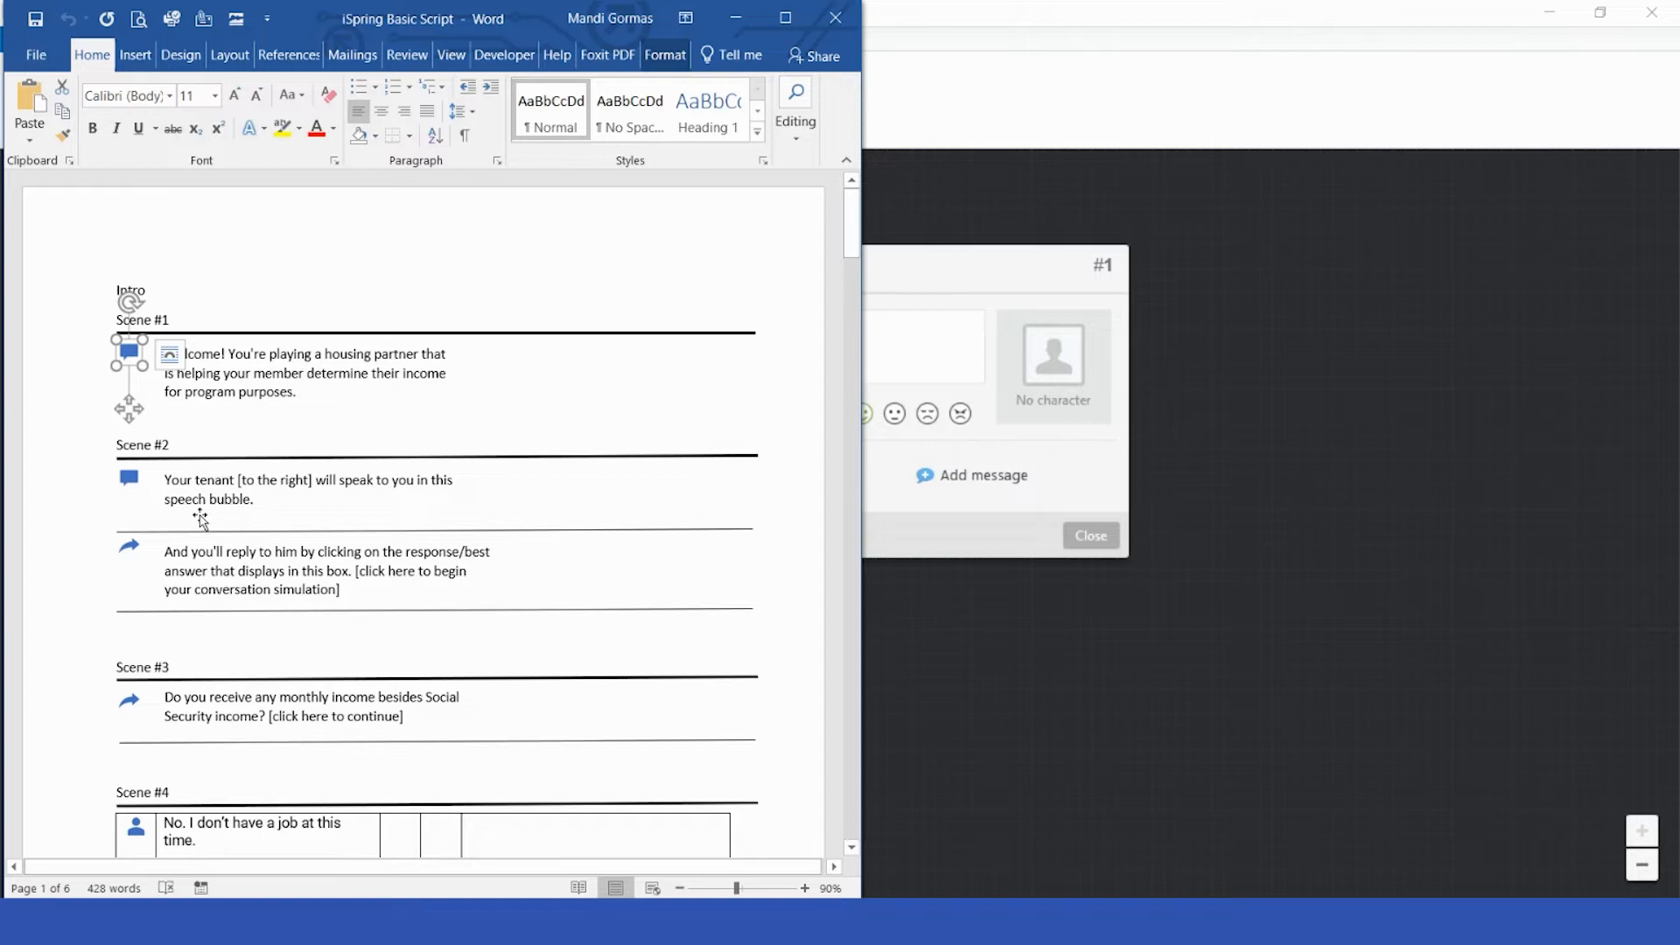
{"action": "triple_click", "coordinate": [293, 354]}
{"action": "right_click", "coordinate": [178, 359]}
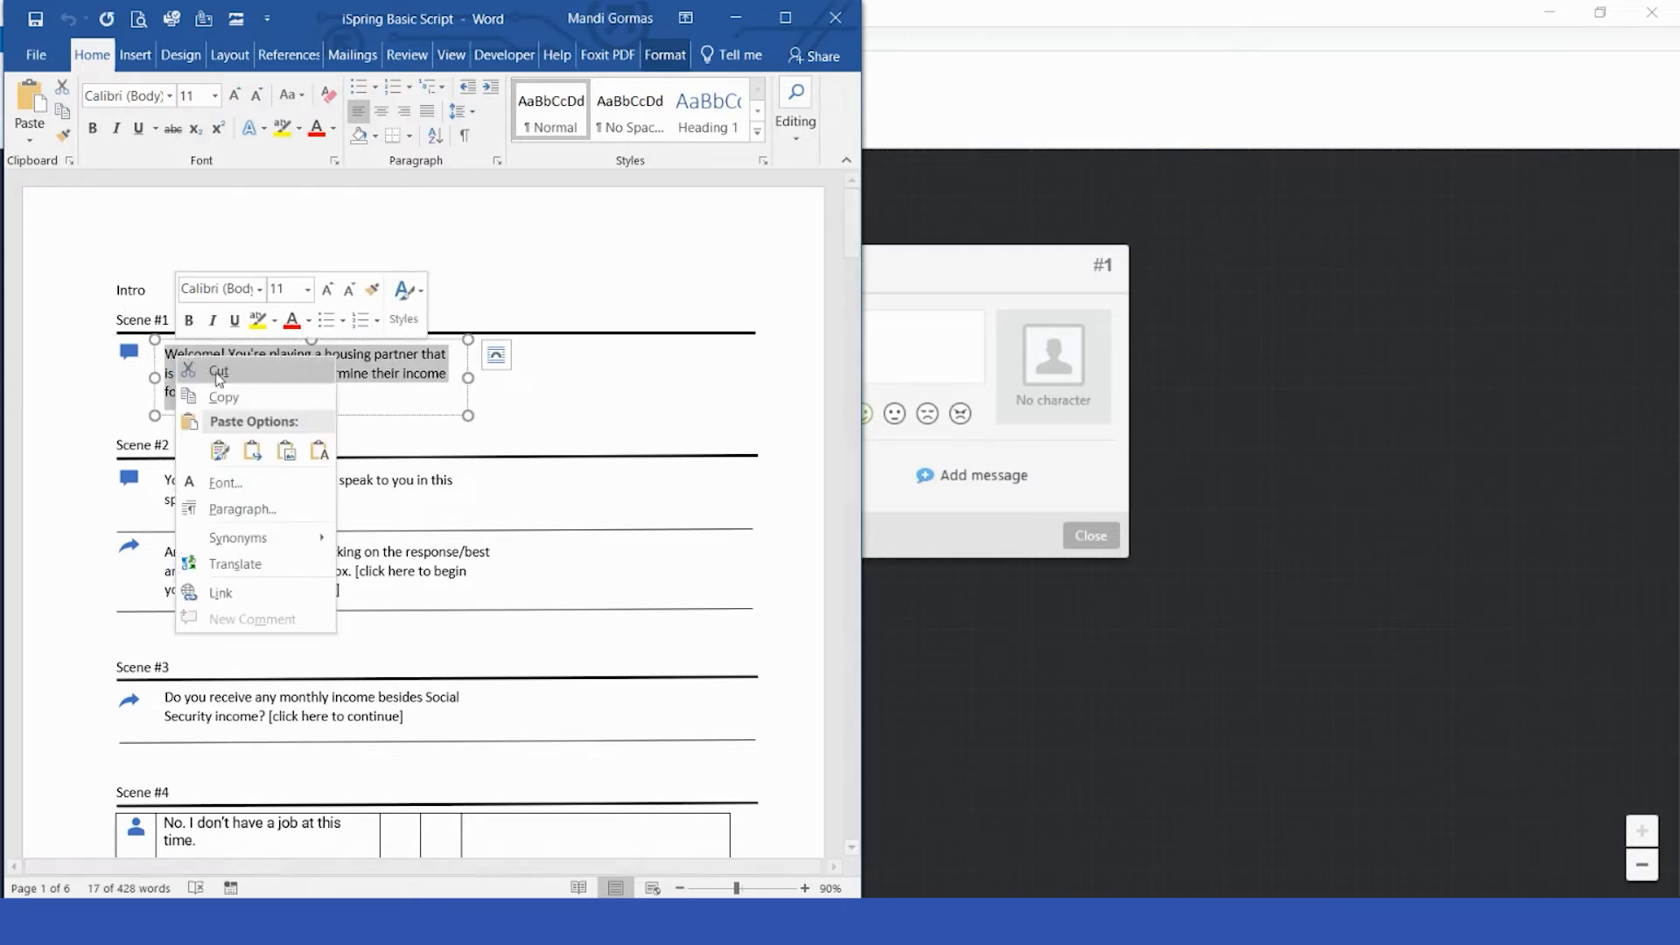
{"action": "left_click", "coordinate": [255, 394]}
Switch back to iSpring TalkMaster and add a message to scene #1 containing the copied welcome text.
{"action": "left_click", "coordinate": [939, 517]}
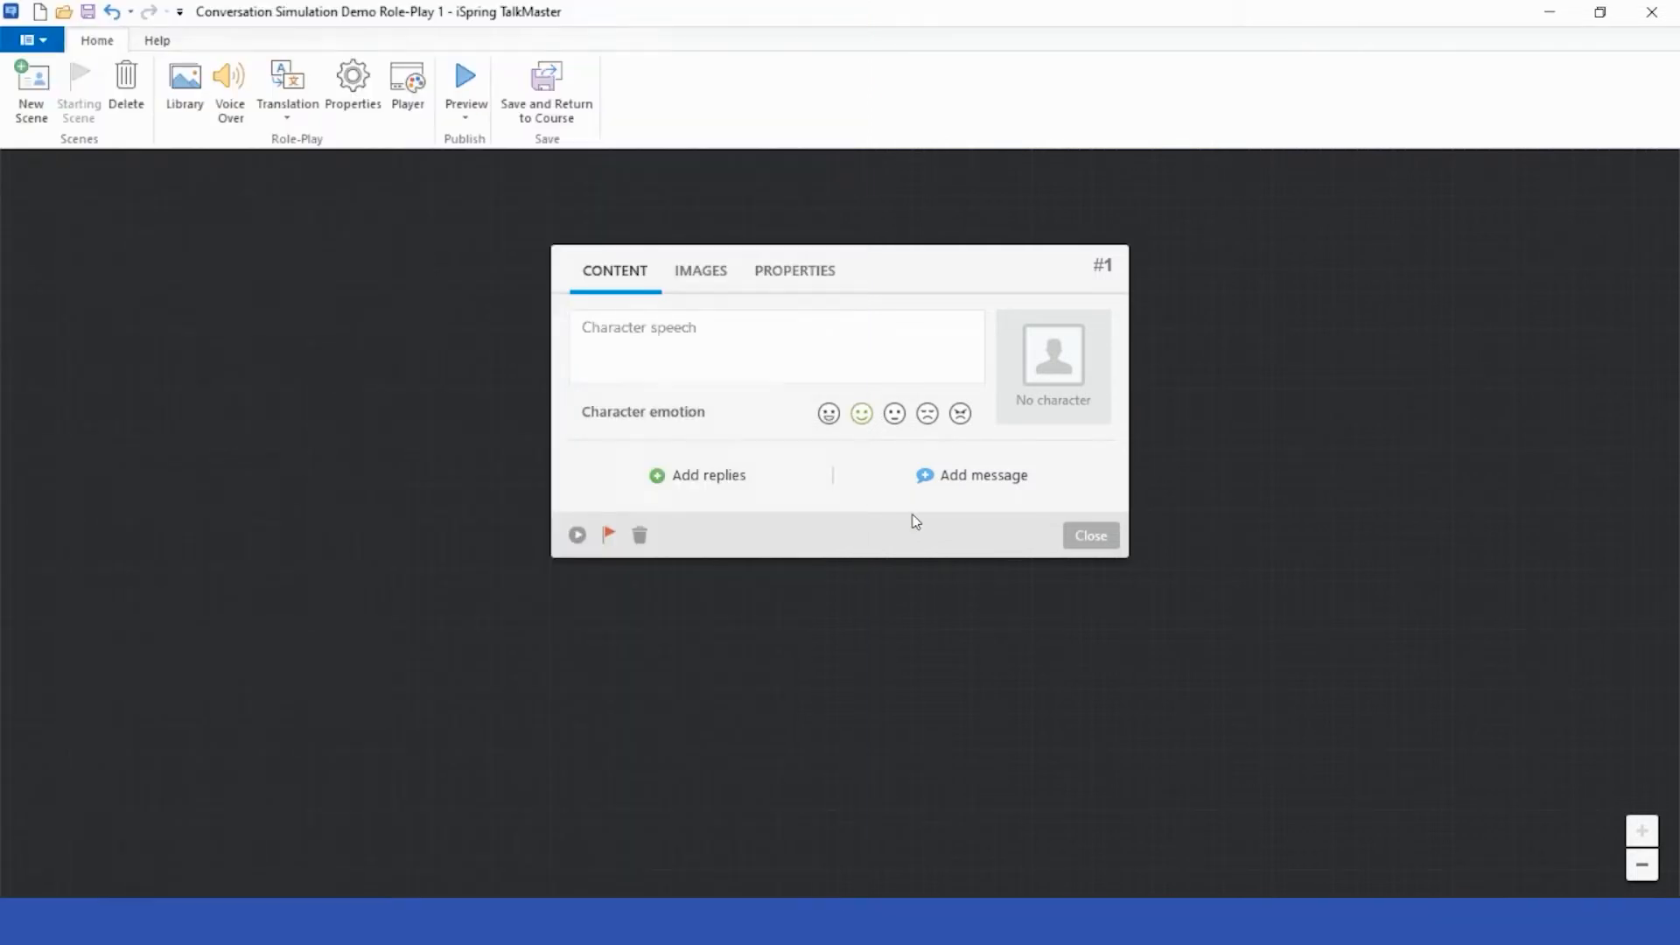
{"action": "left_click", "coordinate": [968, 482]}
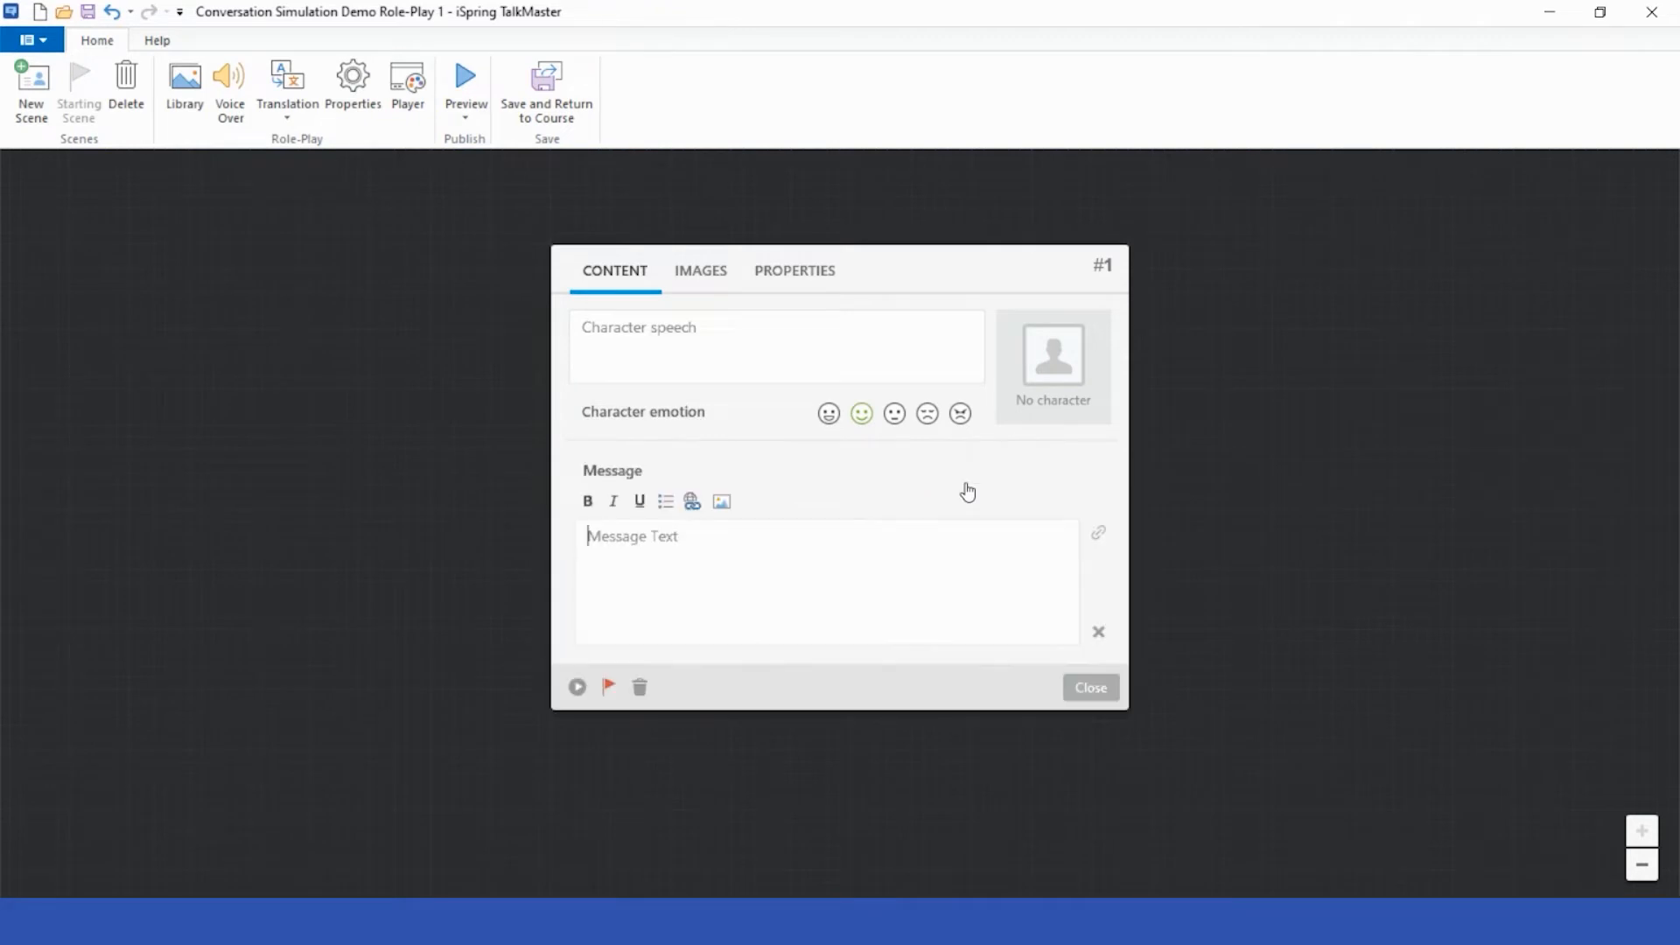
{"action": "key", "text": "ctrl+v"}
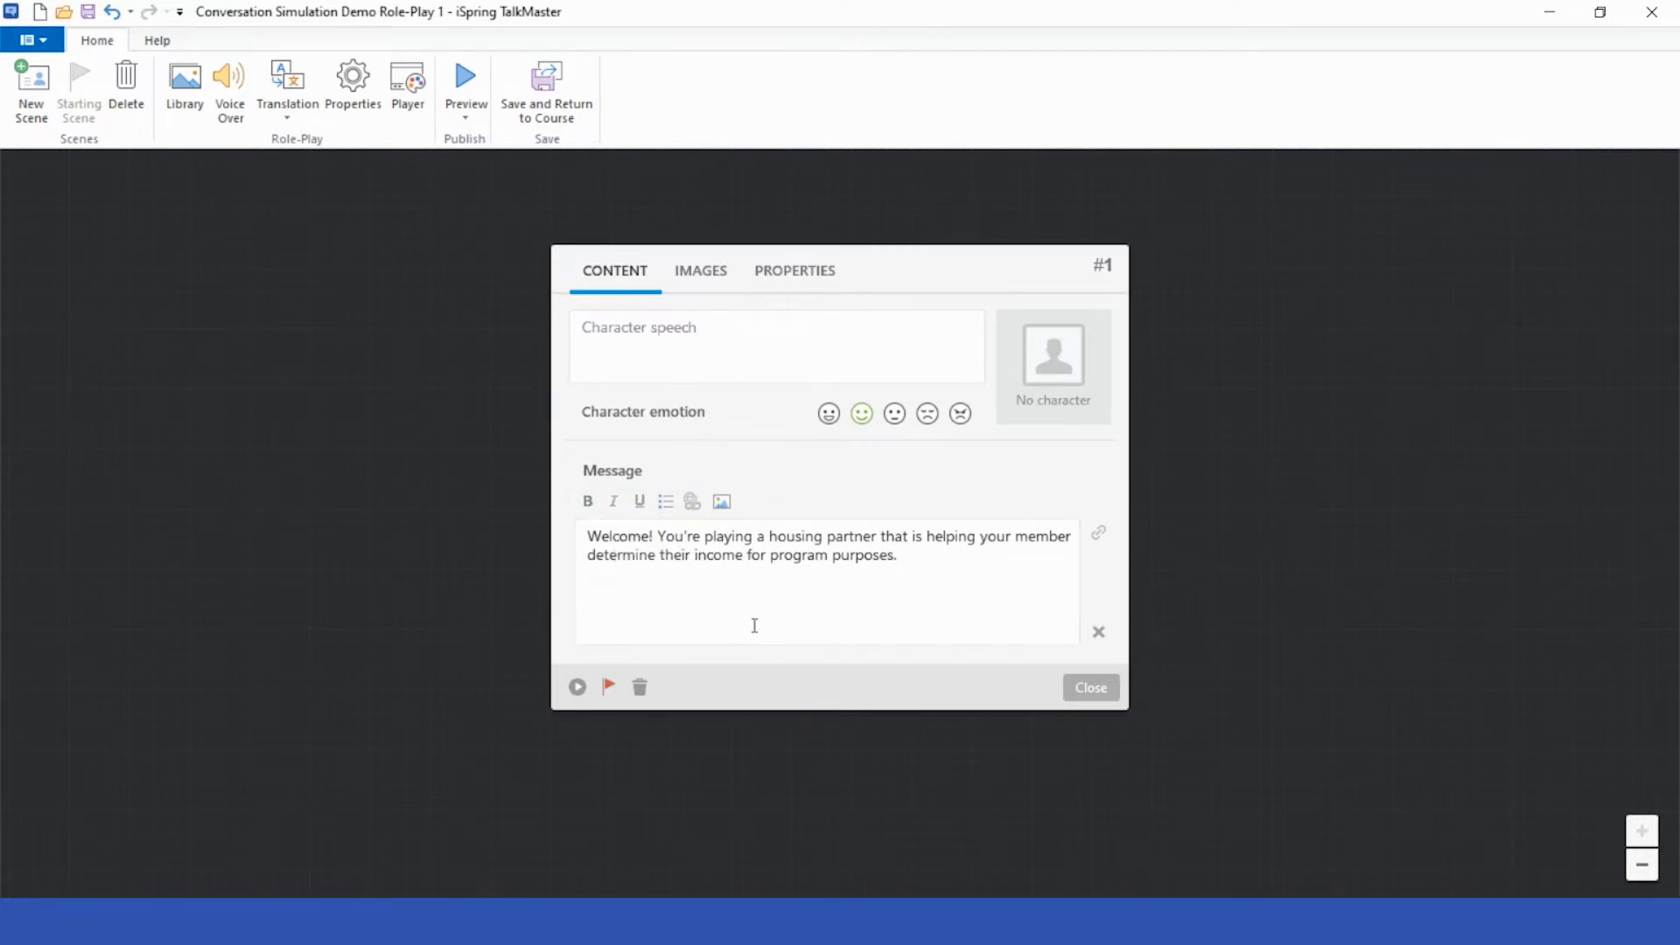
Review the built-in character images available for scene #1, and open and dismiss the file chooser for adding a custom character.
{"action": "left_click", "coordinate": [720, 275]}
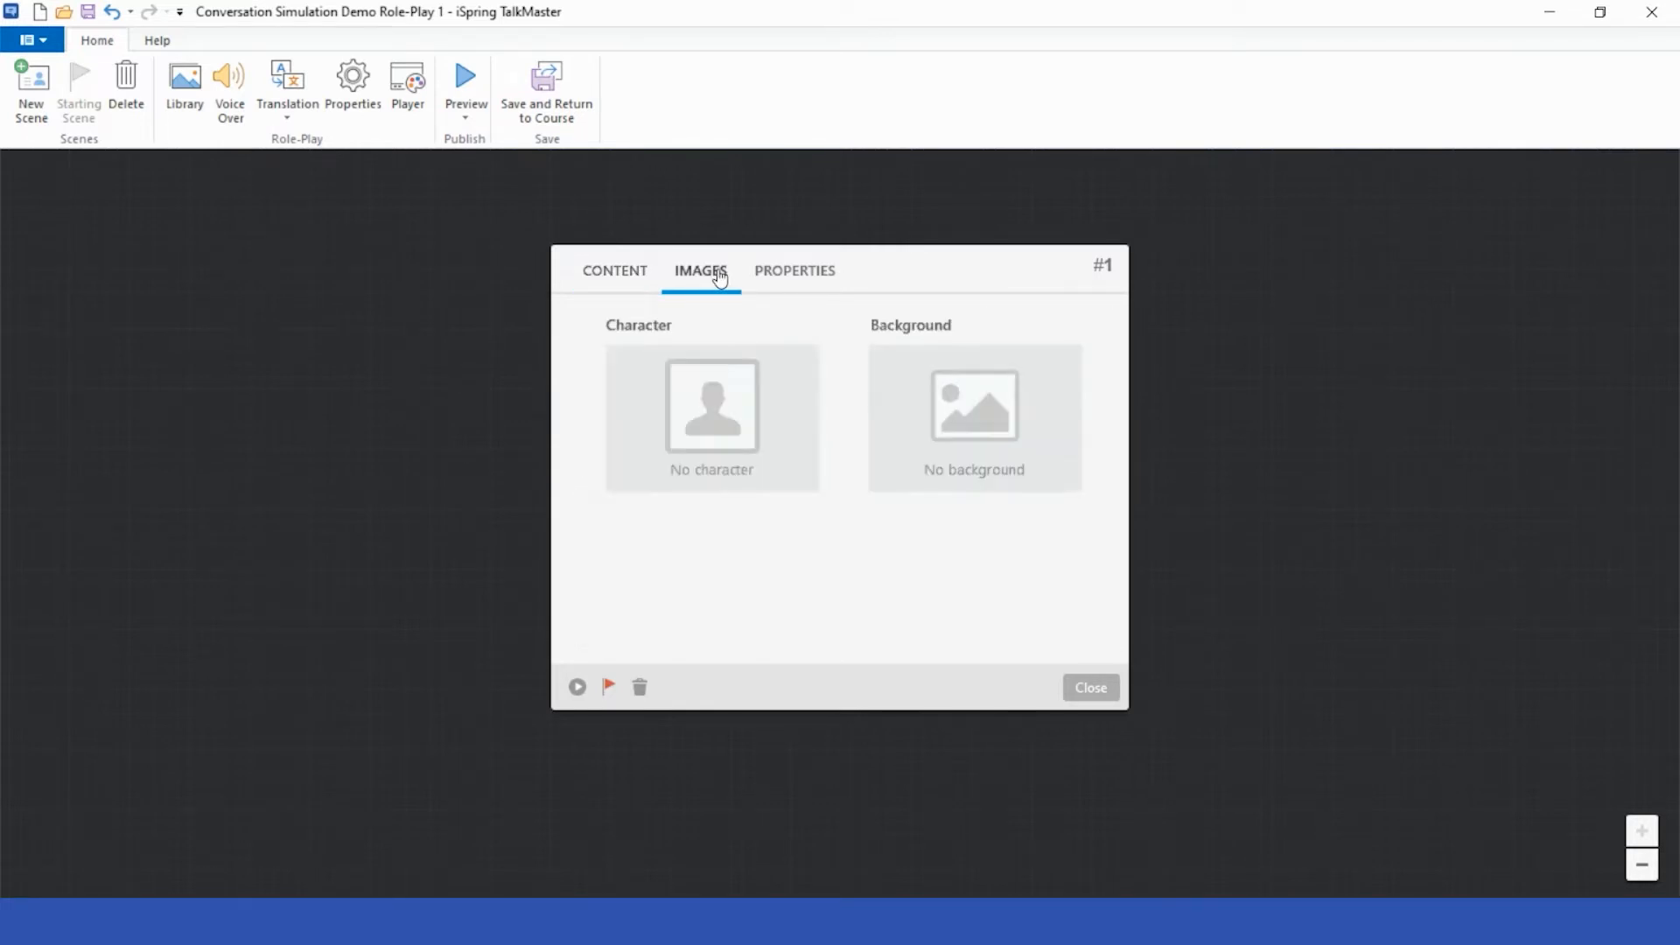
{"action": "left_click", "coordinate": [717, 438]}
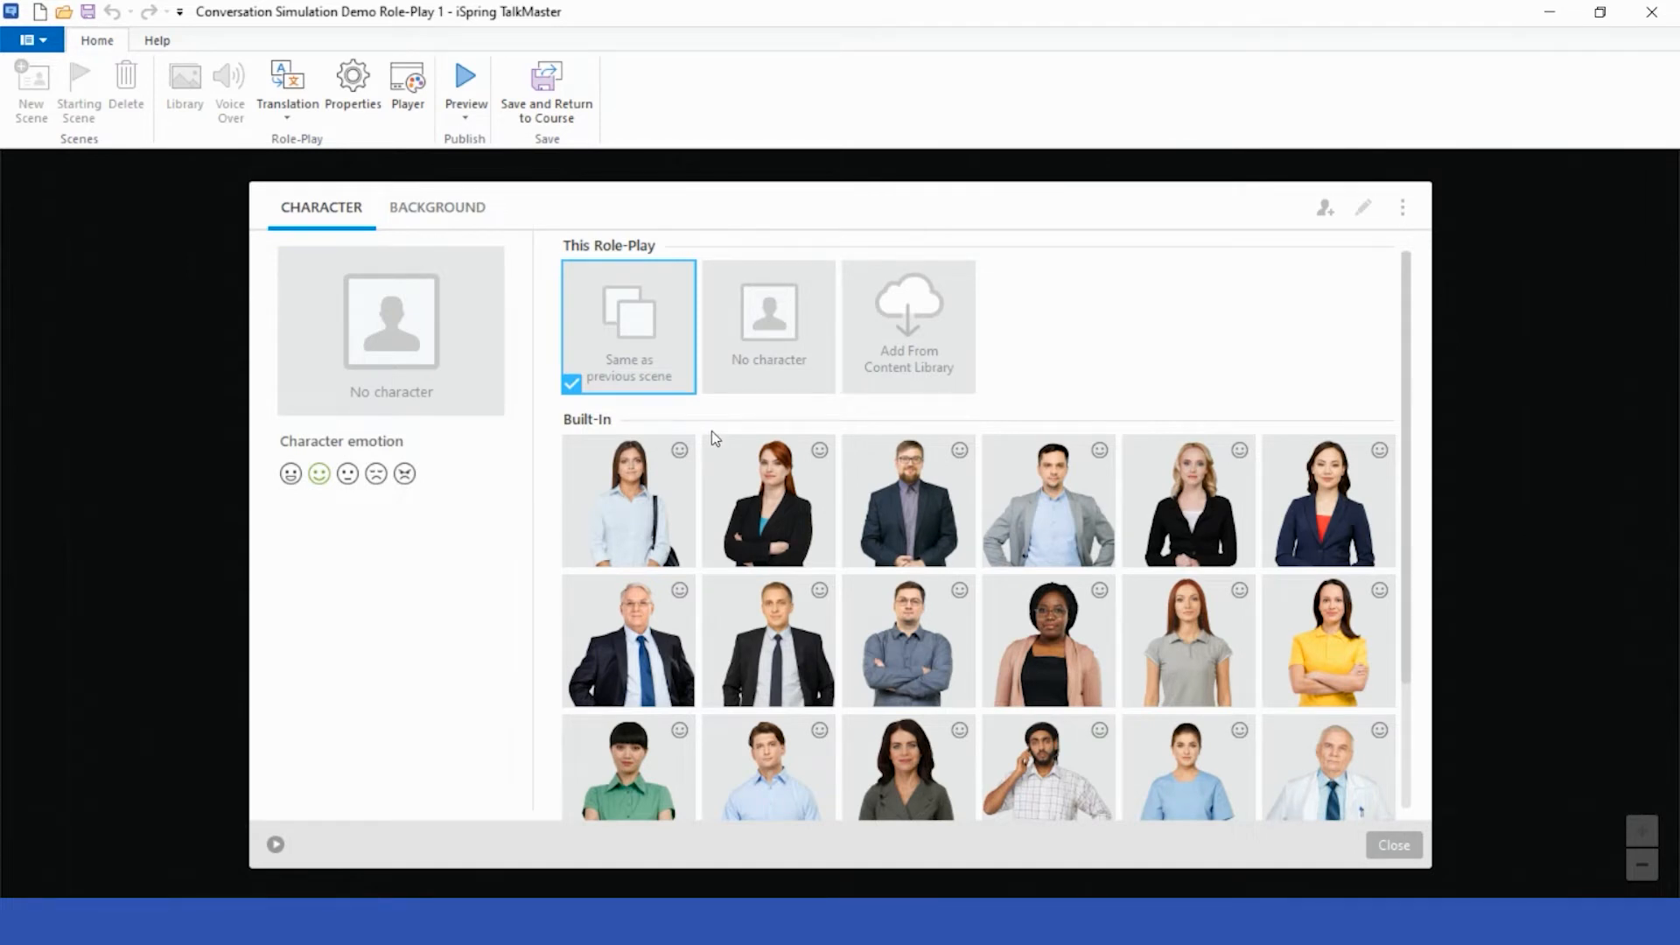
{"action": "scroll", "coordinate": [662, 642], "scroll_direction": "down", "scroll_amount": 3}
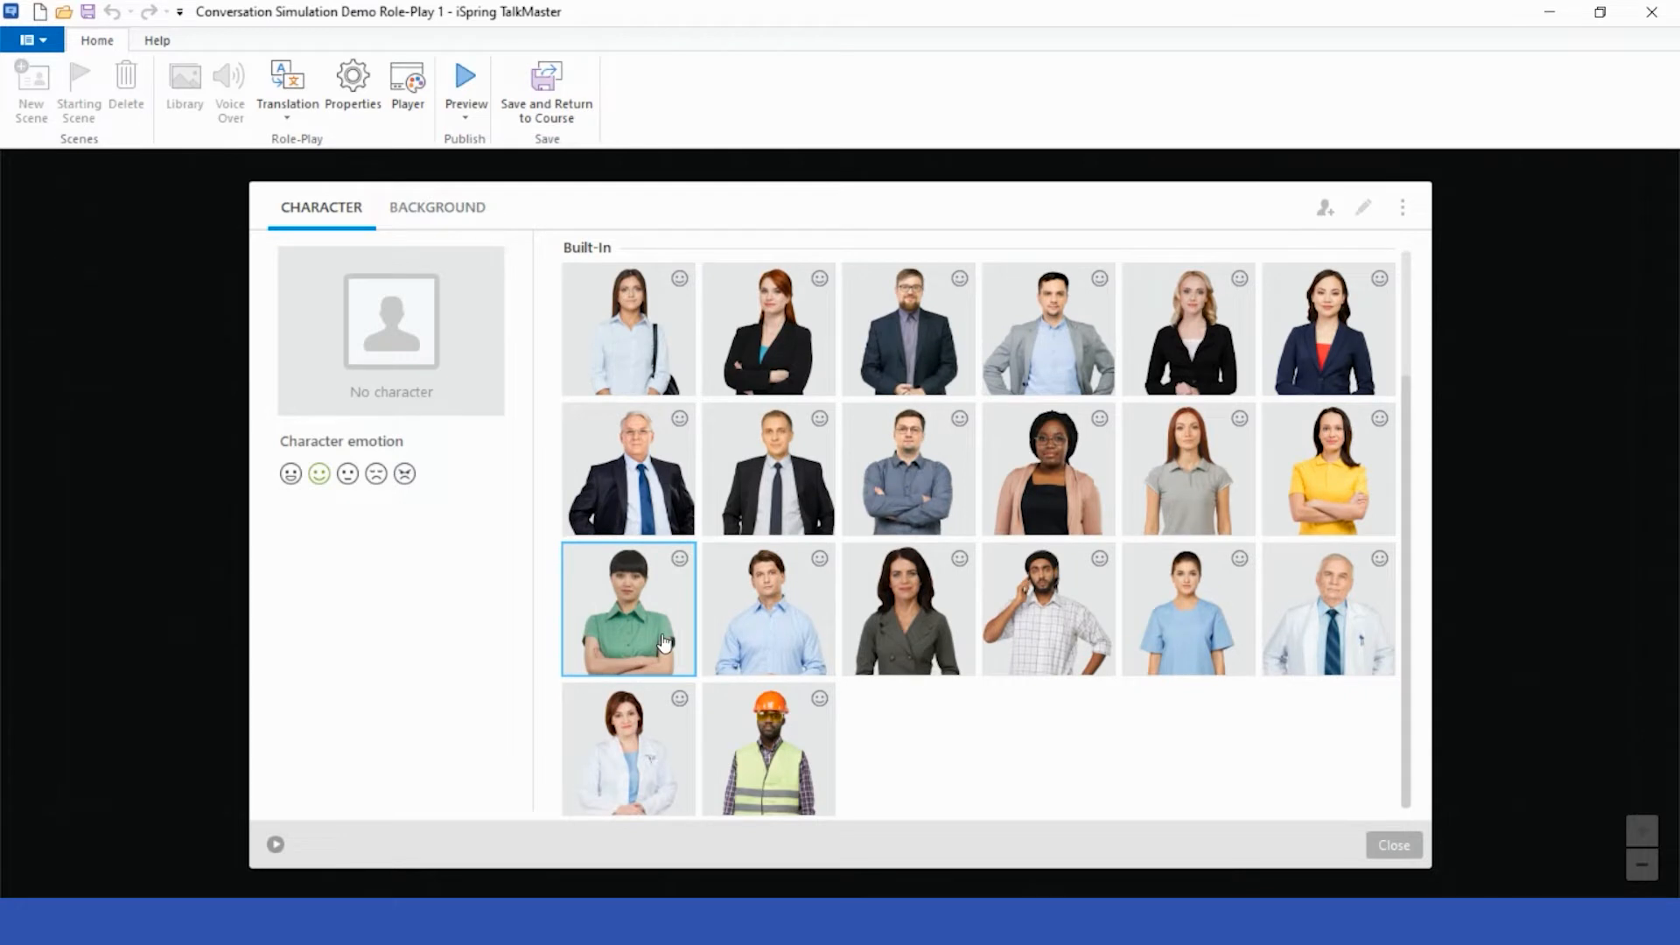
{"action": "scroll", "coordinate": [663, 642], "scroll_direction": "up", "scroll_amount": 3}
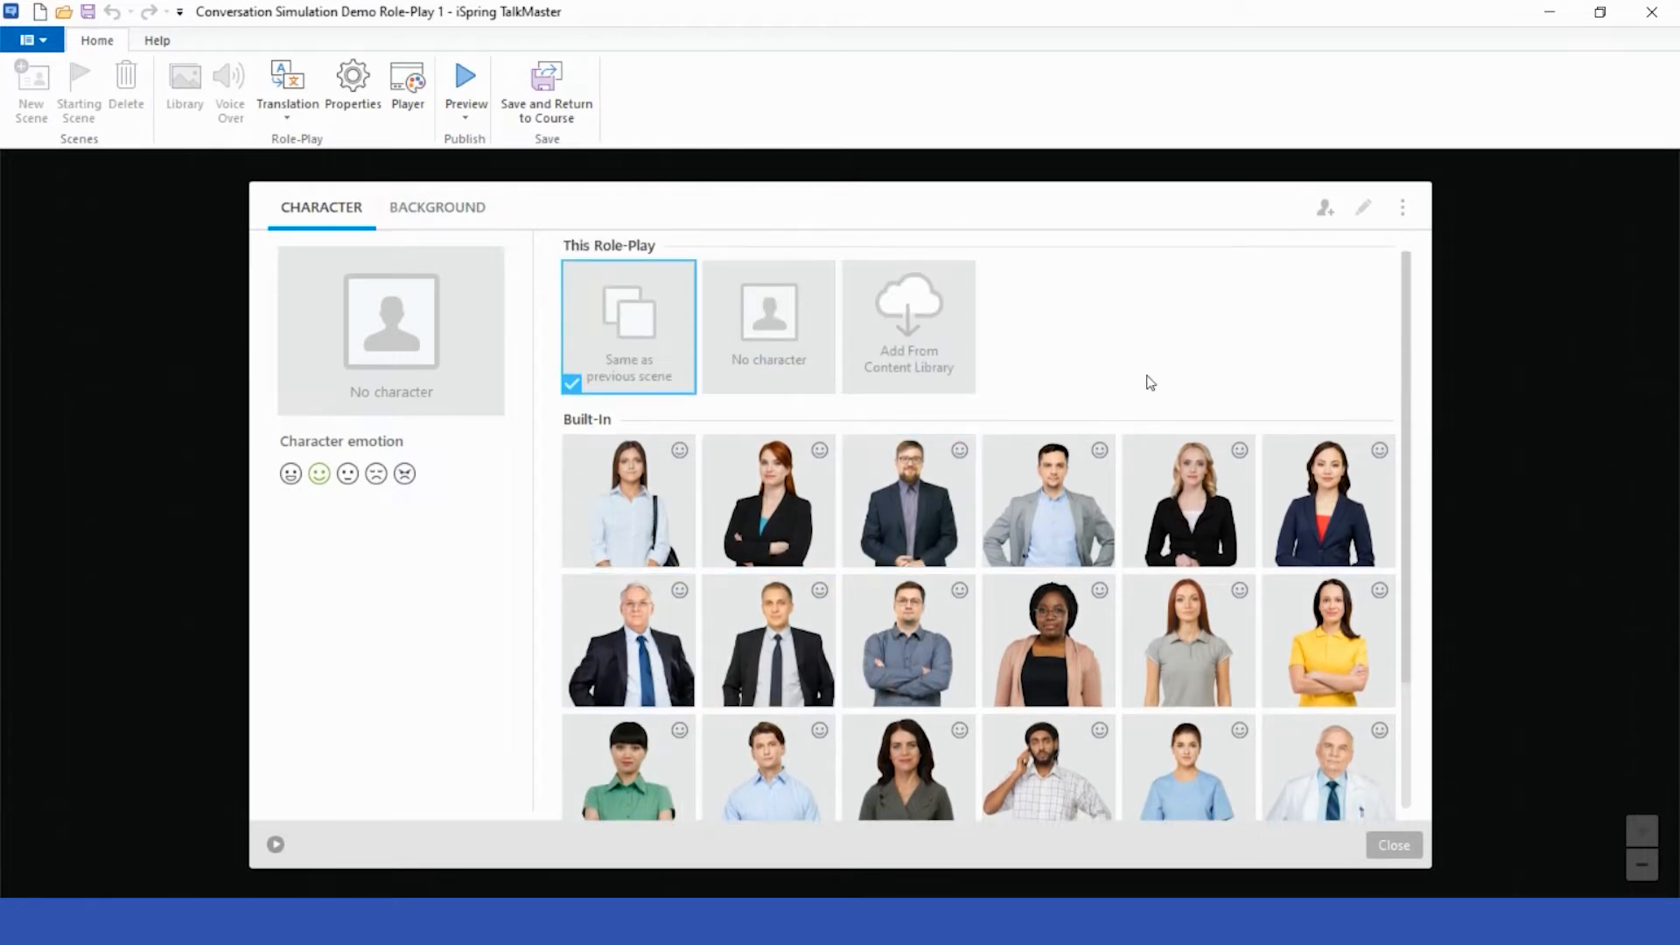
{"action": "left_click", "coordinate": [1330, 211]}
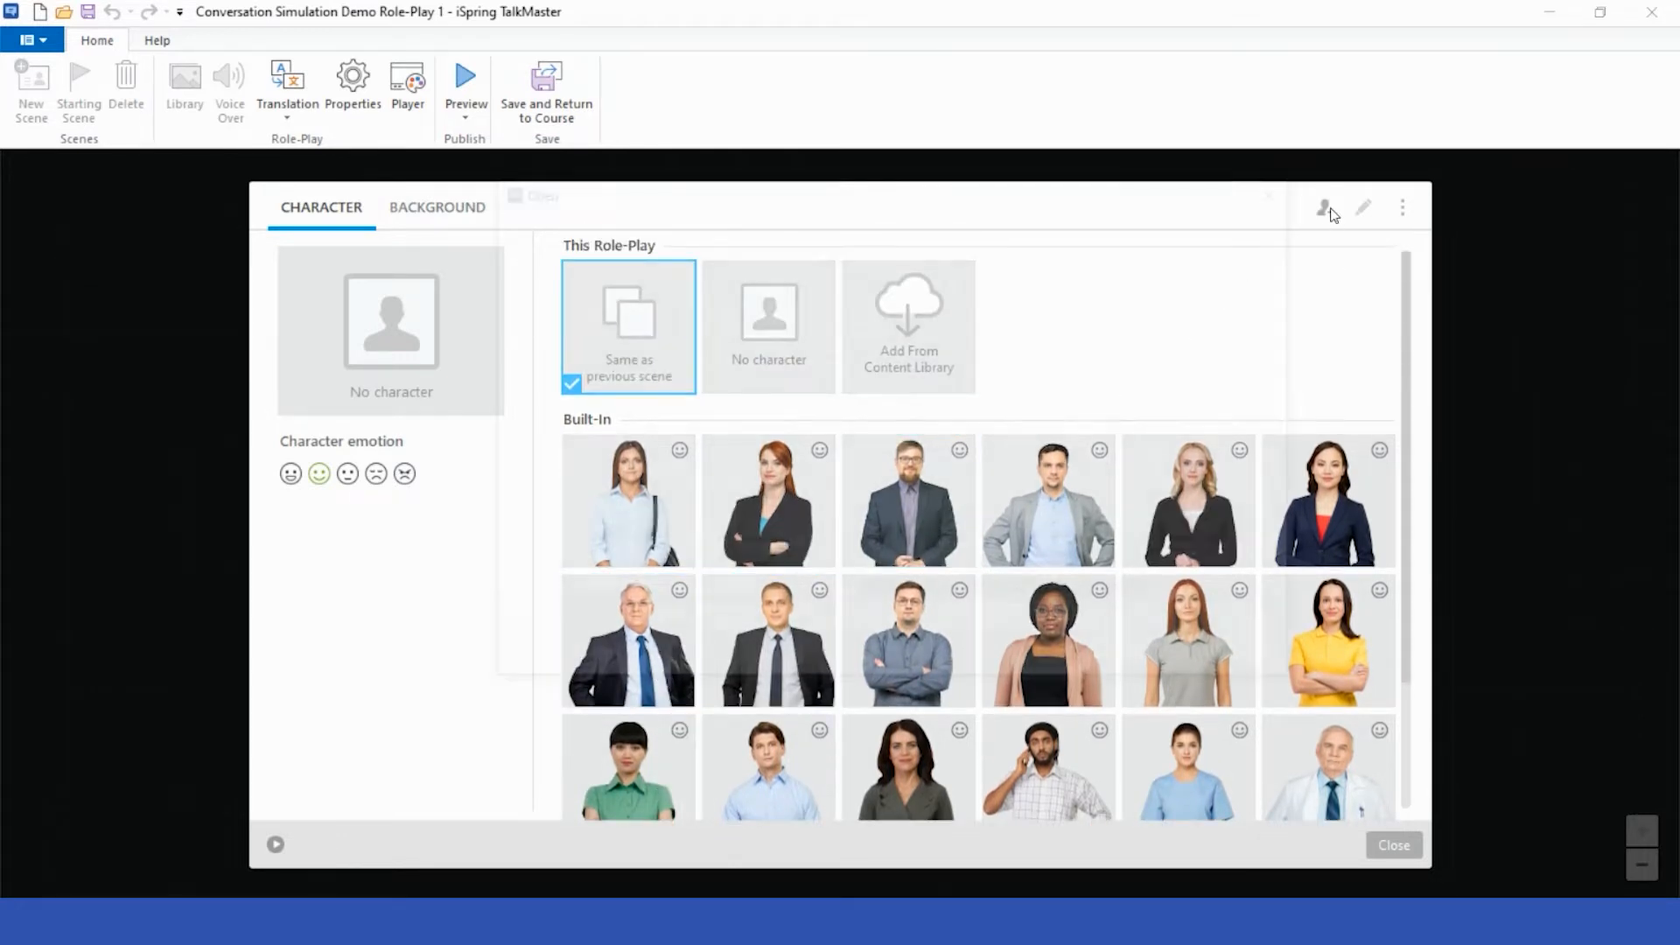
{"action": "left_click", "coordinate": [1292, 189]}
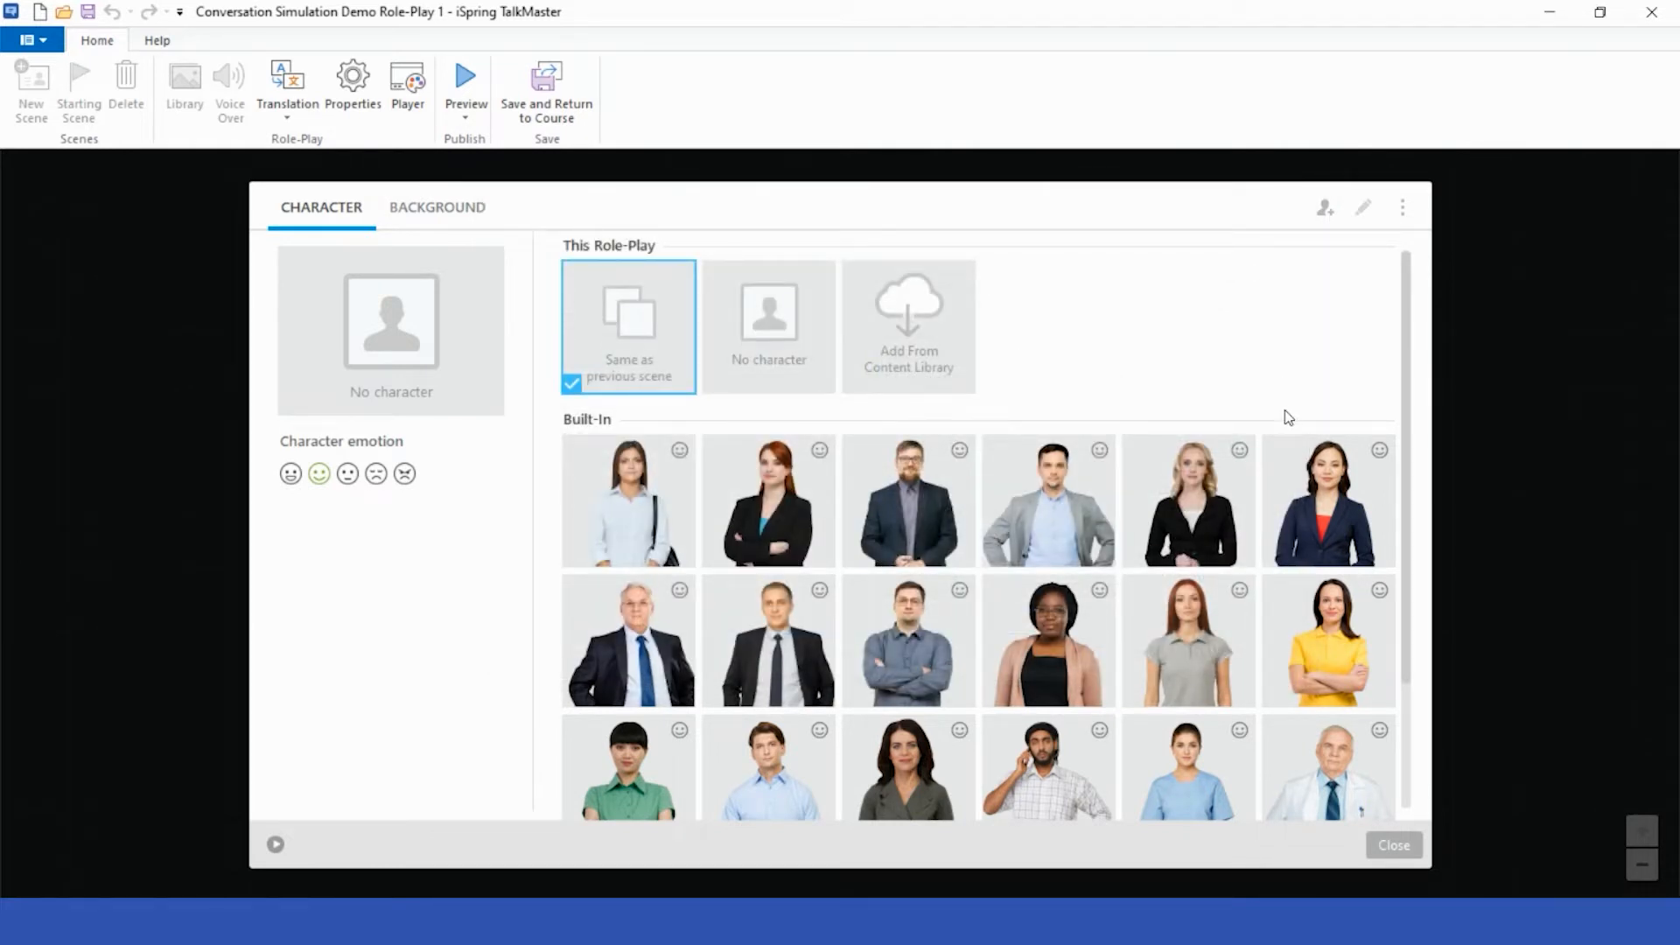
Open the iSpring Content Library from the character choices and browse its photo and illustrated characters.
{"action": "left_click", "coordinate": [919, 317]}
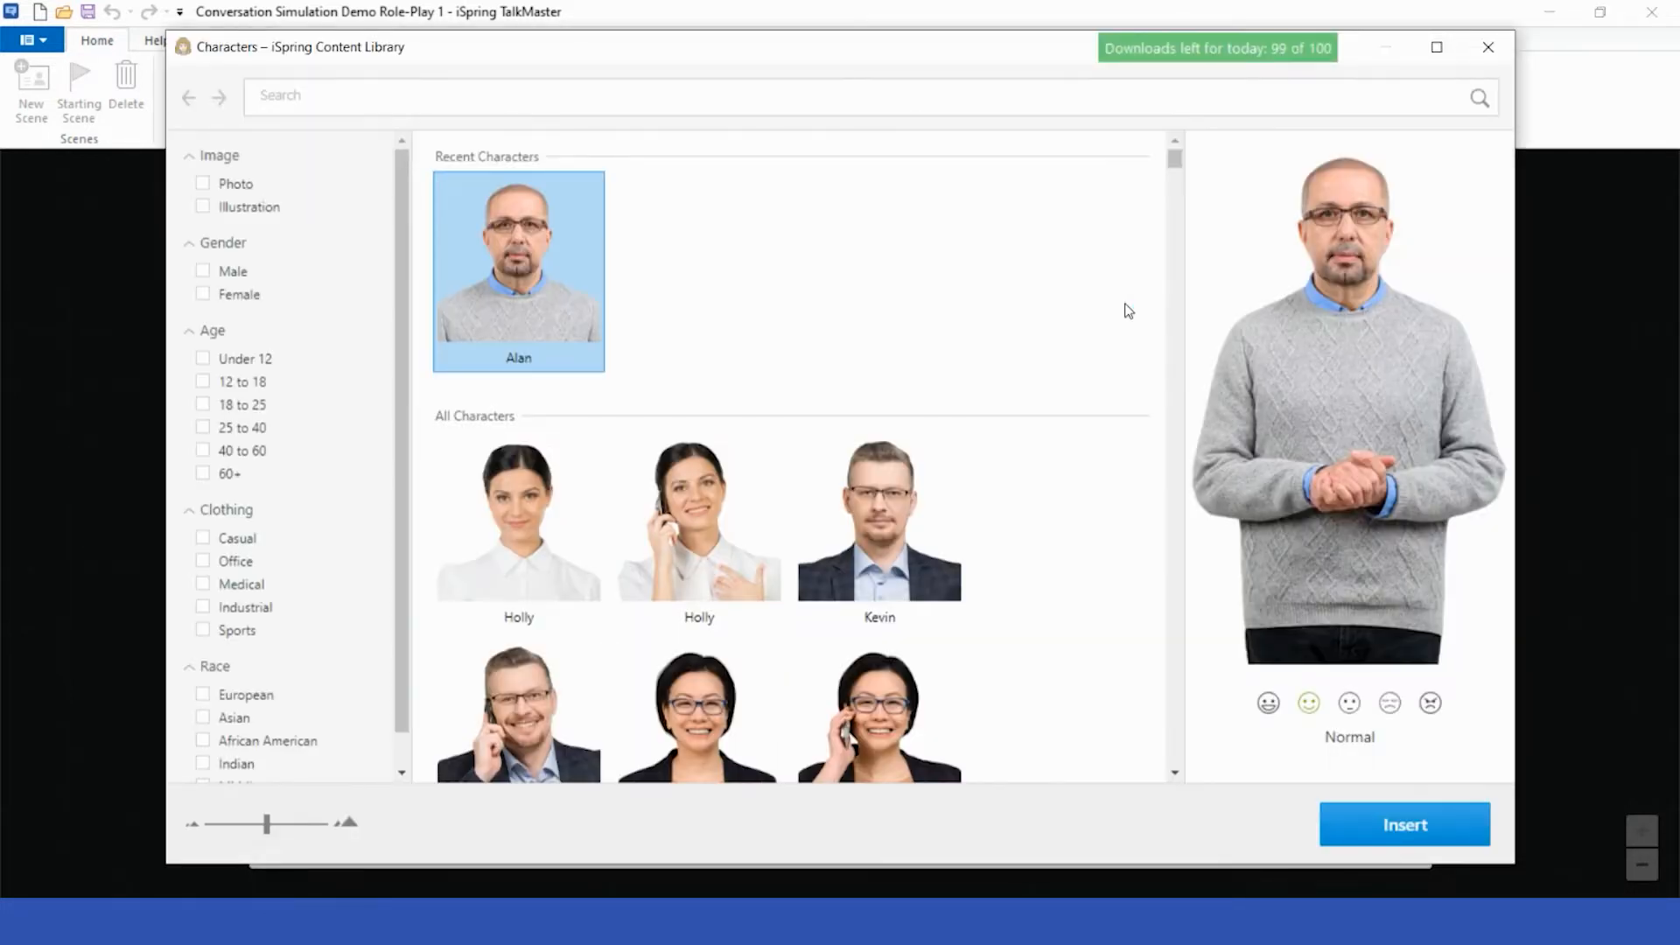
{"action": "scroll", "coordinate": [1002, 399], "scroll_direction": "down", "scroll_amount": 8}
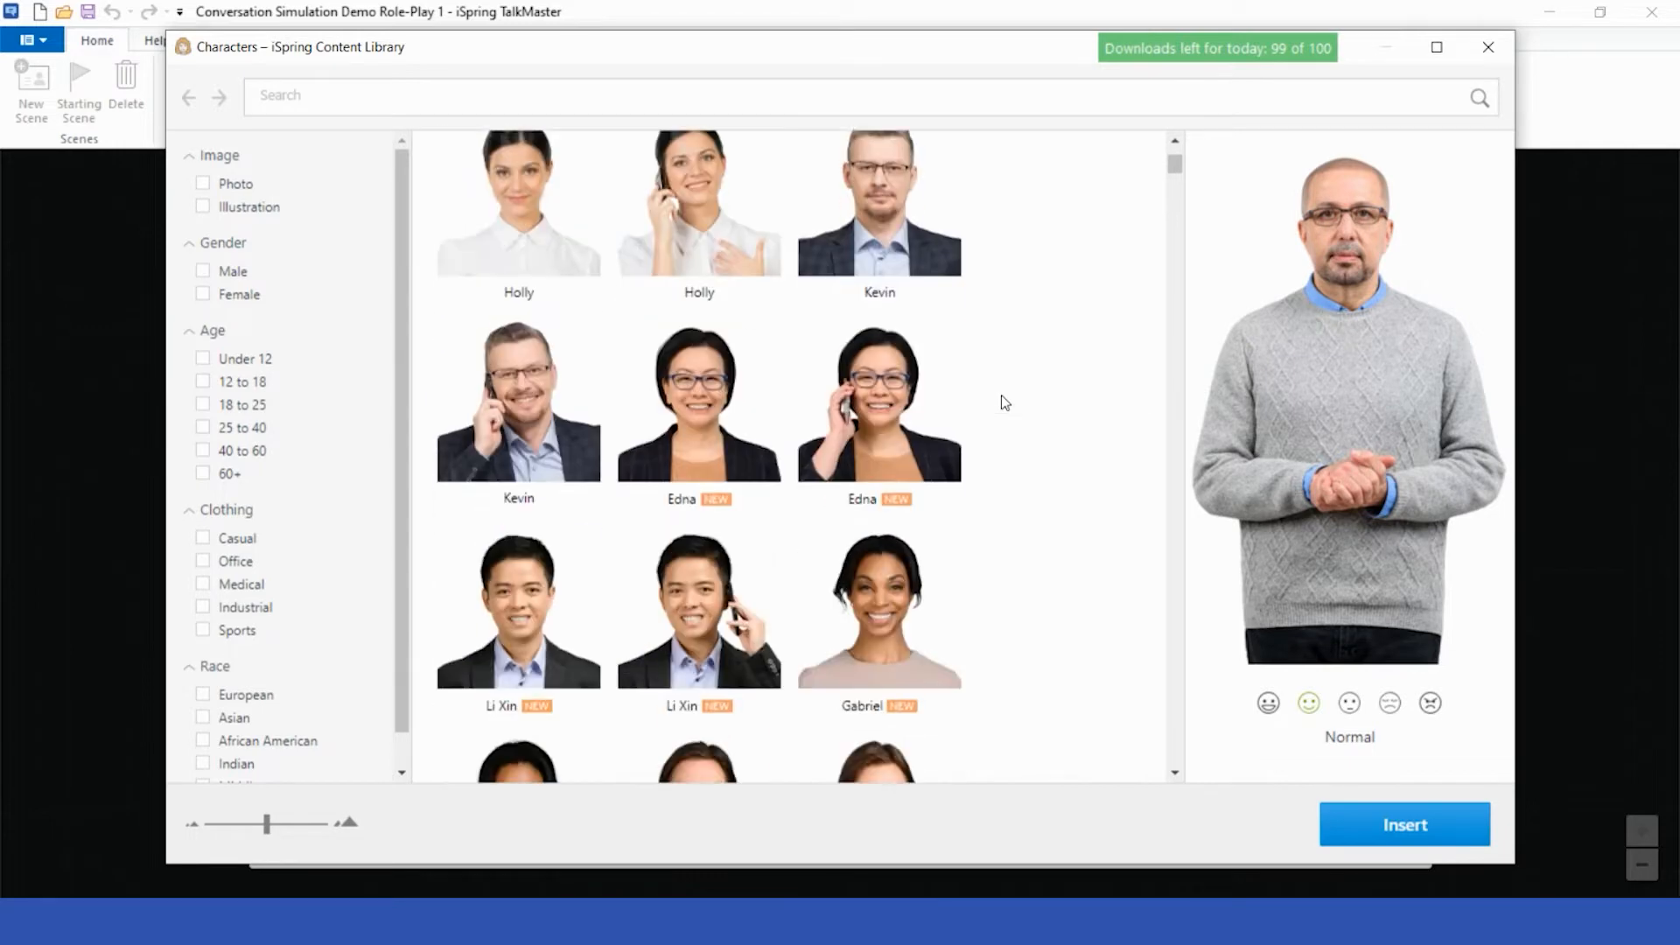
{"action": "scroll", "coordinate": [1001, 396], "scroll_direction": "down", "scroll_amount": 15}
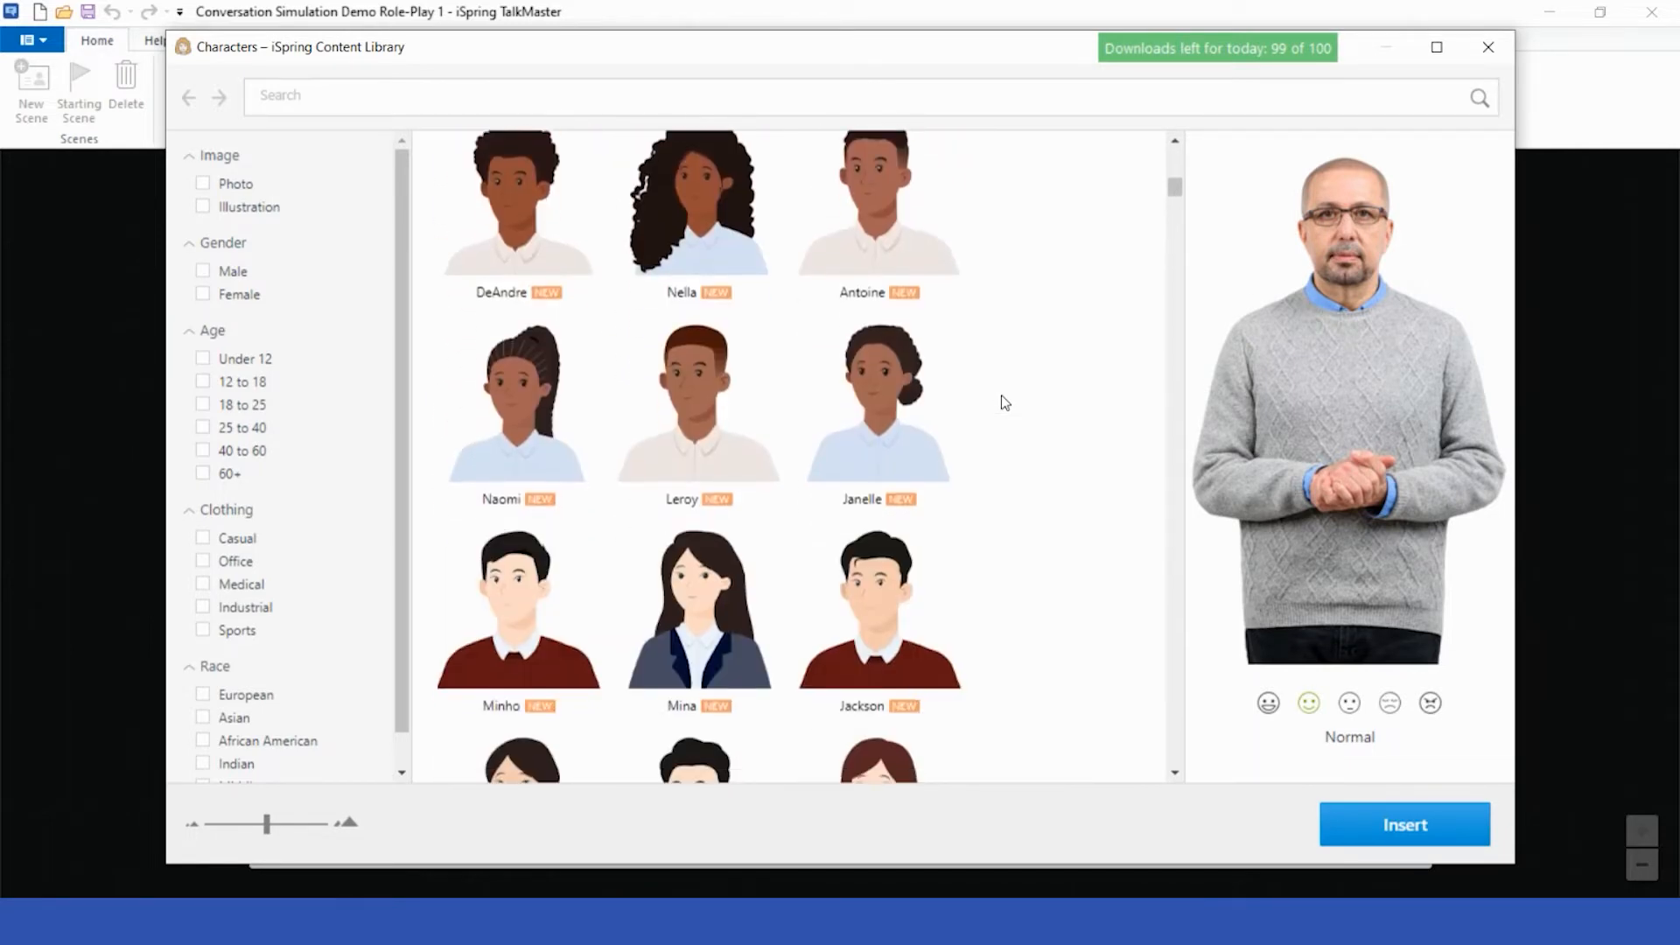
{"action": "scroll", "coordinate": [985, 455], "scroll_direction": "down", "scroll_amount": 4}
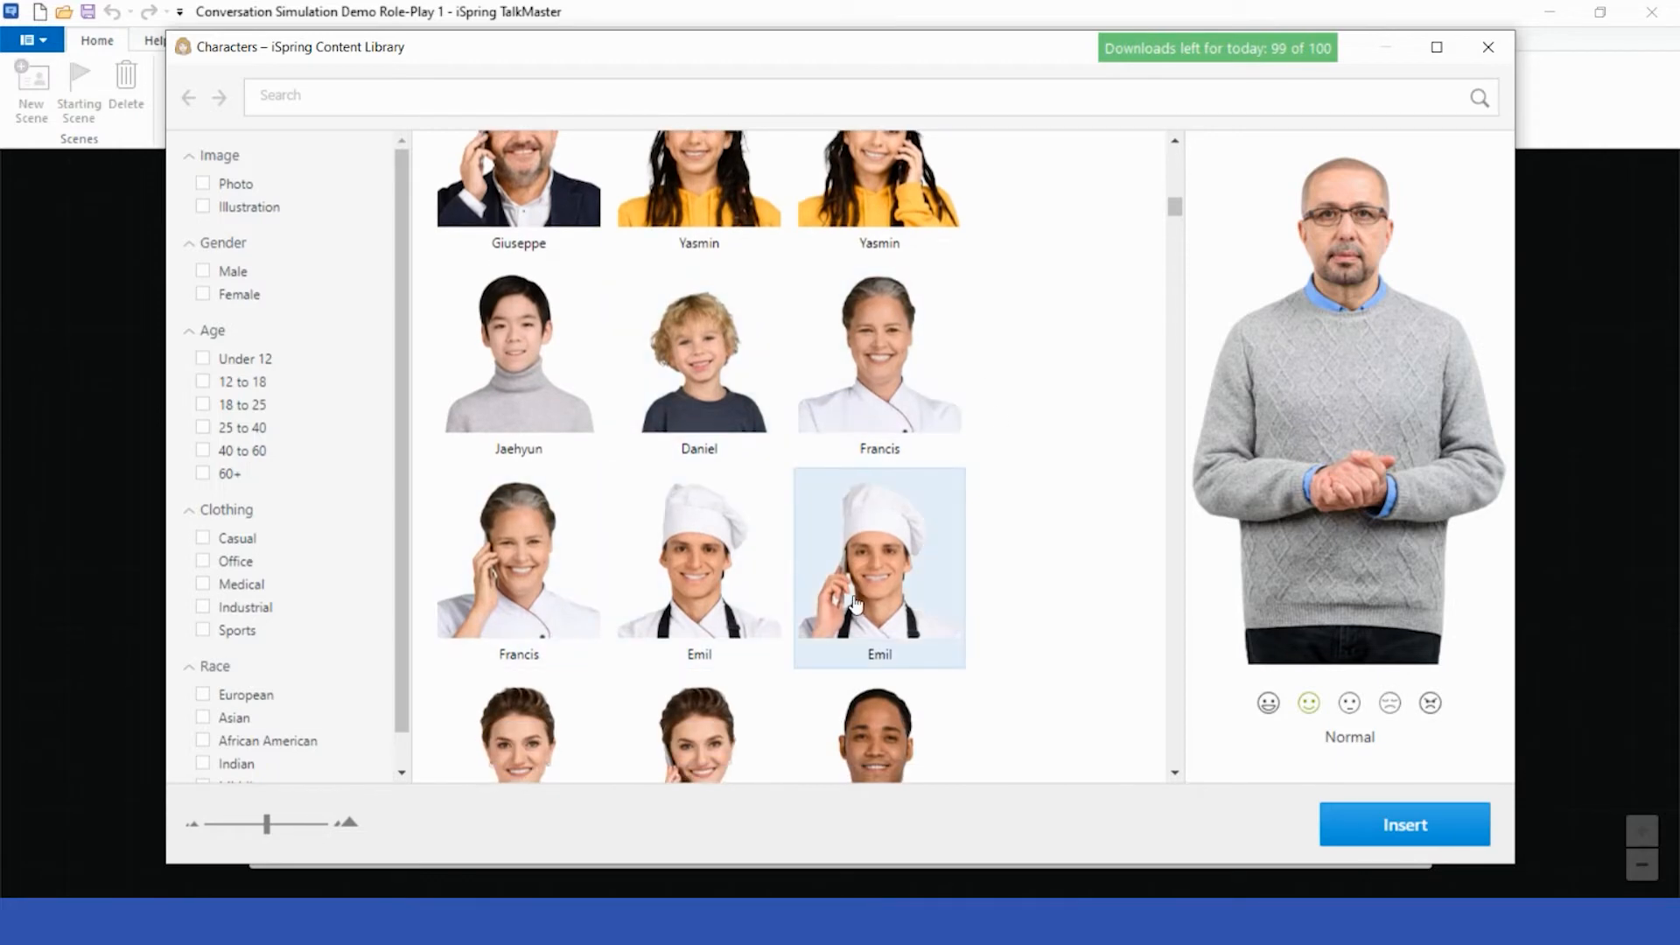
{"action": "scroll", "coordinate": [856, 604], "scroll_direction": "down", "scroll_amount": 5}
{"action": "scroll", "coordinate": [856, 604], "scroll_direction": "down", "scroll_amount": 8}
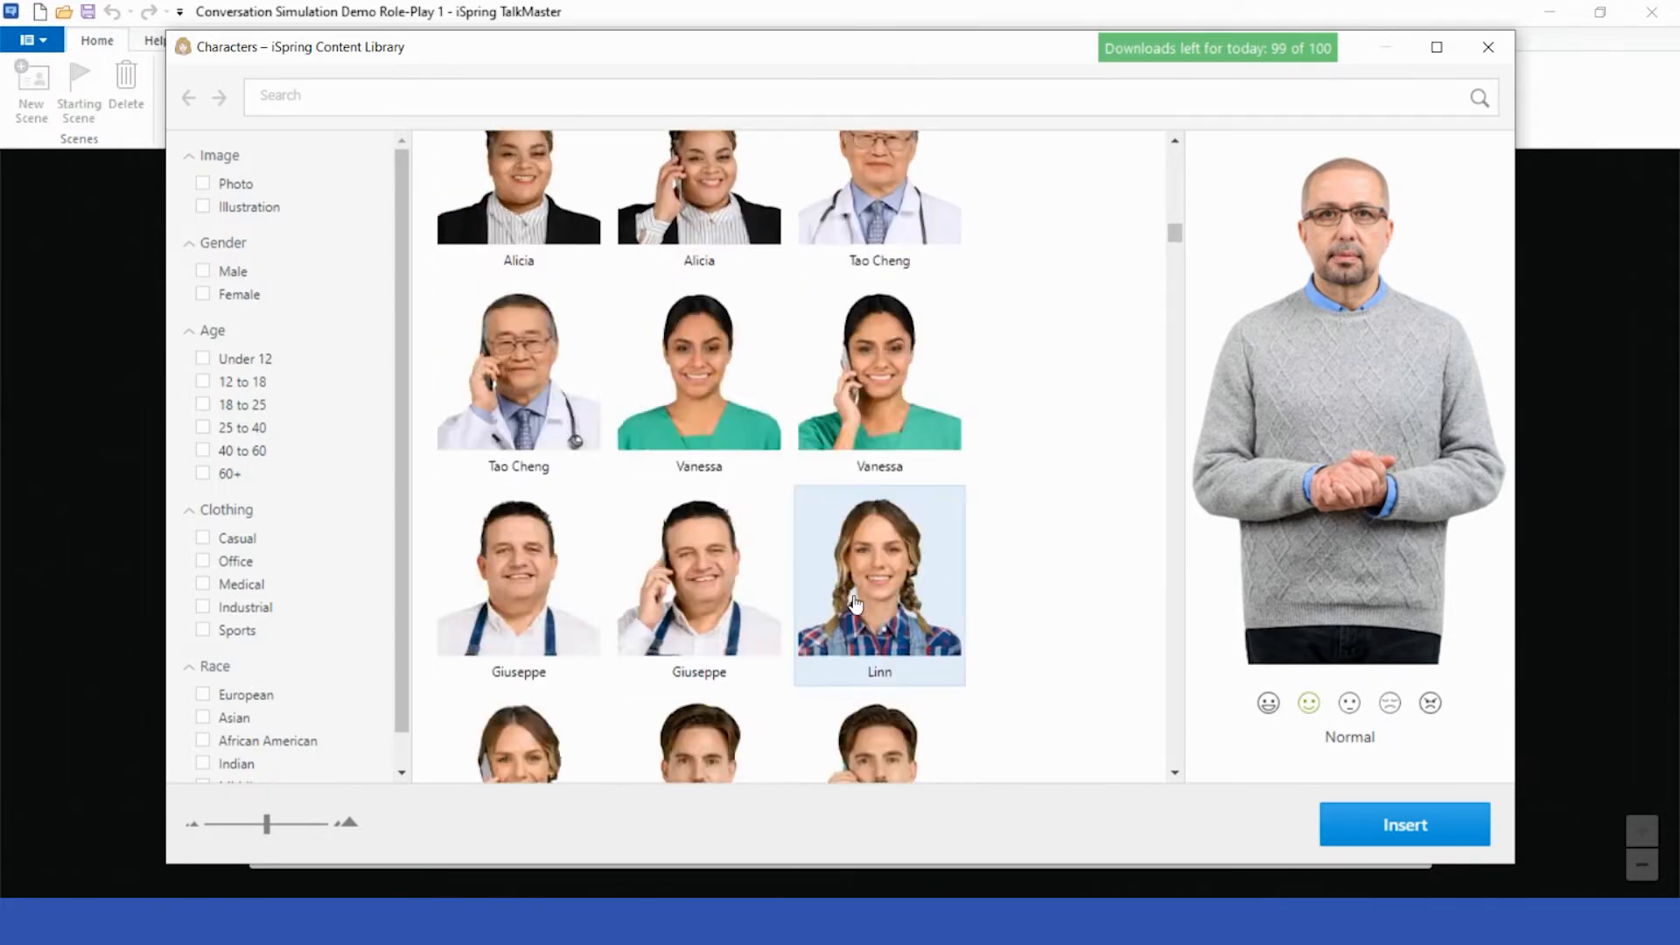
{"action": "scroll", "coordinate": [856, 604], "scroll_direction": "down", "scroll_amount": 8}
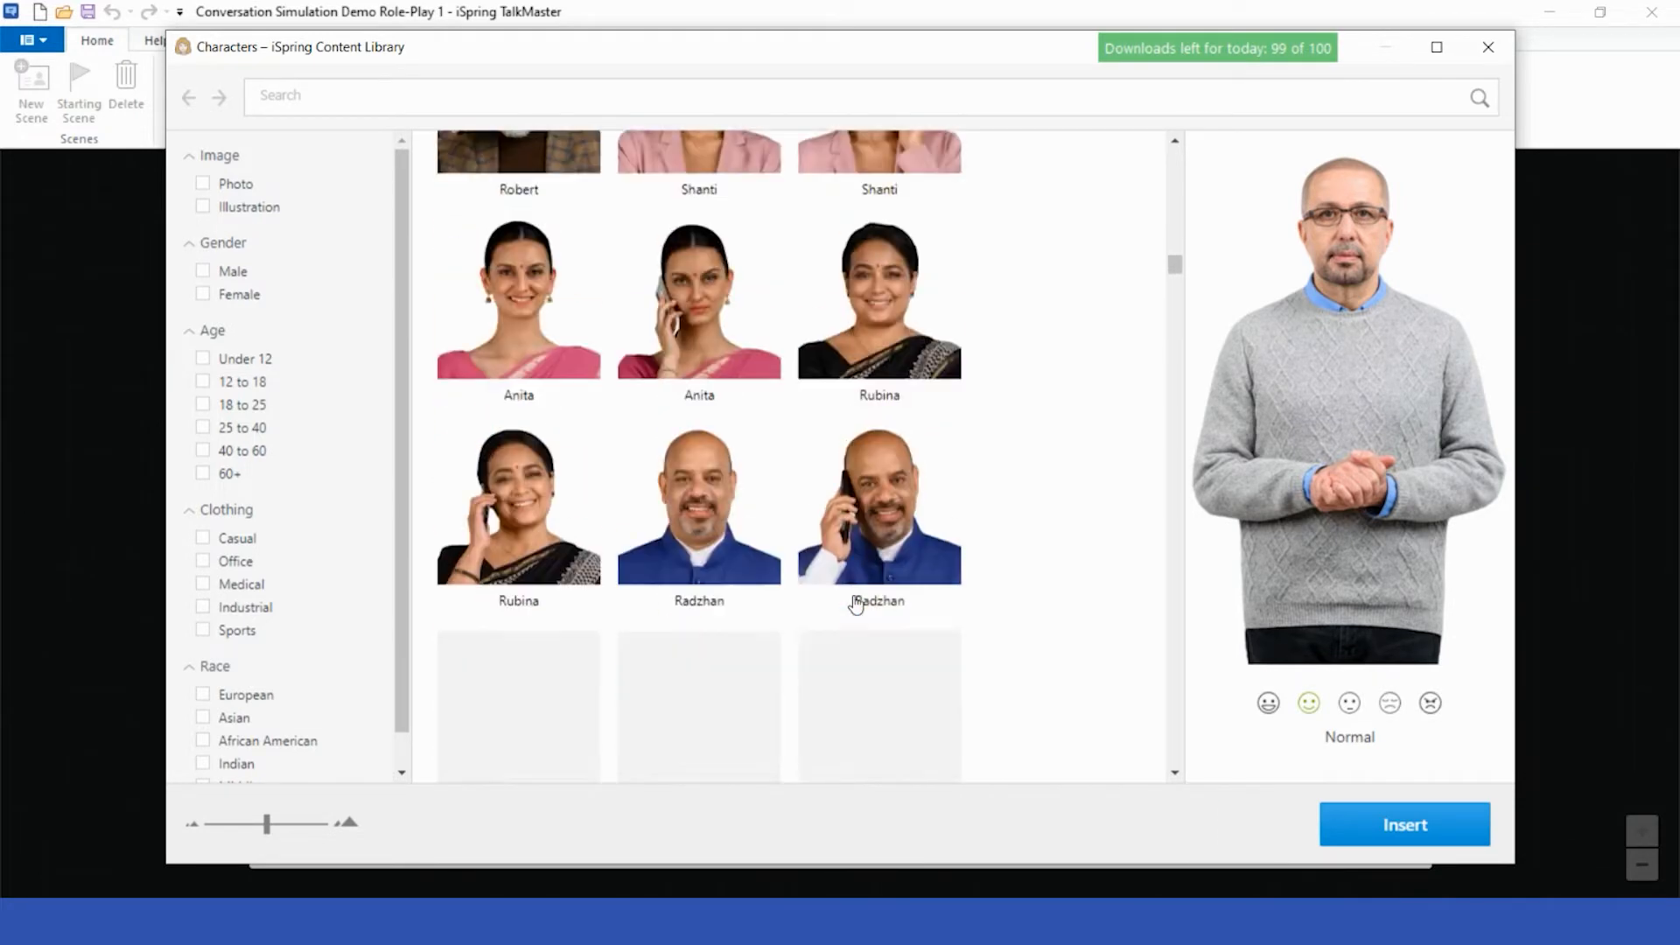
{"action": "scroll", "coordinate": [856, 604], "scroll_direction": "down", "scroll_amount": 4}
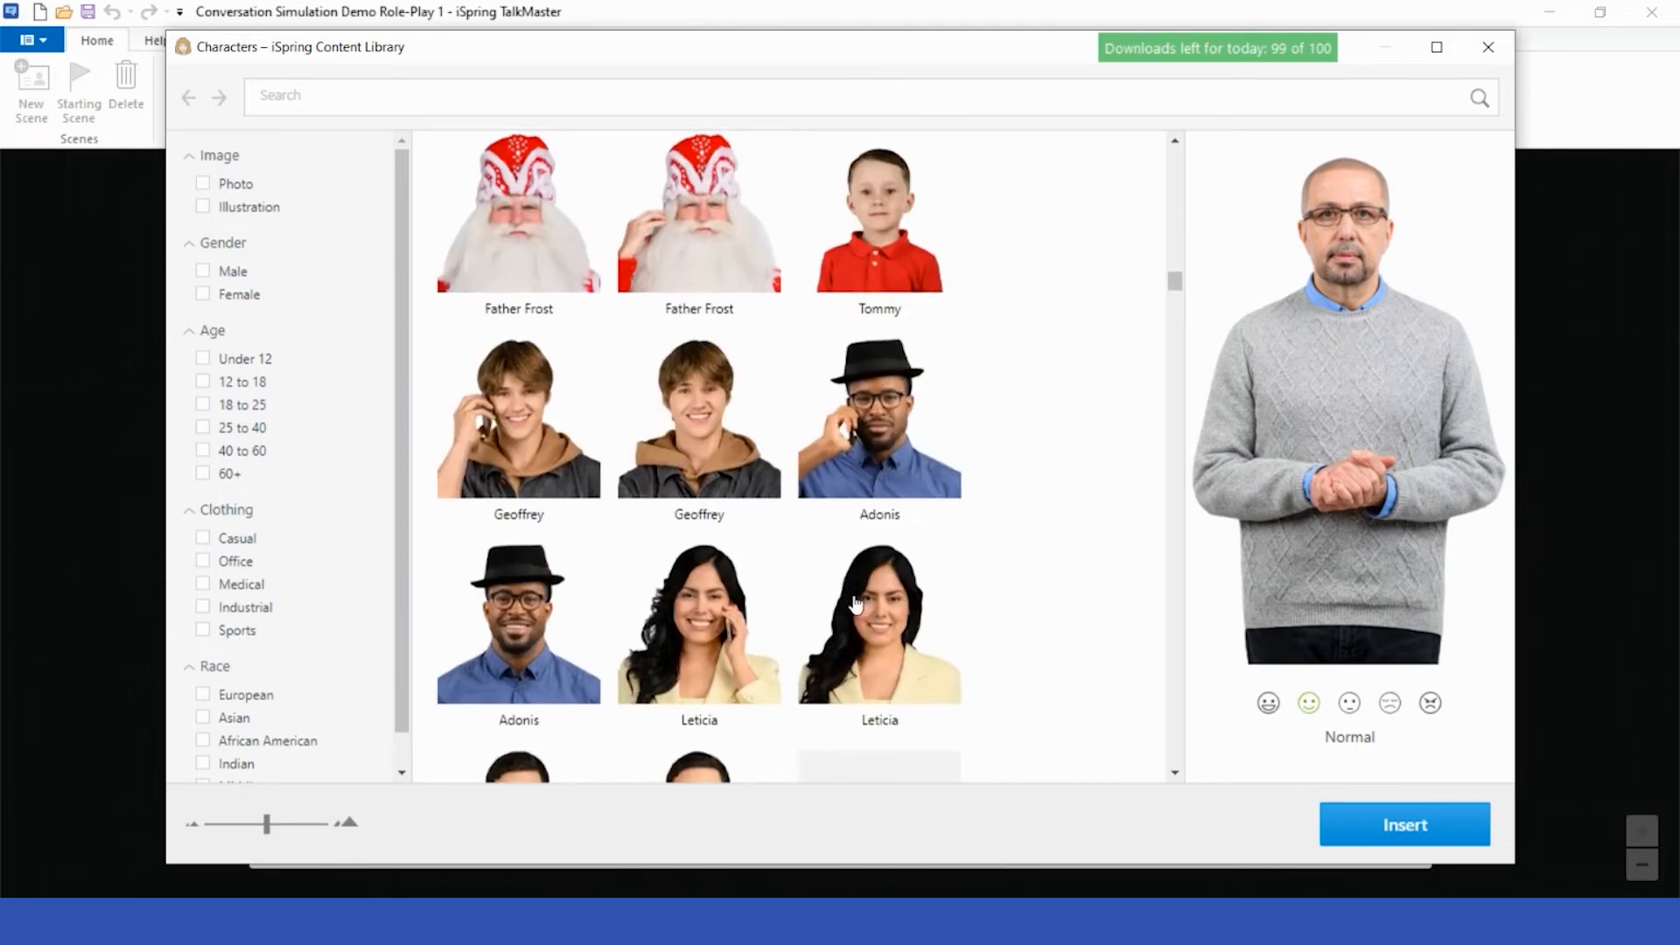
{"action": "scroll", "coordinate": [856, 604], "scroll_direction": "down", "scroll_amount": 6}
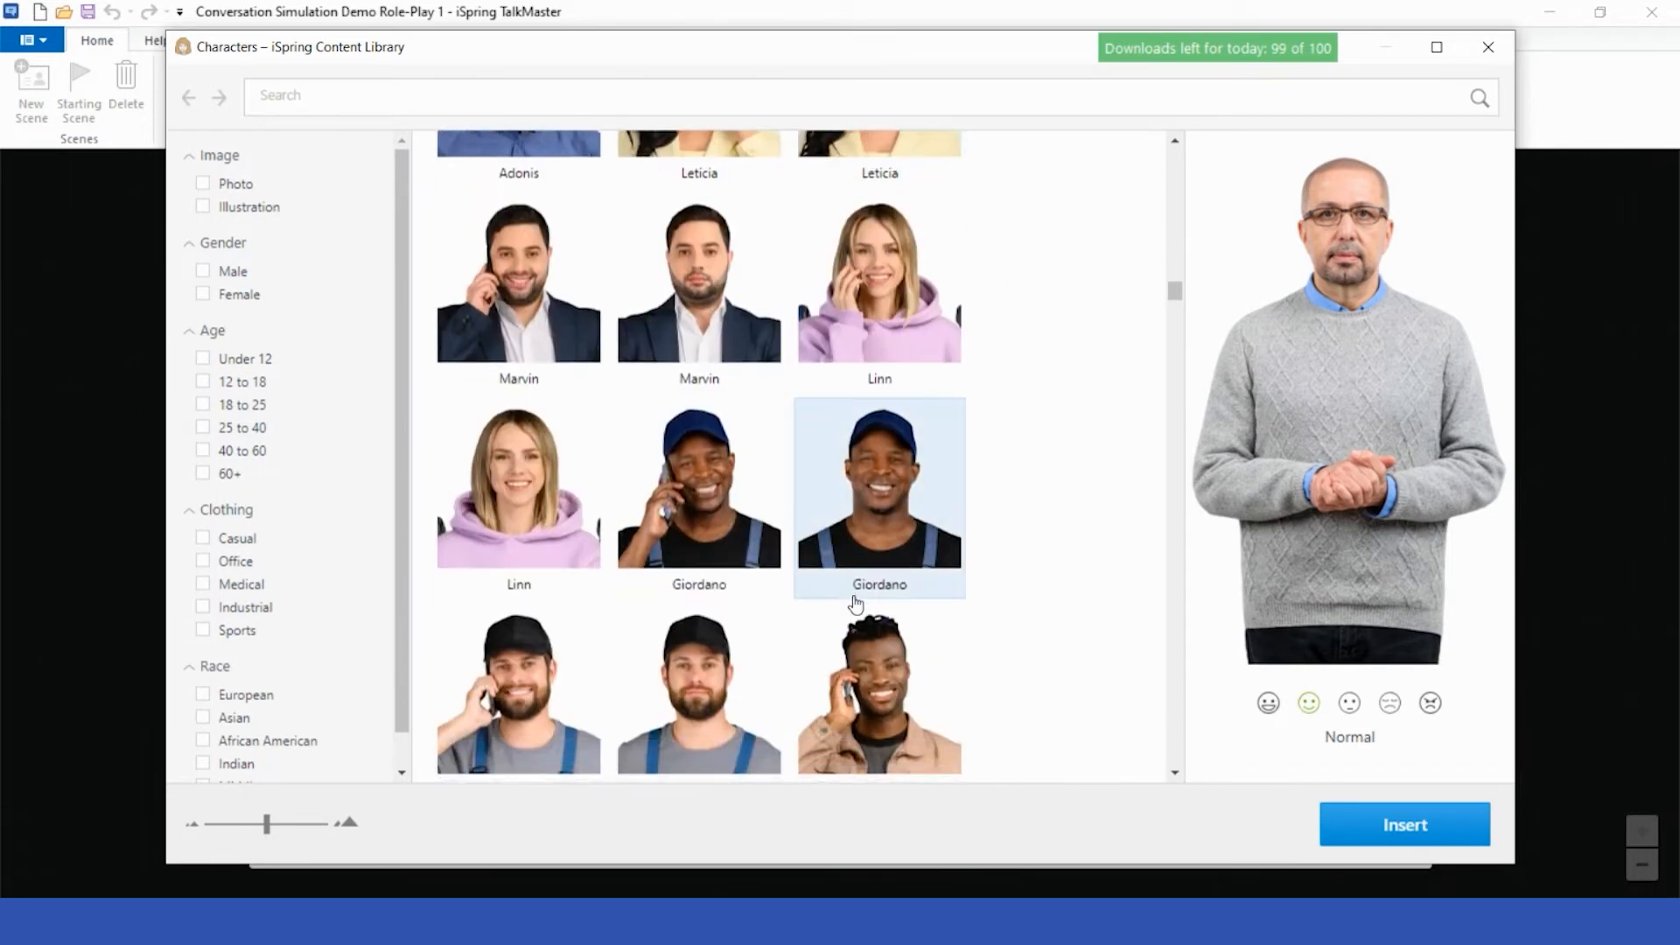
{"action": "scroll", "coordinate": [856, 604], "scroll_direction": "down", "scroll_amount": 6}
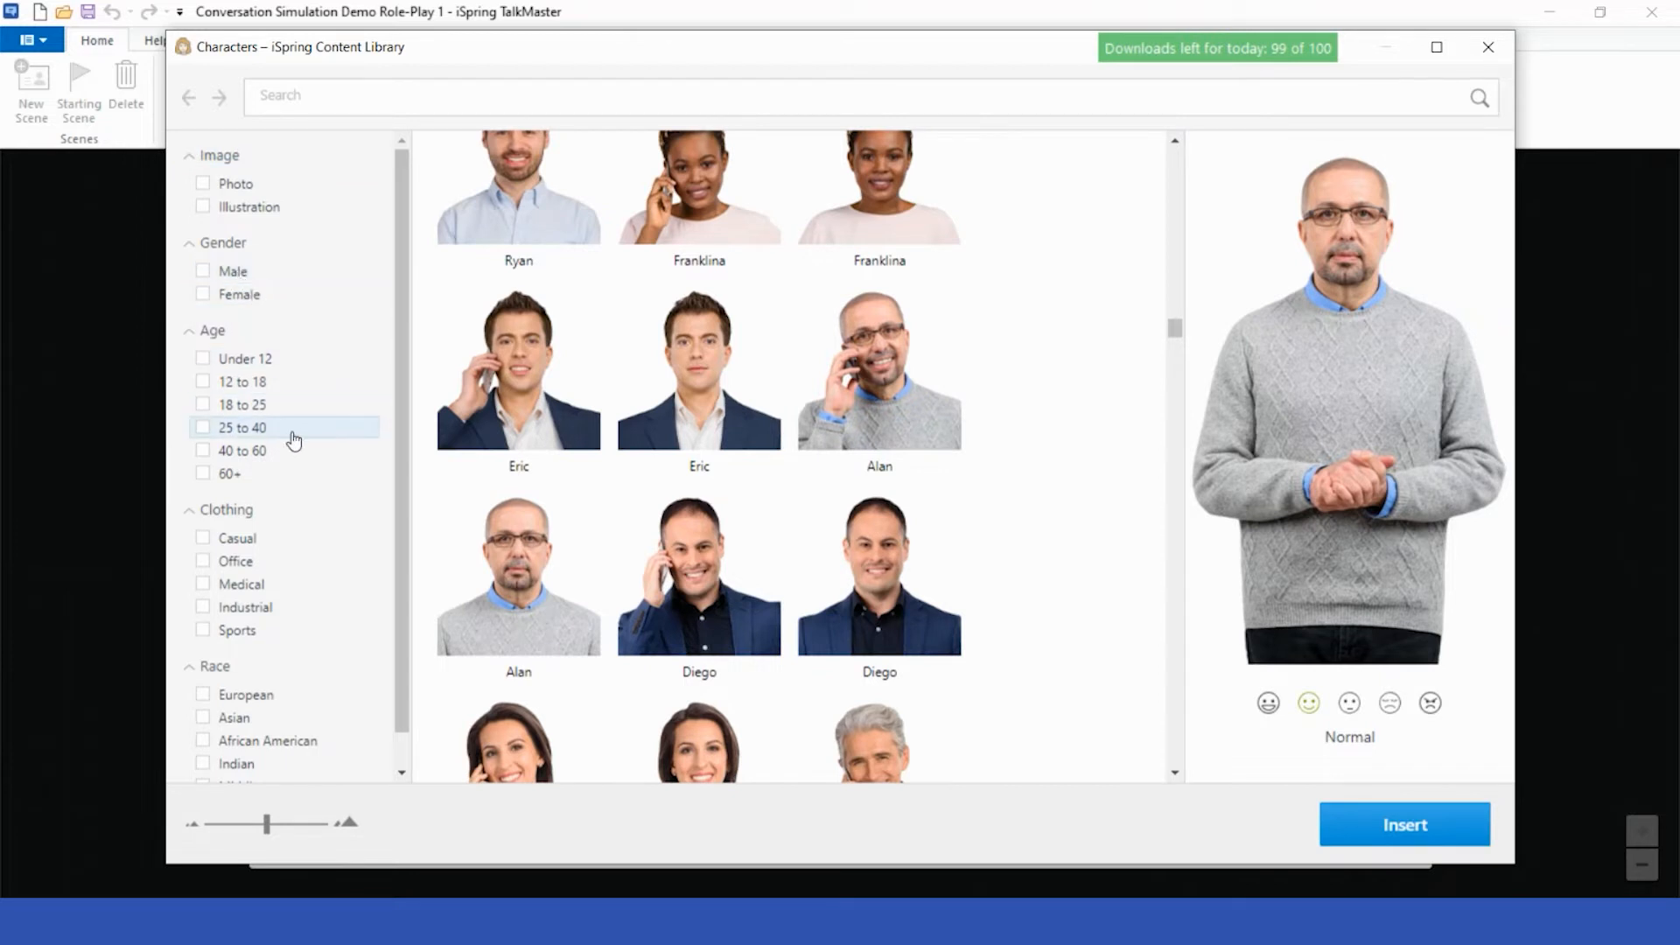
Try filtering the library characters by age 40 to 60 and Office clothing, and clear both filters.
{"action": "left_click", "coordinate": [219, 452]}
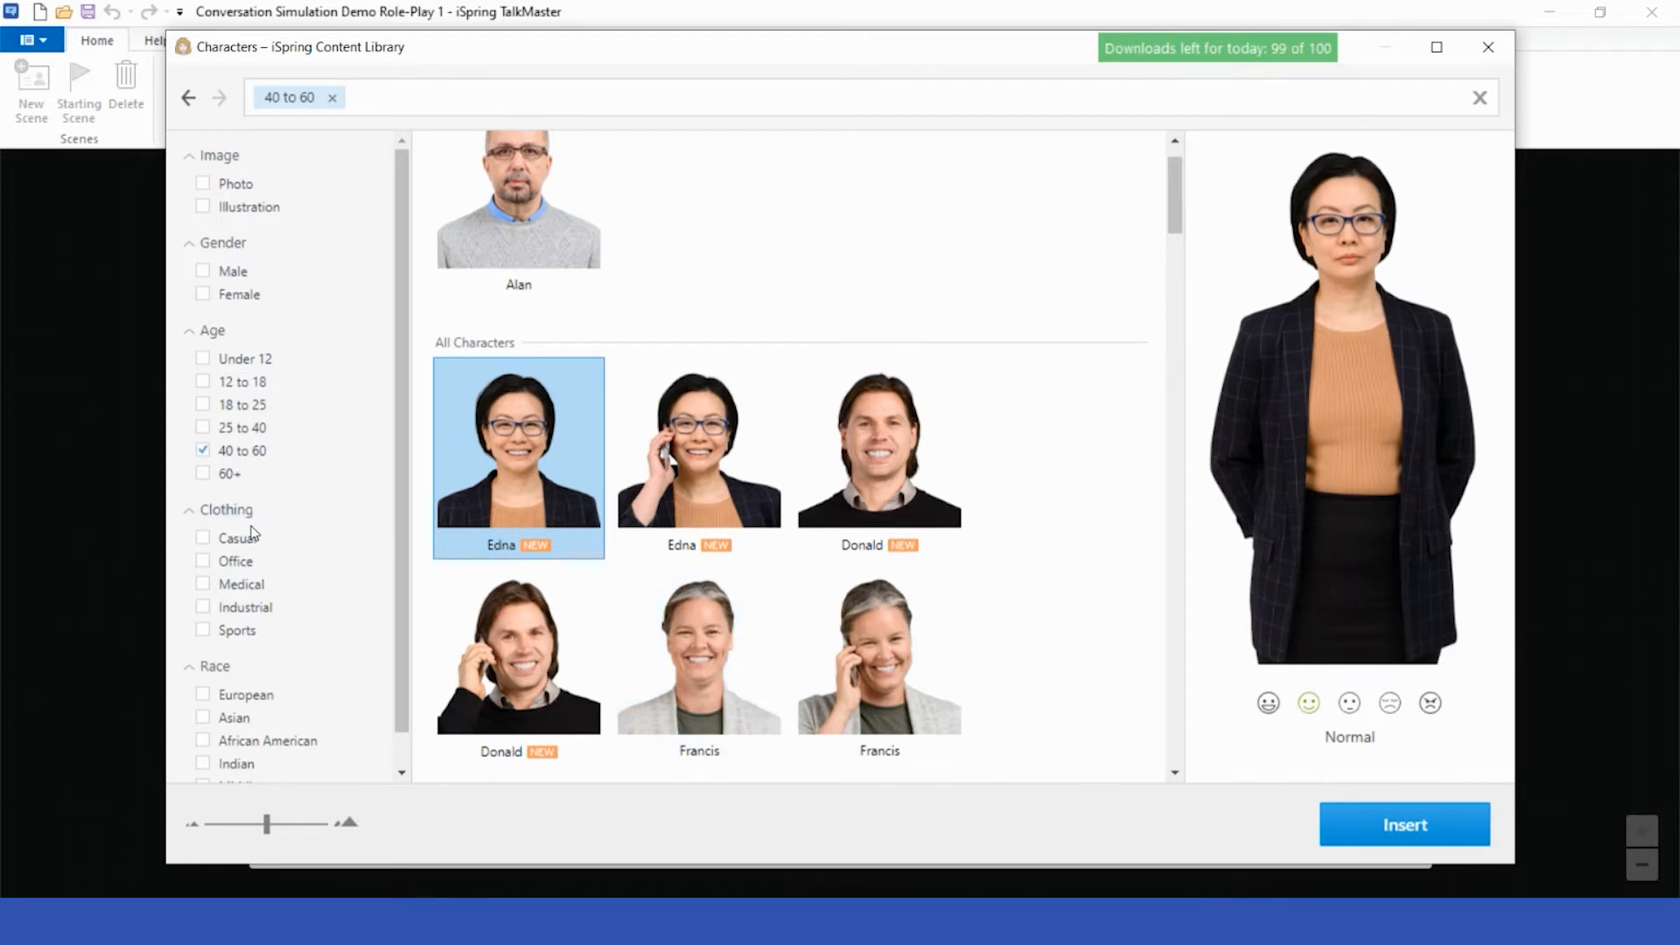
{"action": "left_click", "coordinate": [252, 563]}
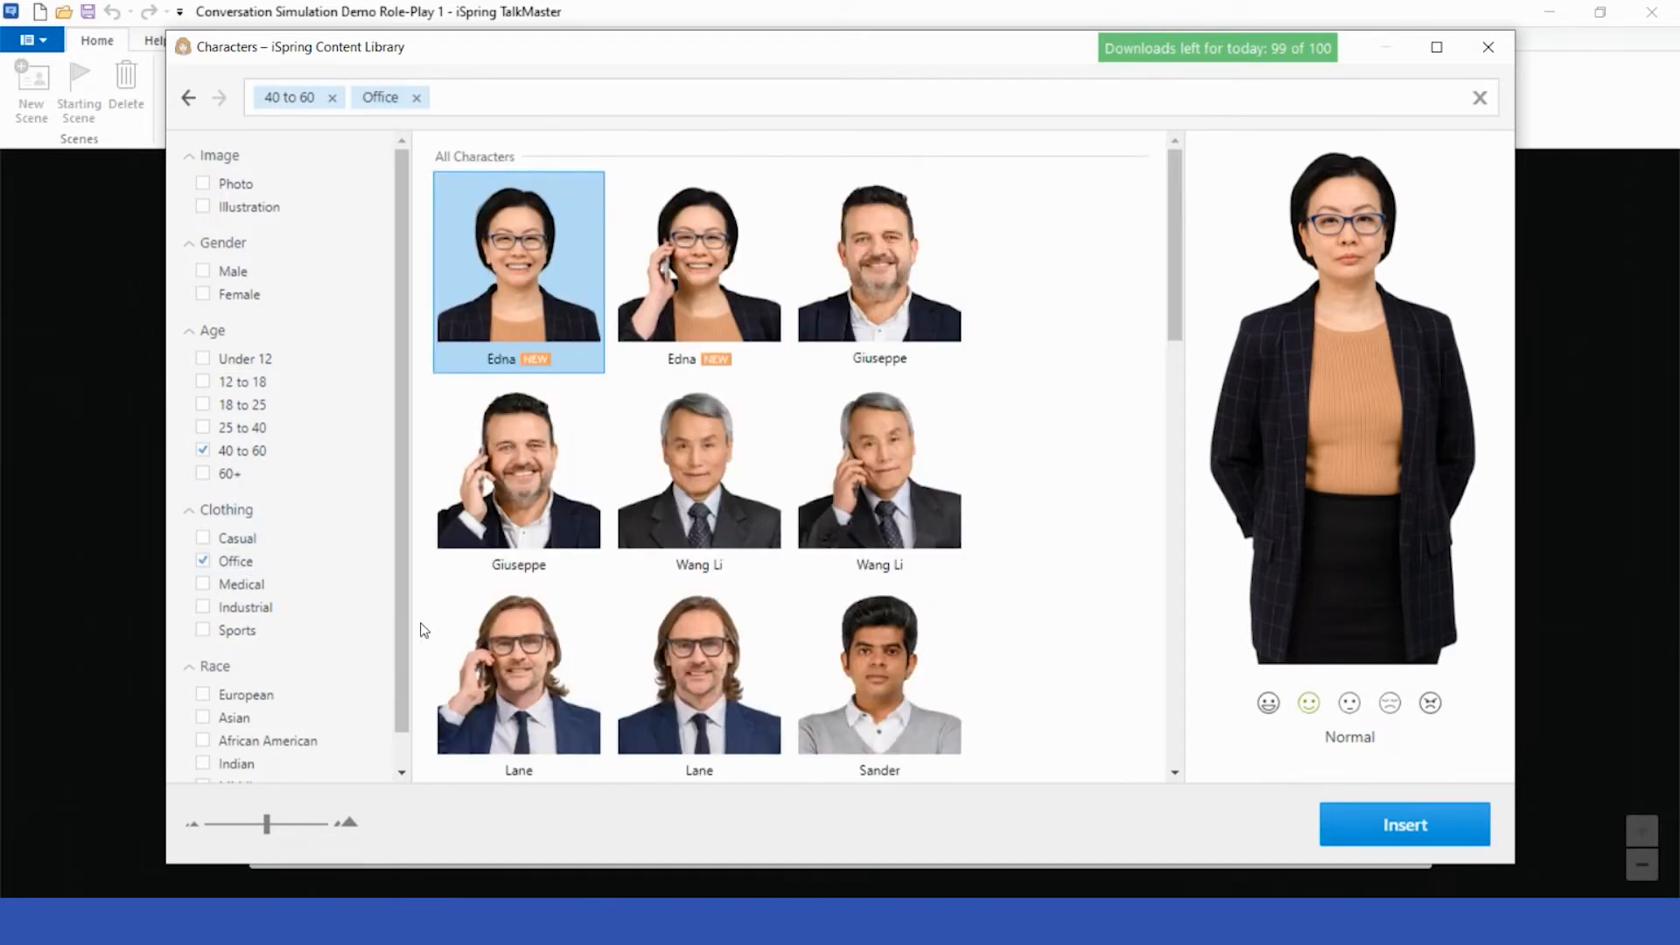
{"action": "scroll", "coordinate": [279, 596], "scroll_direction": "down", "scroll_amount": 1}
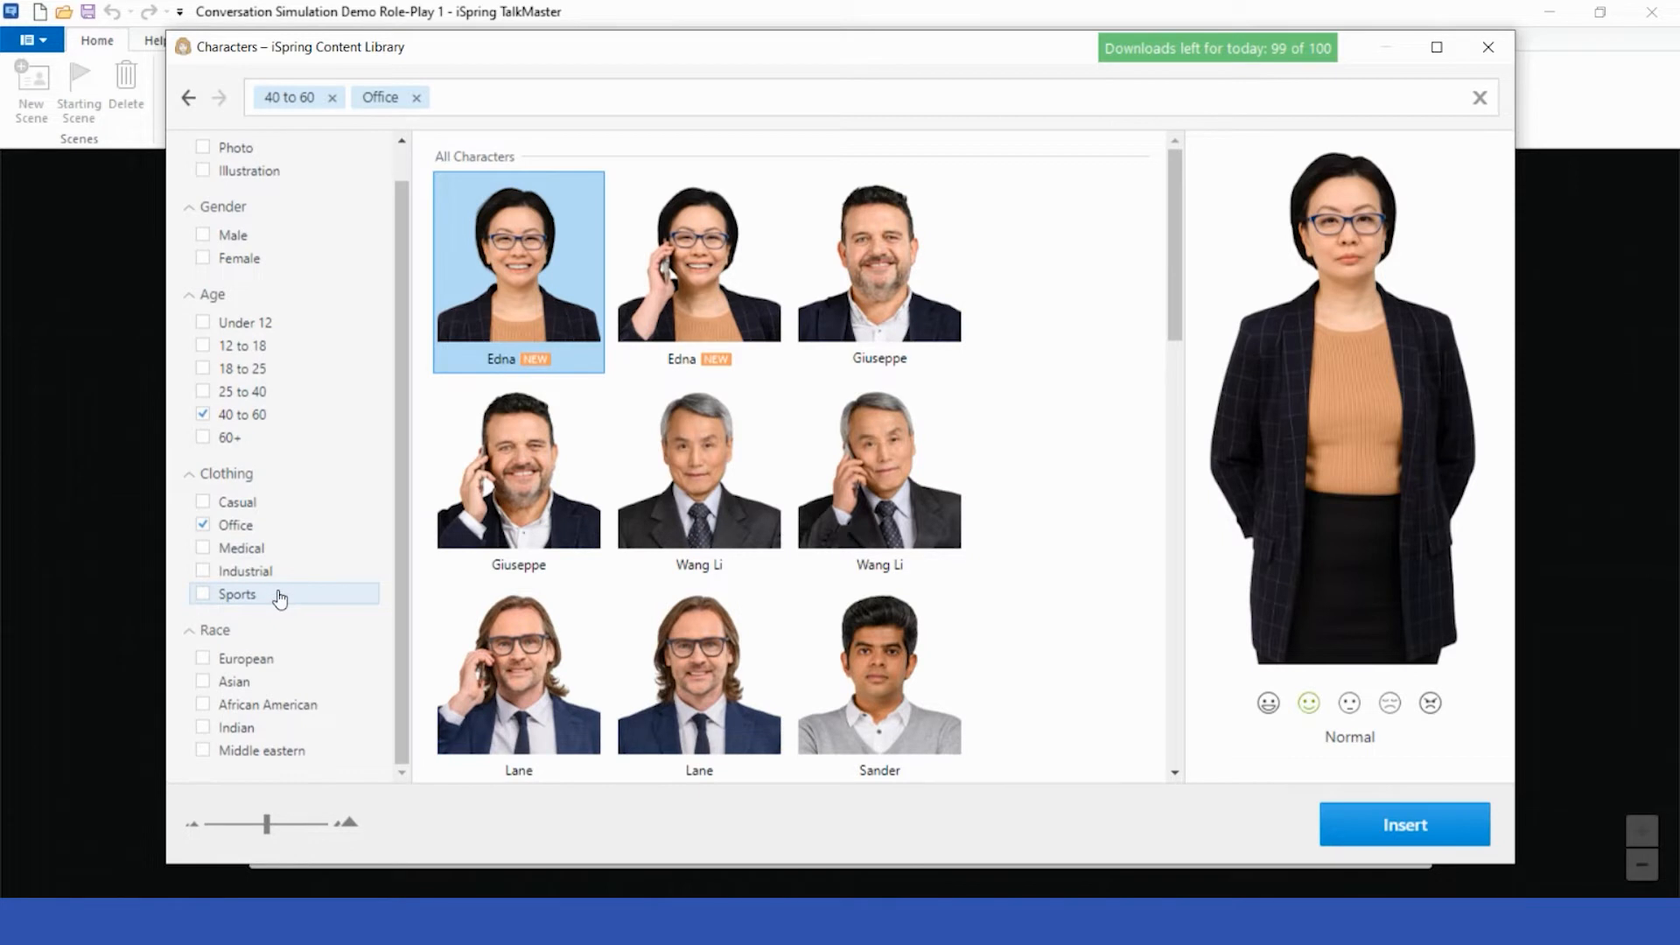
{"action": "left_click", "coordinate": [205, 524]}
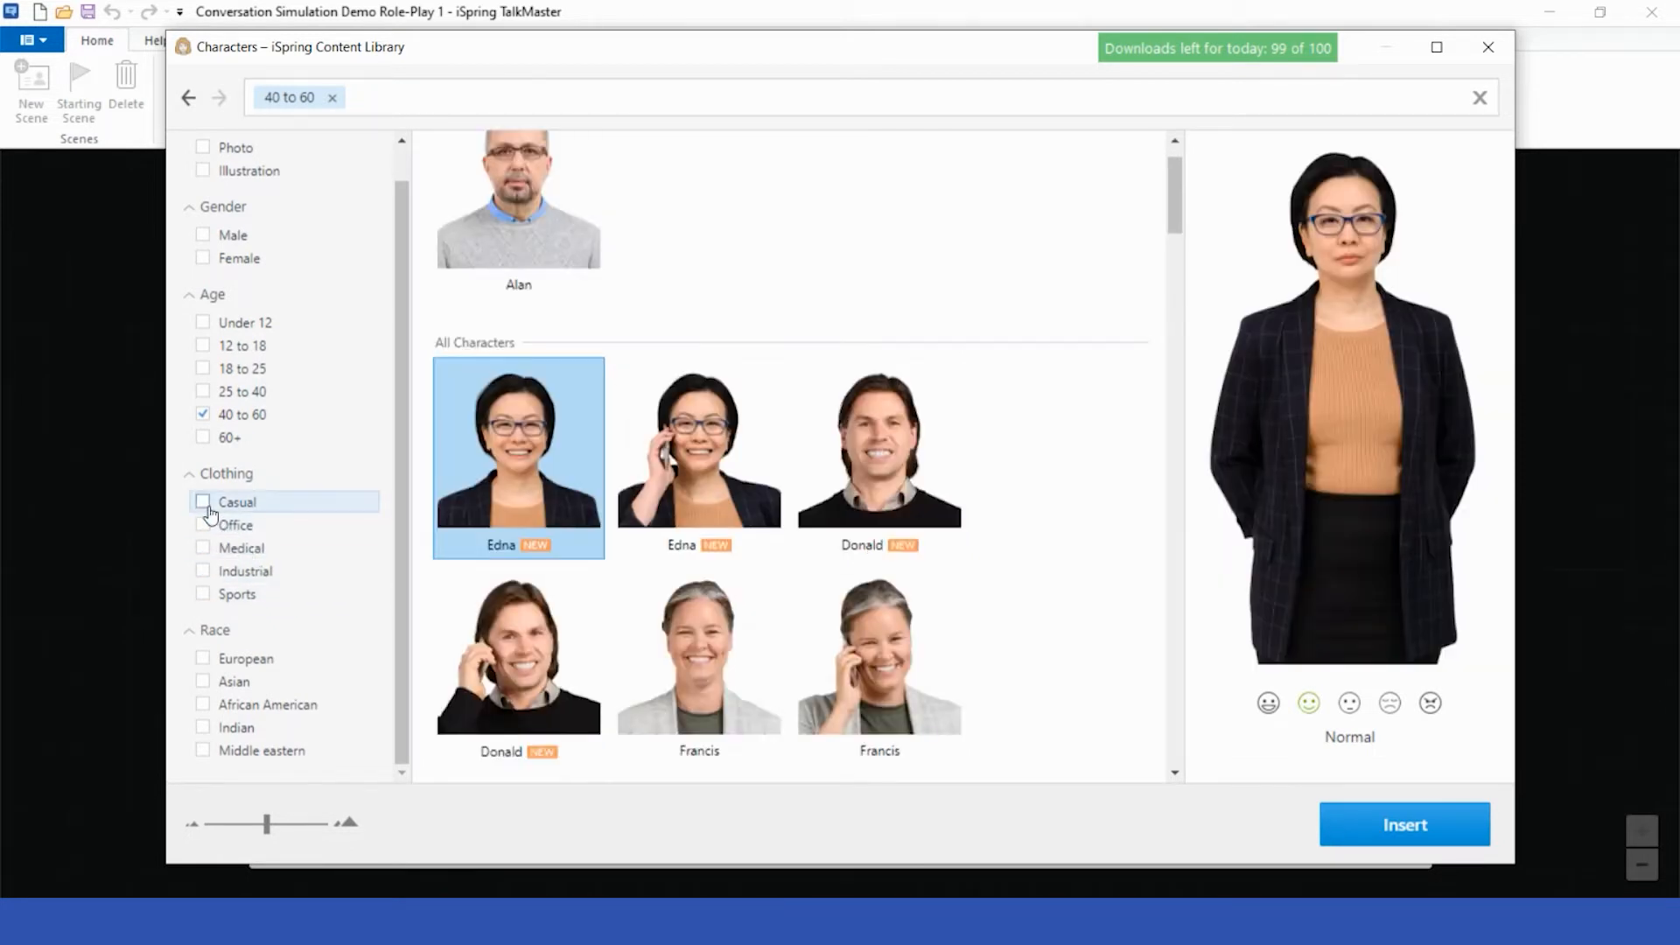
{"action": "left_click", "coordinate": [203, 414]}
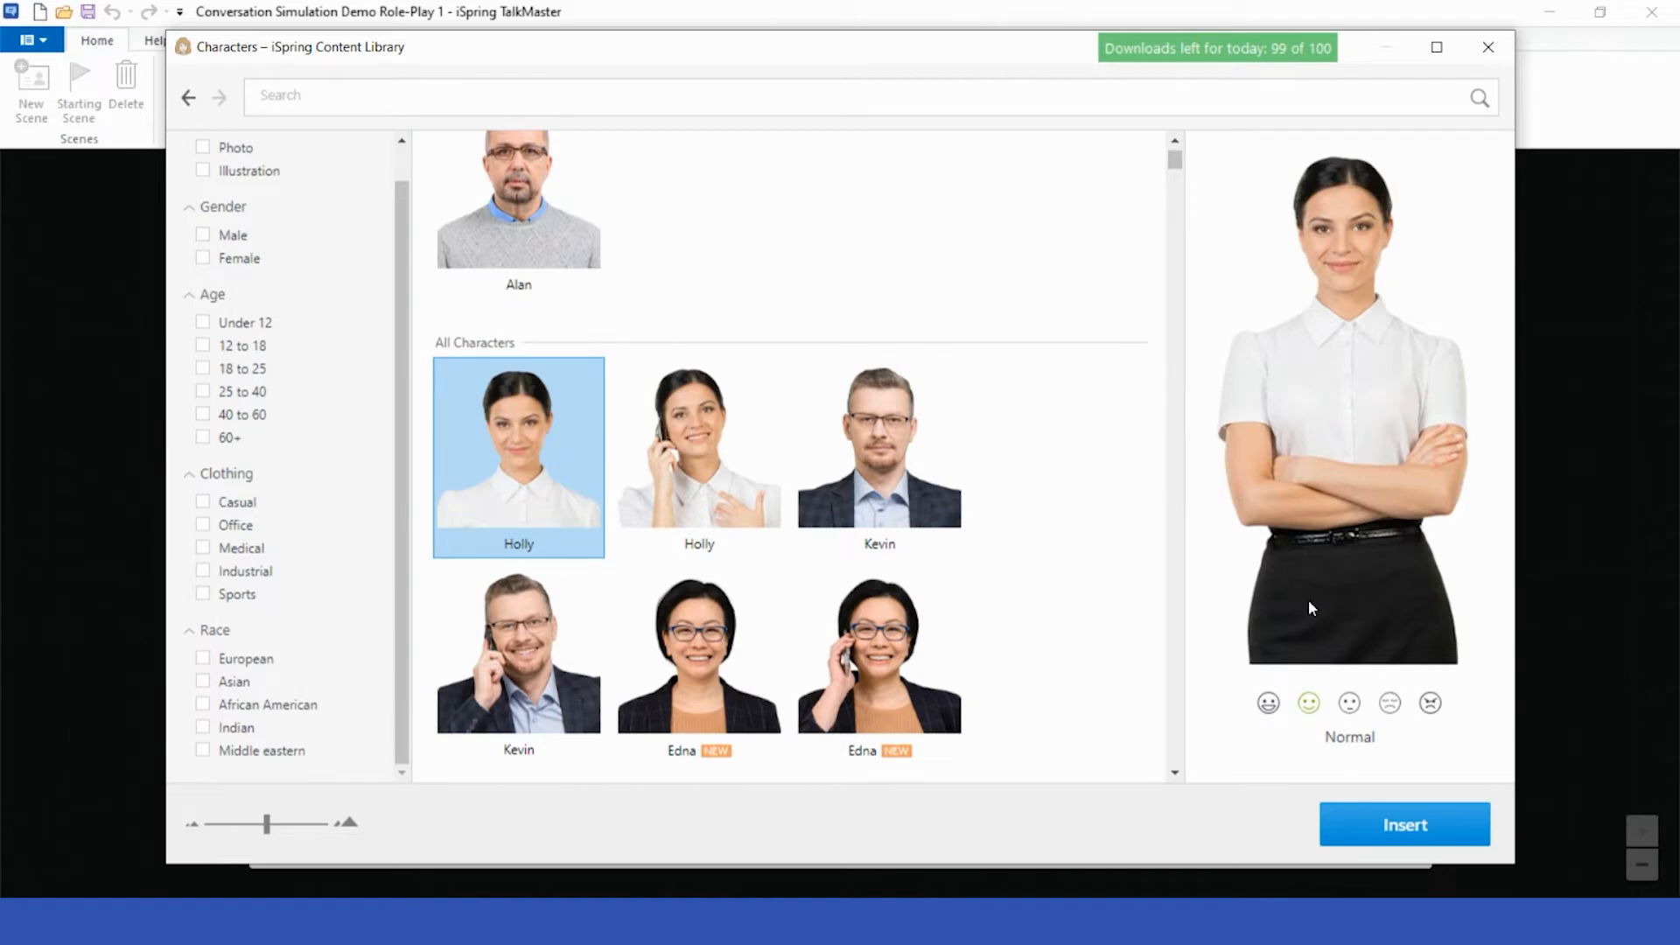
Find the Adonis character on the phone and preview his Happy, Puzzled, Unhappy and Angry emotions.
{"action": "scroll", "coordinate": [958, 591], "scroll_direction": "down", "scroll_amount": 10}
{"action": "scroll", "coordinate": [960, 599], "scroll_direction": "down", "scroll_amount": 15}
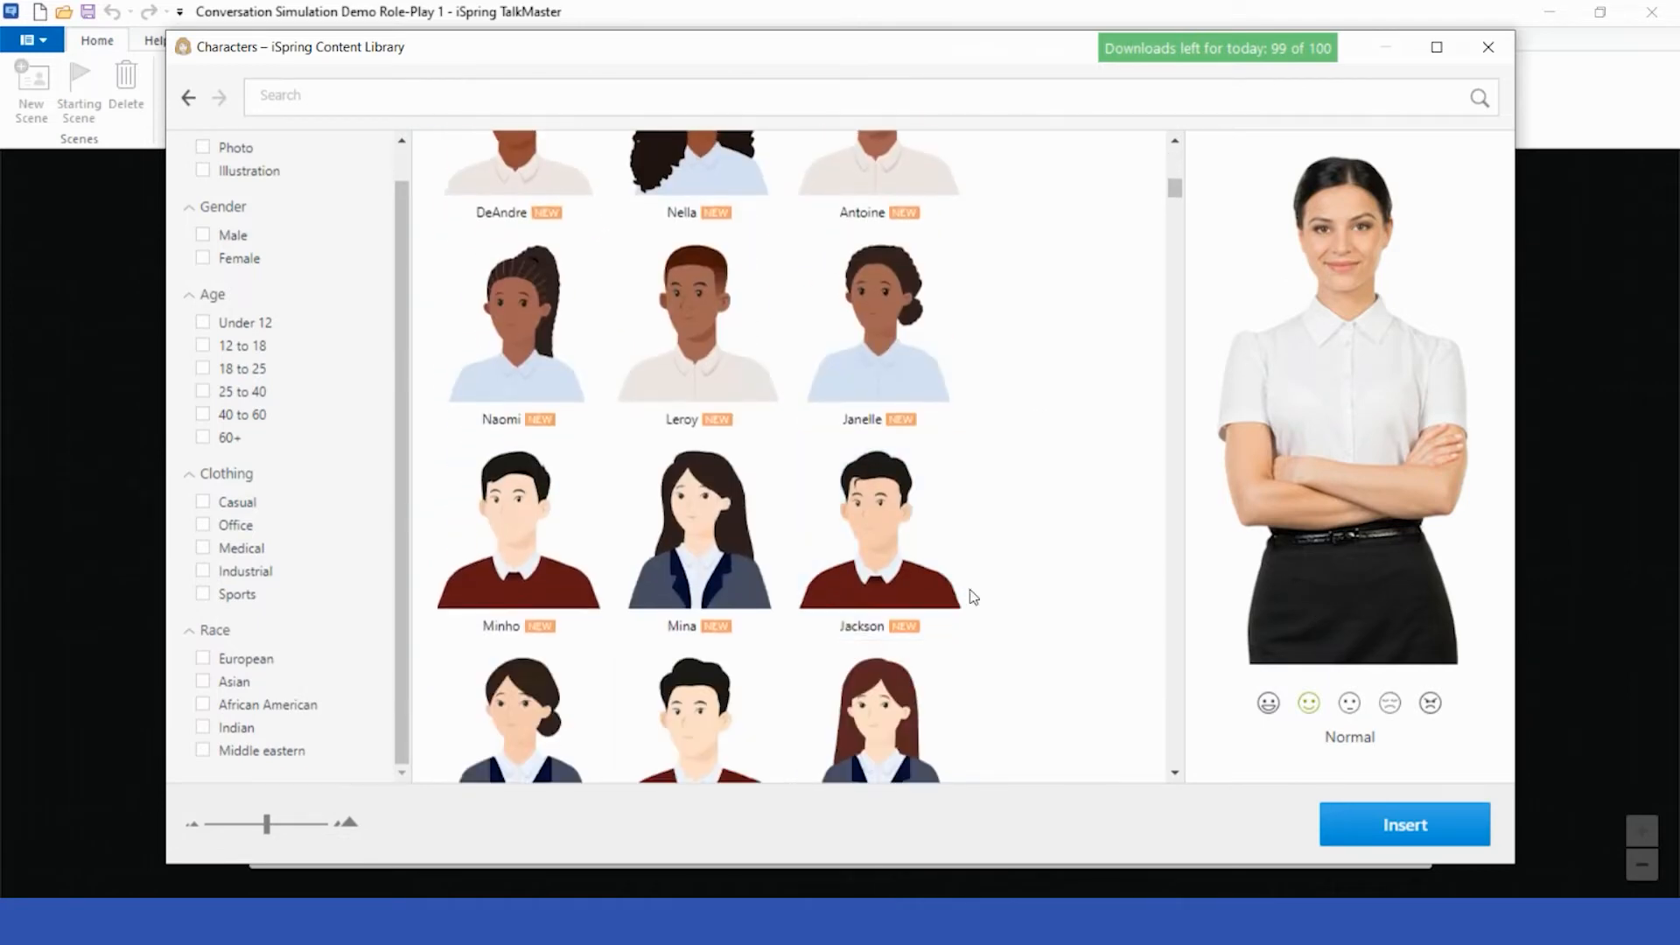
{"action": "scroll", "coordinate": [982, 594], "scroll_direction": "down", "scroll_amount": 10}
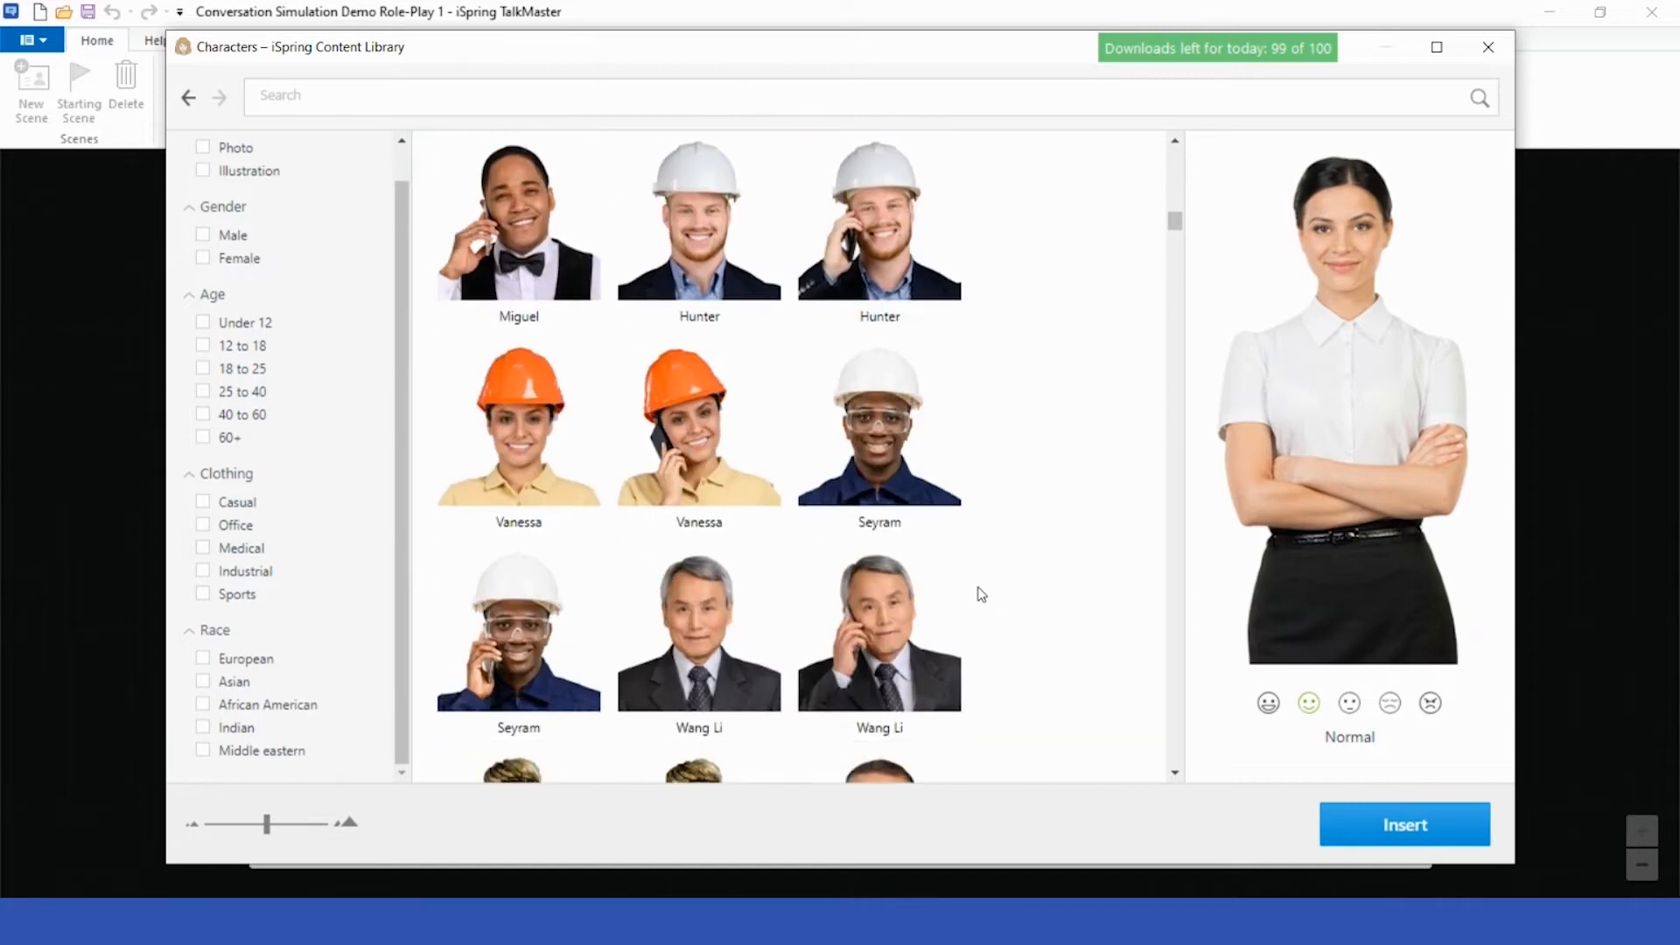
{"action": "scroll", "coordinate": [994, 585], "scroll_direction": "down", "scroll_amount": 10}
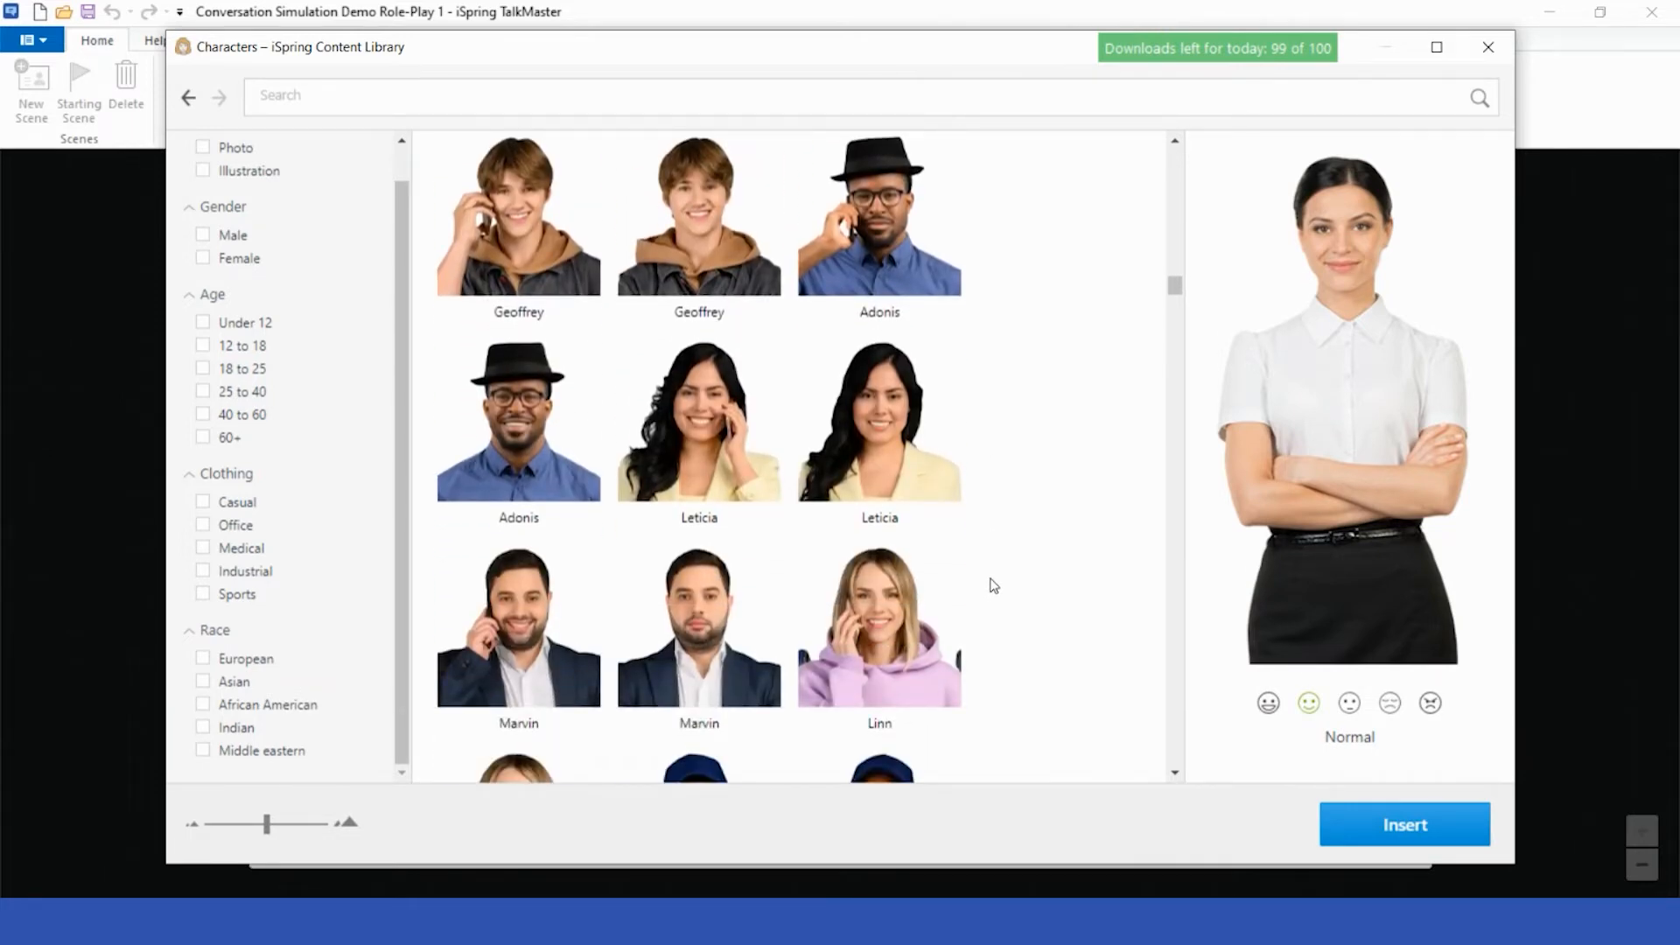
{"action": "left_click", "coordinate": [929, 234]}
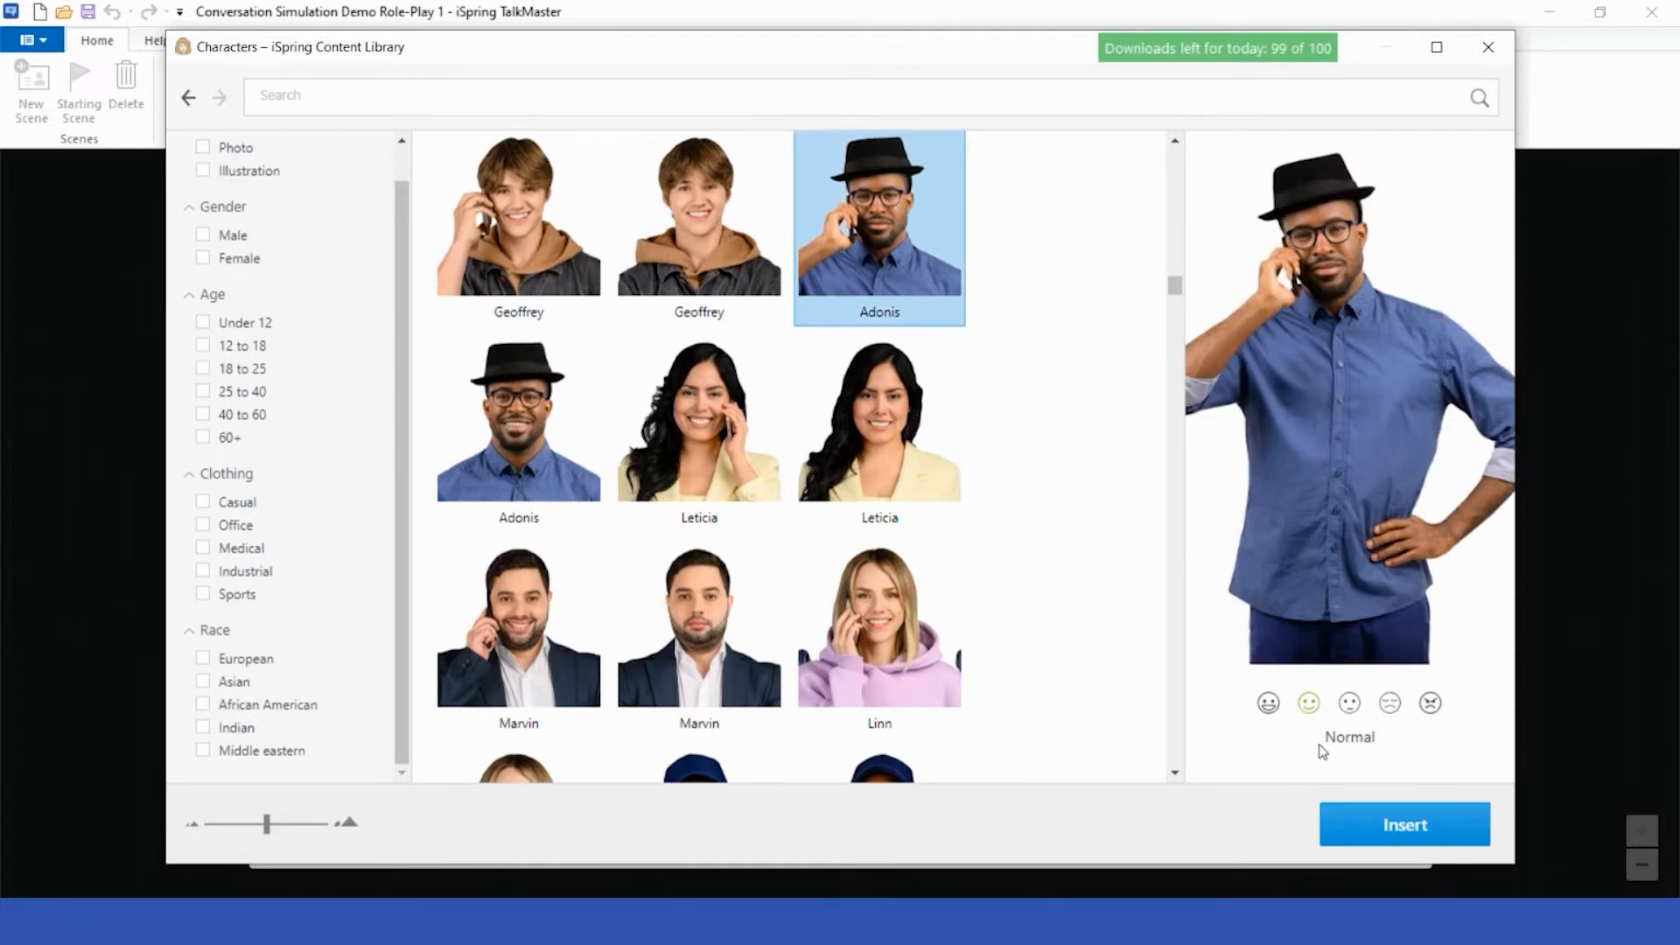
{"action": "left_click", "coordinate": [1270, 706]}
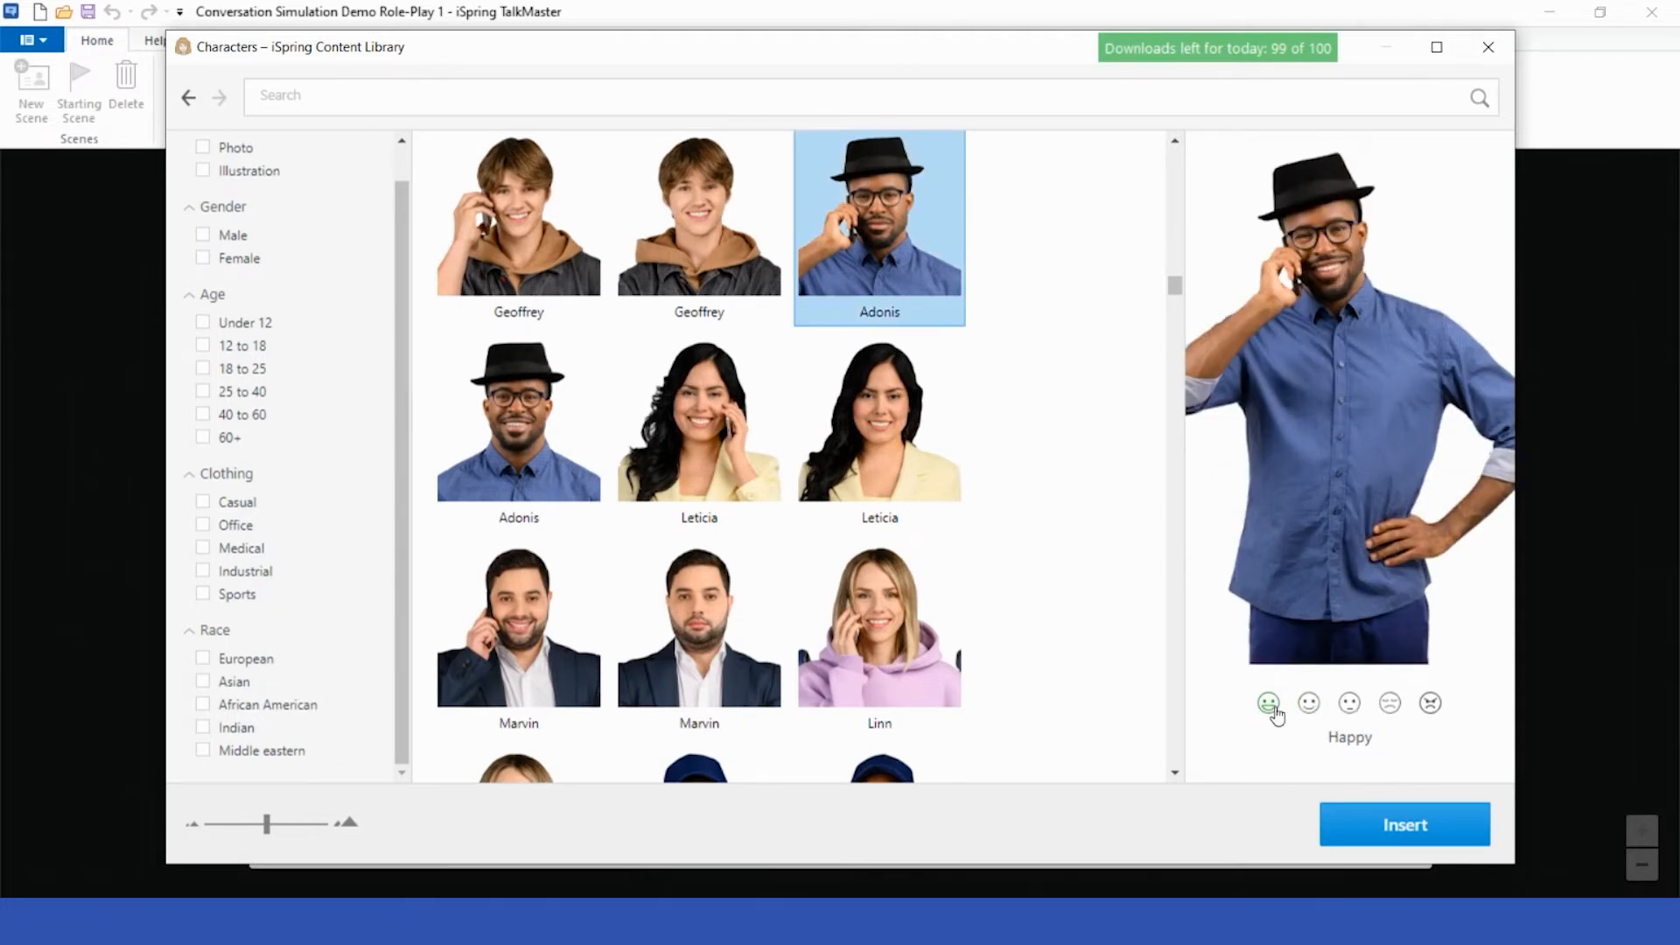
{"action": "left_click", "coordinate": [1346, 716]}
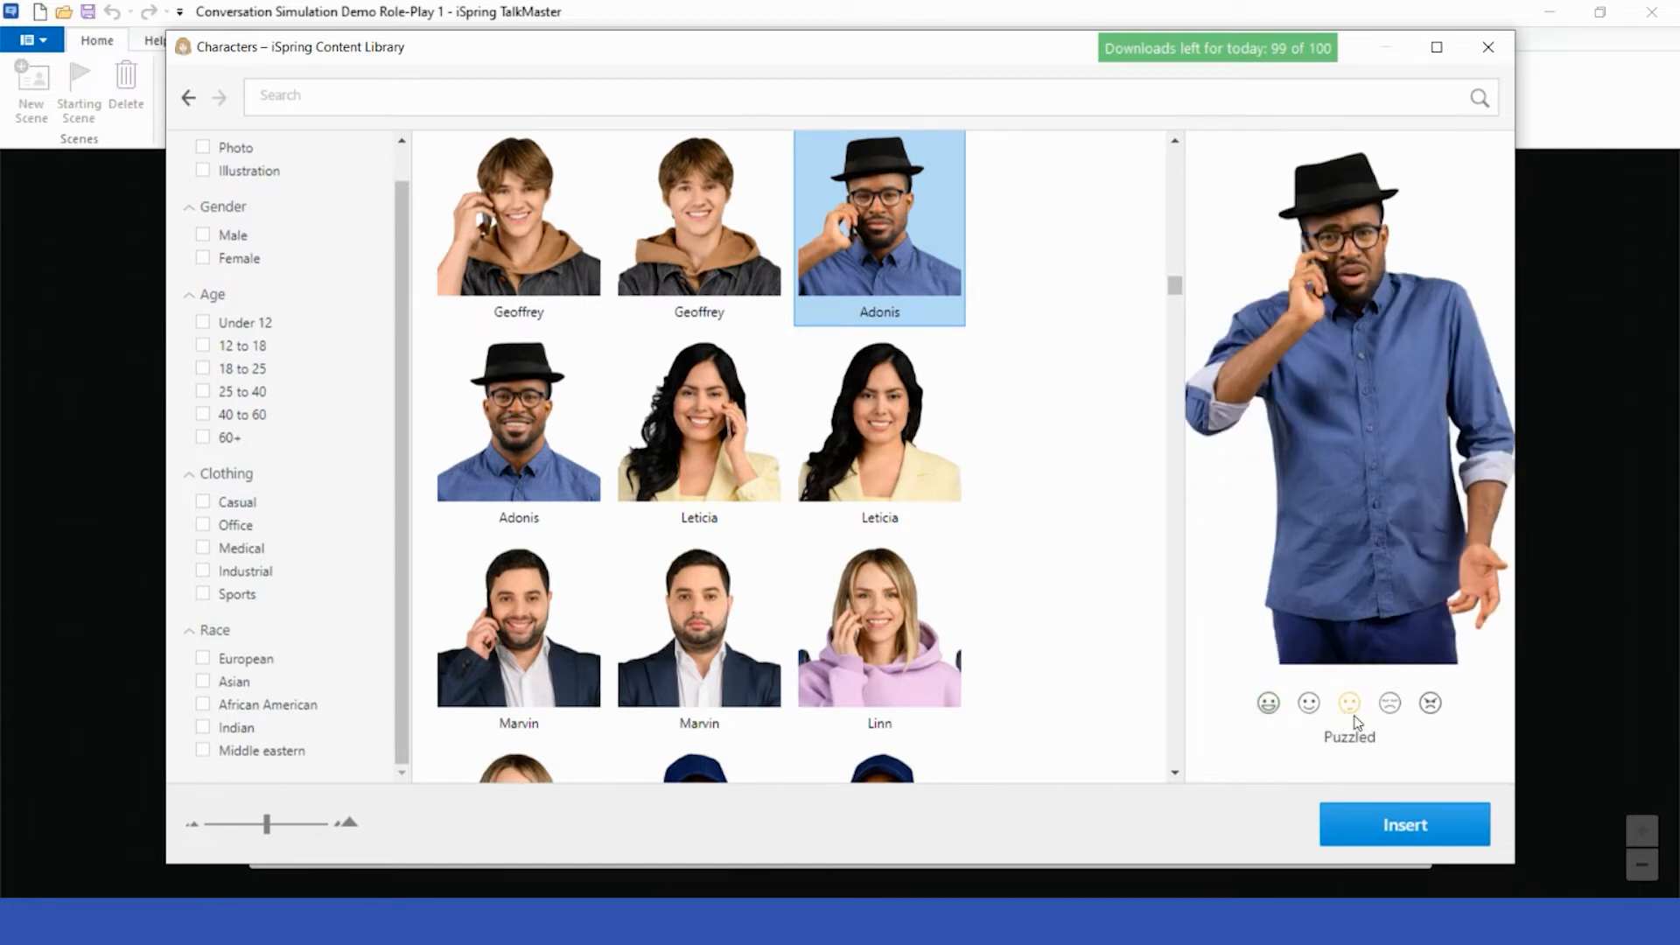
{"action": "left_click", "coordinate": [1396, 705]}
{"action": "left_click", "coordinate": [1431, 704]}
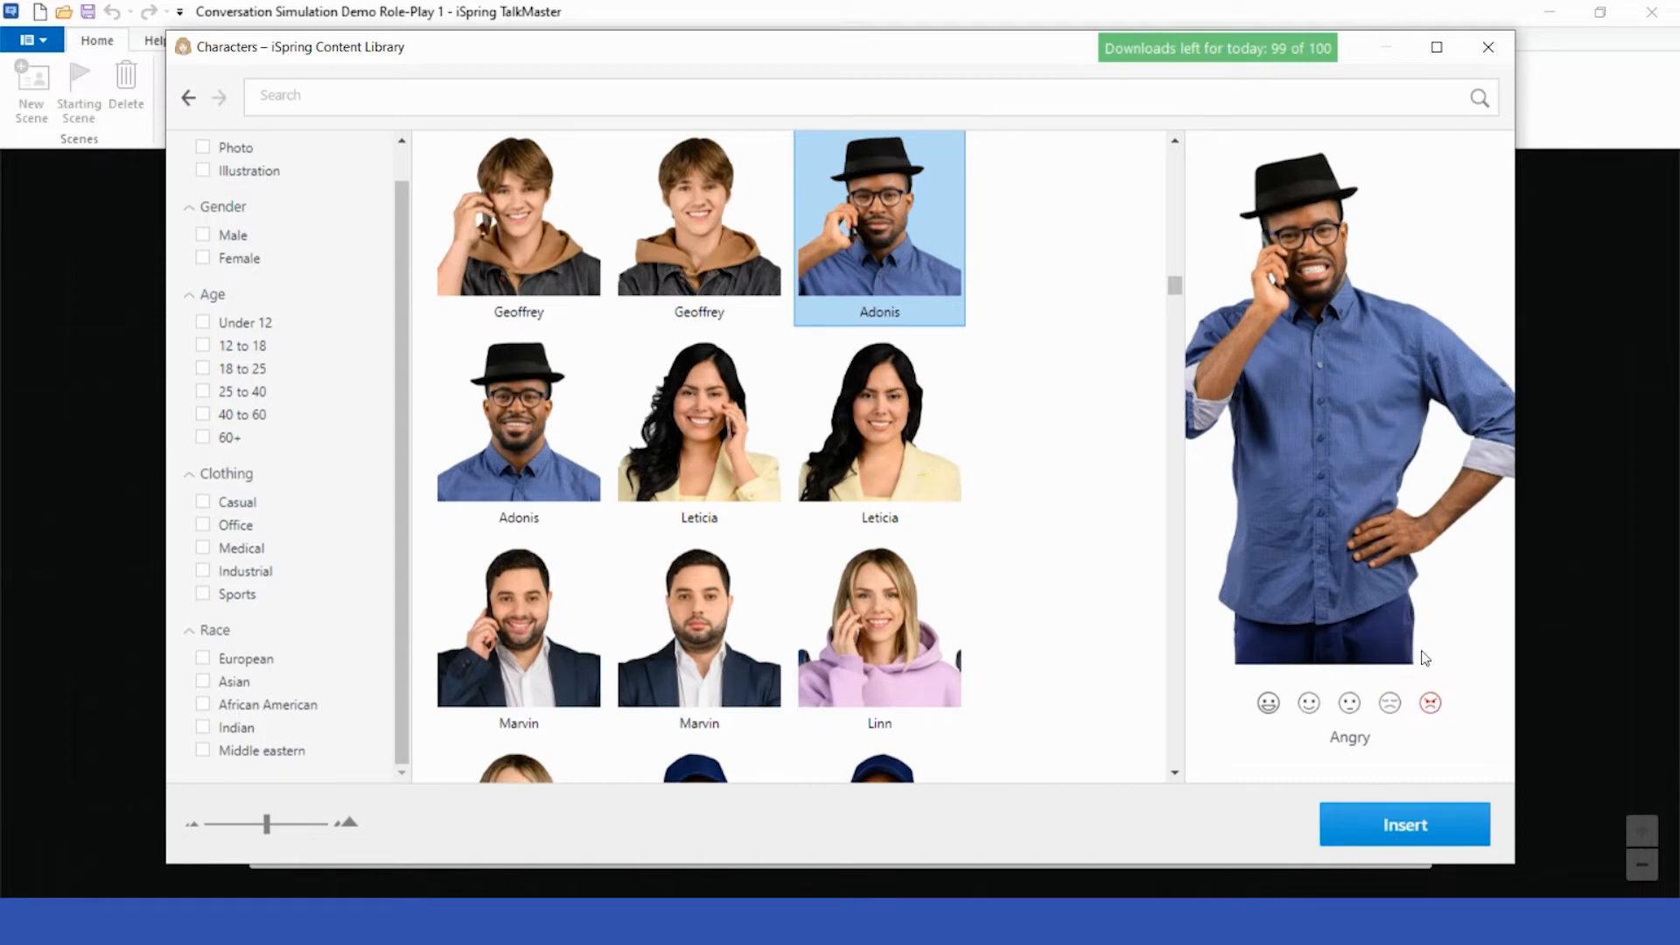
Browse further library characters and preview Manni without a phone in the Unhappy, Puzzled, Normal and Happy emotions.
{"action": "scroll", "coordinate": [853, 595], "scroll_direction": "down", "scroll_amount": 5}
{"action": "scroll", "coordinate": [854, 595], "scroll_direction": "down", "scroll_amount": 5}
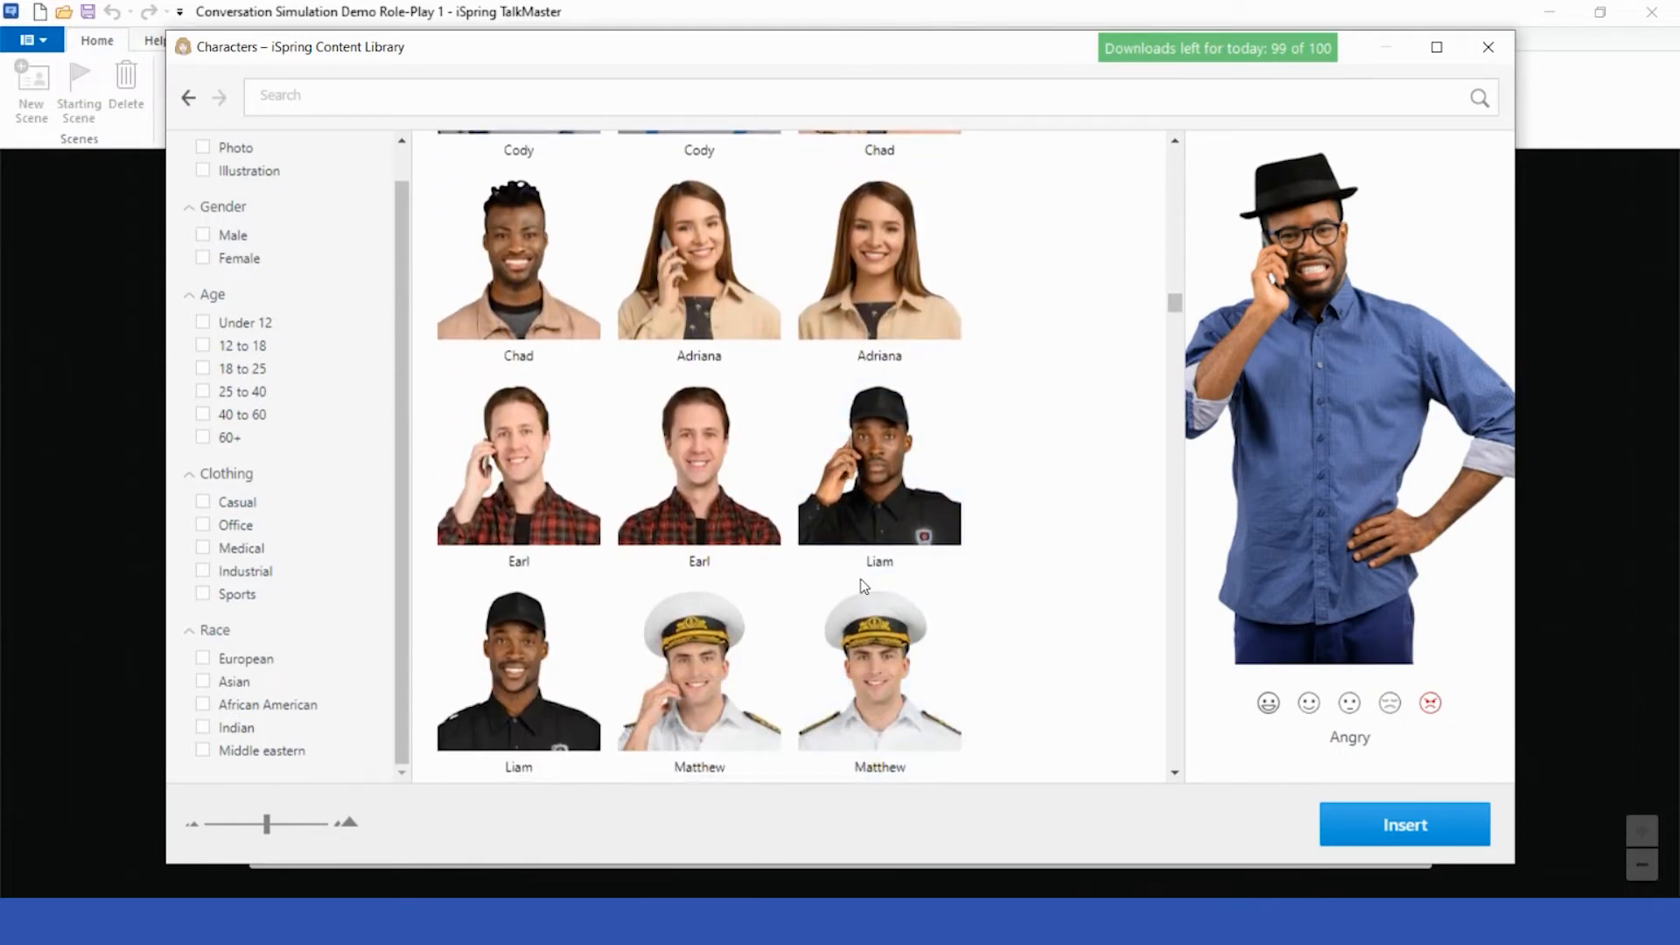
{"action": "scroll", "coordinate": [853, 595], "scroll_direction": "down", "scroll_amount": 4}
{"action": "scroll", "coordinate": [862, 589], "scroll_direction": "down", "scroll_amount": 3}
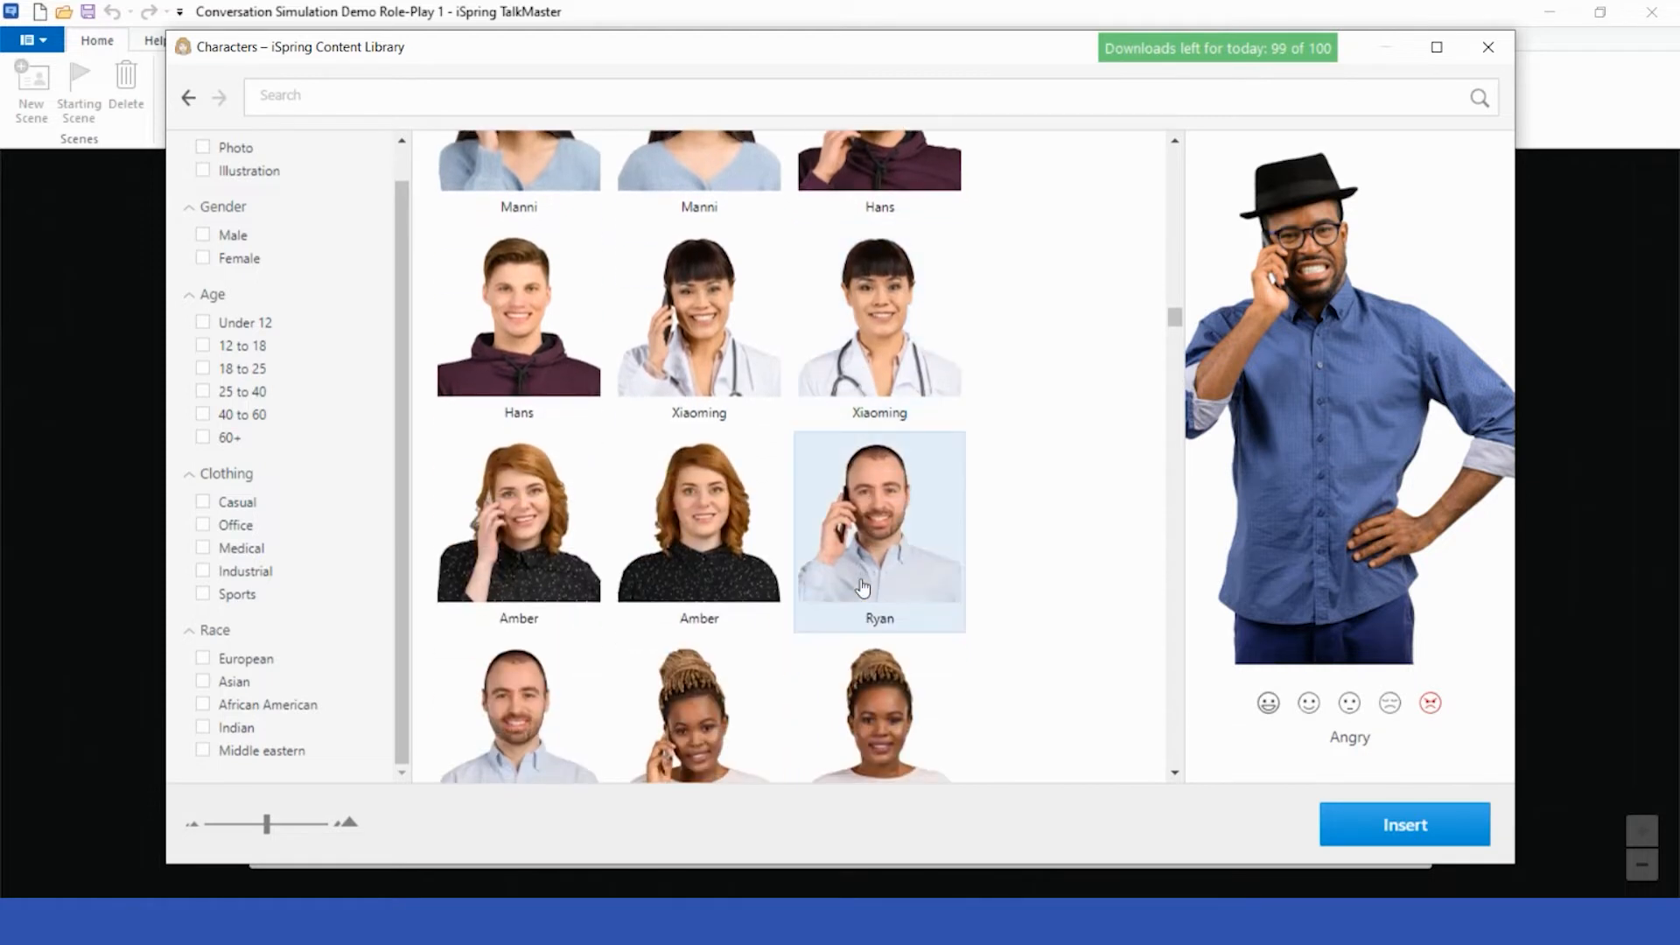
{"action": "left_click", "coordinate": [742, 171]}
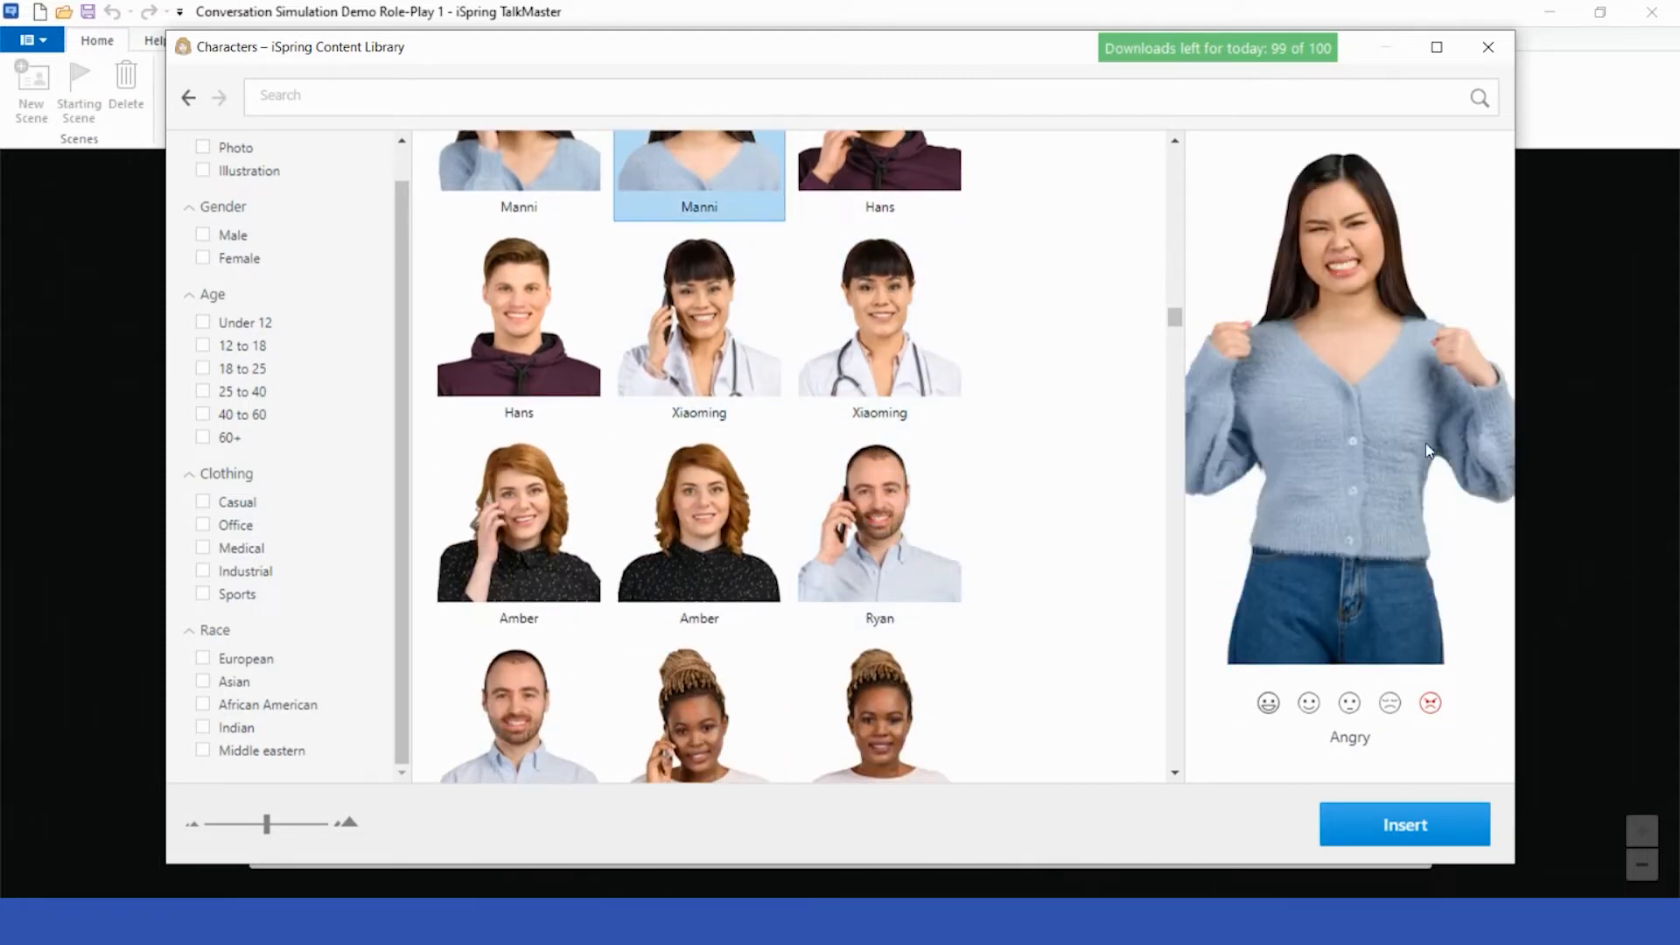
{"action": "left_click", "coordinate": [1393, 704]}
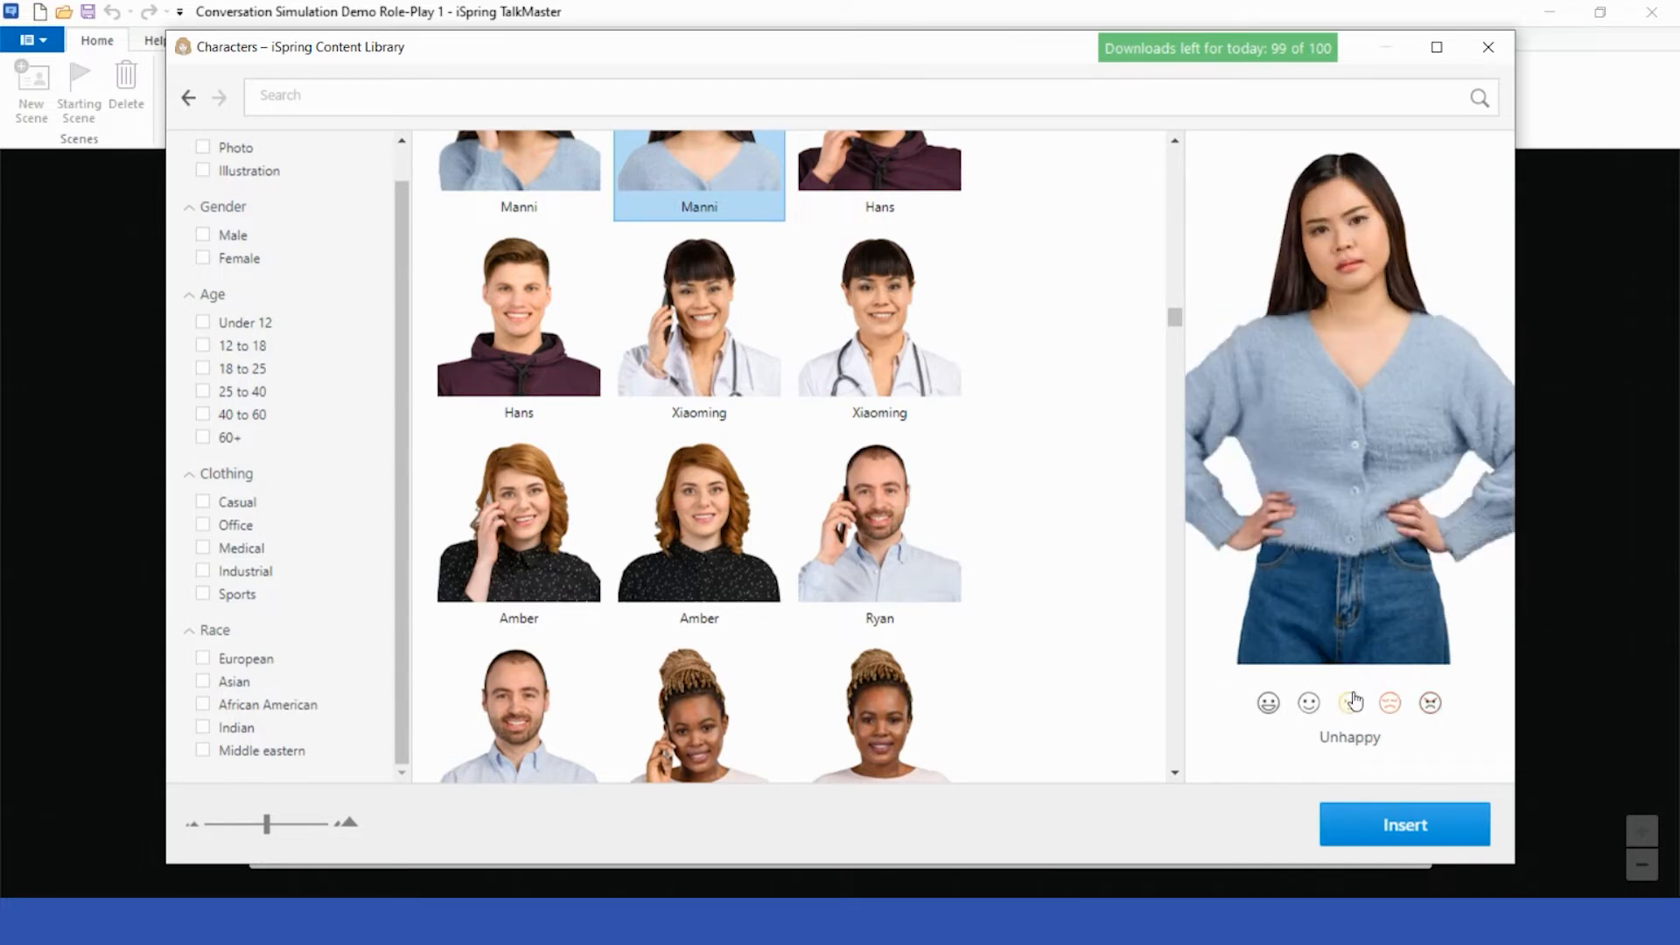
{"action": "left_click", "coordinate": [1352, 702]}
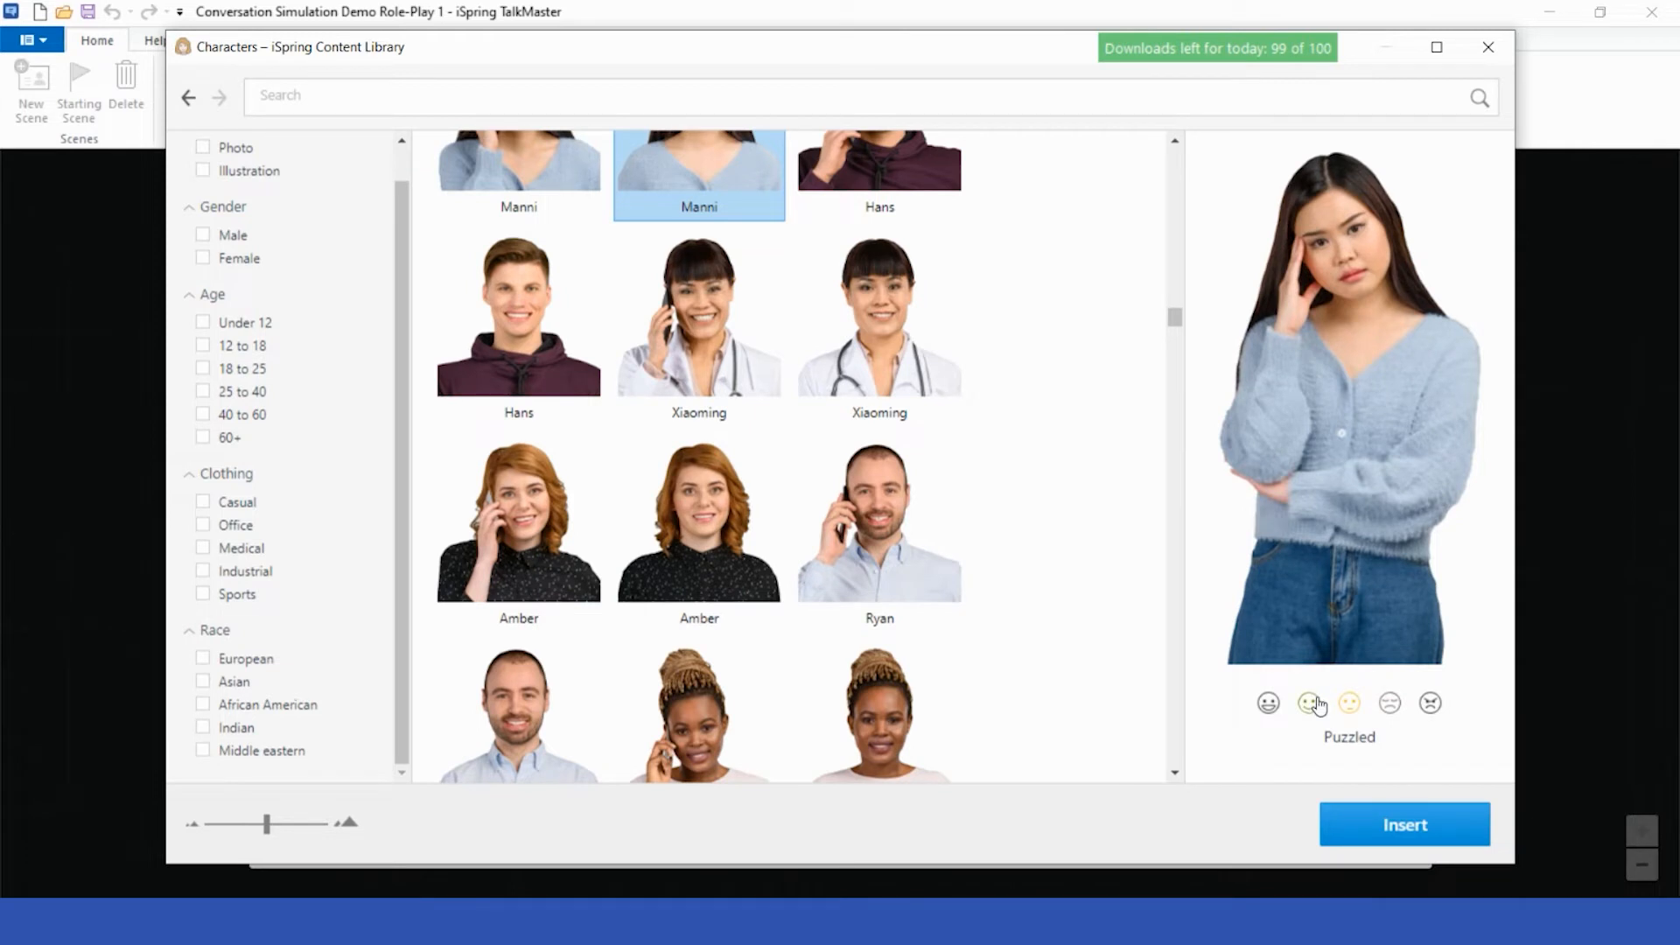
{"action": "left_click", "coordinate": [1317, 704]}
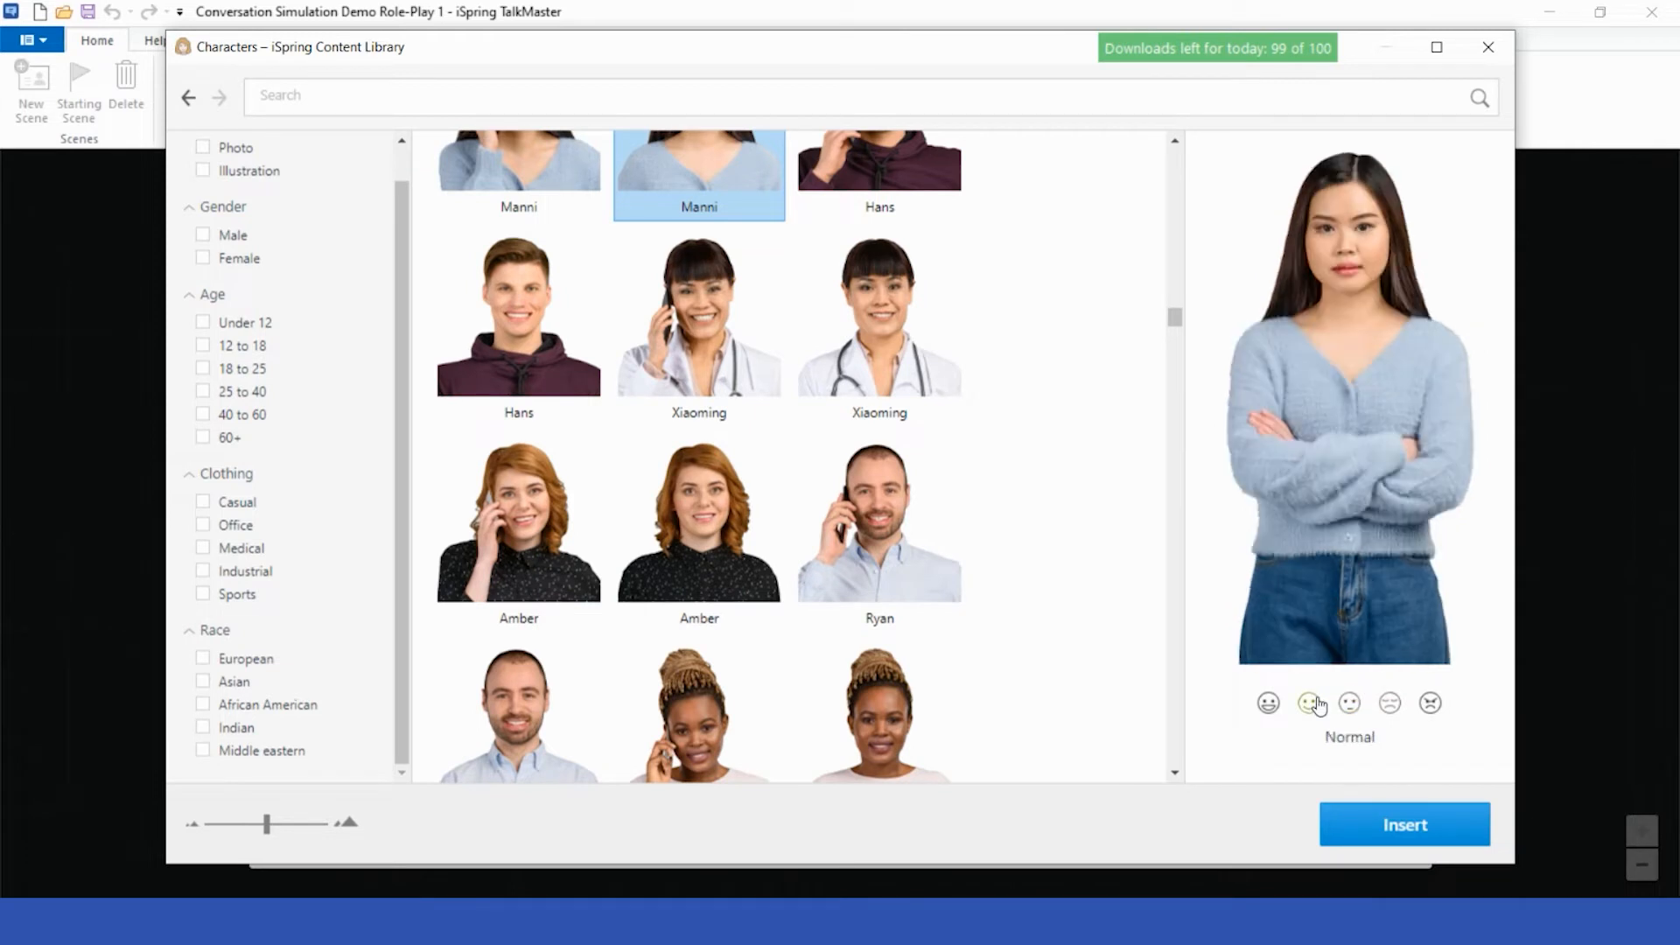
{"action": "left_click", "coordinate": [1270, 704]}
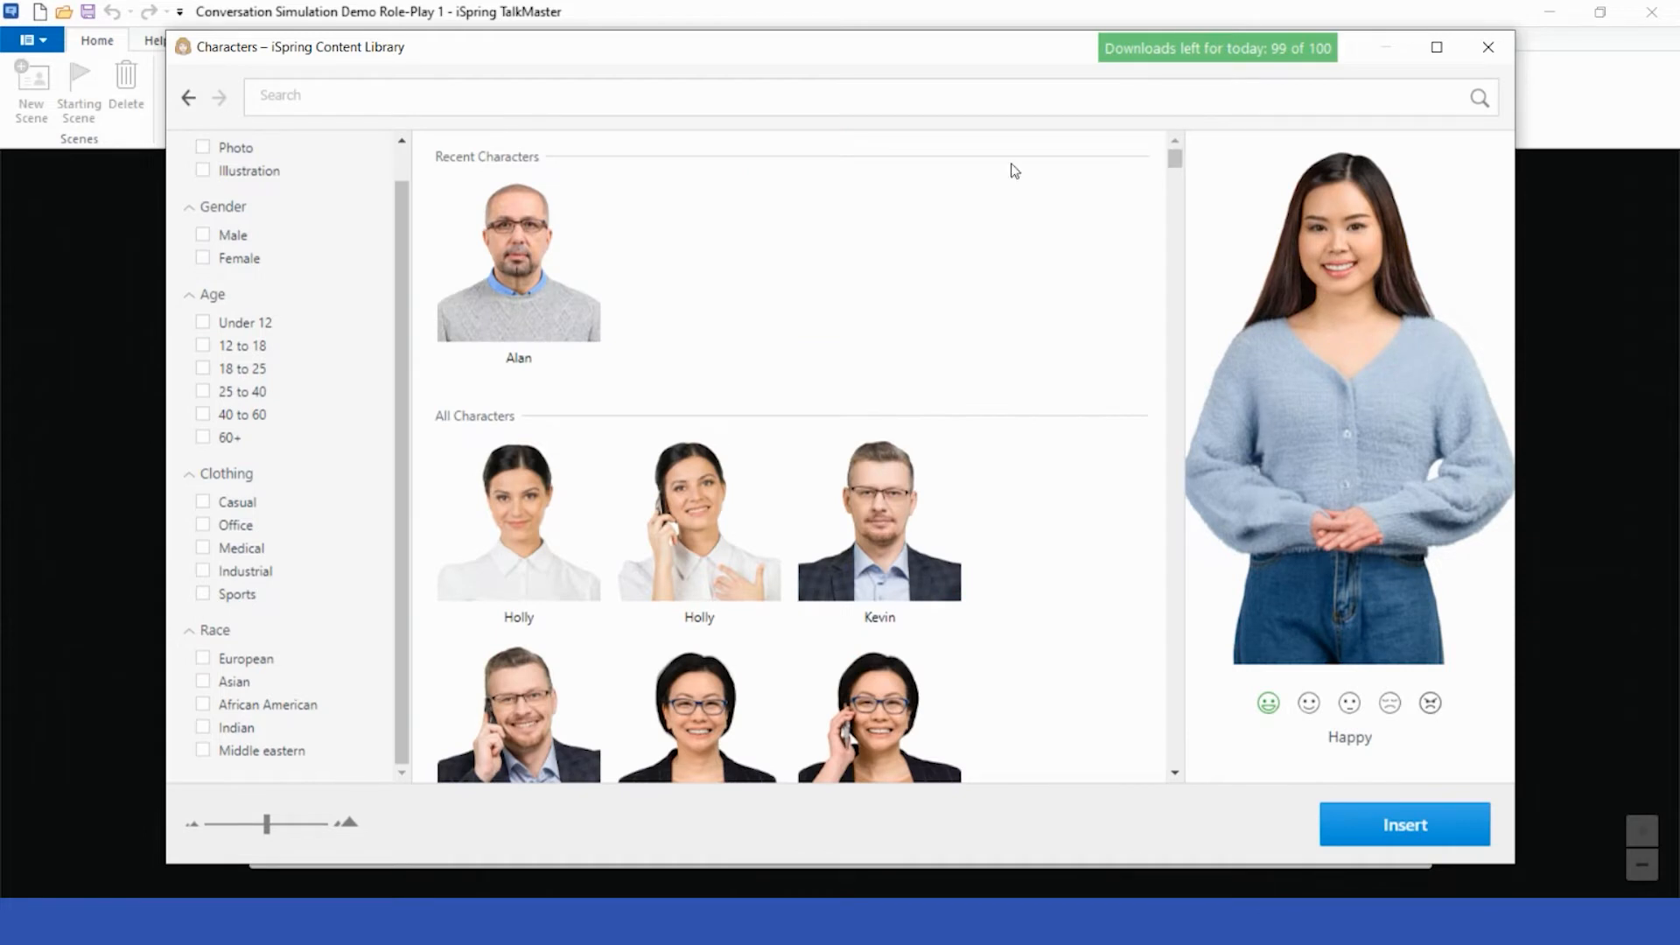
Insert the recent character Alan from the library into scene #1 and set his emotion to Happy.
{"action": "left_click", "coordinate": [544, 232]}
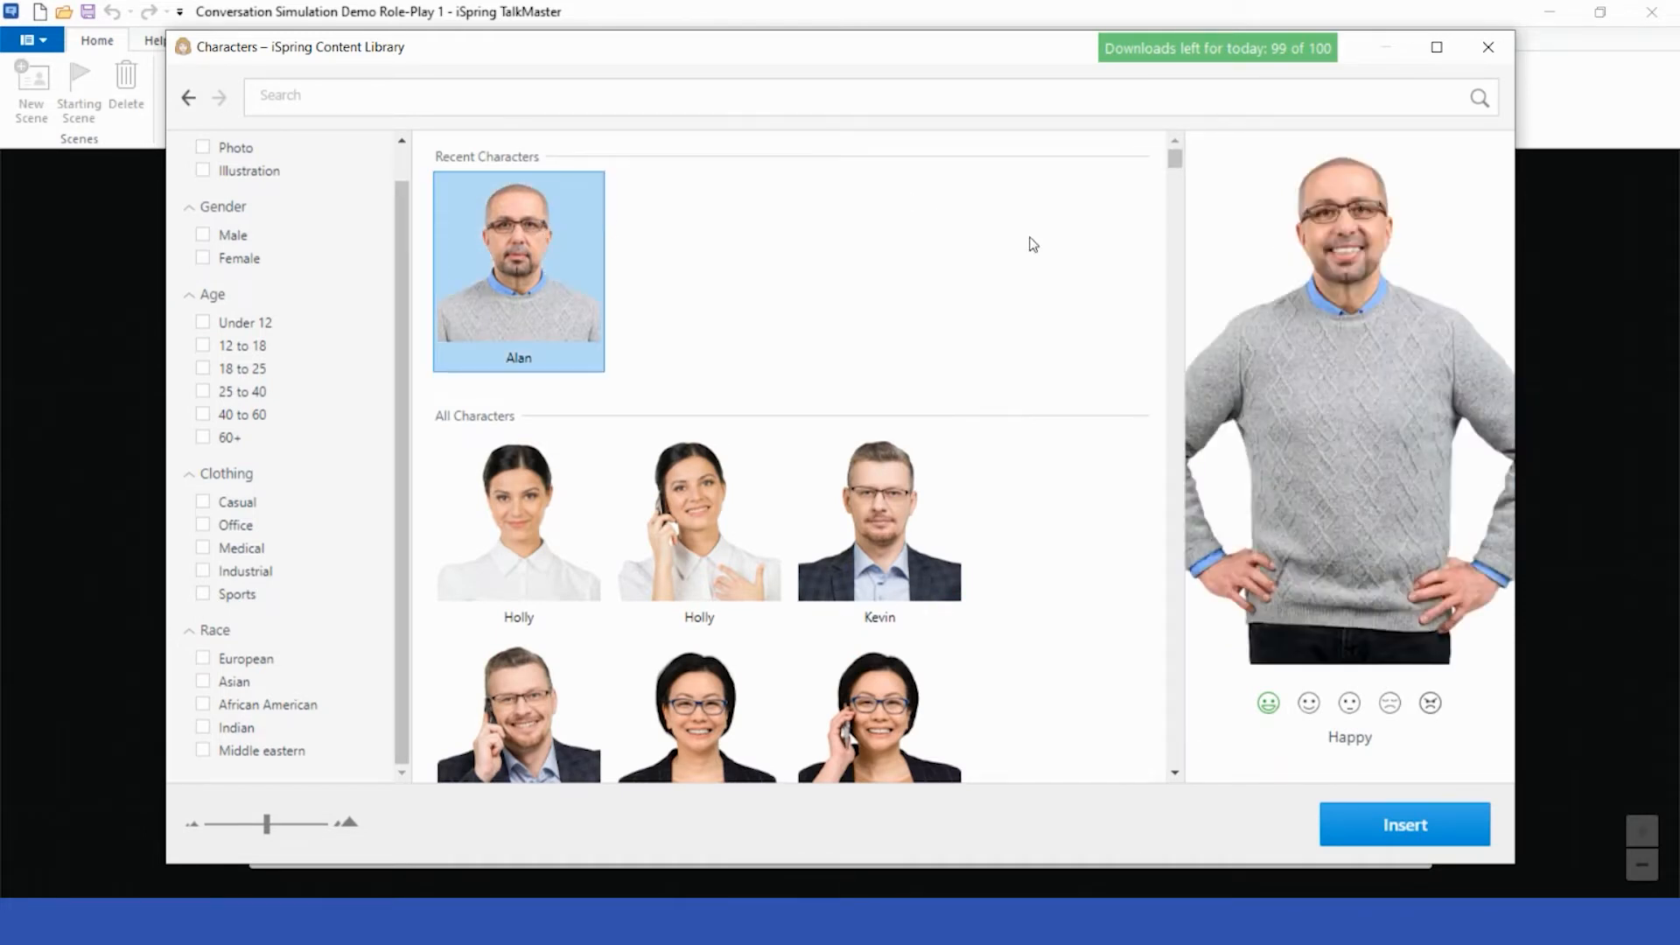
{"action": "left_click", "coordinate": [1373, 823]}
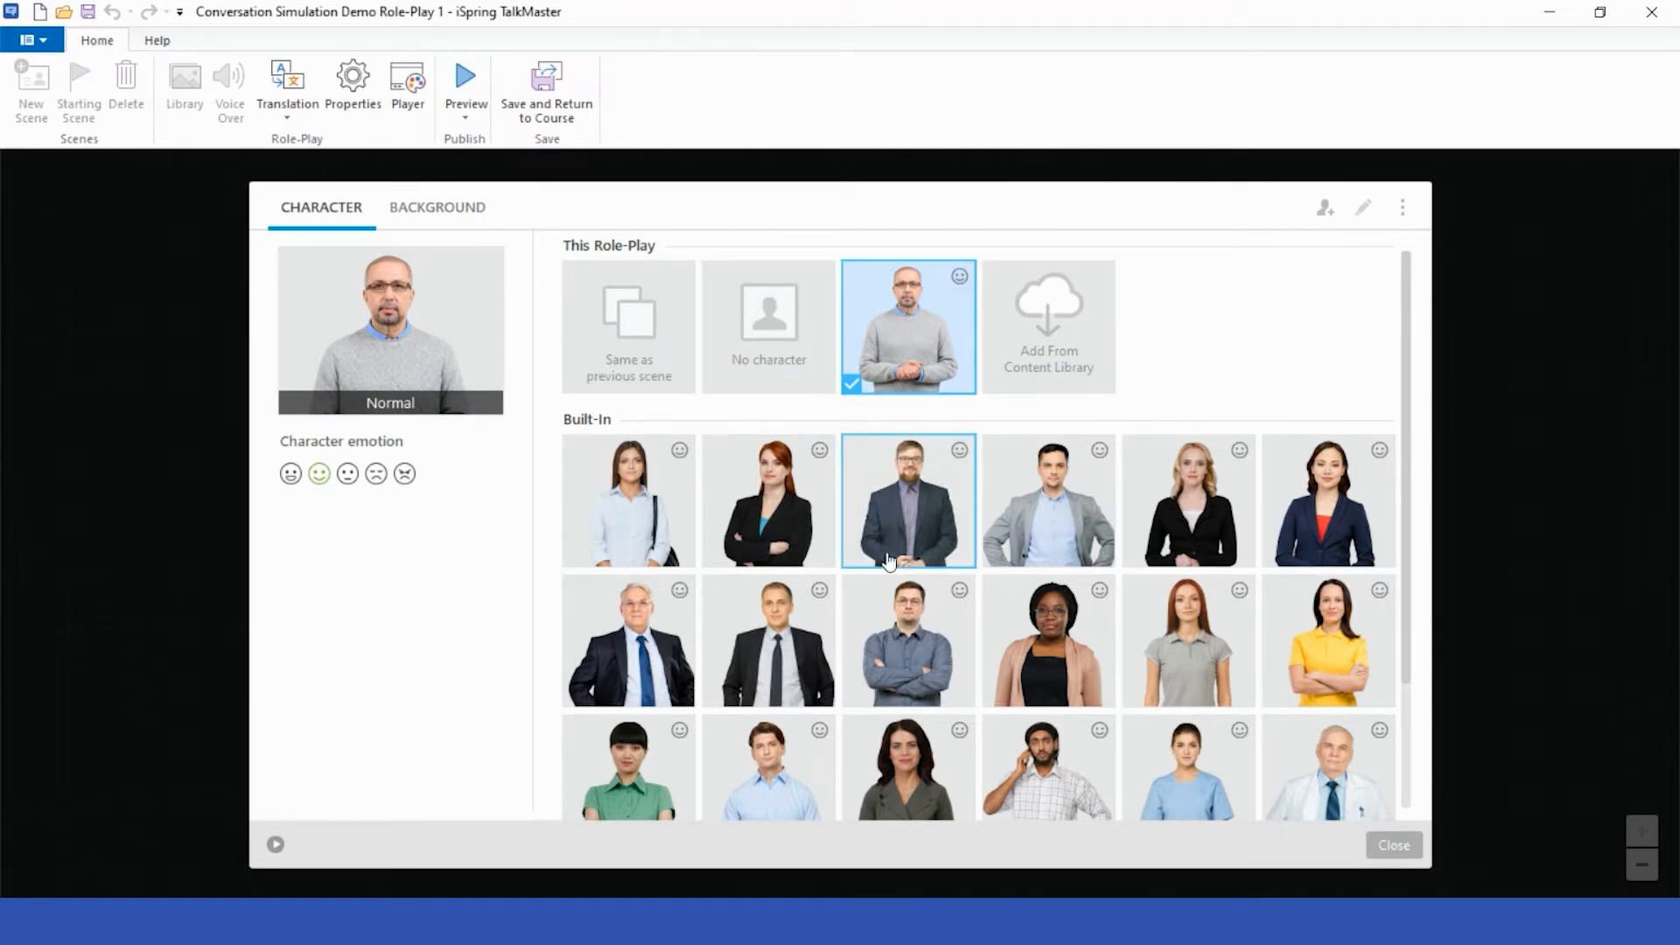
{"action": "left_click", "coordinate": [298, 477]}
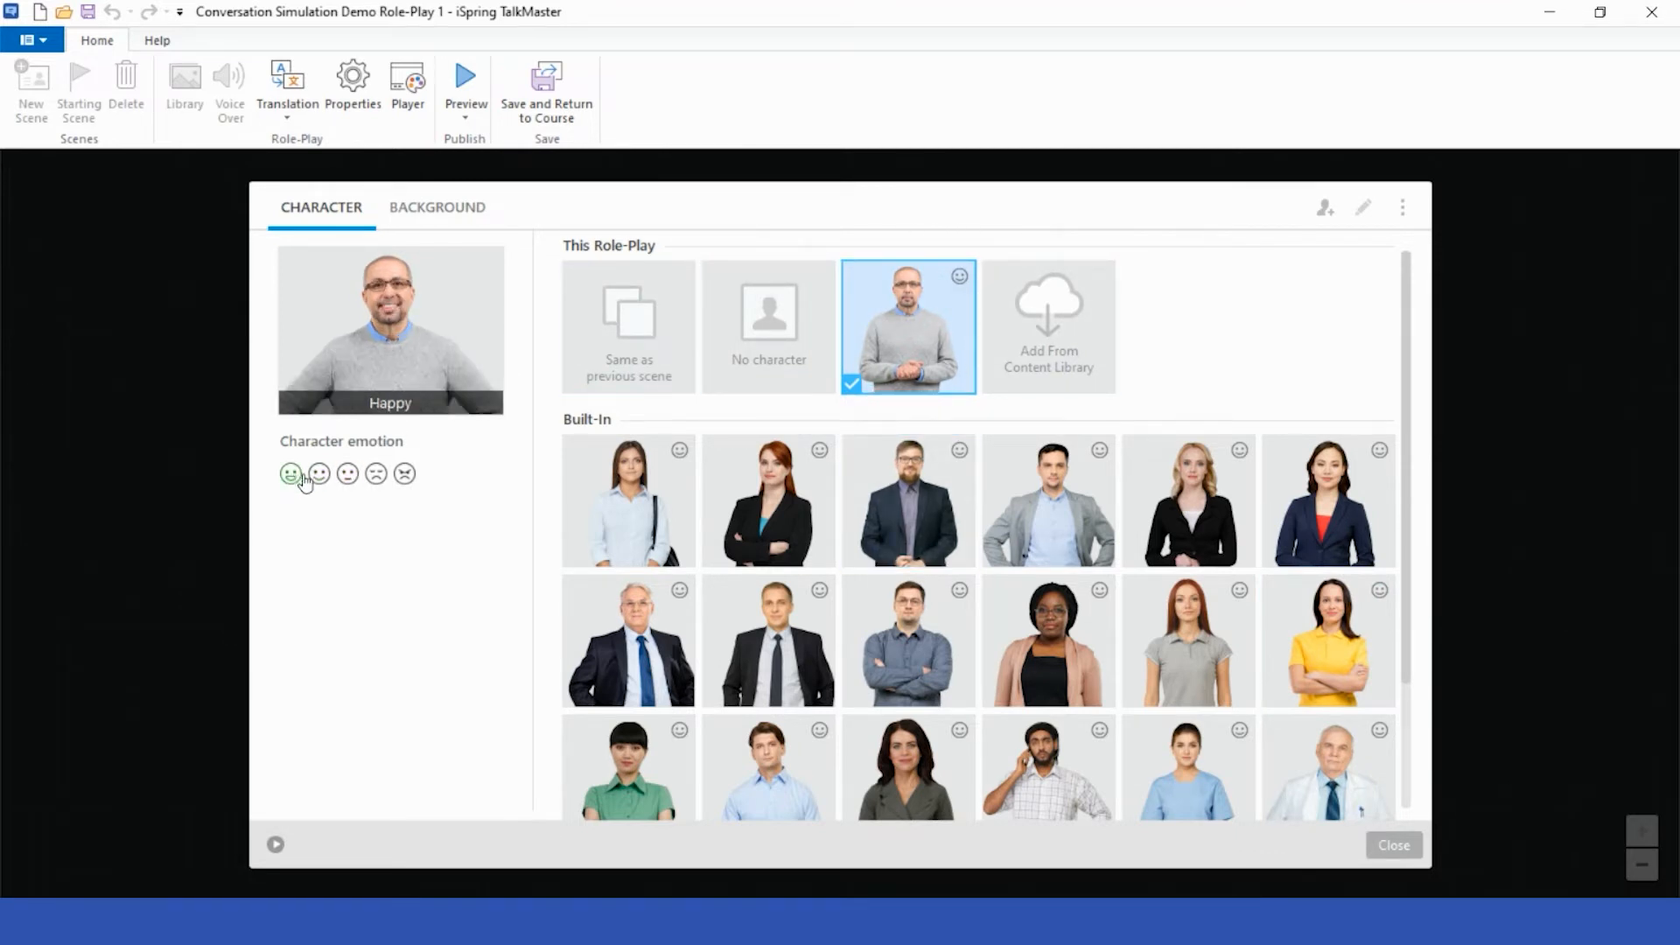
Review the custom and built-in background images for scene #1, and open and dismiss the file chooser for adding a background.
{"action": "left_click", "coordinate": [454, 211]}
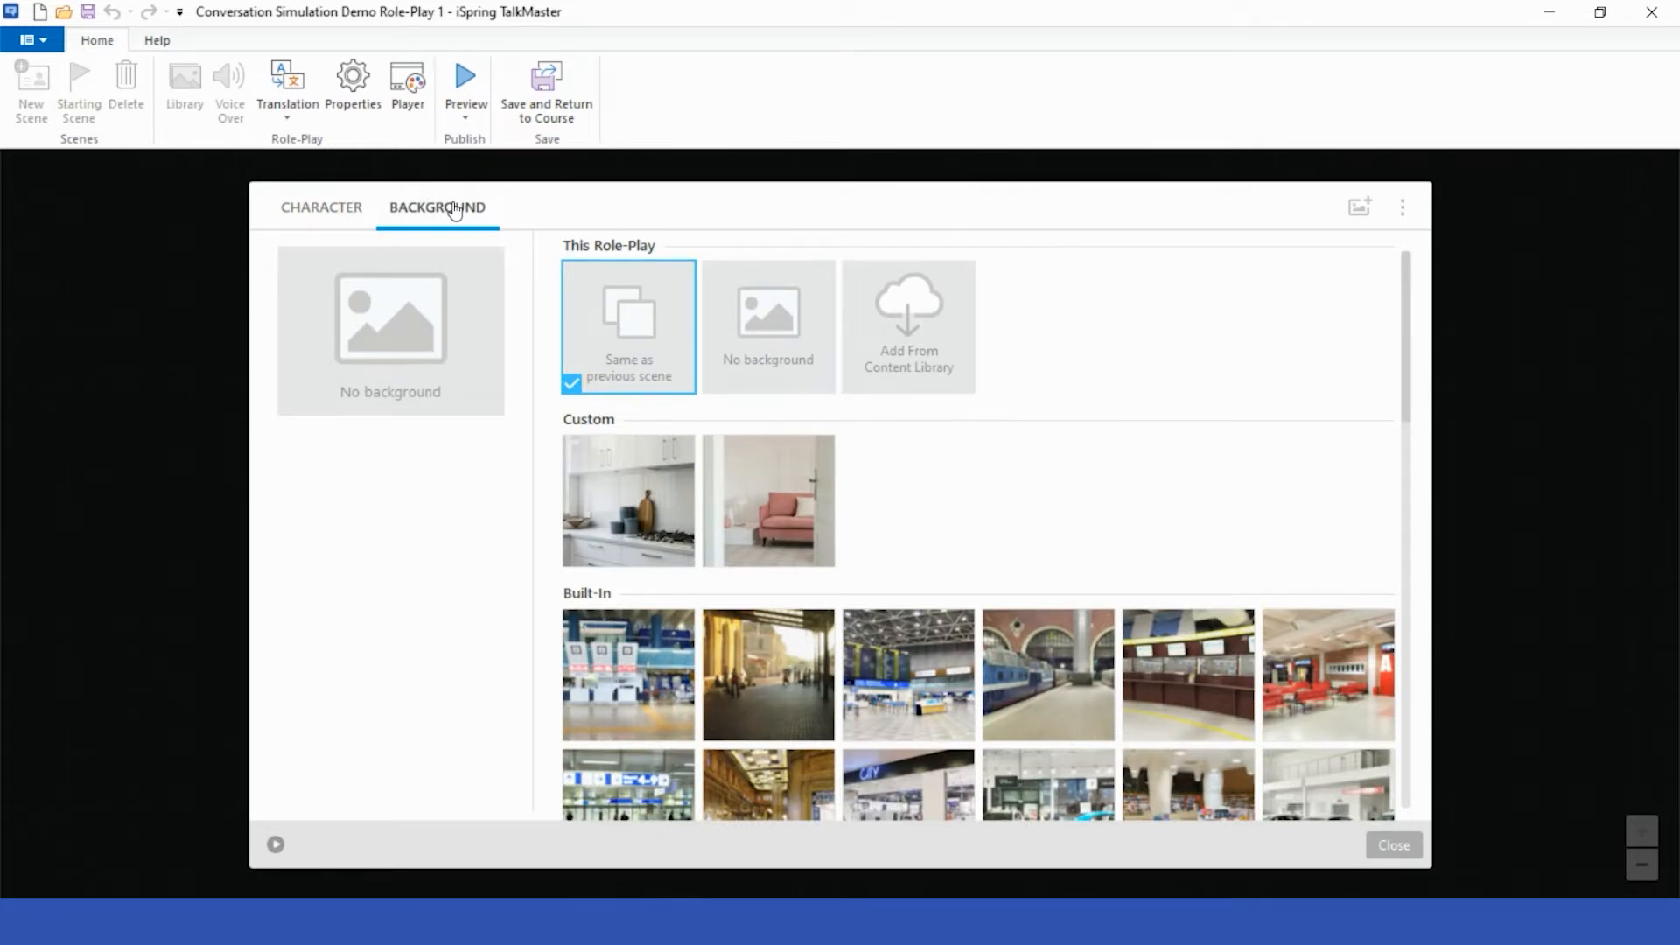
{"action": "scroll", "coordinate": [1051, 674], "scroll_direction": "down", "scroll_amount": 5}
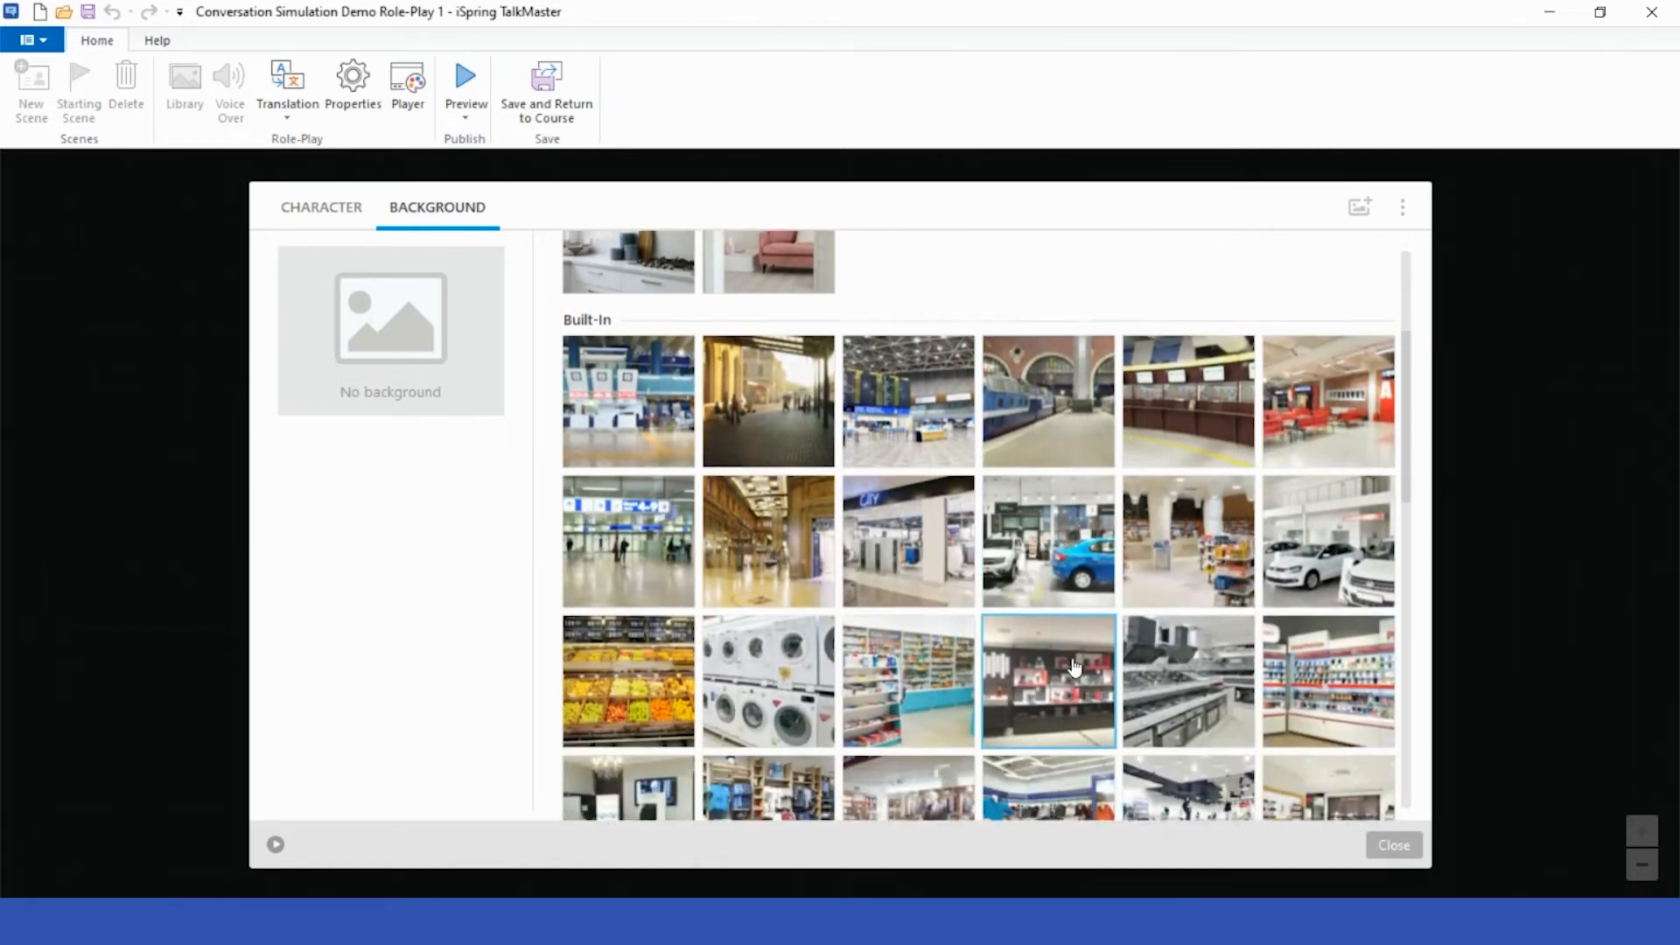
{"action": "scroll", "coordinate": [1073, 668], "scroll_direction": "up", "scroll_amount": 6}
{"action": "scroll", "coordinate": [1073, 668], "scroll_direction": "up", "scroll_amount": 1}
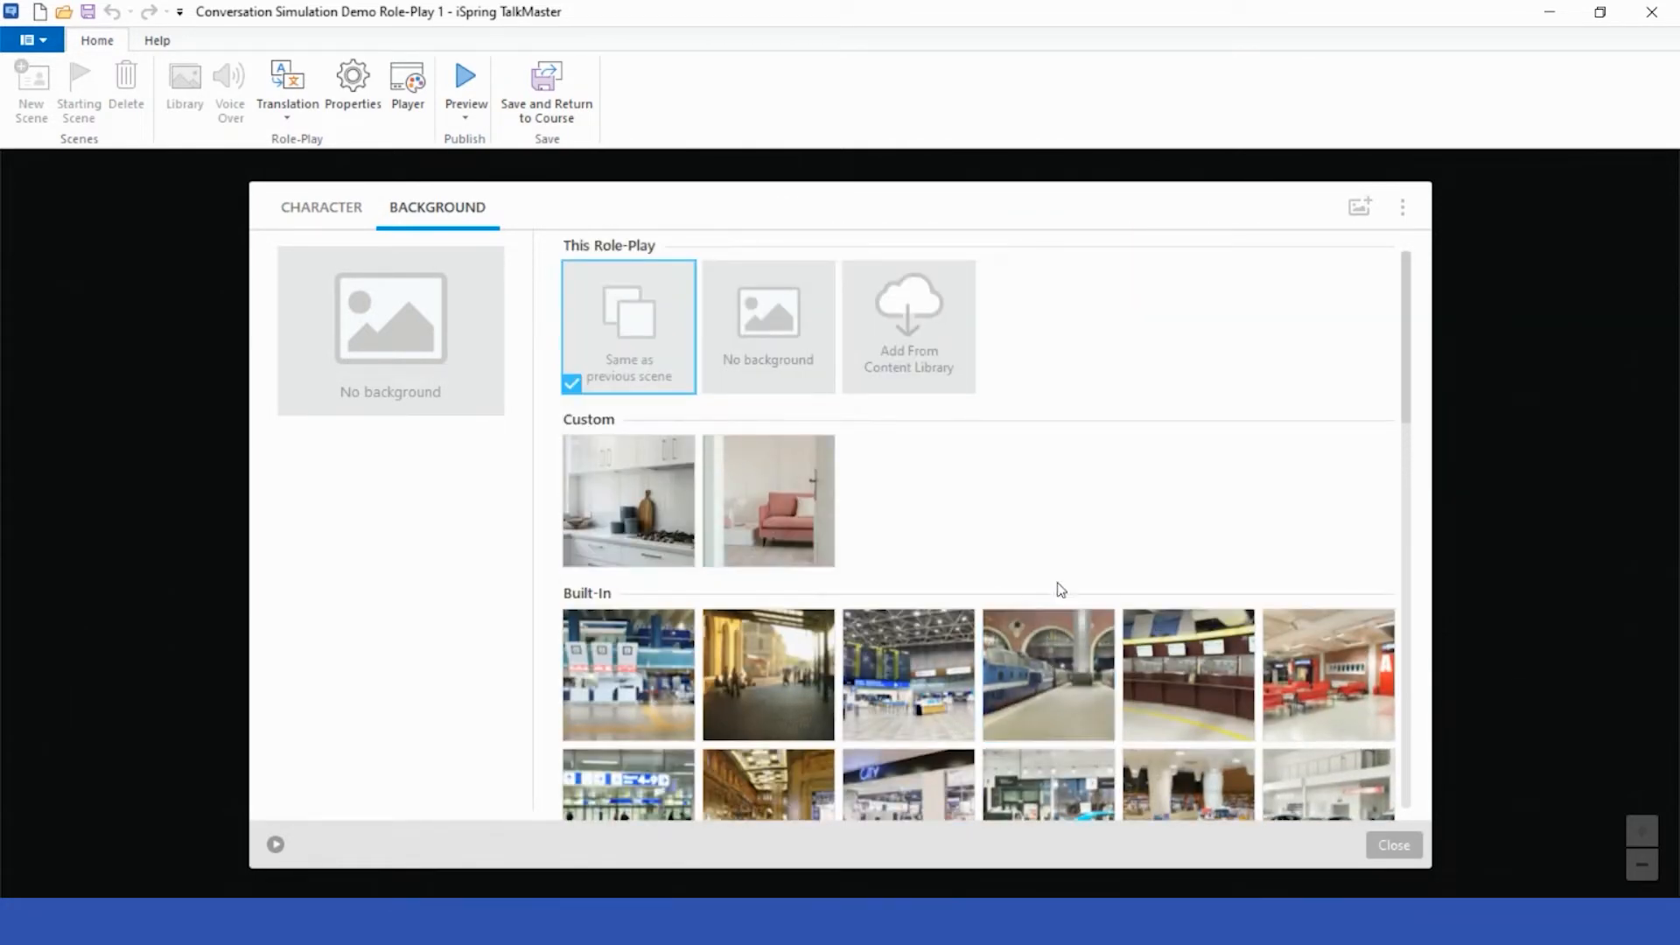
{"action": "left_click", "coordinate": [1366, 211]}
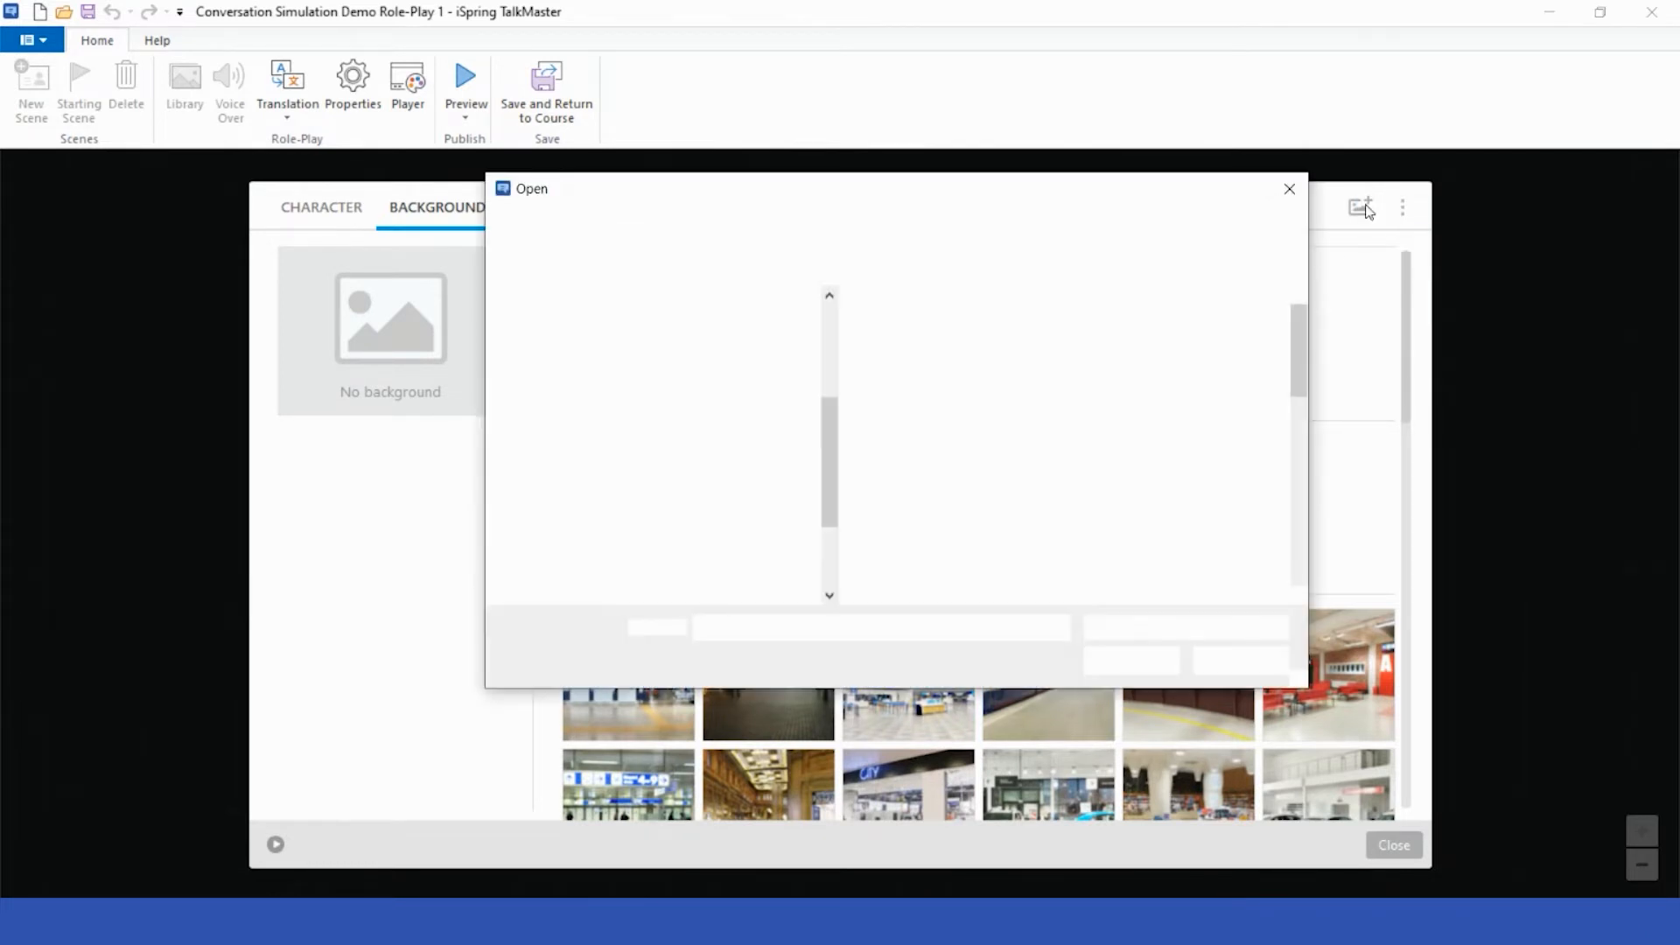
{"action": "left_click", "coordinate": [1289, 194]}
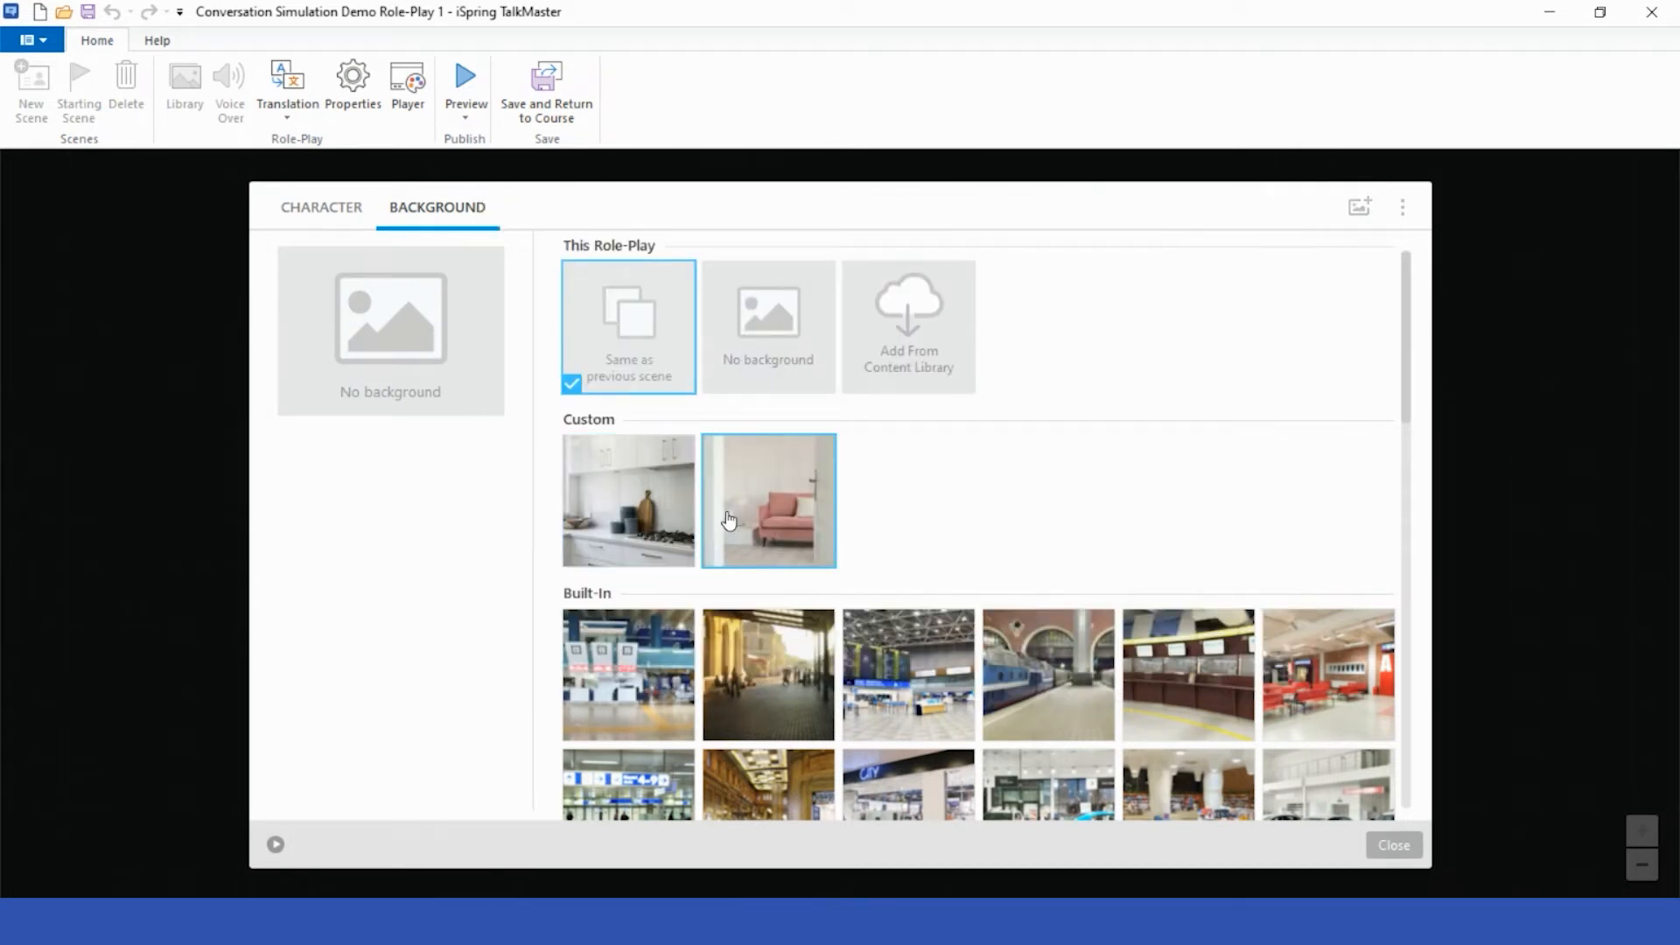
Browse the Content Library backgrounds, filter by Hospitals, and insert the Ambulance image showing double brown doors behind a desk monitor.
{"action": "left_click", "coordinate": [925, 340]}
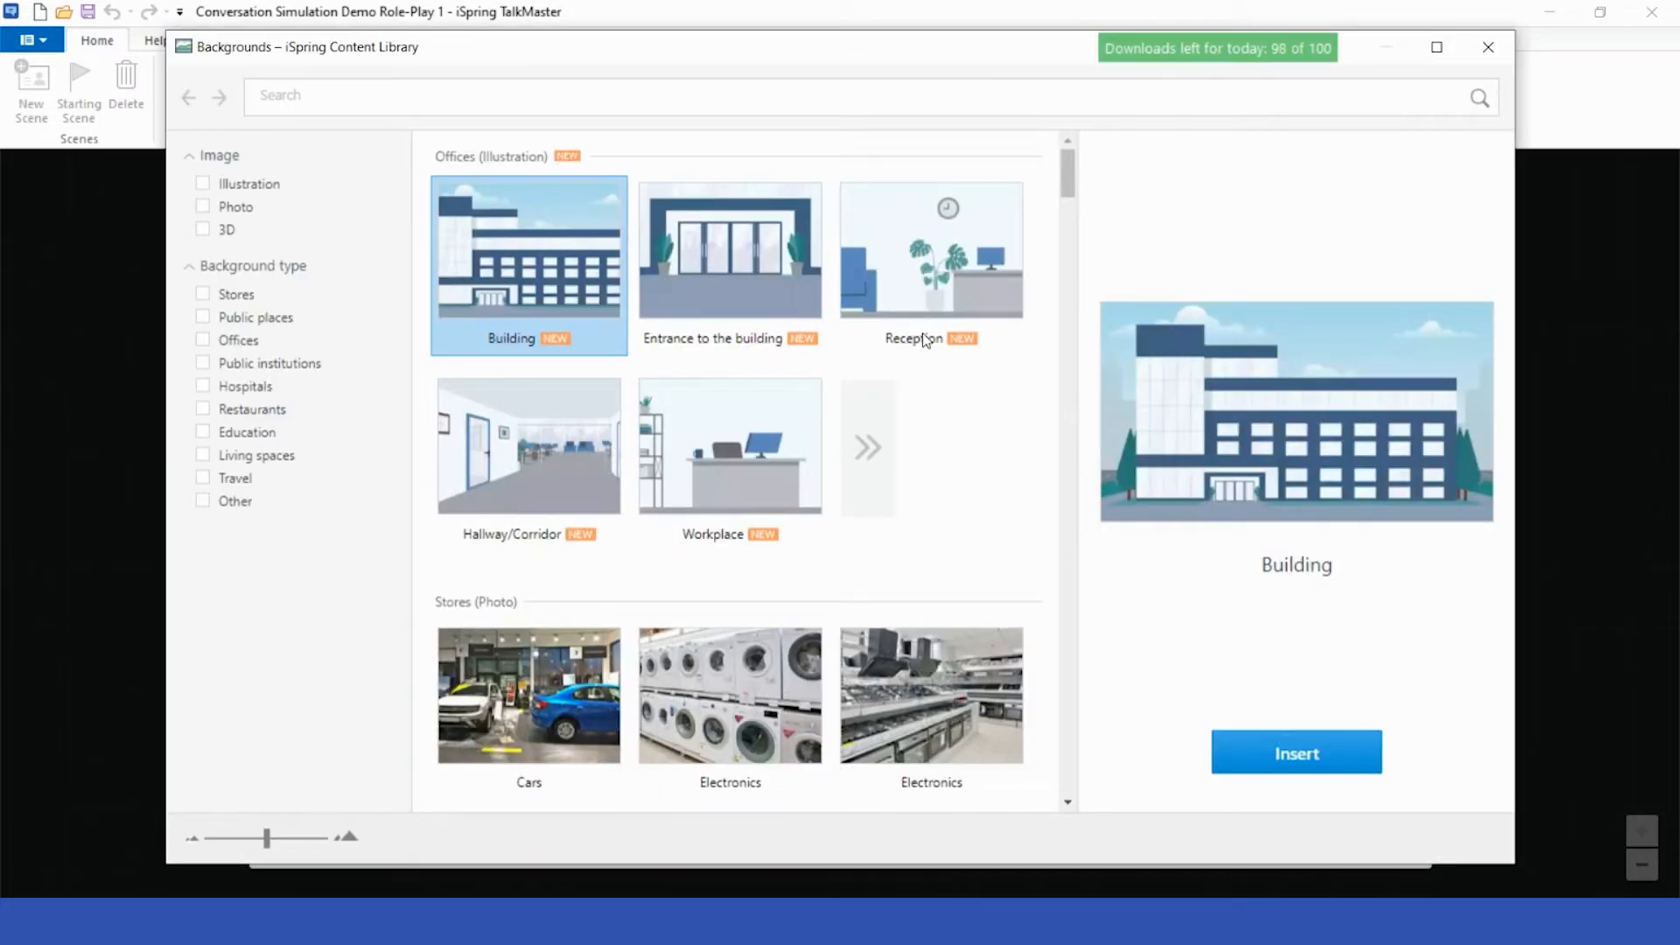
{"action": "scroll", "coordinate": [923, 332], "scroll_direction": "down", "scroll_amount": 10}
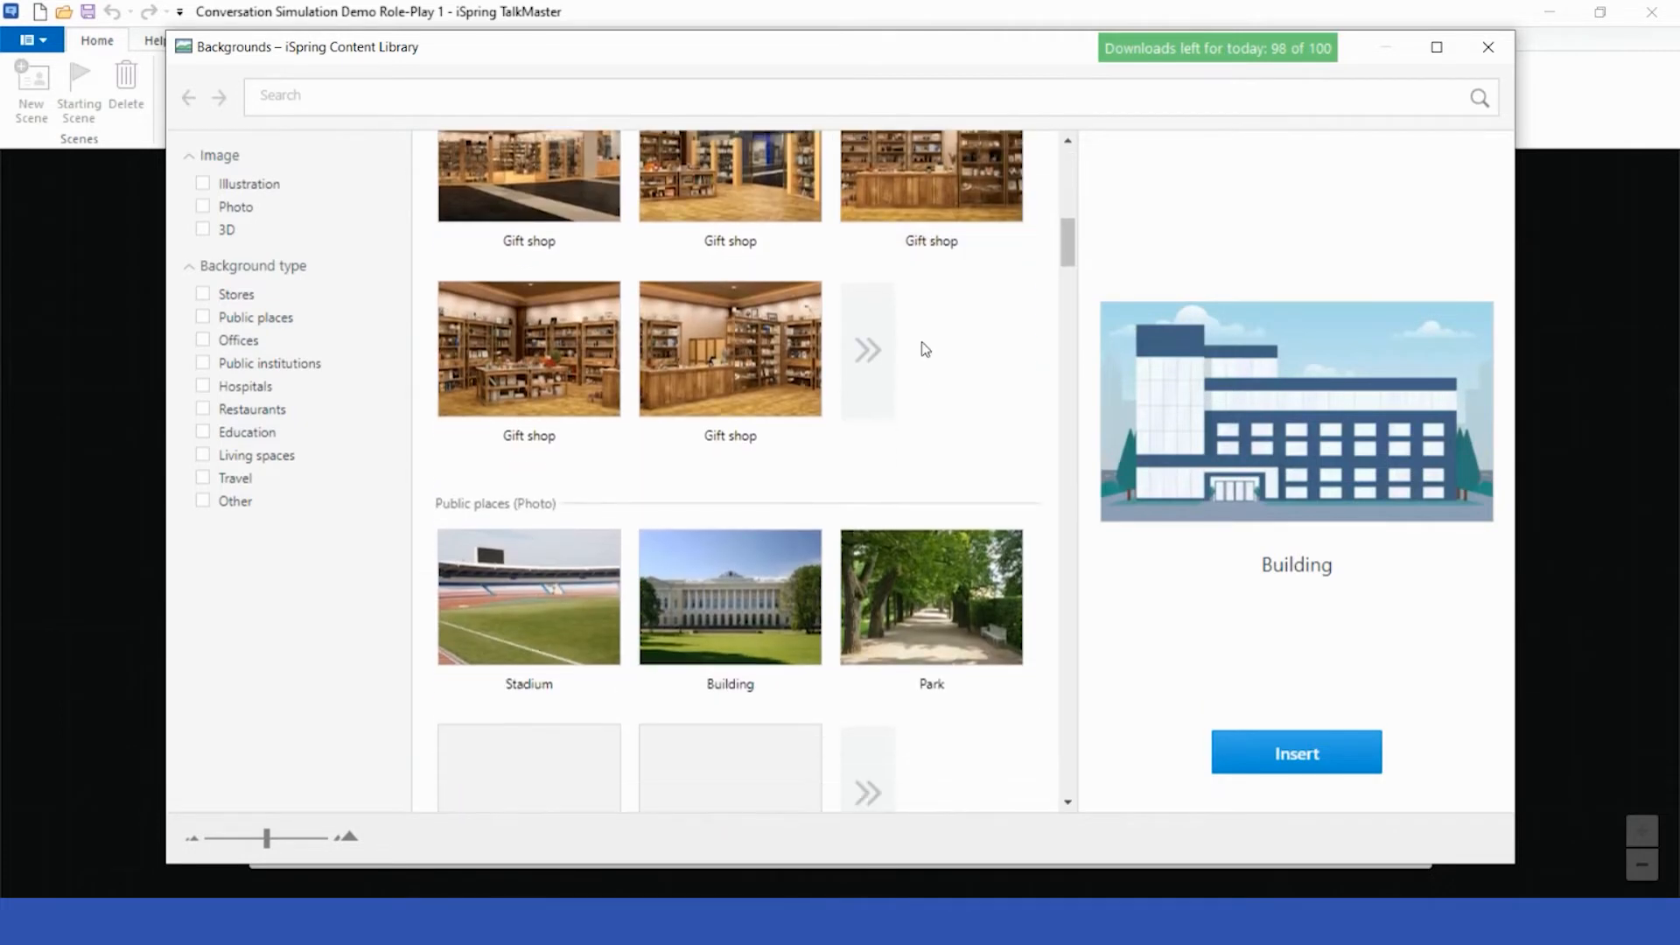
{"action": "scroll", "coordinate": [925, 350], "scroll_direction": "down", "scroll_amount": 15}
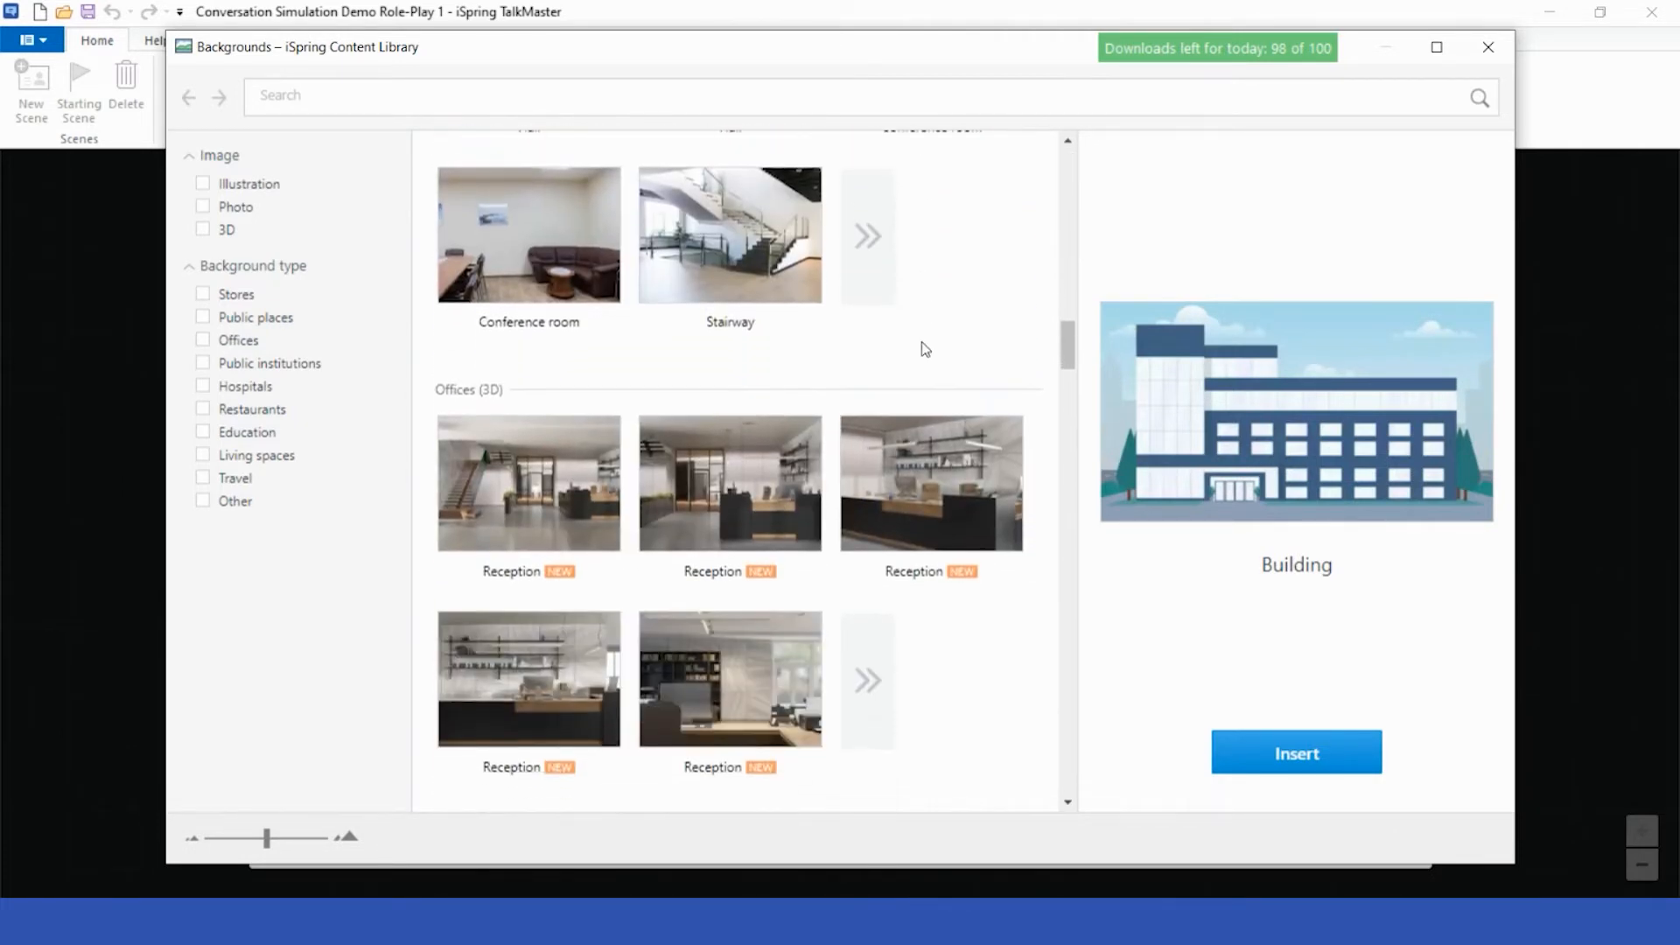
{"action": "scroll", "coordinate": [925, 350], "scroll_direction": "down", "scroll_amount": 10}
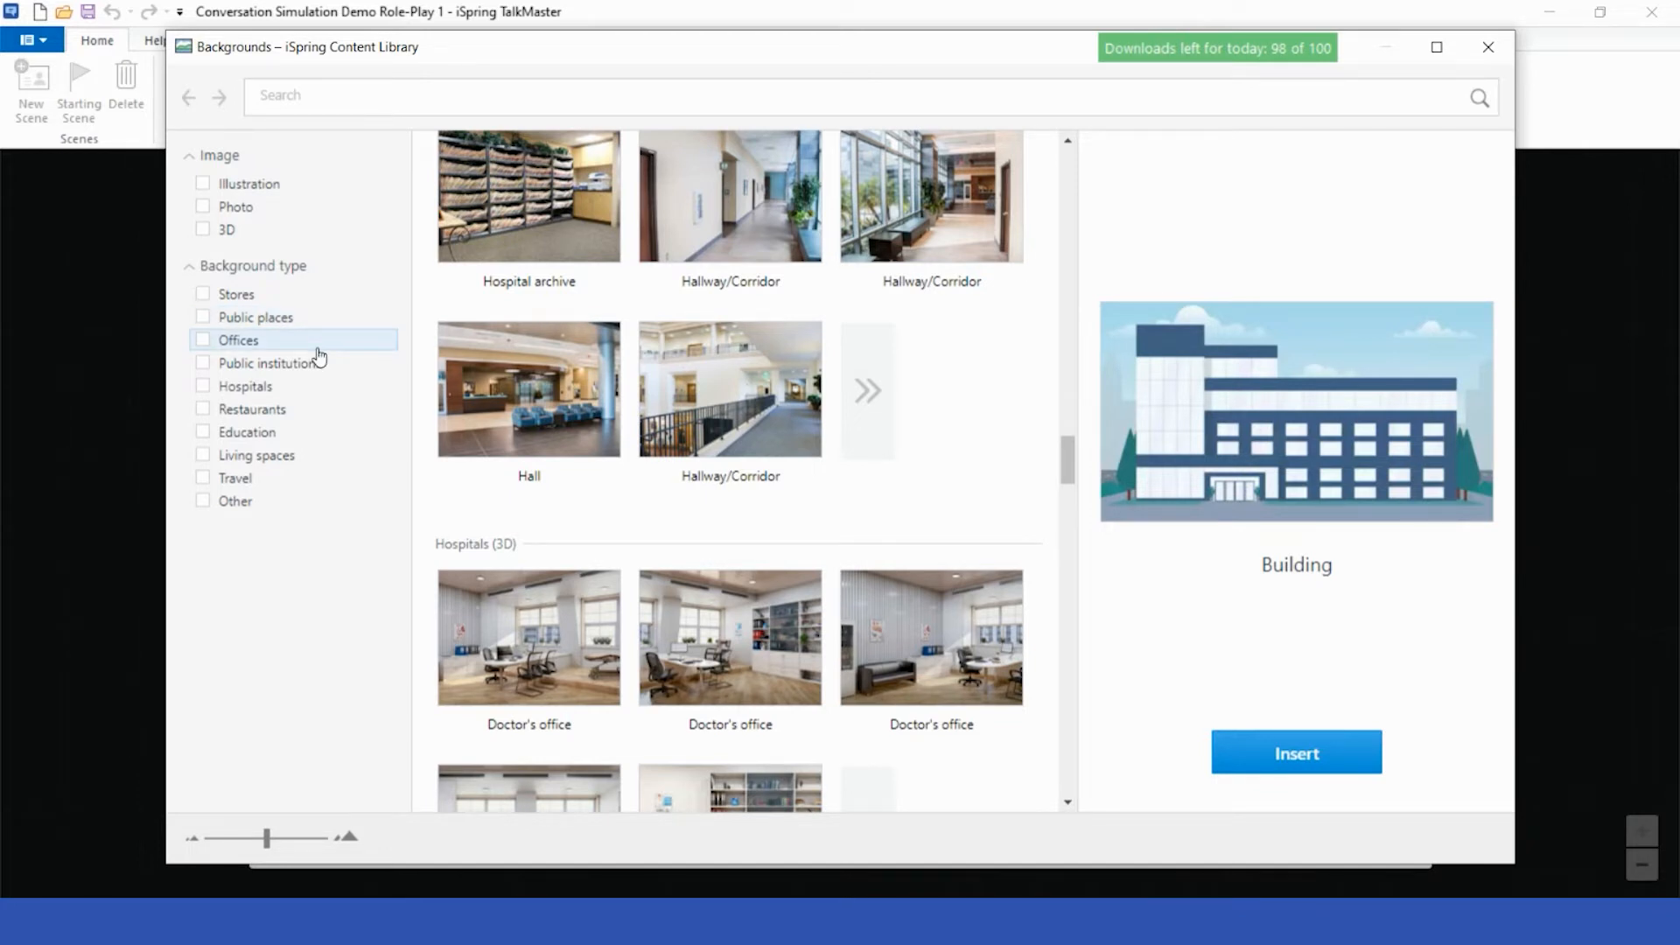
{"action": "left_click", "coordinate": [249, 387]}
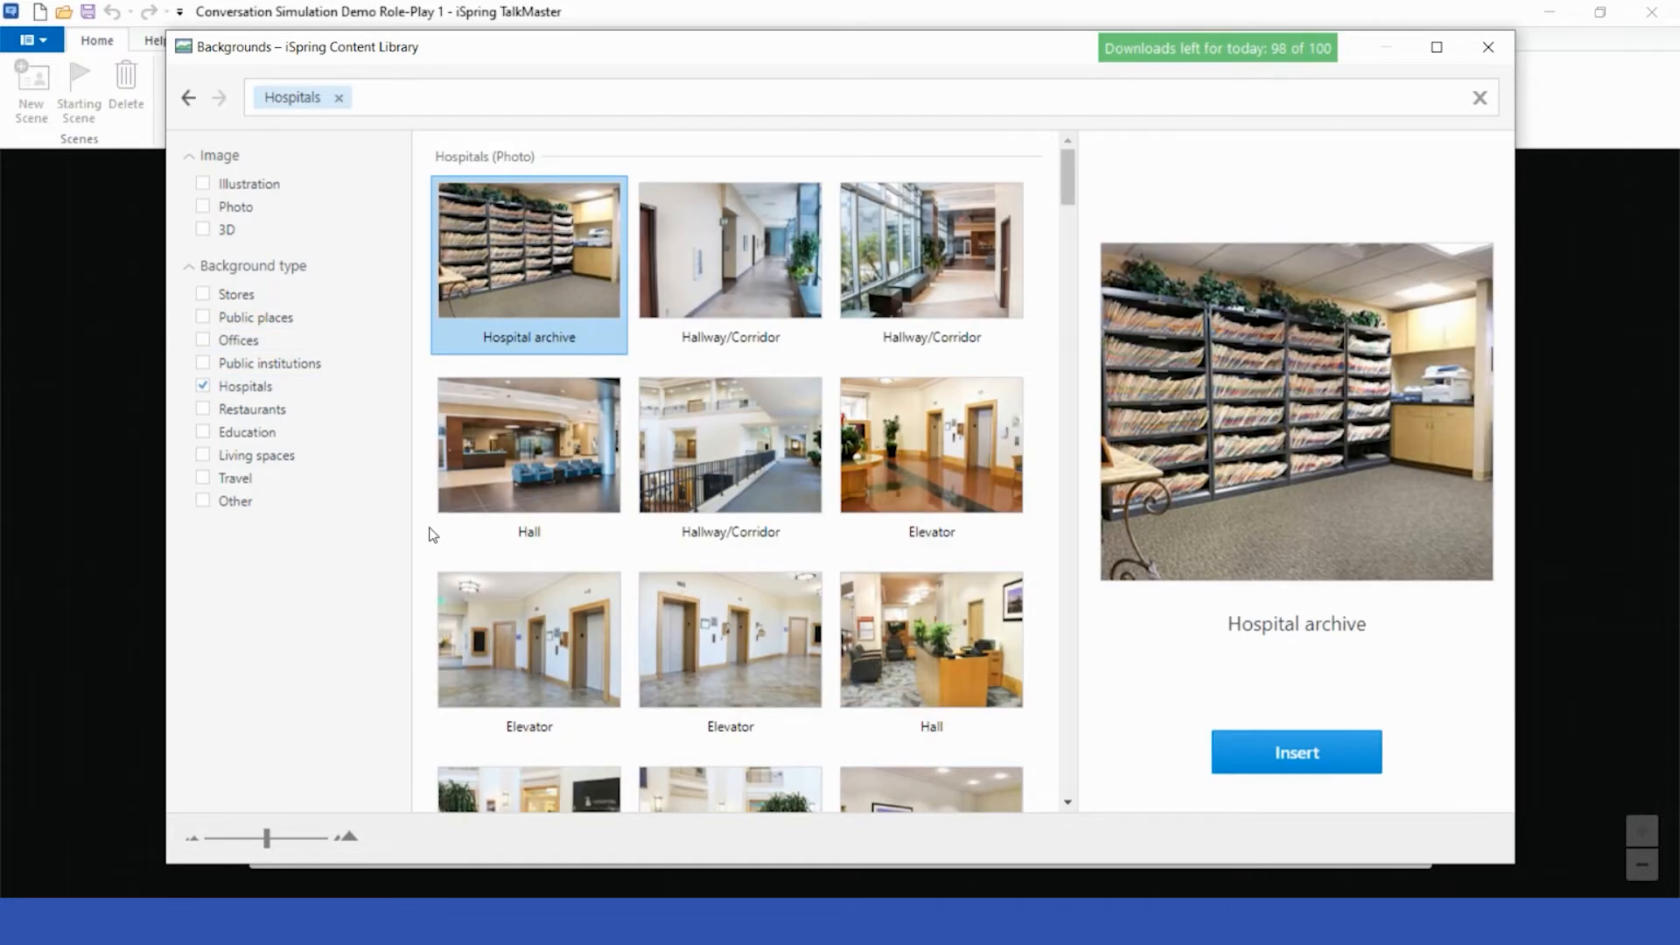
{"action": "scroll", "coordinate": [613, 525], "scroll_direction": "down", "scroll_amount": 7}
{"action": "scroll", "coordinate": [674, 532], "scroll_direction": "down", "scroll_amount": 8}
{"action": "scroll", "coordinate": [674, 532], "scroll_direction": "down", "scroll_amount": 8}
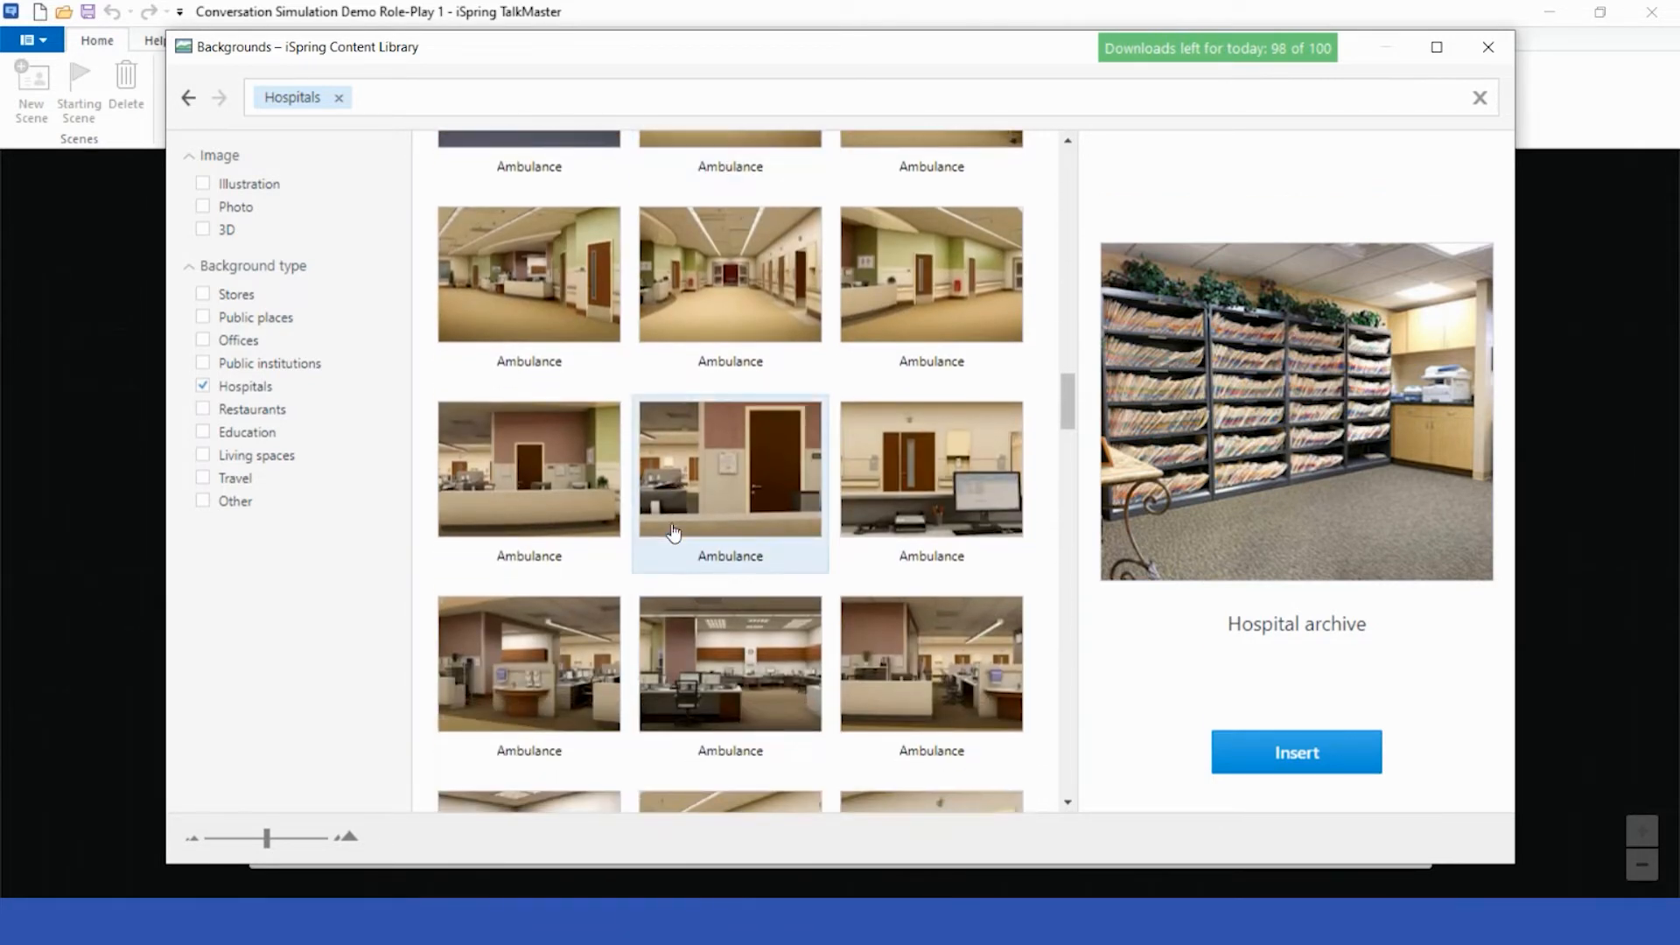
{"action": "left_click", "coordinate": [910, 471]}
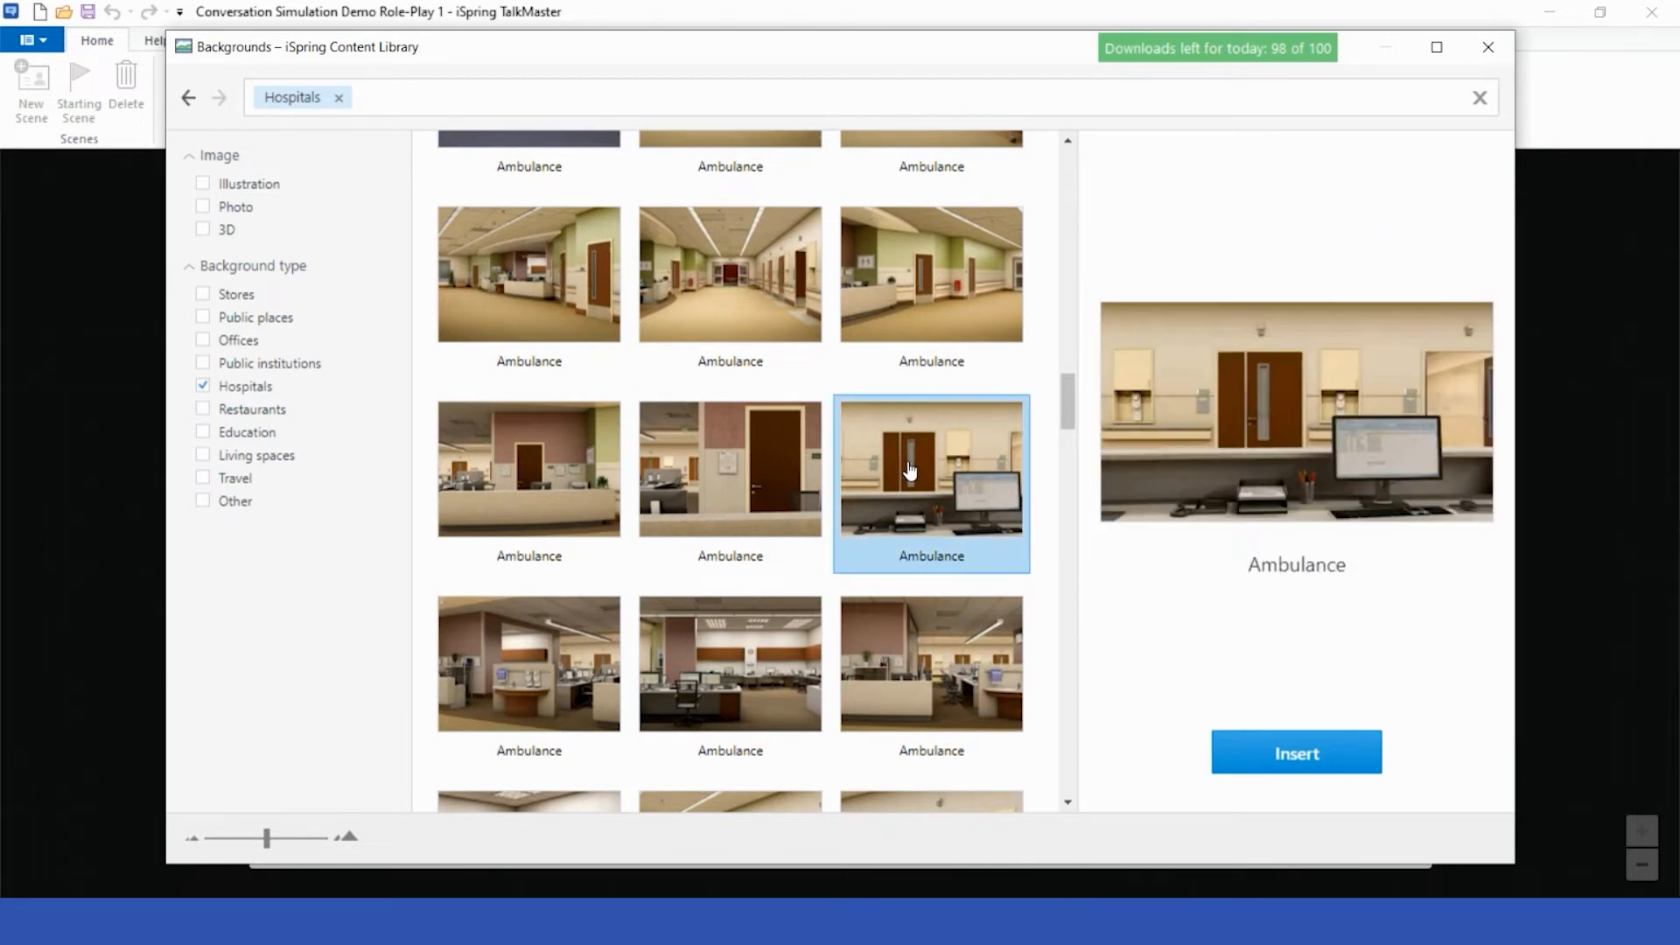
{"action": "left_click", "coordinate": [1302, 766]}
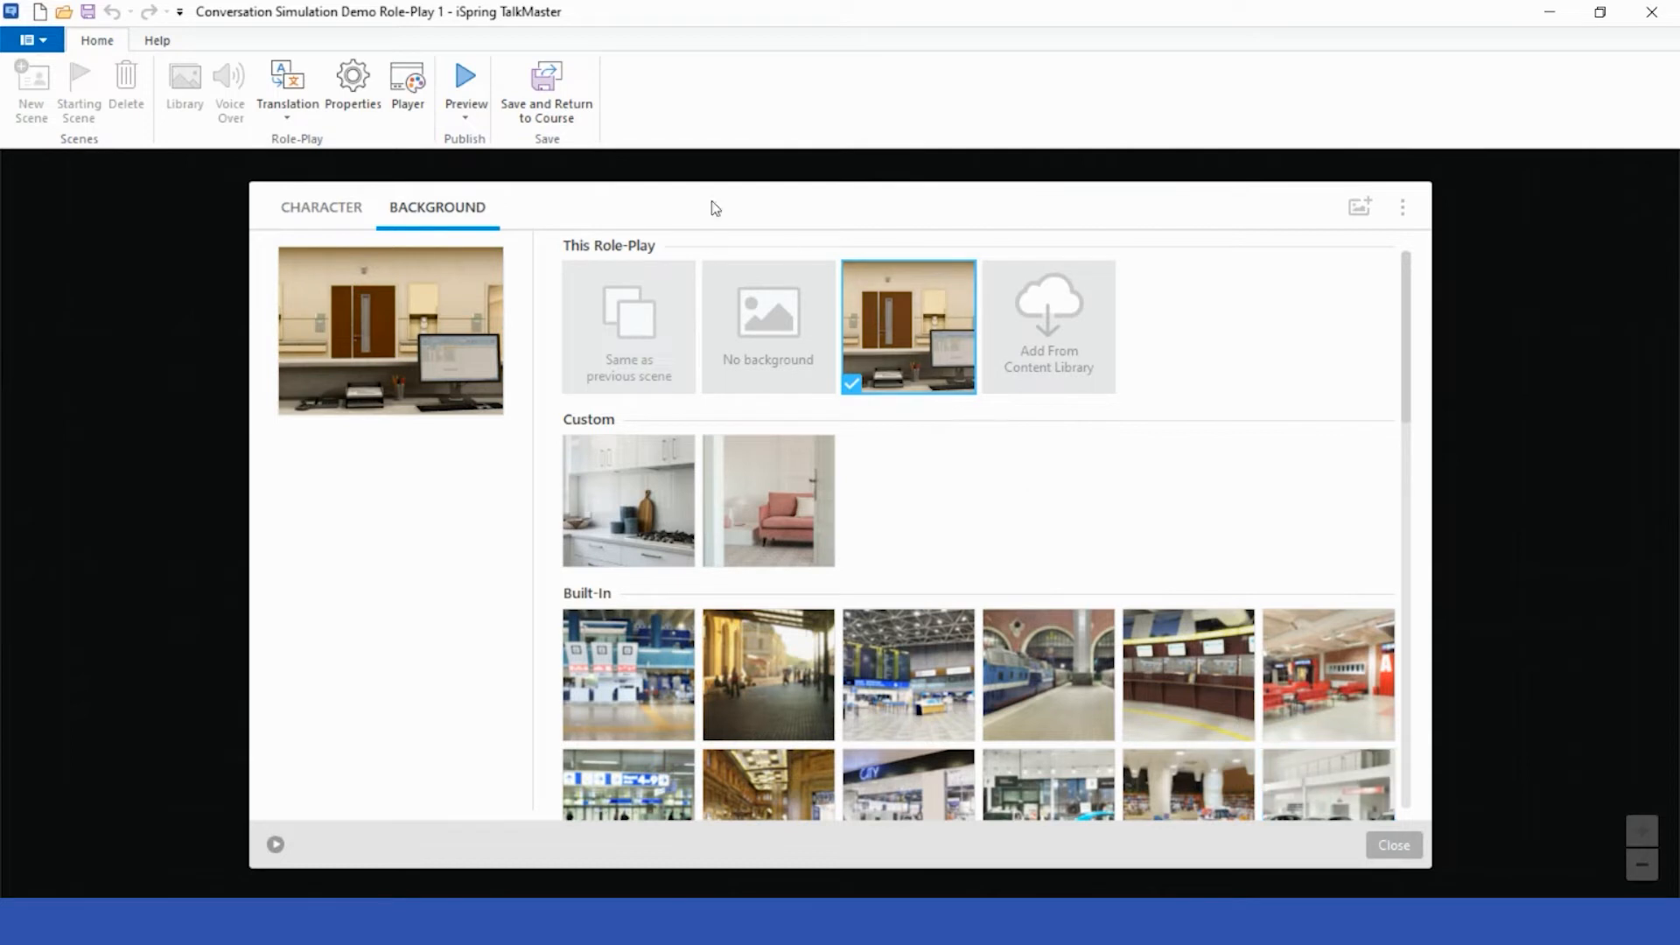
Recheck the chosen character, background and message content of scene #1, and close the scene.
{"action": "left_click", "coordinate": [335, 209]}
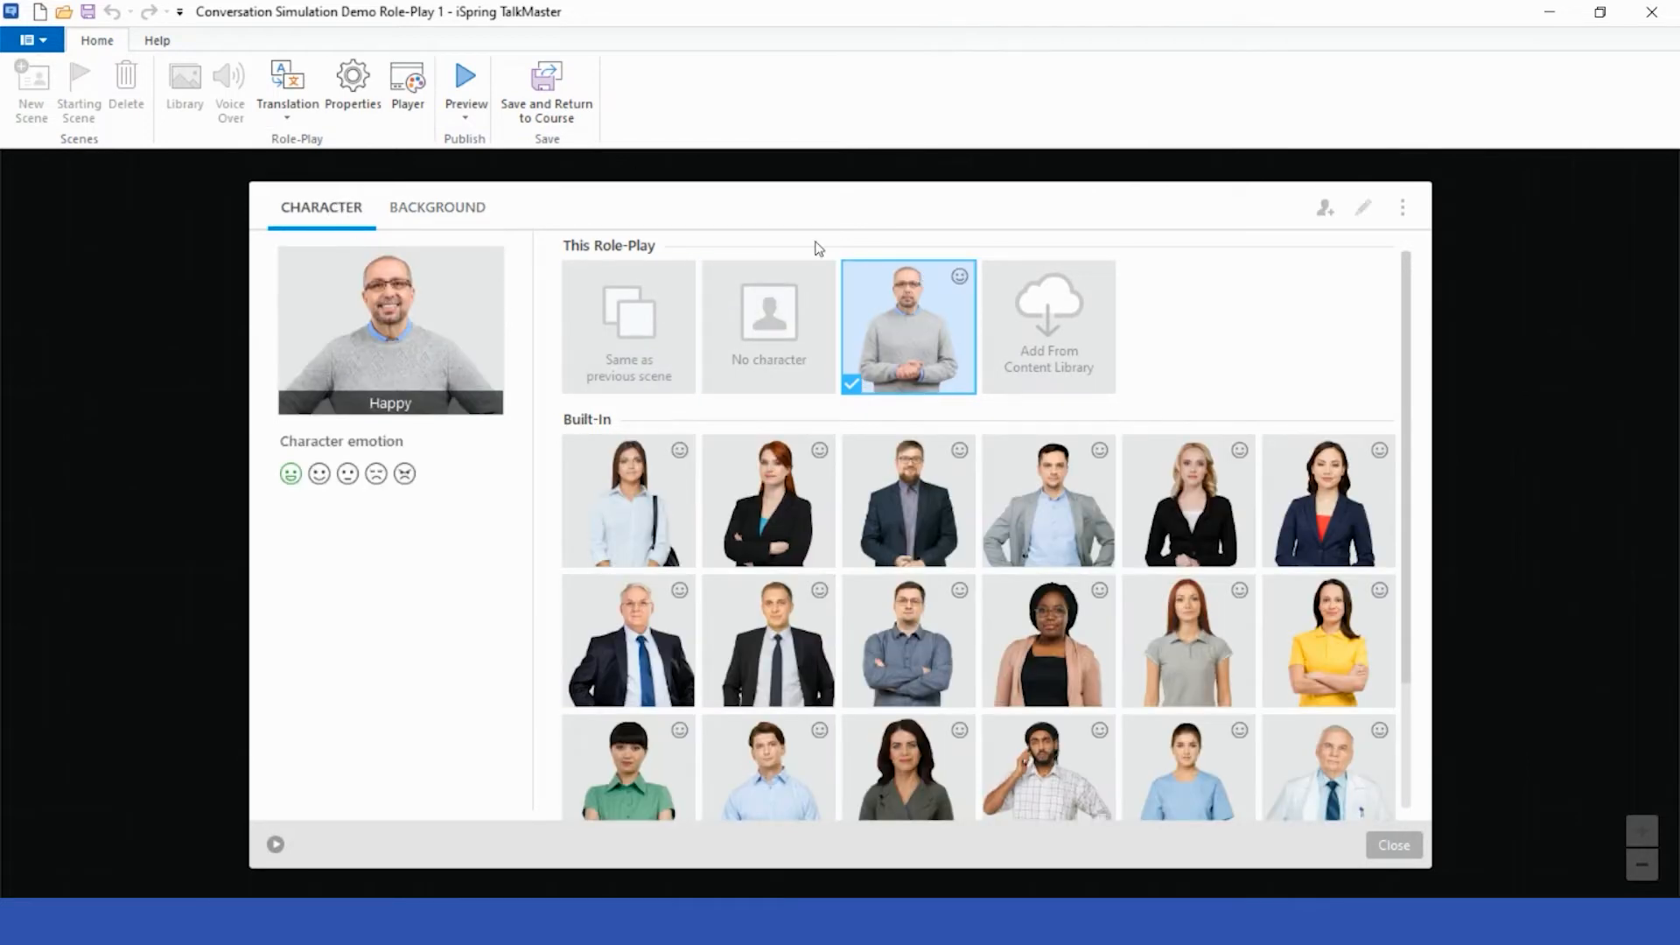
{"action": "left_click", "coordinate": [470, 214]}
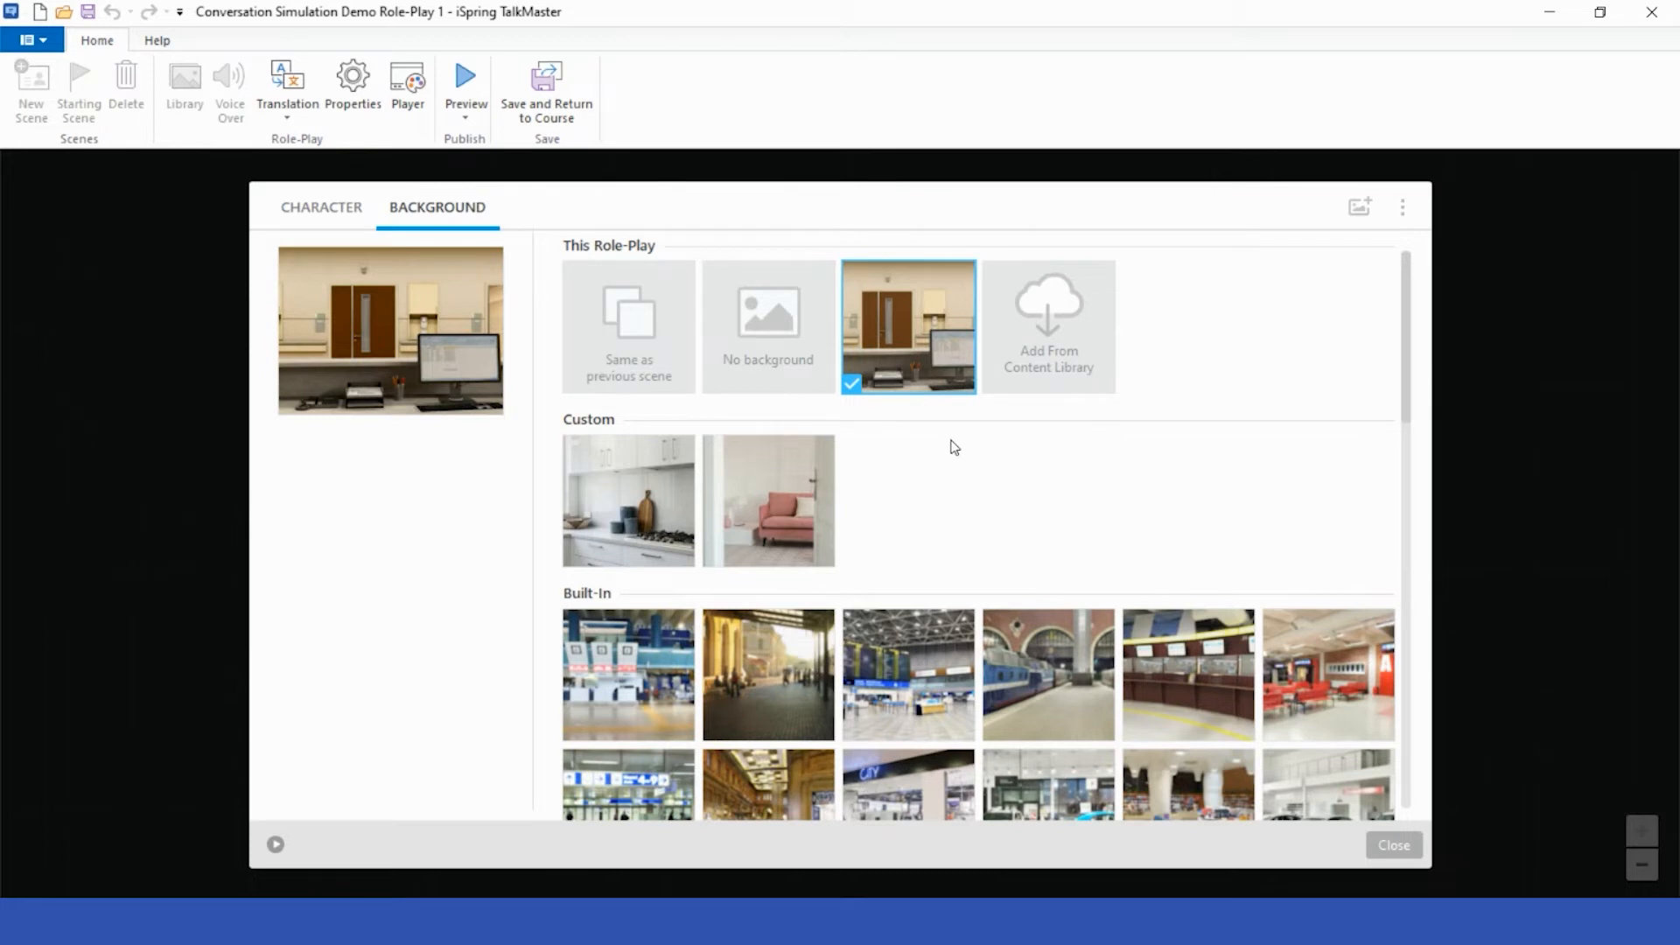
{"action": "left_click", "coordinate": [1409, 846]}
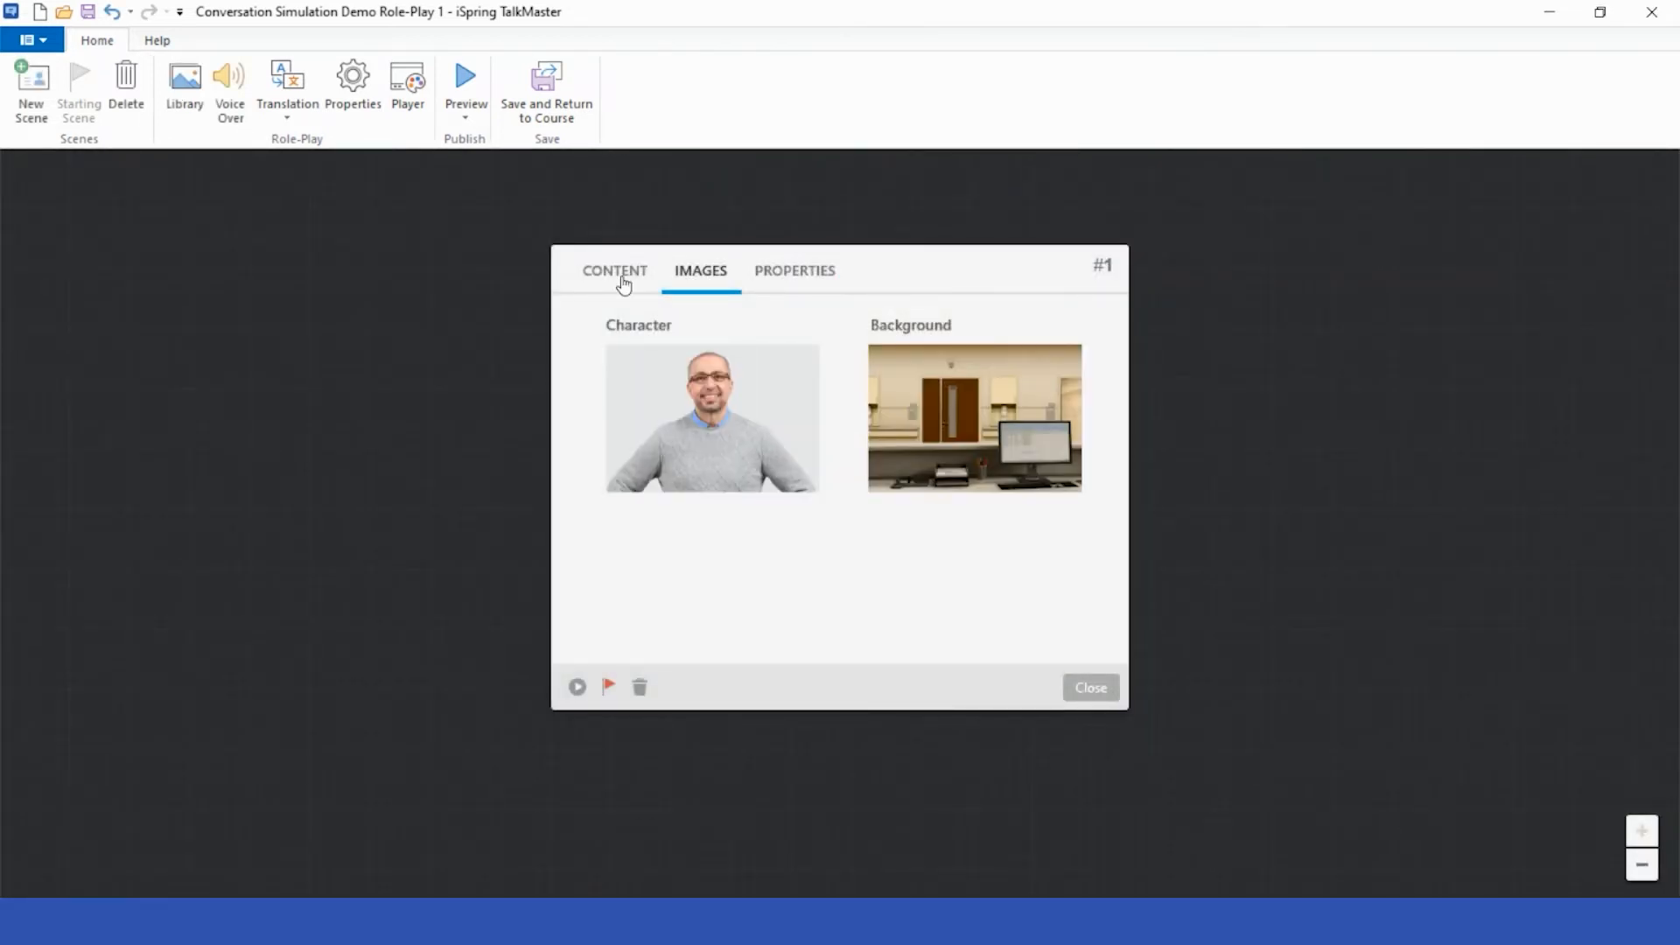
{"action": "left_click", "coordinate": [620, 277]}
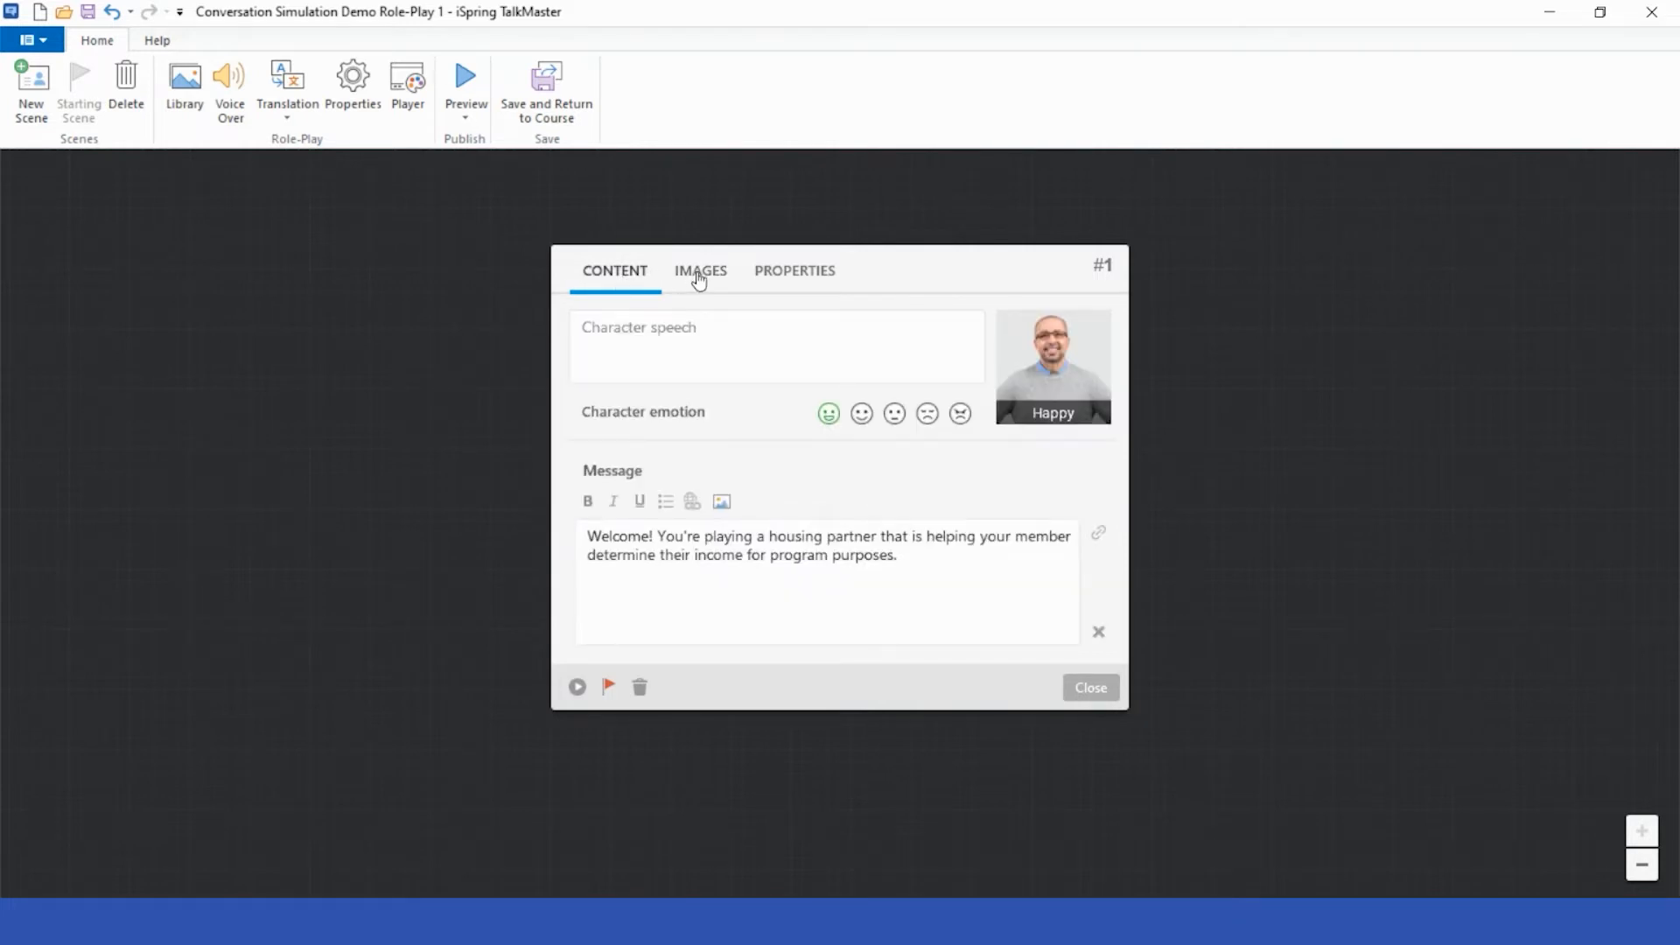
{"action": "left_click", "coordinate": [698, 274]}
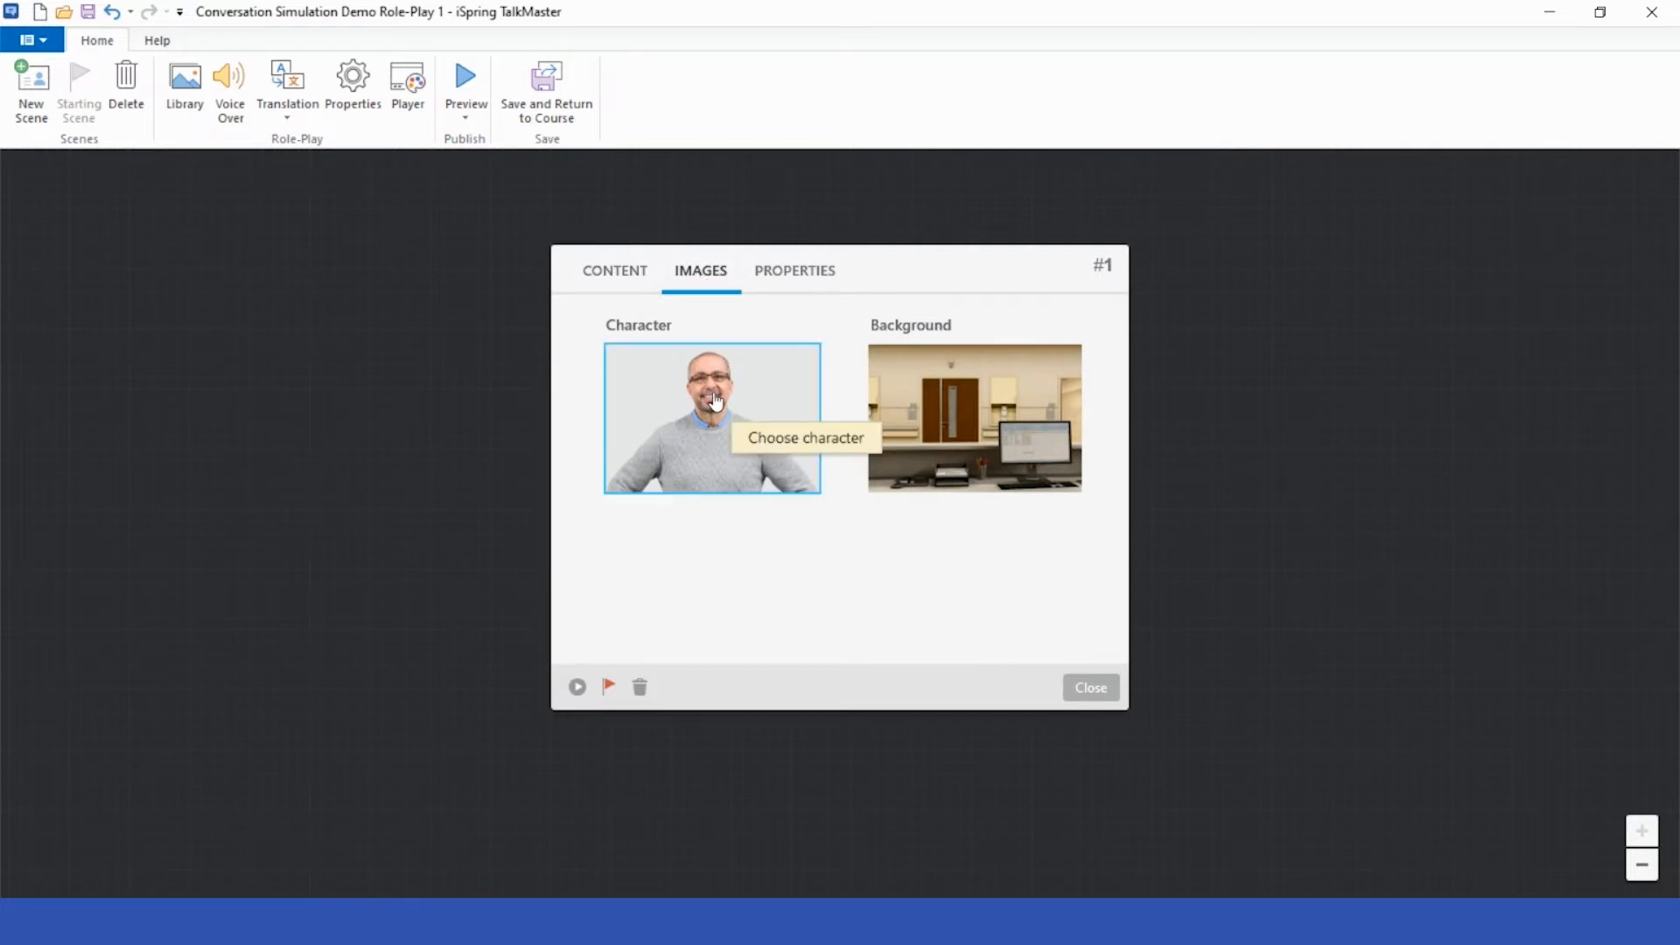
{"action": "left_click", "coordinate": [1091, 689]}
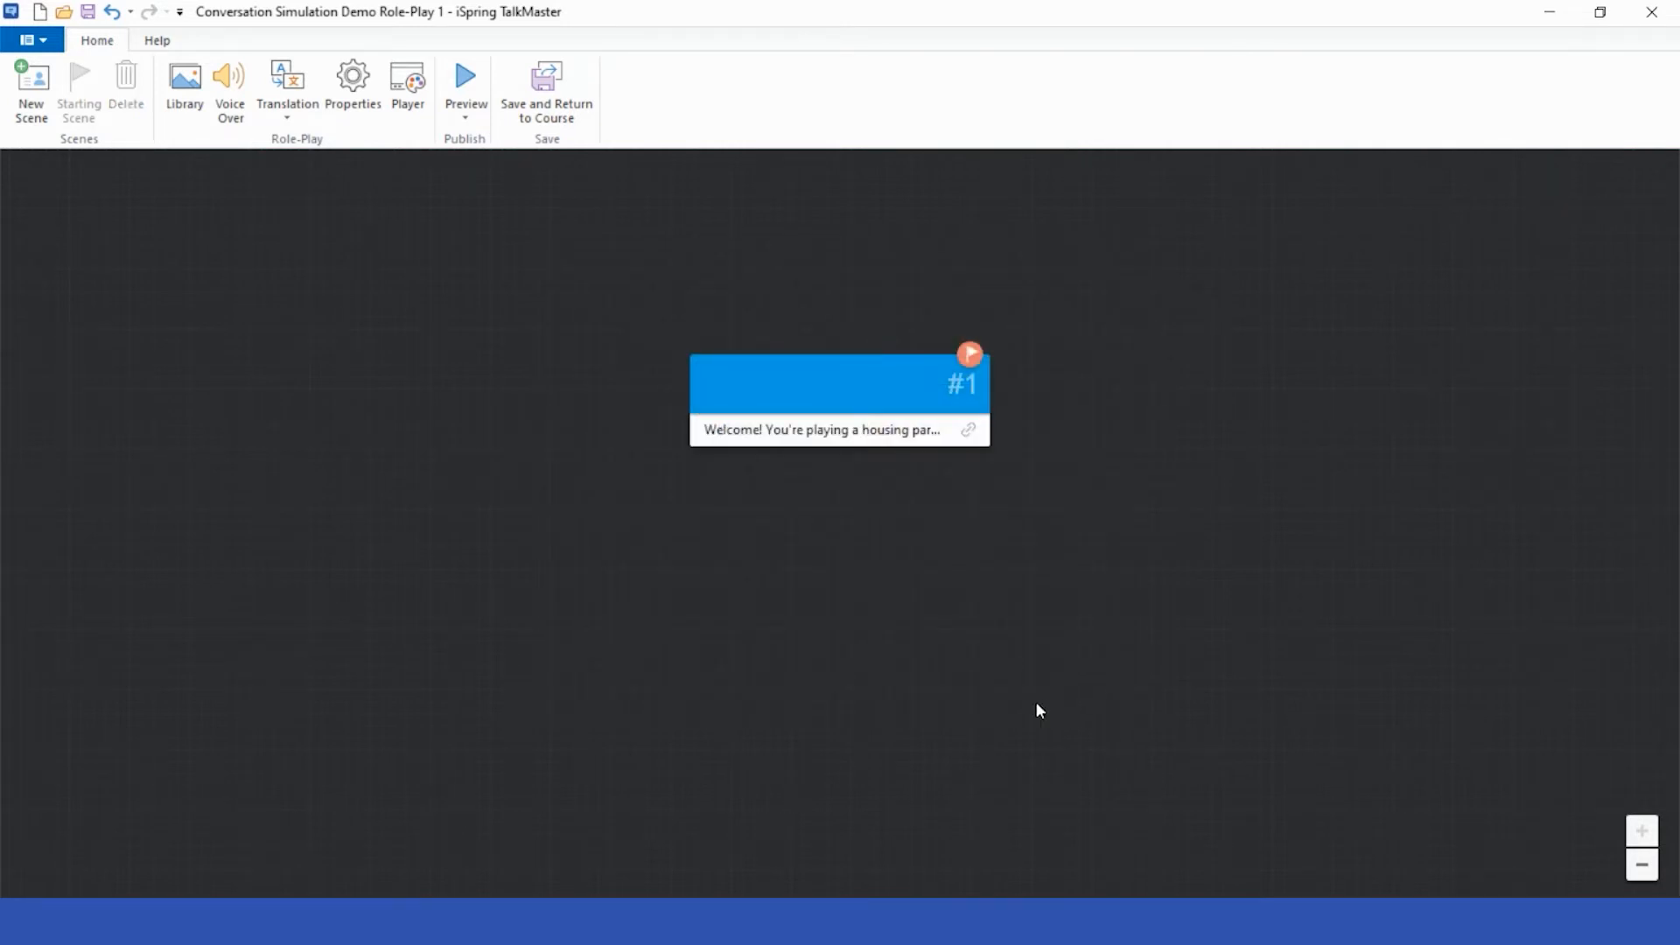
Switch to Word, show the "Simple dialouge tree" and "iSpring Basic Script" documents side by side, and compare their scene structure.
{"action": "mouse_move", "coordinate": [836, 921]}
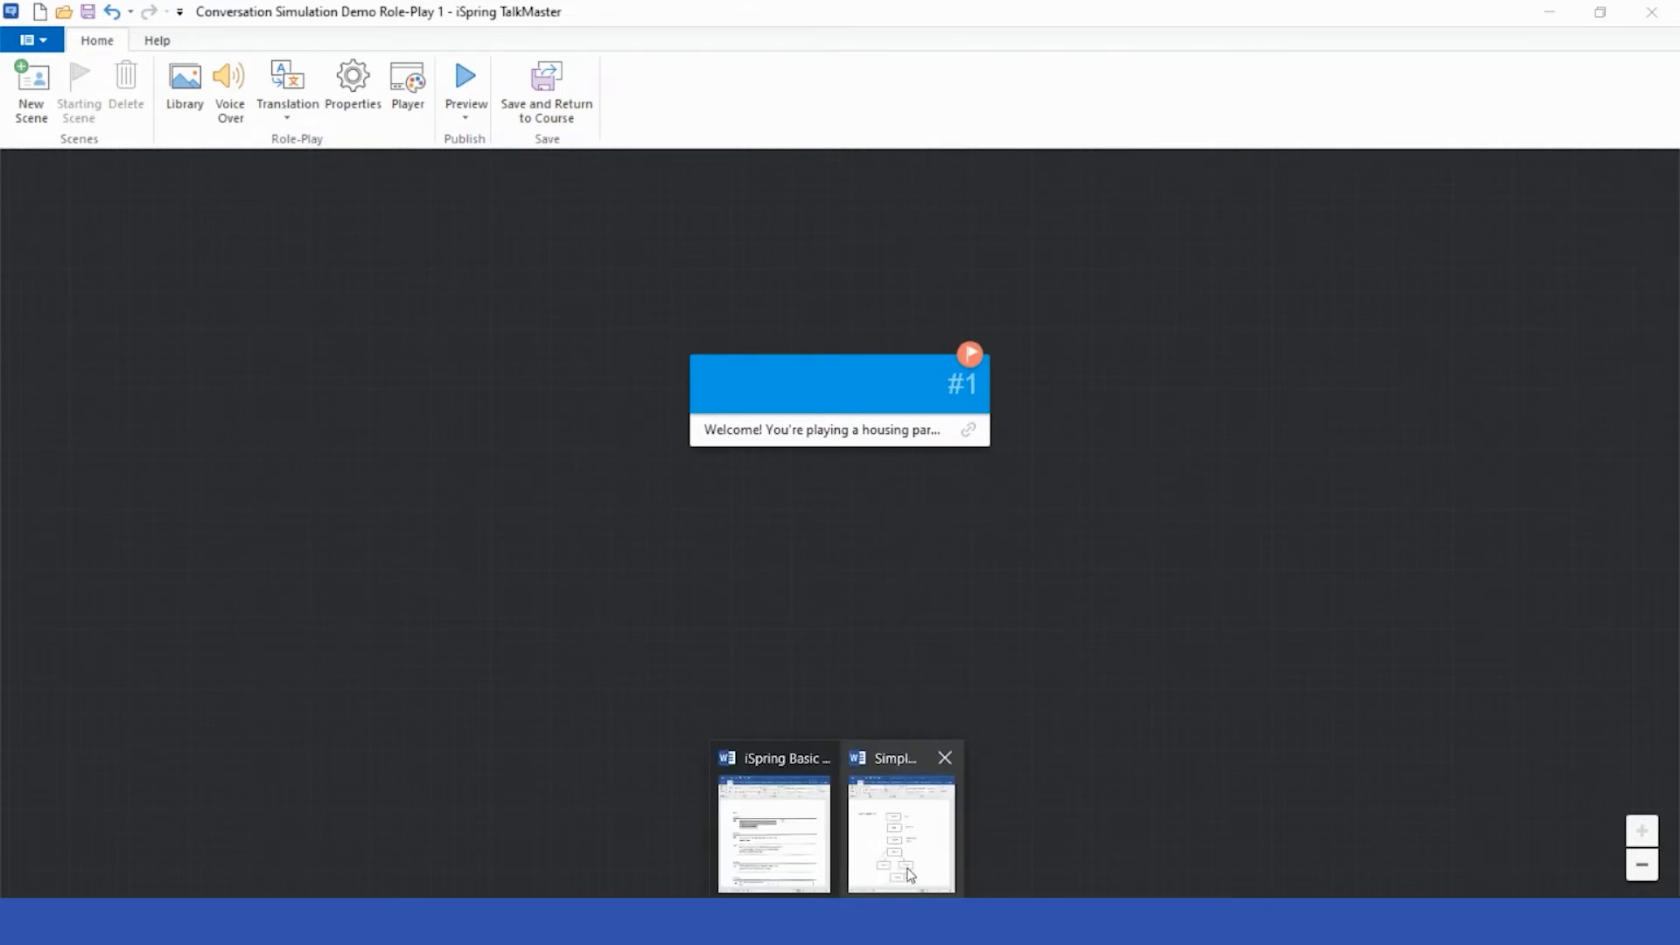
{"action": "left_click", "coordinate": [910, 873]}
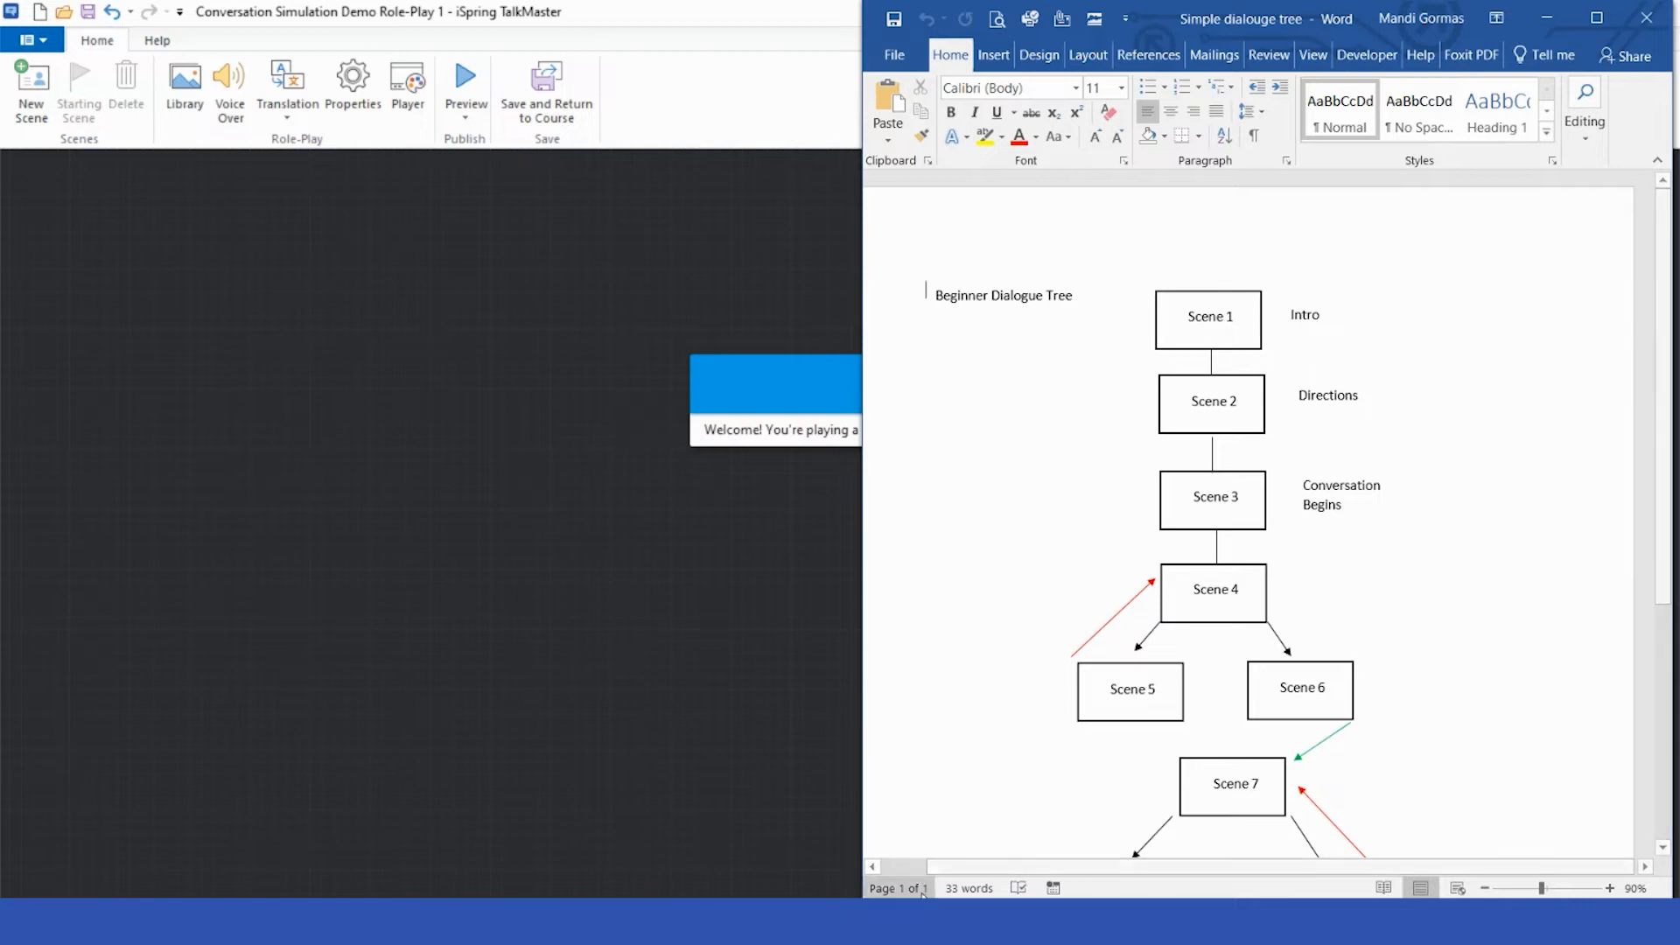
{"action": "mouse_move", "coordinate": [836, 921]}
{"action": "left_click", "coordinate": [781, 864]}
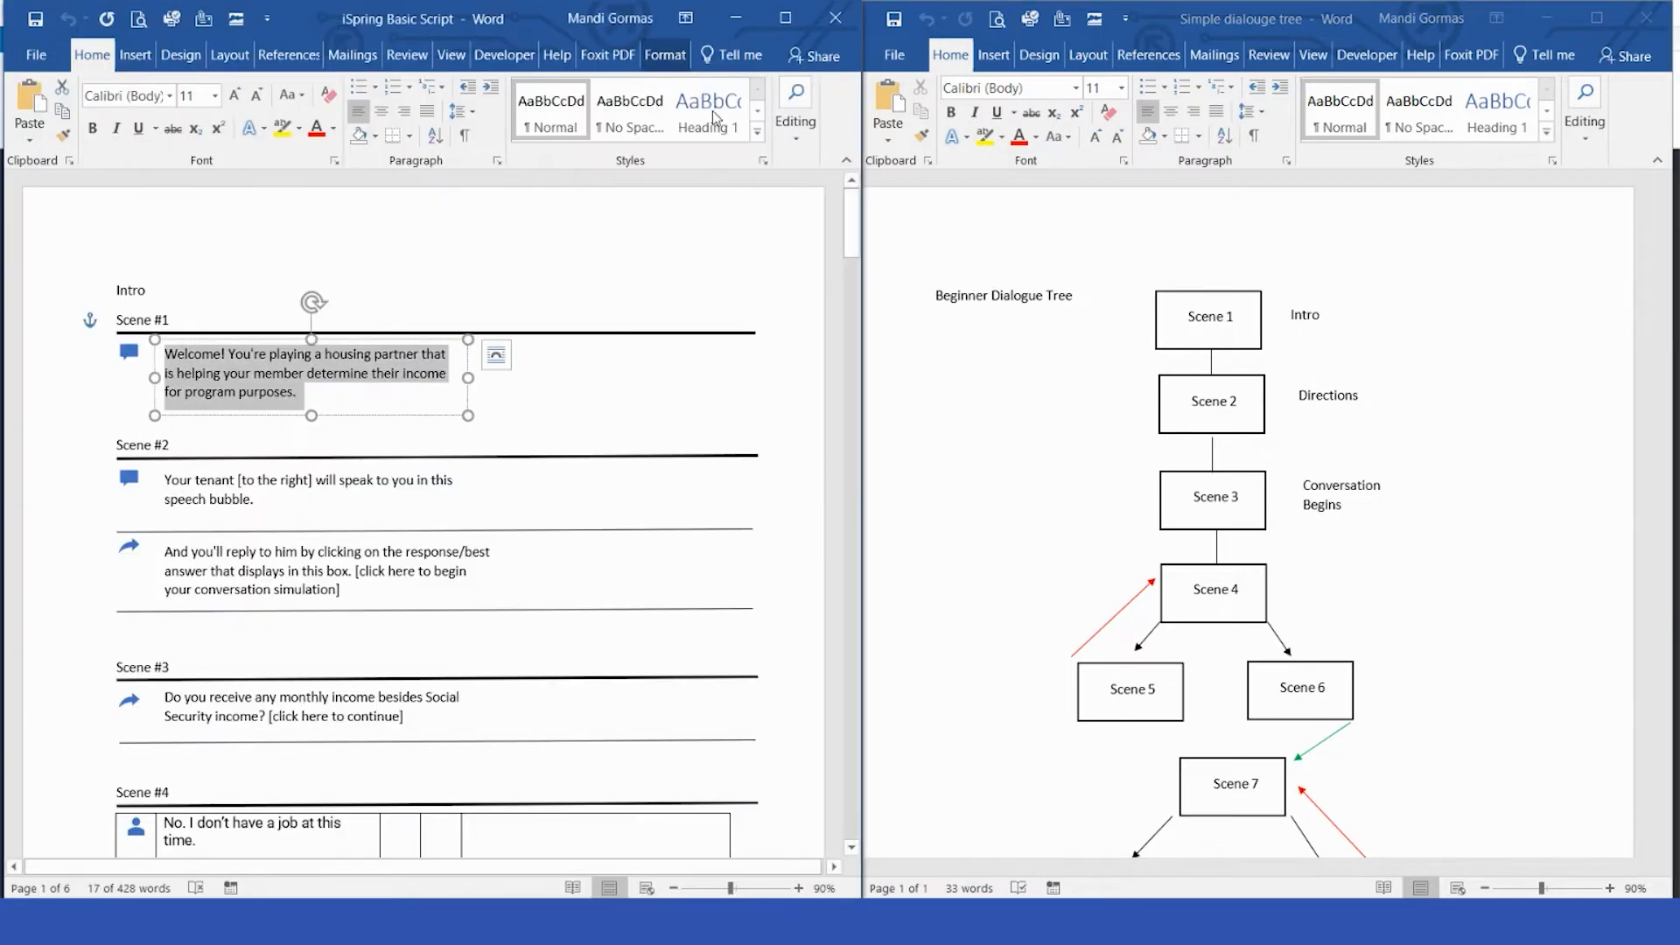
{"action": "left_click", "coordinate": [683, 307]}
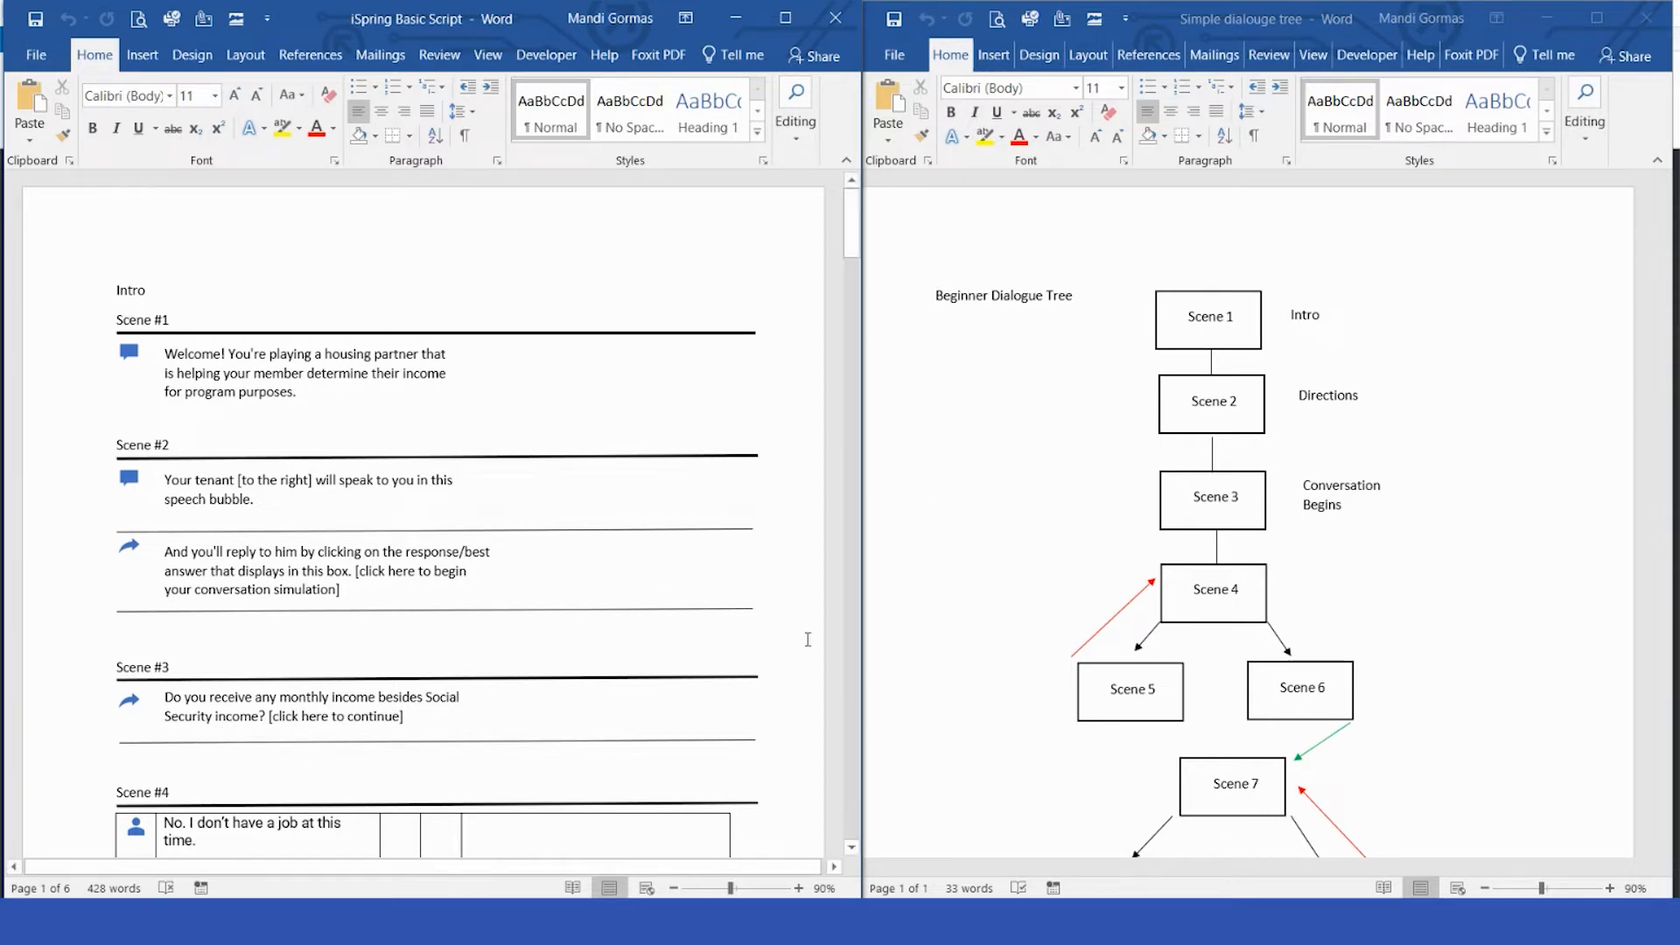
{"action": "scroll", "coordinate": [1490, 559], "scroll_direction": "down", "scroll_amount": 4}
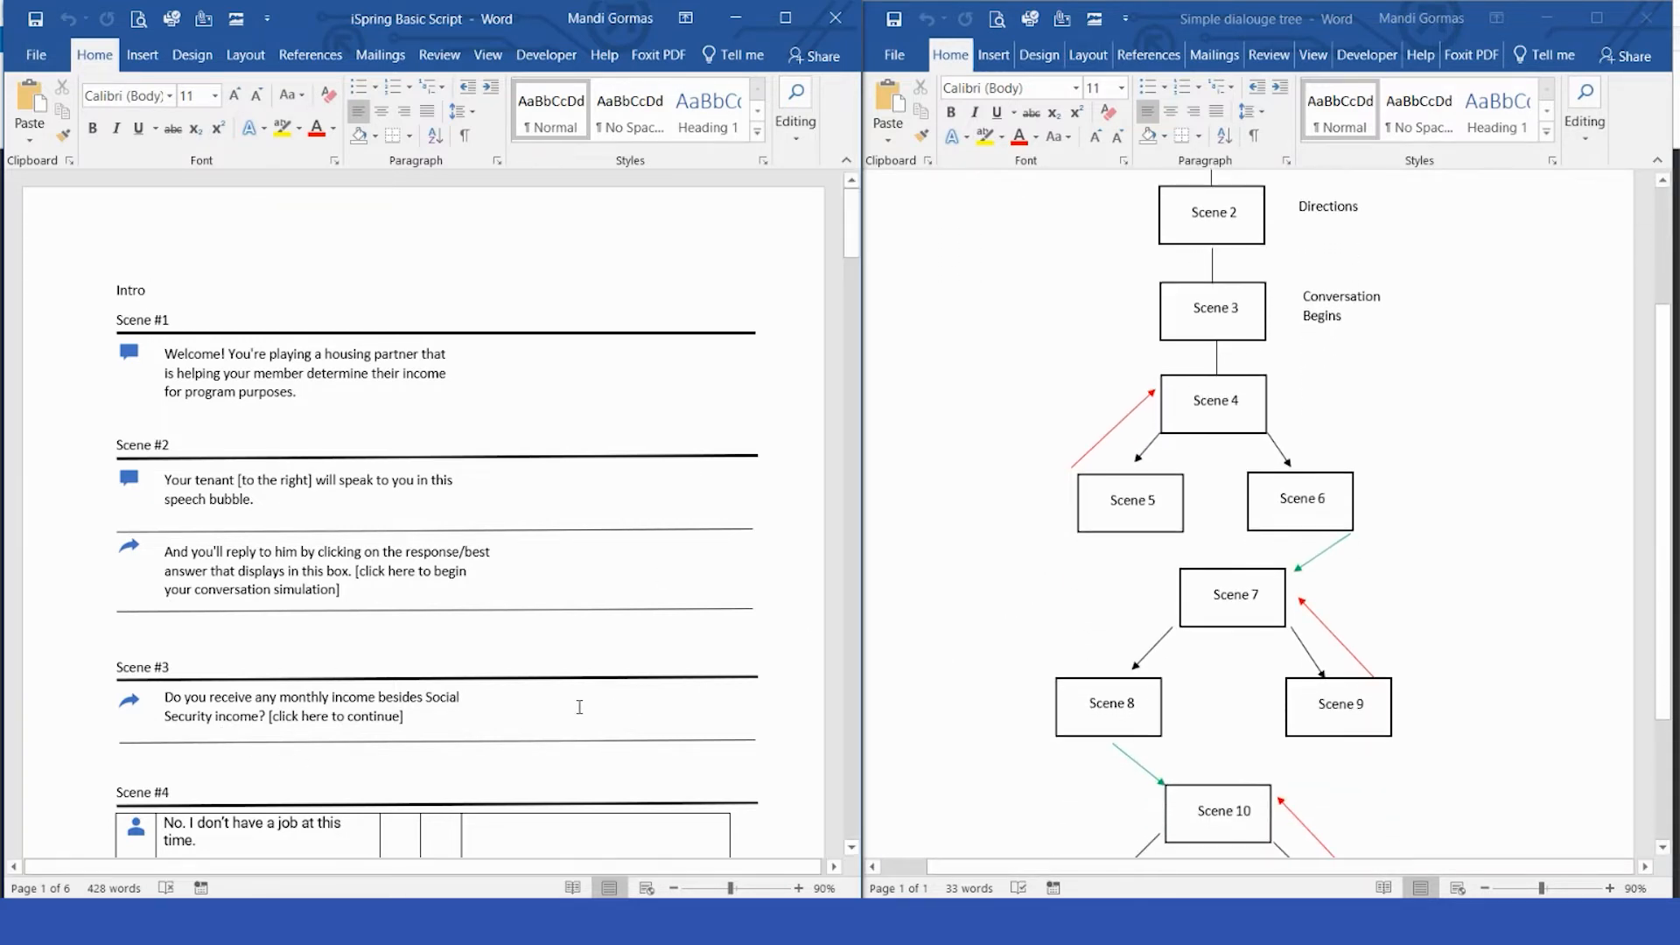
{"action": "scroll", "coordinate": [687, 665], "scroll_direction": "down", "scroll_amount": 3}
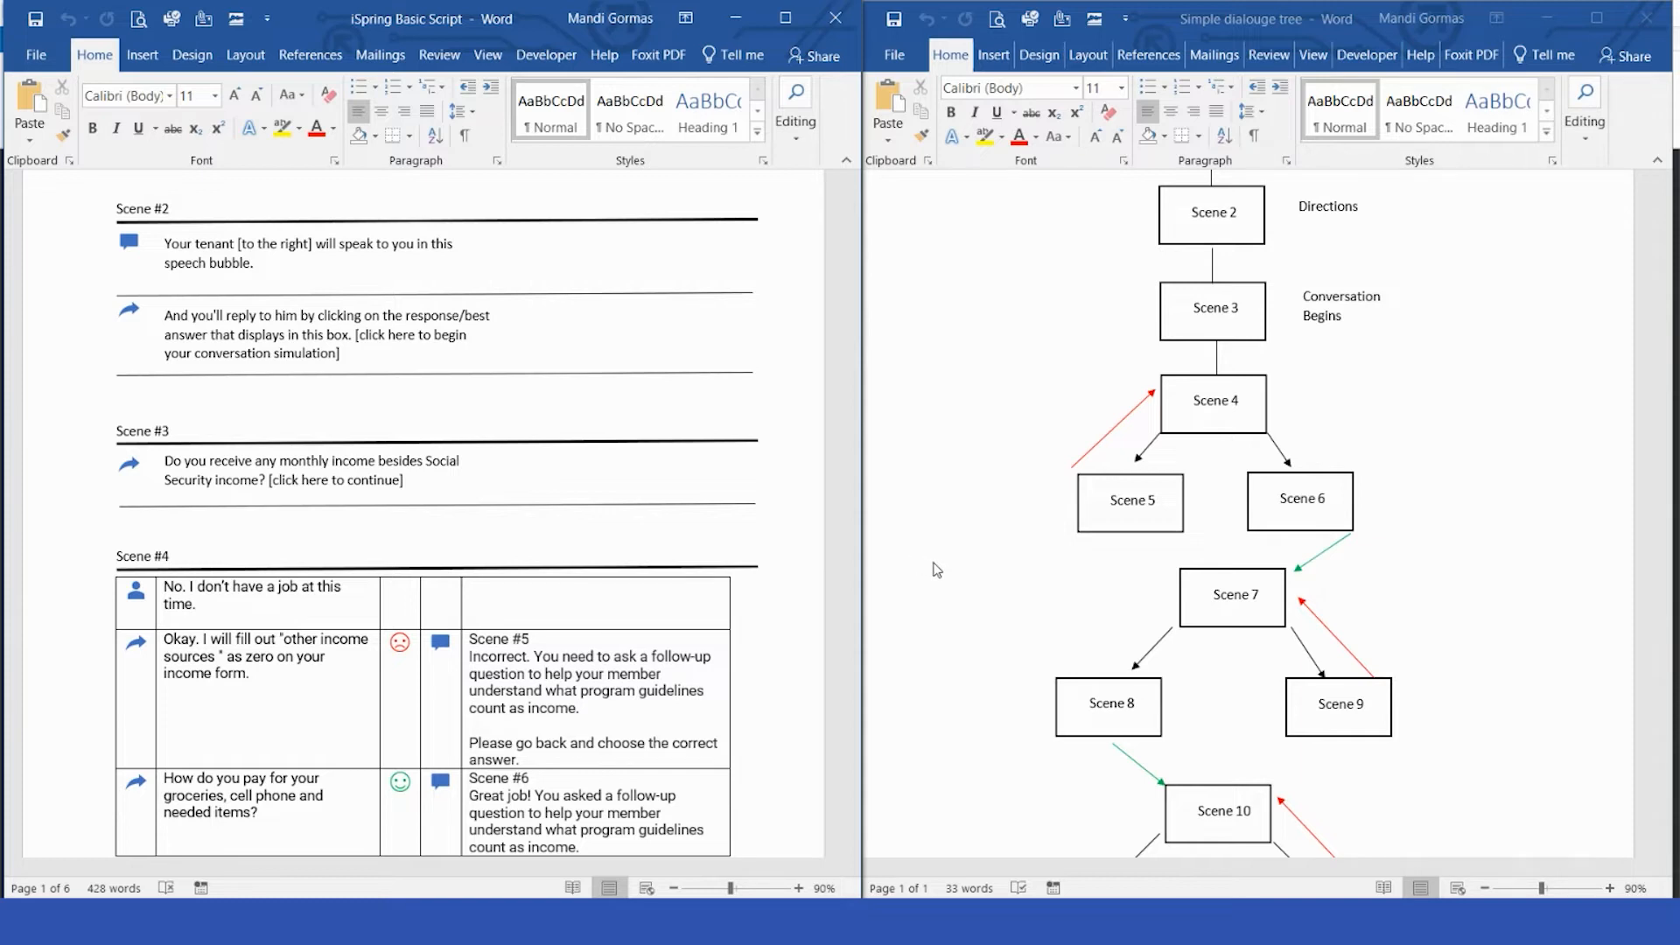
Examine the branching in the dialogue tree beside the script, compare its opening with scene #1 in TalkMaster, and minimize both documents.
{"action": "scroll", "coordinate": [937, 570], "scroll_direction": "down", "scroll_amount": 5}
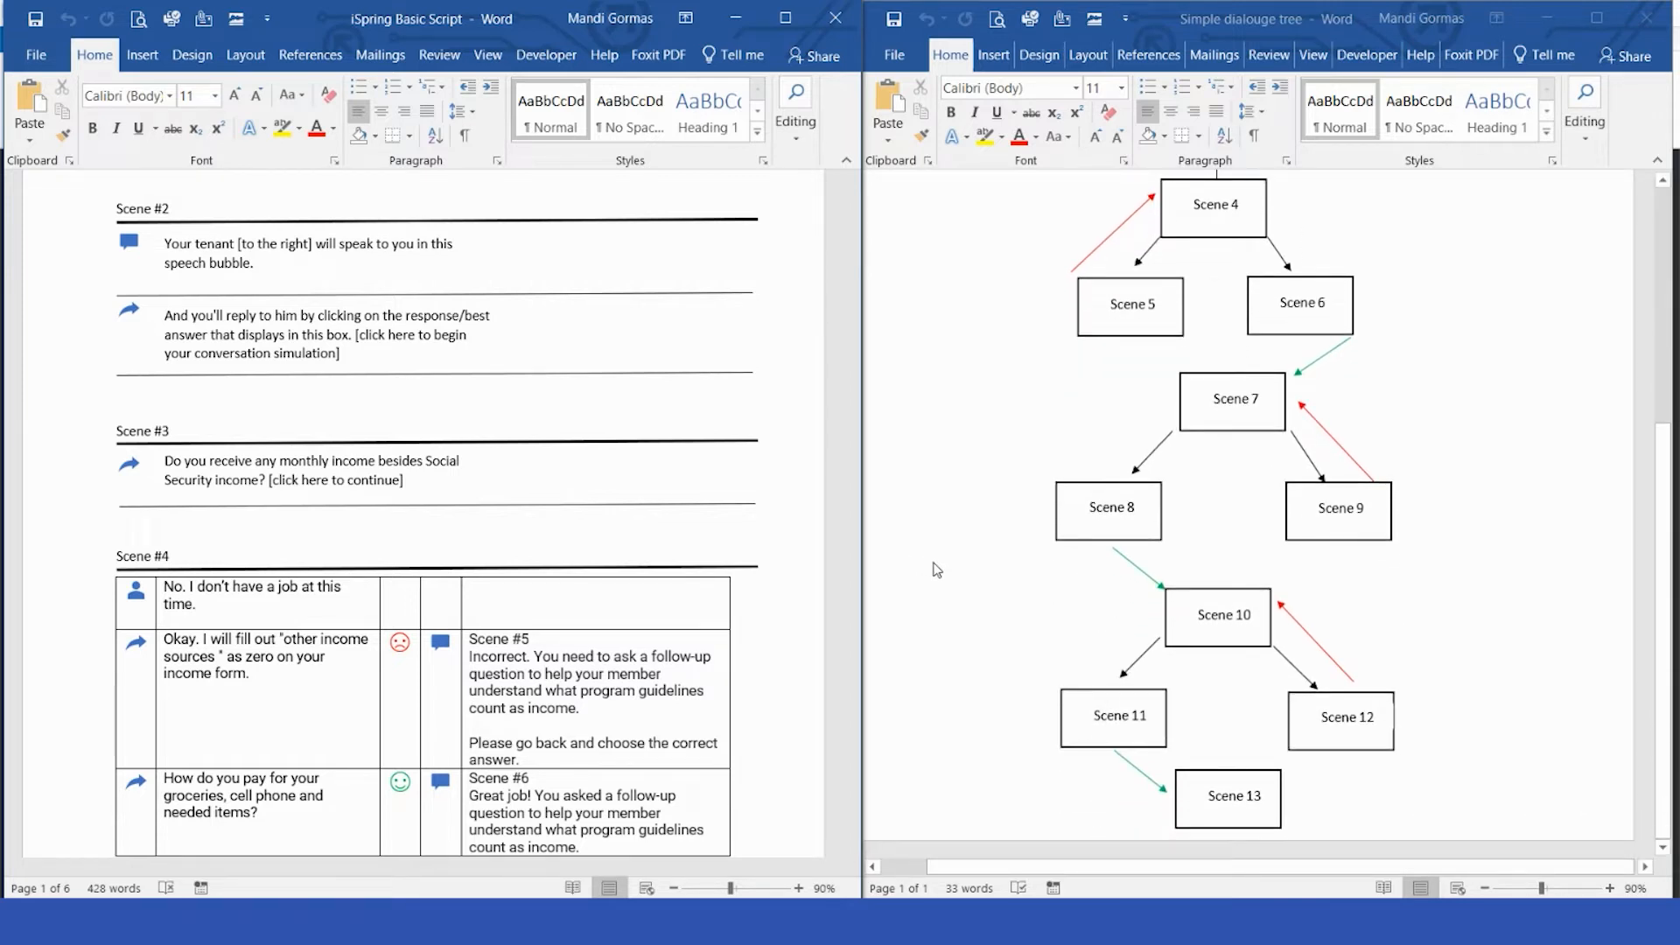
{"action": "scroll", "coordinate": [936, 570], "scroll_direction": "up", "scroll_amount": 5}
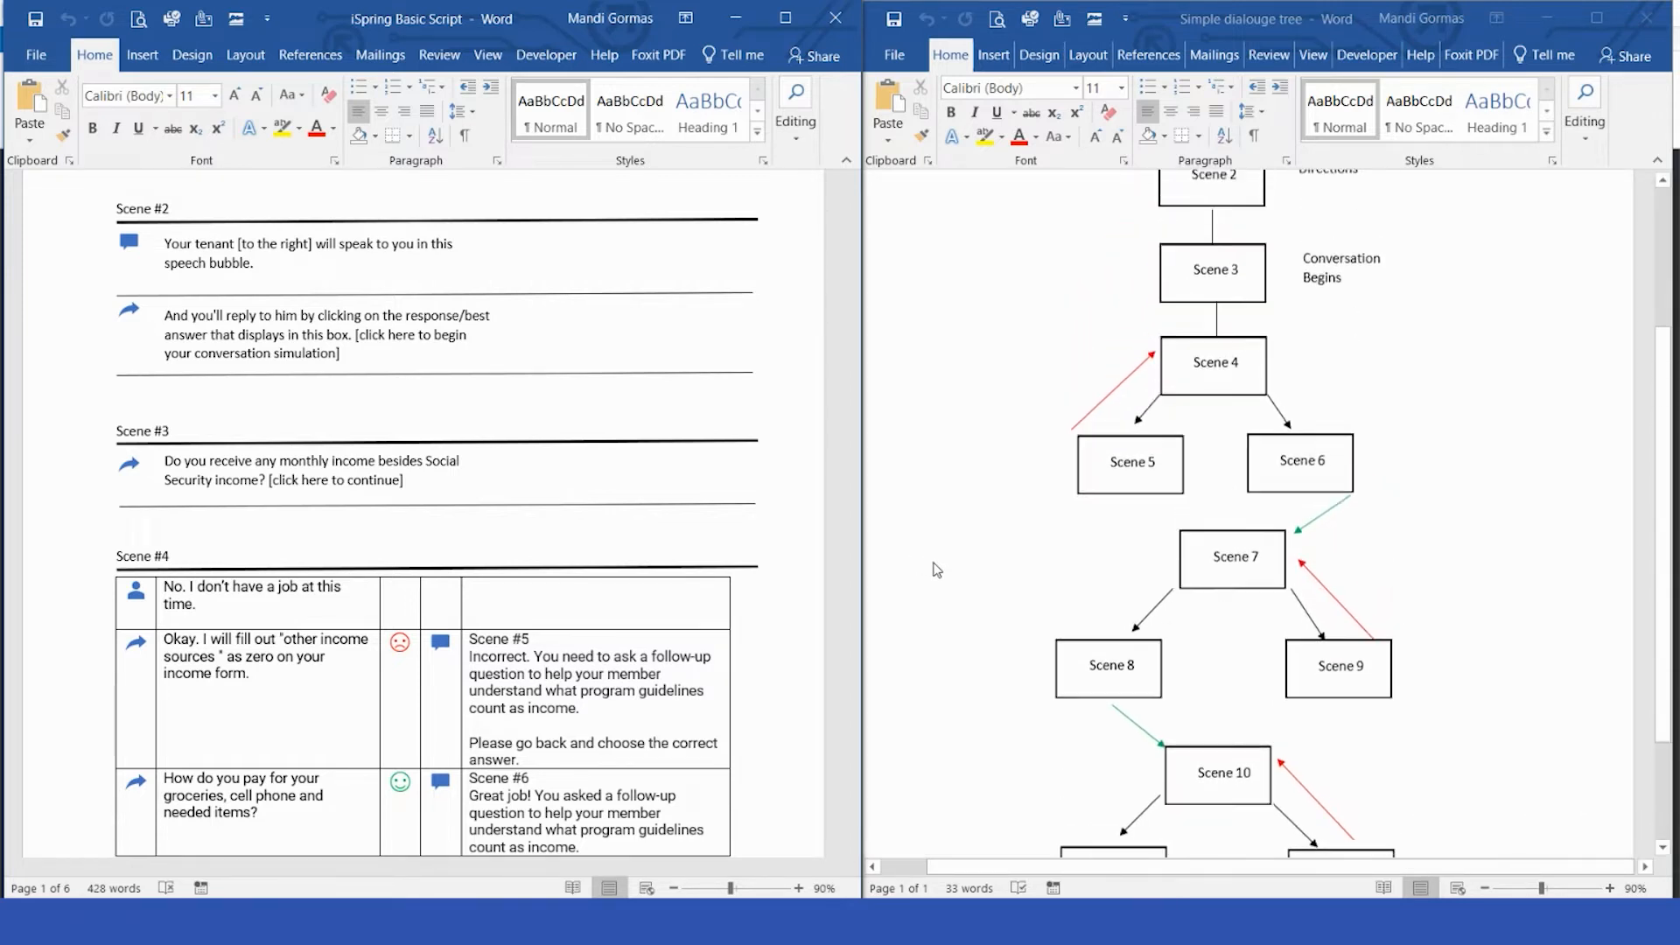
{"action": "left_click", "coordinate": [751, 15]}
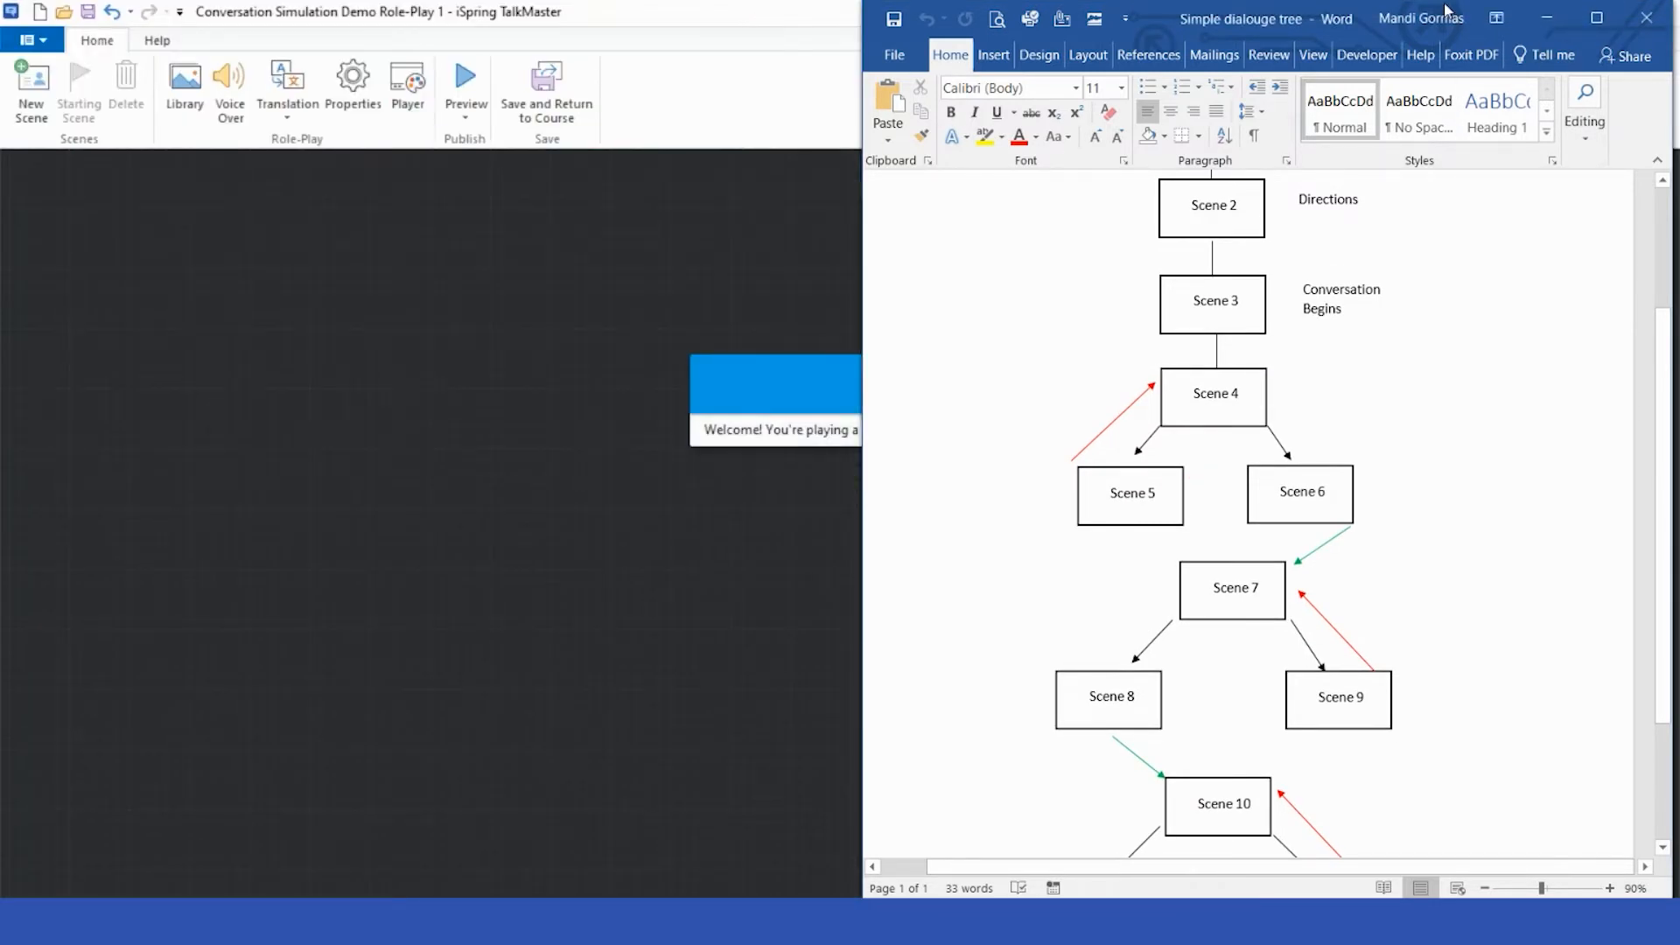
{"action": "left_click_drag", "start_coordinate": [1354, 19], "coordinate": [393, 187]}
{"action": "scroll", "coordinate": [574, 642], "scroll_direction": "up", "scroll_amount": 5}
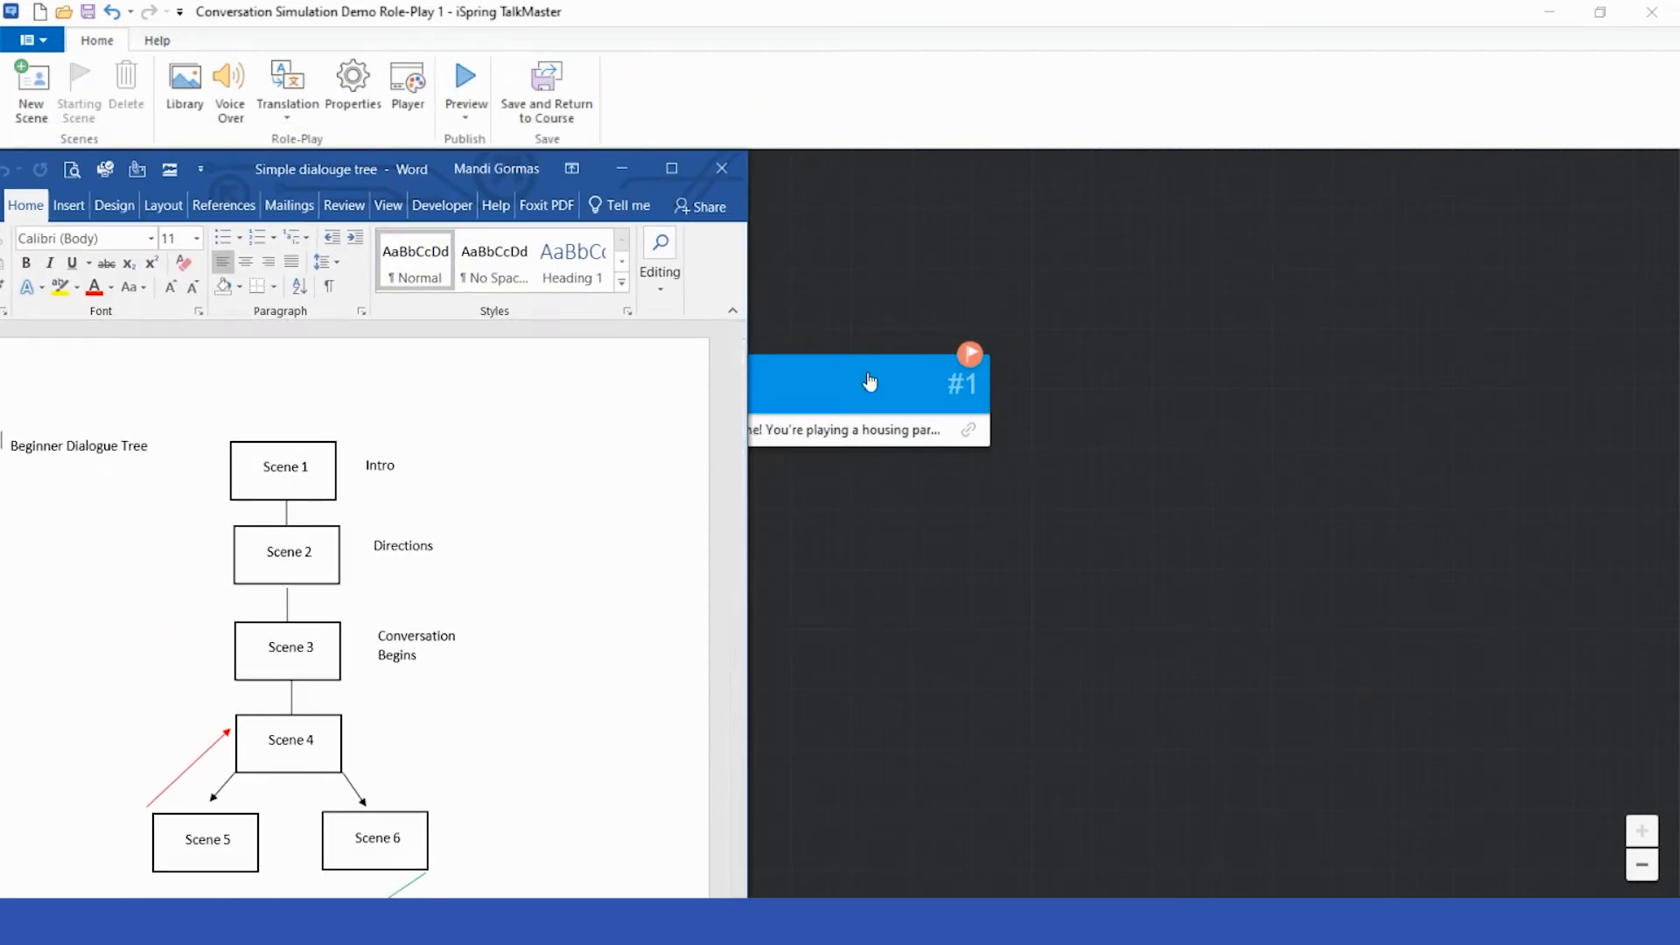
{"action": "left_click", "coordinate": [623, 168]}
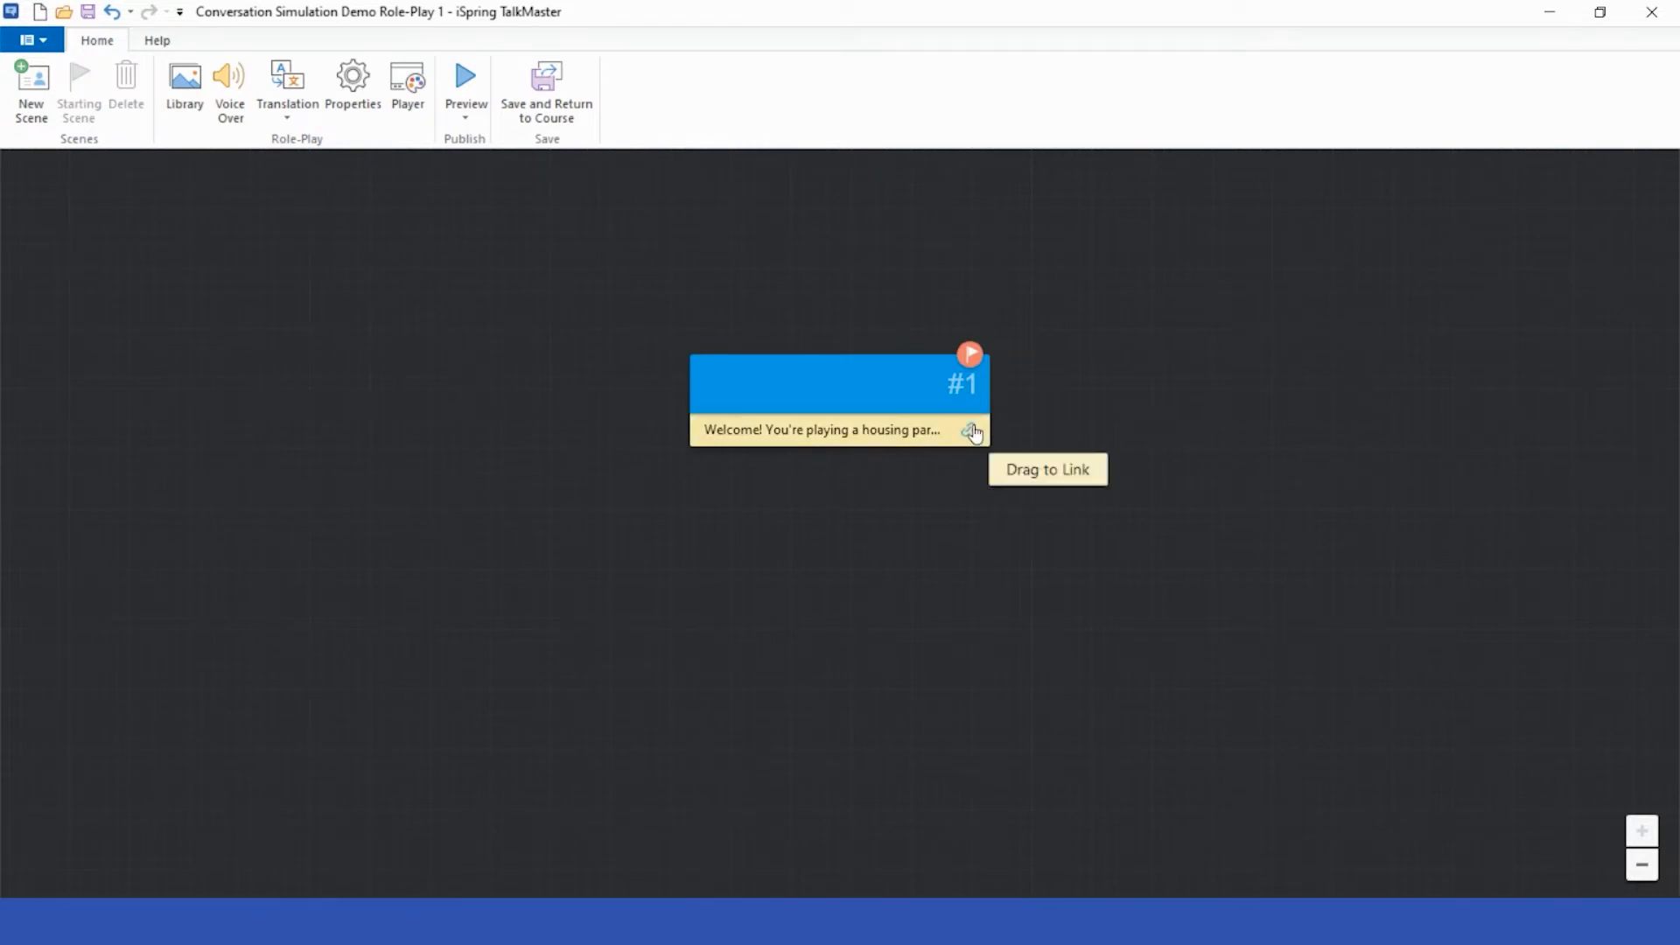
Create scene #2 as a new scene linked from the welcome message of scene #1.
{"action": "left_click_drag", "start_coordinate": [973, 432], "coordinate": [841, 575]}
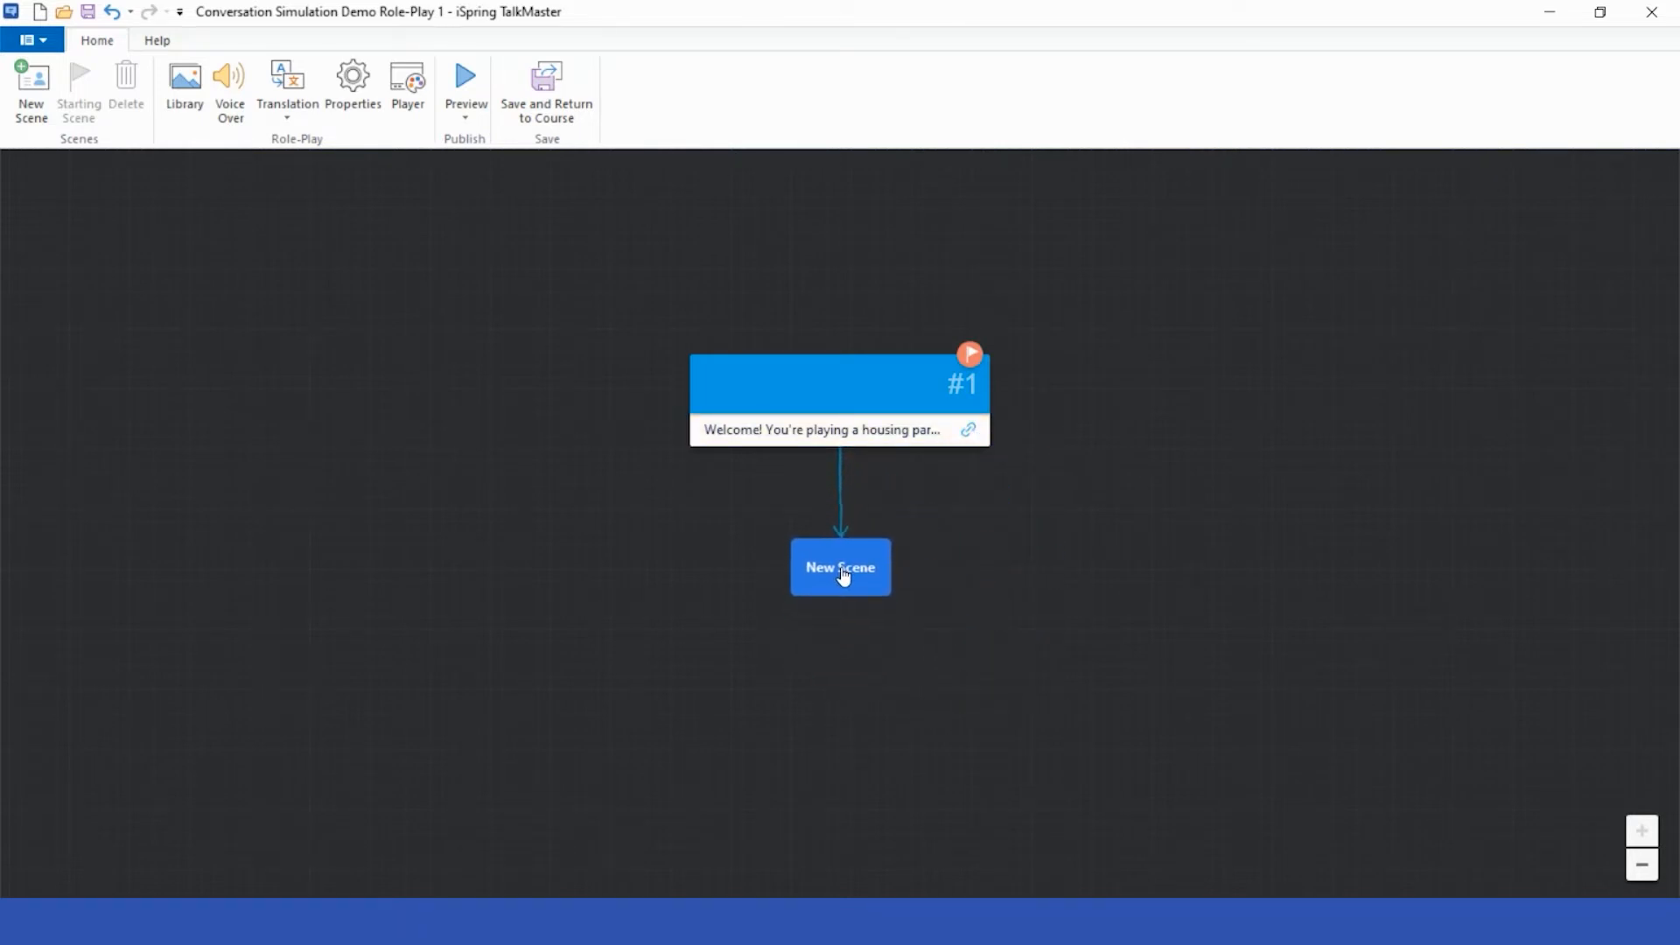
{"action": "left_click", "coordinate": [840, 575]}
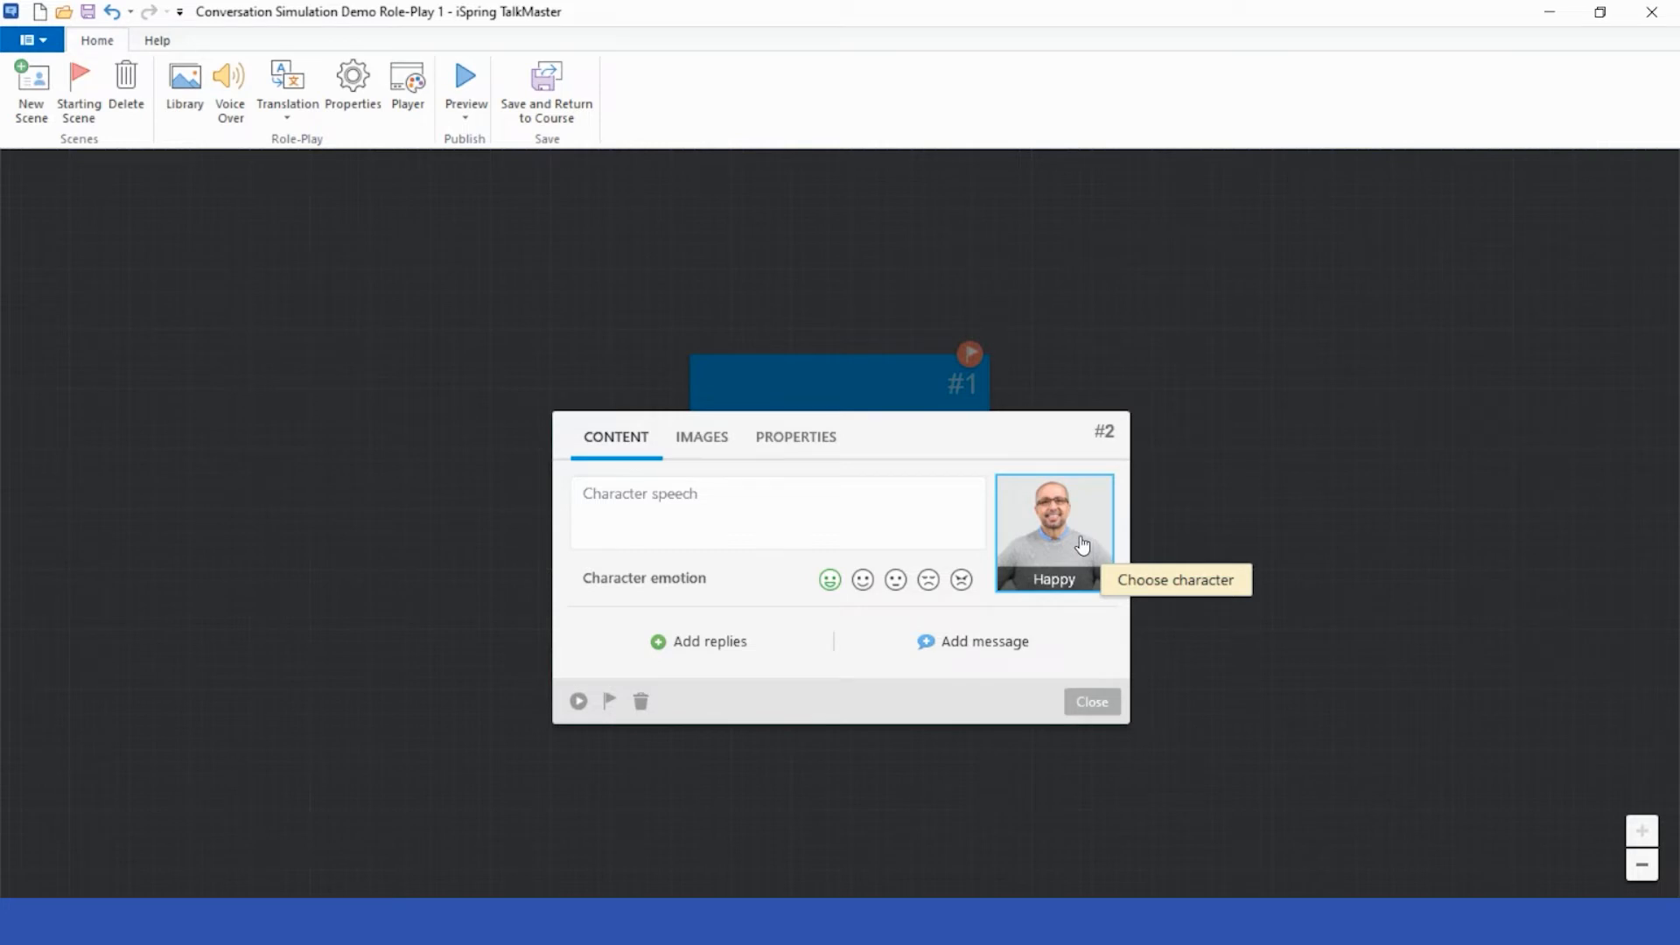
Try out the character emotions in scene #2, including Puzzled and Unhappy, and choose Normal.
{"action": "left_click", "coordinate": [866, 584]}
{"action": "left_click", "coordinate": [889, 587]}
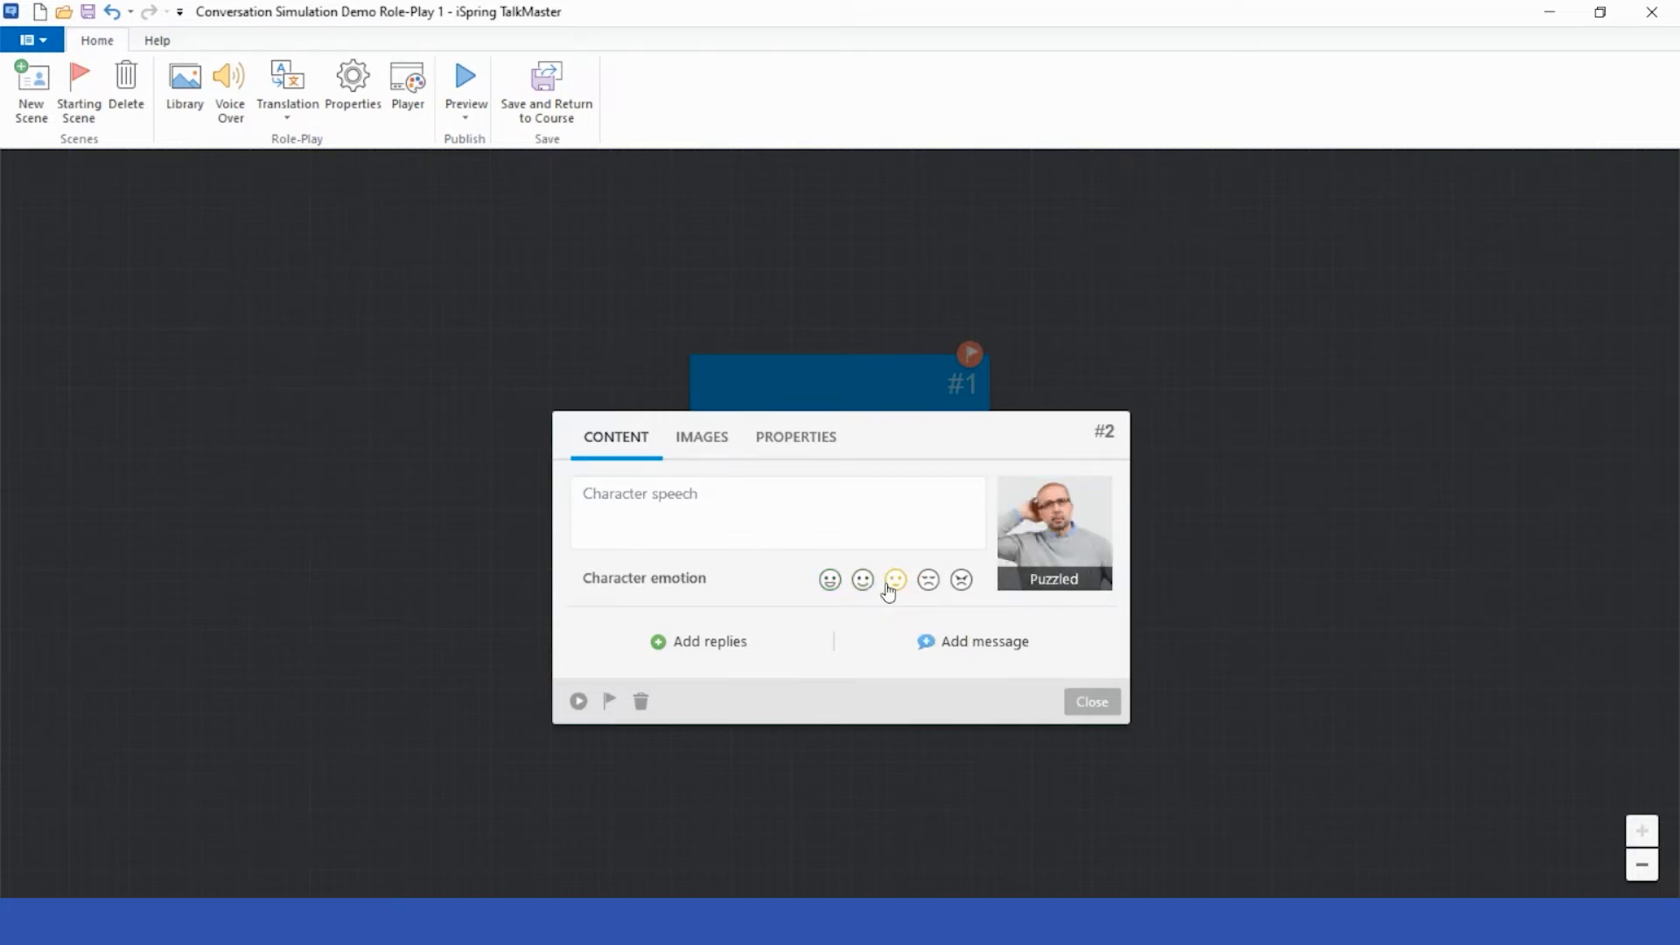
{"action": "left_click", "coordinate": [931, 588]}
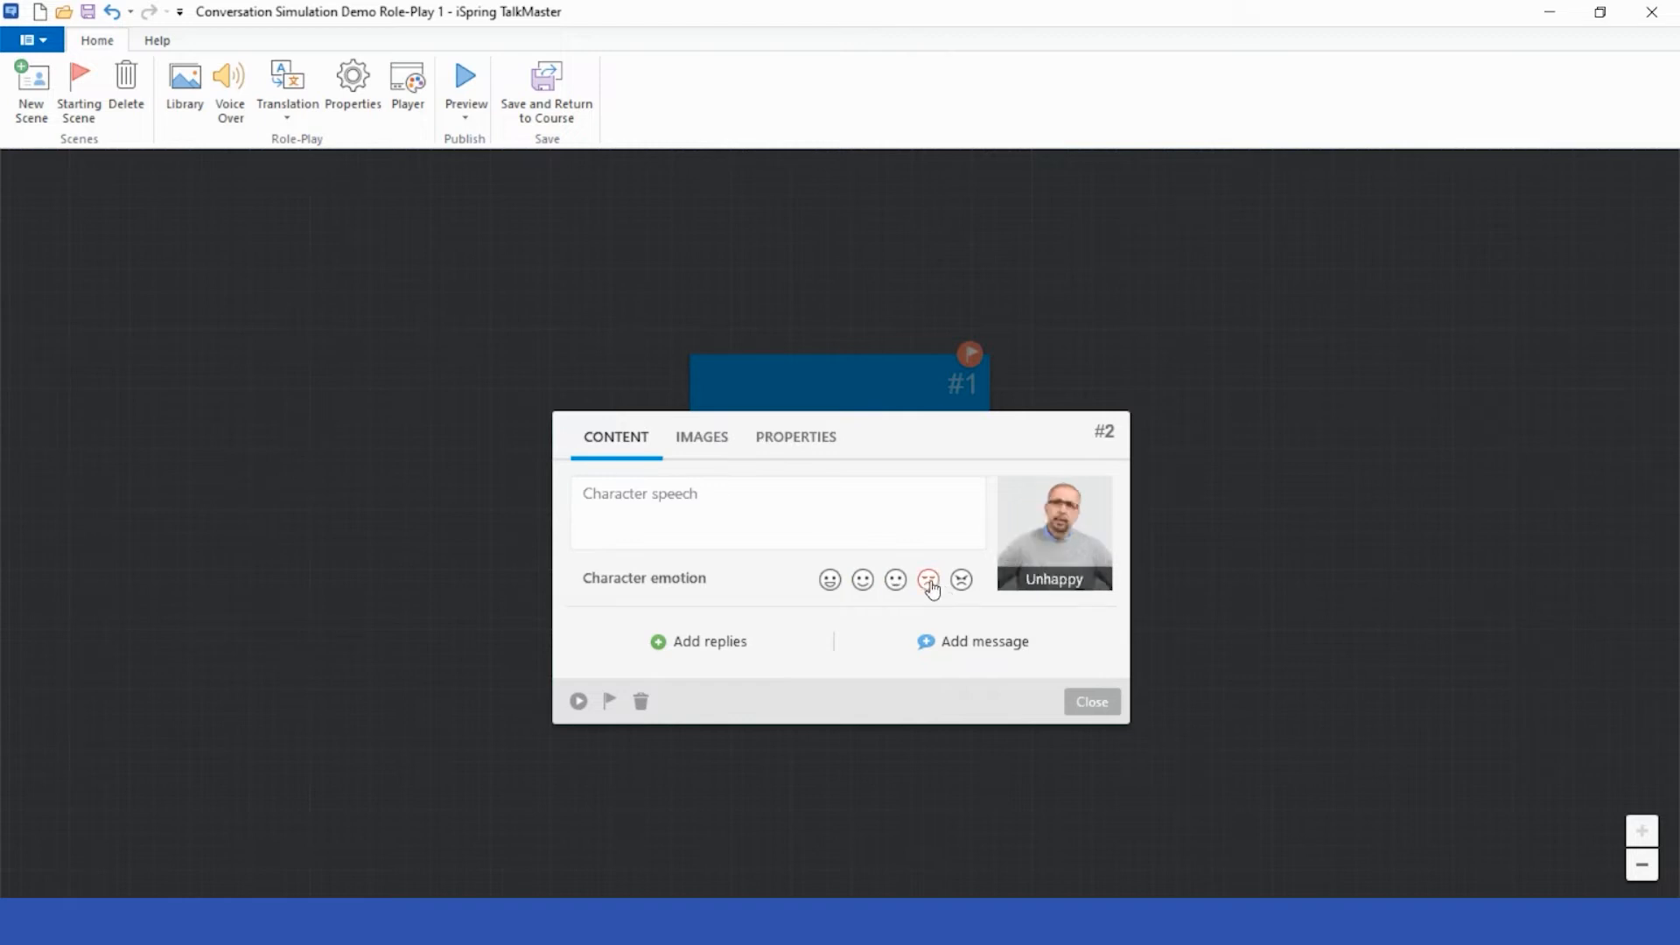
{"action": "left_click", "coordinate": [964, 584]}
{"action": "left_click", "coordinate": [897, 581]}
{"action": "left_click", "coordinate": [865, 583]}
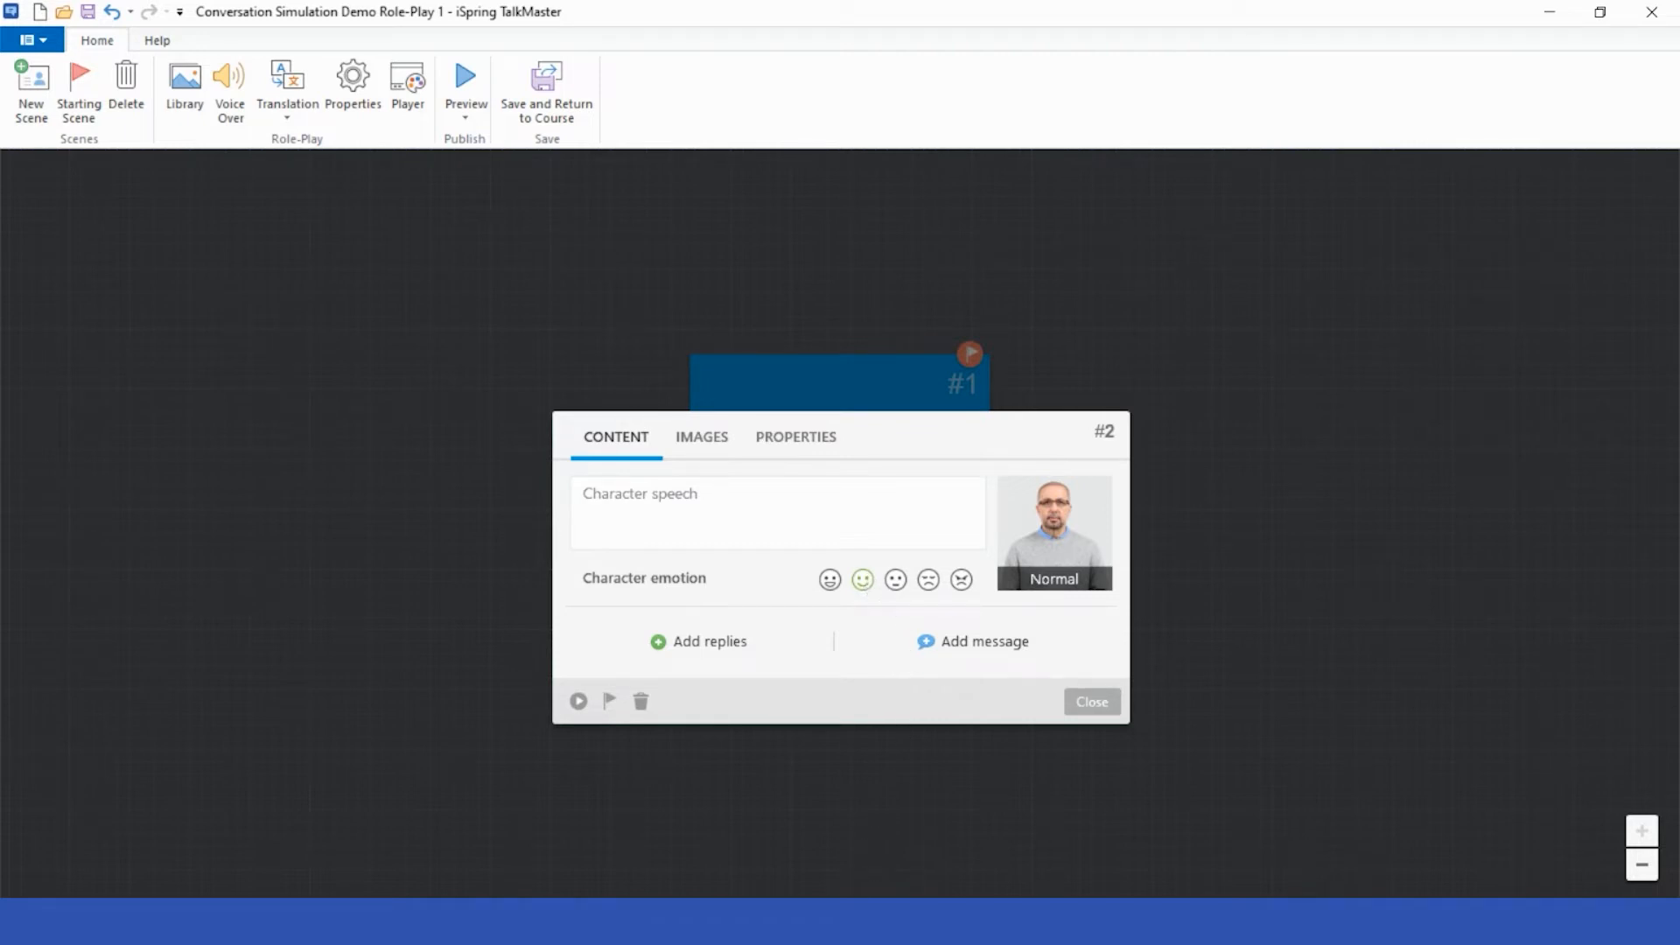
Copy "Your tenant [to the right] will speak to you in this speech bubble." from the Word script into scene #2's character speech.
{"action": "mouse_move", "coordinate": [837, 921]}
{"action": "left_click", "coordinate": [795, 871]}
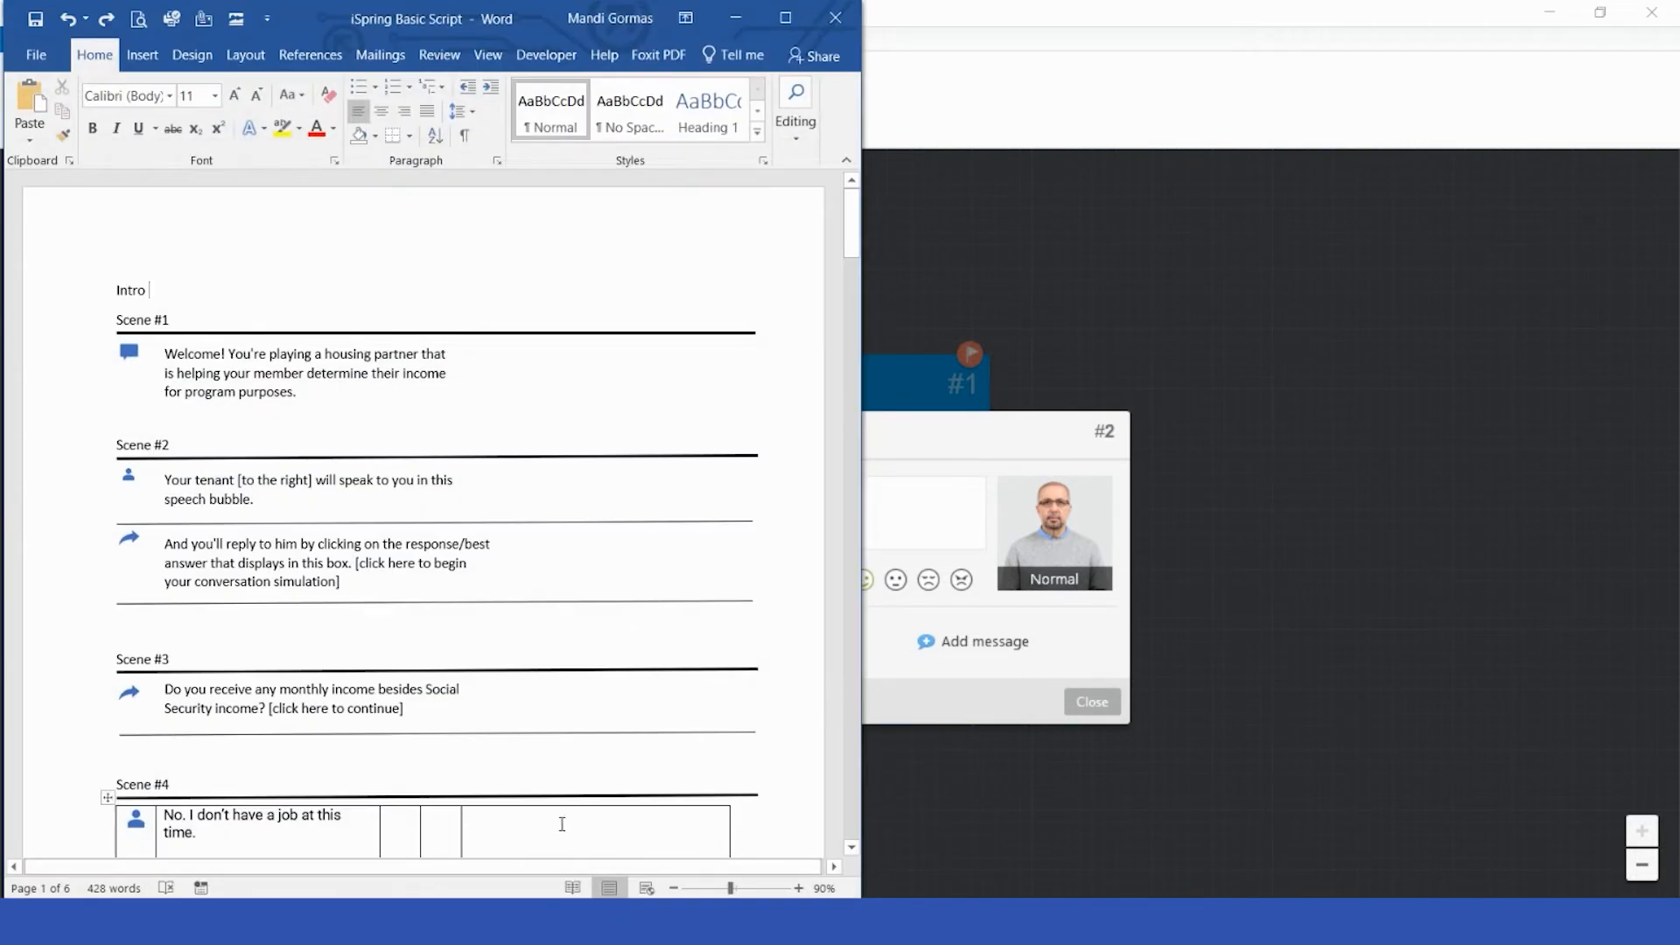
{"action": "left_click", "coordinate": [320, 501]}
{"action": "left_click_drag", "start_coordinate": [282, 499], "coordinate": [180, 484]}
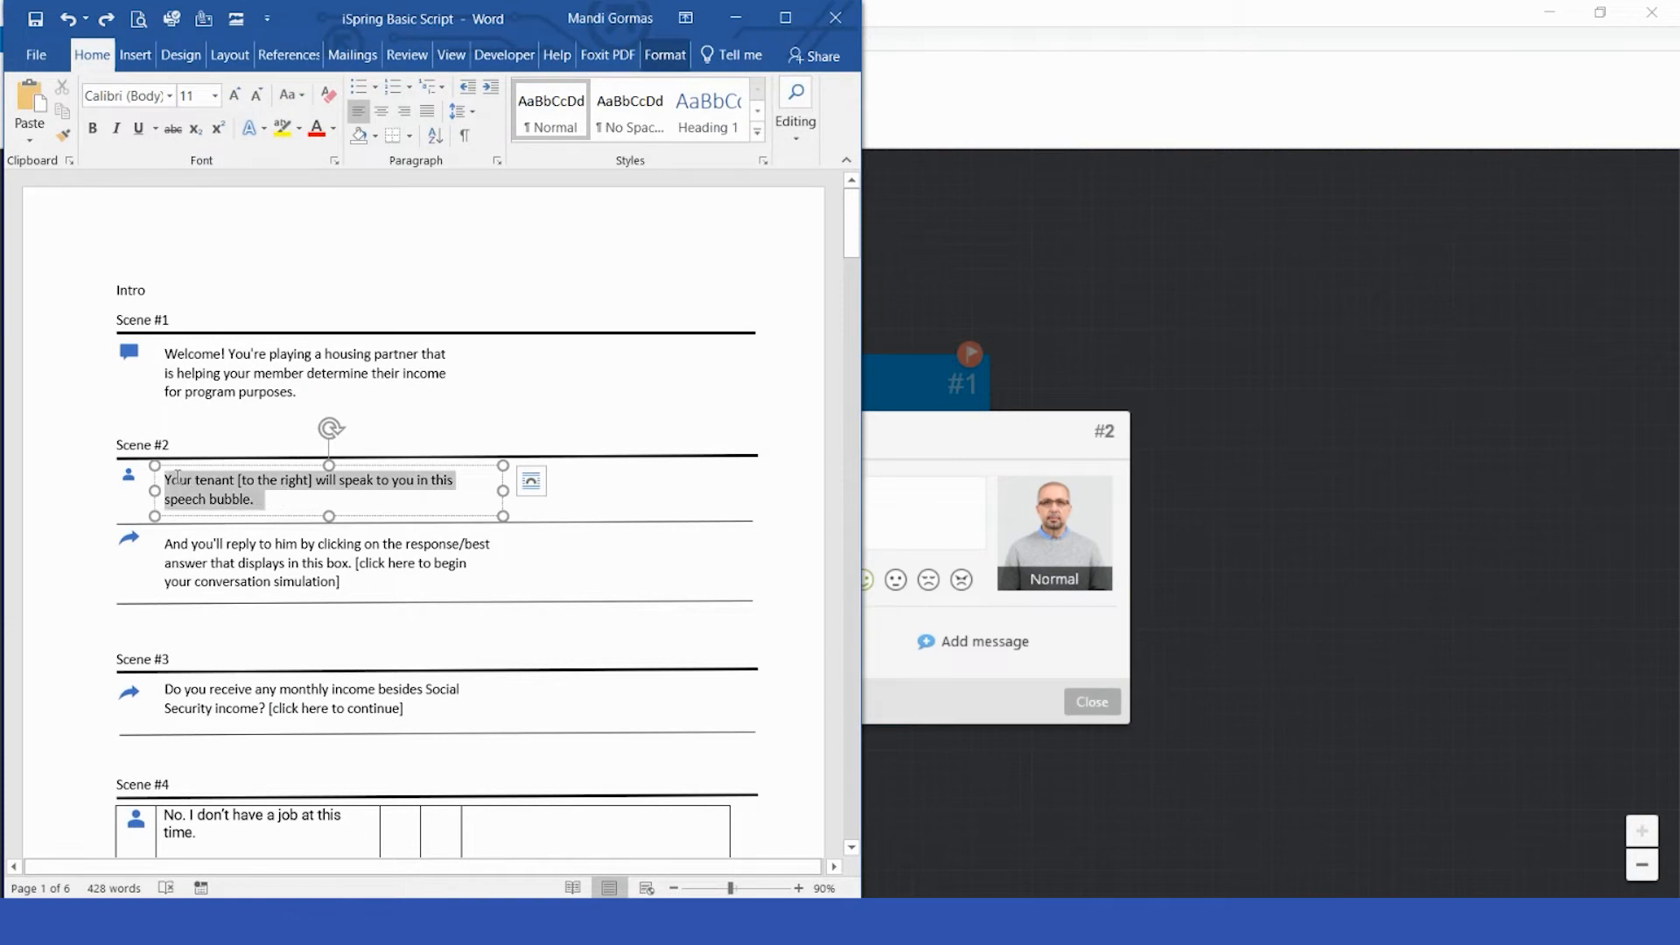
{"action": "key", "text": "ctrl+c"}
{"action": "key", "text": "alt+Tab"}
{"action": "left_click", "coordinate": [766, 532]}
{"action": "key", "text": "ctrl+v"}
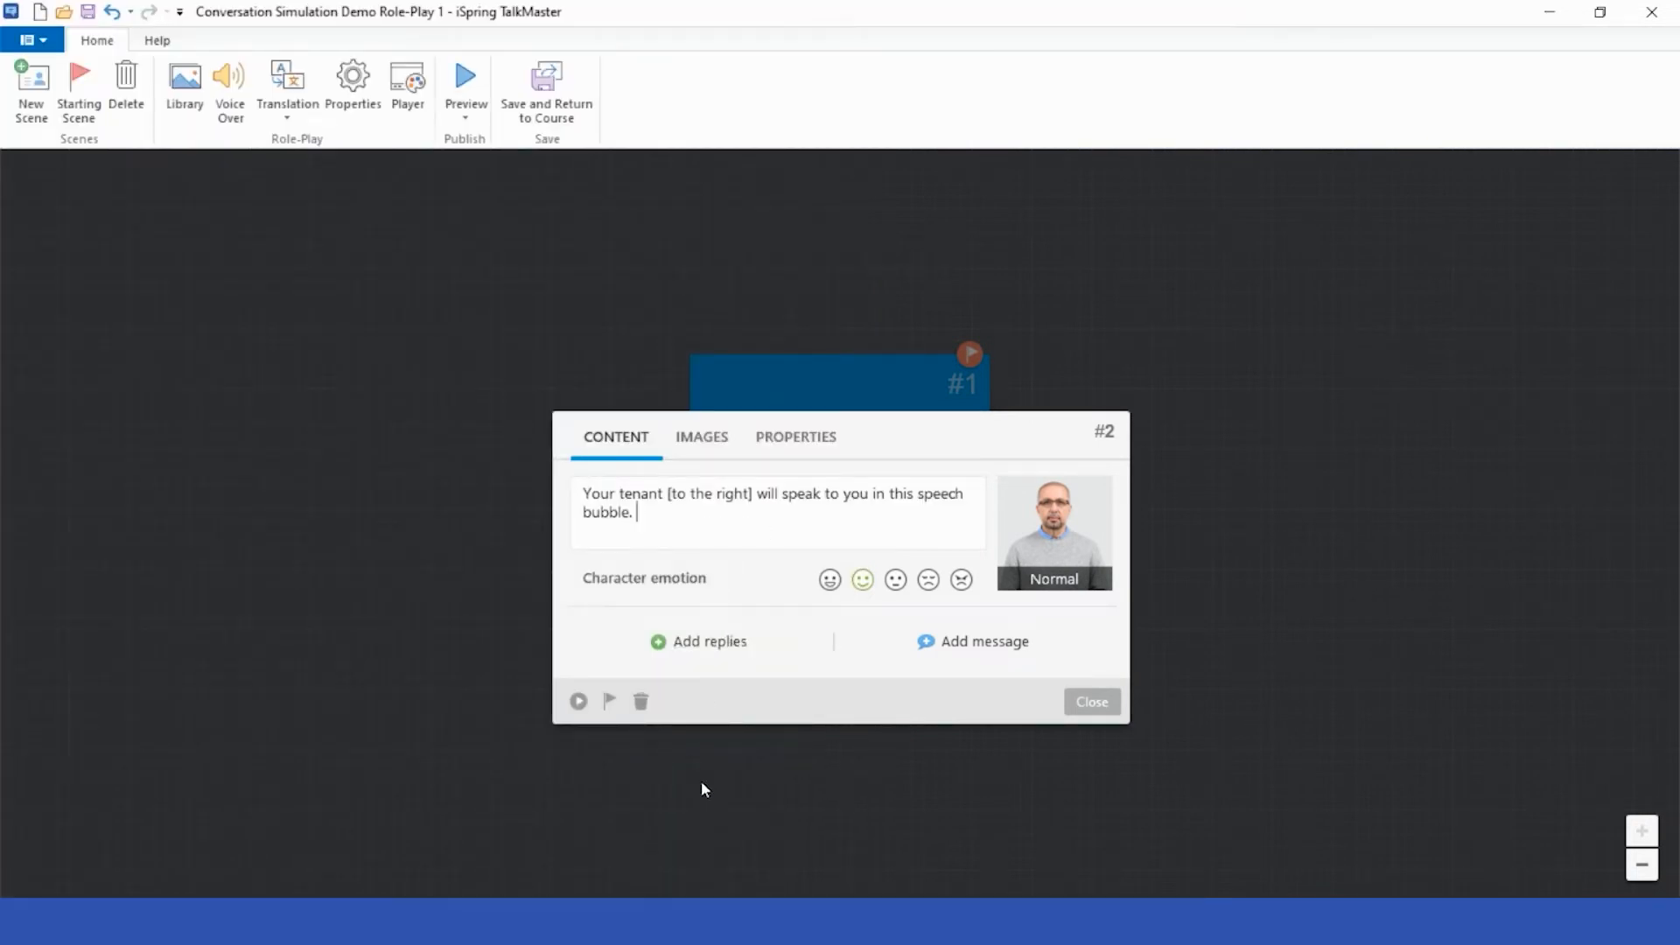
Add the script's "And you'll reply to him by clicking on the response/best answer" text as scene #2's reply, set Happy, and close the scene.
{"action": "mouse_move", "coordinate": [836, 924]}
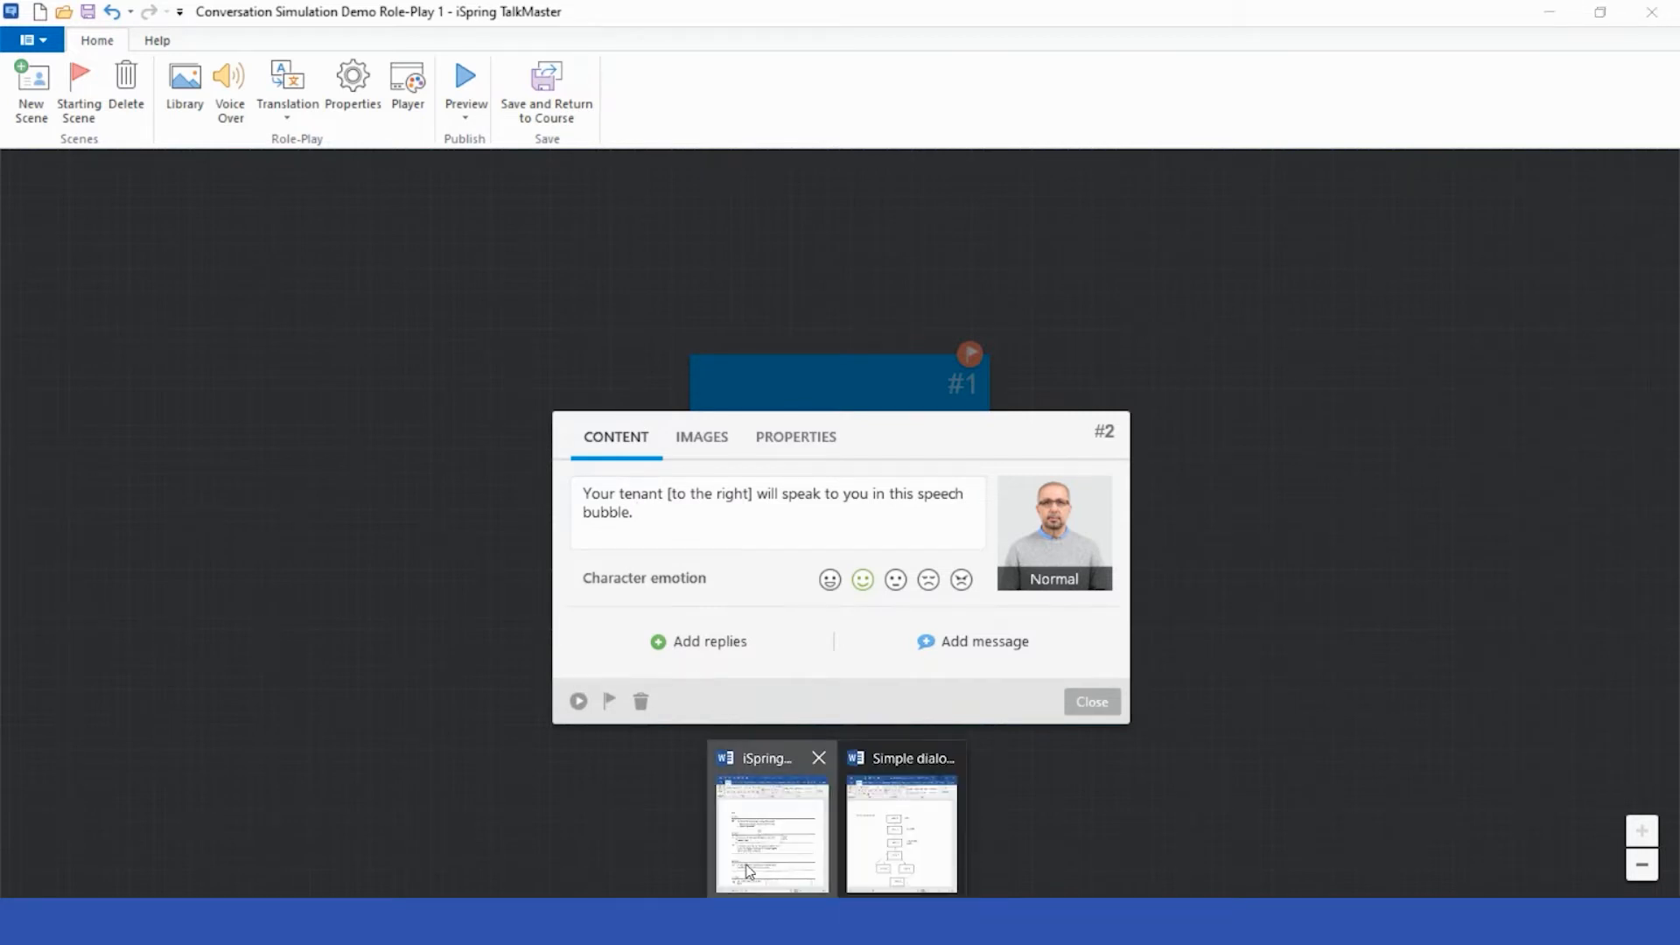
{"action": "left_click", "coordinate": [748, 871]}
{"action": "left_click", "coordinate": [367, 585]}
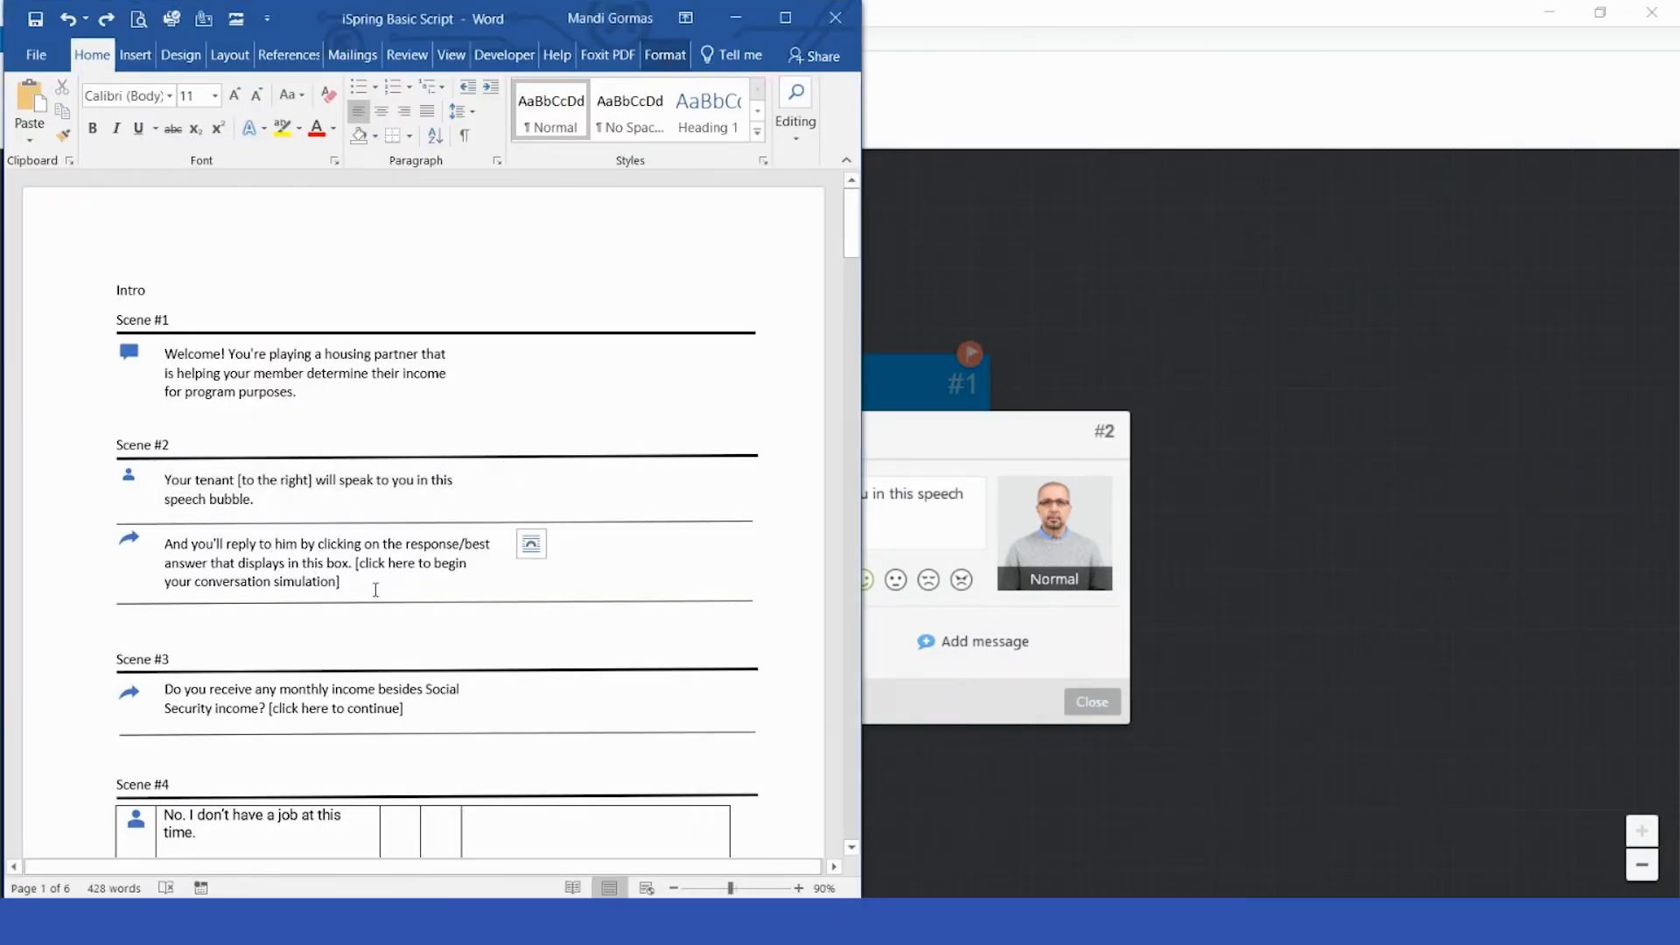
{"action": "left_click", "coordinate": [285, 530]}
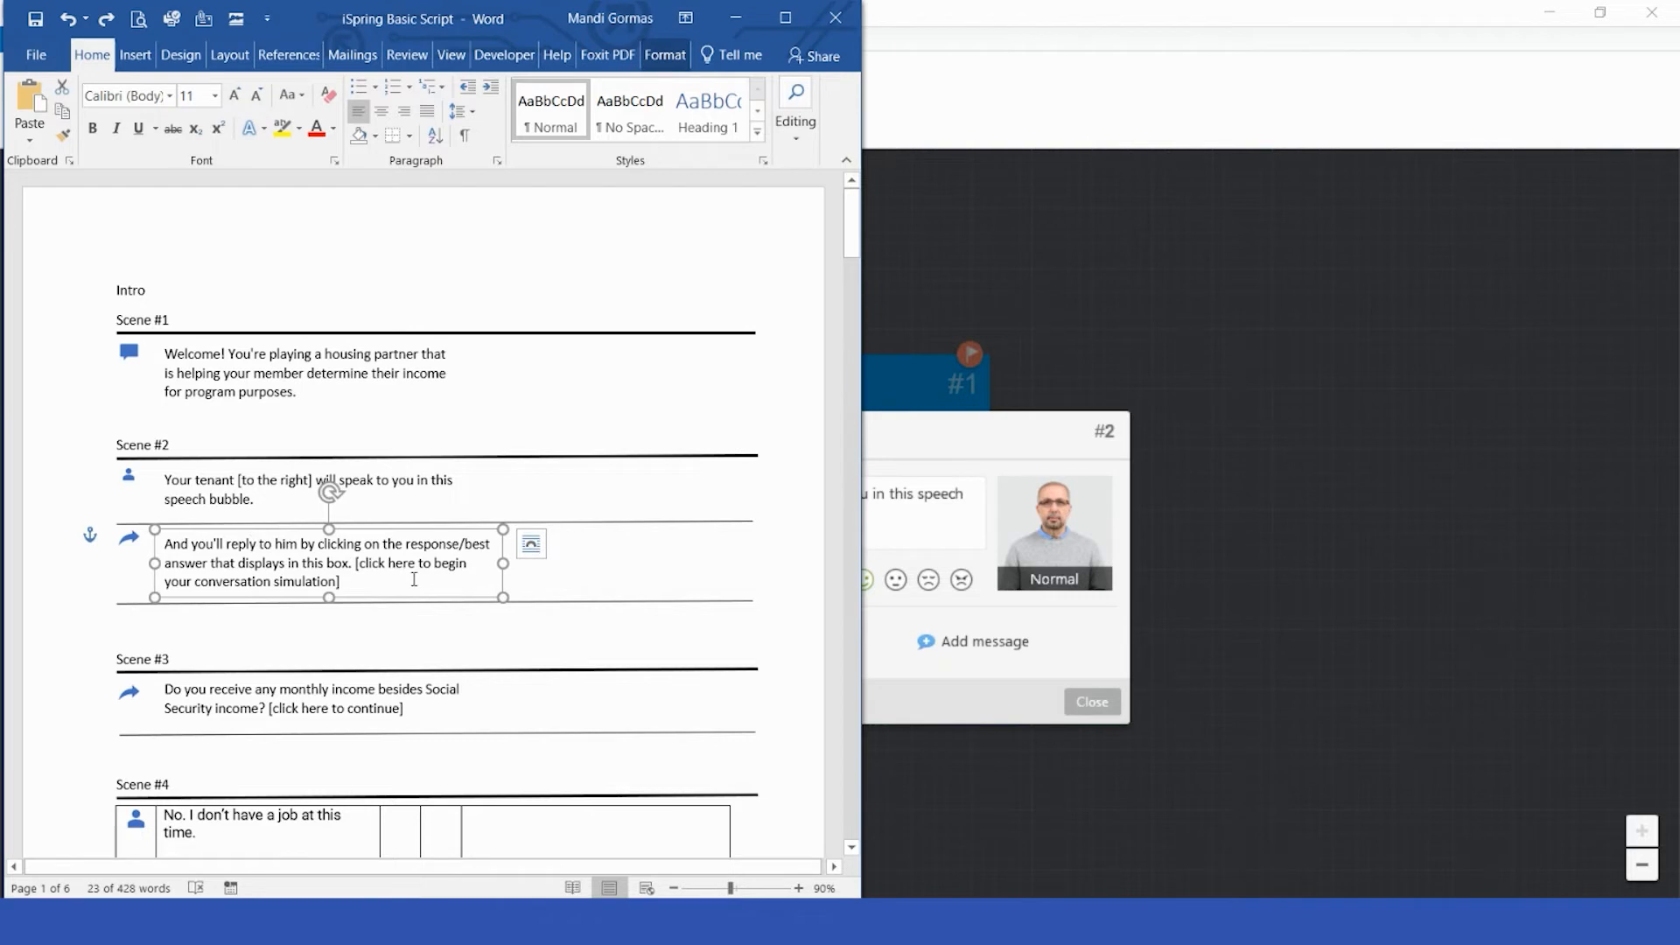
{"action": "left_click_drag", "start_coordinate": [325, 580], "coordinate": [165, 544]}
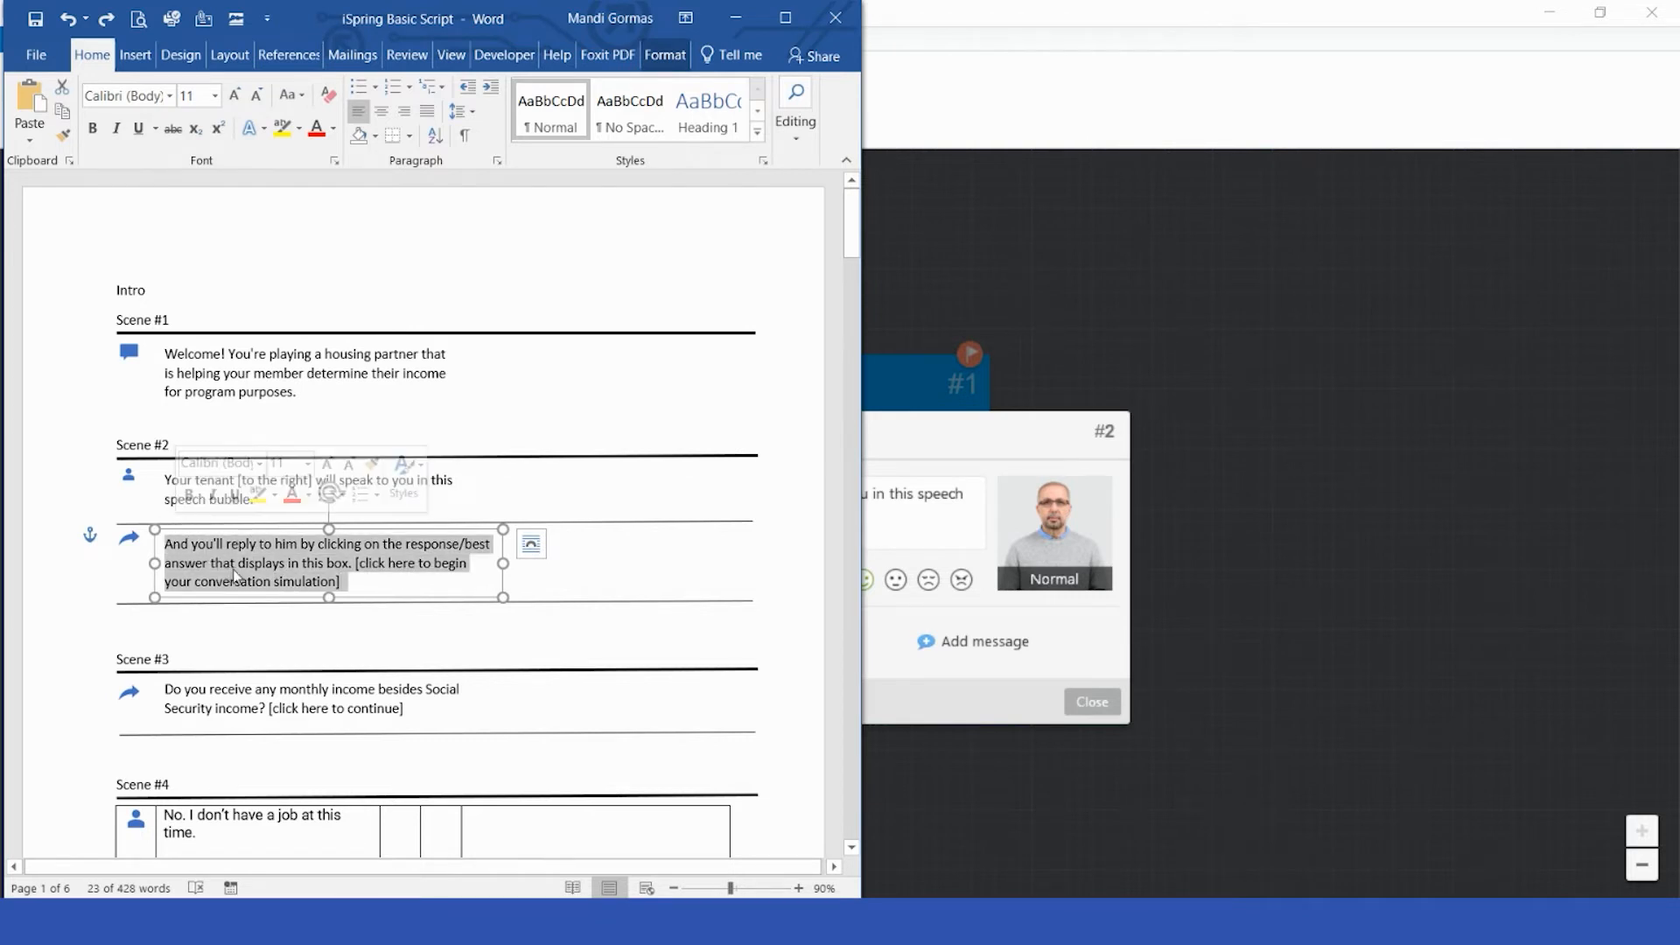
{"action": "left_click", "coordinate": [1007, 442]}
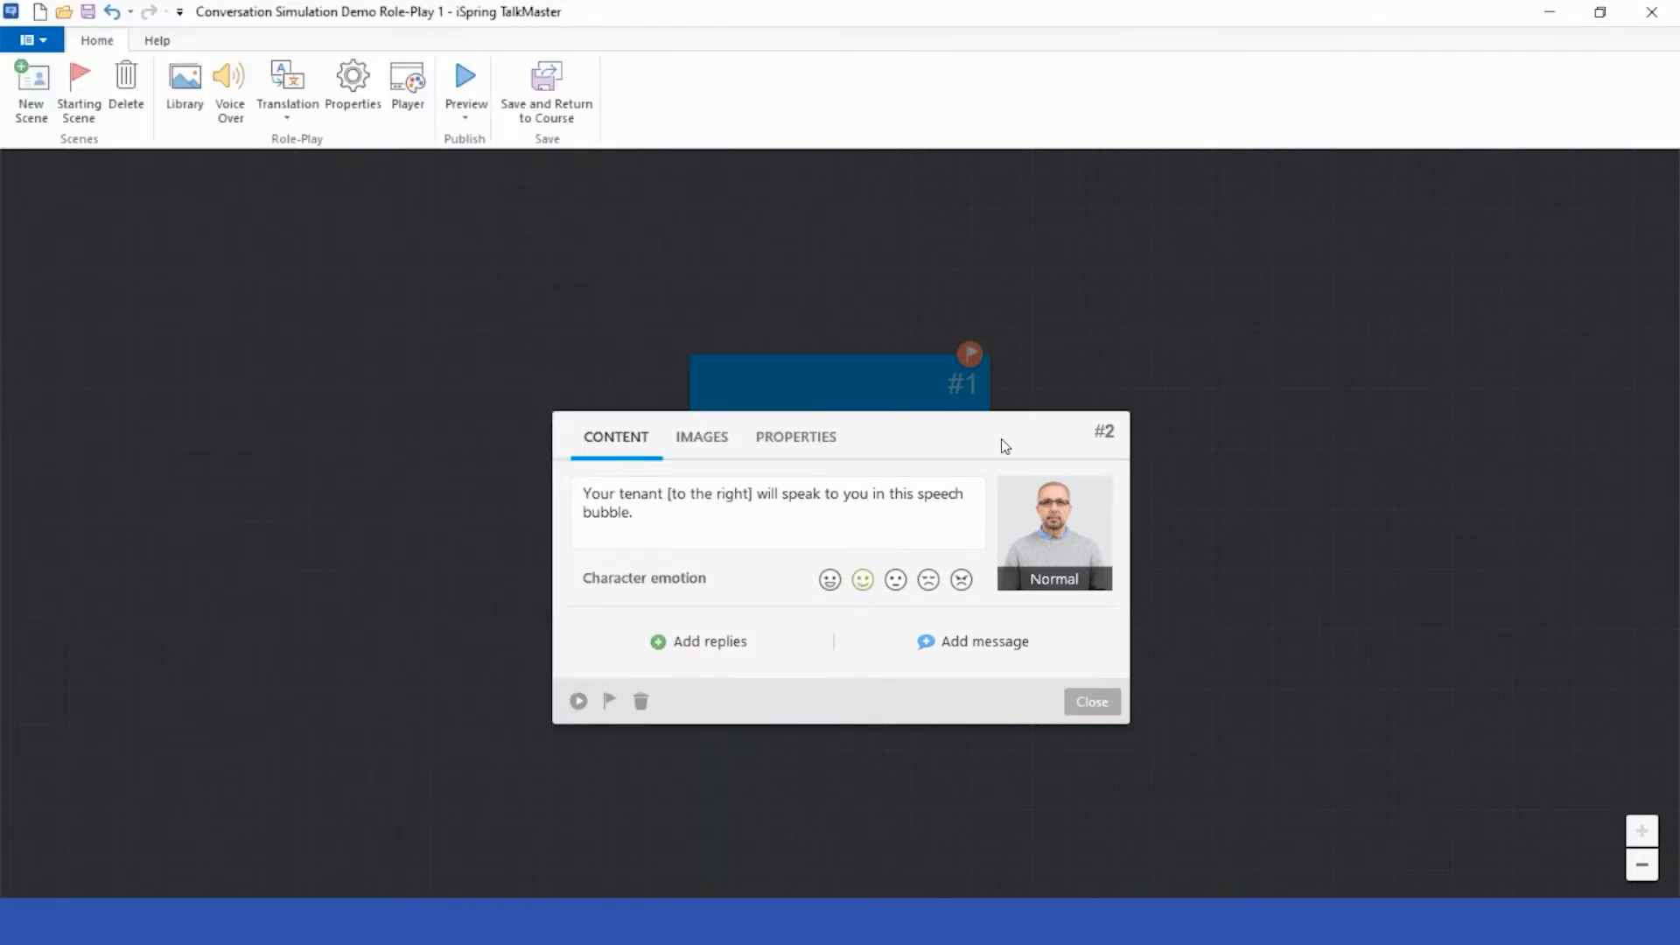
{"action": "left_click", "coordinate": [711, 642]}
{"action": "left_click", "coordinate": [697, 683]}
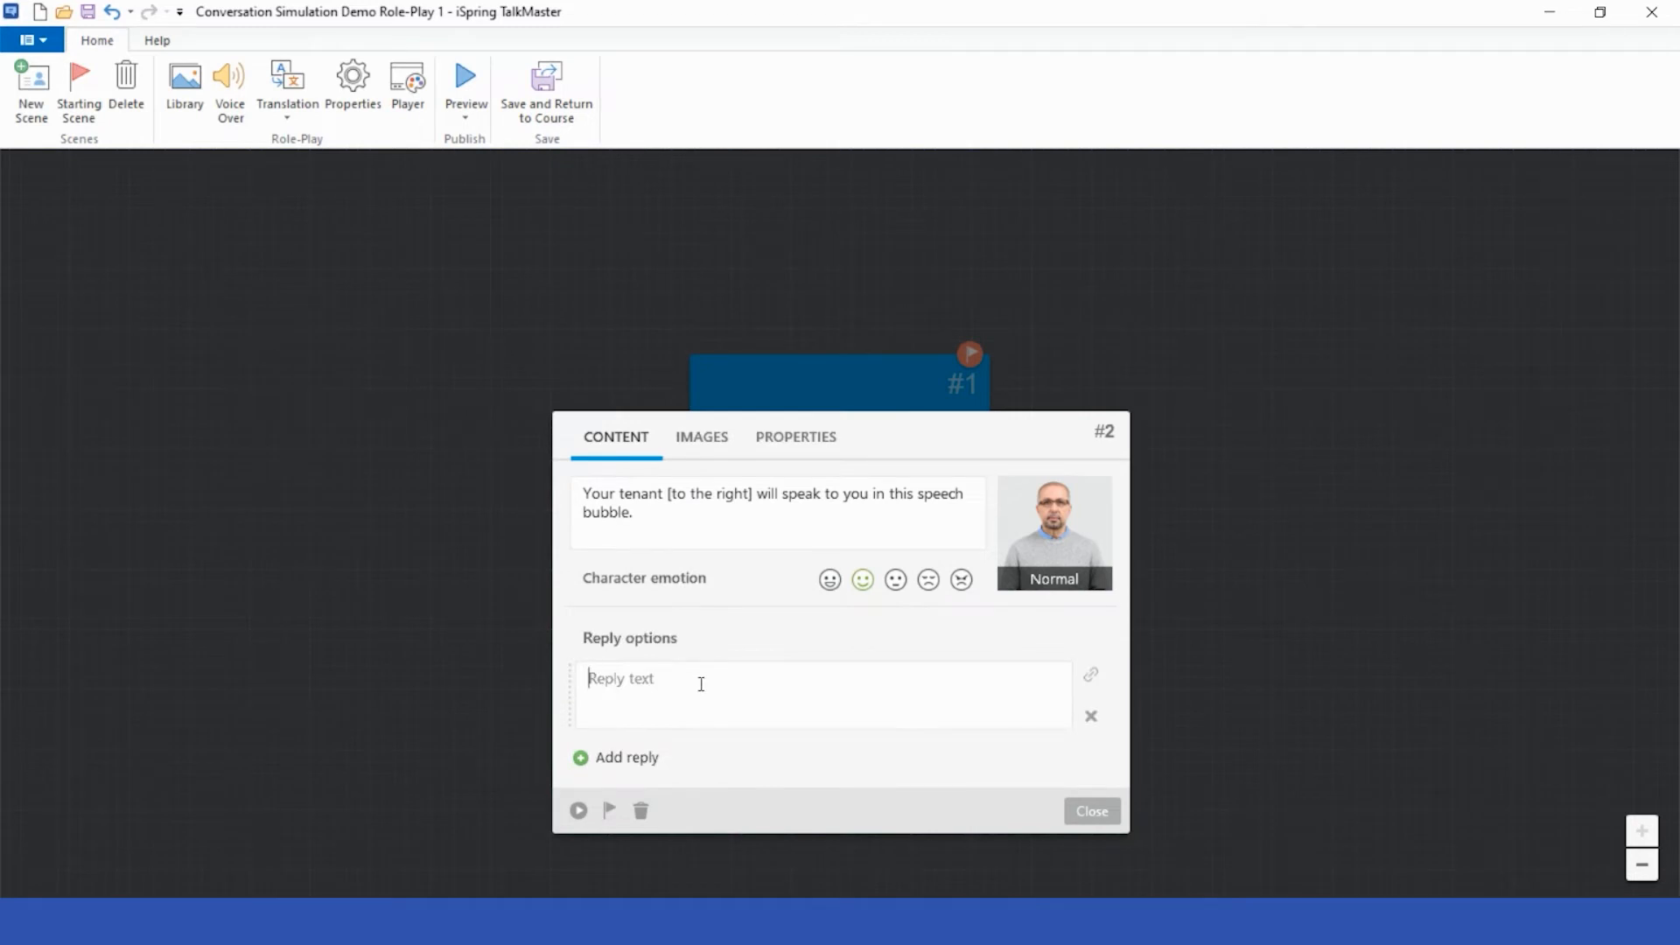
{"action": "key", "text": "ctrl+v"}
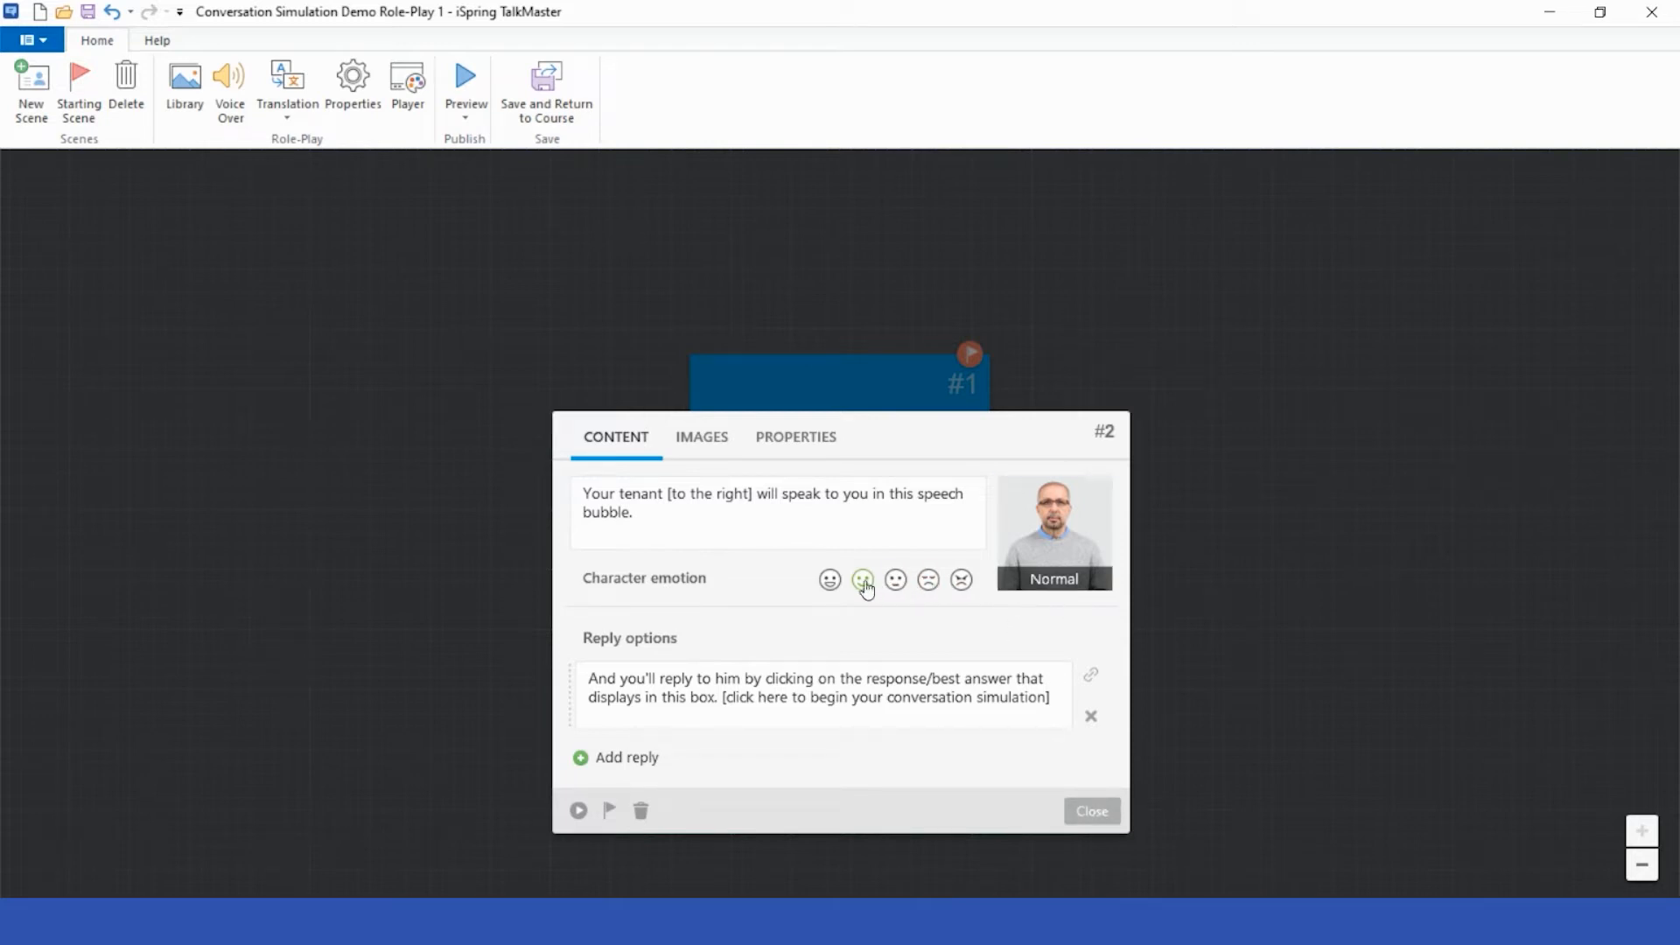
{"action": "left_click", "coordinate": [830, 579]}
{"action": "left_click", "coordinate": [1092, 812]}
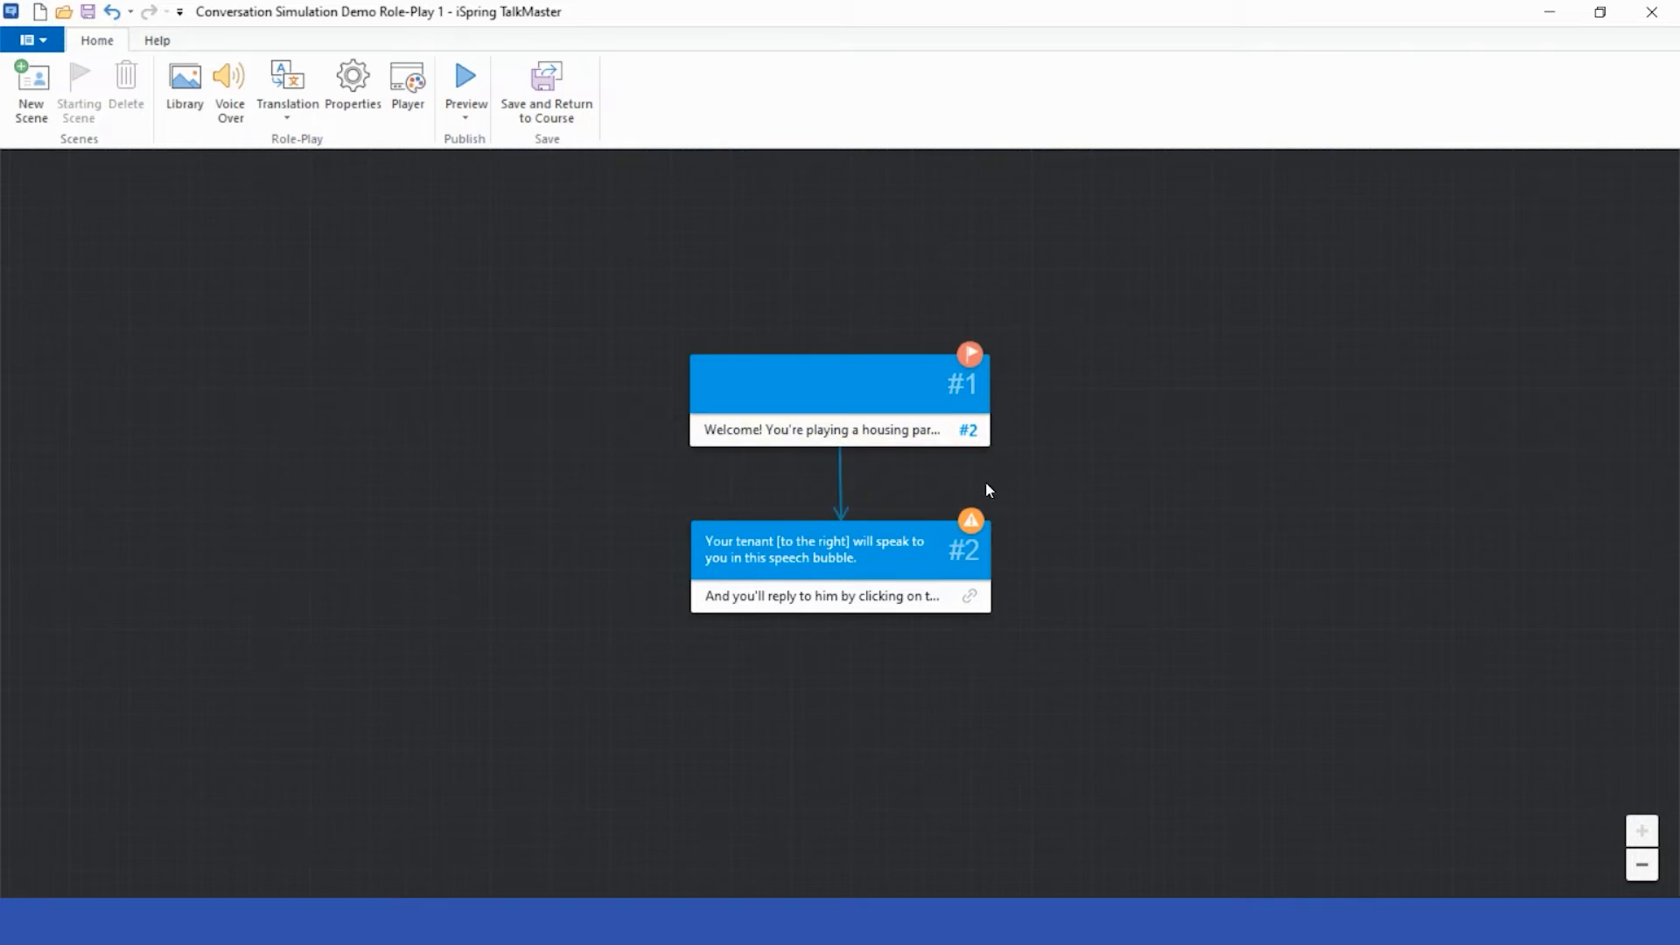
Create scene #3 as a new scene linked from scene #2's reply, and set its character emotion to Normal.
{"action": "mouse_move", "coordinate": [977, 528]}
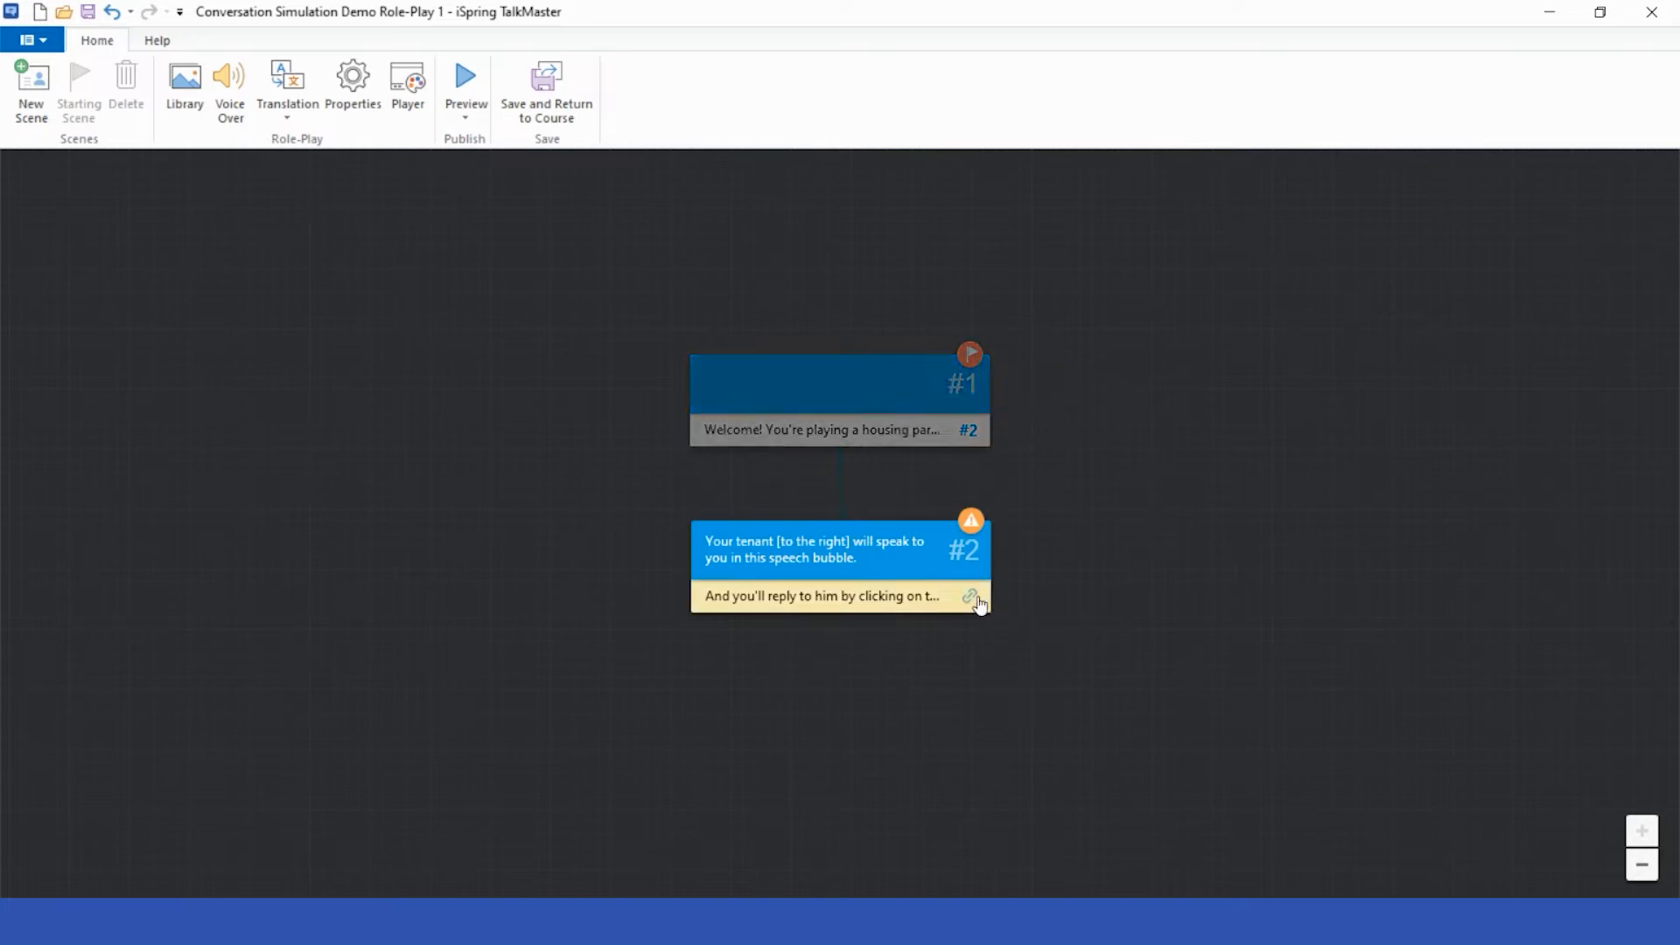
{"action": "left_click_drag", "start_coordinate": [970, 596], "coordinate": [840, 760]}
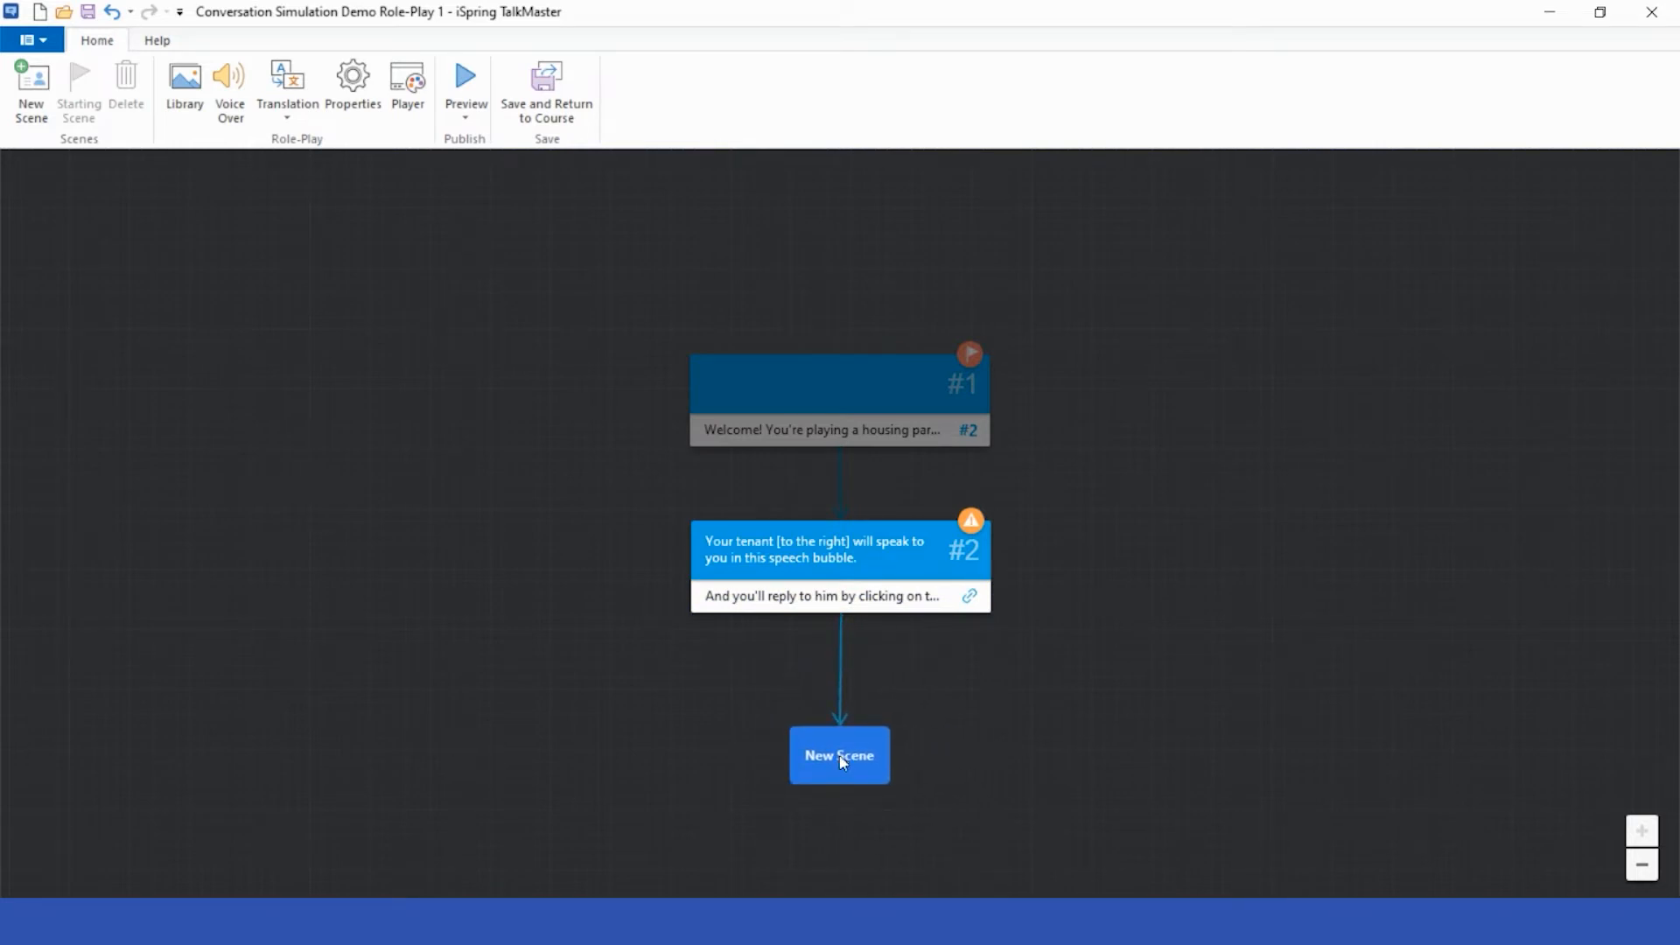
{"action": "double_click", "coordinate": [840, 760]}
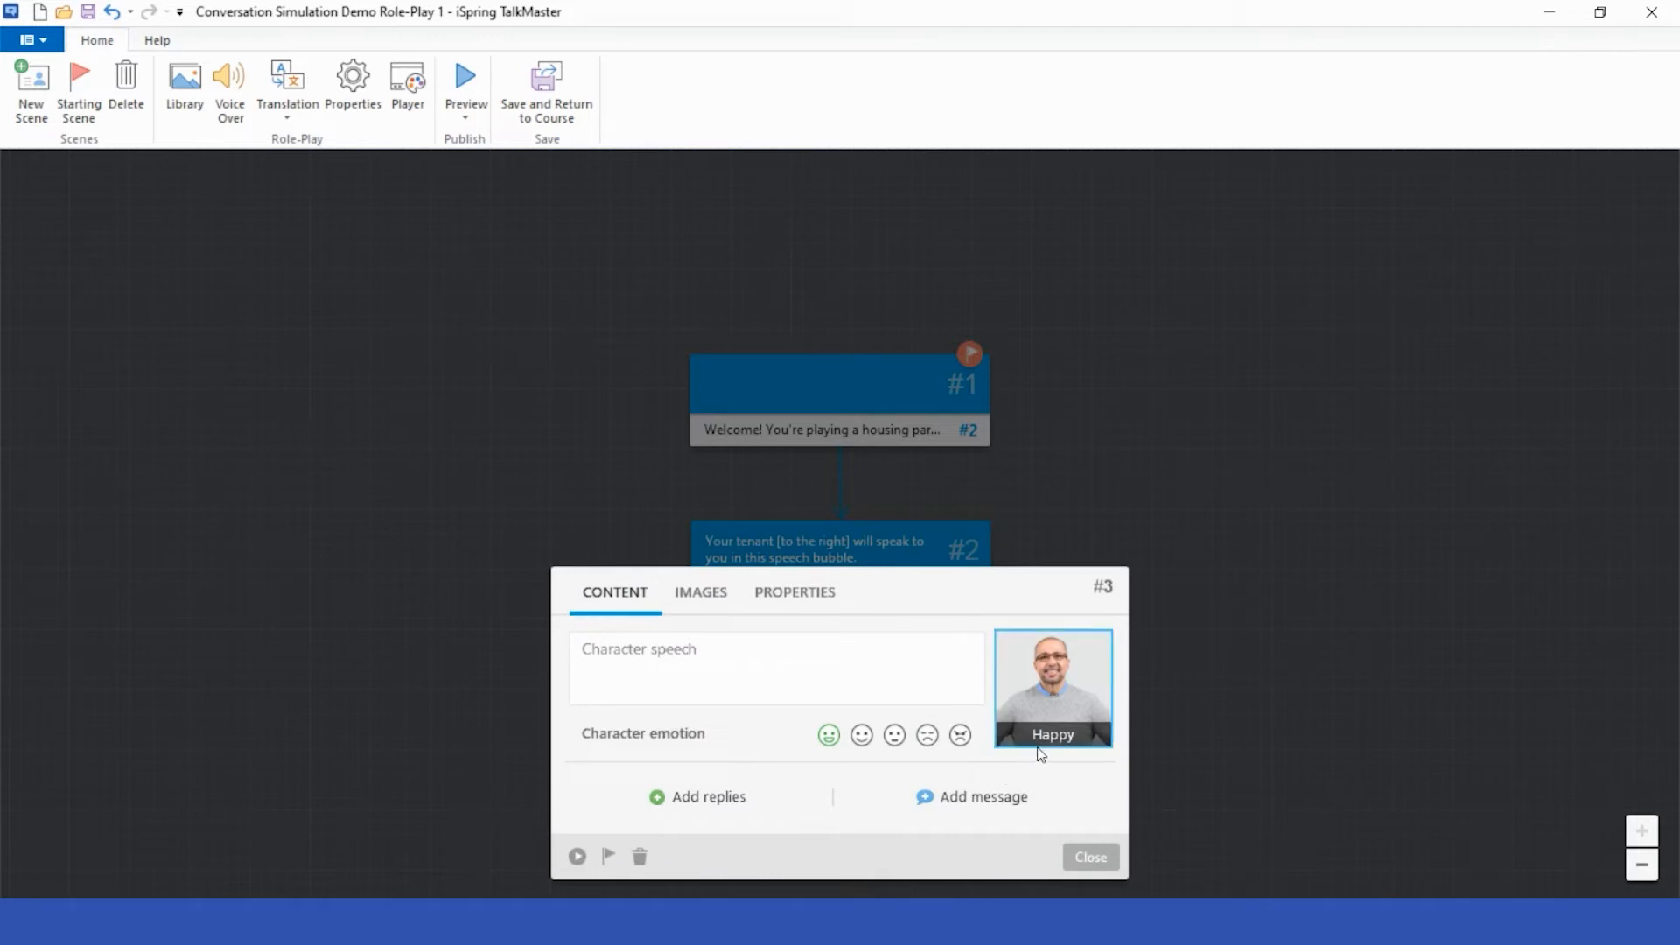
{"action": "left_click", "coordinate": [860, 737]}
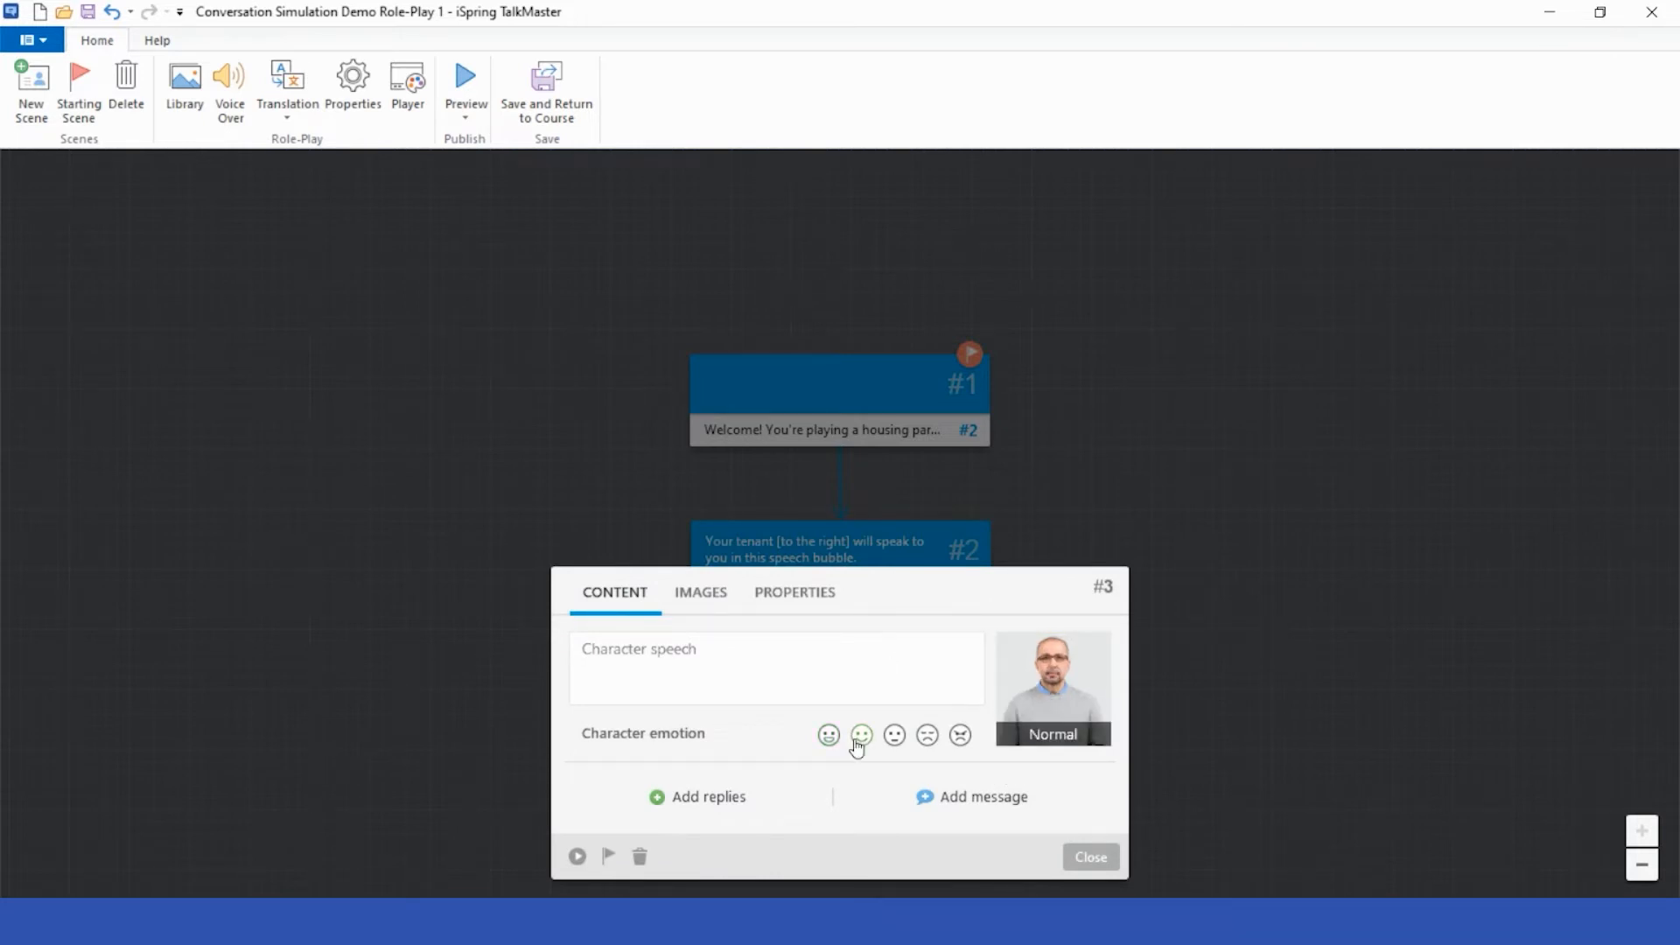
Add the script's "Do you receive any monthly income besides Social Security income? [click here to continue]" as scene #3's reply and close the scene.
{"action": "left_click", "coordinate": [716, 798]}
{"action": "mouse_move", "coordinate": [837, 919]}
{"action": "left_click", "coordinate": [791, 853]}
{"action": "left_click_drag", "start_coordinate": [165, 689], "coordinate": [442, 719]}
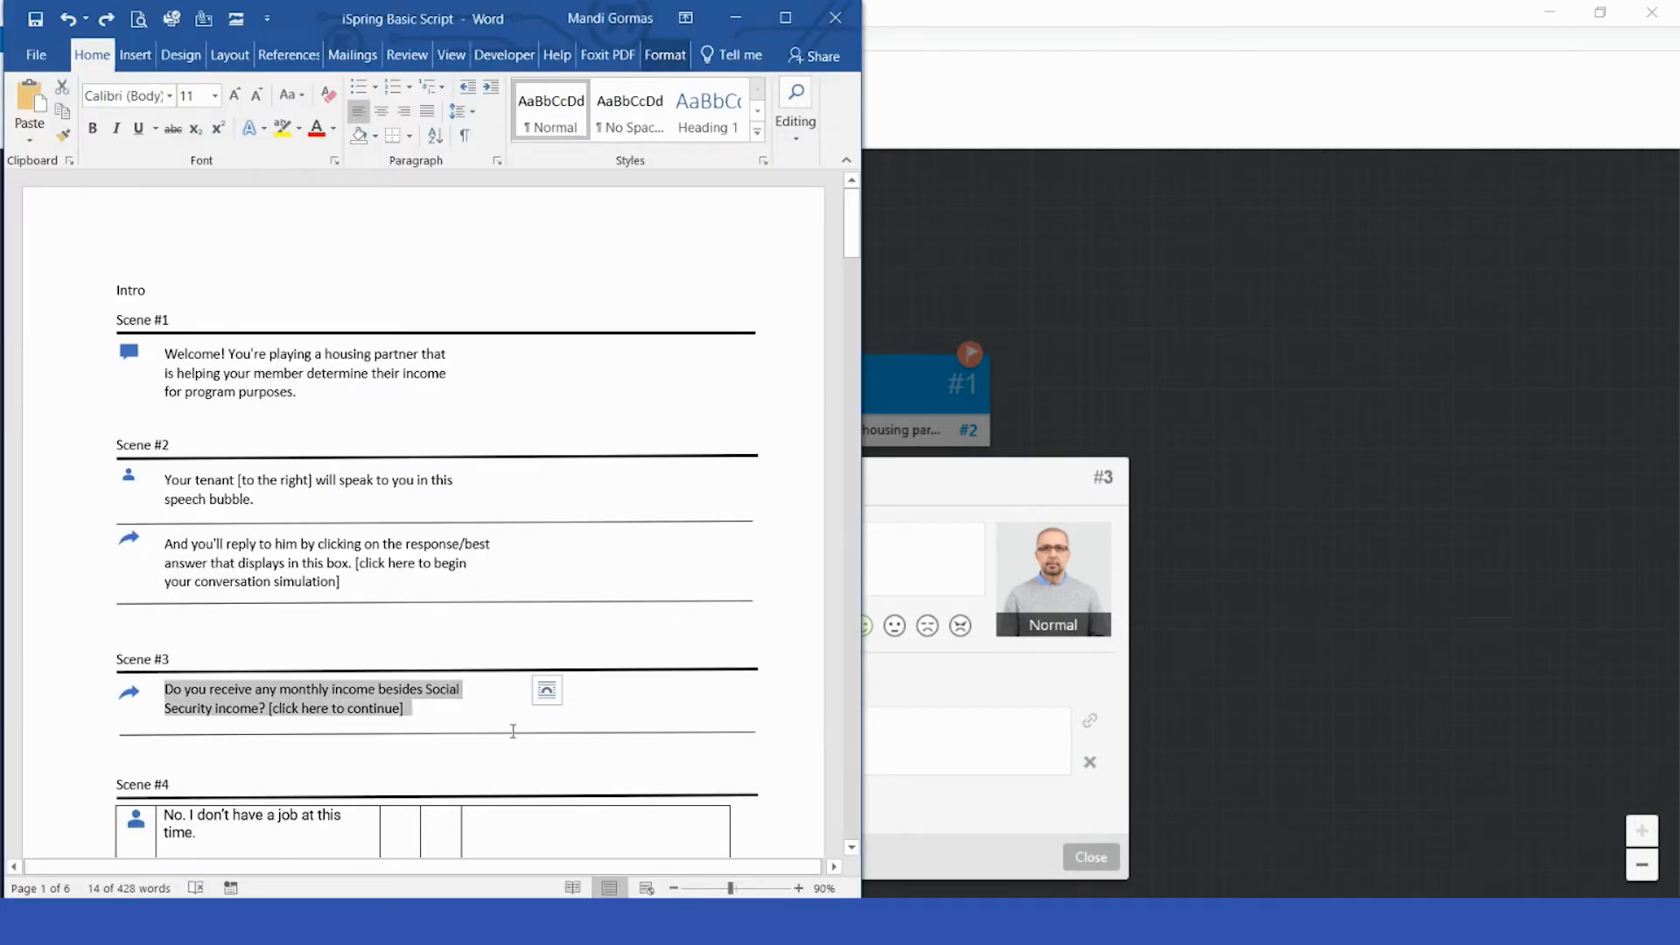
{"action": "left_click", "coordinate": [932, 752]}
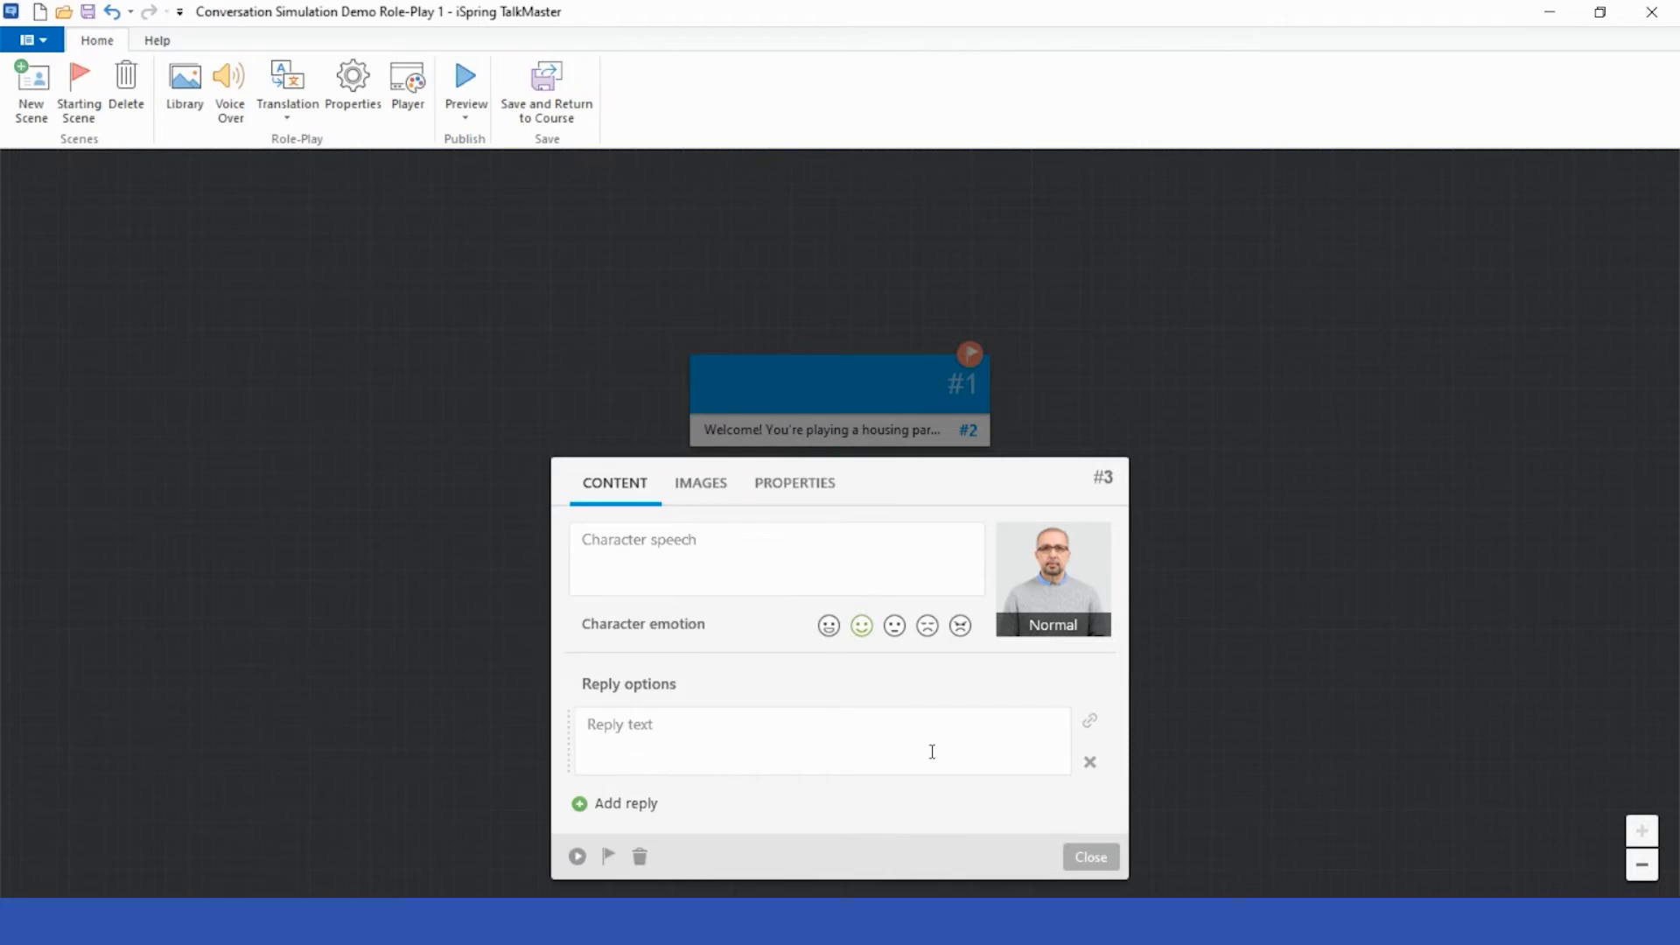
{"action": "key", "text": "ctrl+v"}
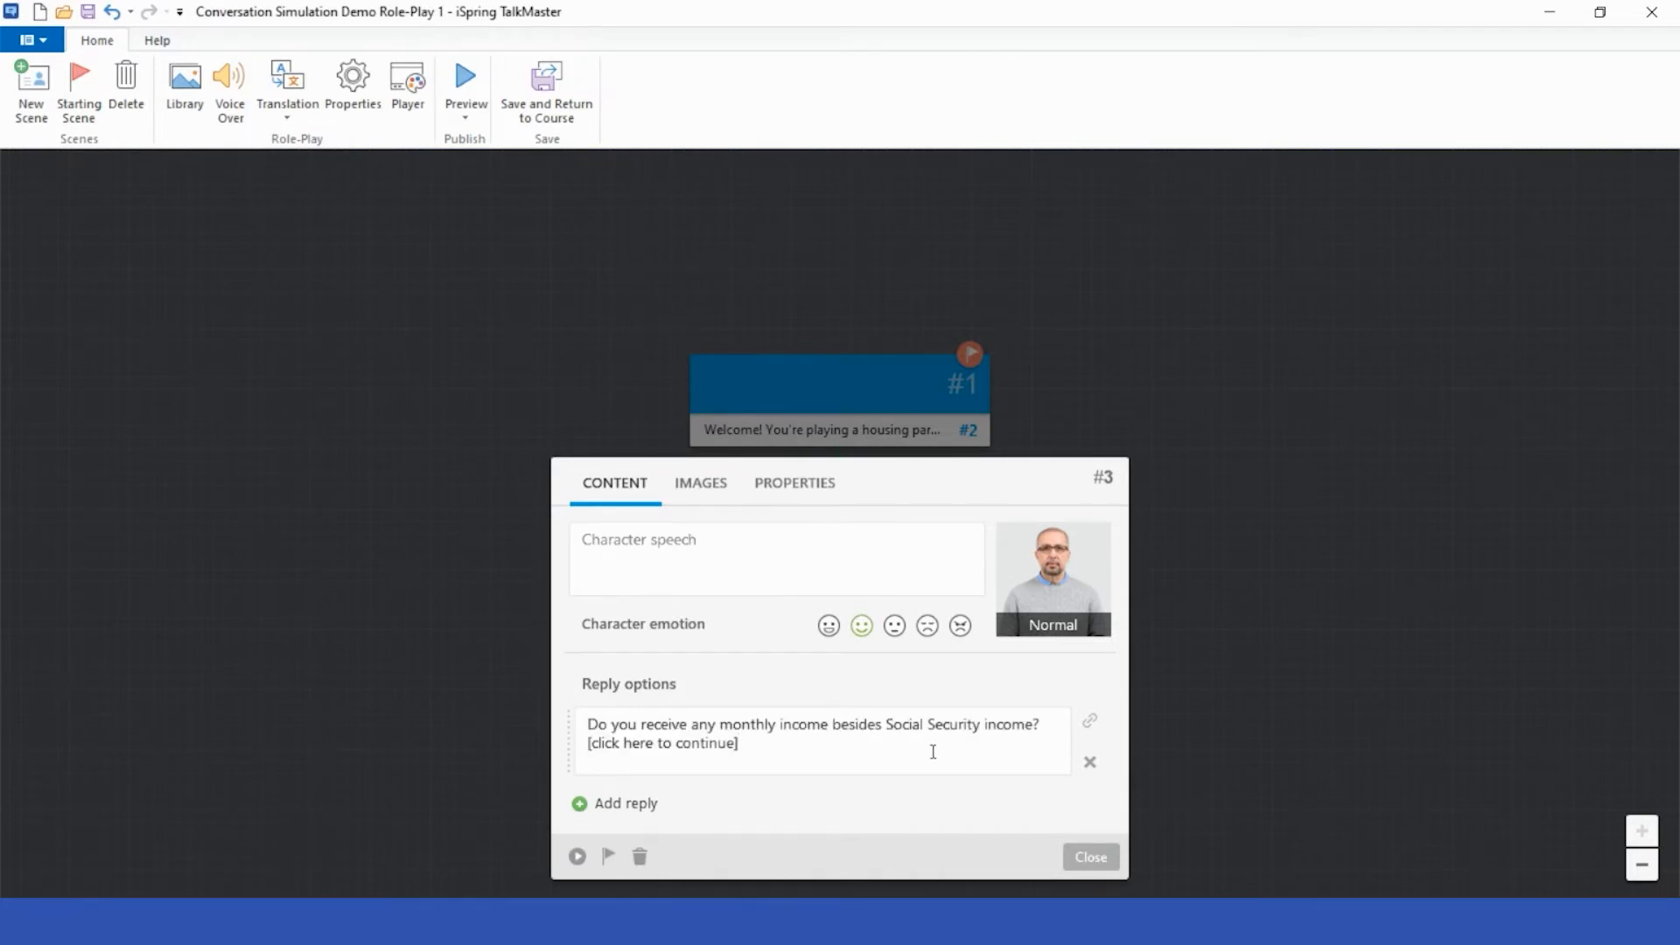
{"action": "left_click", "coordinate": [1082, 862]}
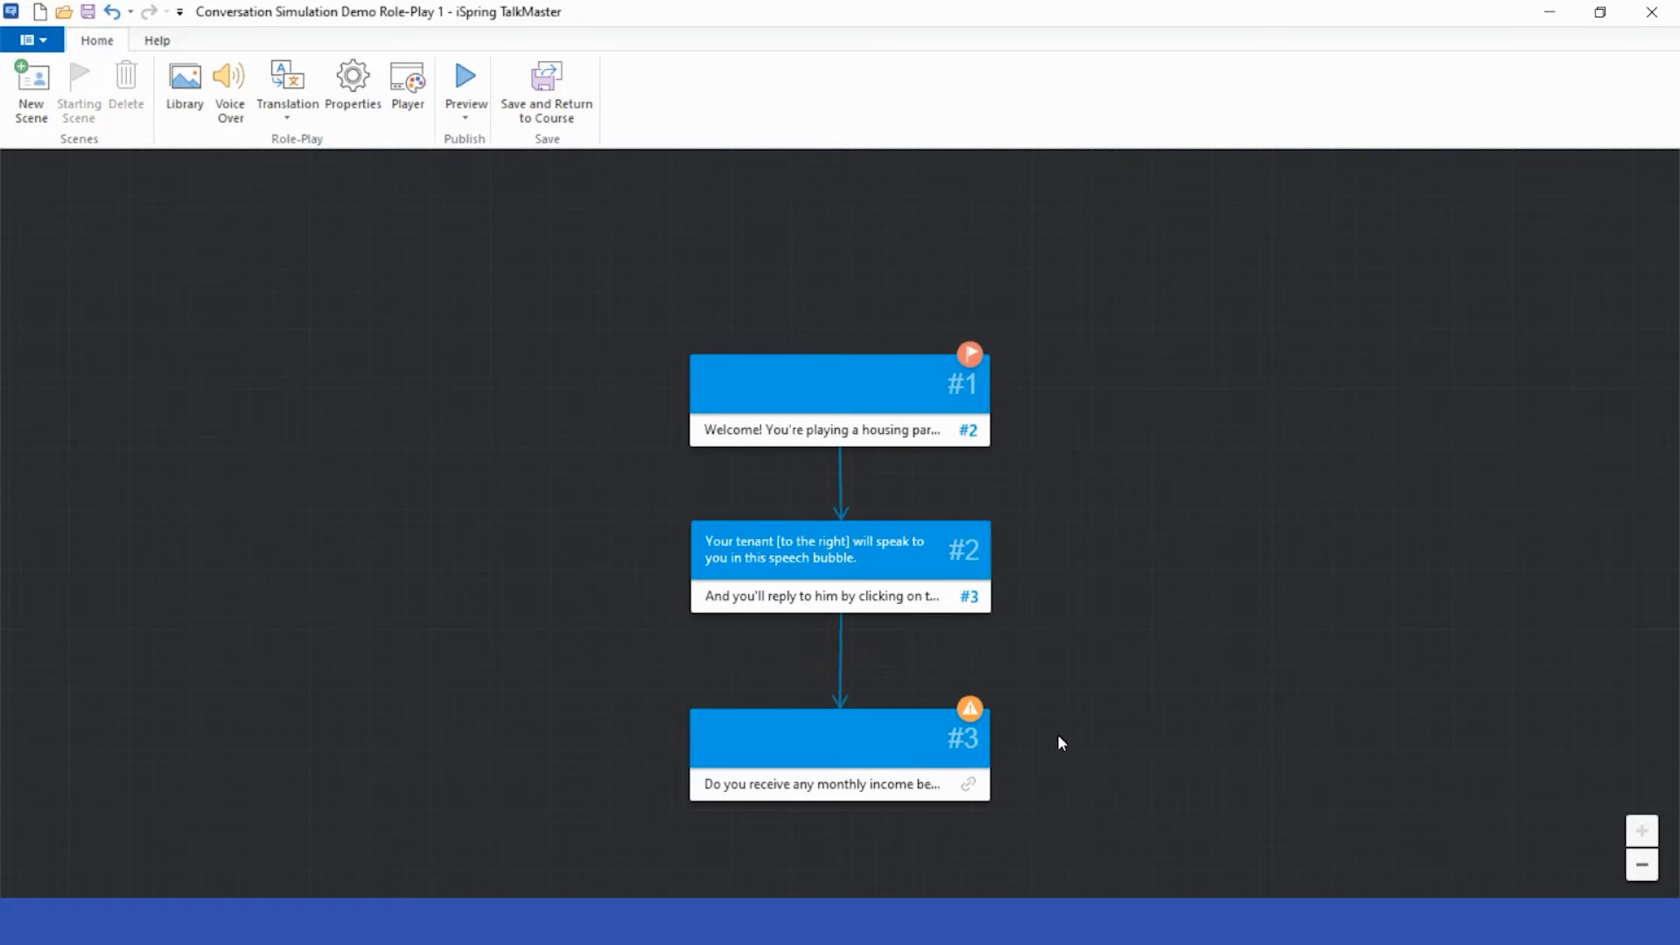
Create scene #4 below as a new scene linked from scene #3's monthly income reply.
{"action": "mouse_move", "coordinate": [979, 715]}
{"action": "scroll", "coordinate": [1199, 644], "scroll_direction": "down", "scroll_amount": 2}
{"action": "scroll", "coordinate": [1199, 644], "scroll_direction": "up", "scroll_amount": 2}
{"action": "left_click_drag", "start_coordinate": [1203, 730], "coordinate": [1113, 411]}
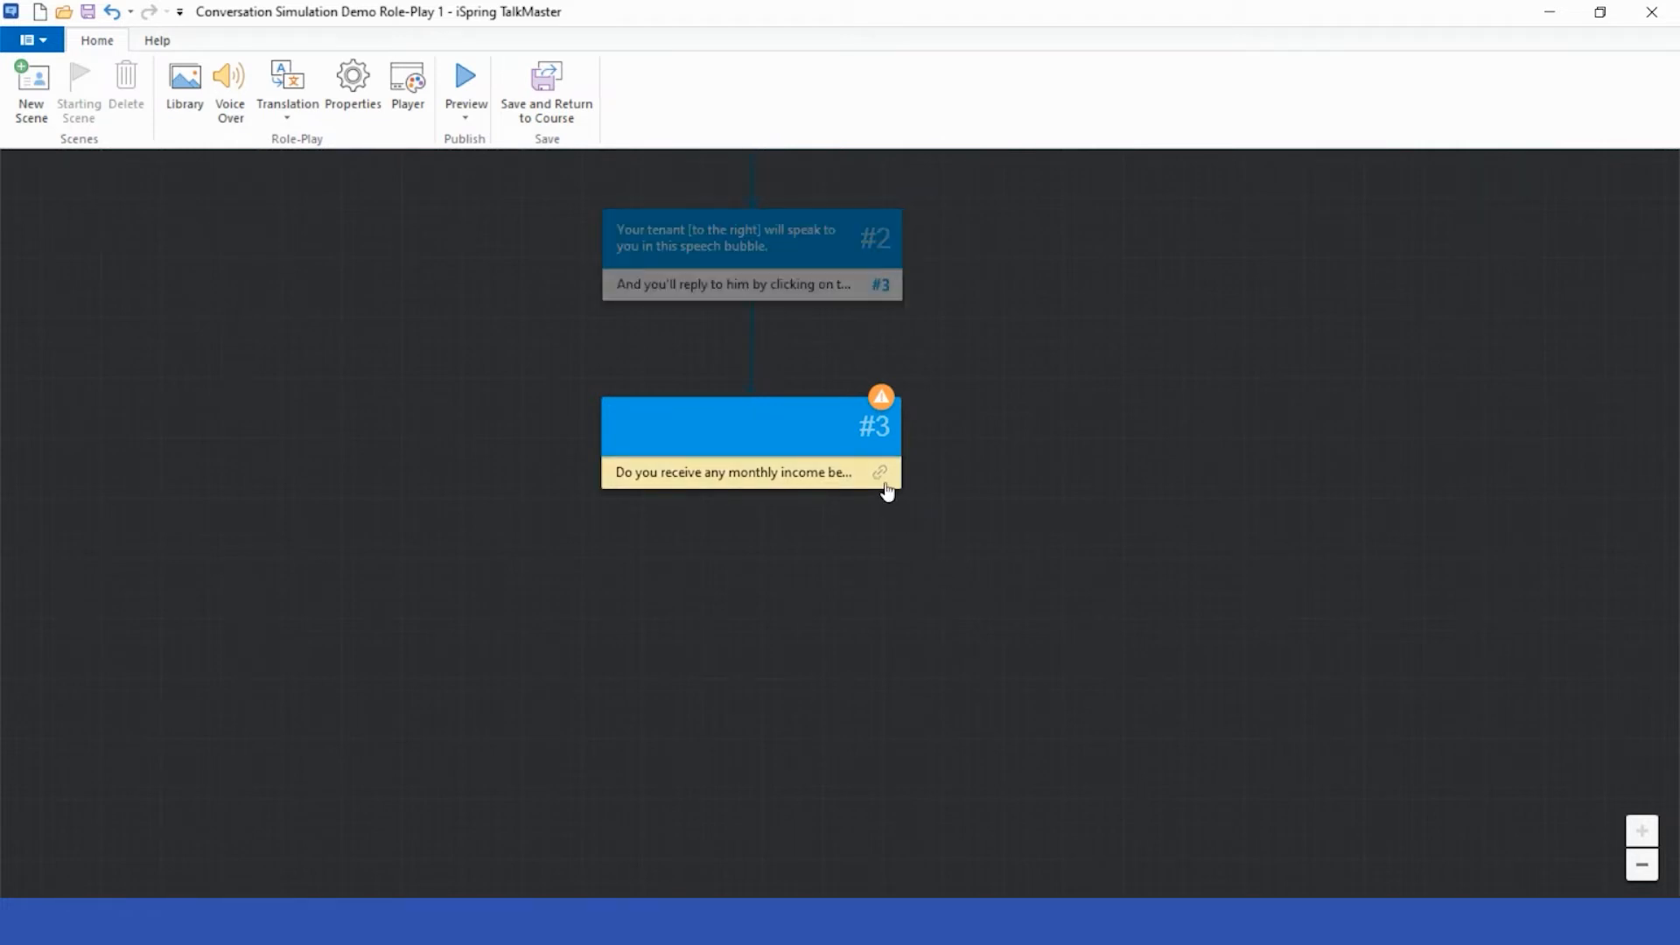
{"action": "left_click_drag", "start_coordinate": [880, 473], "coordinate": [750, 667]}
{"action": "left_click", "coordinate": [750, 668]}
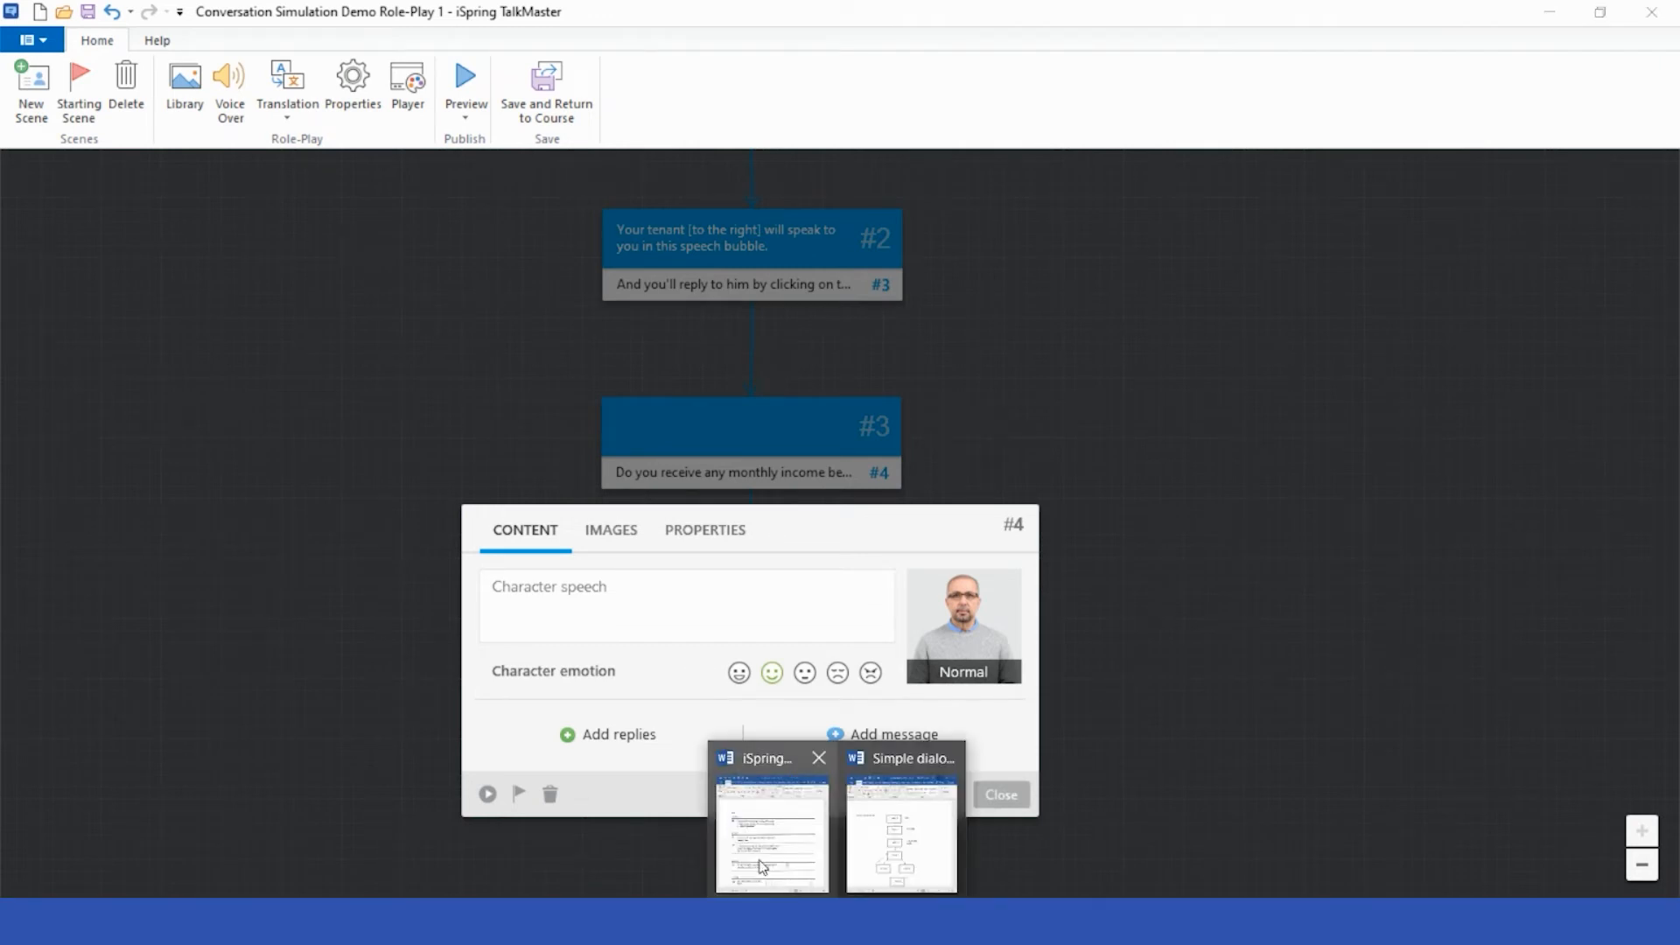
Copy "No. I don't have a job at this time." from the Word script's Scene #4 into scene #4's character speech.
{"action": "left_click", "coordinate": [776, 880]}
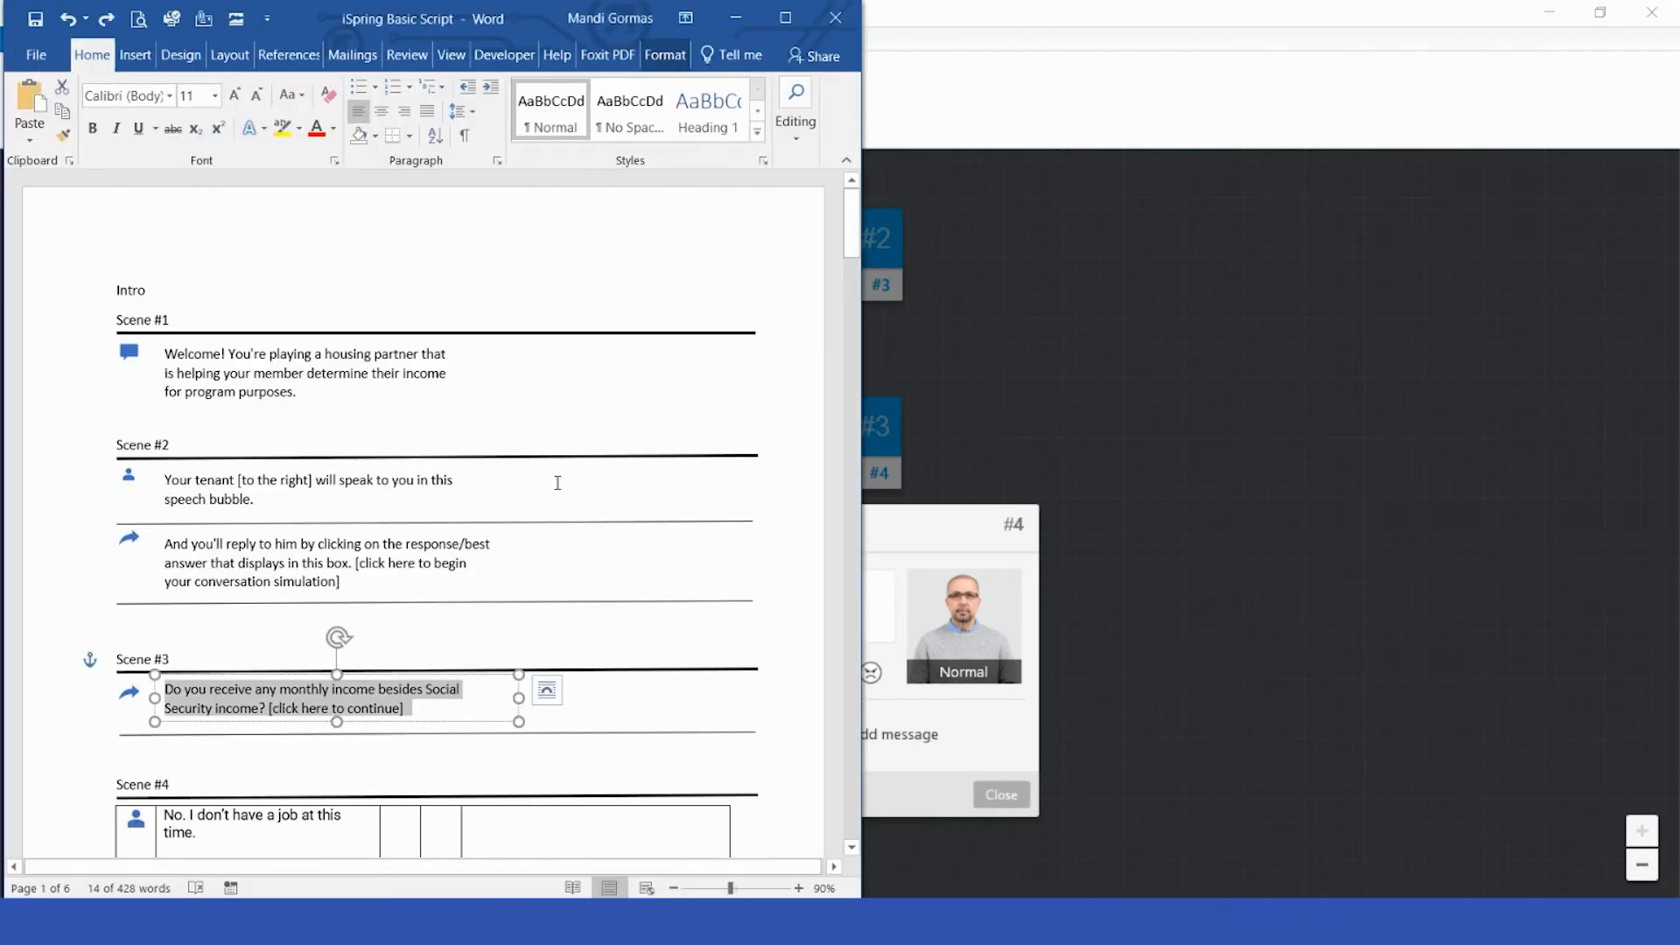
{"action": "scroll", "coordinate": [557, 483], "scroll_direction": "down", "scroll_amount": 10}
{"action": "left_click_drag", "start_coordinate": [164, 248], "coordinate": [194, 267]}
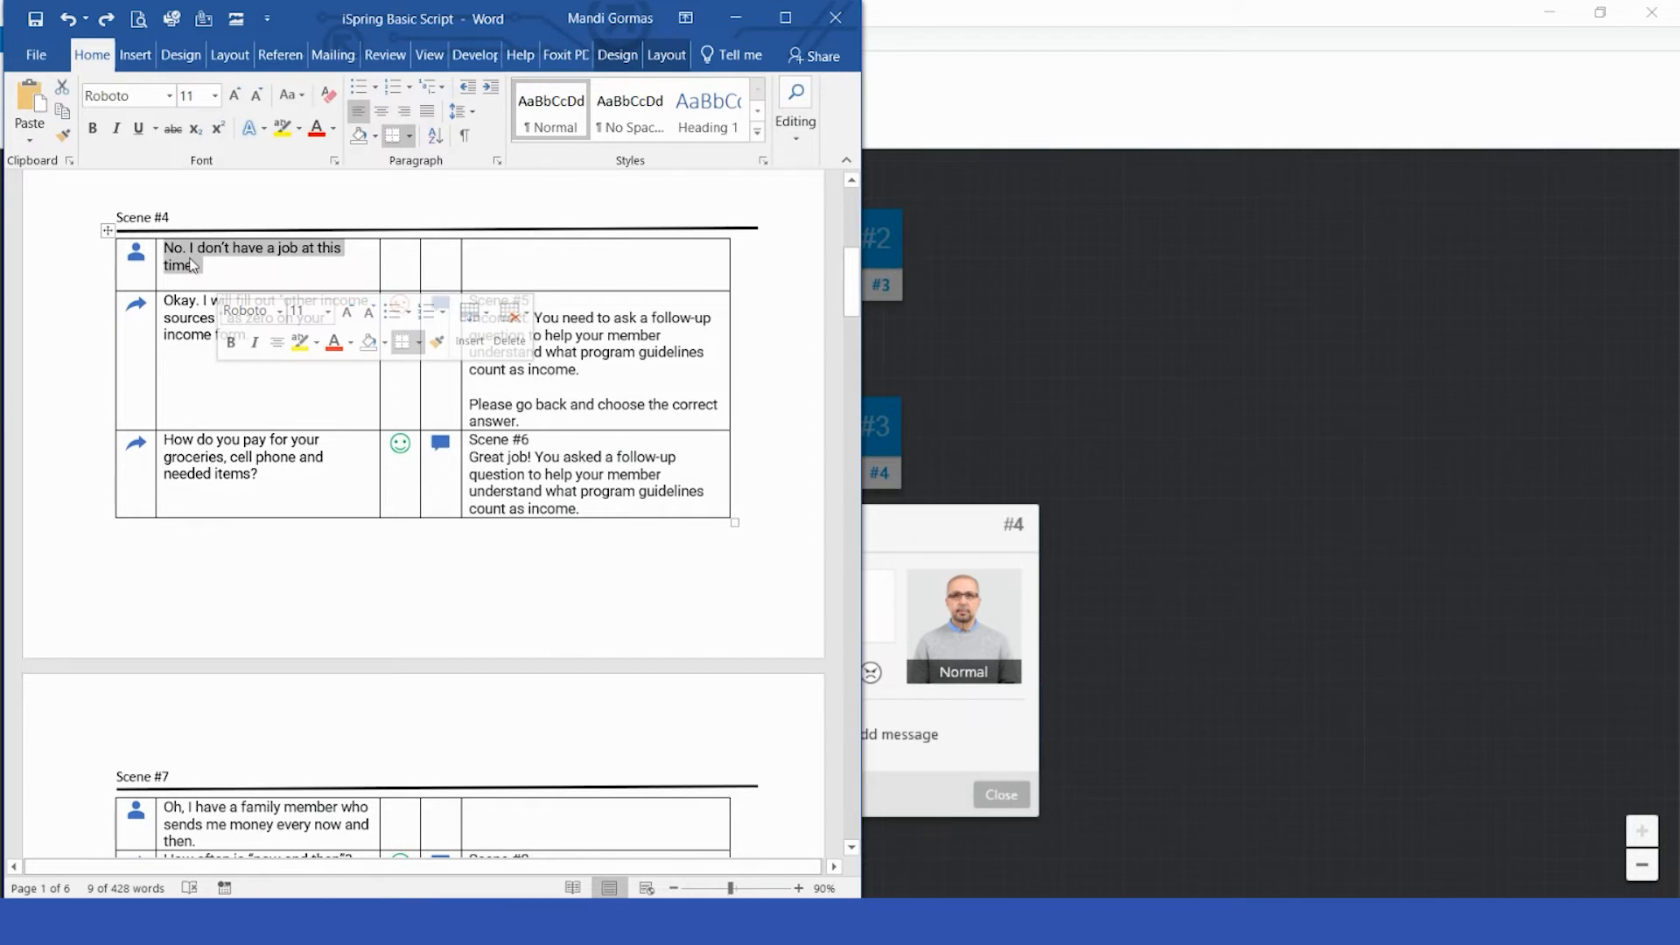
{"action": "right_click", "coordinate": [194, 267]}
{"action": "left_click", "coordinate": [232, 298]}
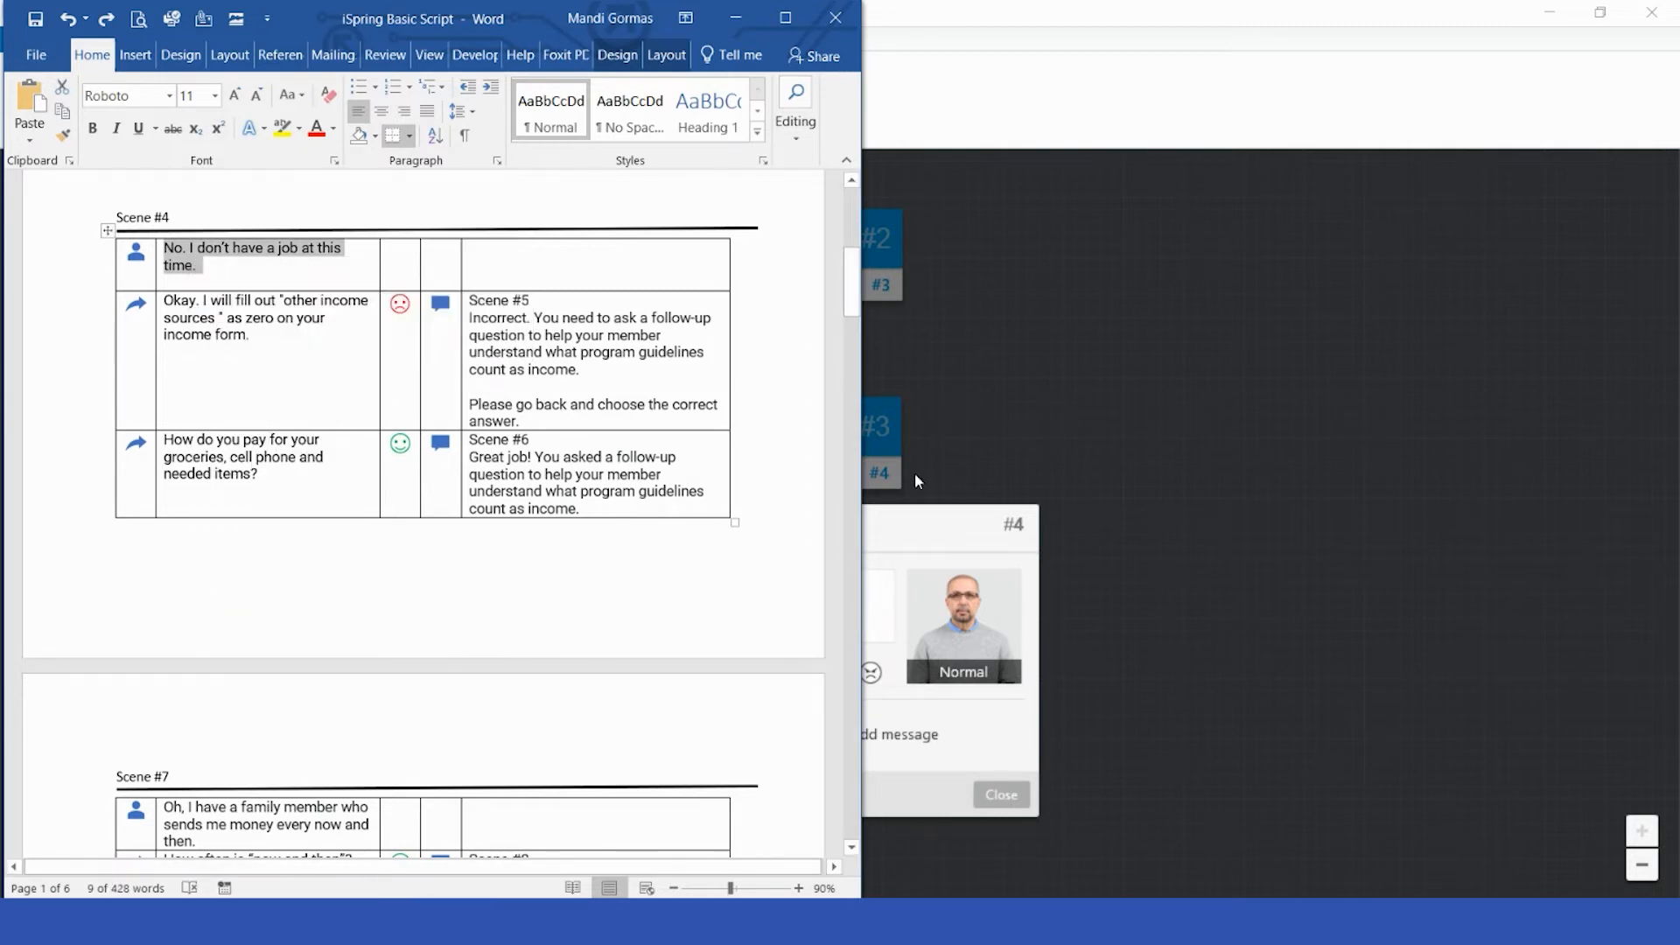
{"action": "left_click", "coordinate": [878, 480]}
{"action": "right_click", "coordinate": [642, 606]}
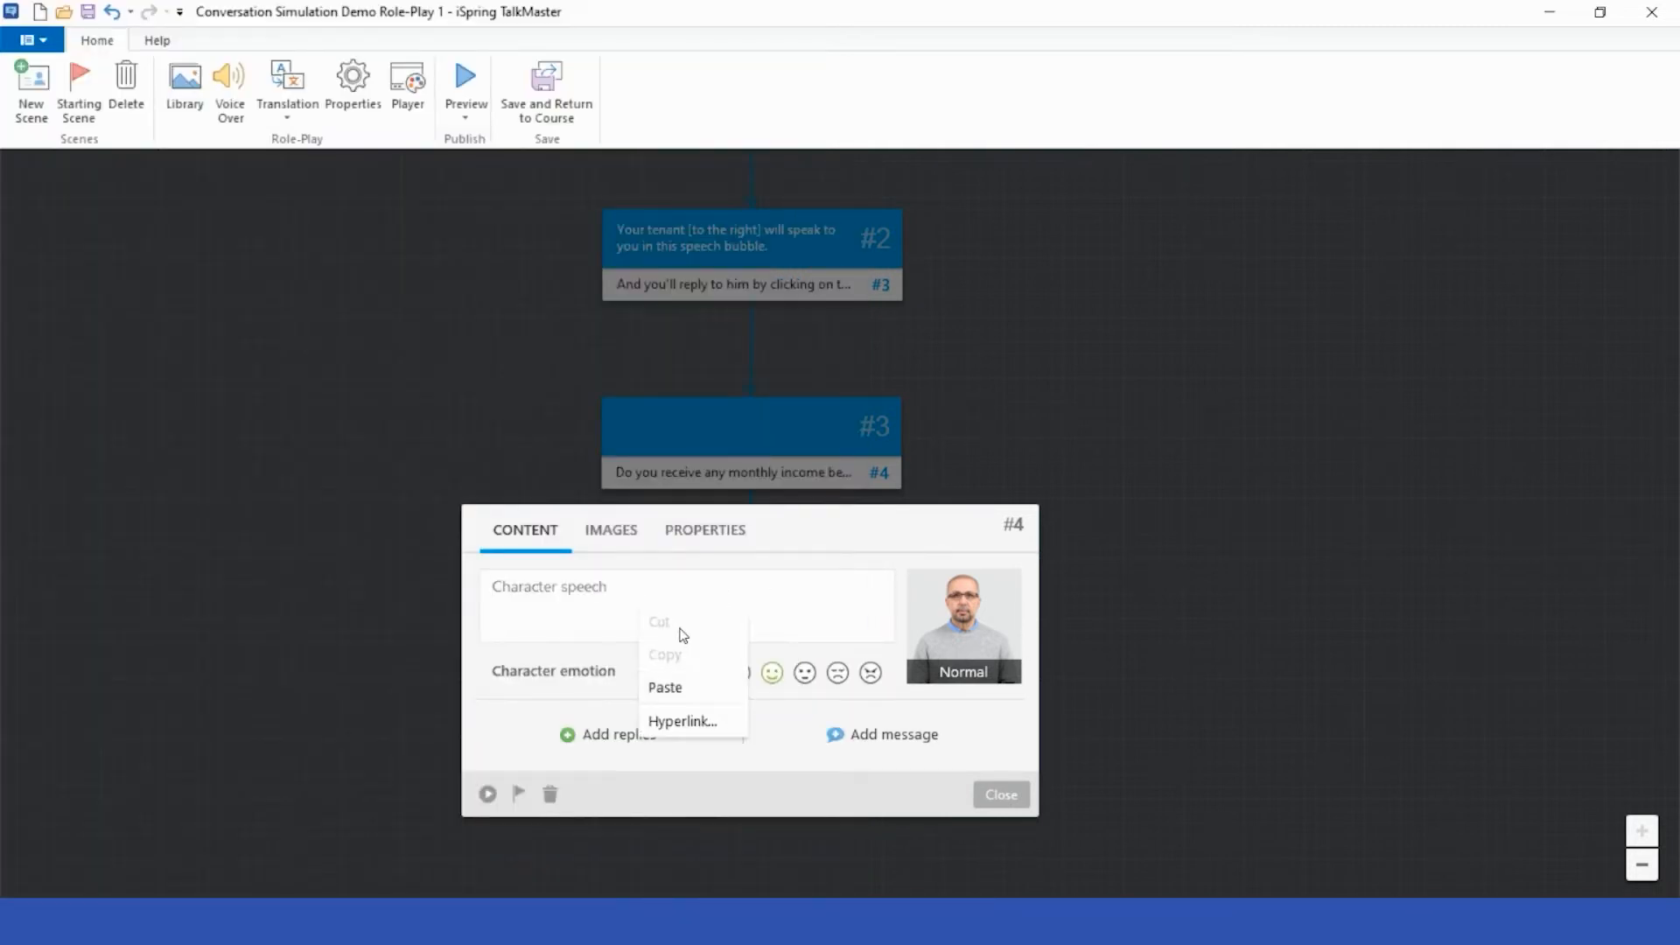
{"action": "left_click", "coordinate": [666, 689]}
Add the script's "Okay. I will fill out "other income sources " as zero on your income form." as scene #4's first reply.
{"action": "mouse_move", "coordinate": [835, 922]}
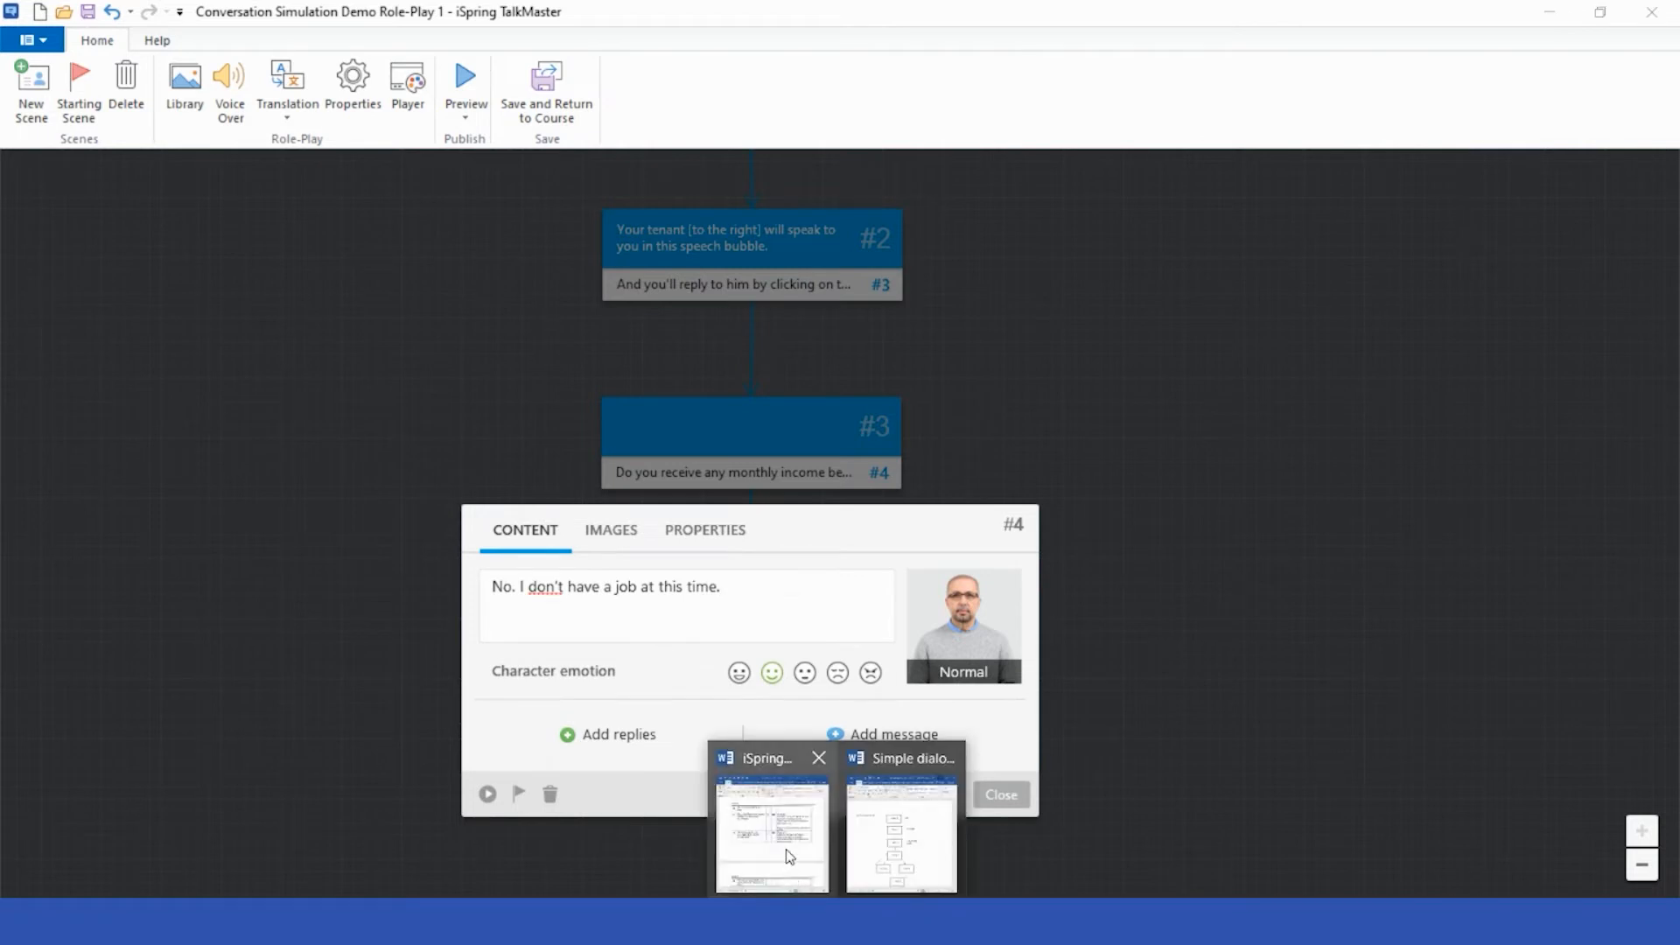
{"action": "left_click", "coordinate": [770, 836]}
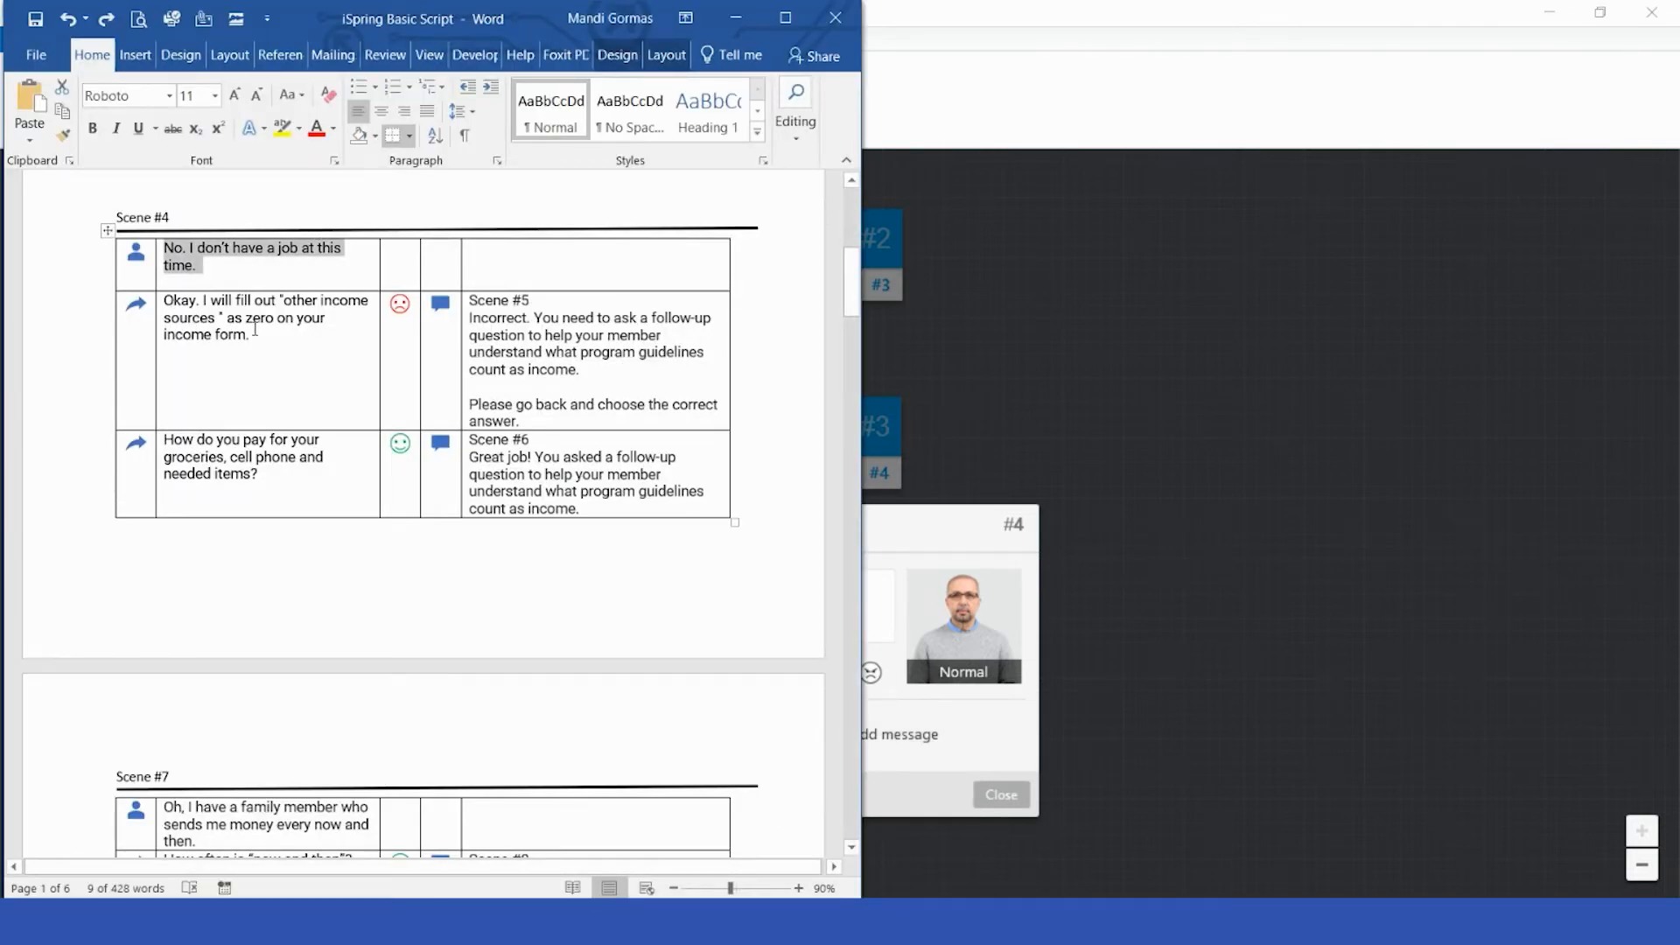
{"action": "left_click_drag", "start_coordinate": [255, 331], "coordinate": [164, 301]}
{"action": "key", "text": "alt+Tab"}
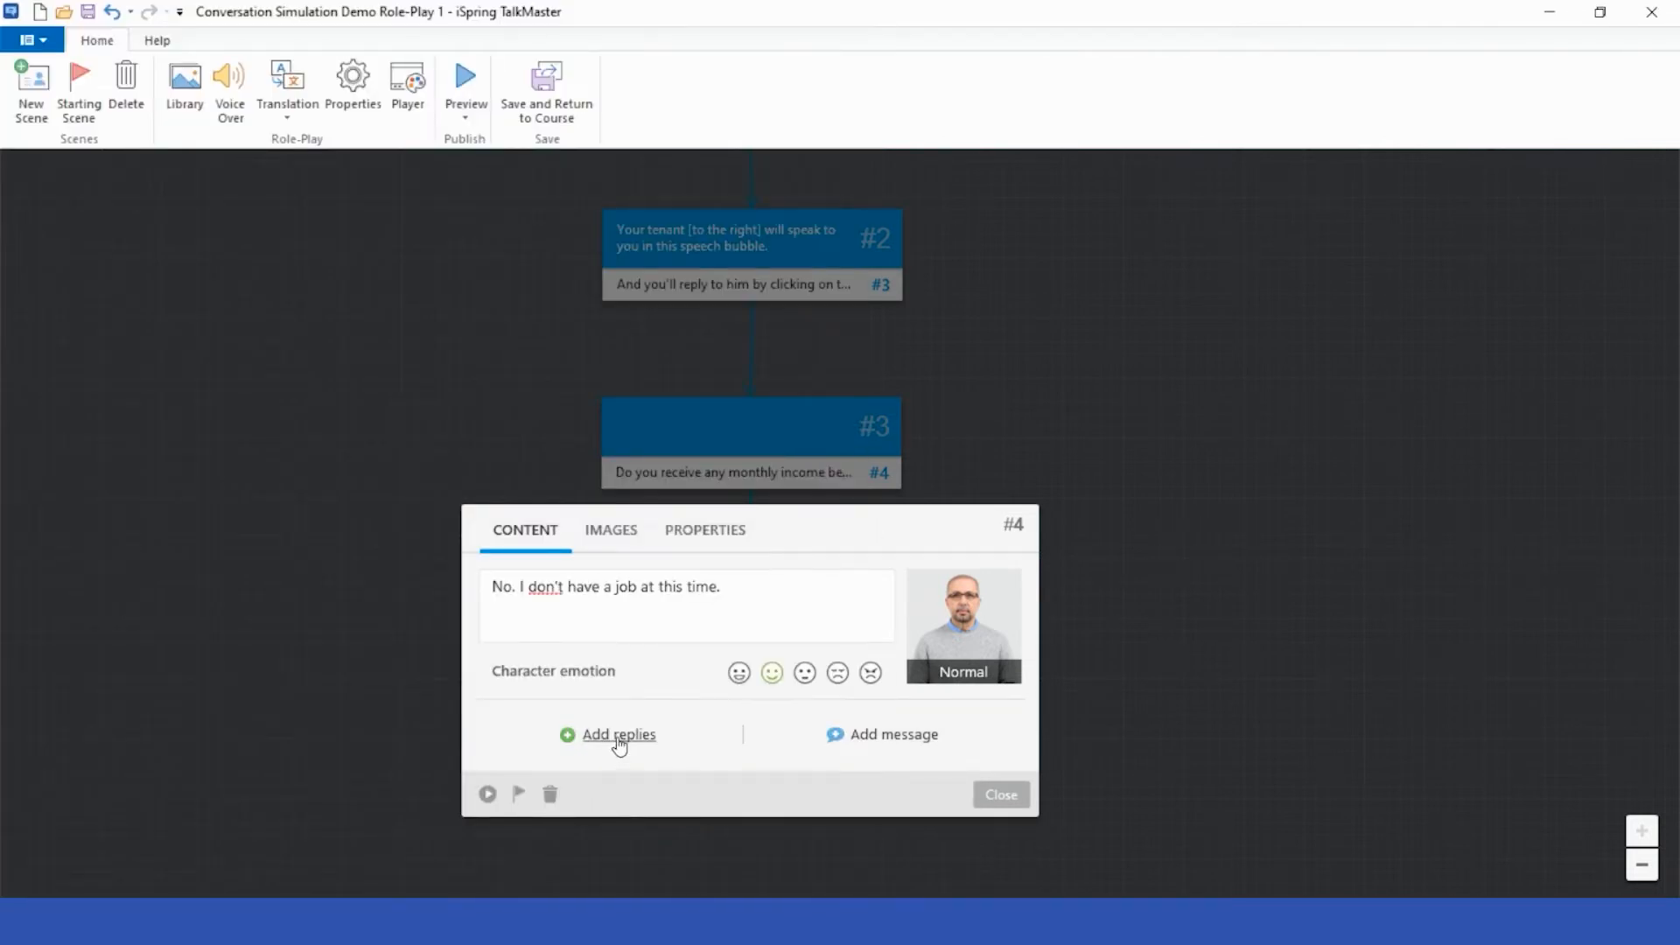
{"action": "left_click", "coordinate": [620, 736]}
{"action": "key", "text": "ctrl+v"}
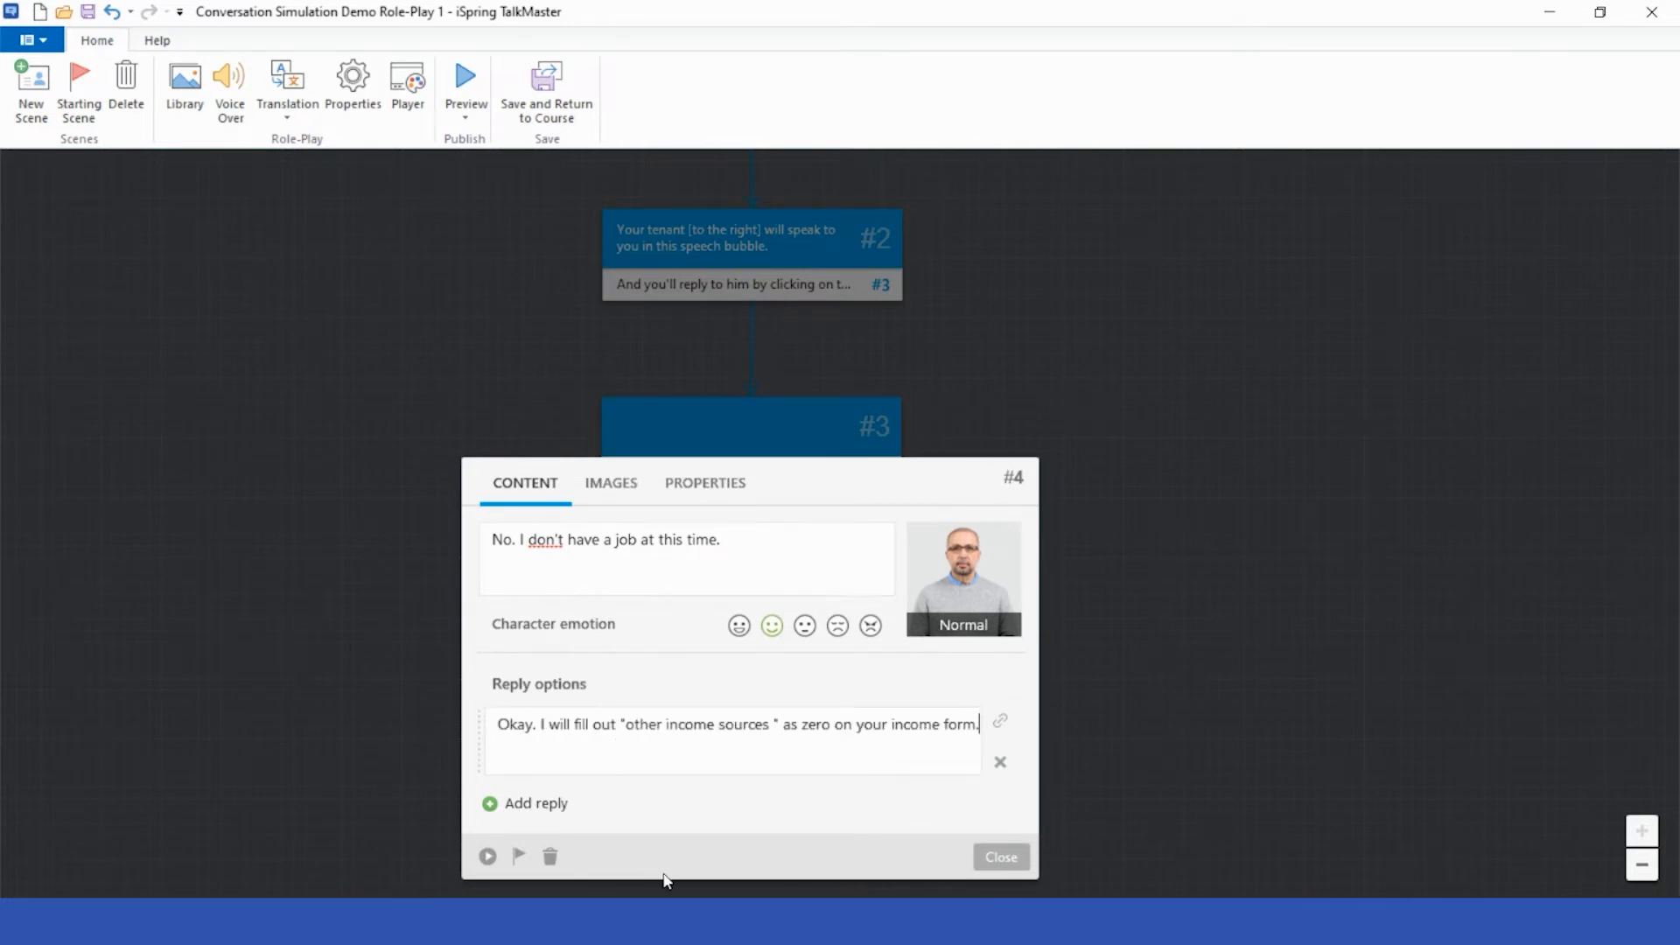
Add the script's "How do you pay for your groceries, cell phone and needed items?" as scene #4's second reply.
{"action": "left_click", "coordinate": [767, 888]}
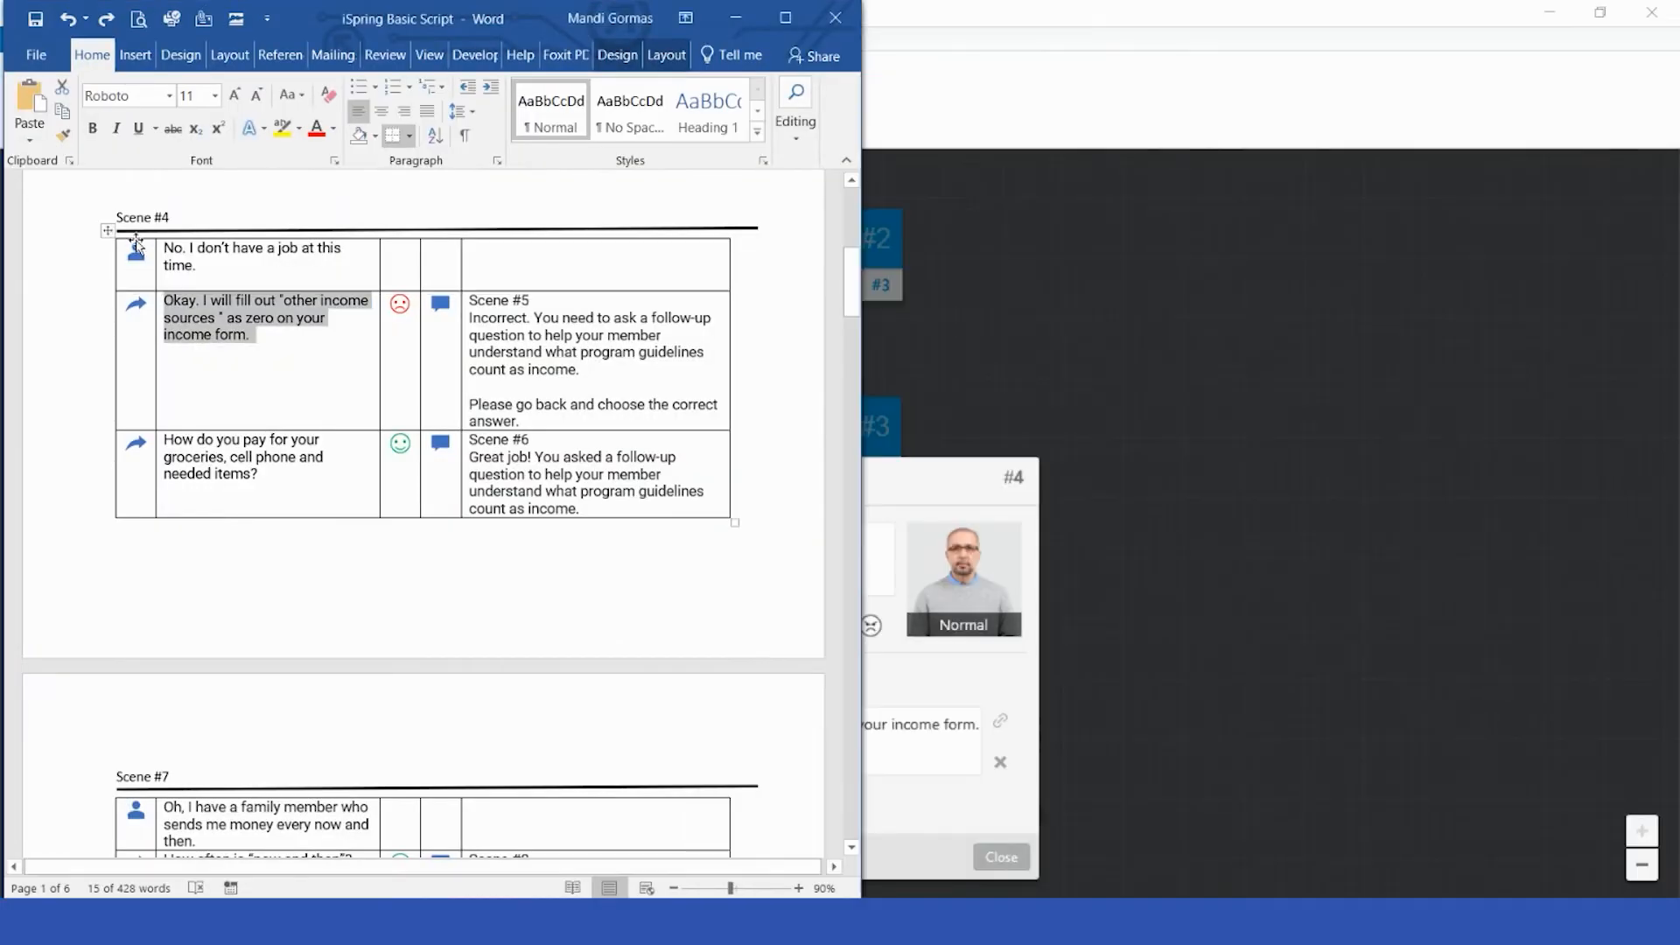
{"action": "left_click_drag", "start_coordinate": [268, 476], "coordinate": [163, 440]}
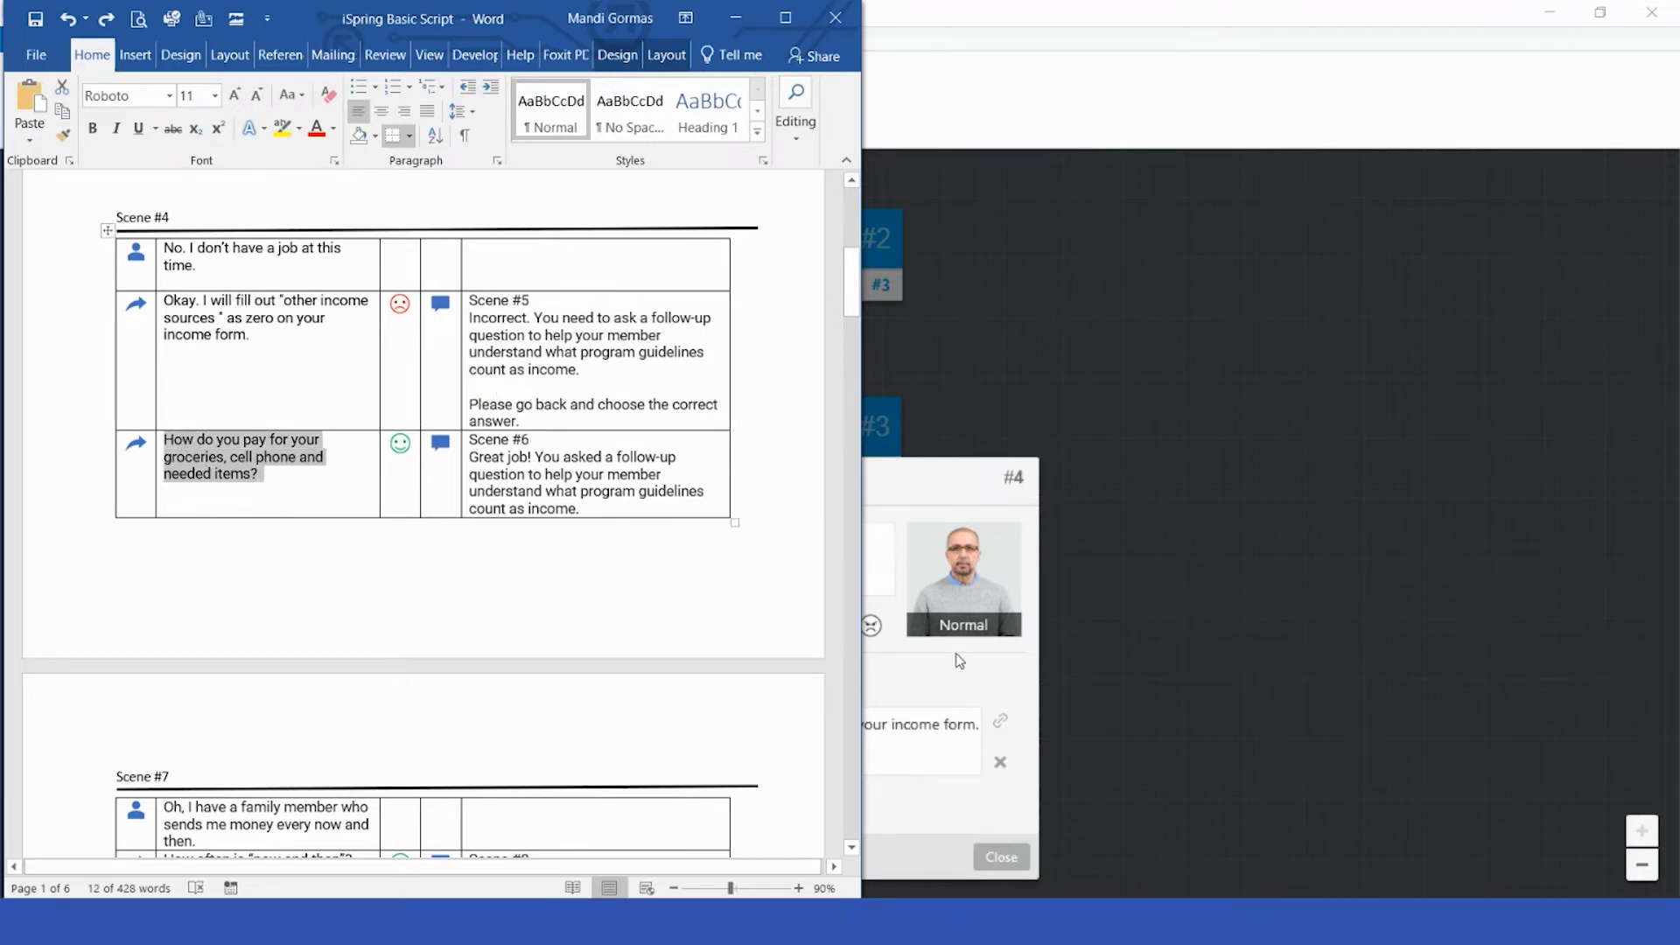
{"action": "left_click", "coordinate": [937, 782]}
{"action": "left_click", "coordinate": [536, 803]}
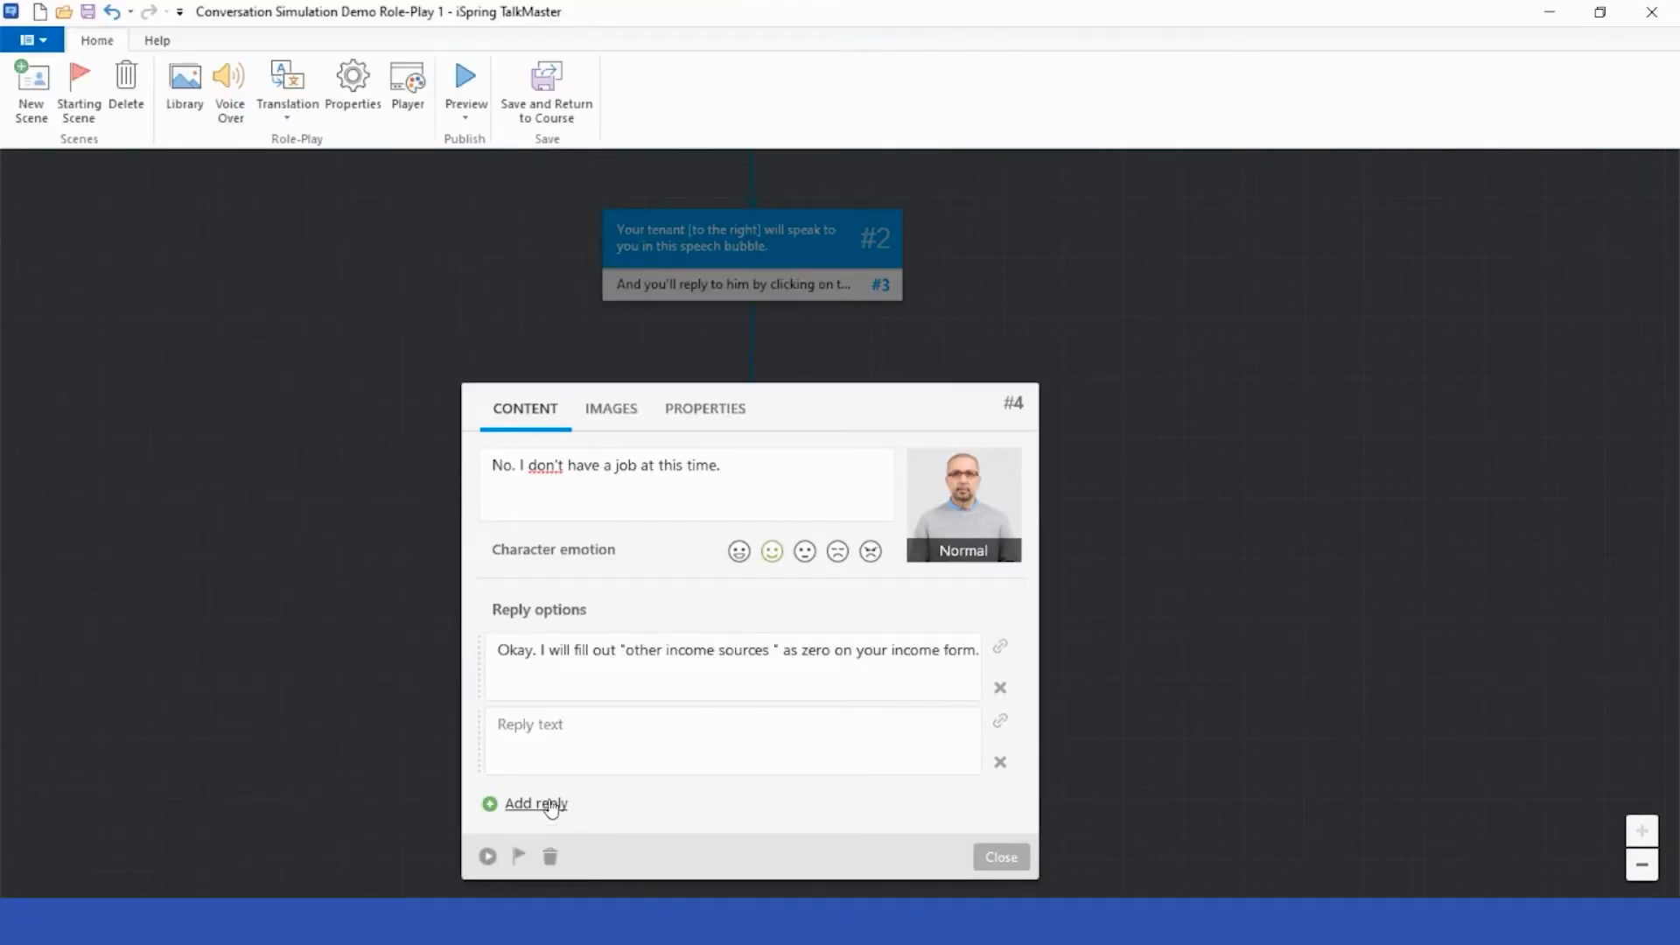
{"action": "key", "text": "ctrl+v"}
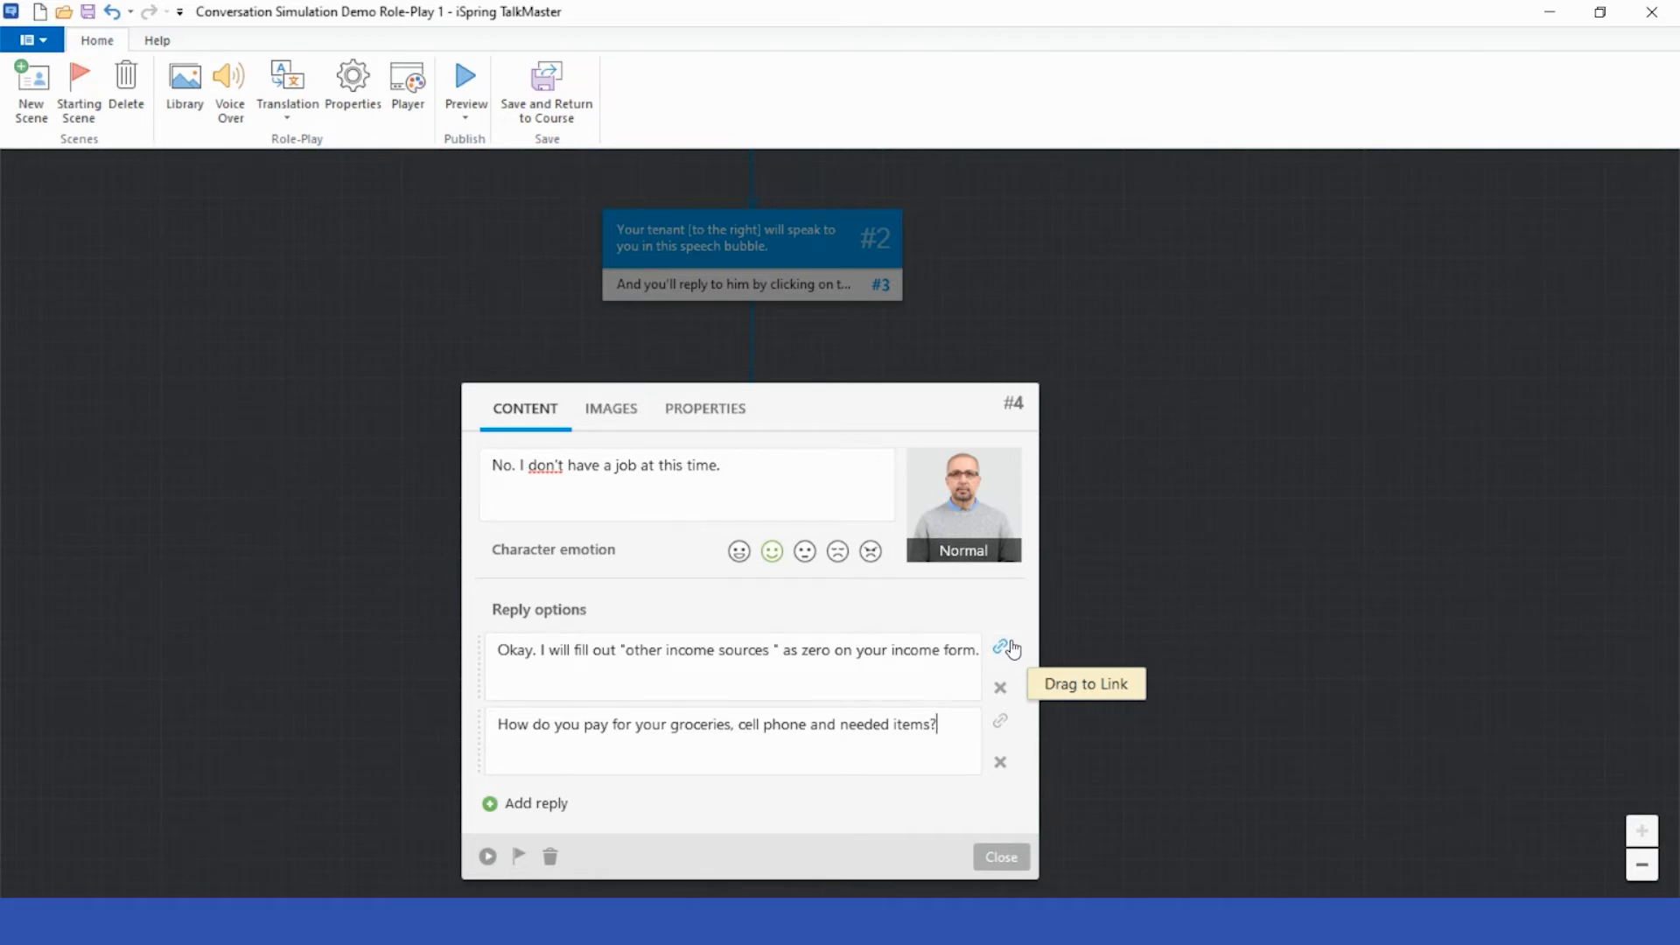
Create scene #5 below and left of scene #4, linked from its "other income sources" reply, and color the new scene red.
{"action": "left_click_drag", "start_coordinate": [1010, 646], "coordinate": [434, 702]}
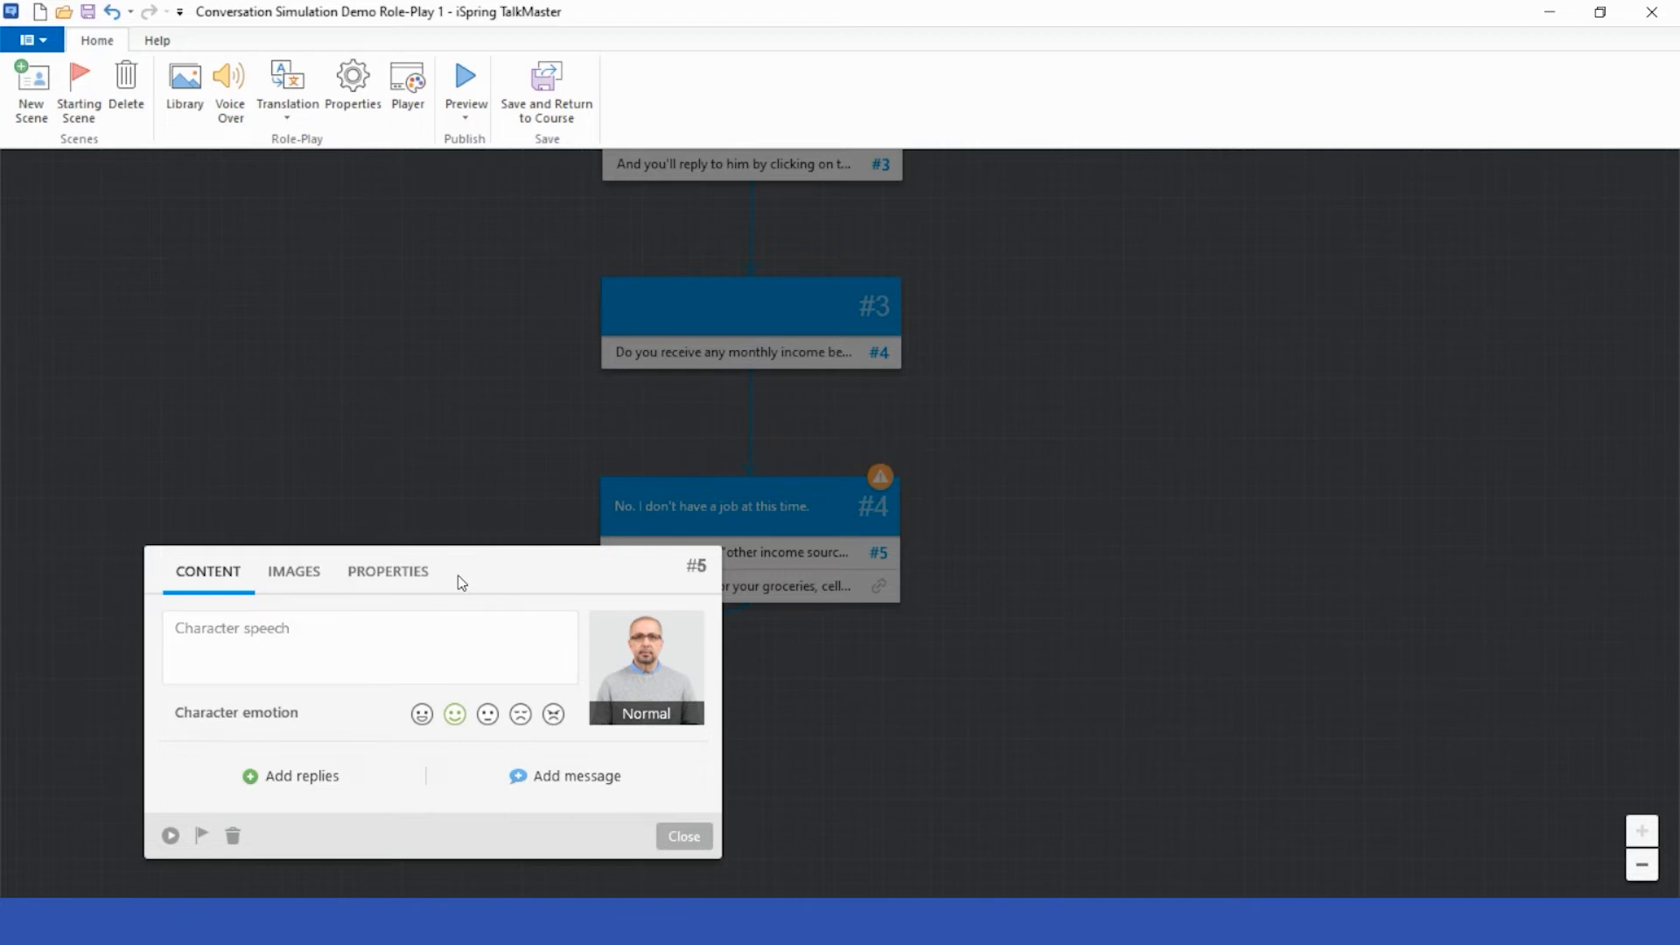
{"action": "left_click", "coordinate": [407, 584]}
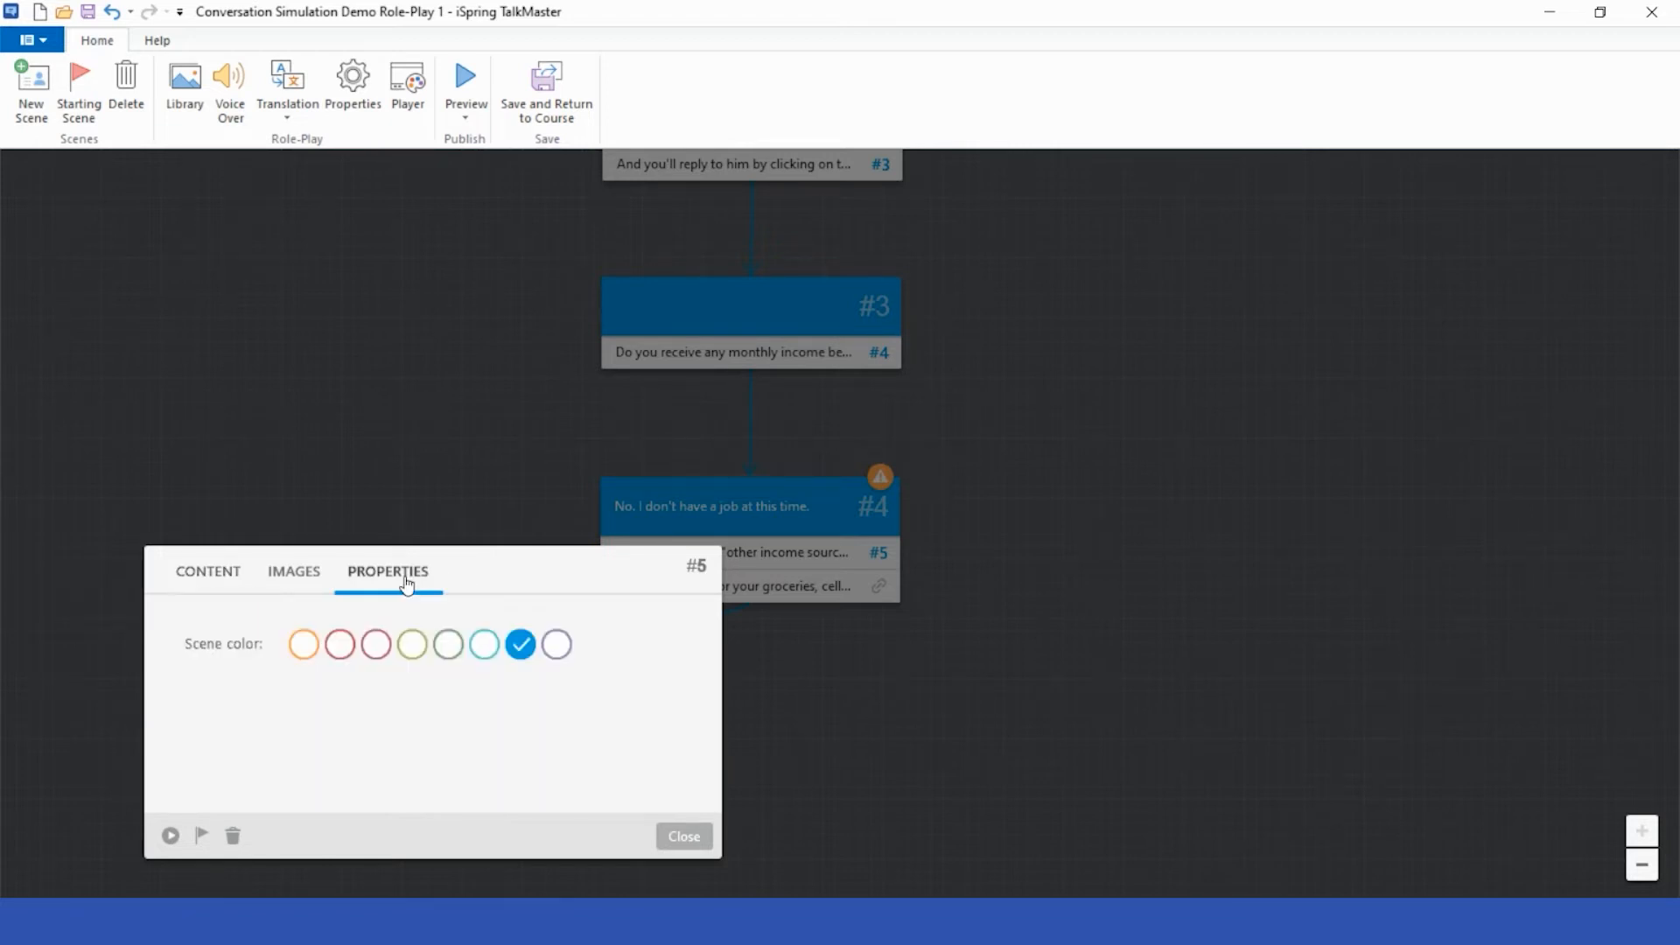
{"action": "left_click", "coordinate": [342, 648]}
{"action": "left_click", "coordinate": [685, 837]}
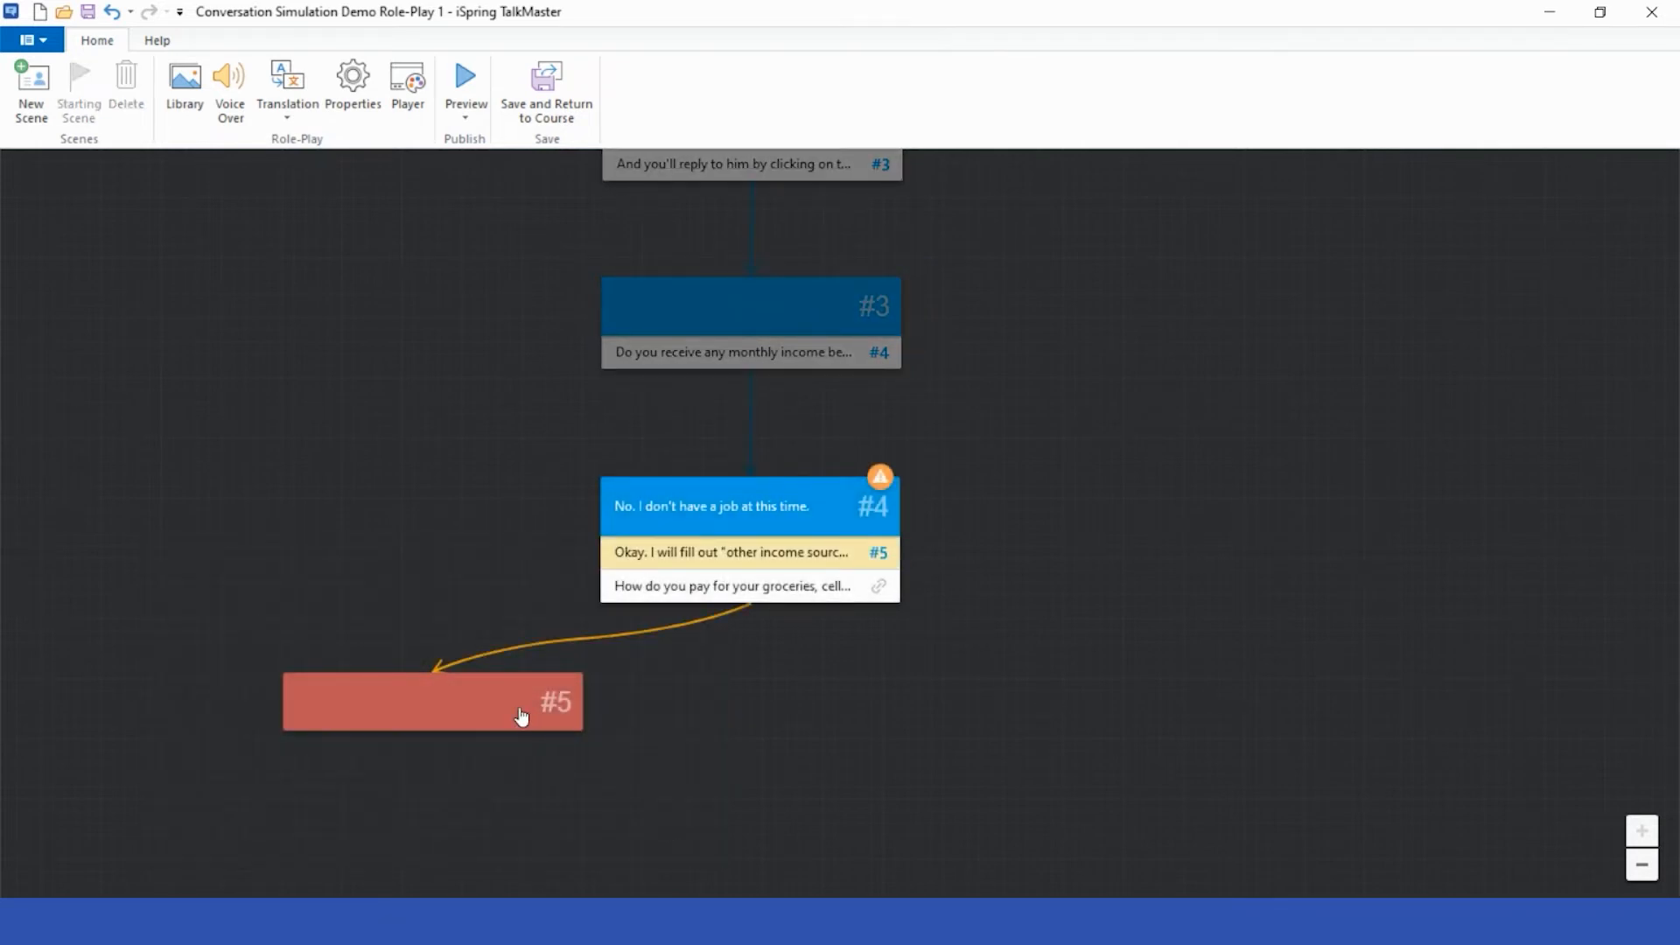
Add the script's Scene #5 "Incorrect. You need to ask a follow-up question" feedback, including the go-back instruction, as scene #5's message.
{"action": "left_click", "coordinate": [490, 701]}
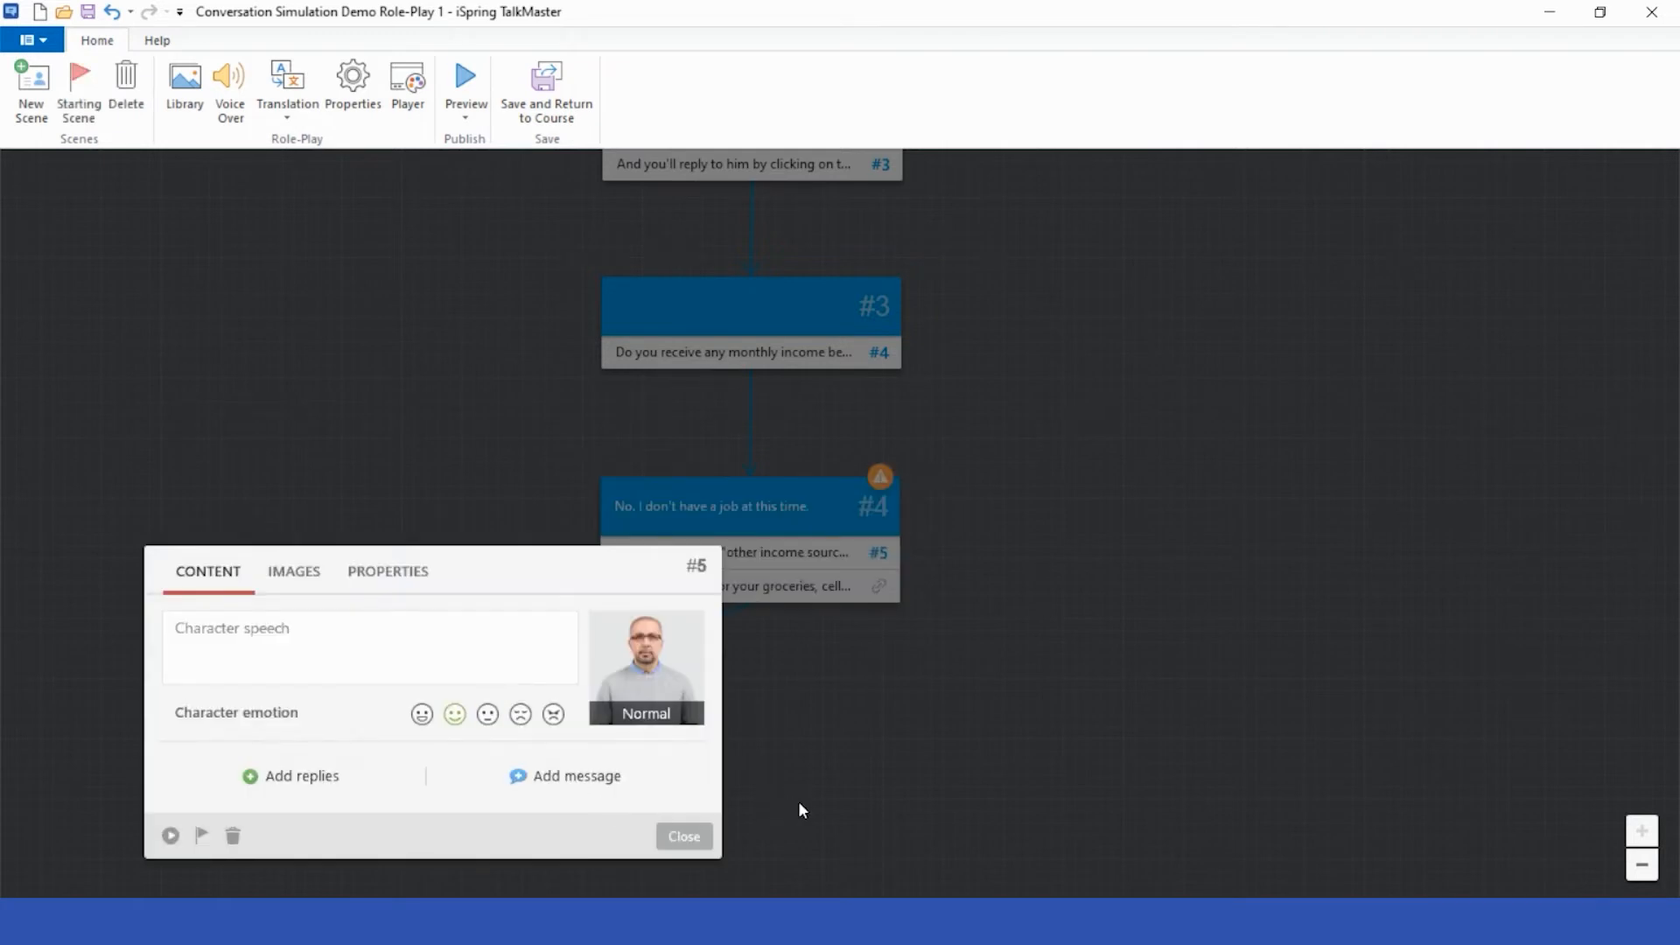
{"action": "key", "text": "alt+Tab"}
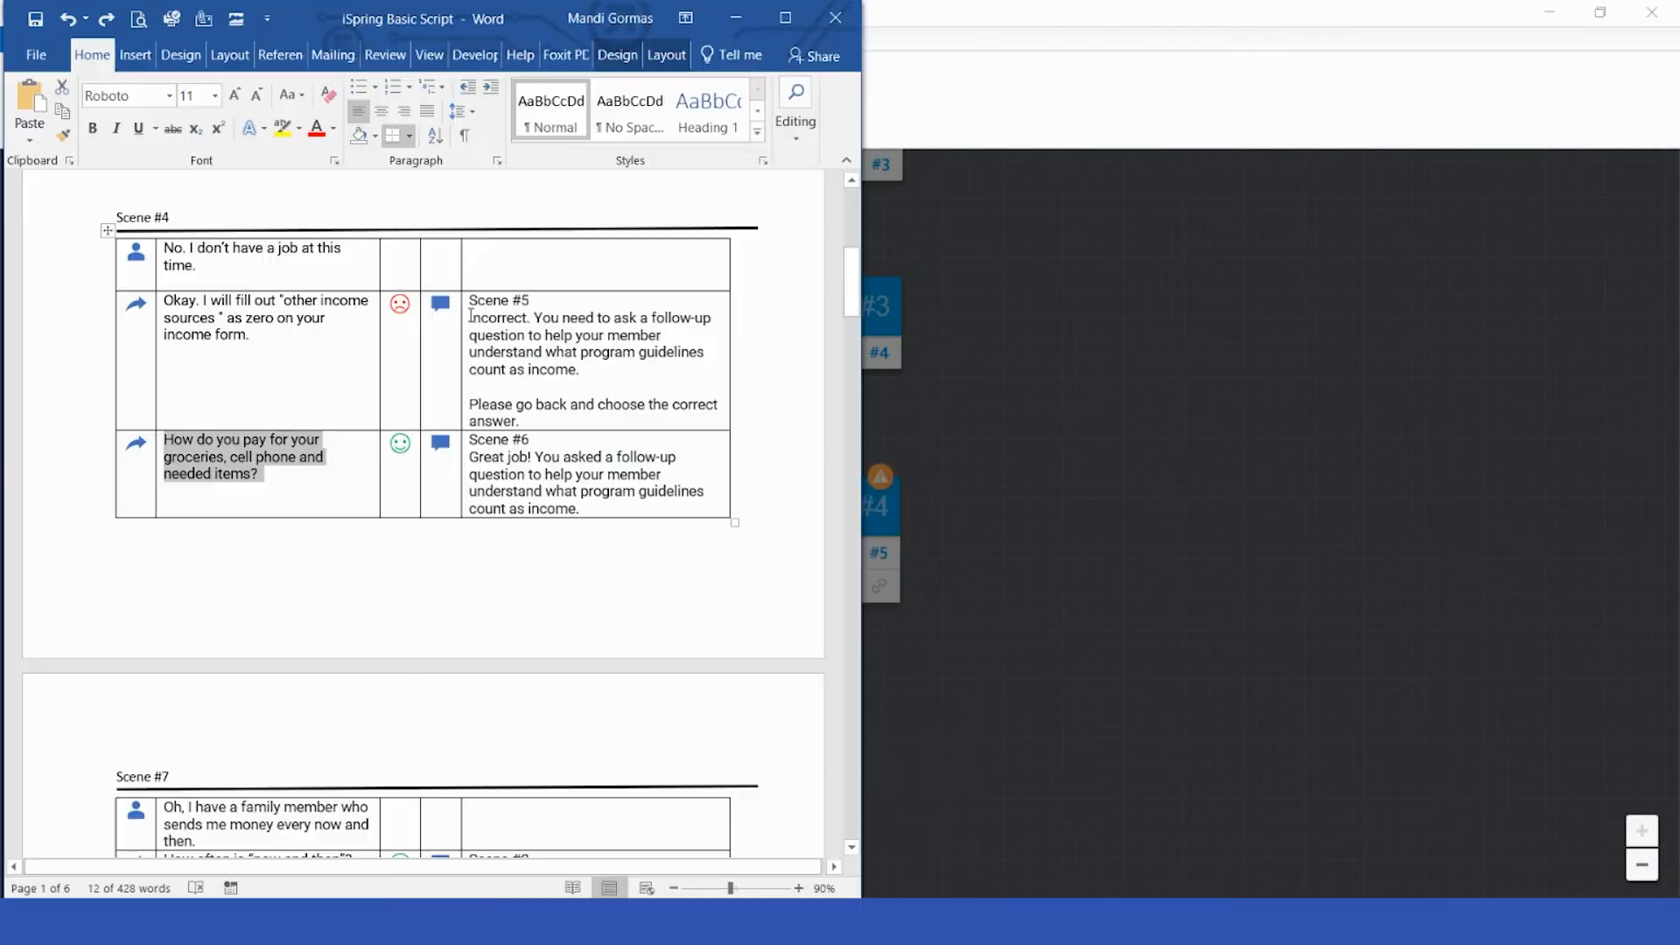
{"action": "left_click_drag", "start_coordinate": [471, 315], "coordinate": [561, 422]}
{"action": "key", "text": "ctrl+c"}
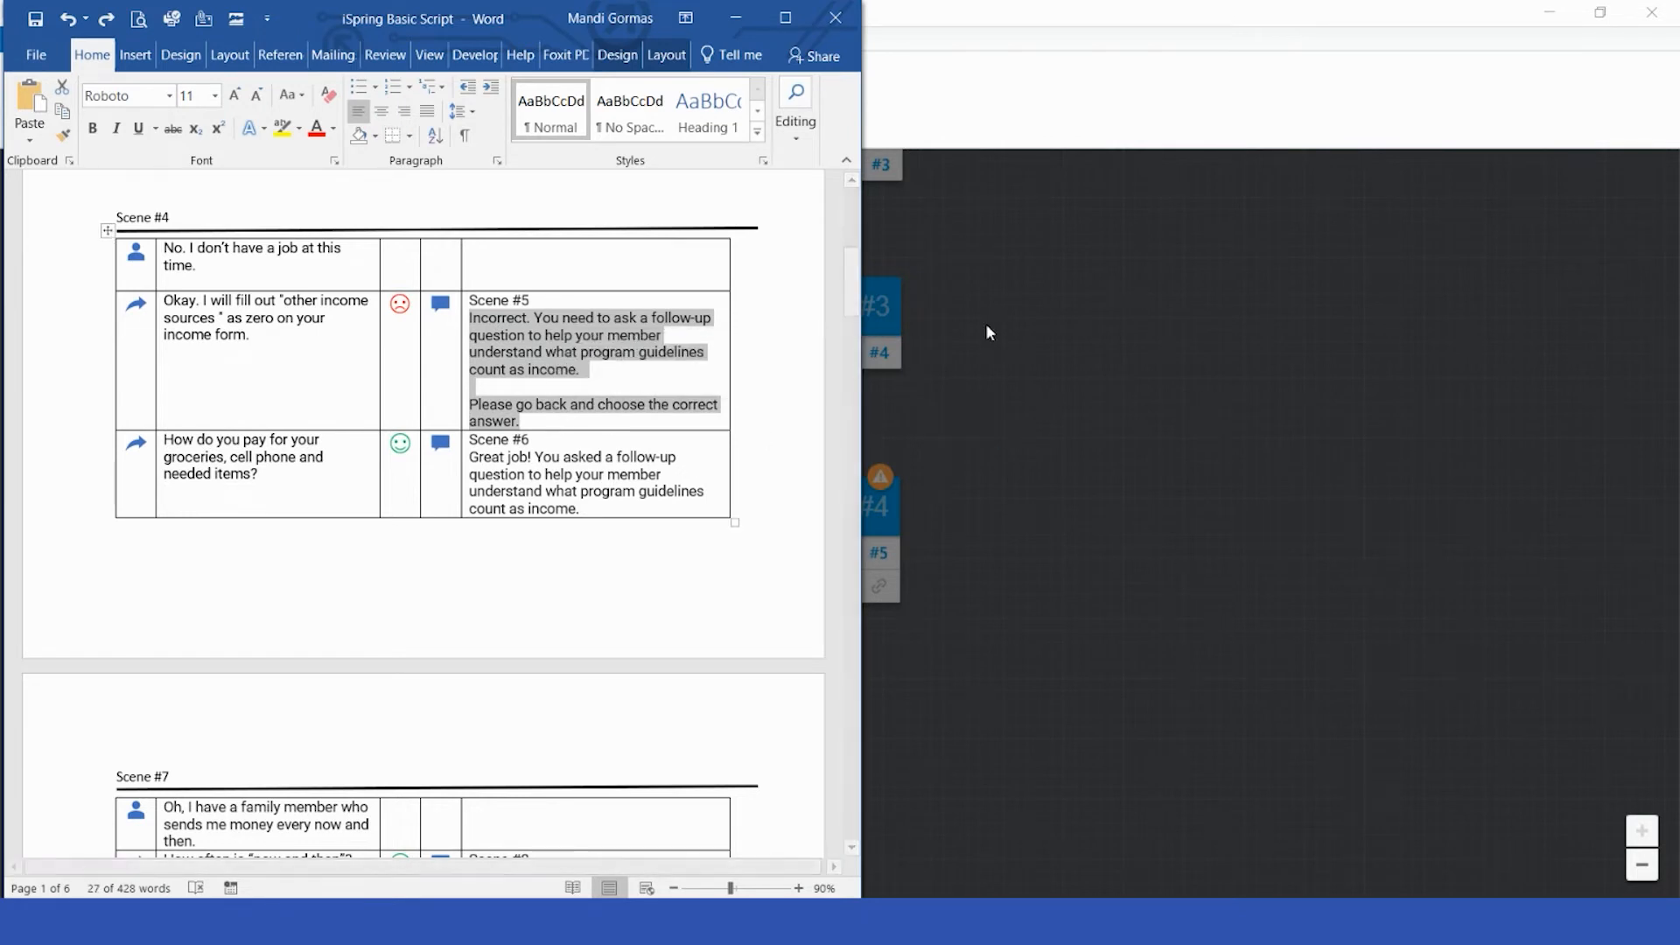
{"action": "left_click", "coordinate": [1058, 383]}
{"action": "left_click", "coordinate": [551, 702]}
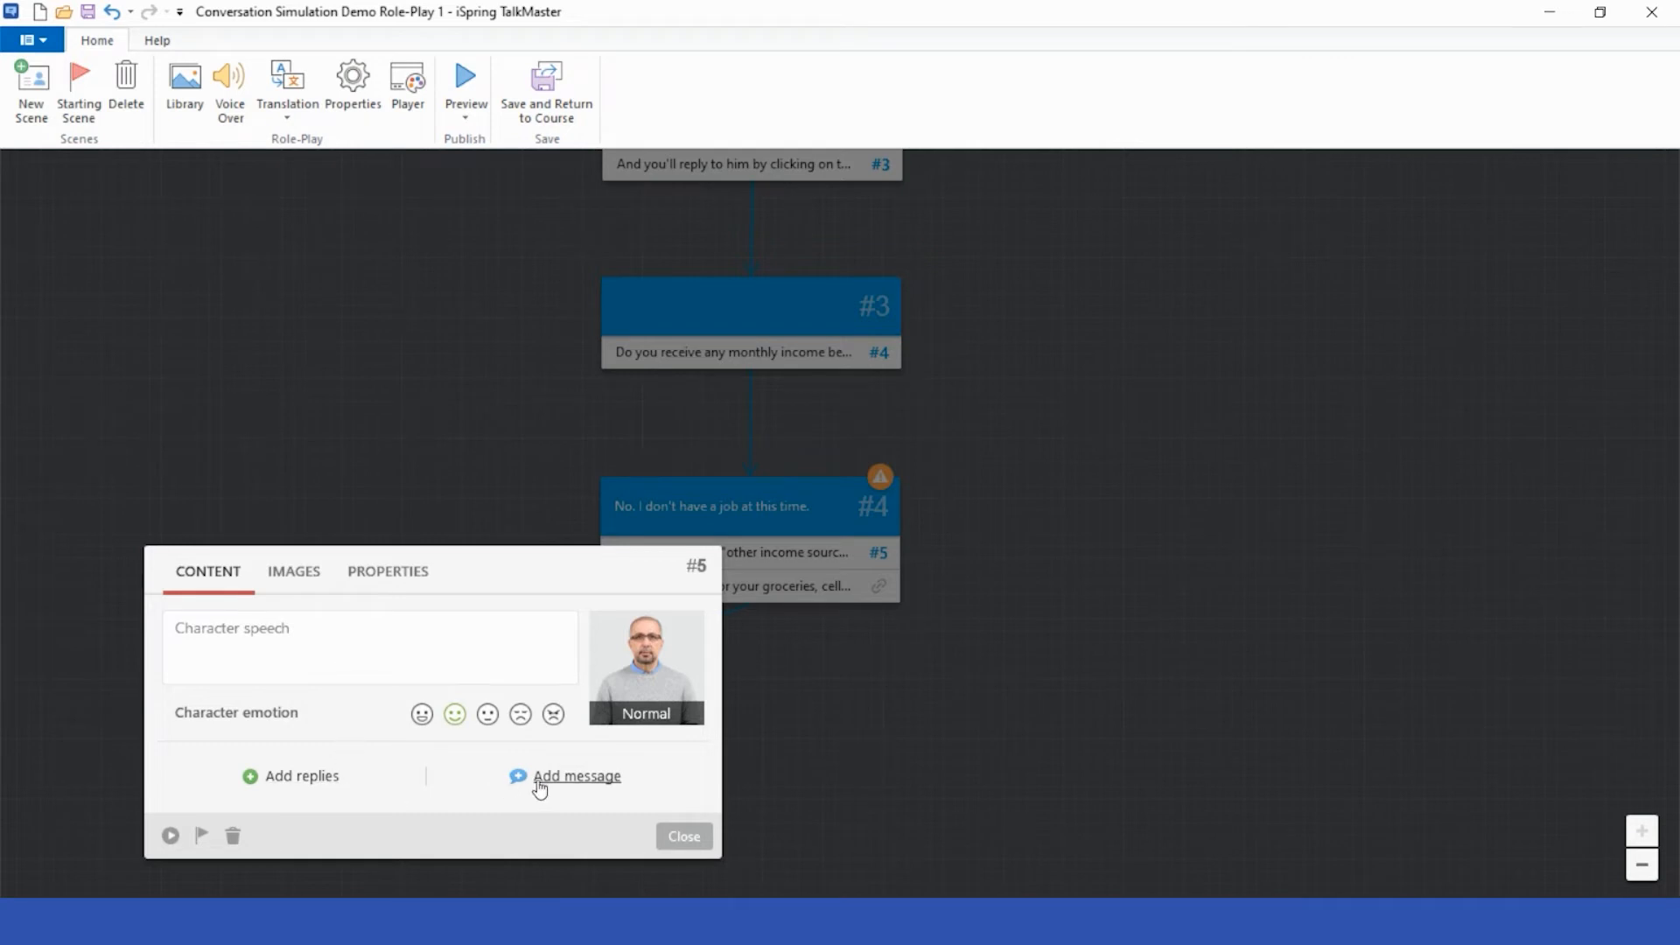
{"action": "left_click", "coordinate": [571, 776]}
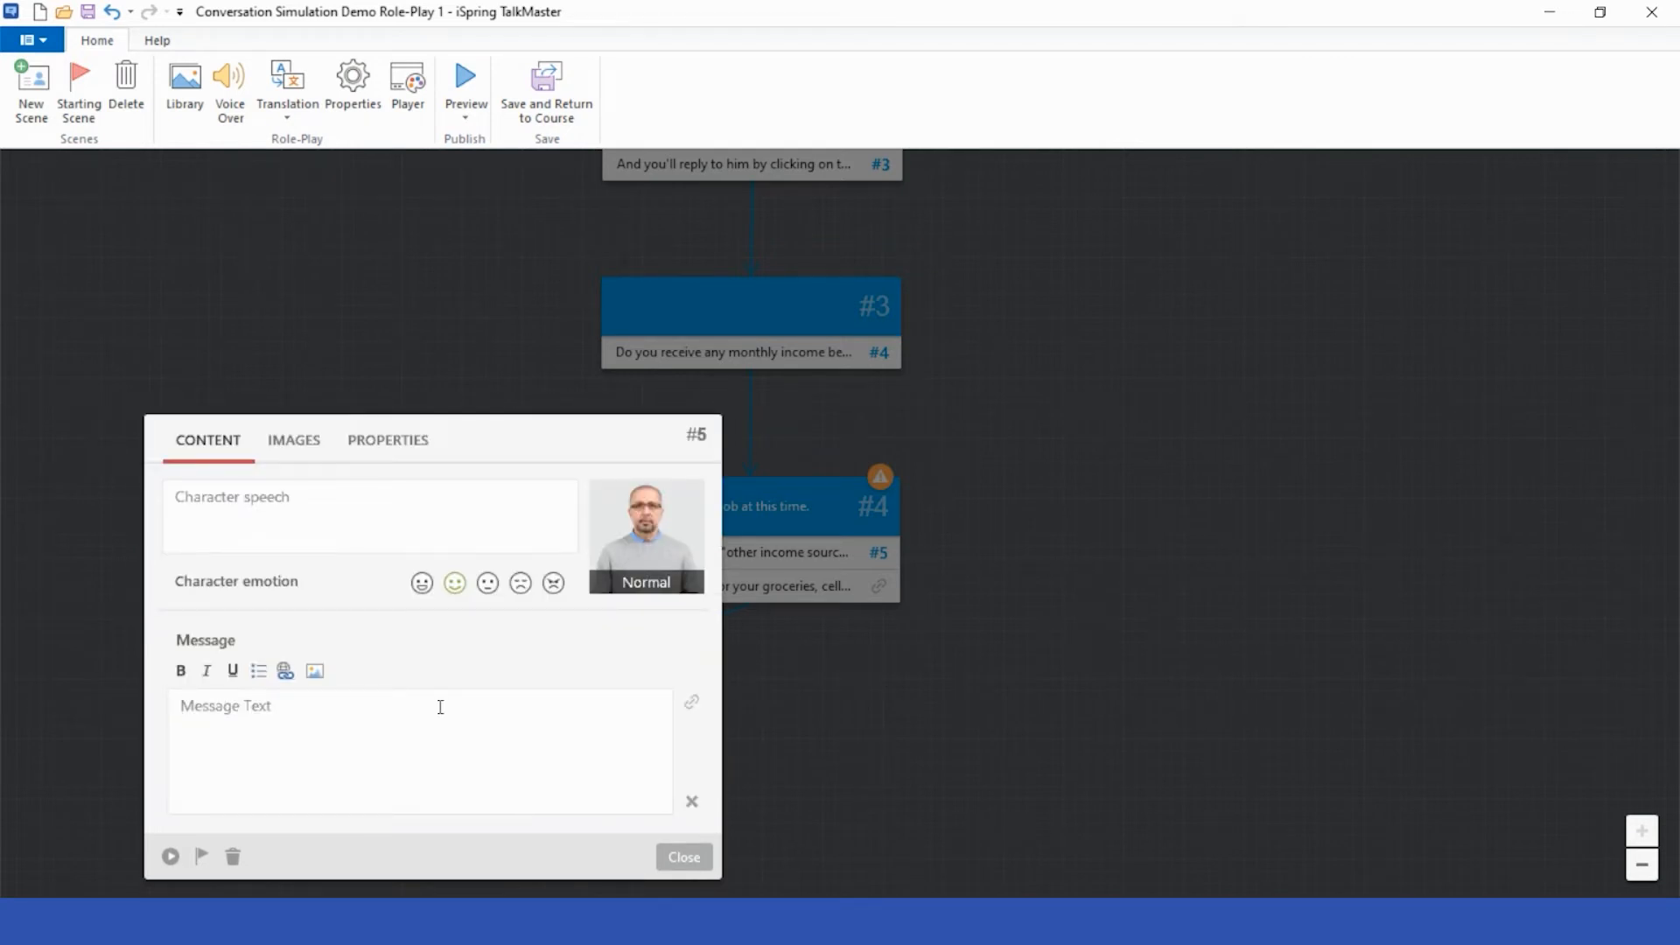
{"action": "key", "text": "ctrl+v"}
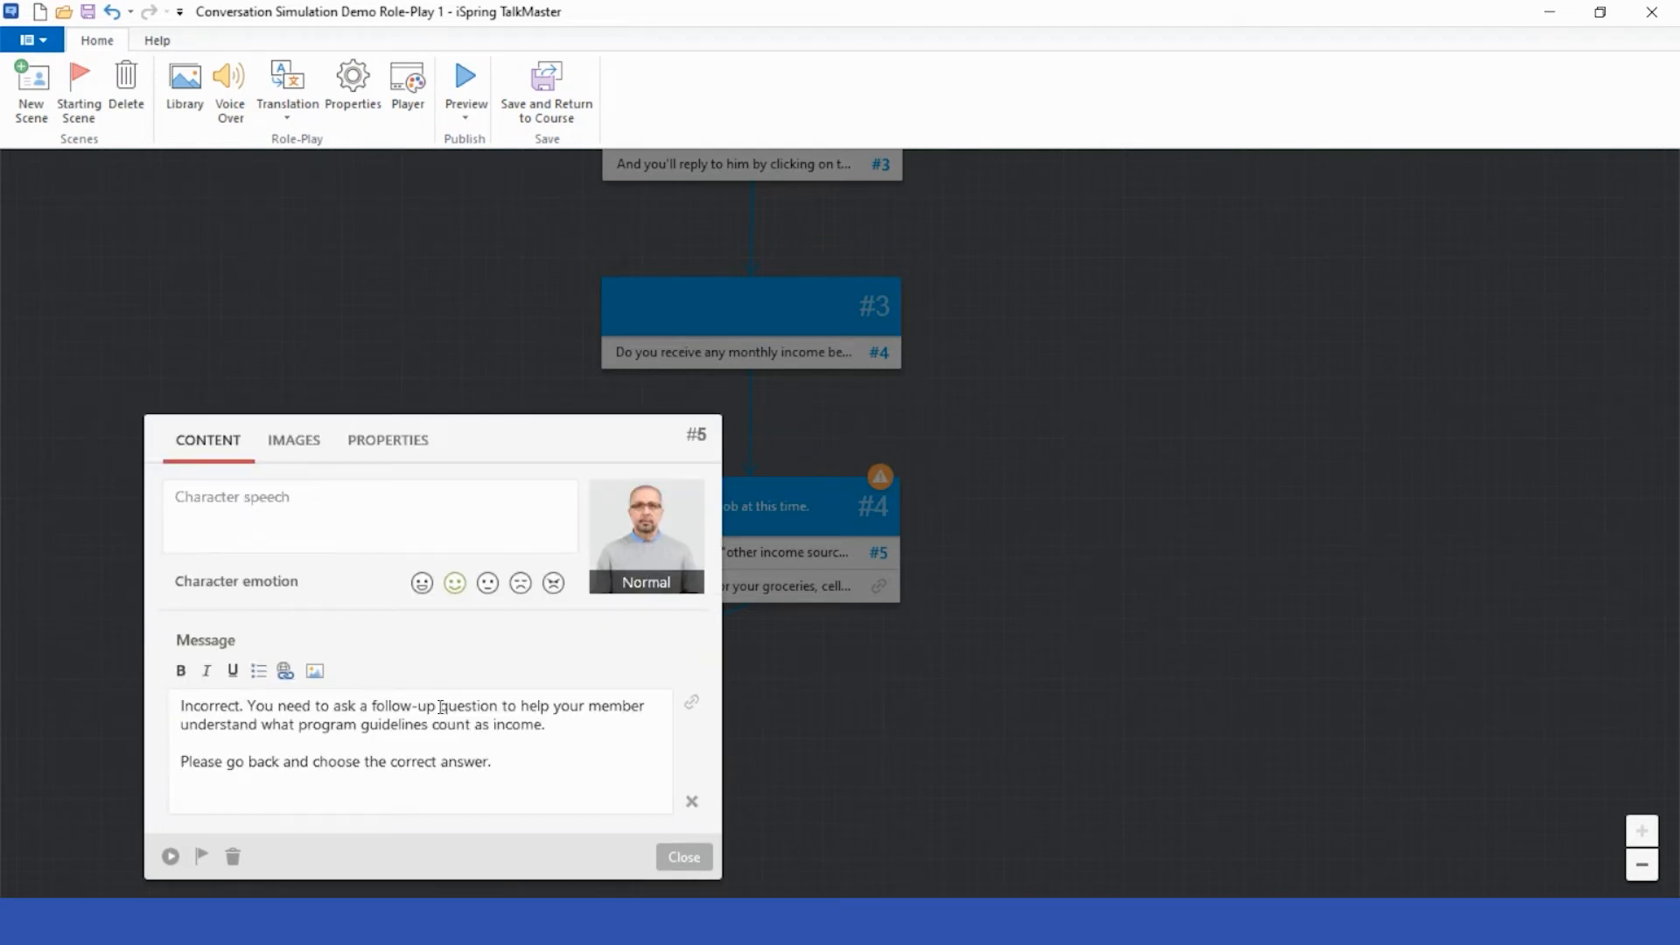
{"action": "left_click", "coordinate": [685, 858]}
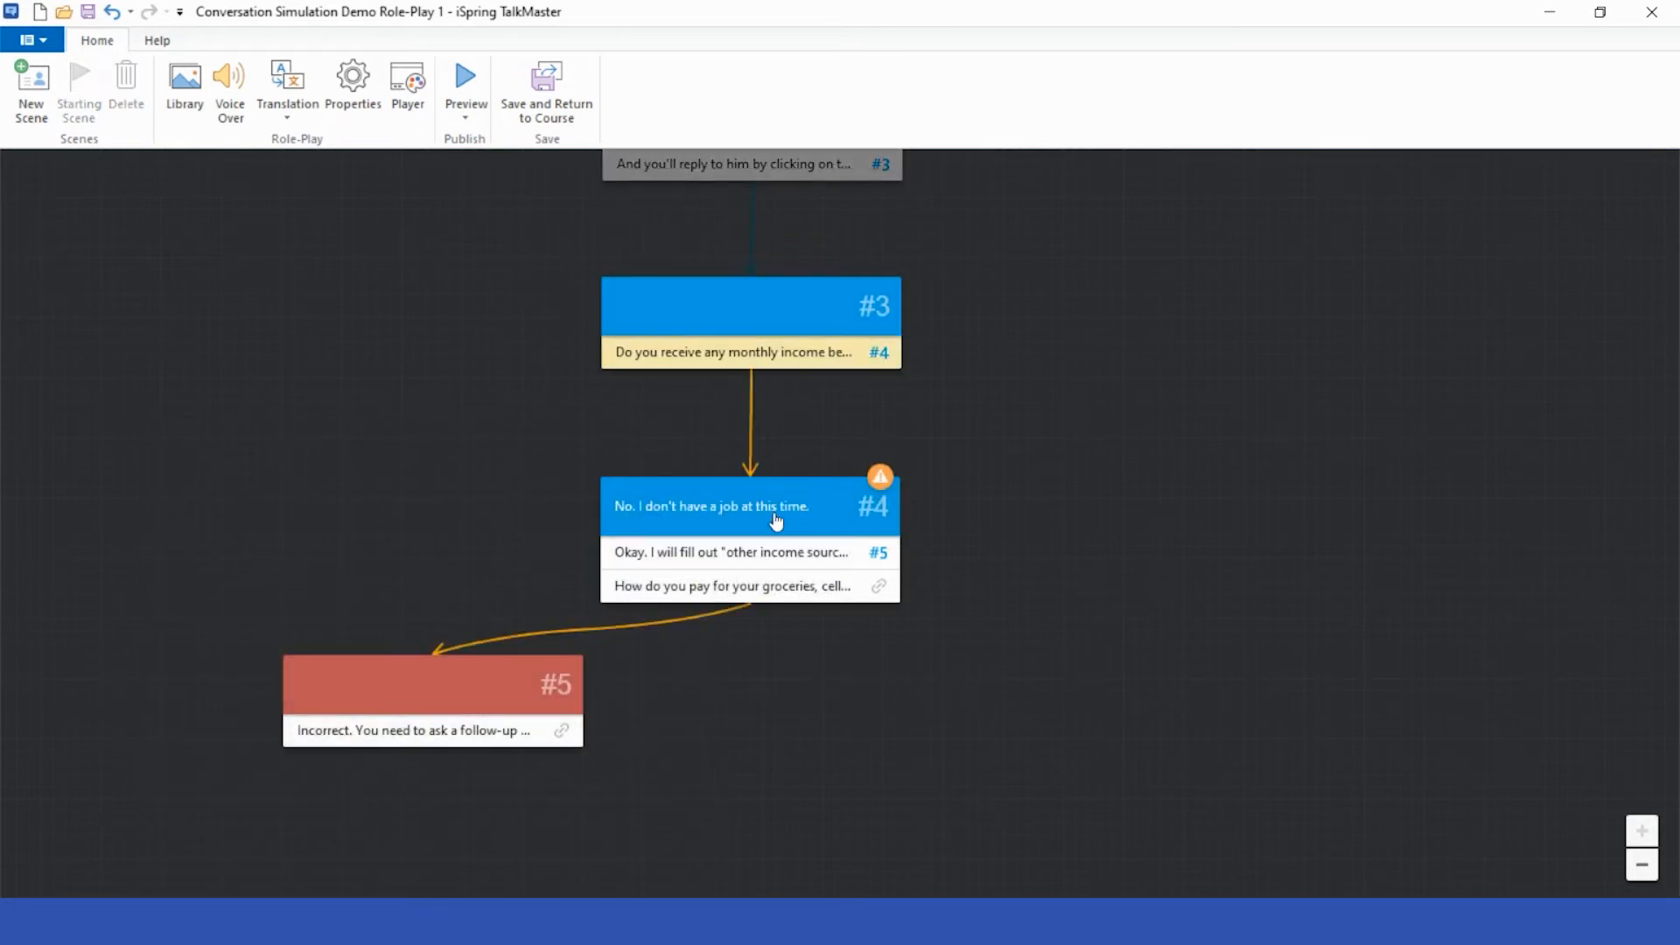
Preview the role-play from scene #4, choose the "other income sources" reply to check its feedback, and close the preview and scene.
{"action": "left_click", "coordinate": [754, 495]}
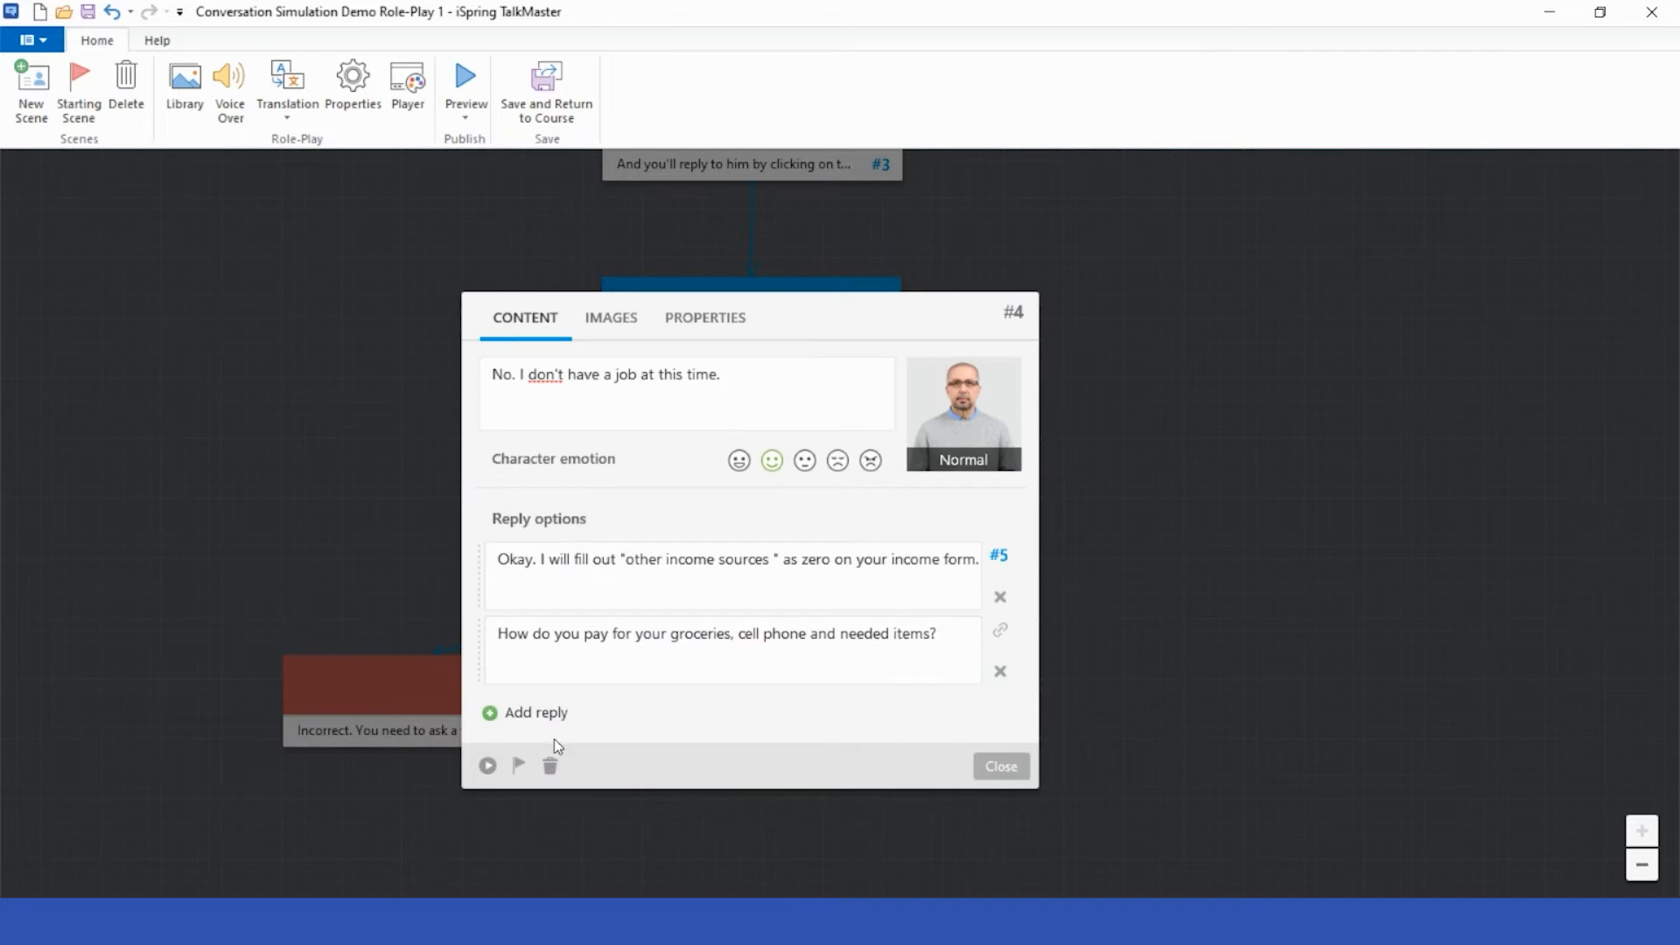
{"action": "left_click", "coordinate": [487, 766]}
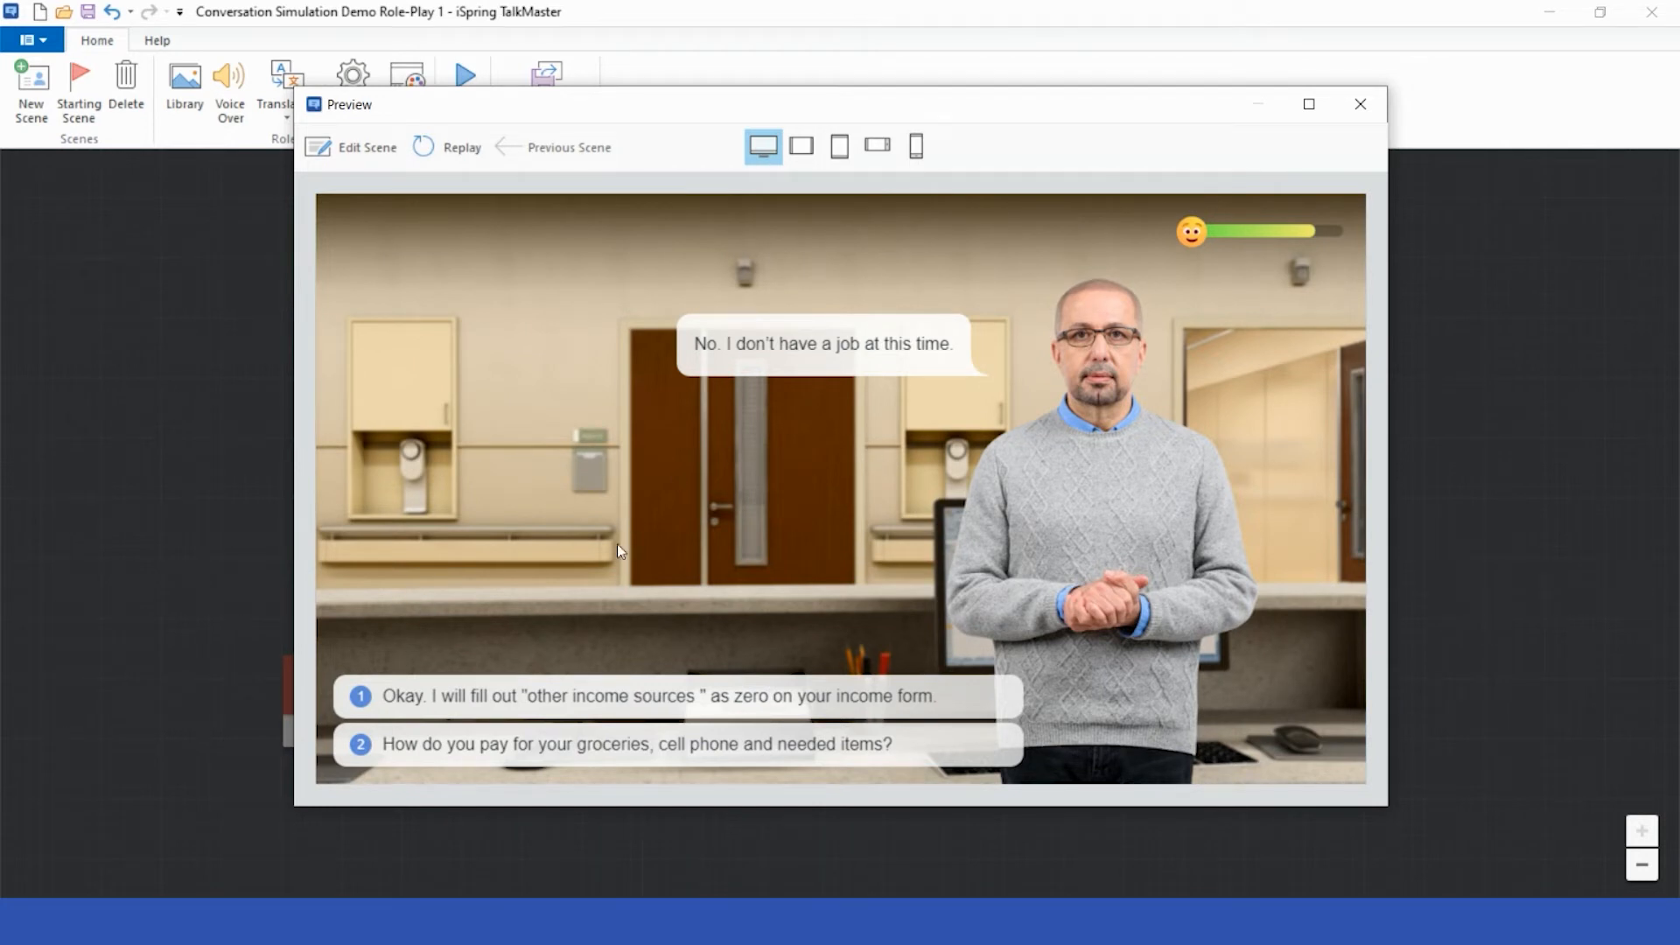
{"action": "left_click", "coordinate": [648, 700]}
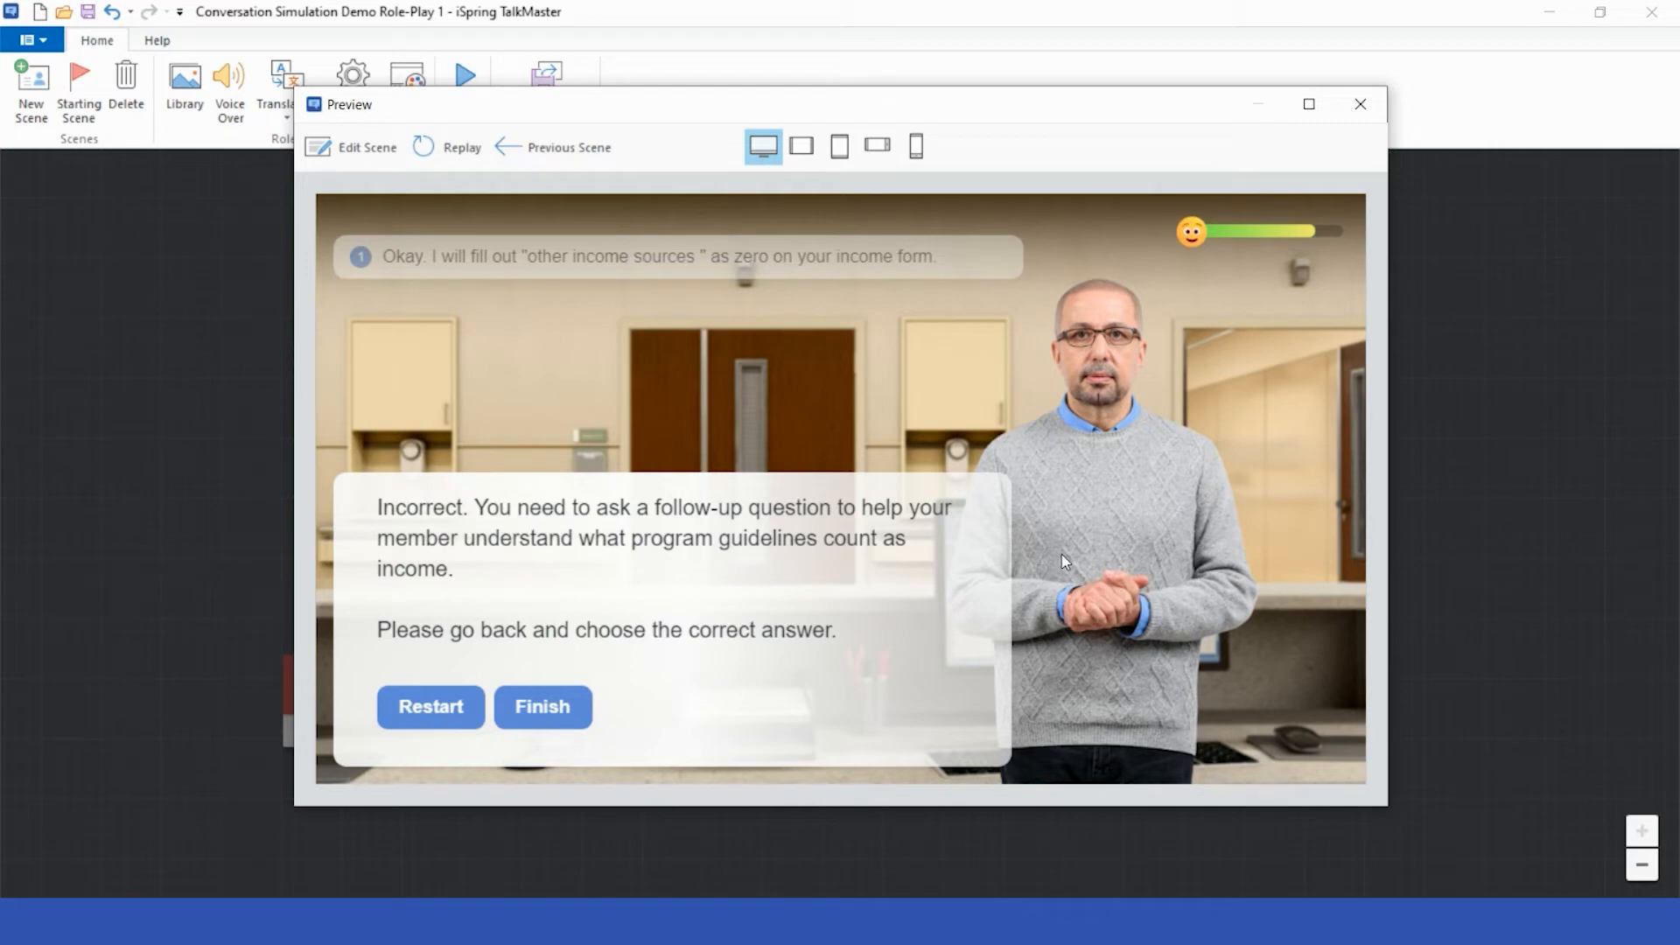
{"action": "left_click", "coordinate": [1361, 109]}
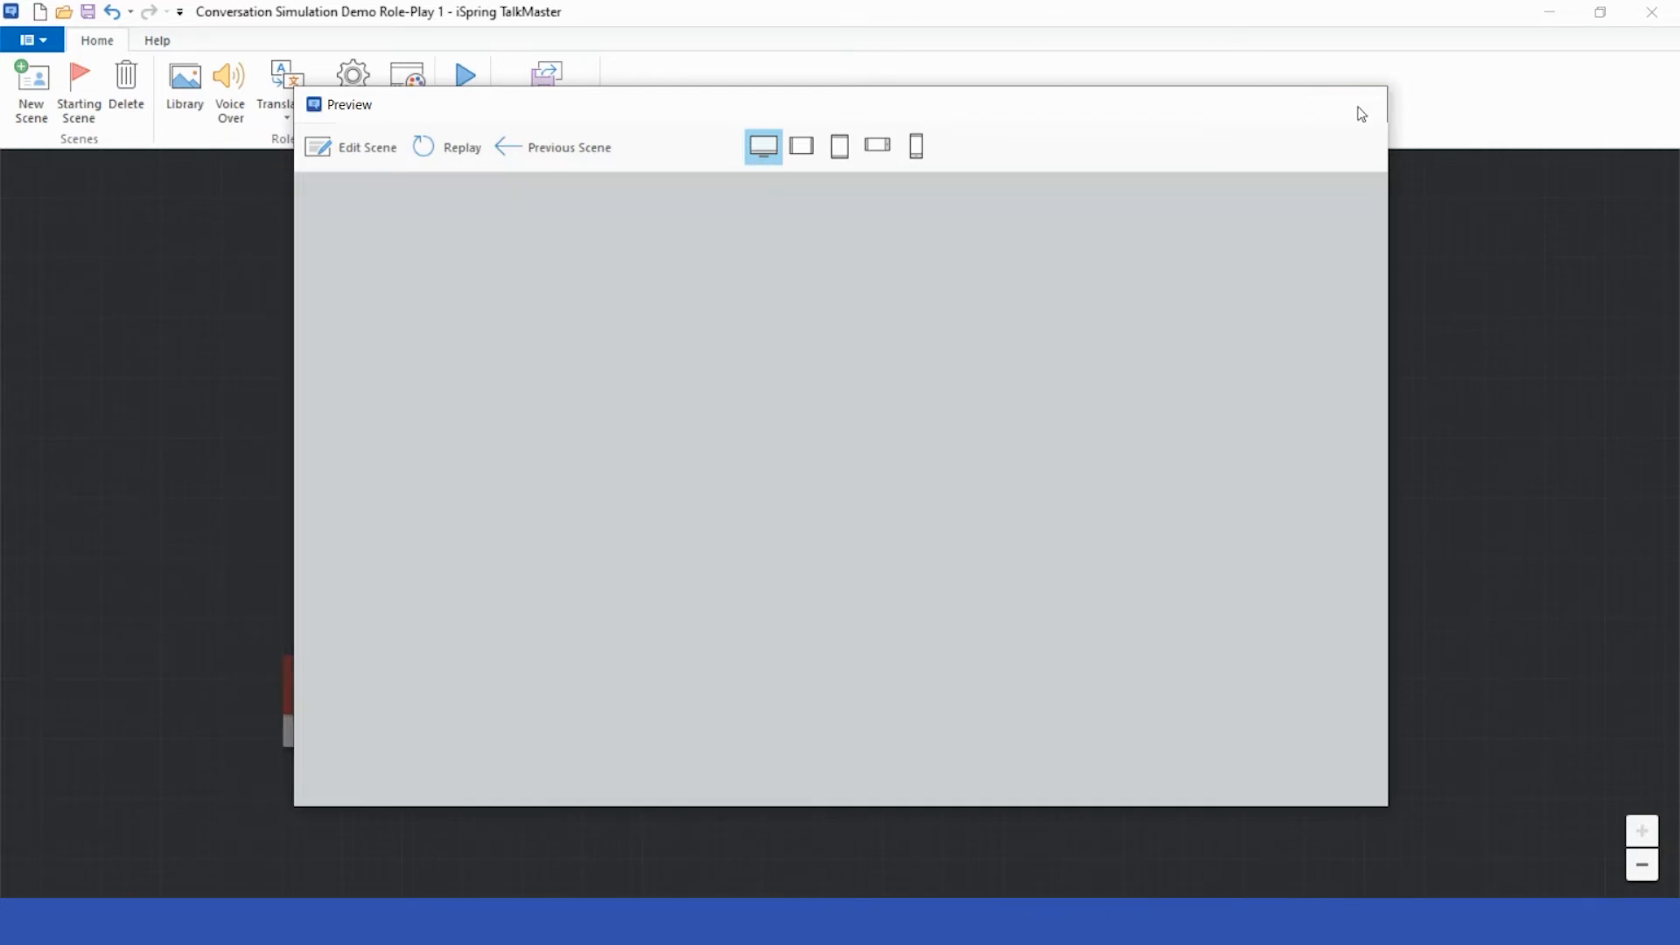
{"action": "left_click", "coordinate": [1004, 767]}
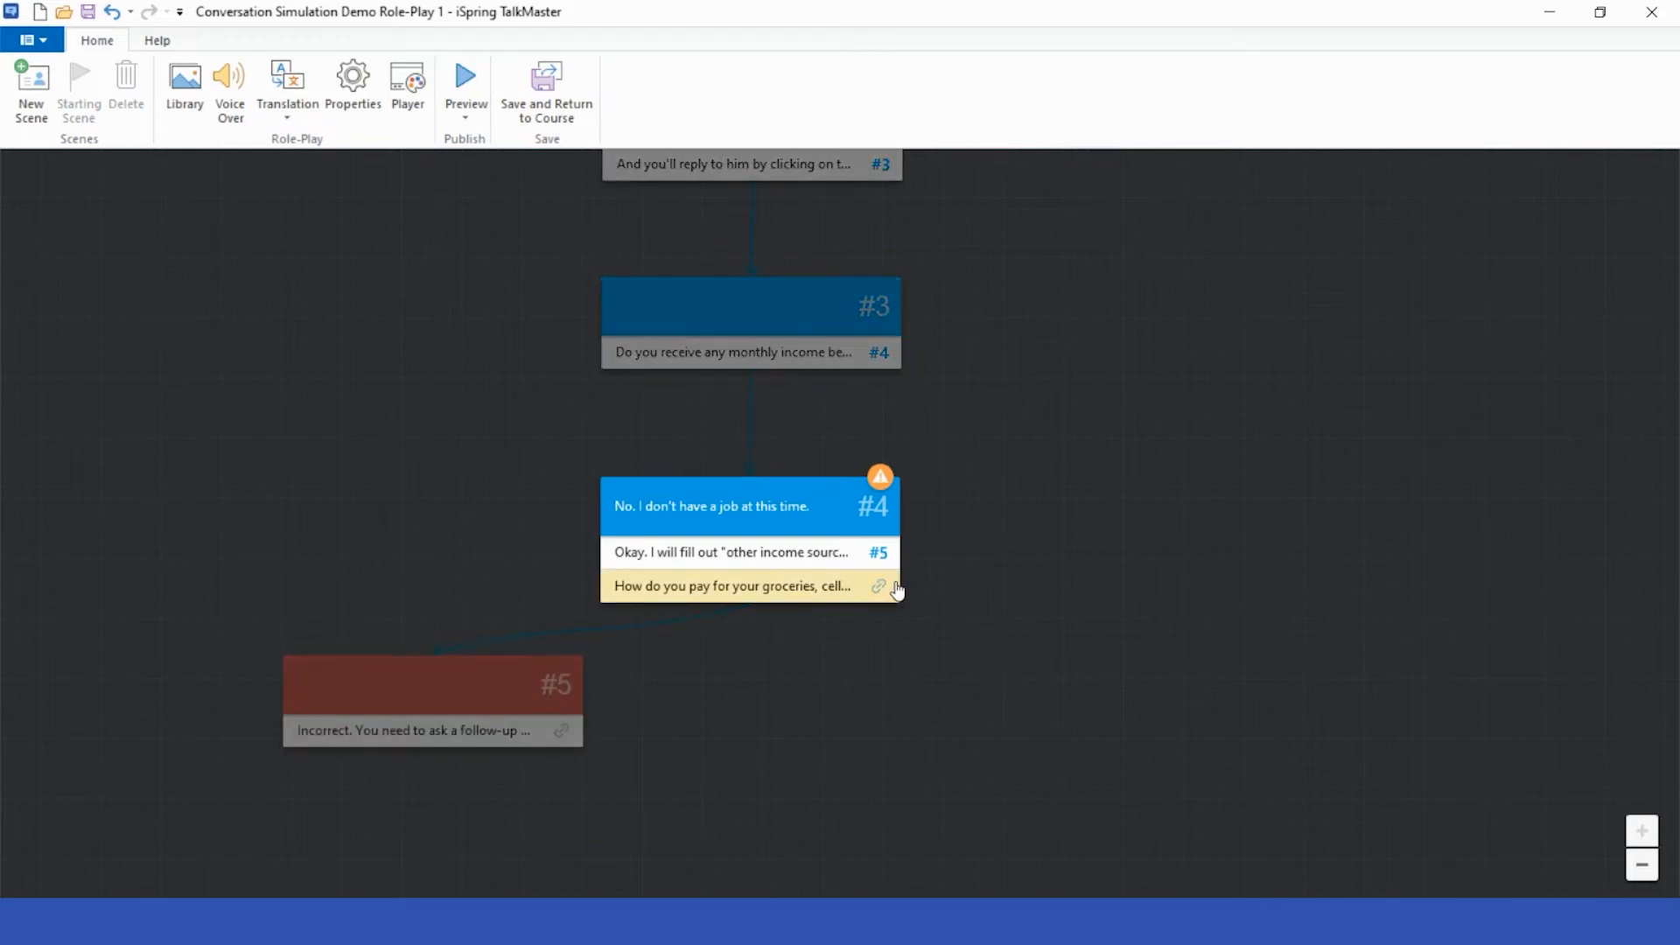
Create scene #6 below and right of scene #4, linked from its groceries reply, and color the new scene dark green.
{"action": "left_click_drag", "start_coordinate": [879, 585], "coordinate": [1038, 671]}
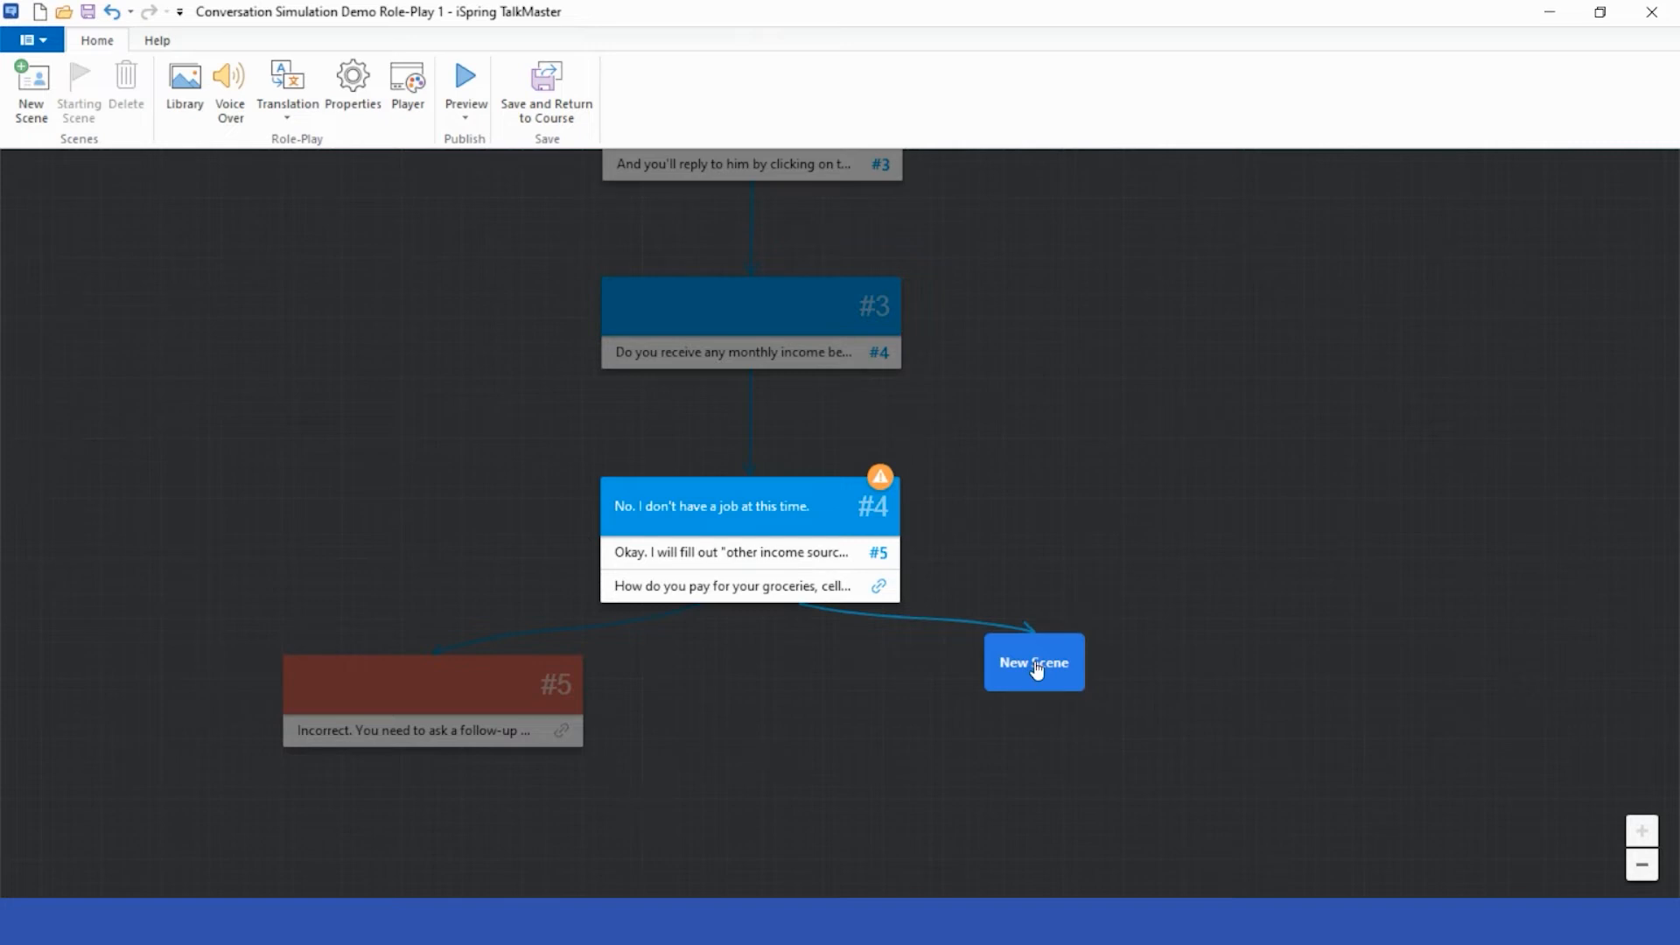
{"action": "left_click_drag", "start_coordinate": [1038, 671], "coordinate": [1073, 701]}
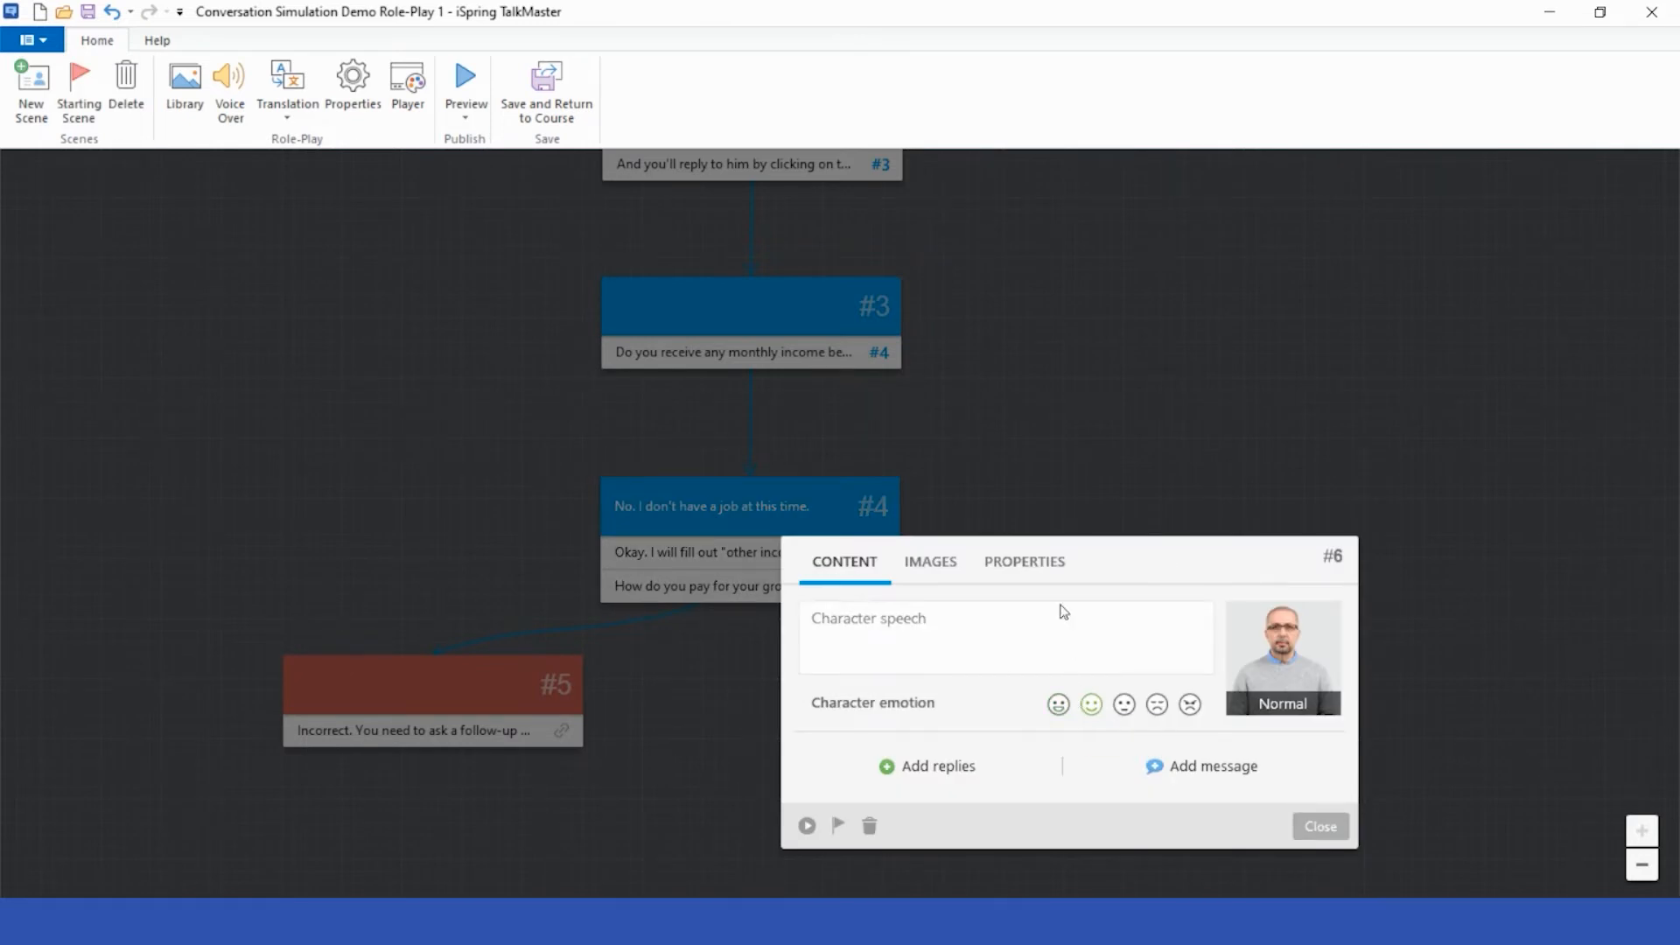
{"action": "left_click", "coordinate": [1040, 560]}
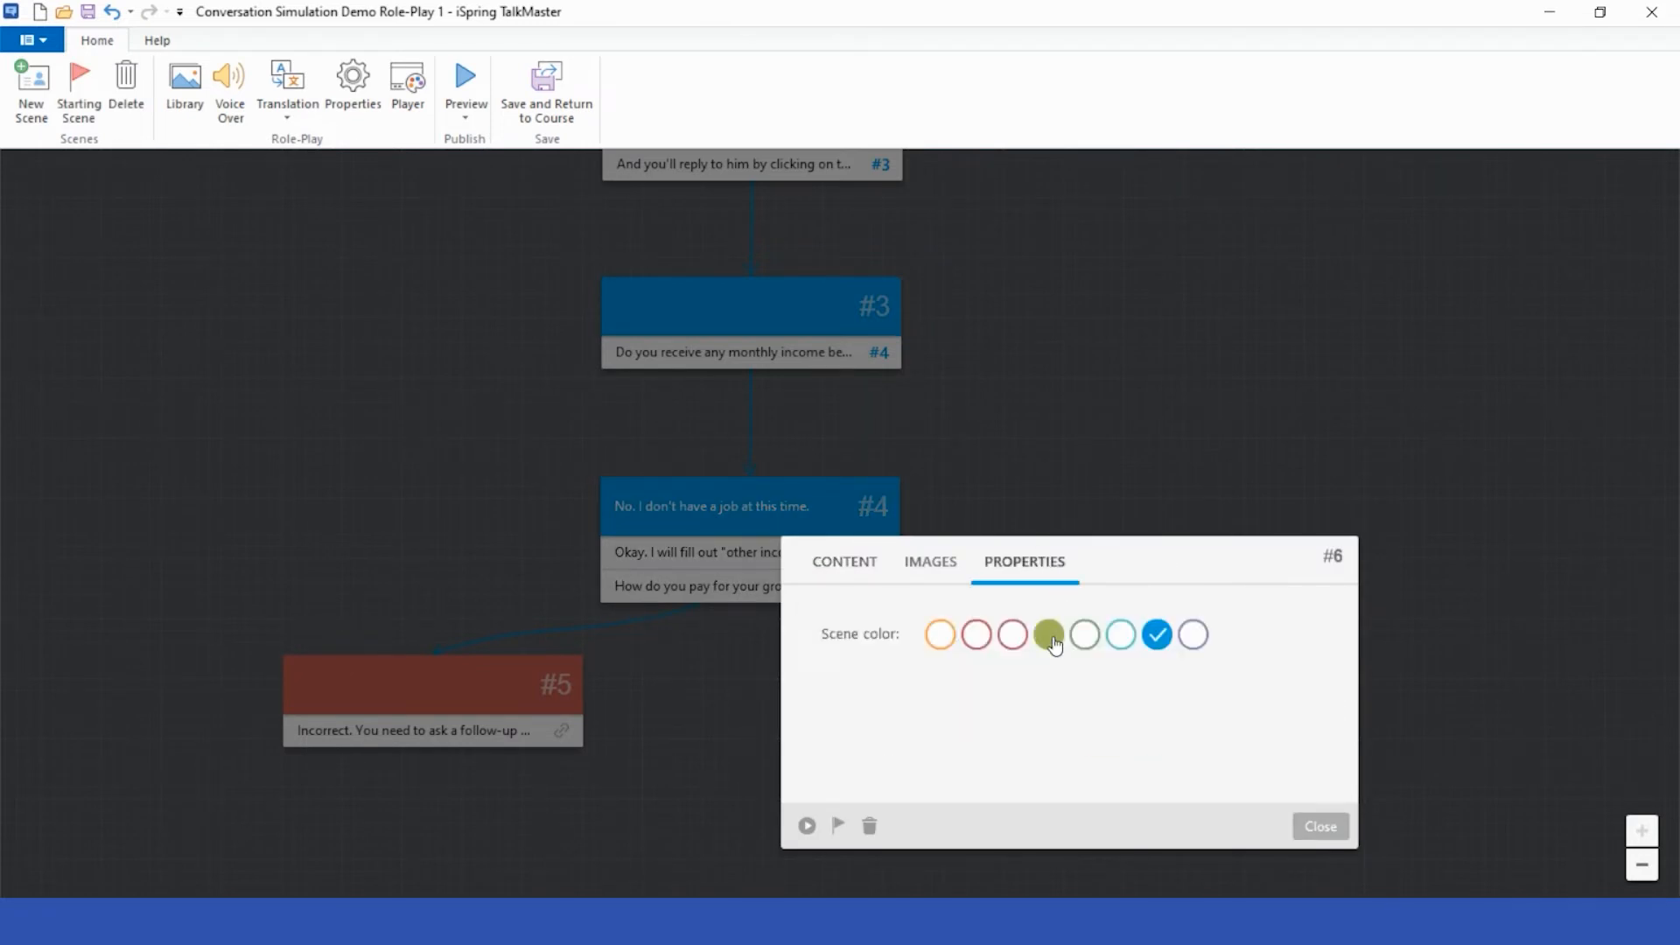
{"action": "left_click", "coordinate": [1085, 645]}
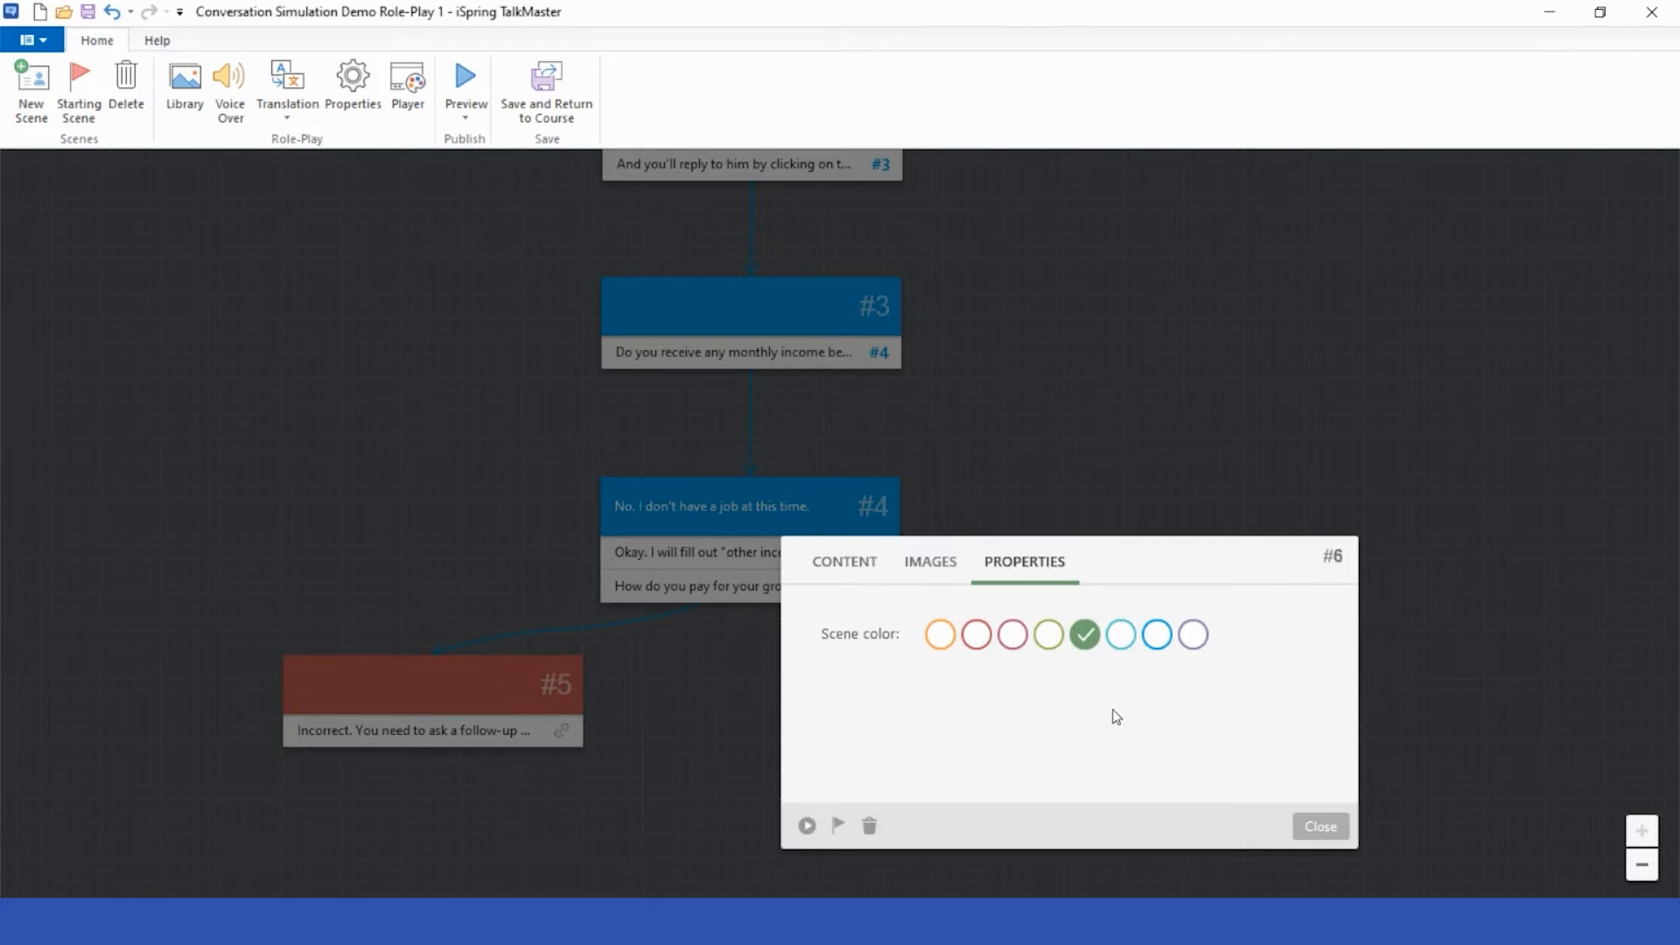
{"action": "left_click", "coordinate": [1311, 825]}
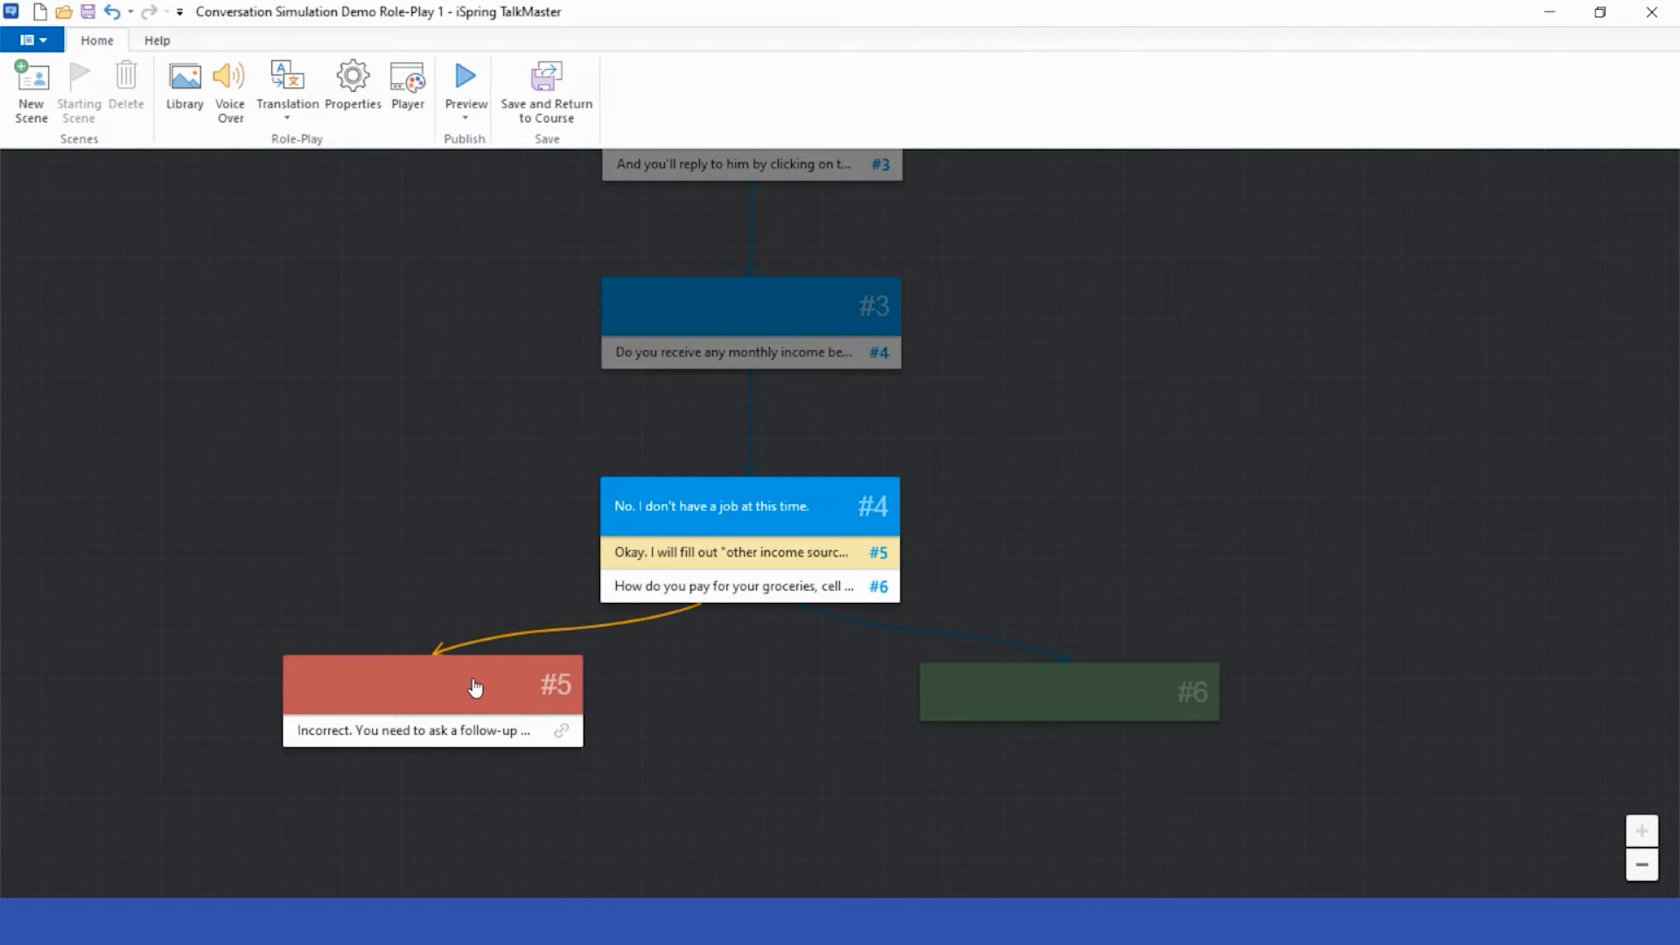
Link scene #5's "Incorrect" message back to scene #4, and open the "Simple dialouge tree" Word document to compare the branching.
{"action": "left_click_drag", "start_coordinate": [563, 731], "coordinate": [641, 521]}
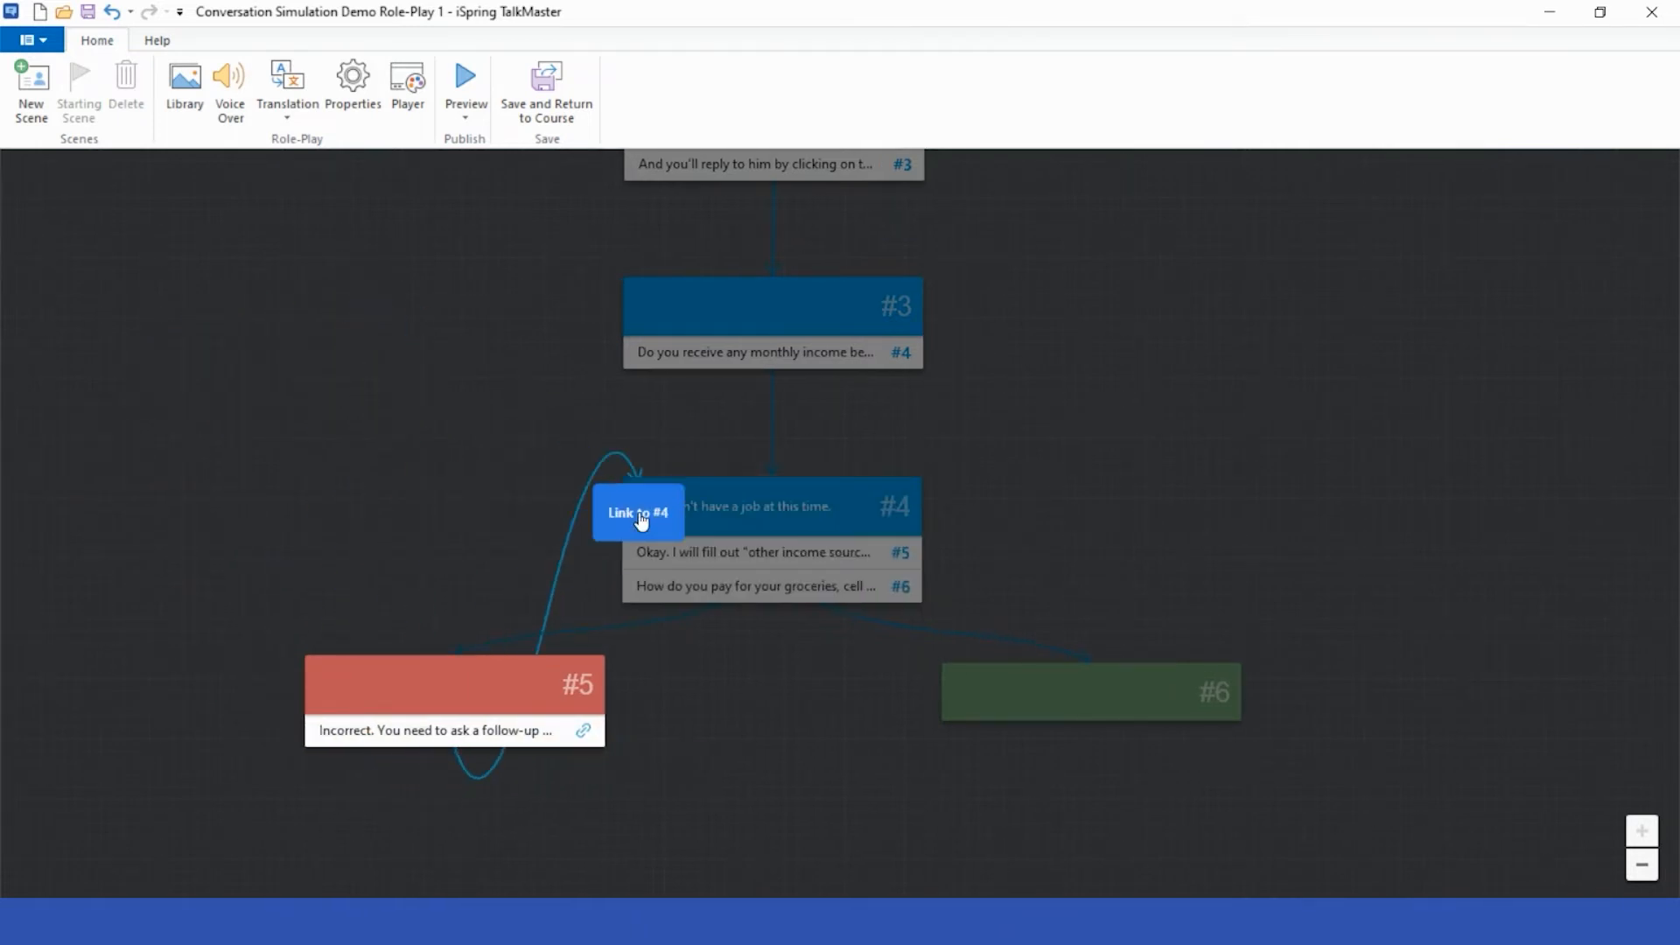
{"action": "left_click_drag", "start_coordinate": [641, 521], "coordinate": [648, 523]}
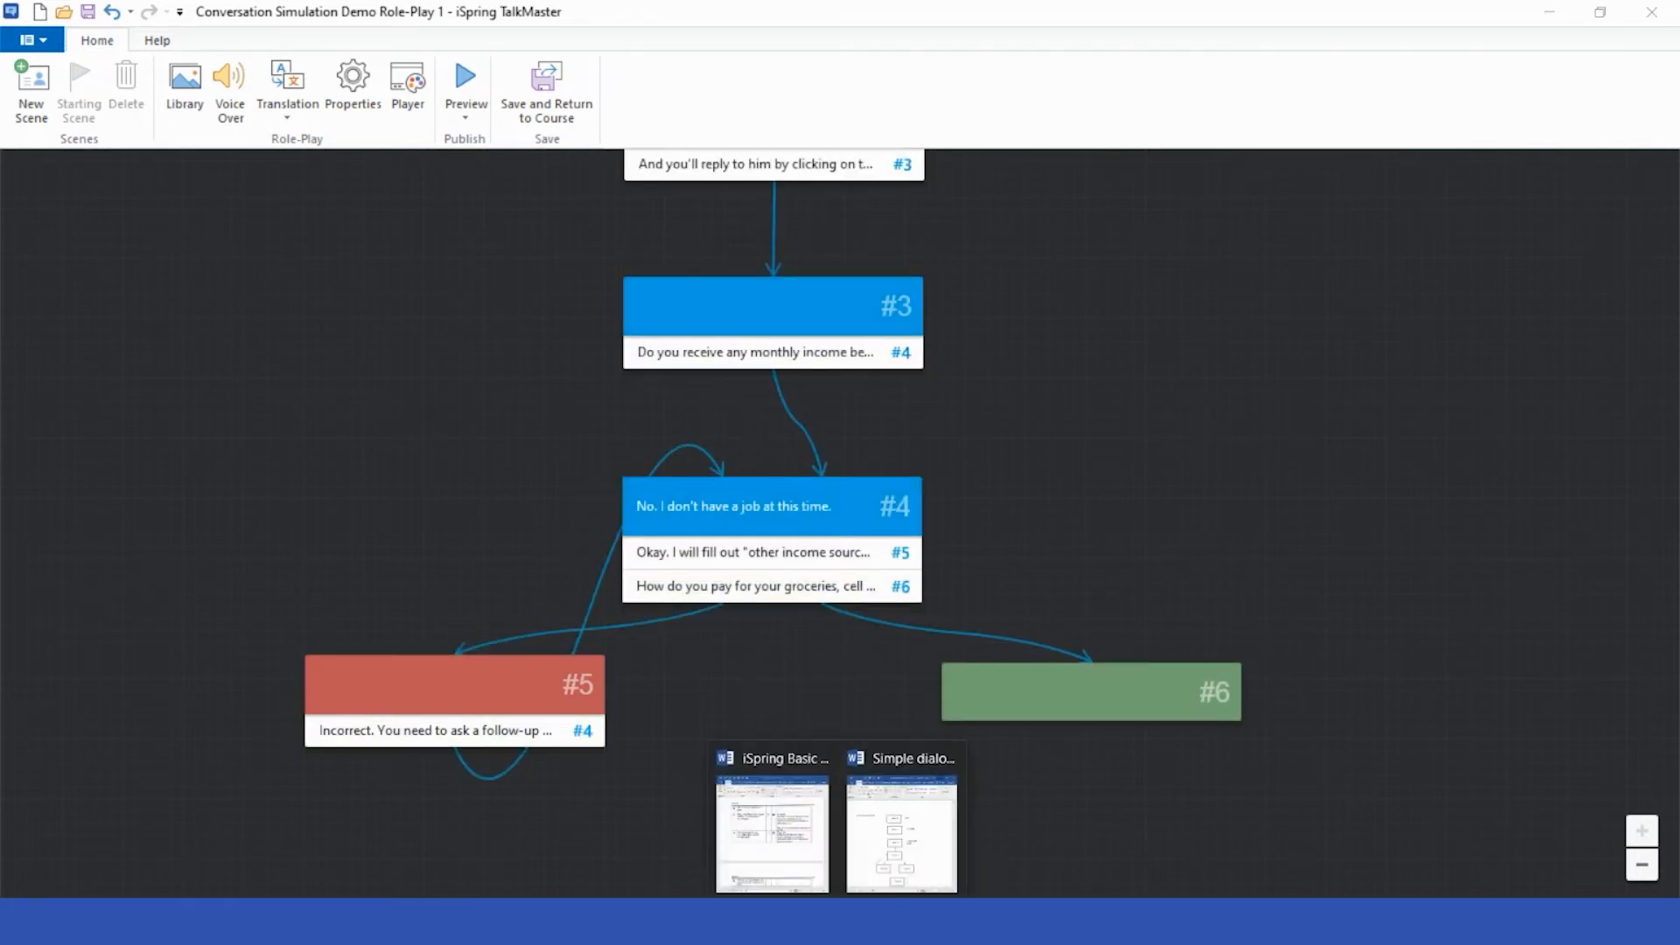
{"action": "left_click", "coordinate": [917, 848]}
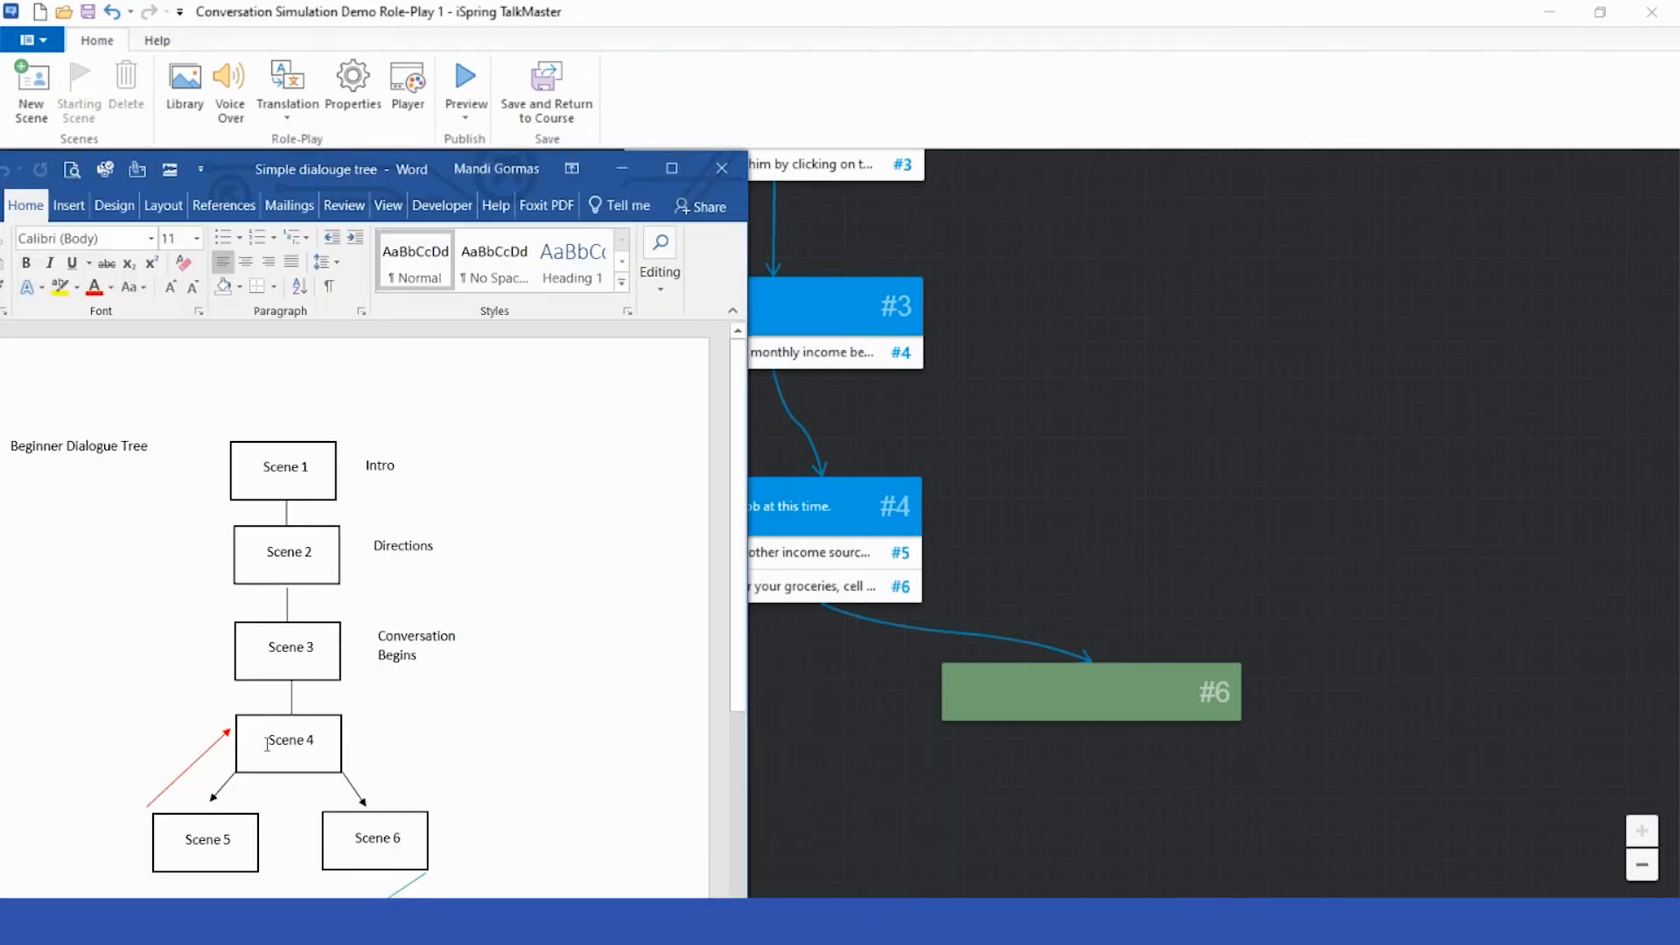
Add the script's Scene #6 "Great job! You asked a follow-up question" feedback as scene #6's message.
{"action": "scroll", "coordinate": [266, 745], "scroll_direction": "down", "scroll_amount": 3}
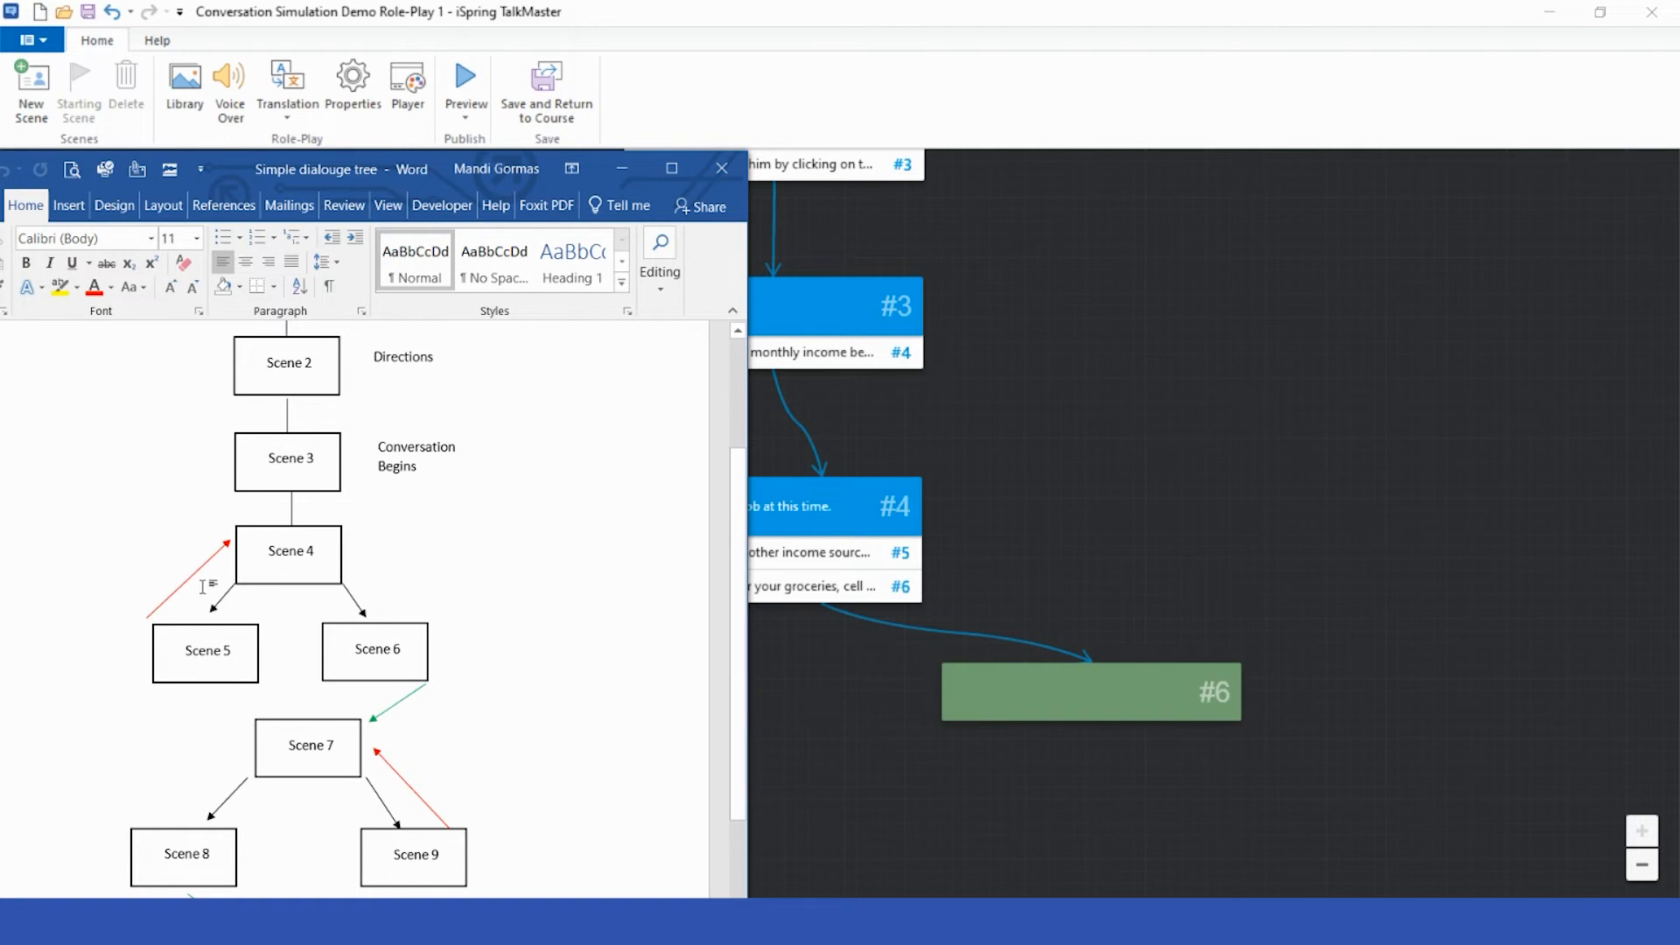
{"action": "left_click", "coordinate": [622, 168]}
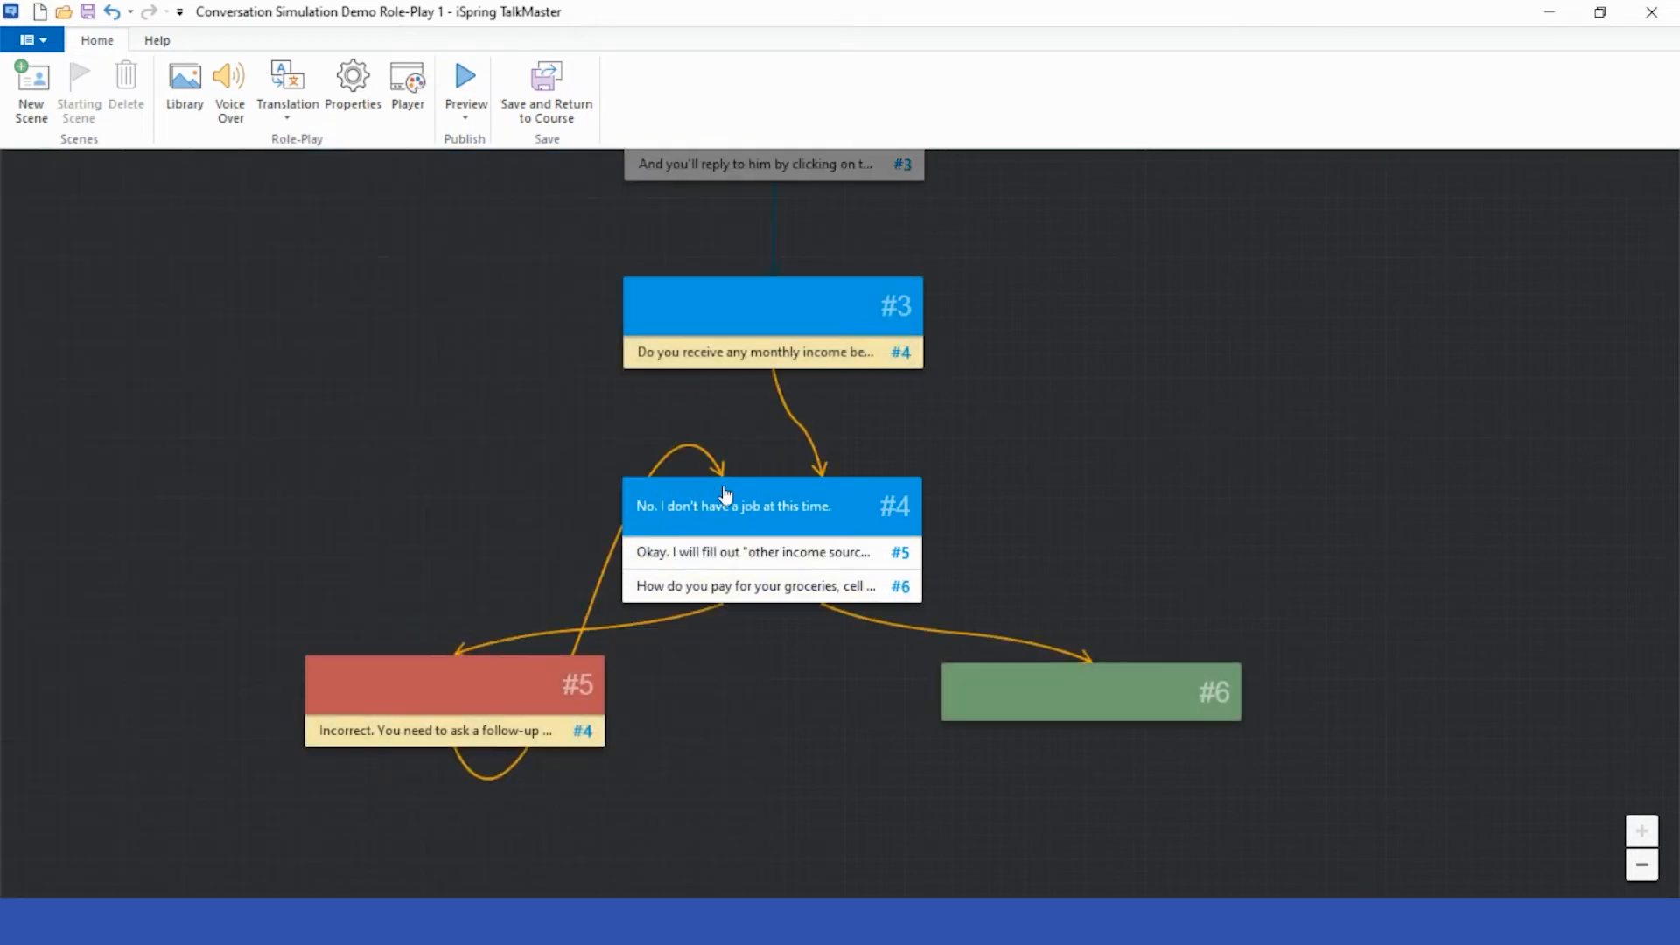
{"action": "left_click", "coordinate": [1031, 710]}
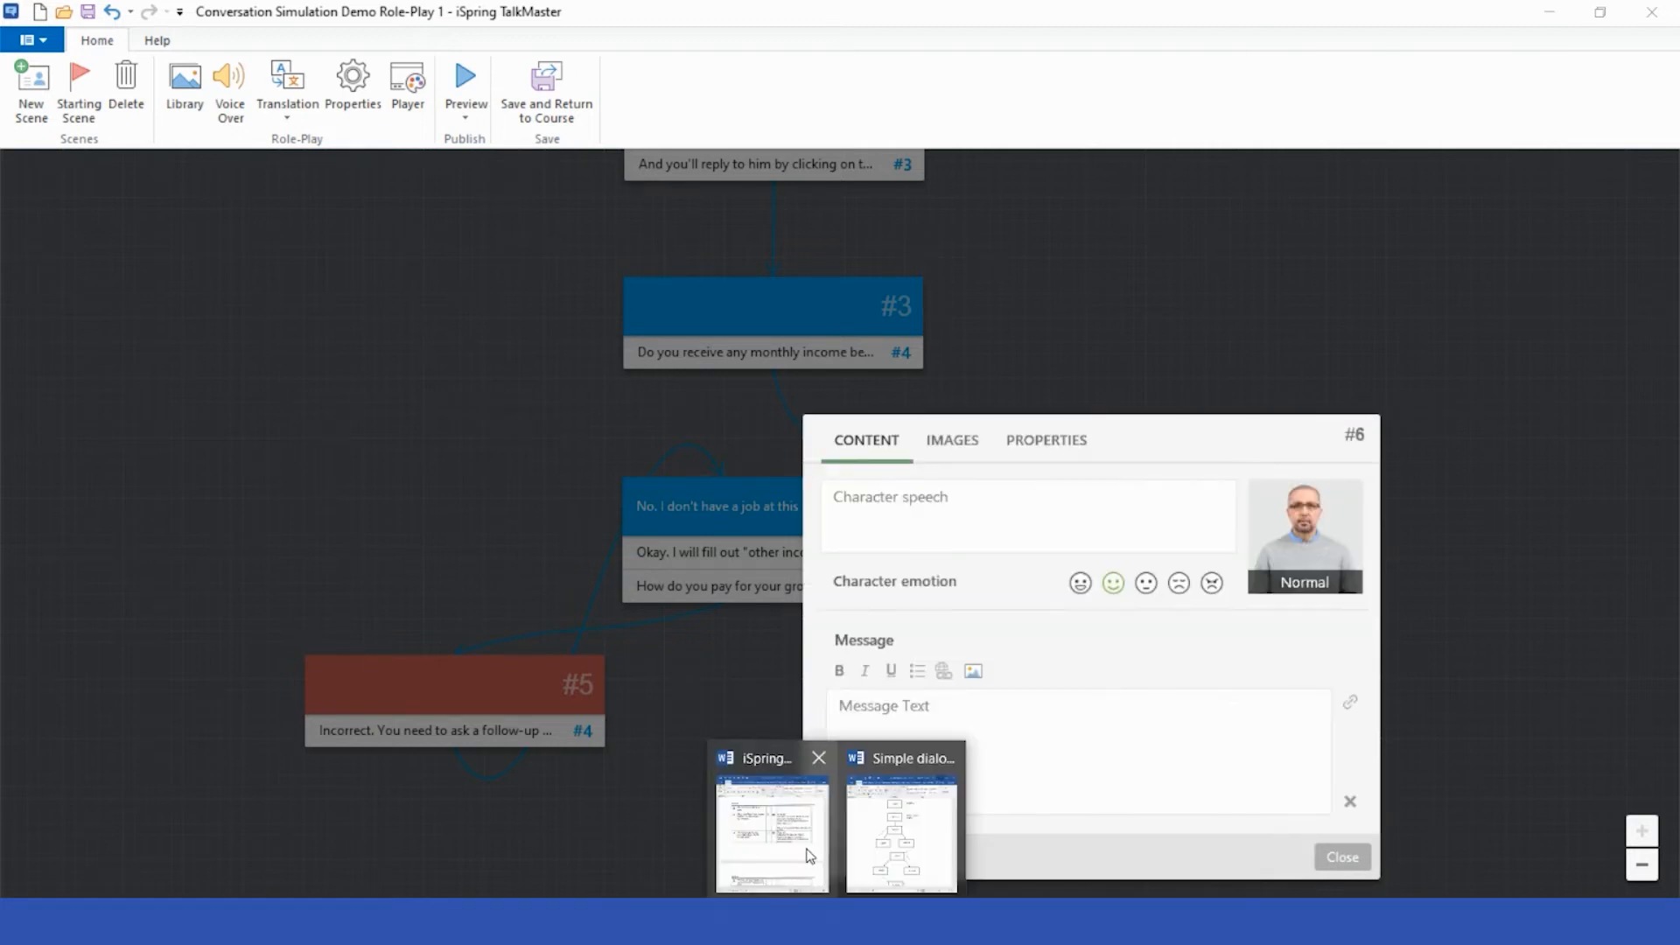
{"action": "left_click", "coordinate": [806, 854]}
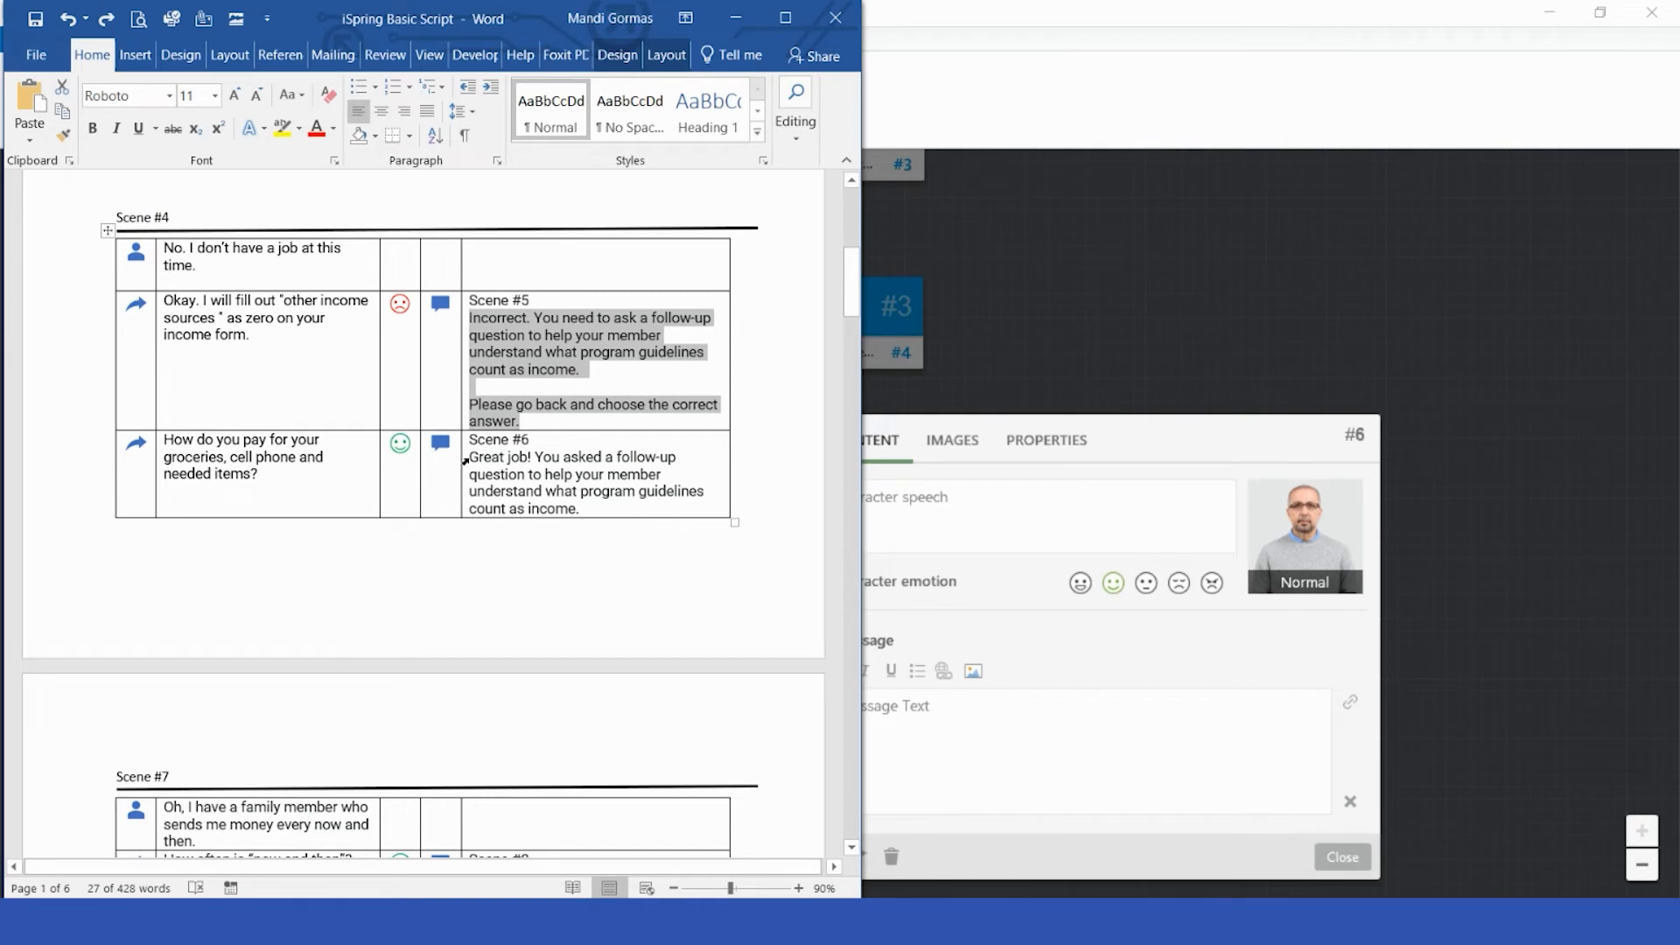
{"action": "left_click_drag", "start_coordinate": [469, 456], "coordinate": [579, 510]}
{"action": "key", "text": "ctrl+c"}
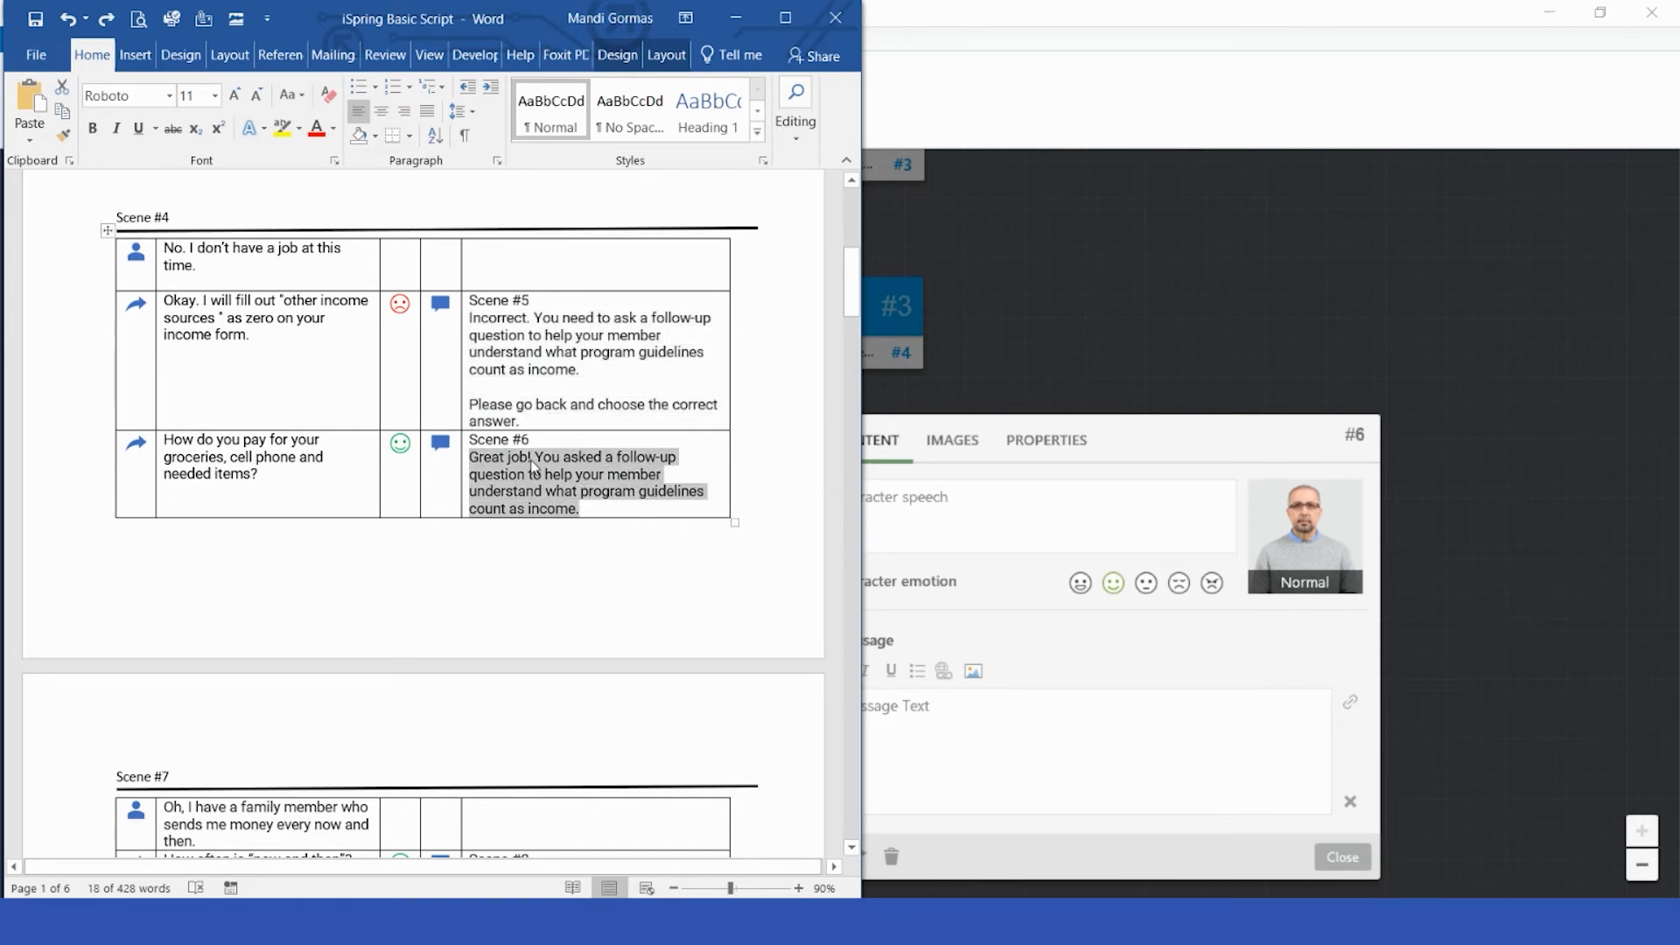
{"action": "left_click", "coordinate": [946, 762]}
{"action": "right_click", "coordinate": [918, 729]}
{"action": "left_click", "coordinate": [938, 805]}
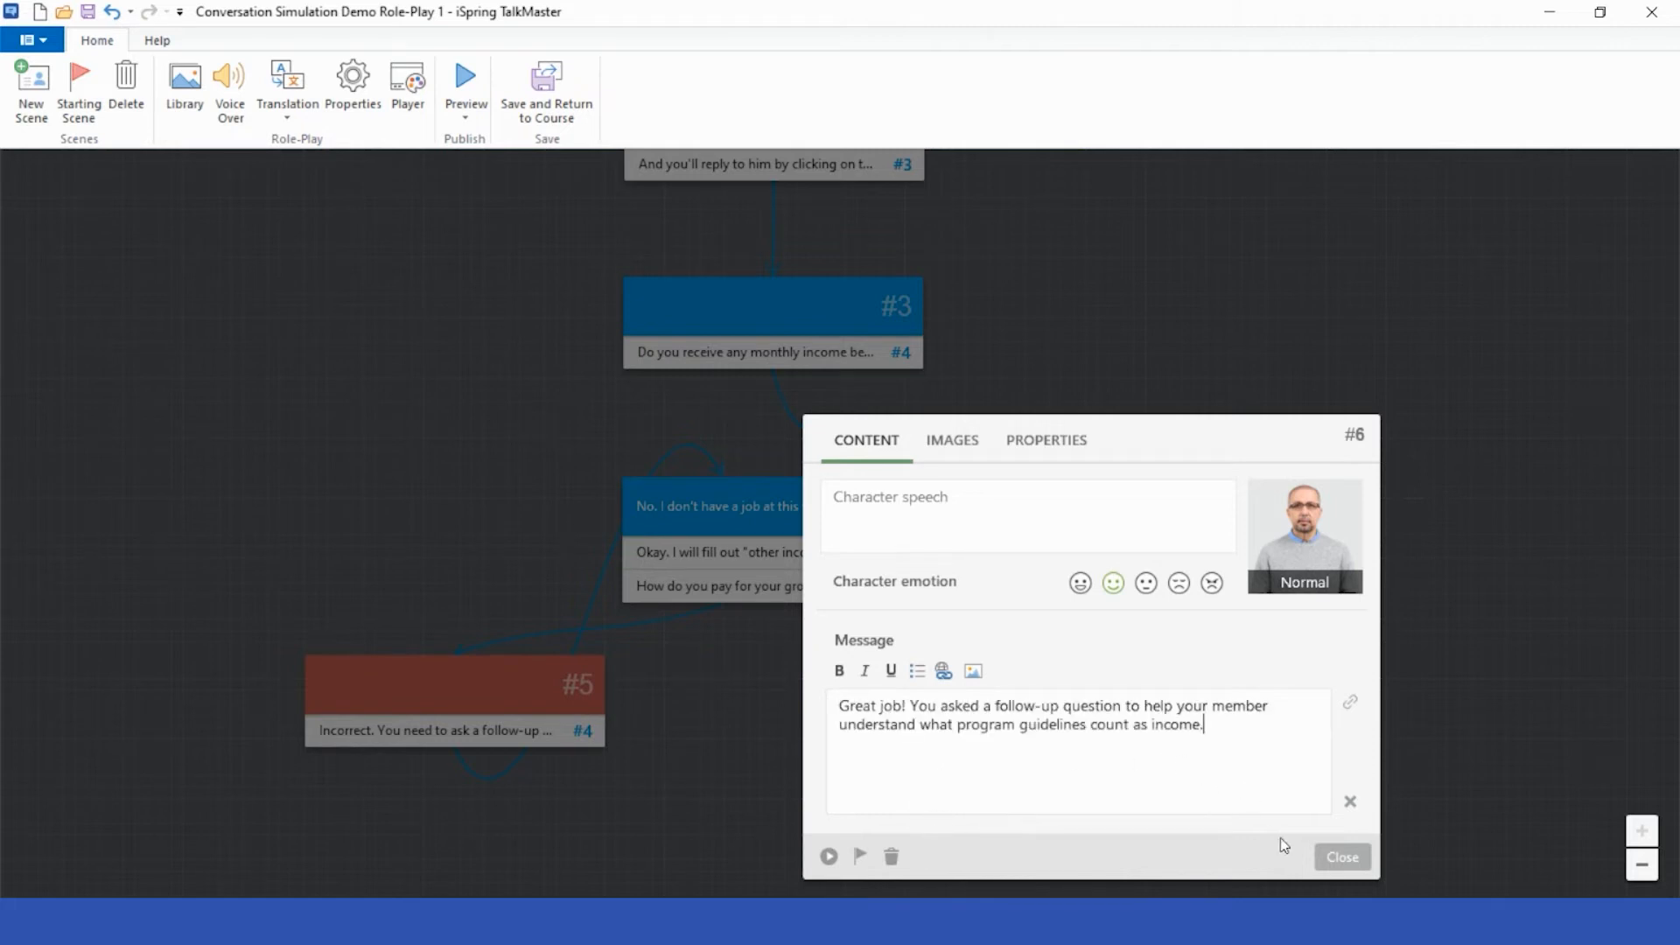
{"action": "left_click", "coordinate": [1353, 858]}
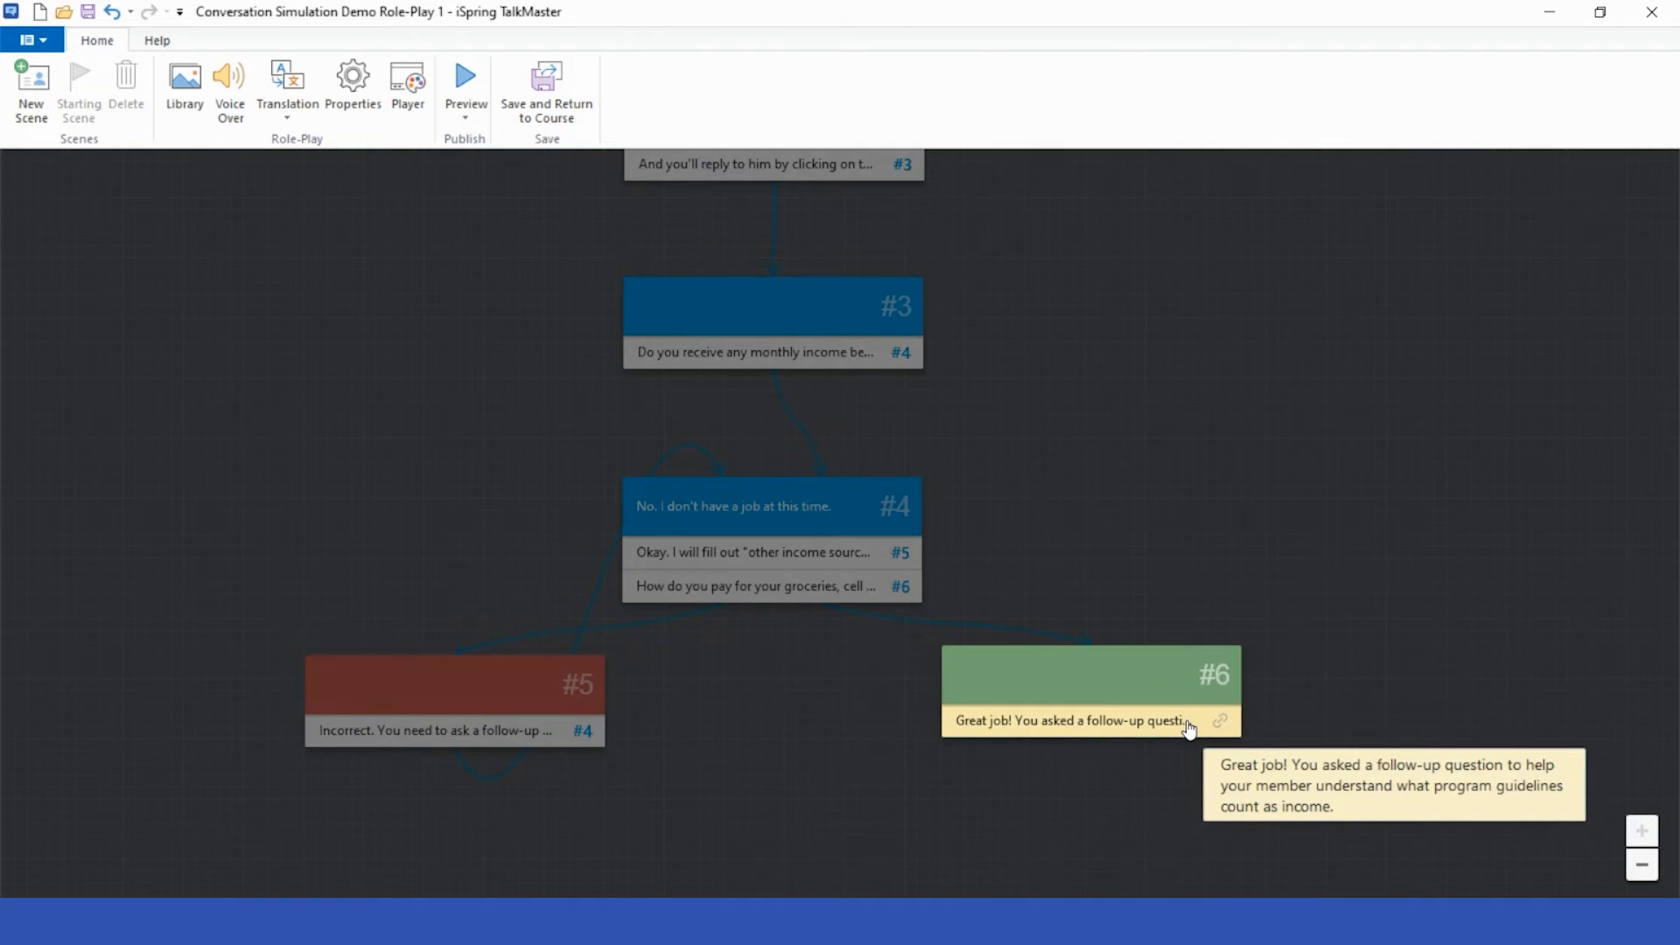
Create scene #7 below scene #4, linked from scene #6's "Great job!" message, and color it blue.
{"action": "left_click_drag", "start_coordinate": [1188, 729], "coordinate": [785, 779]}
{"action": "left_click", "coordinate": [740, 604]}
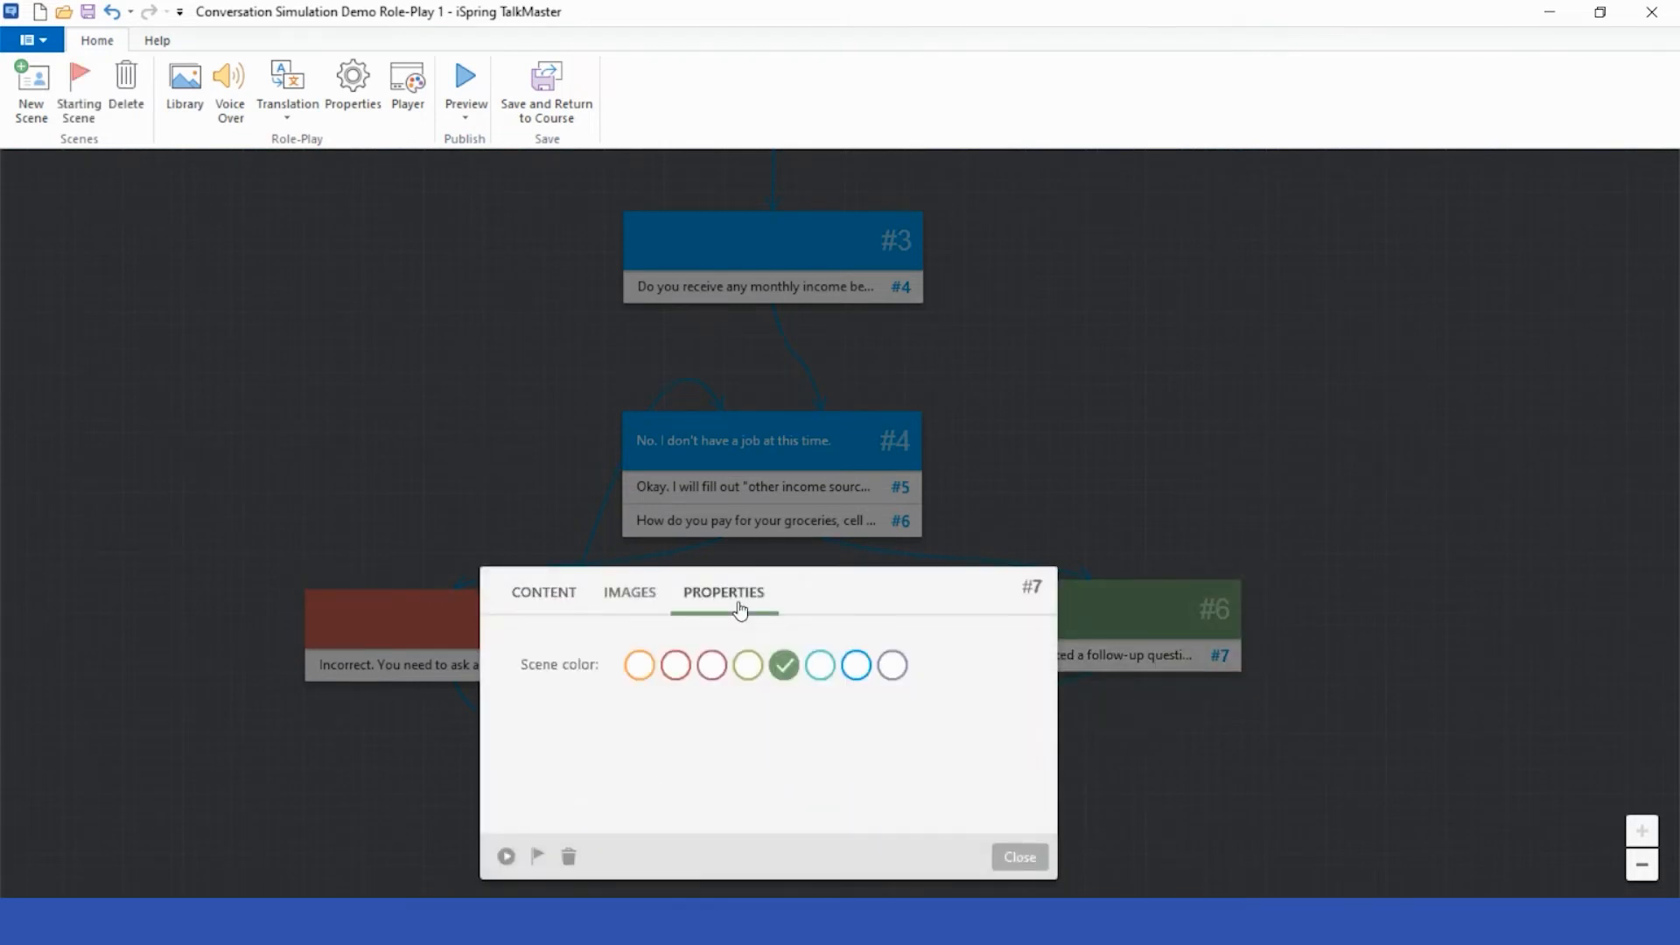
{"action": "left_click", "coordinate": [846, 670]}
Set scene #7's character speech to the script's "Oh, I have a family member who sends me money every now and then.".
{"action": "left_click", "coordinate": [542, 591]}
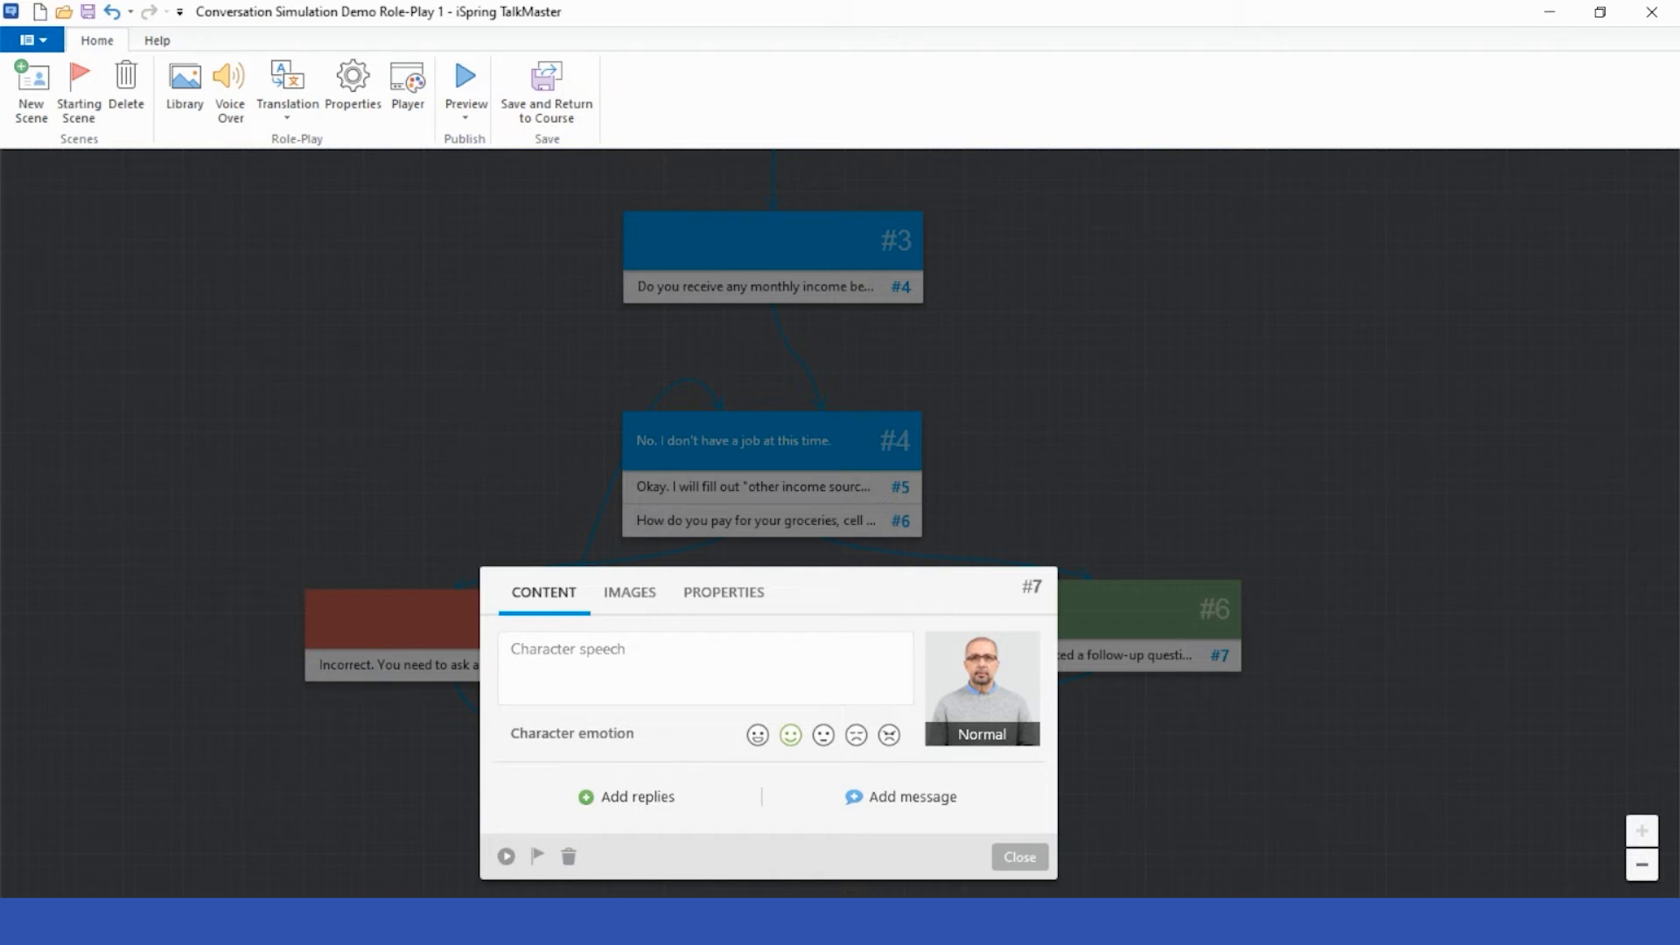
{"action": "left_click", "coordinate": [772, 789]}
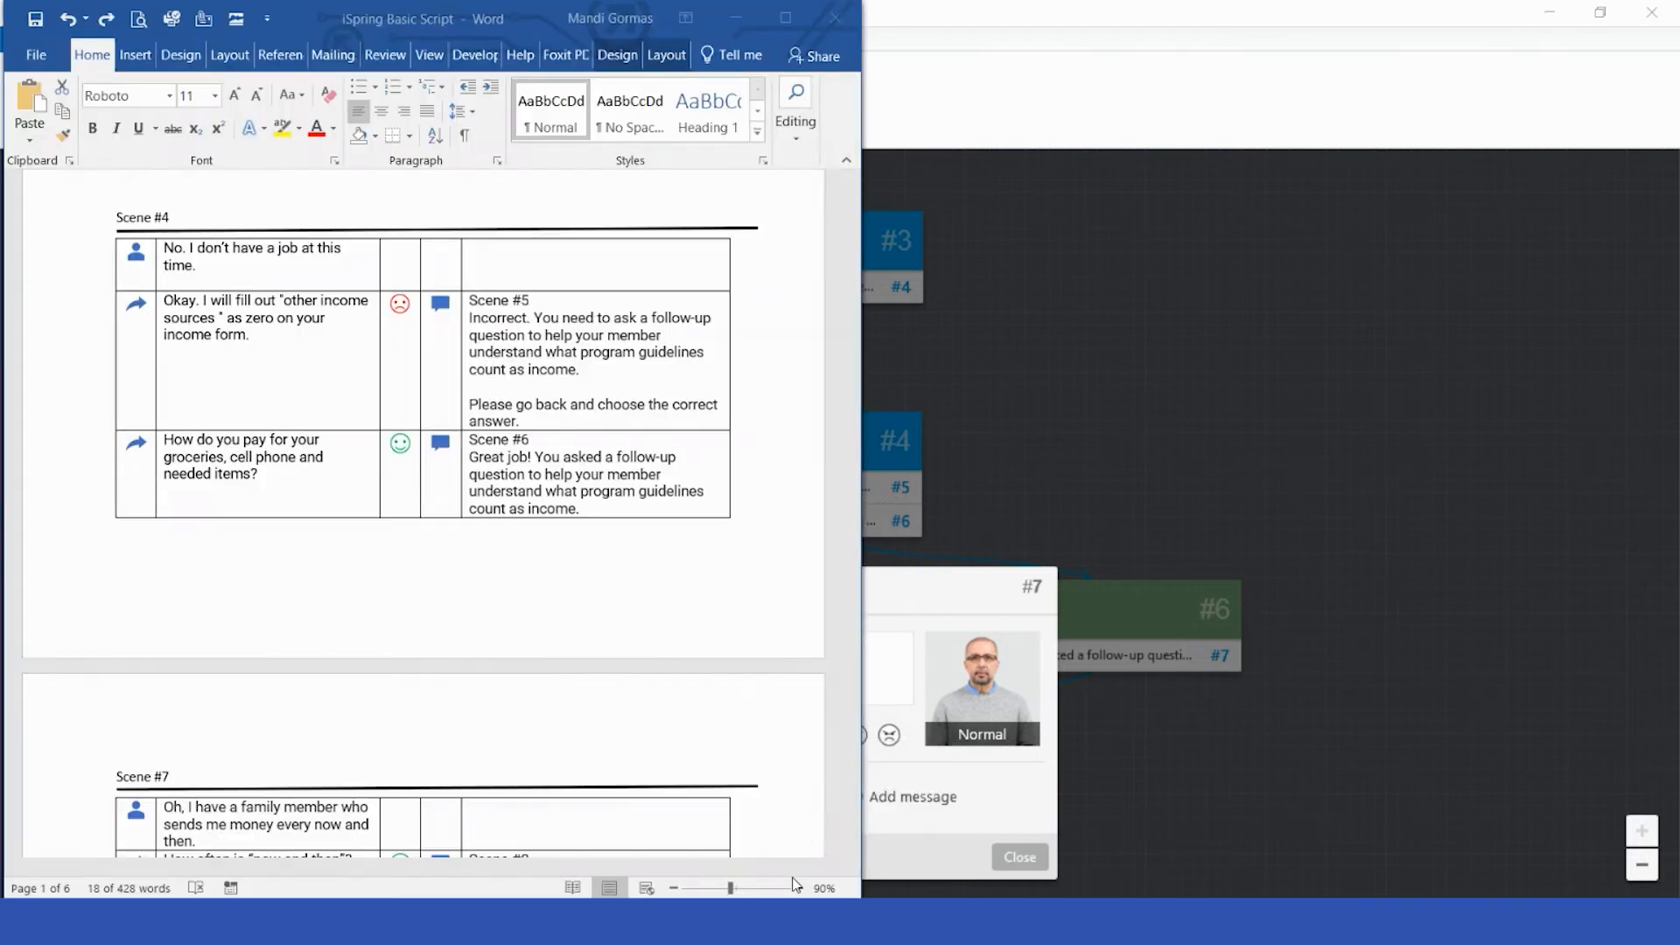
{"action": "scroll", "coordinate": [621, 596], "scroll_direction": "down", "scroll_amount": 5}
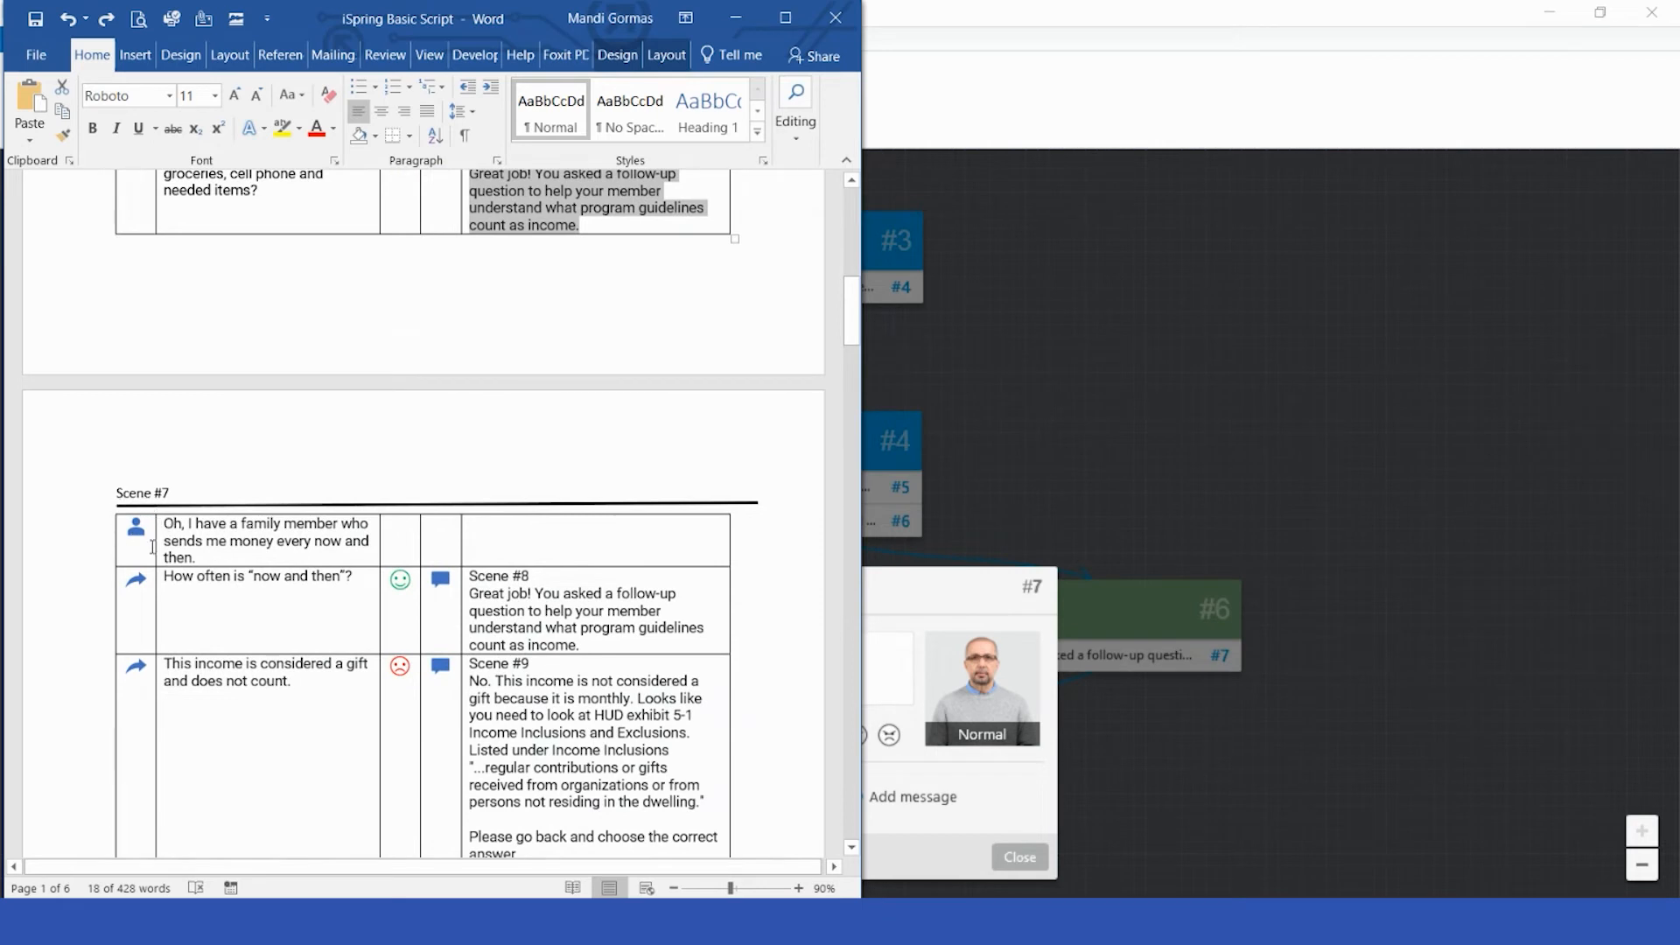
{"action": "triple_click", "coordinate": [193, 556]}
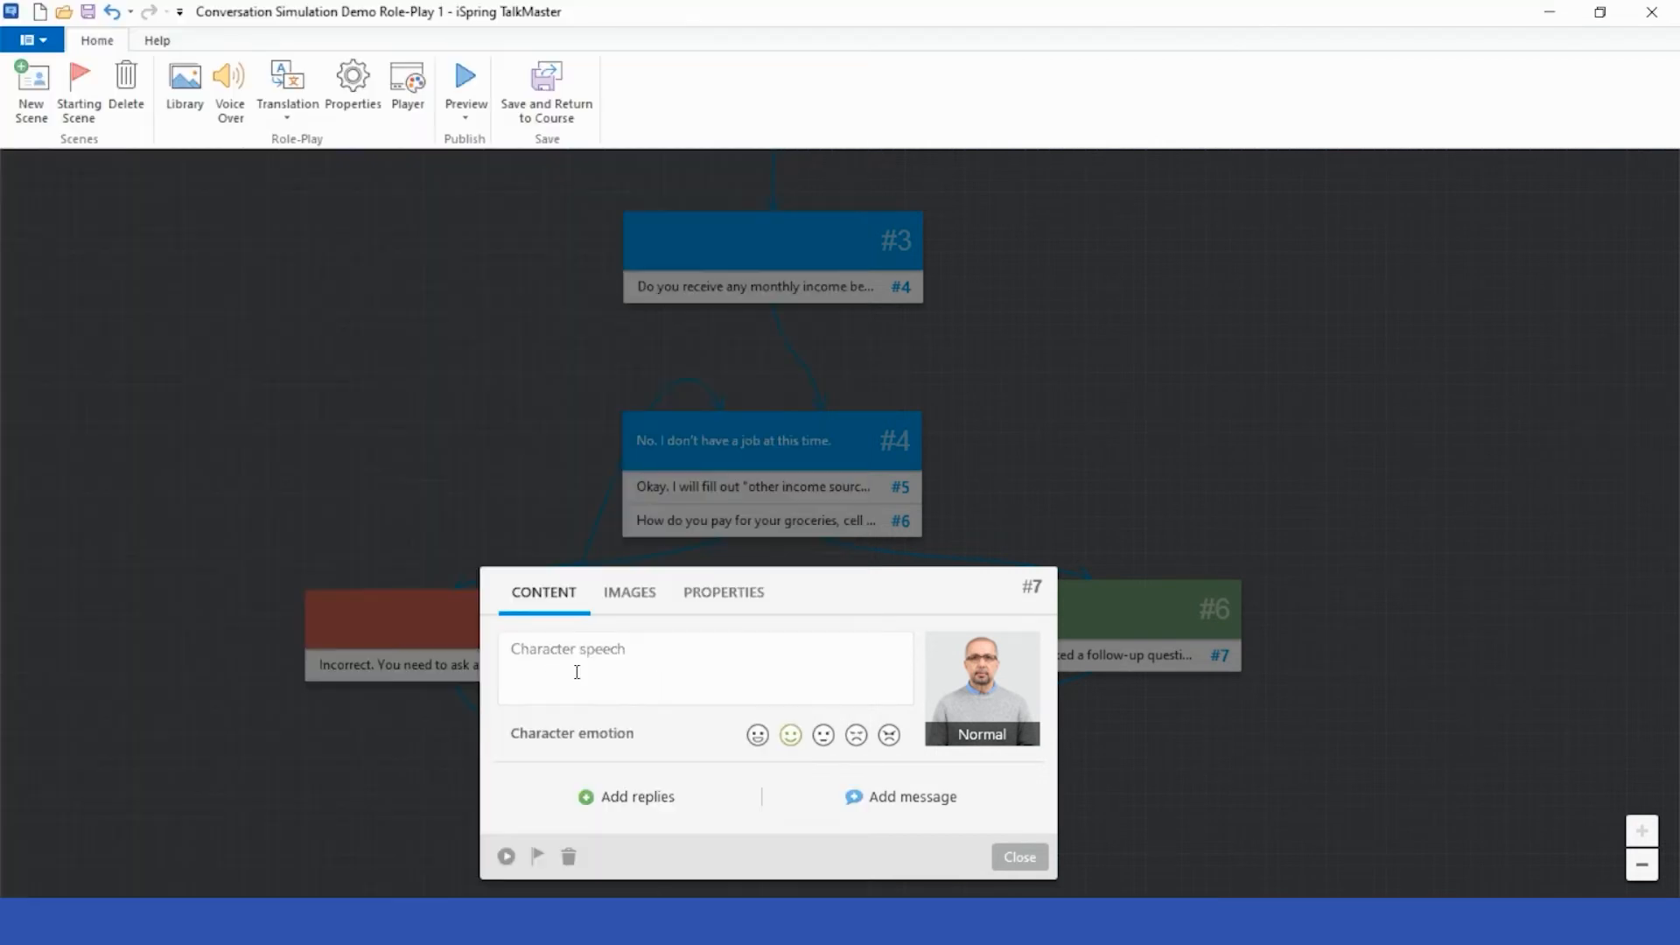
{"action": "type", "text": "Oh, I have a family member who sends me money every now and then."}
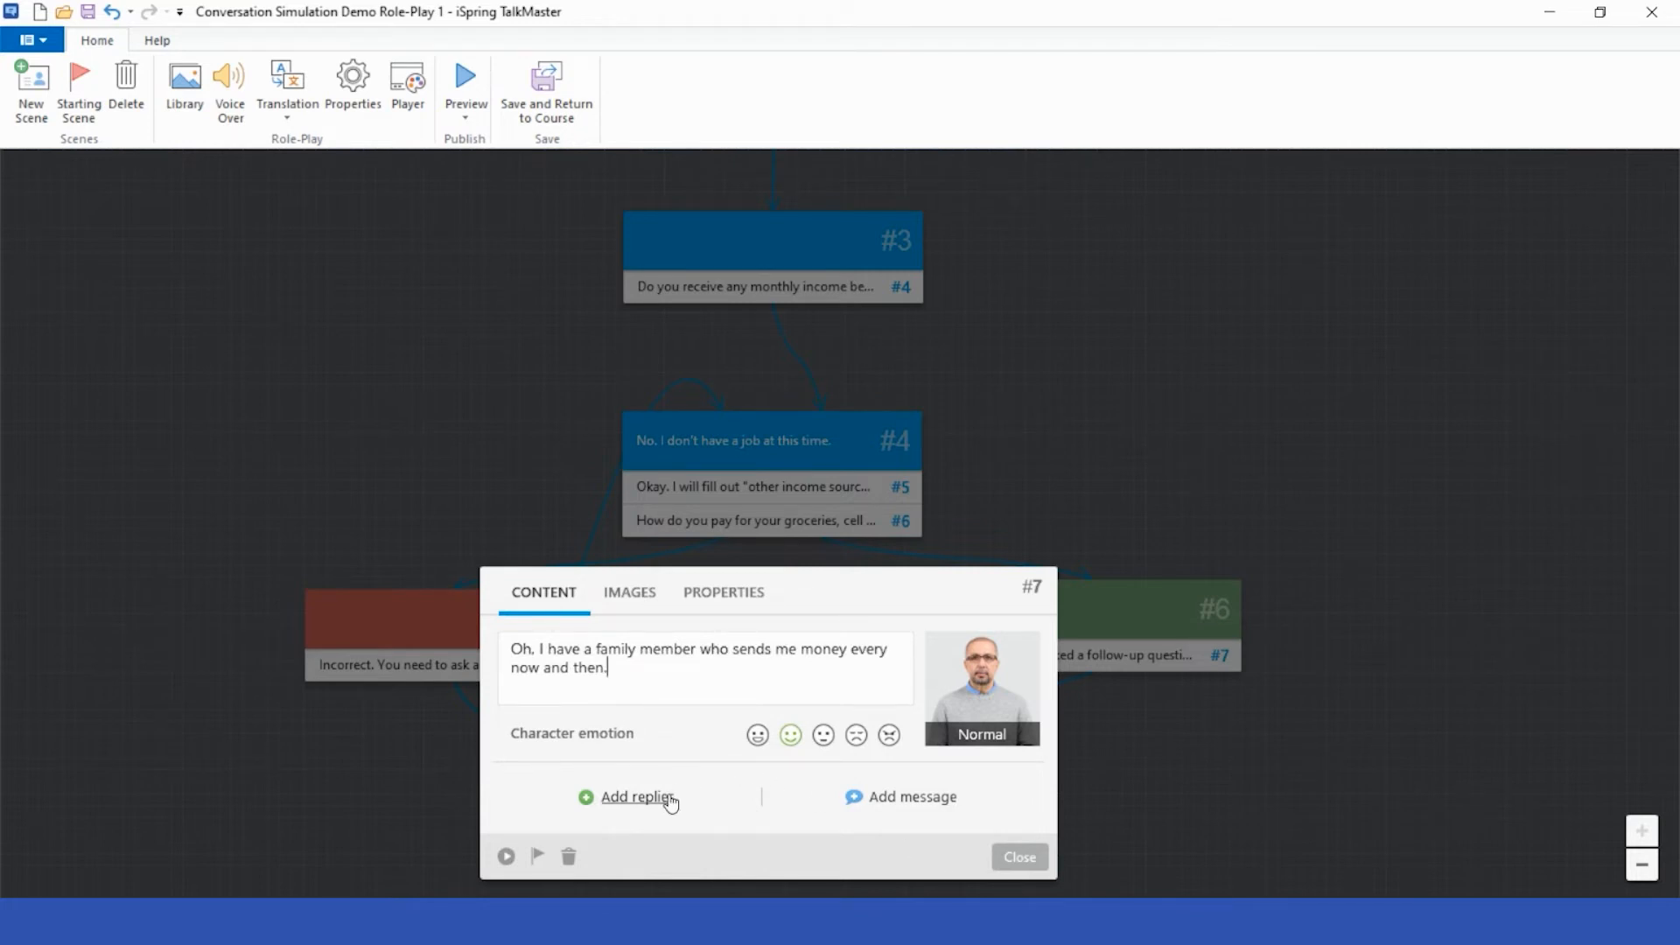
Add the script's "How often is "now and then"?" line as scene #7's first reply.
{"action": "left_click", "coordinate": [638, 798]}
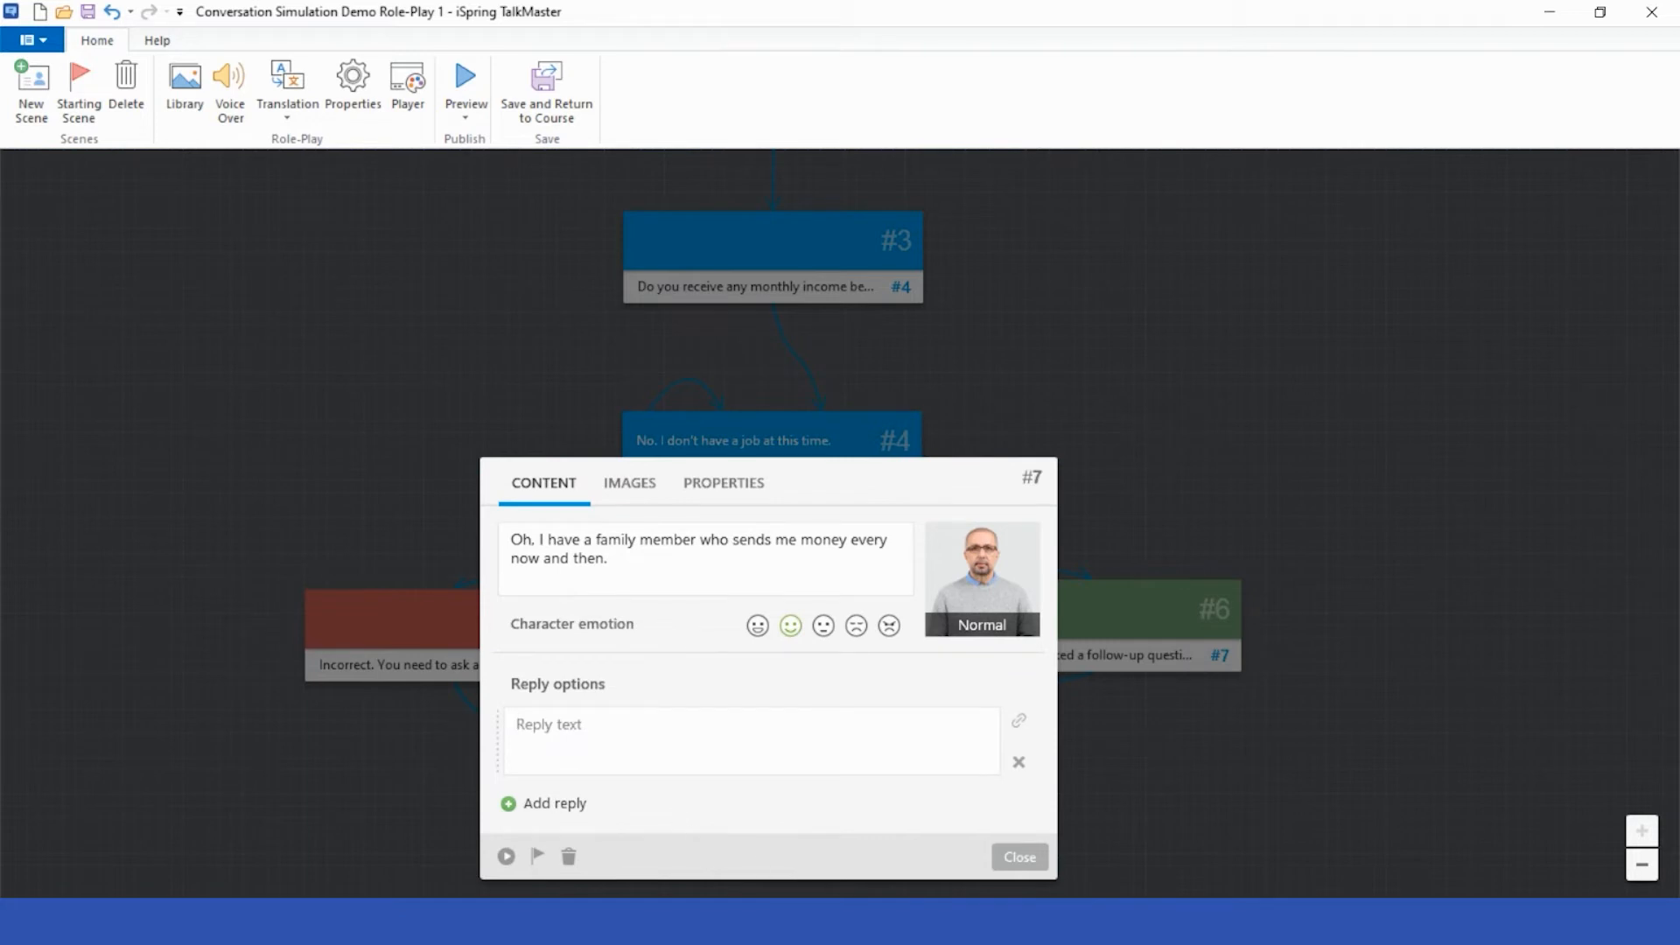
{"action": "mouse_move", "coordinate": [840, 919]}
{"action": "left_click", "coordinate": [770, 818]}
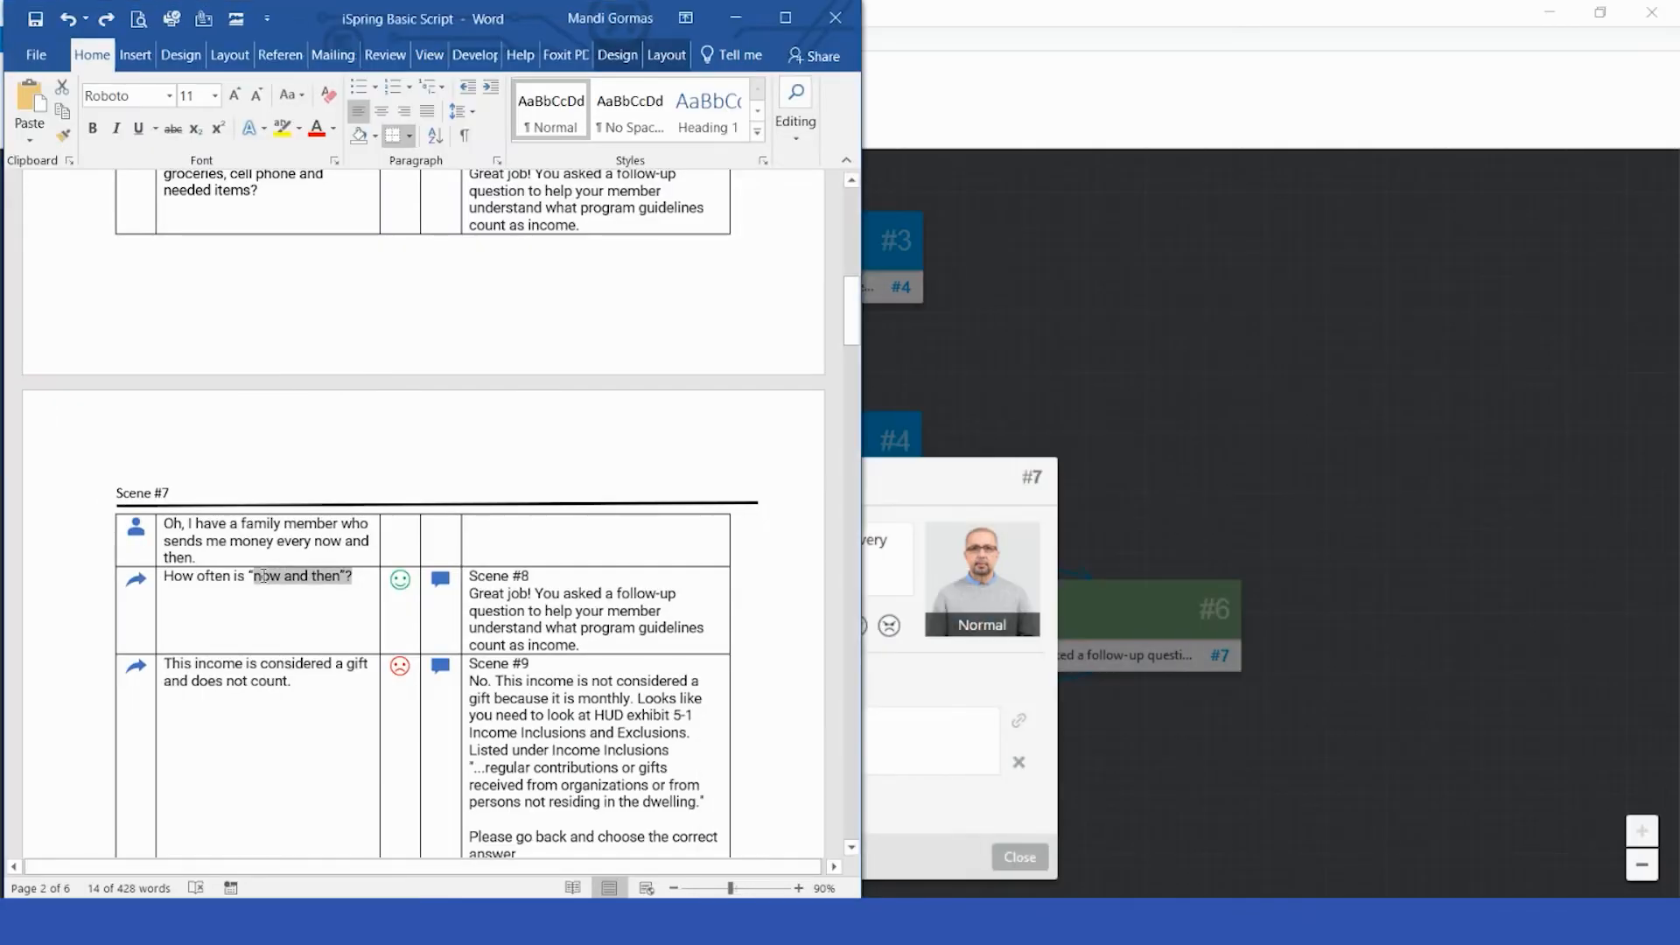
{"action": "key", "text": "ctrl+c"}
{"action": "key", "text": "alt+Tab"}
{"action": "key", "text": "ctrl+v"}
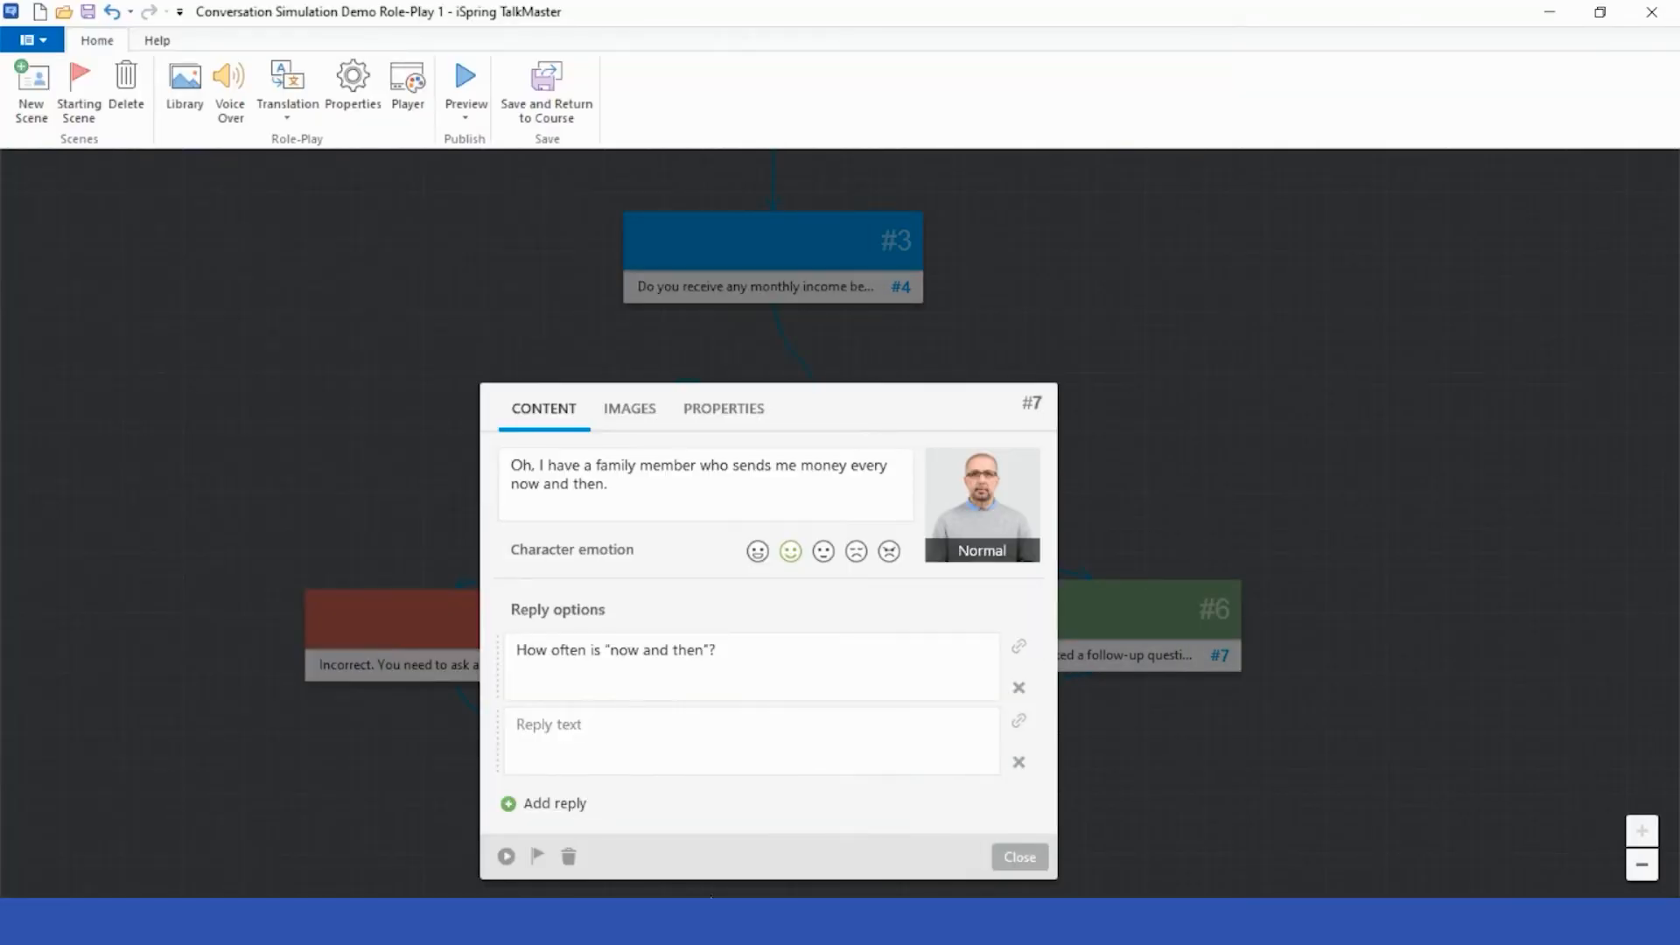
Add "This income is considered a gift and does not count." as scene #7's second reply and set the character emotion to Puzzled.
{"action": "mouse_move", "coordinate": [840, 918]}
{"action": "left_click", "coordinate": [771, 818]}
{"action": "left_click_drag", "start_coordinate": [293, 683], "coordinate": [164, 664]}
{"action": "key", "text": "ctrl+c"}
{"action": "key", "text": "alt+Tab"}
{"action": "left_click", "coordinate": [832, 724]}
{"action": "key", "text": "ctrl+v"}
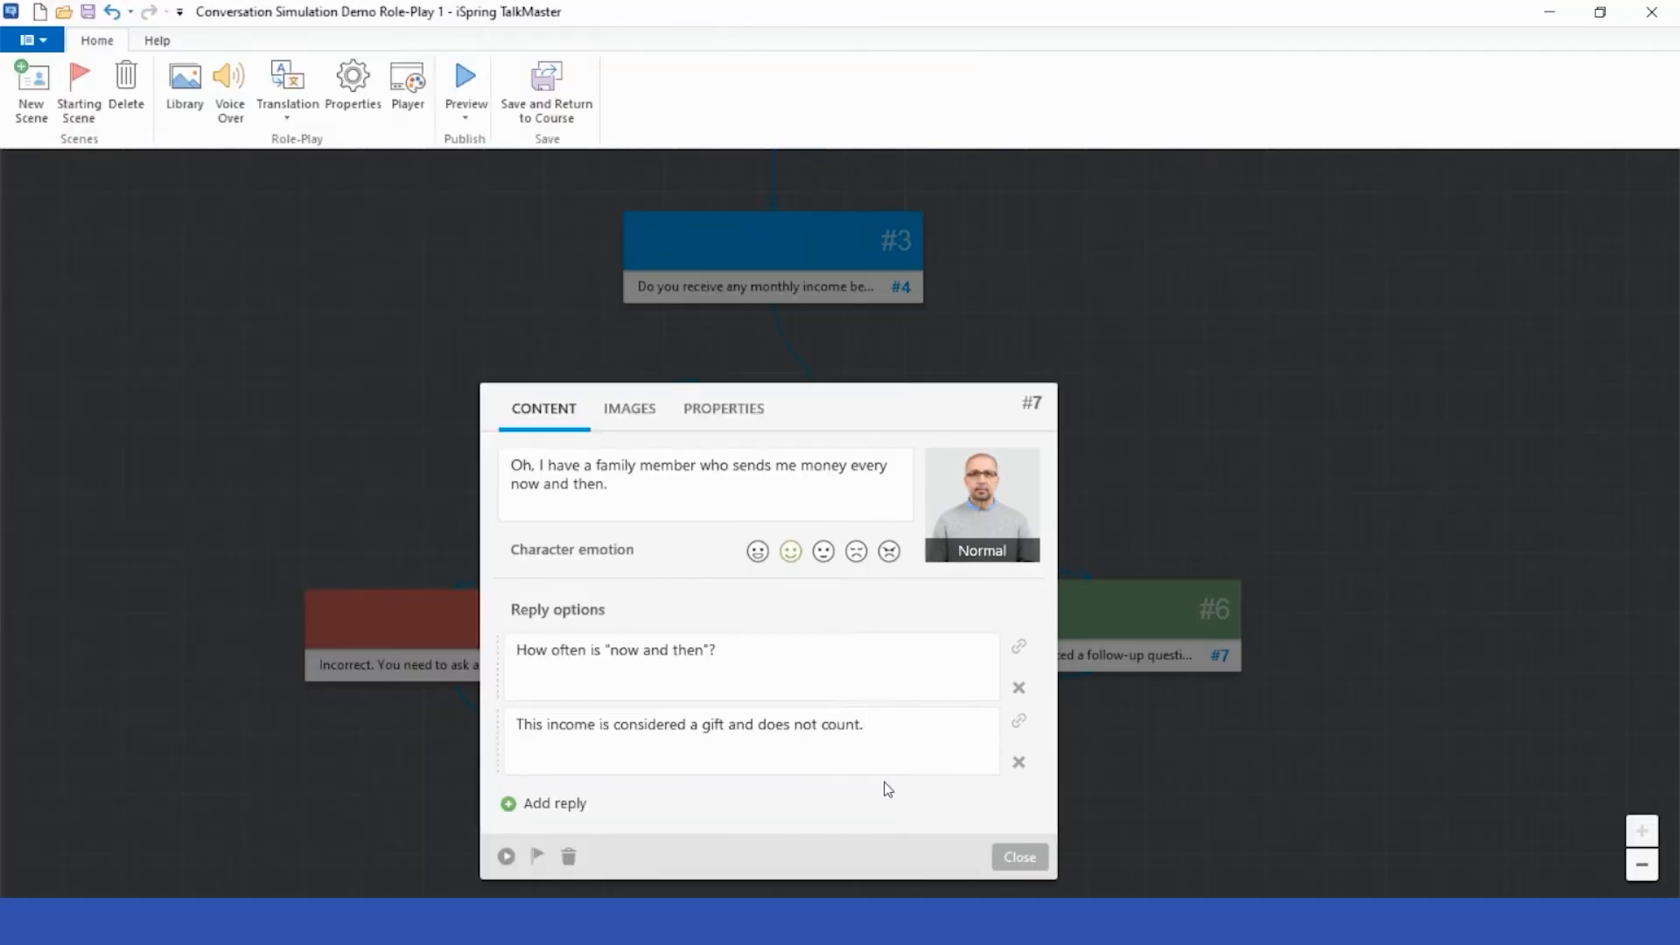
{"action": "left_click", "coordinate": [824, 552]}
Create green scene #8 from scene #7's "How often is "now and then"?" reply, with the script's Scene #8 "Great job!" feedback as its message.
{"action": "left_click_drag", "start_coordinate": [1021, 647], "coordinate": [457, 770]}
{"action": "left_click", "coordinate": [179, 612]}
{"action": "key", "text": "alt+Tab"}
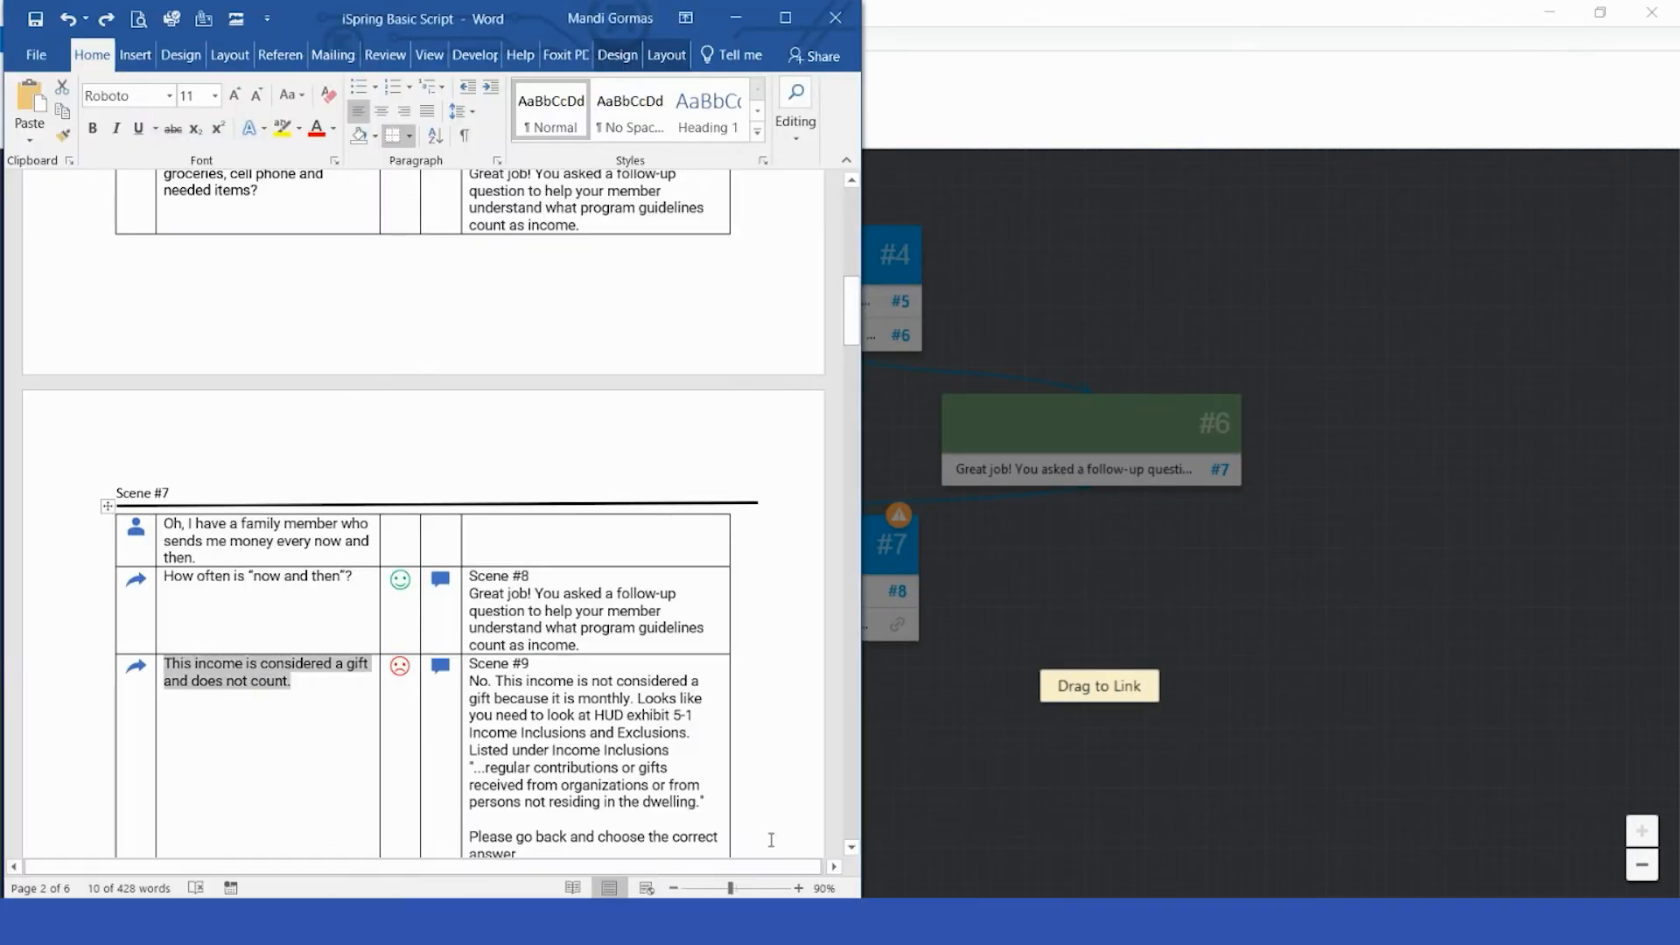
{"action": "left_click_drag", "start_coordinate": [470, 594], "coordinate": [581, 646]}
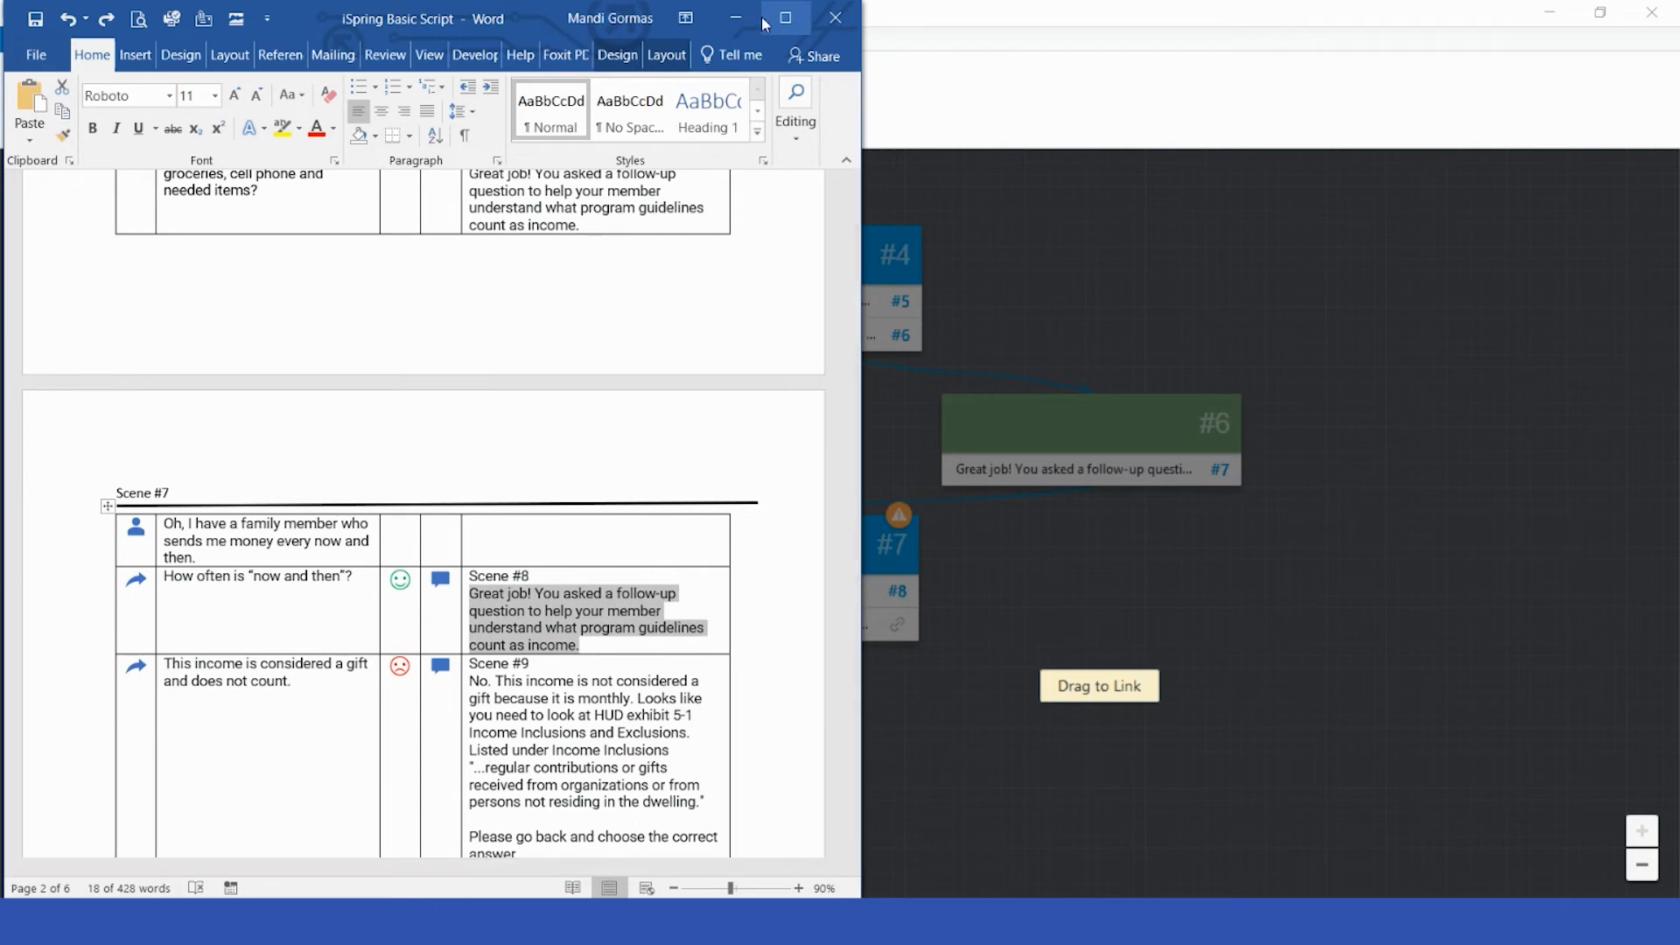
{"action": "key", "text": "alt+Tab"}
Create scene #9 below and right of scene #7, linked from its gift reply, and color the new scene red.
{"action": "left_click_drag", "start_coordinate": [899, 623], "coordinate": [1068, 692]}
{"action": "left_click", "coordinate": [1086, 595]}
{"action": "left_click", "coordinate": [1037, 673]}
{"action": "left_click", "coordinate": [1380, 858]}
Add the script's Scene #9 "No. This income is not considered a gift" feedback as scene #9's message and link it back to scene #7.
{"action": "left_click", "coordinate": [1232, 732]}
{"action": "left_click", "coordinate": [1260, 804]}
{"action": "key", "text": "alt+Tab"}
{"action": "key", "text": "alt+Tab"}
{"action": "key", "text": "ctrl+v"}
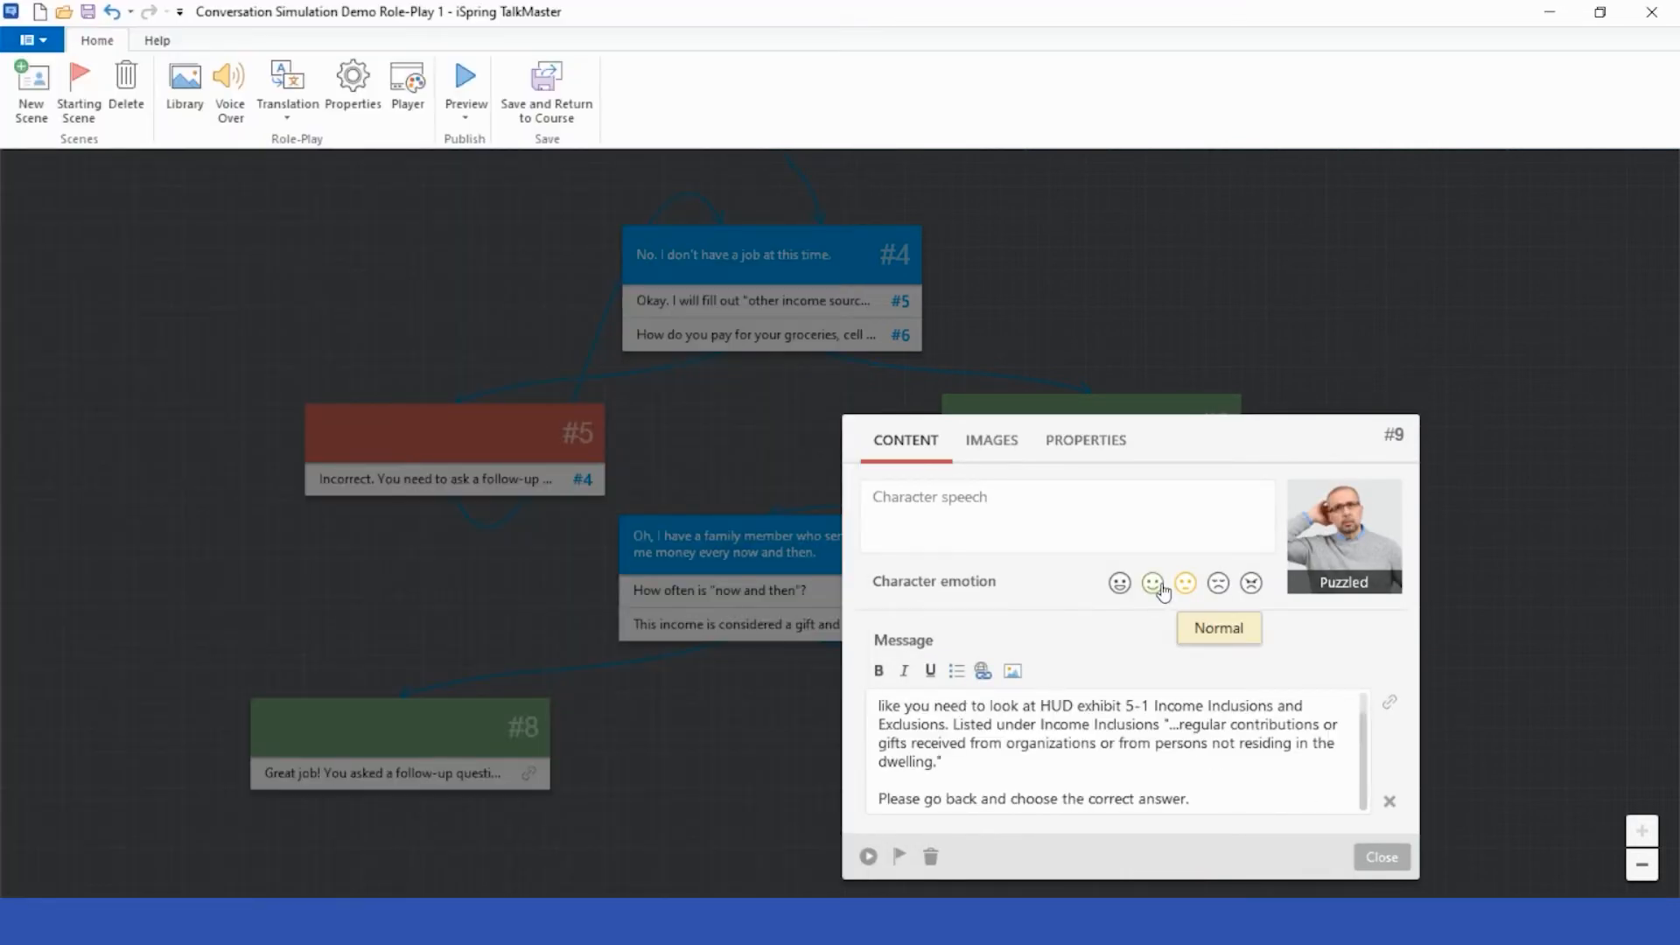
{"action": "left_click", "coordinate": [1389, 860]}
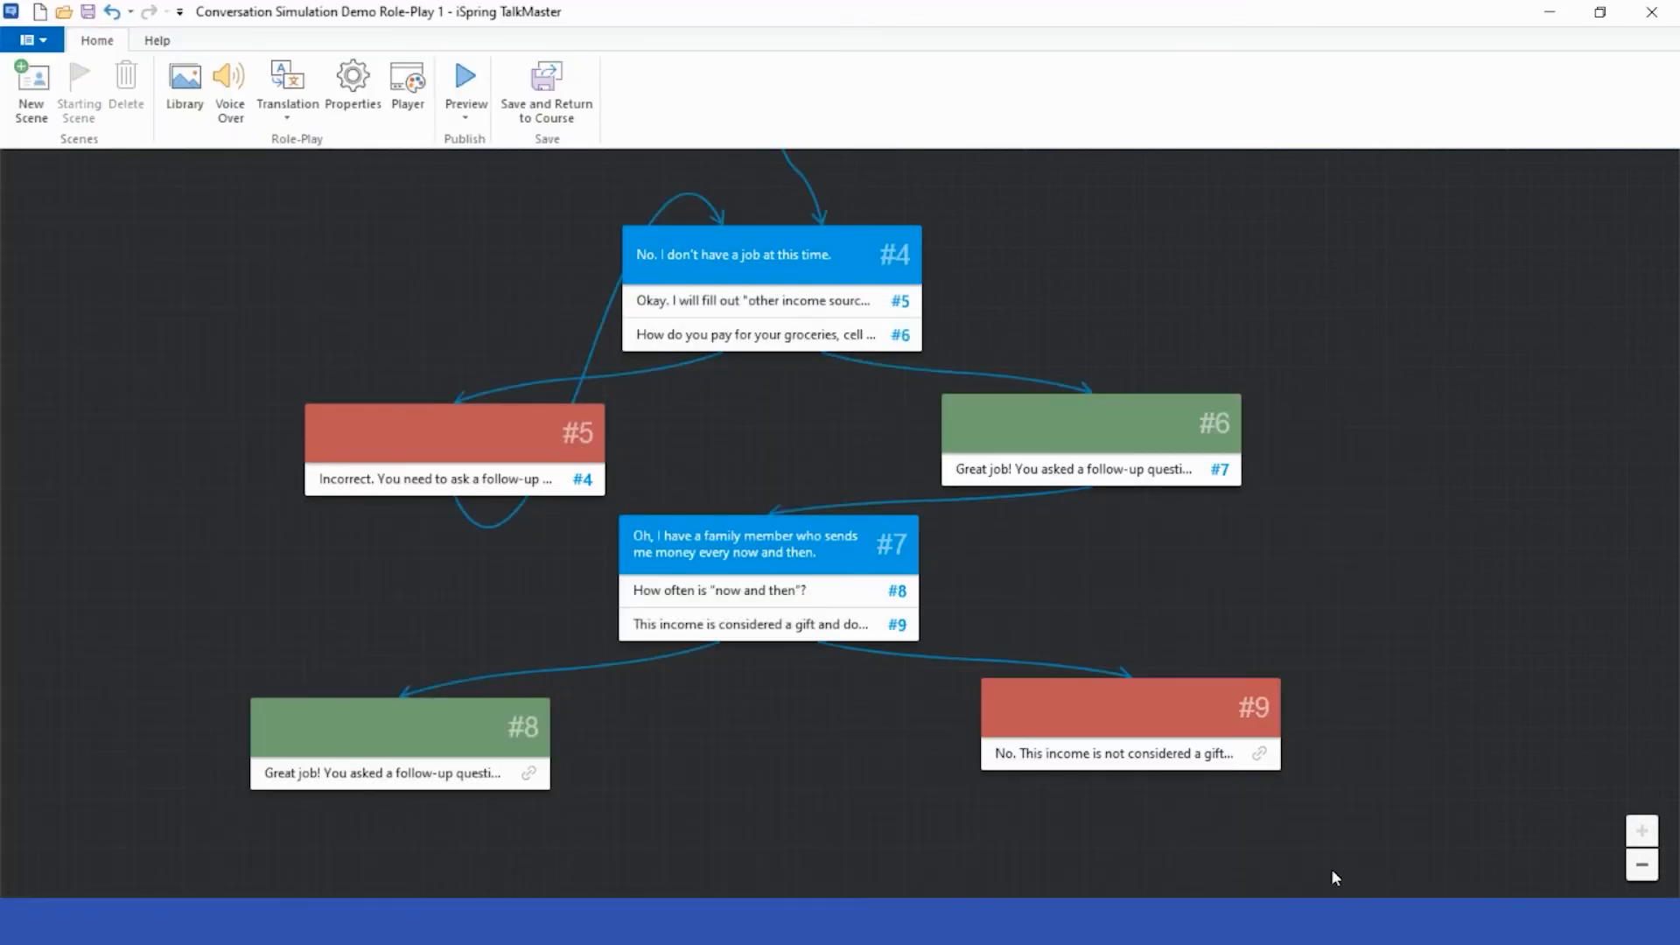
{"action": "mouse_move", "coordinate": [1260, 753]}
{"action": "left_mouse_down"}
{"action": "mouse_move", "coordinate": [1058, 555]}
{"action": "mouse_move", "coordinate": [893, 556]}
{"action": "left_mouse_up"}
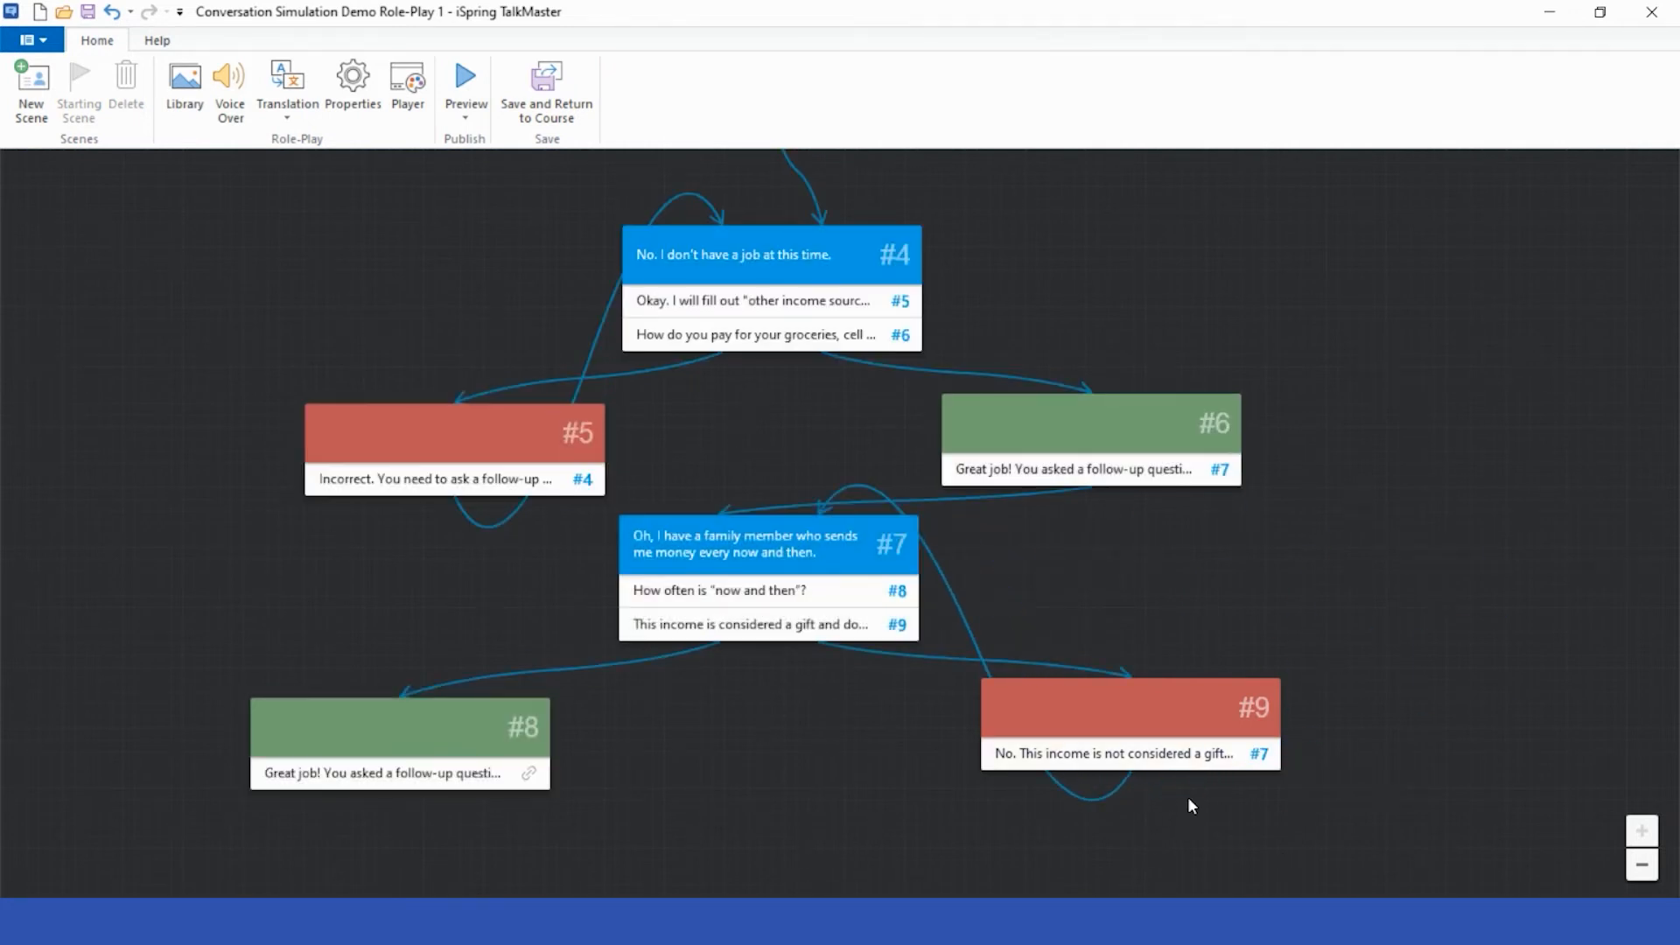
Create scene #10 from scene #8's message, with the script's "Yes. She sends me $100 a month." as its character speech.
{"action": "left_click_drag", "start_coordinate": [528, 773], "coordinate": [762, 753]}
{"action": "mouse_move", "coordinate": [840, 918]}
{"action": "left_click", "coordinate": [798, 867]}
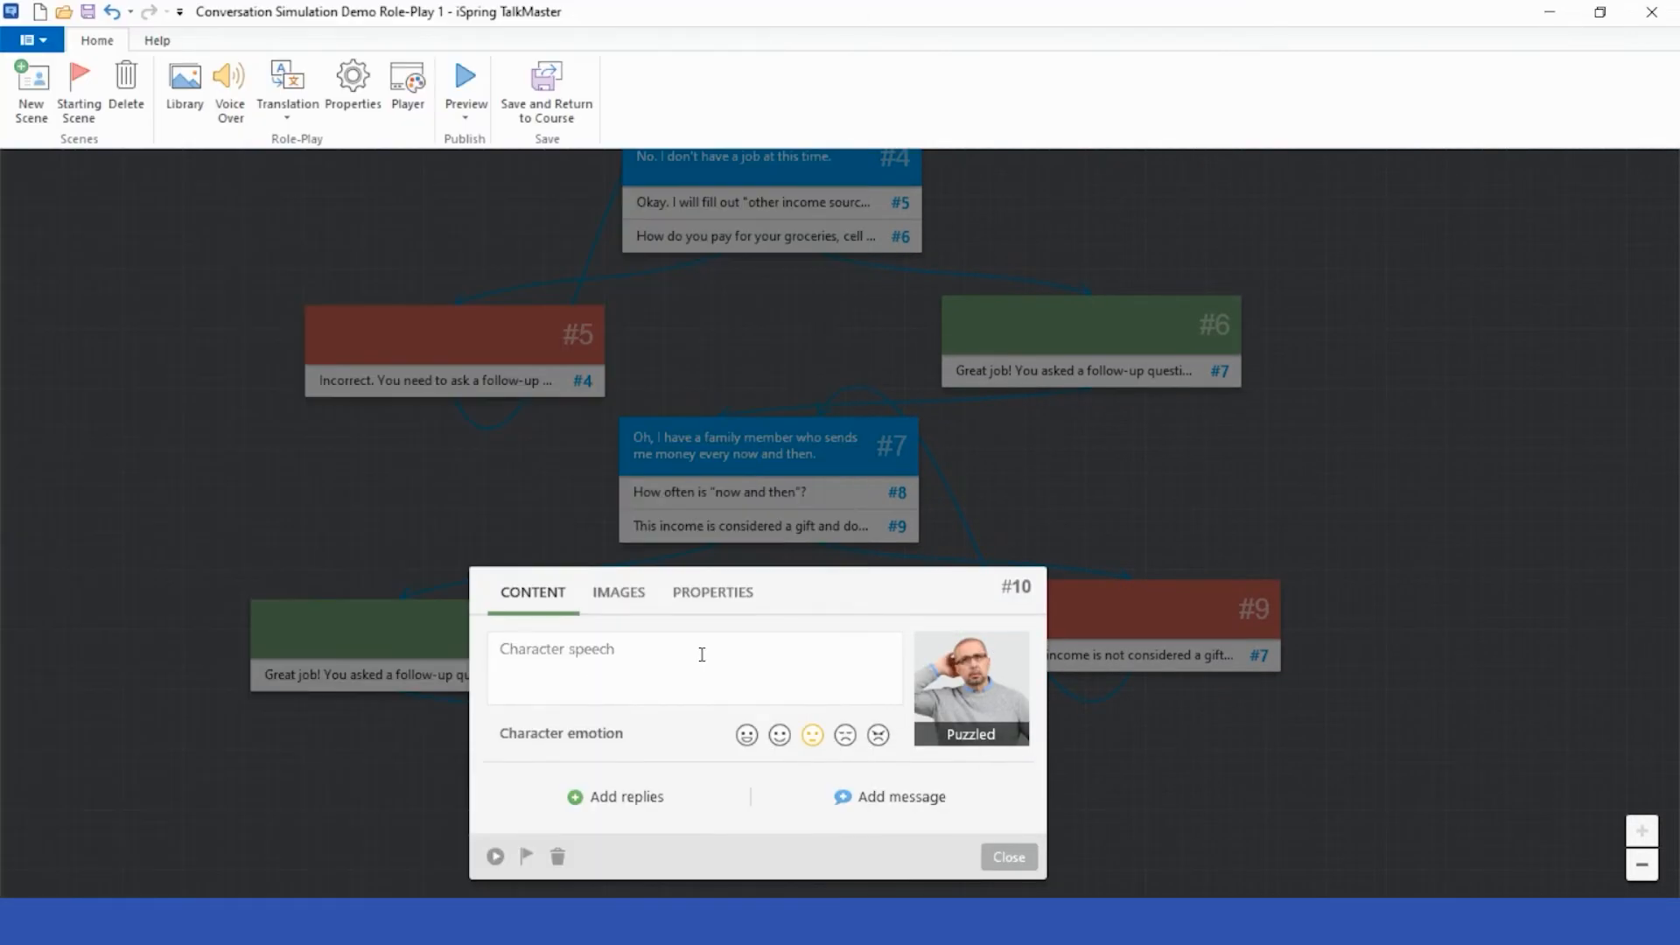
{"action": "key", "text": "ctrl+v"}
Add the script's "Let's make sure to list that amount" line as scene #10's first reply.
{"action": "left_click", "coordinate": [615, 797]}
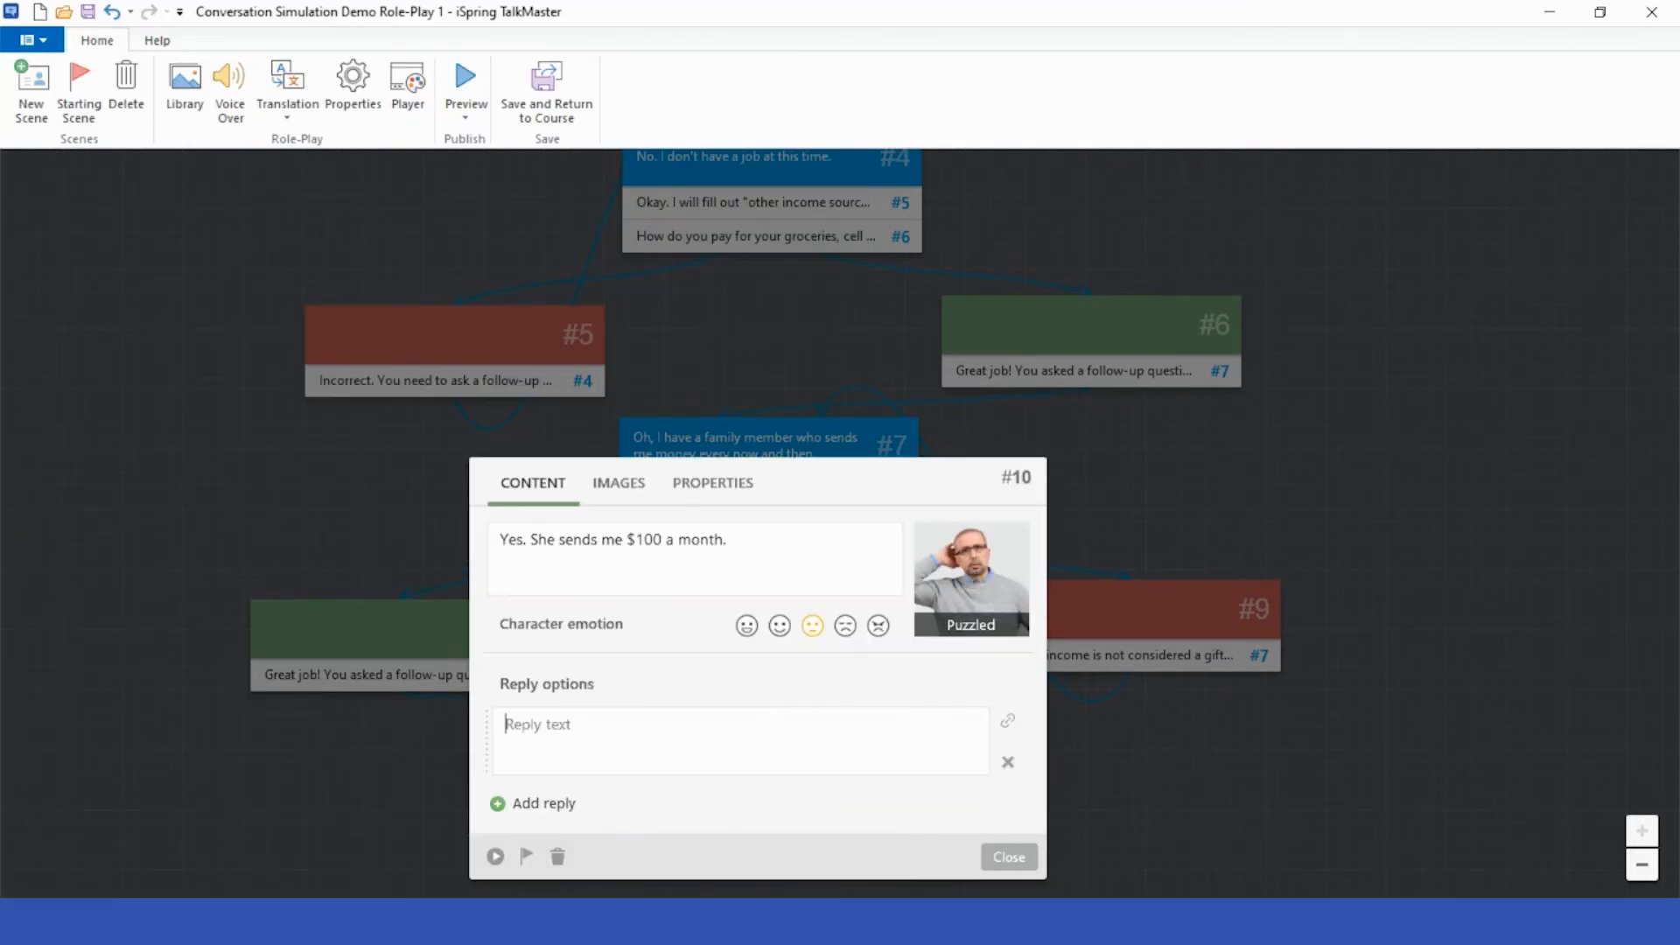
{"action": "key", "text": "alt+Tab"}
{"action": "left_click_drag", "start_coordinate": [164, 365], "coordinate": [348, 437]}
{"action": "key", "text": "ctrl+c"}
{"action": "key", "text": "alt+Tab"}
{"action": "right_click", "coordinate": [672, 739]}
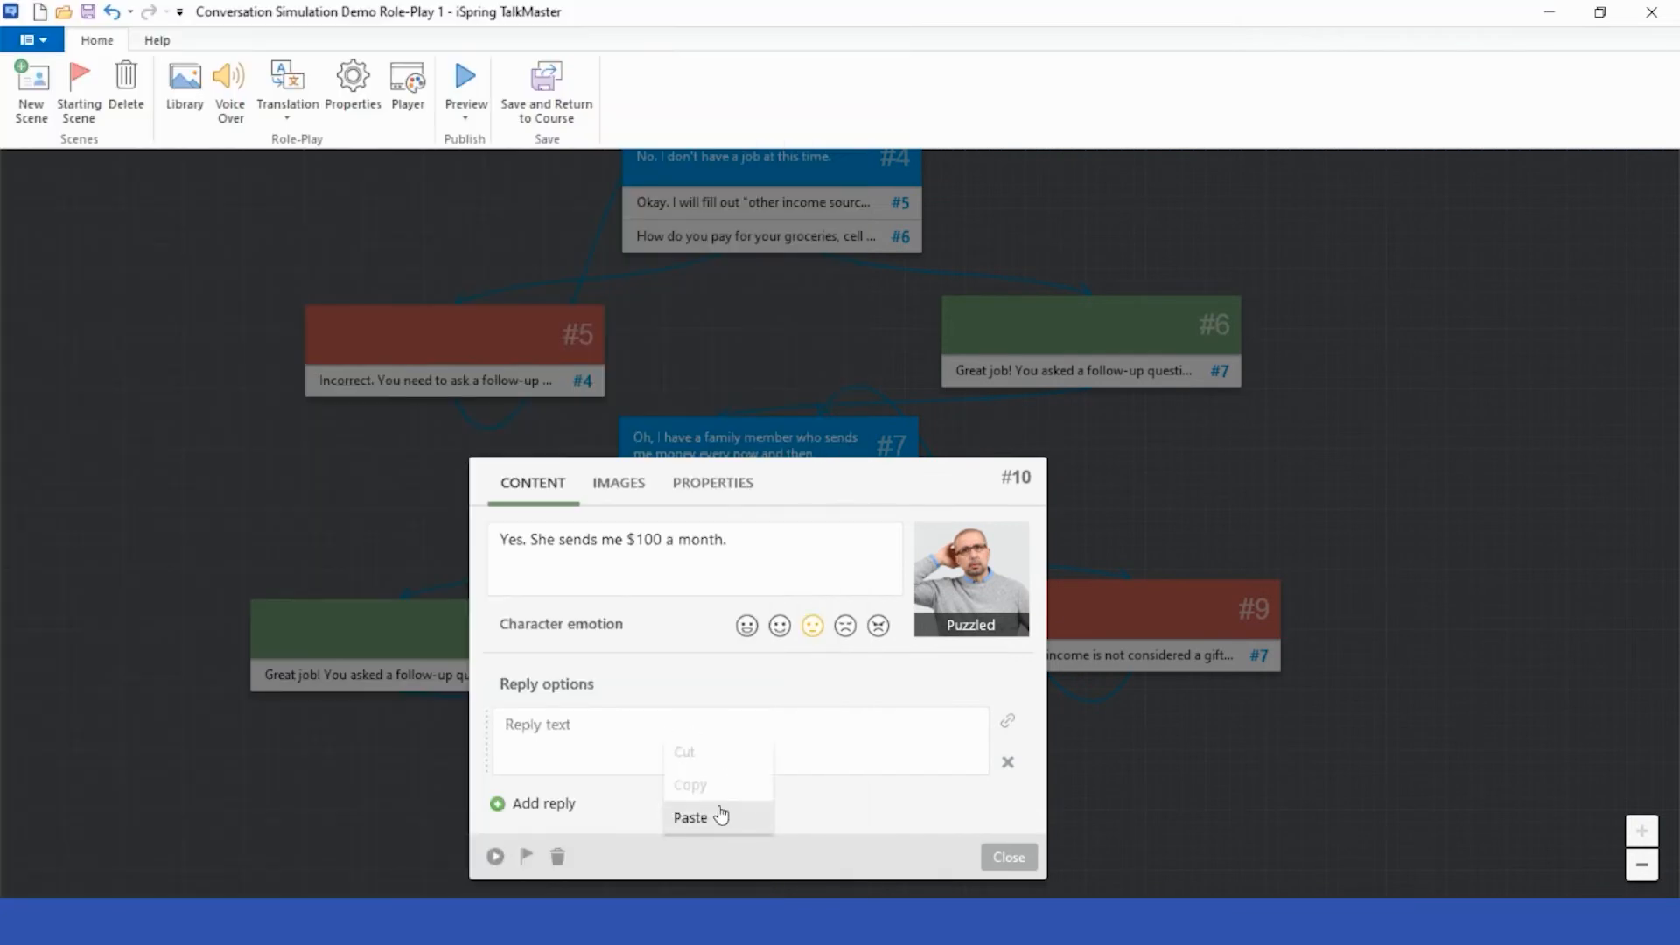
{"action": "left_click", "coordinate": [698, 814]}
Copy the script's "This income is considered a gift" line for use as scene #10's second reply.
{"action": "key", "text": "alt+Tab"}
{"action": "left_click_drag", "start_coordinate": [163, 453], "coordinate": [291, 470]}
{"action": "right_click", "coordinate": [259, 464]}
{"action": "left_click", "coordinate": [319, 503]}
{"action": "key", "text": "alt+Tab"}
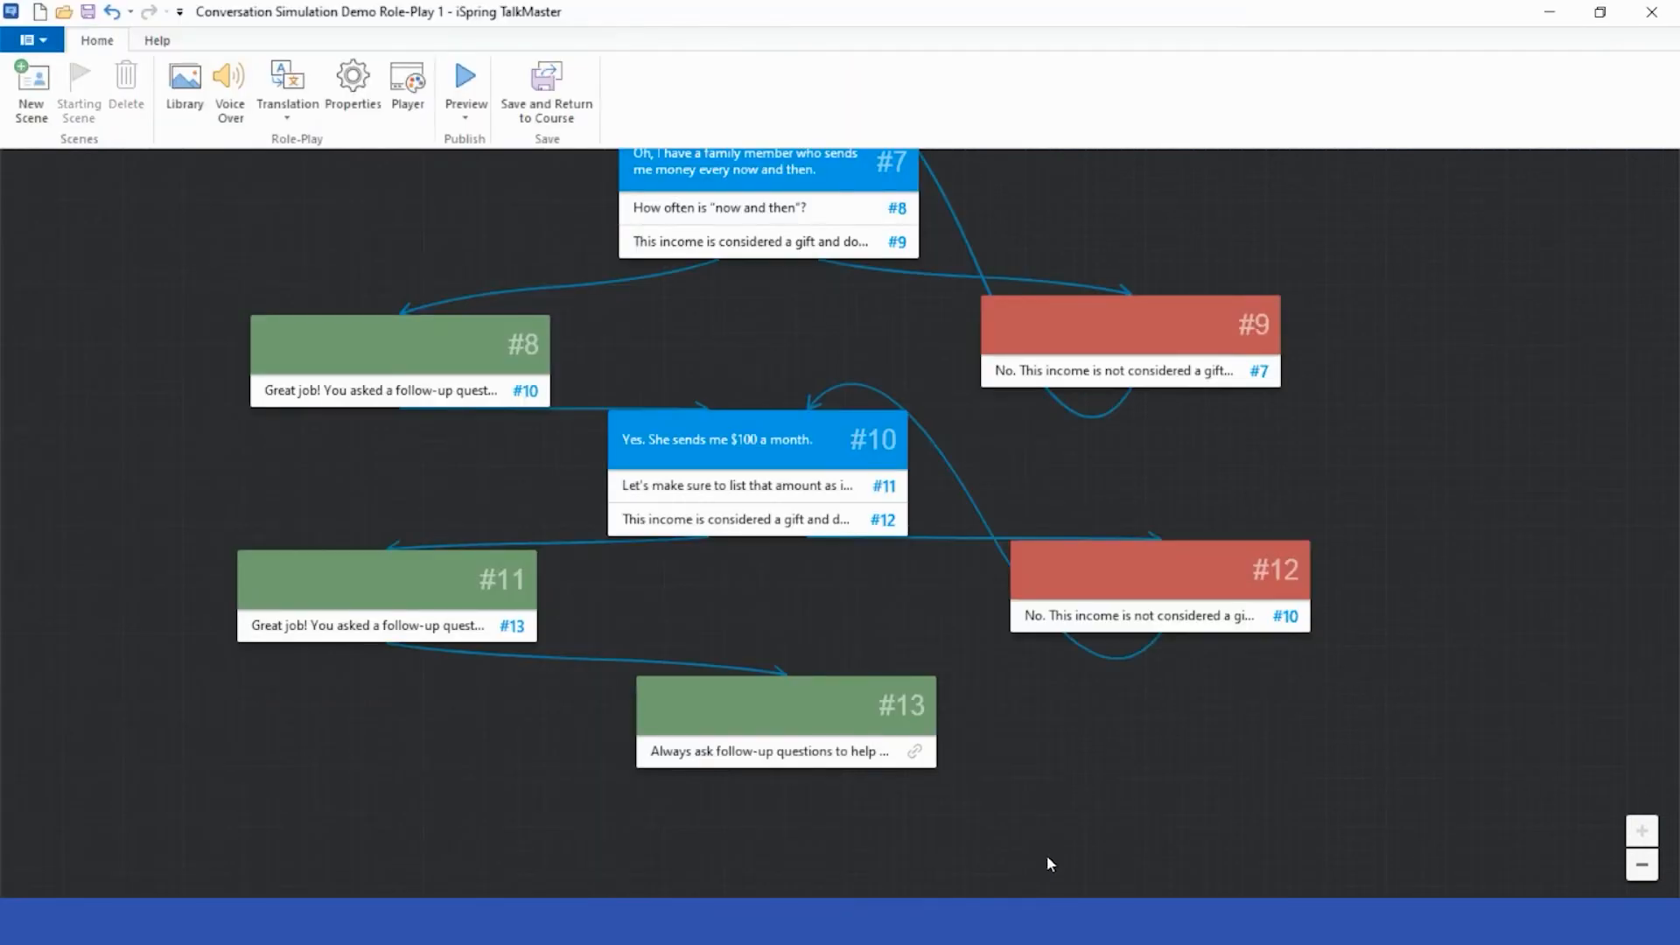
Move scenes #2 through #7 up so they sit closer together beneath scene #1 on the role-play map.
{"action": "left_click", "coordinate": [1651, 870]}
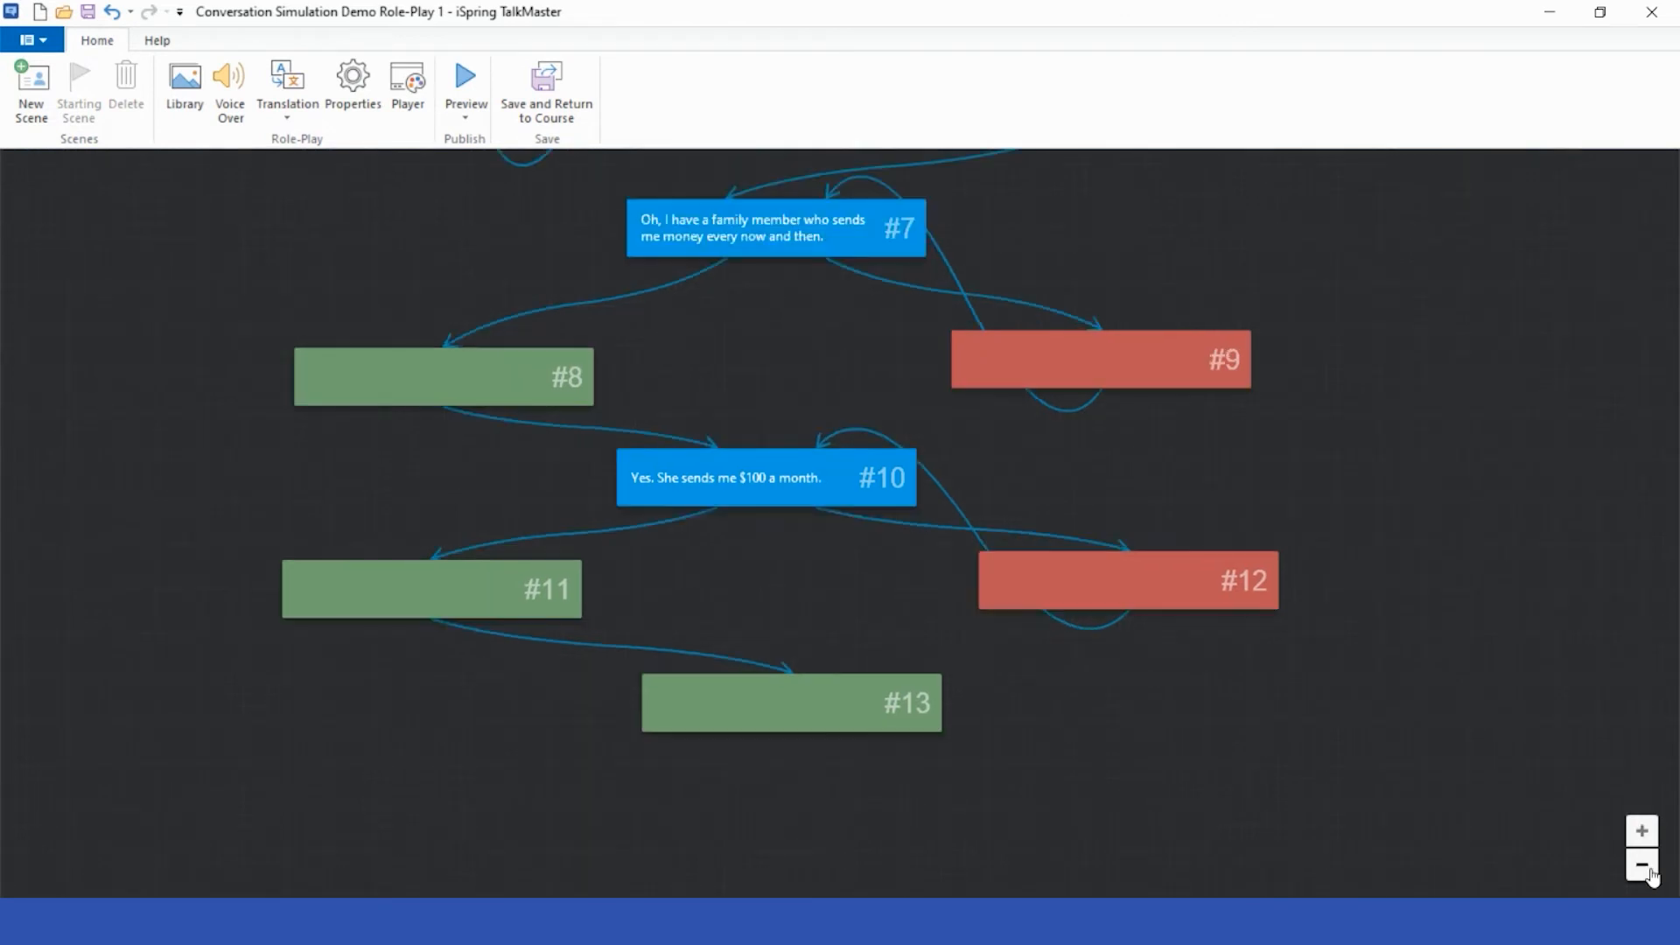
{"action": "left_click", "coordinate": [1651, 870]}
{"action": "left_click_drag", "start_coordinate": [1489, 525], "coordinate": [1489, 750]}
{"action": "left_click", "coordinate": [1642, 866]}
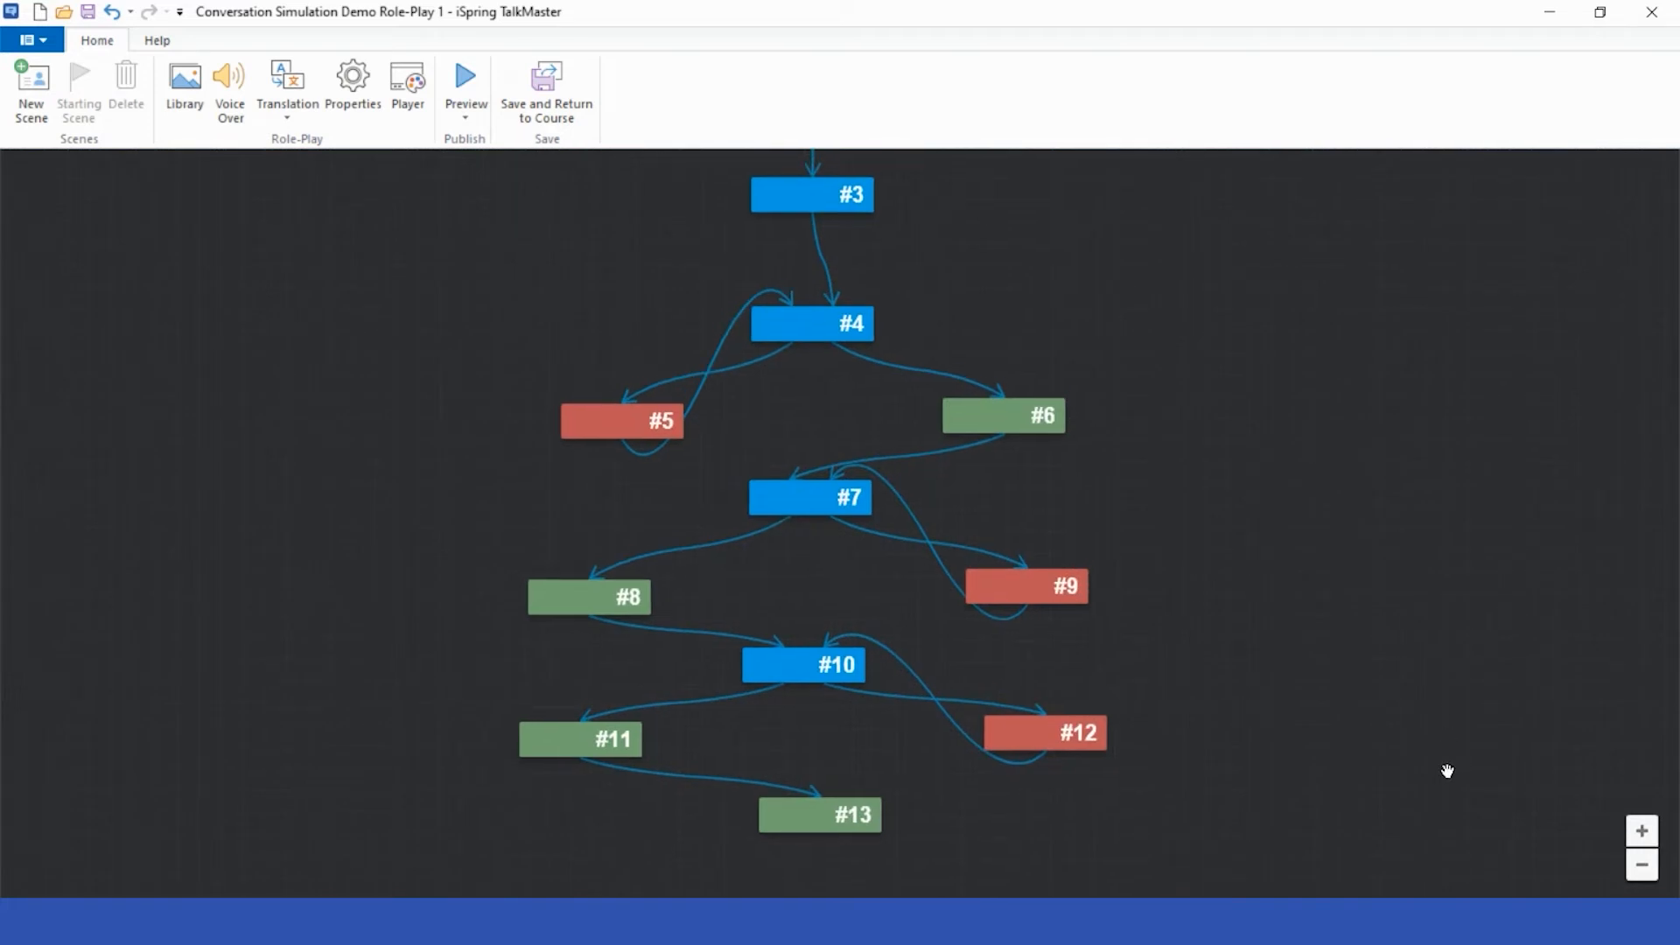
{"action": "scroll", "coordinate": [1447, 697], "scroll_direction": "up", "scroll_amount": 3}
{"action": "scroll", "coordinate": [1313, 484], "scroll_direction": "up", "scroll_amount": 2}
{"action": "mouse_move", "coordinate": [771, 397]}
{"action": "left_mouse_down"}
{"action": "mouse_move", "coordinate": [787, 368]}
{"action": "mouse_move", "coordinate": [775, 379]}
{"action": "left_mouse_up"}
{"action": "left_click_drag", "start_coordinate": [773, 497], "coordinate": [771, 442]}
{"action": "left_click_drag", "start_coordinate": [776, 644], "coordinate": [770, 523]}
{"action": "left_click_drag", "start_coordinate": [927, 735], "coordinate": [841, 585]}
{"action": "left_click_drag", "start_coordinate": [578, 740], "coordinate": [612, 598]}
{"action": "left_click_drag", "start_coordinate": [743, 808], "coordinate": [796, 663]}
{"action": "scroll", "coordinate": [1151, 676], "scroll_direction": "down", "scroll_amount": 2}
{"action": "scroll", "coordinate": [1152, 677], "scroll_direction": "up", "scroll_amount": 2}
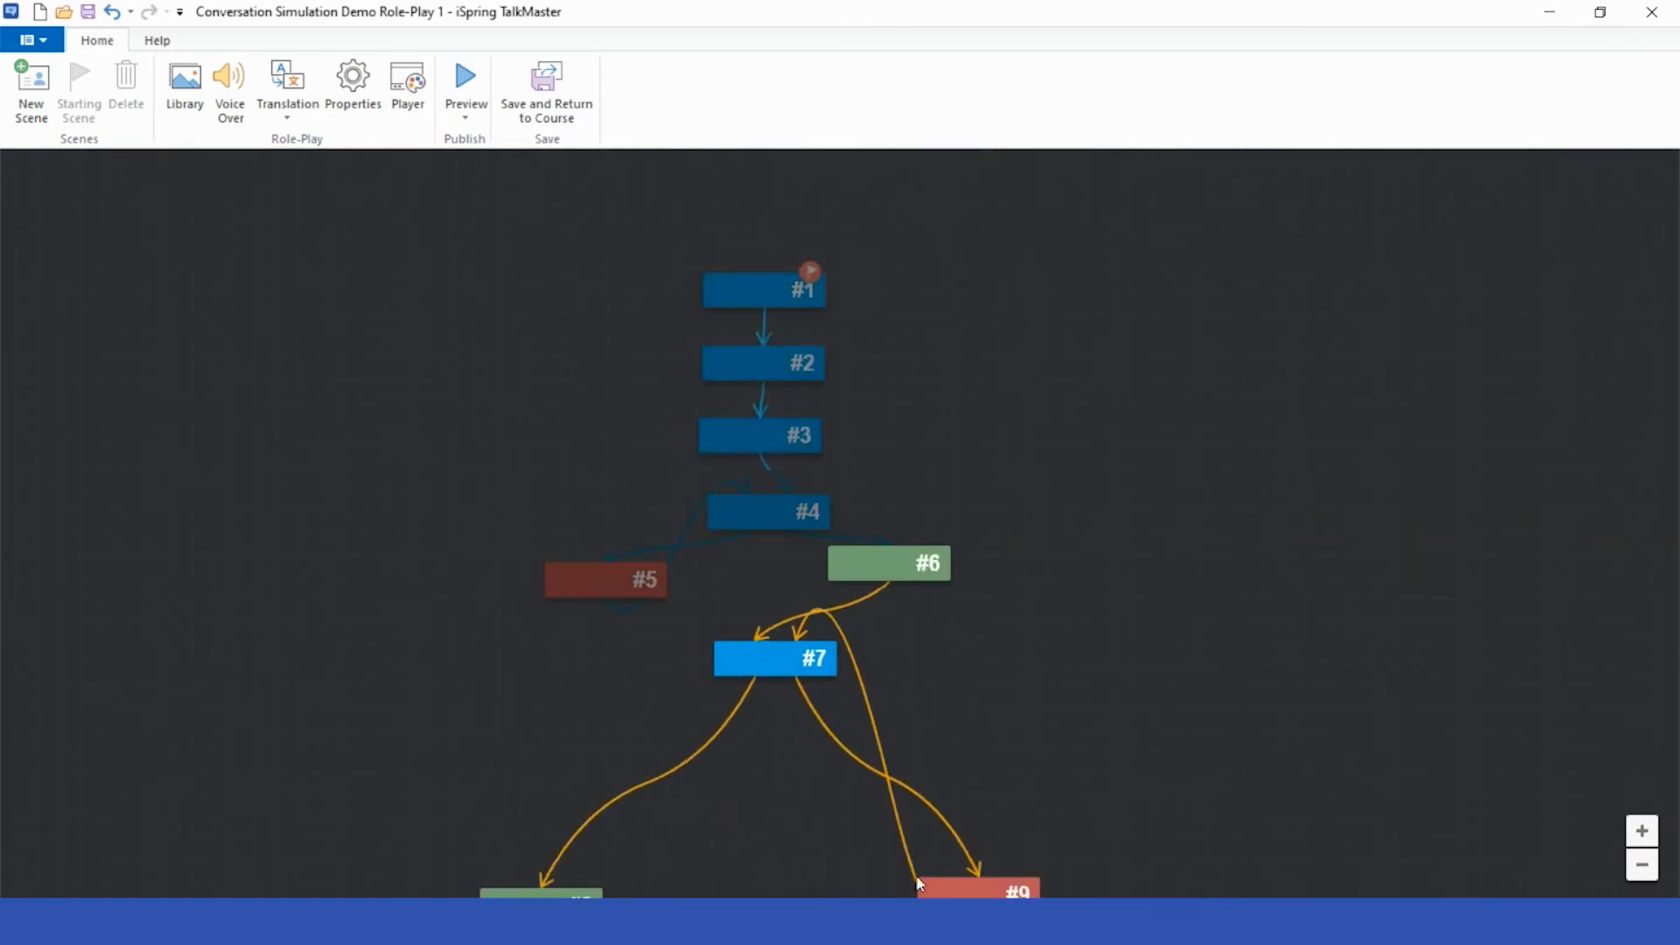
Move scenes #8 and #9 up to either side of scene #7.
{"action": "left_click_drag", "start_coordinate": [915, 880], "coordinate": [892, 765]}
{"action": "left_click_drag", "start_coordinate": [557, 884], "coordinate": [652, 575]}
{"action": "left_click_drag", "start_coordinate": [975, 698], "coordinate": [958, 602]}
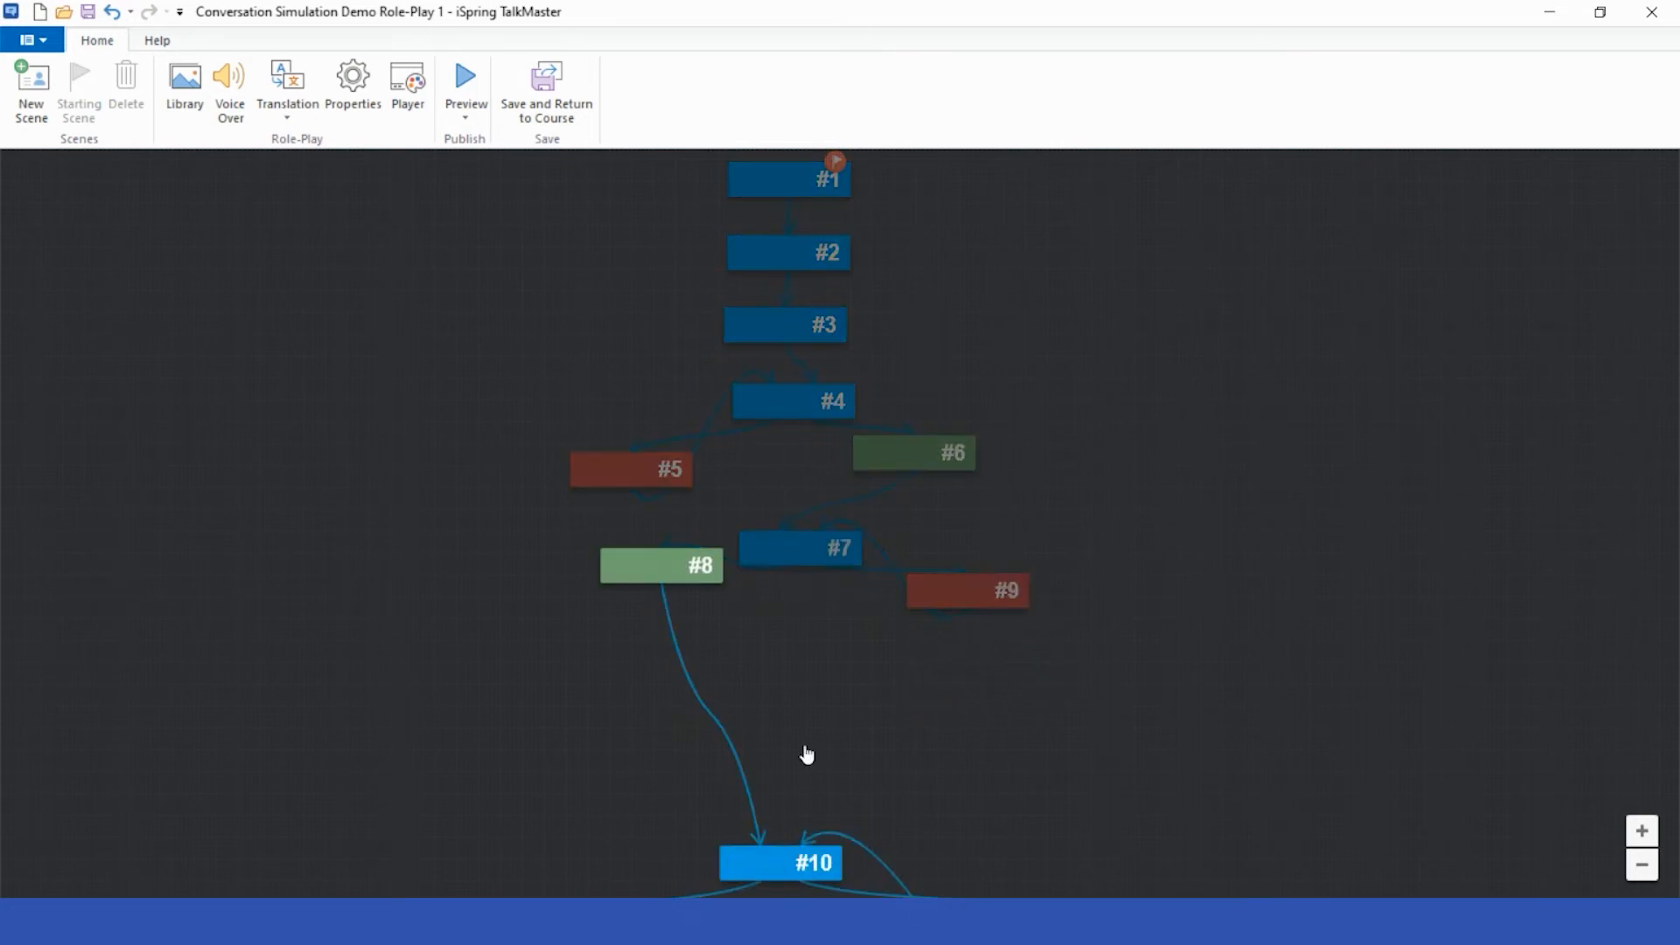
Move scenes #10 through #13 up beneath scene #7, with #11 and #12 on either side below #10.
{"action": "scroll", "coordinate": [1195, 762], "scroll_direction": "down", "scroll_amount": 2}
{"action": "left_click", "coordinate": [964, 718]}
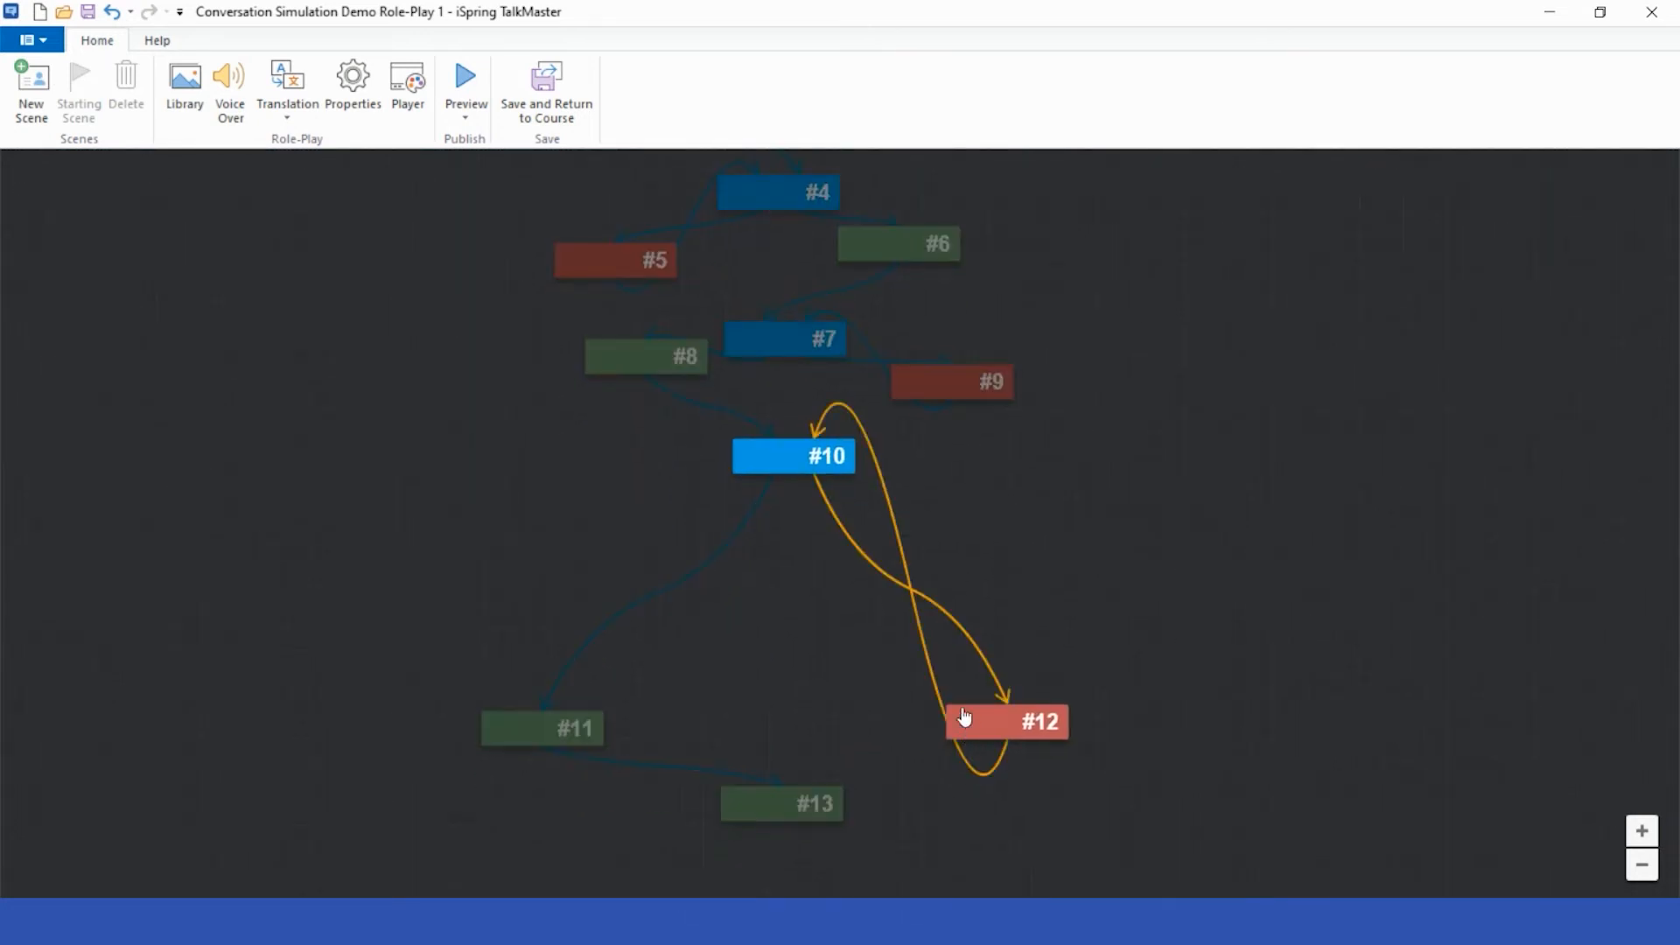
{"action": "left_click_drag", "start_coordinate": [964, 717], "coordinate": [881, 534]}
{"action": "left_click_drag", "start_coordinate": [523, 728], "coordinate": [584, 523]}
{"action": "left_click_drag", "start_coordinate": [751, 807], "coordinate": [784, 630]}
Change scene #13's color to blue and close the scene.
{"action": "double_click", "coordinate": [784, 631]}
{"action": "left_click", "coordinate": [763, 428]}
{"action": "left_click", "coordinate": [823, 497]}
{"action": "left_click", "coordinate": [893, 503]}
{"action": "left_click", "coordinate": [1054, 855]}
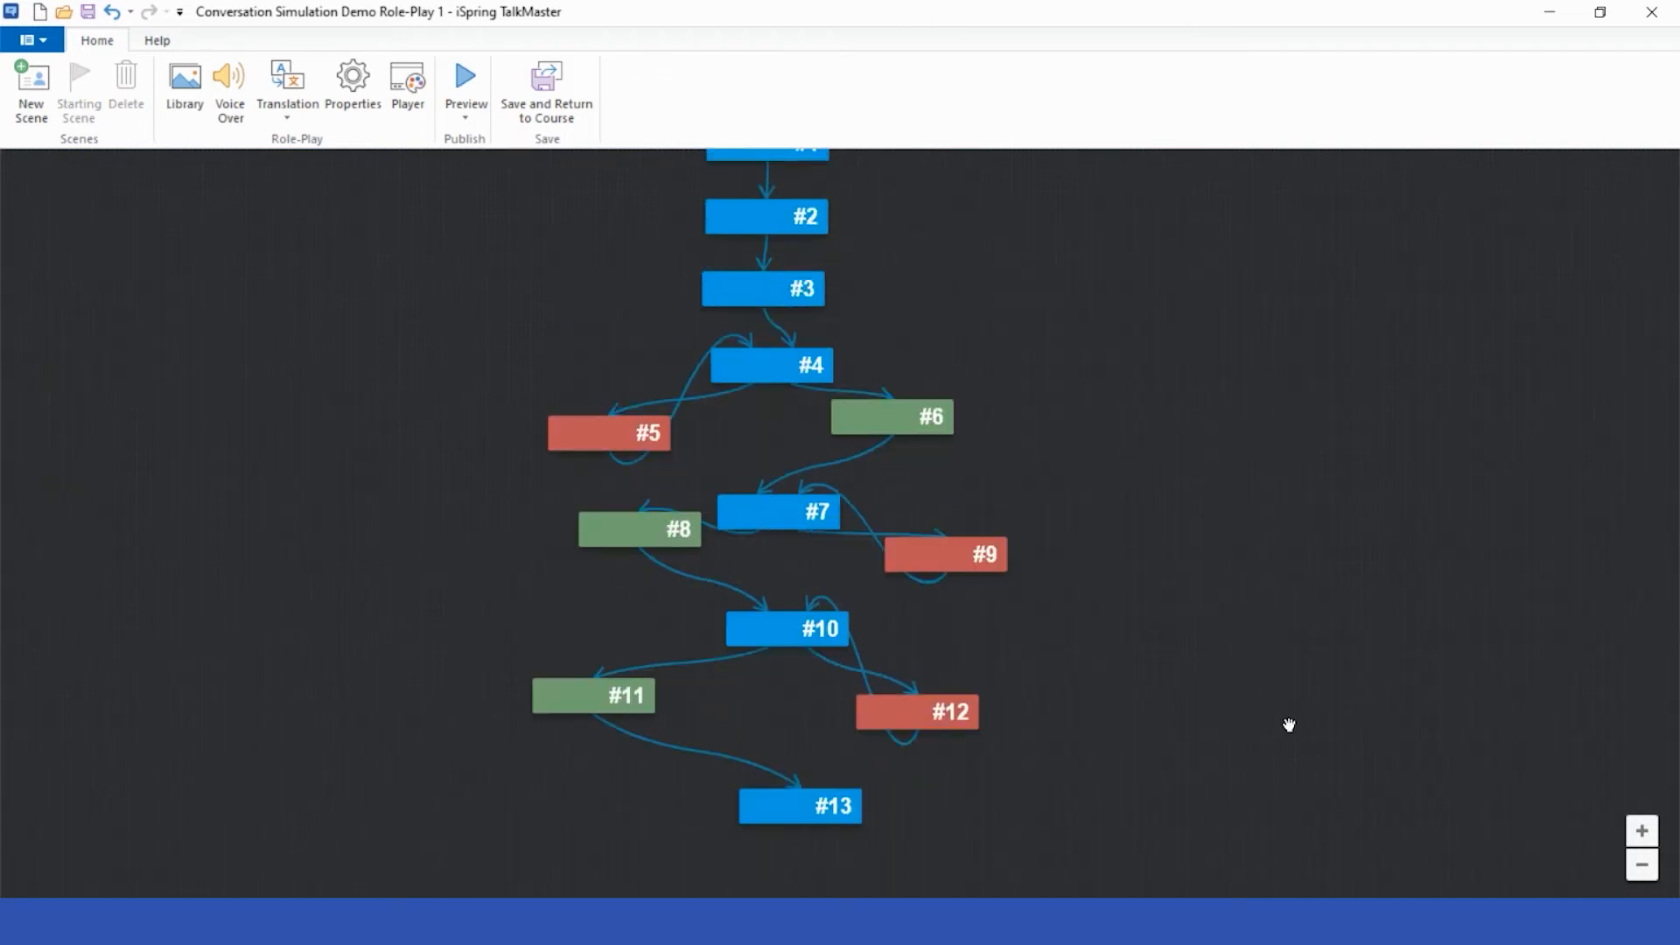
Open the "Simple dialouge tree" Word document over the whole role-play map and move its window up to compare the branching.
{"action": "left_click", "coordinate": [1643, 868]}
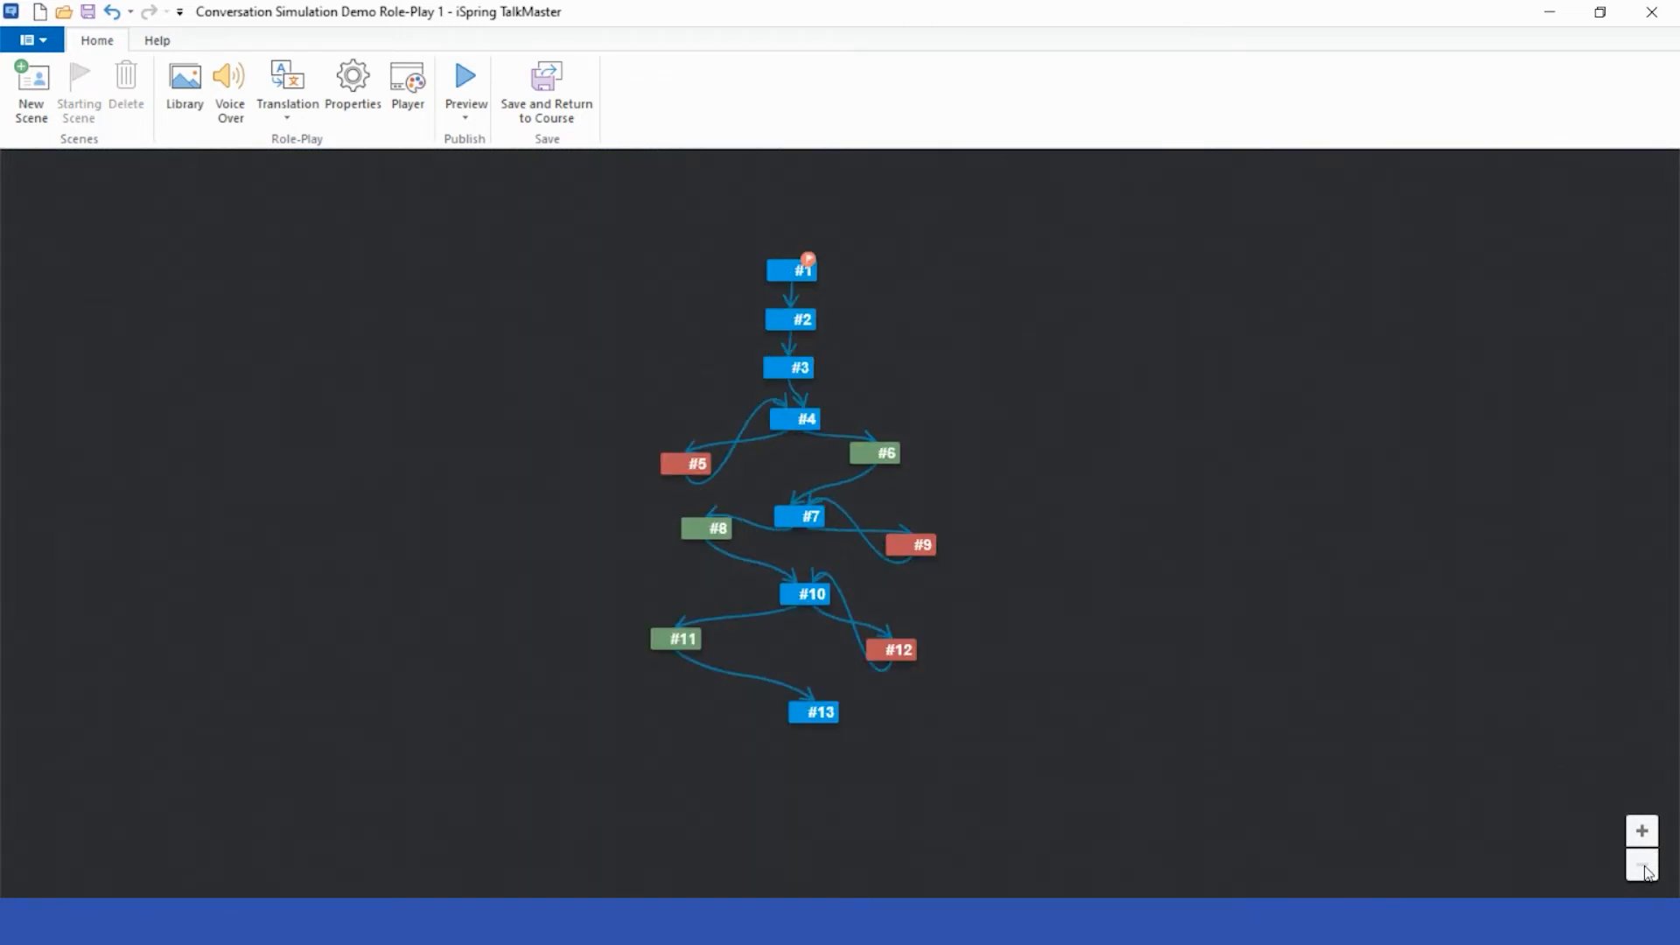
{"action": "left_click", "coordinate": [893, 854]}
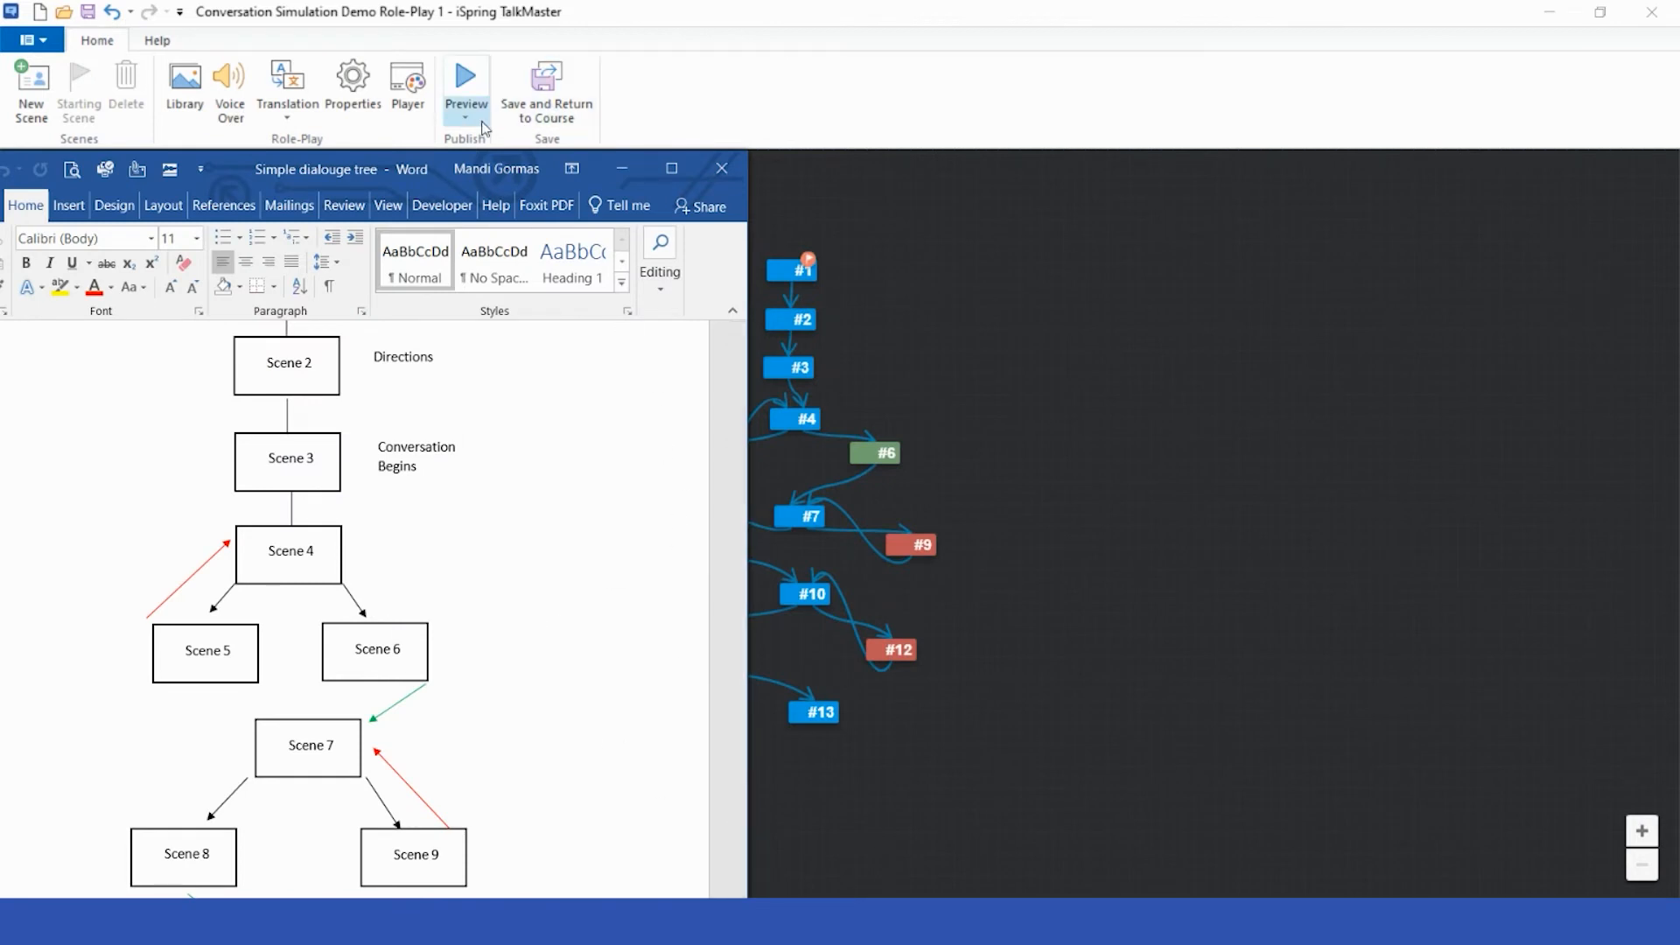
{"action": "left_click_drag", "start_coordinate": [503, 168], "coordinate": [501, 44]}
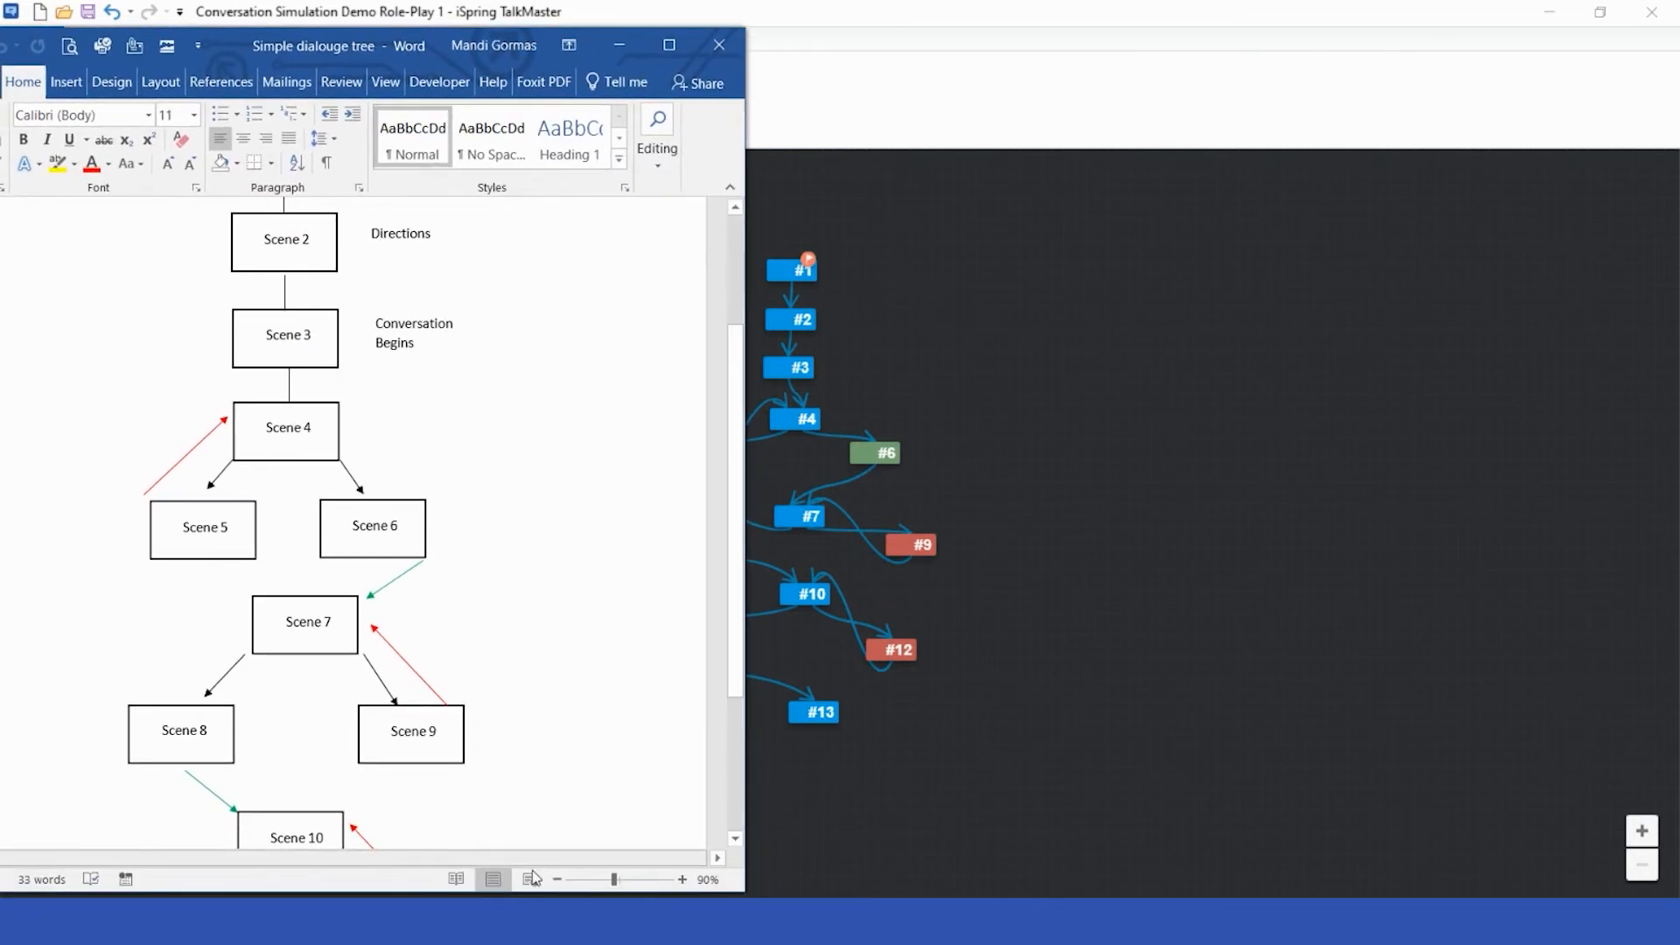
Zoom the dialogue tree out to 60%, compare it beside the role-play map, and minimize the document.
{"action": "left_click", "coordinate": [557, 879]}
{"action": "left_click", "coordinate": [557, 880]}
{"action": "left_click", "coordinate": [558, 880]}
{"action": "scroll", "coordinate": [568, 810], "scroll_direction": "up", "scroll_amount": 1}
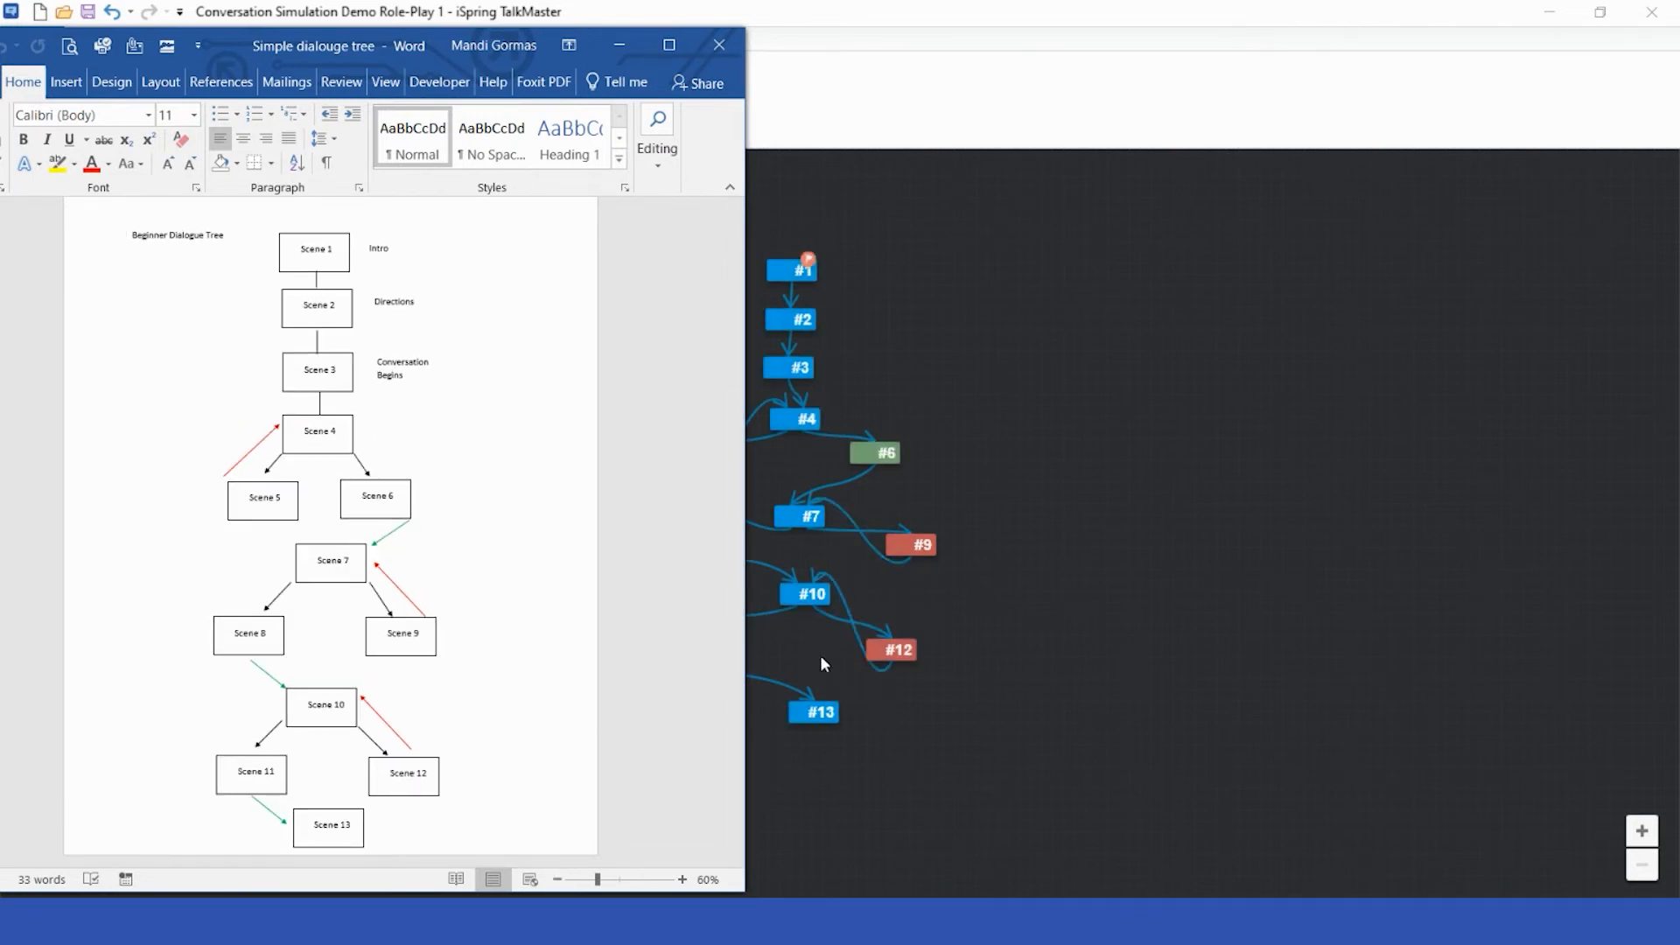
{"action": "left_click_drag", "start_coordinate": [417, 45], "coordinate": [312, 49]}
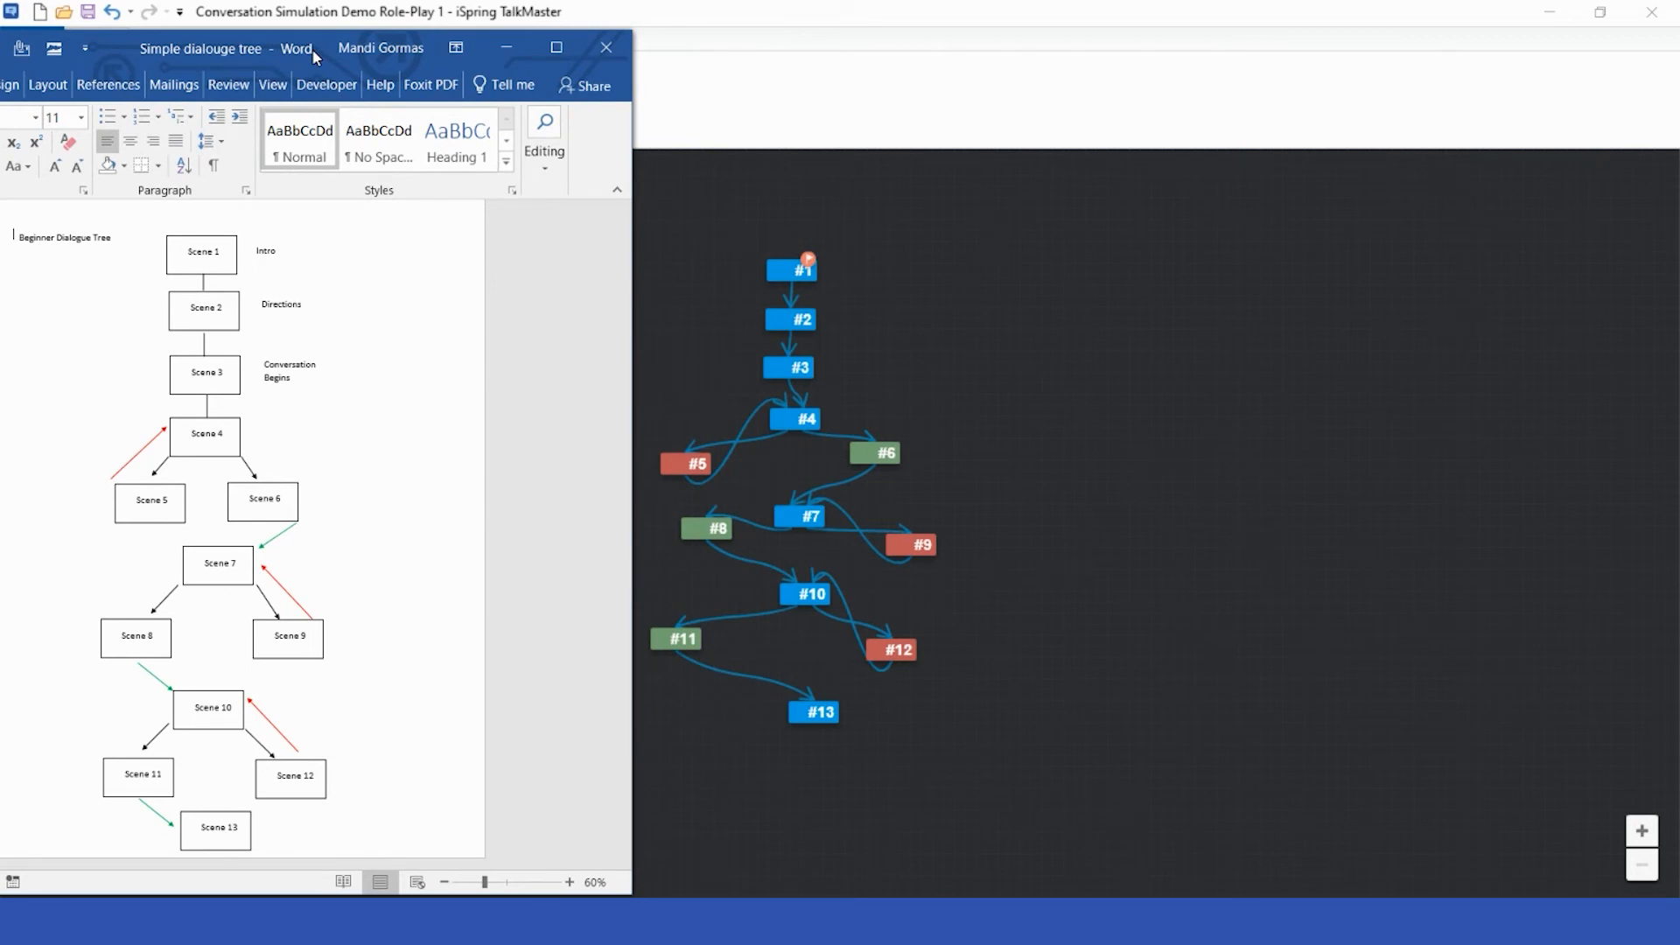
{"action": "left_click_drag", "start_coordinate": [312, 49], "coordinate": [619, 96]}
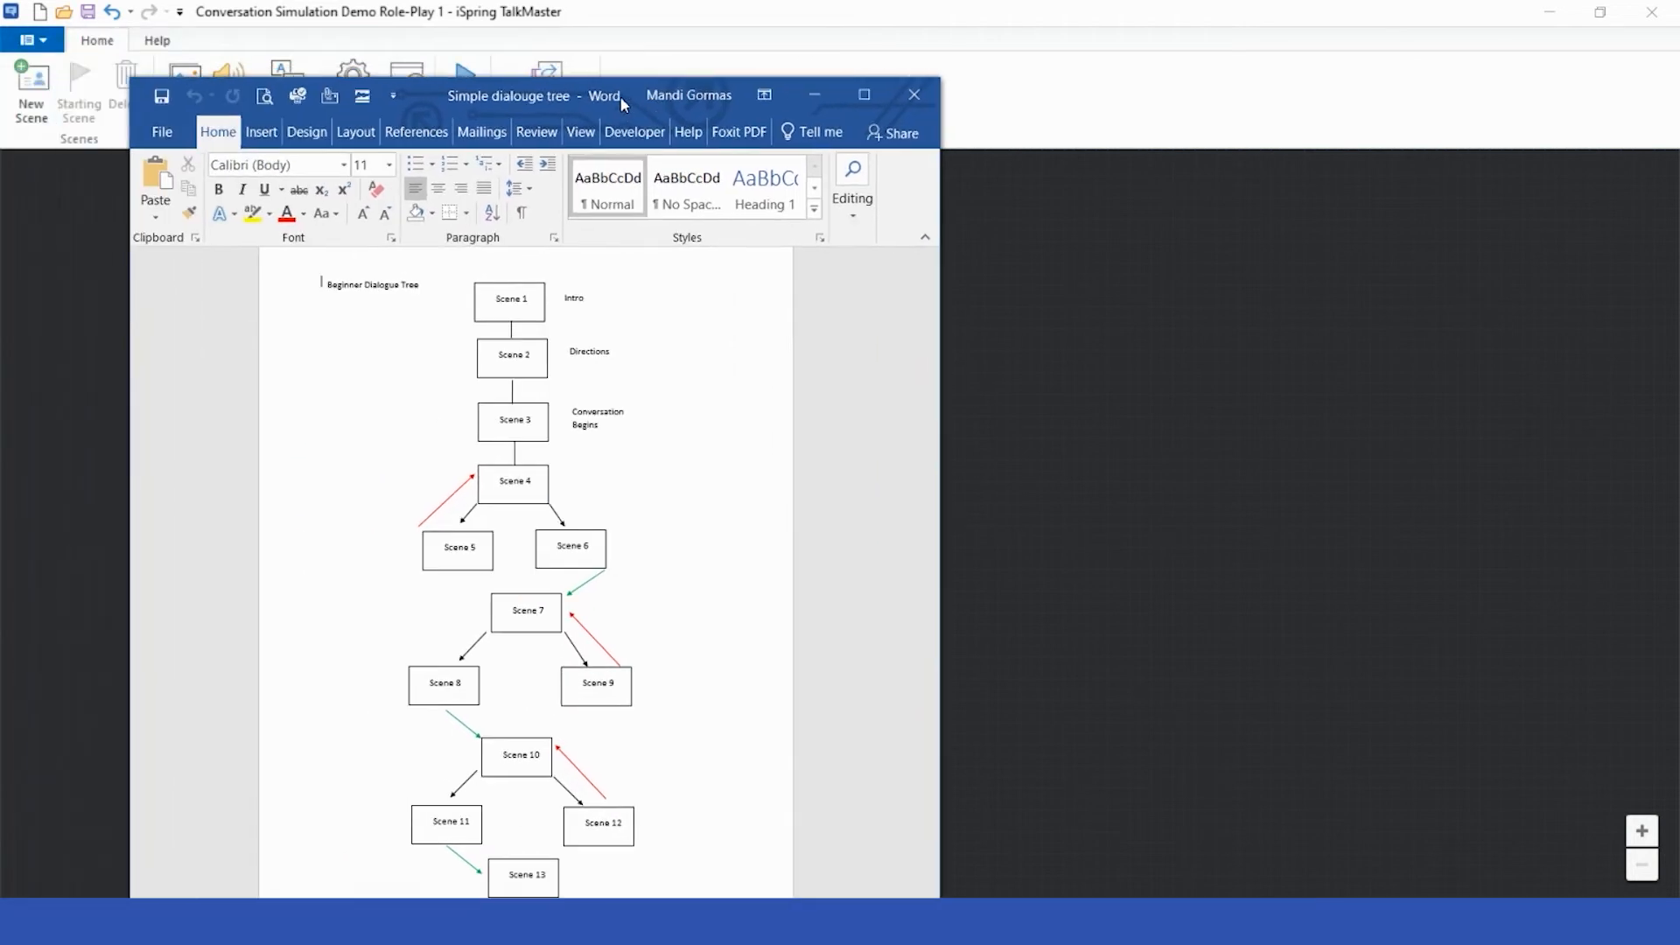
{"action": "left_click", "coordinate": [816, 97]}
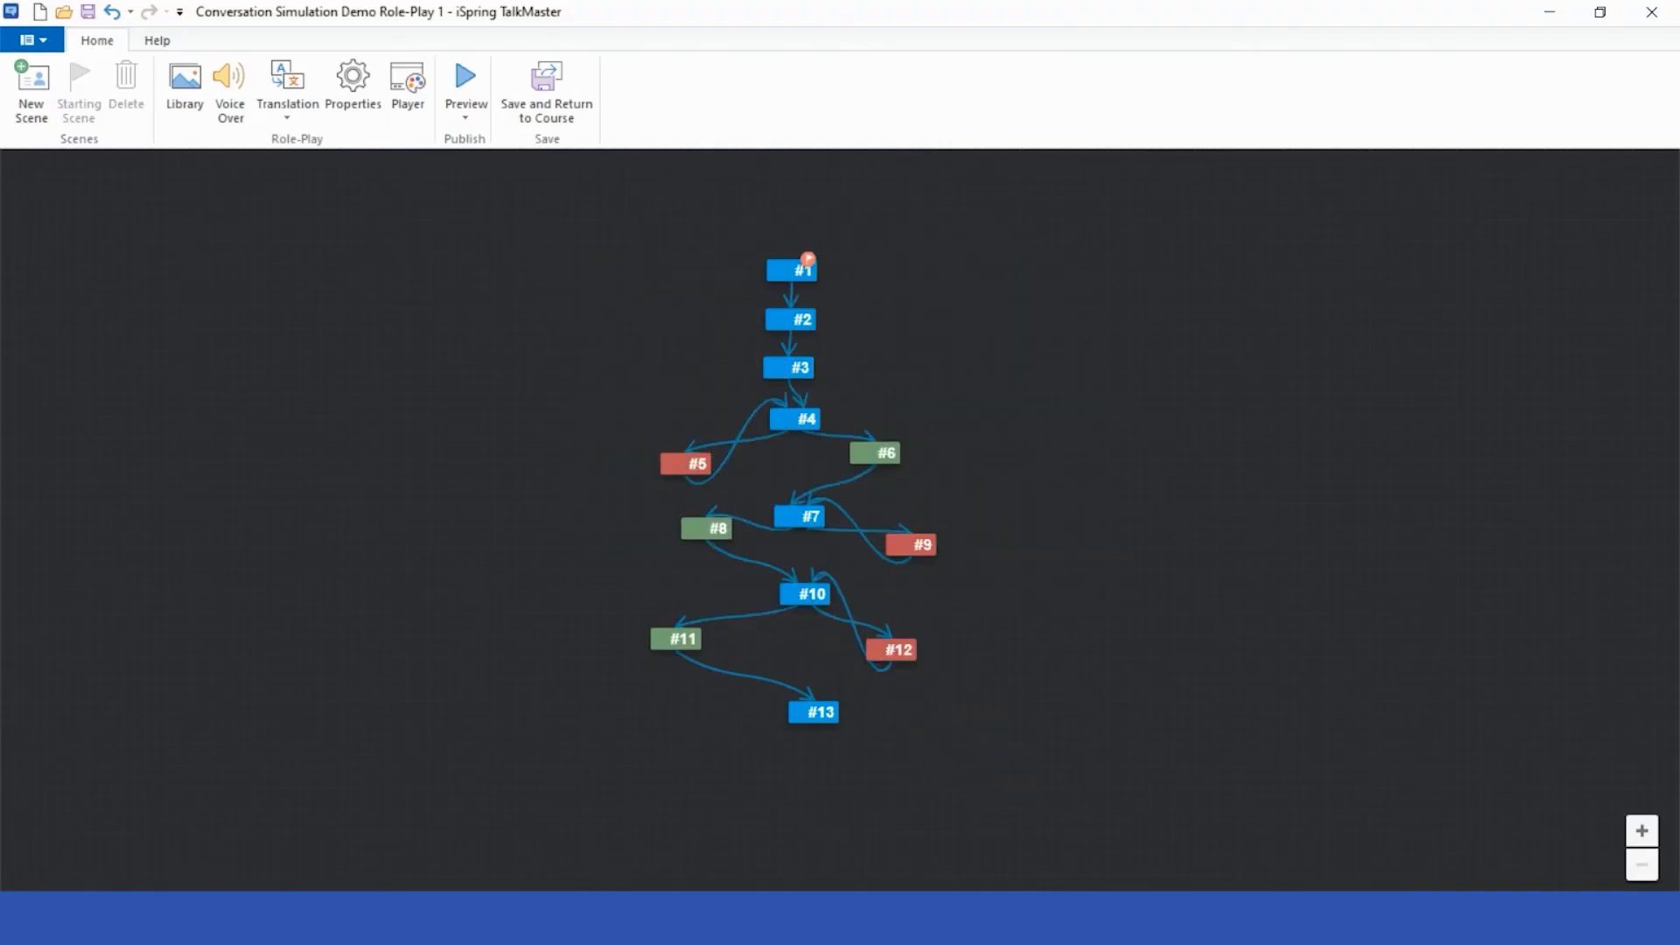
Enable role-play evaluation with a passing score of 100 points and check the final scores.
{"action": "left_click", "coordinate": [1643, 831]}
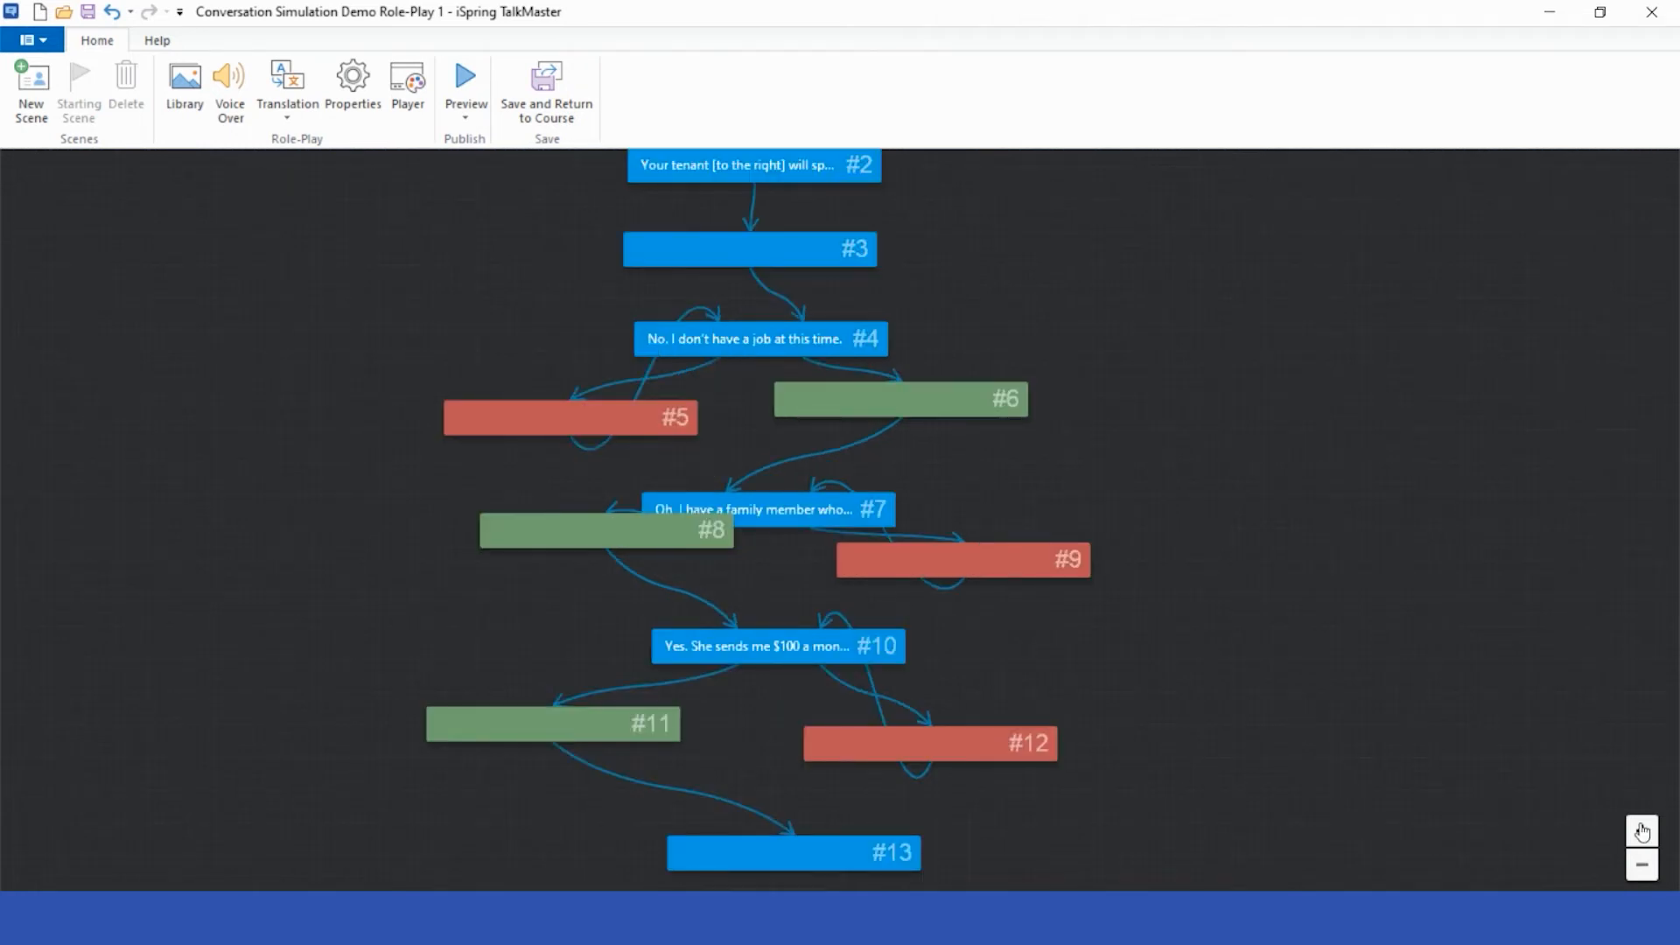
{"action": "left_click", "coordinate": [1643, 831]}
{"action": "left_click_drag", "start_coordinate": [1362, 398], "coordinate": [1451, 521]}
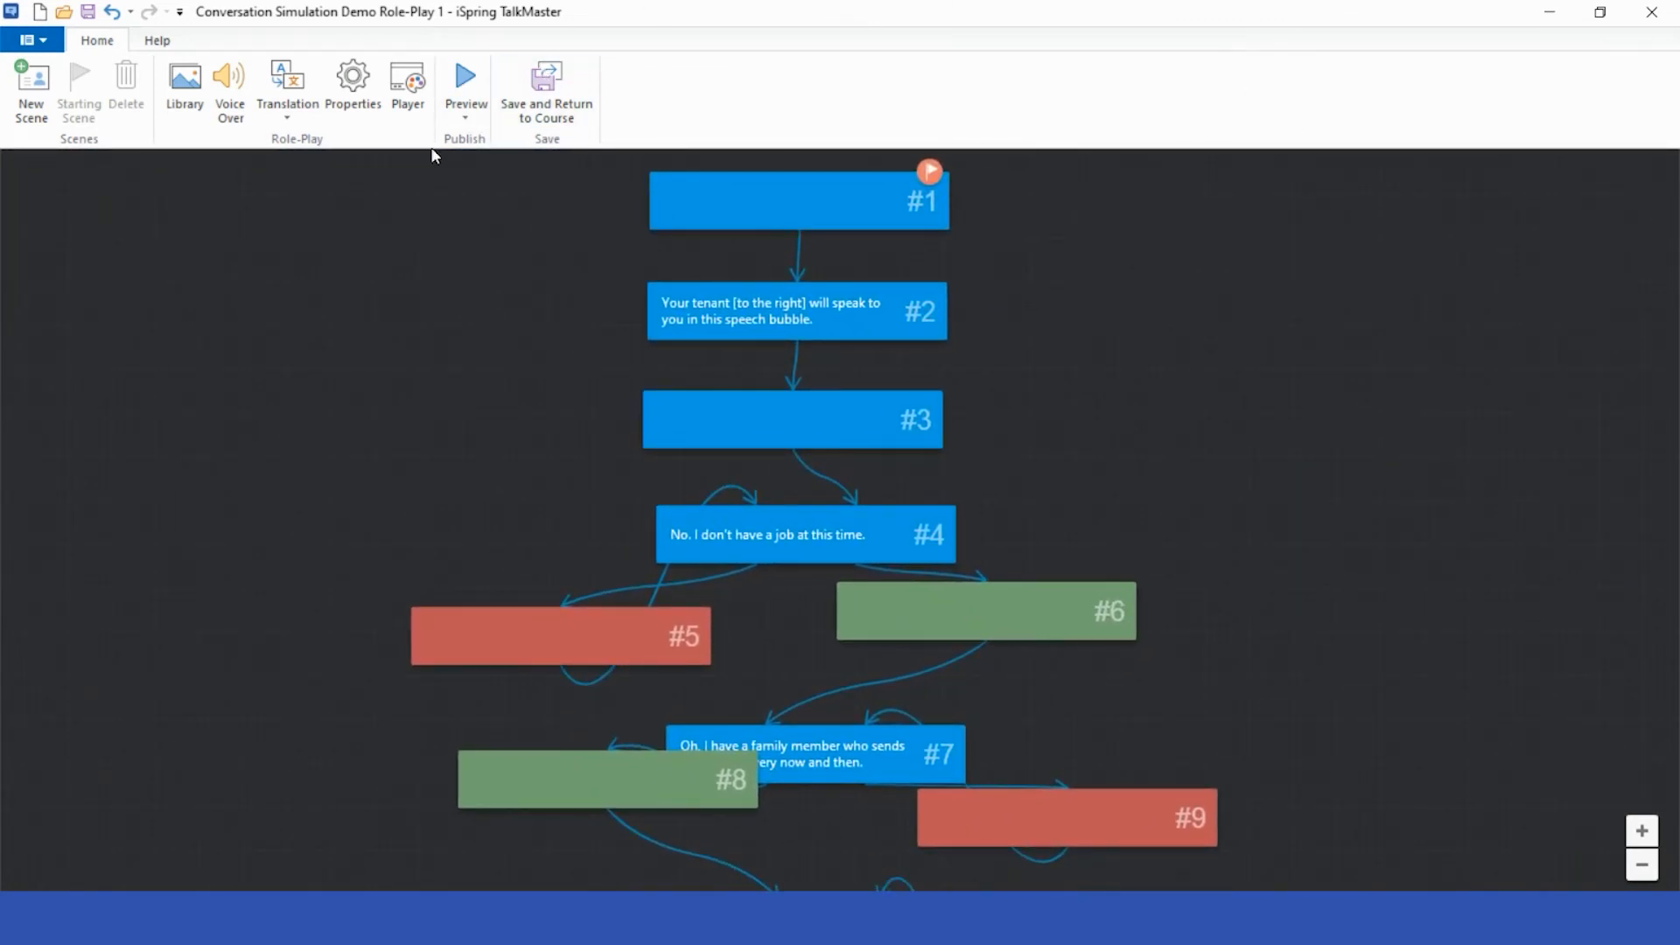
{"action": "left_click", "coordinate": [350, 86]}
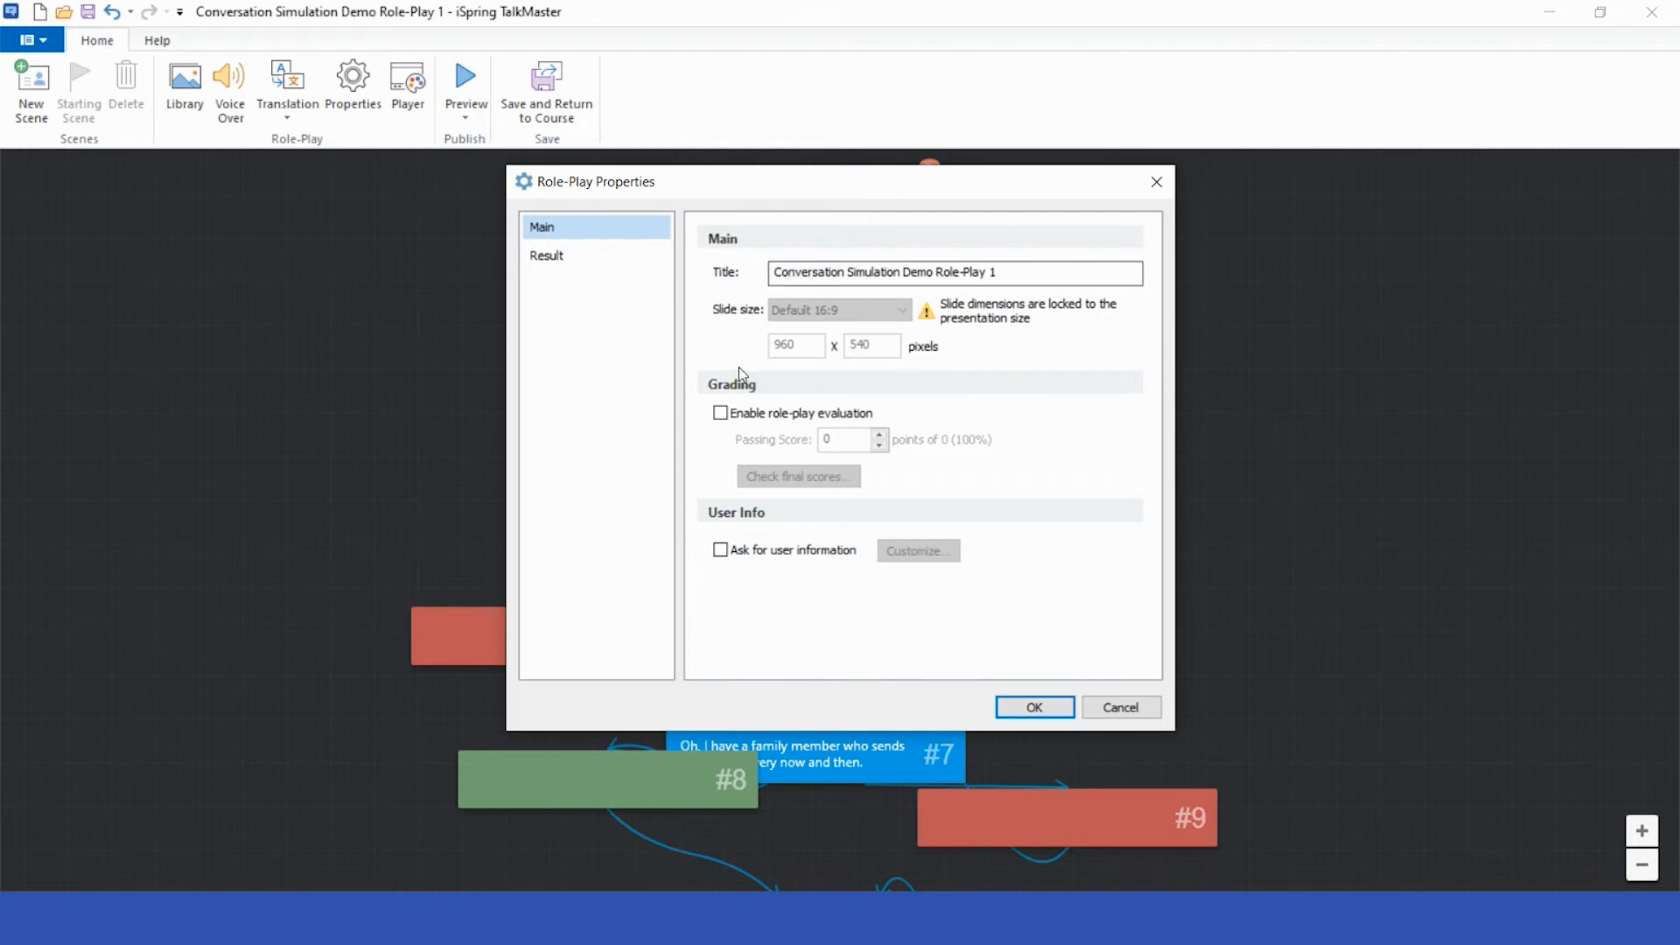
{"action": "left_click", "coordinate": [721, 414]}
{"action": "left_click", "coordinate": [855, 433]}
{"action": "double_click", "coordinate": [825, 440]}
{"action": "type", "text": "100"}
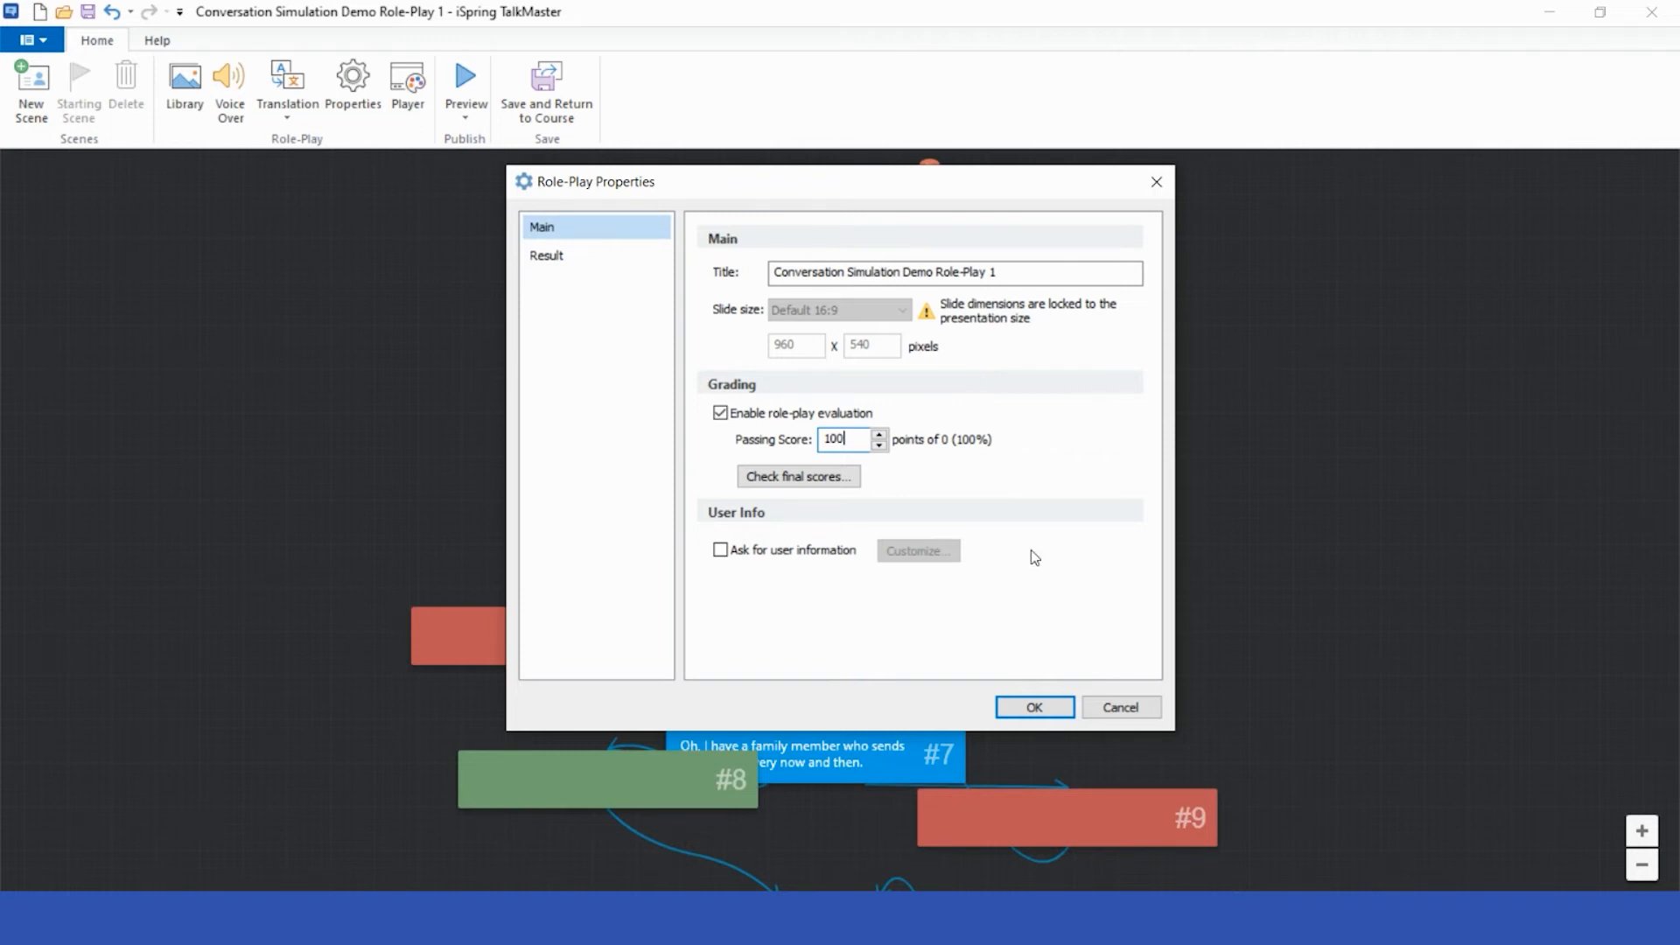
{"action": "left_click", "coordinate": [835, 482]}
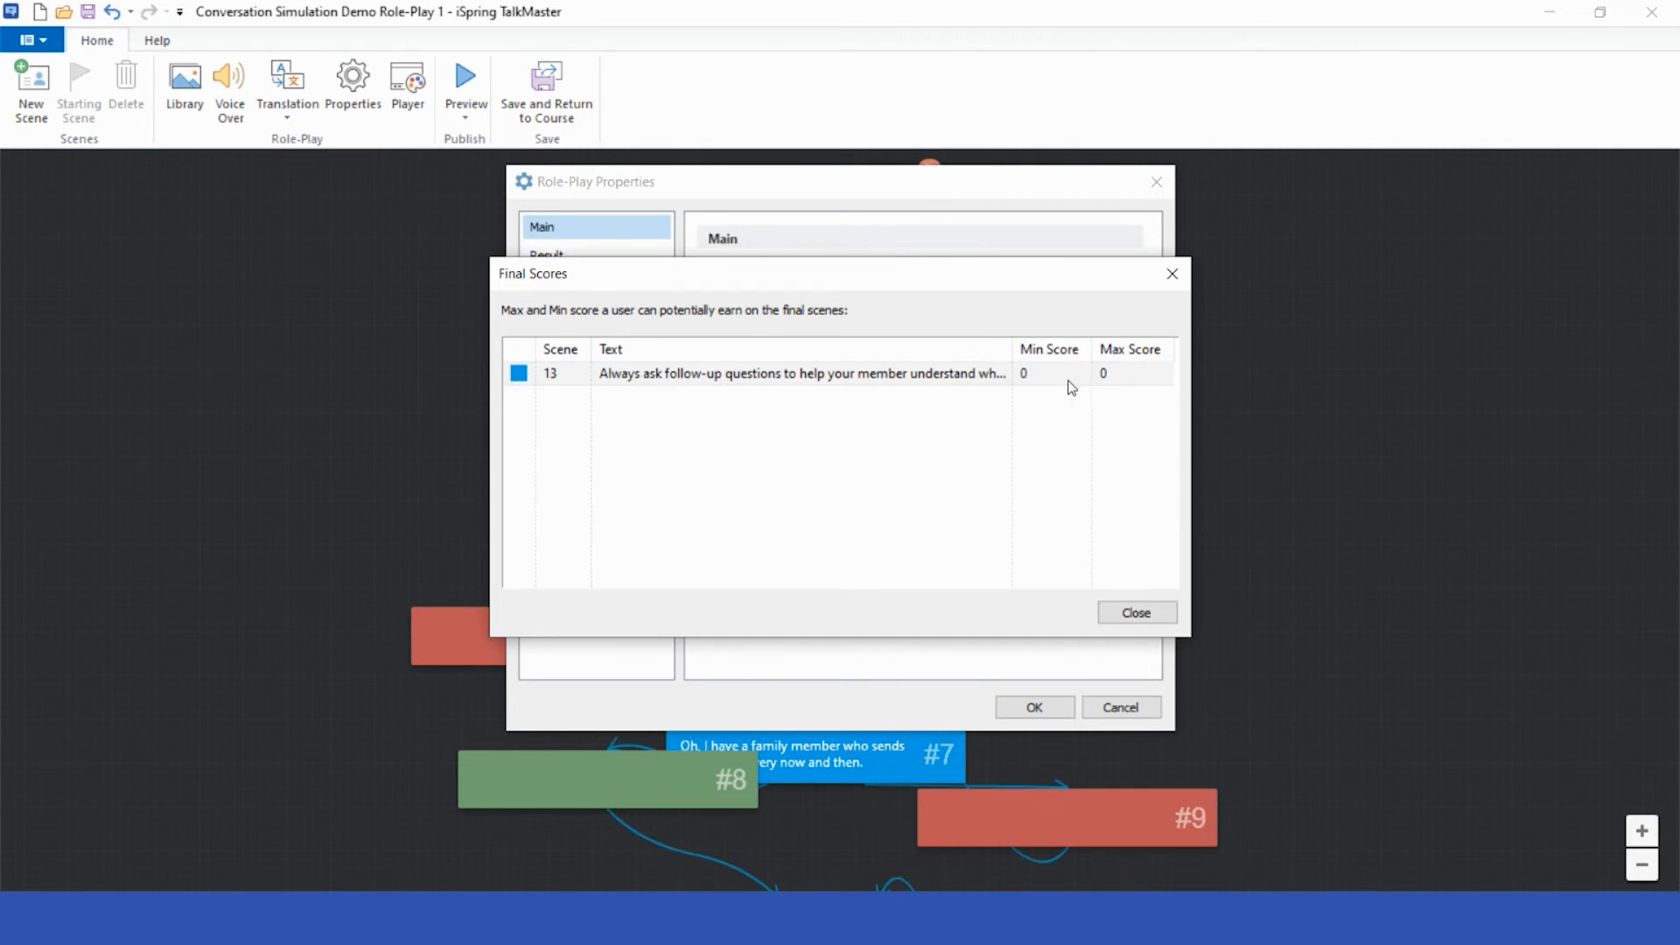
{"action": "left_click", "coordinate": [1140, 617]}
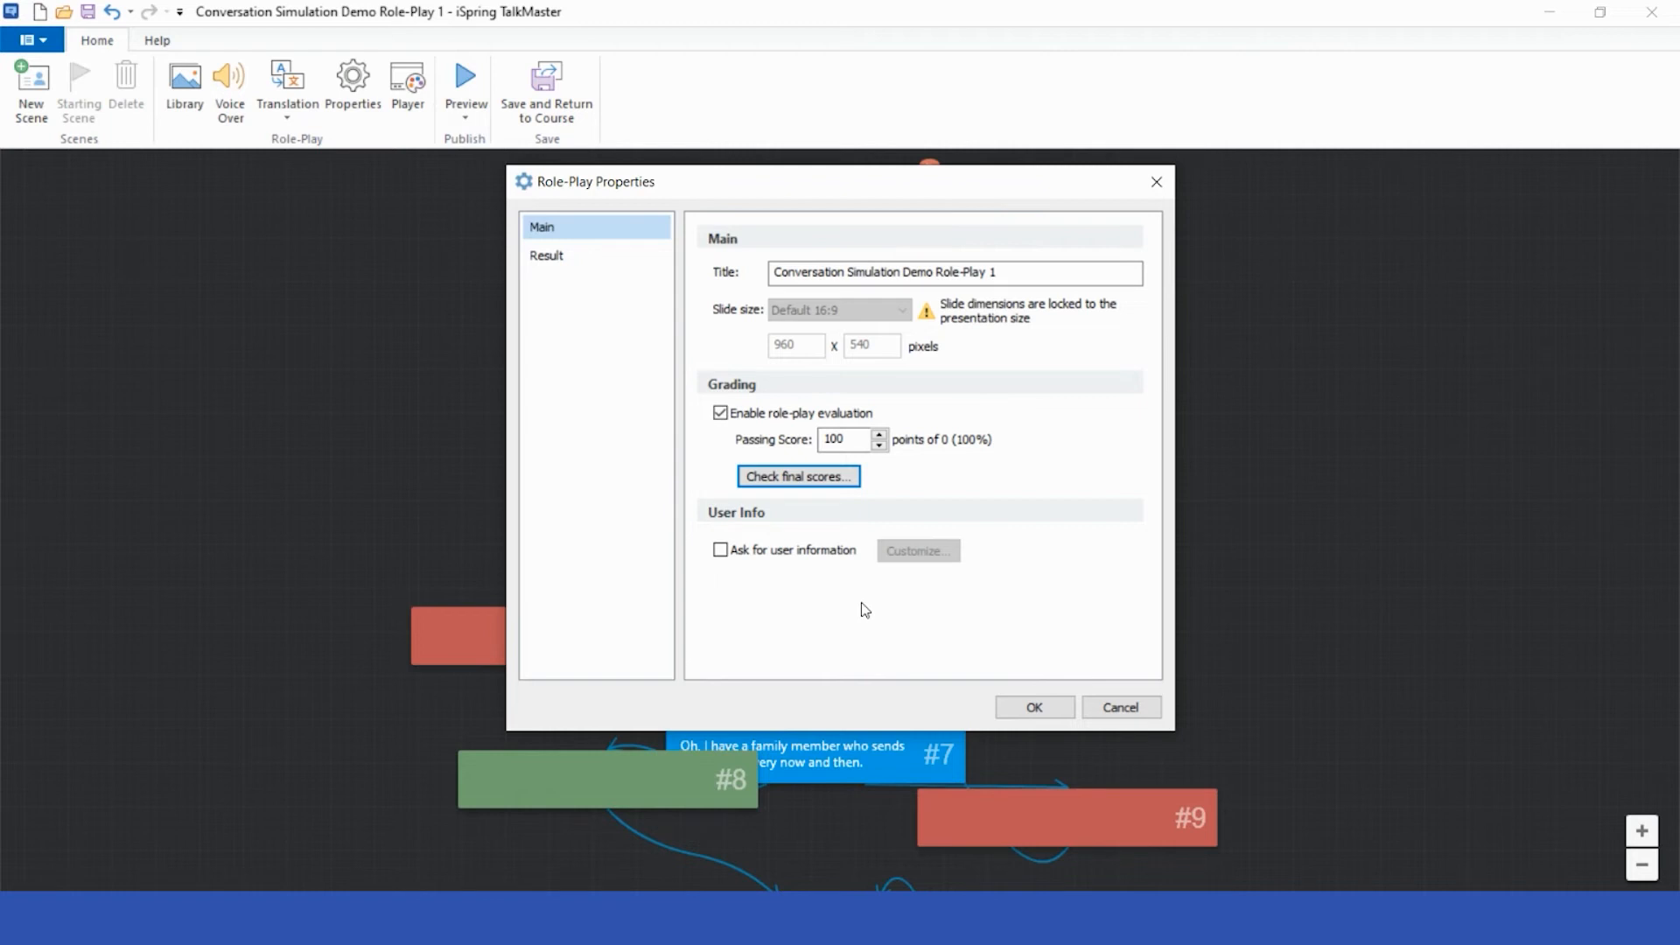
Turn on asking for user information and accept the default user information fields.
{"action": "left_click", "coordinate": [720, 549]}
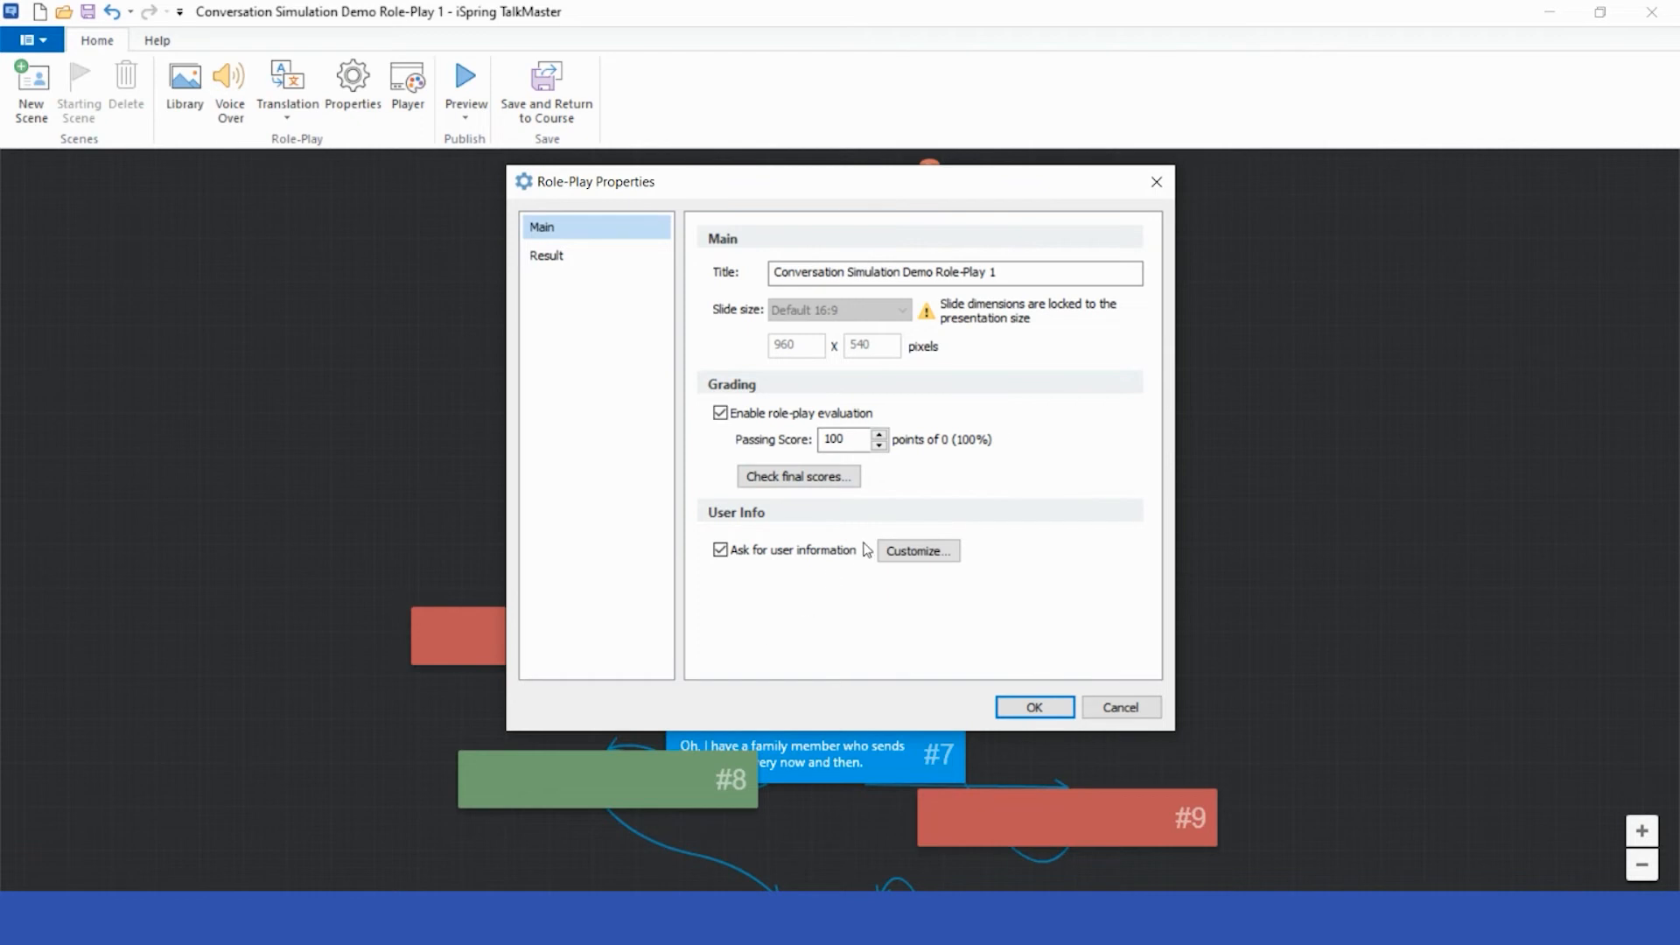
{"action": "left_click", "coordinate": [914, 558]}
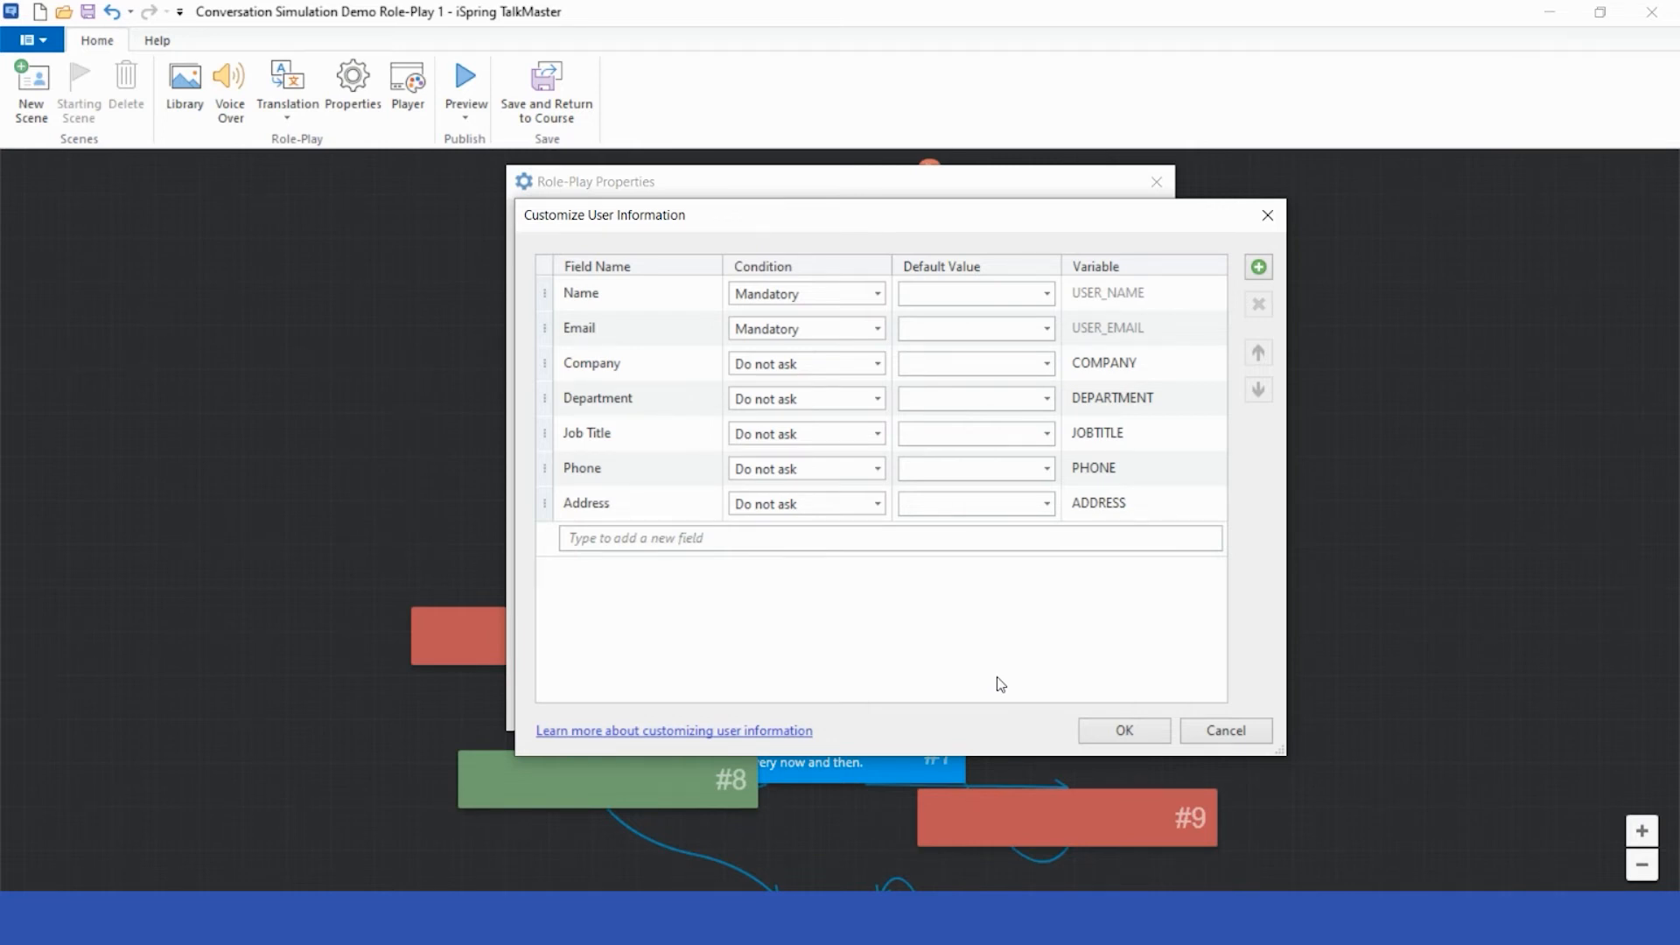
{"action": "left_click", "coordinate": [1121, 733]}
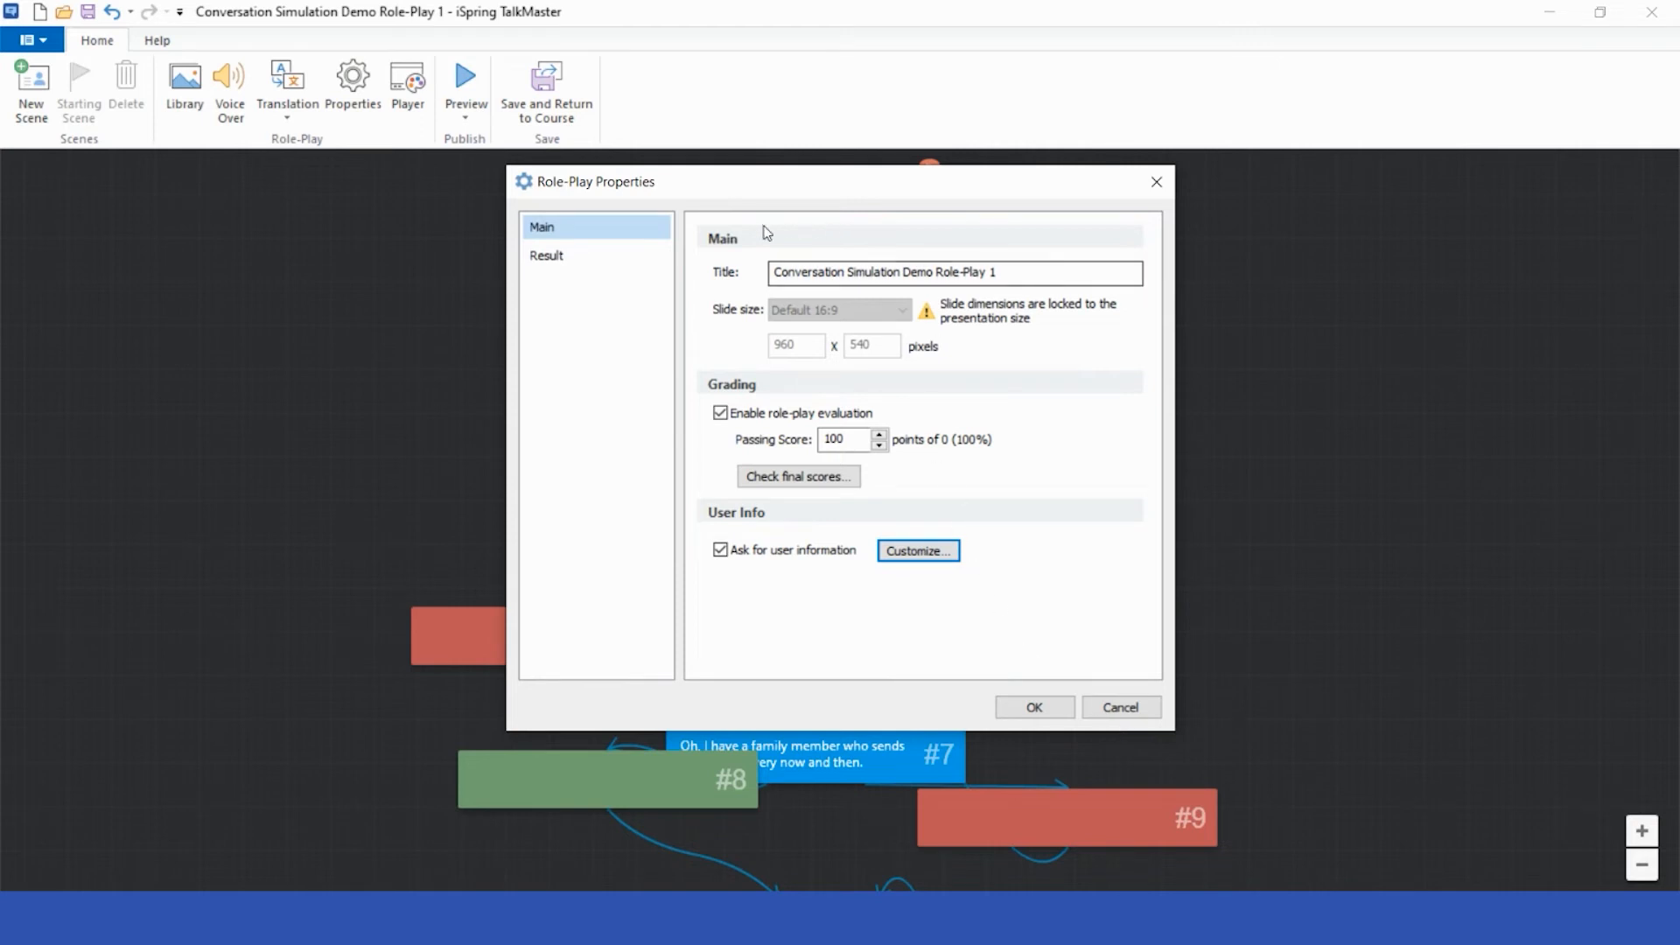
Review the result reporting and finish action settings and apply the role-play properties.
{"action": "left_click", "coordinate": [578, 263]}
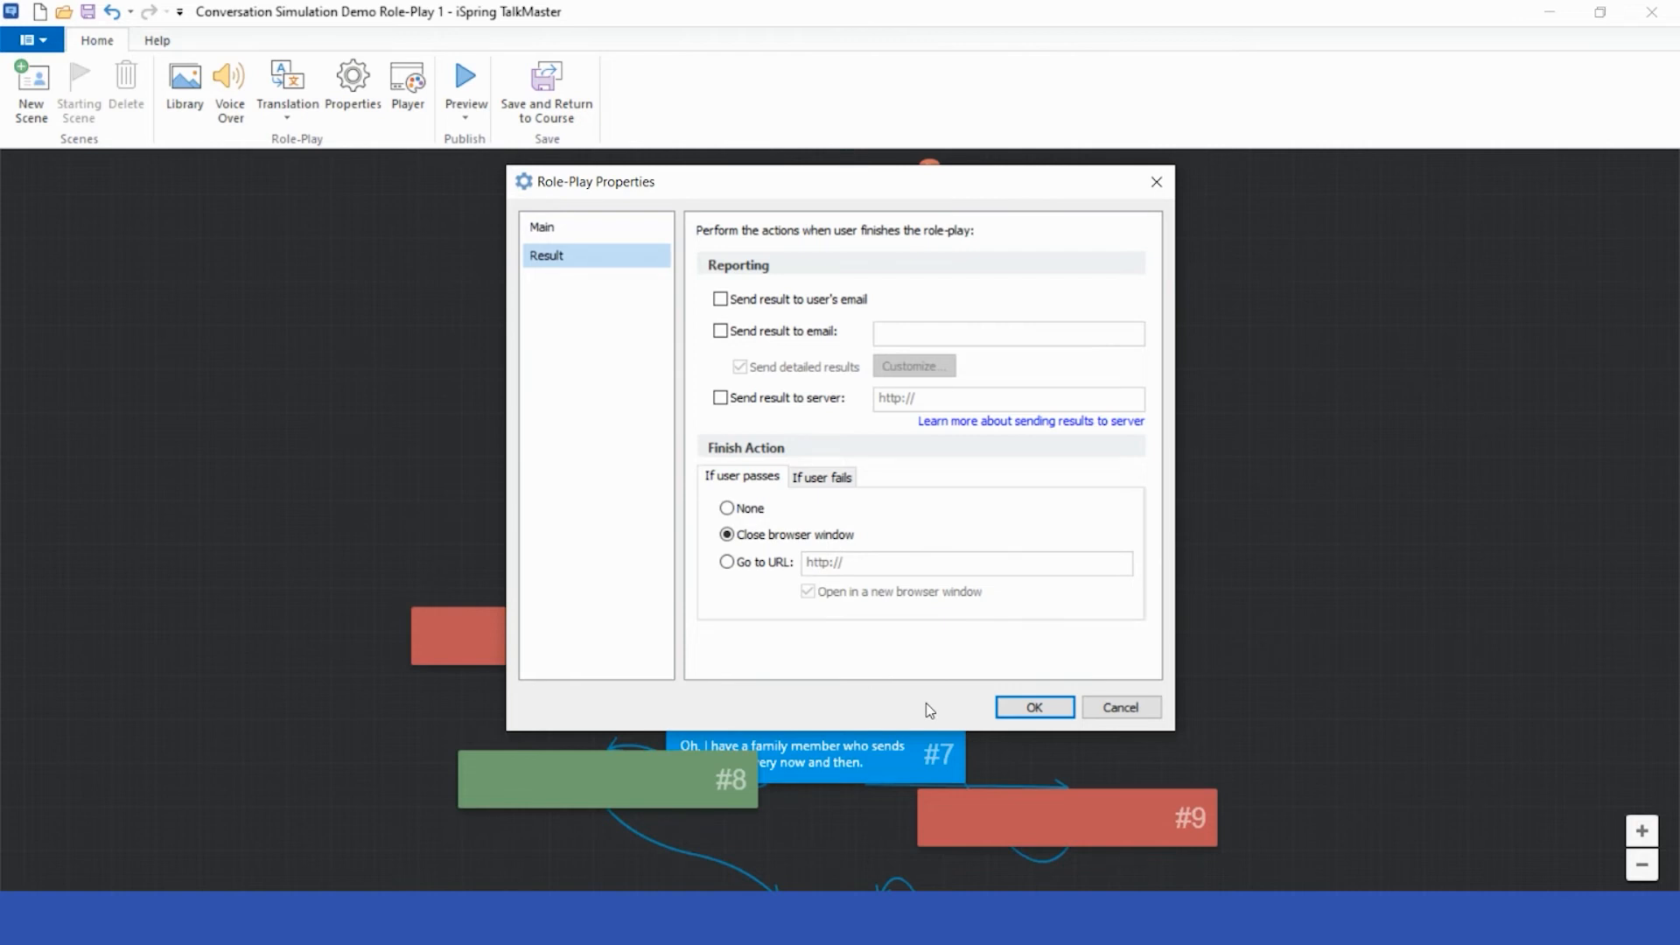
{"action": "left_click", "coordinate": [581, 229]}
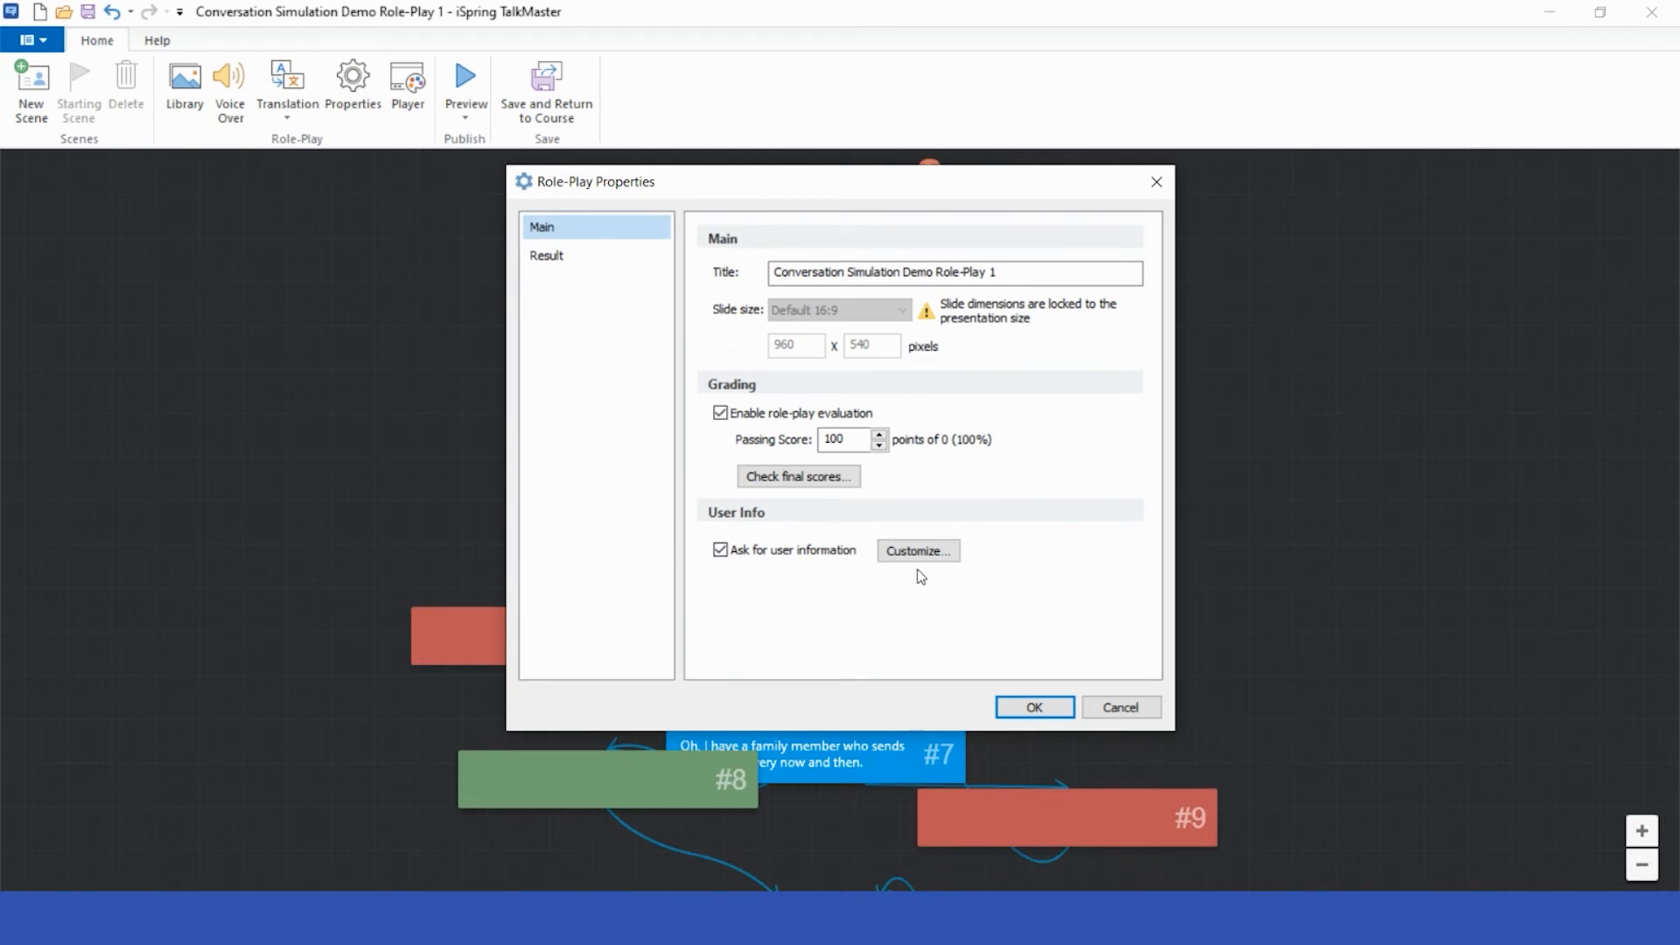
{"action": "left_click", "coordinate": [1026, 711]}
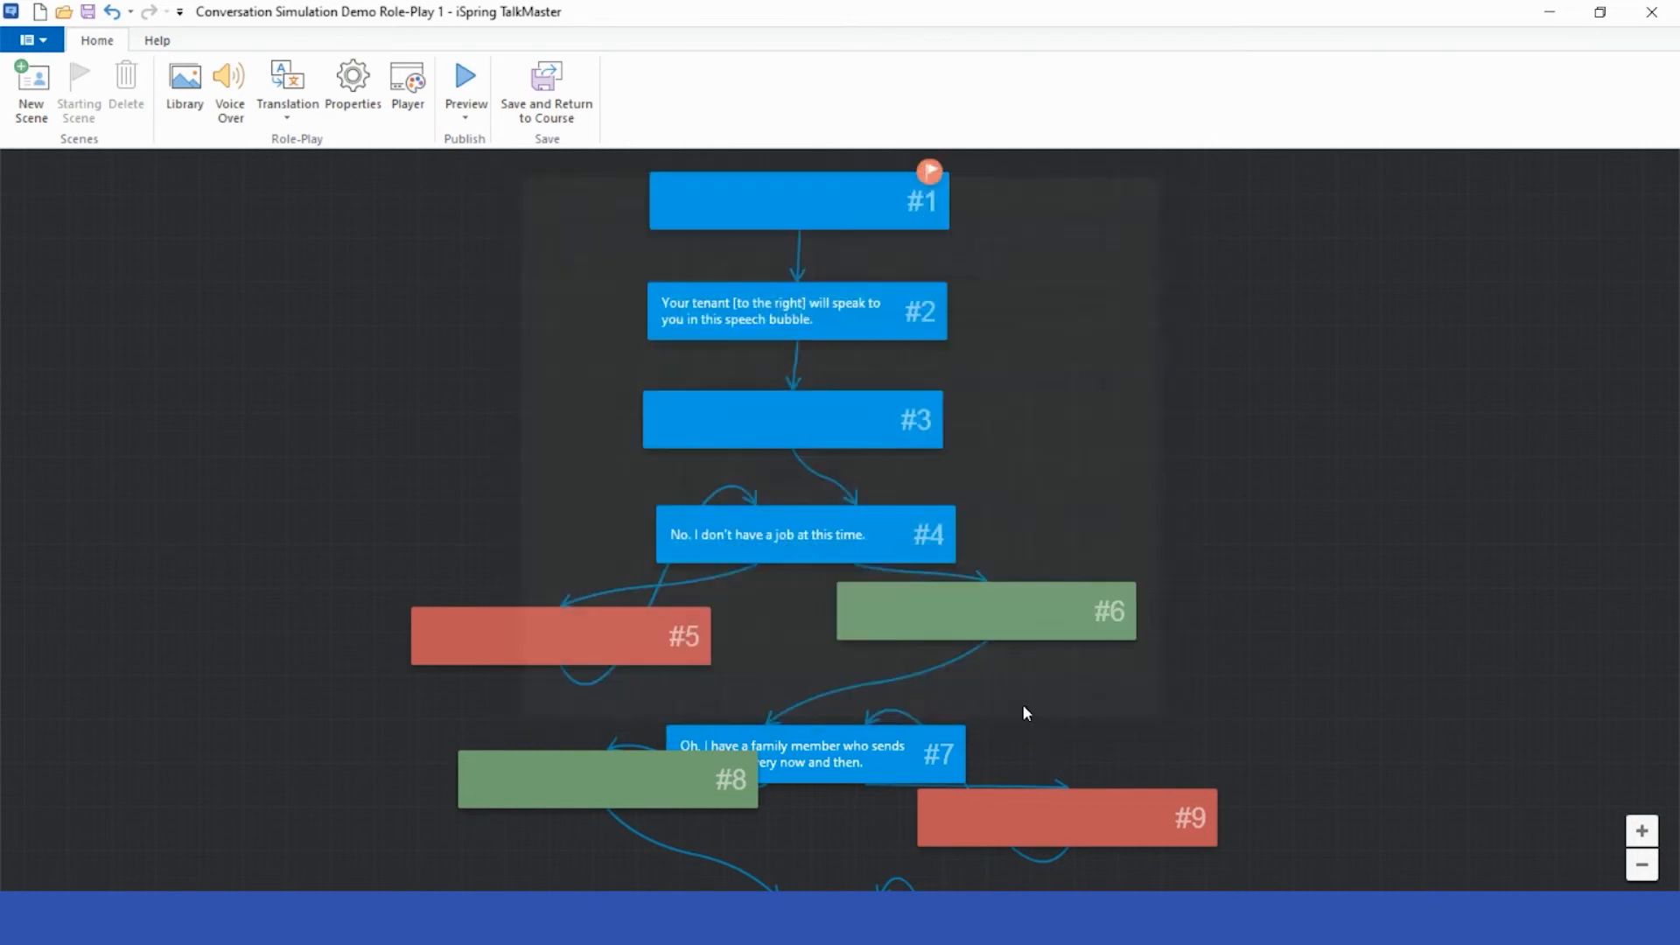
Set the player to show the title, hide the emotion meter, and keep the score display on User score.
{"action": "left_click", "coordinate": [409, 91]}
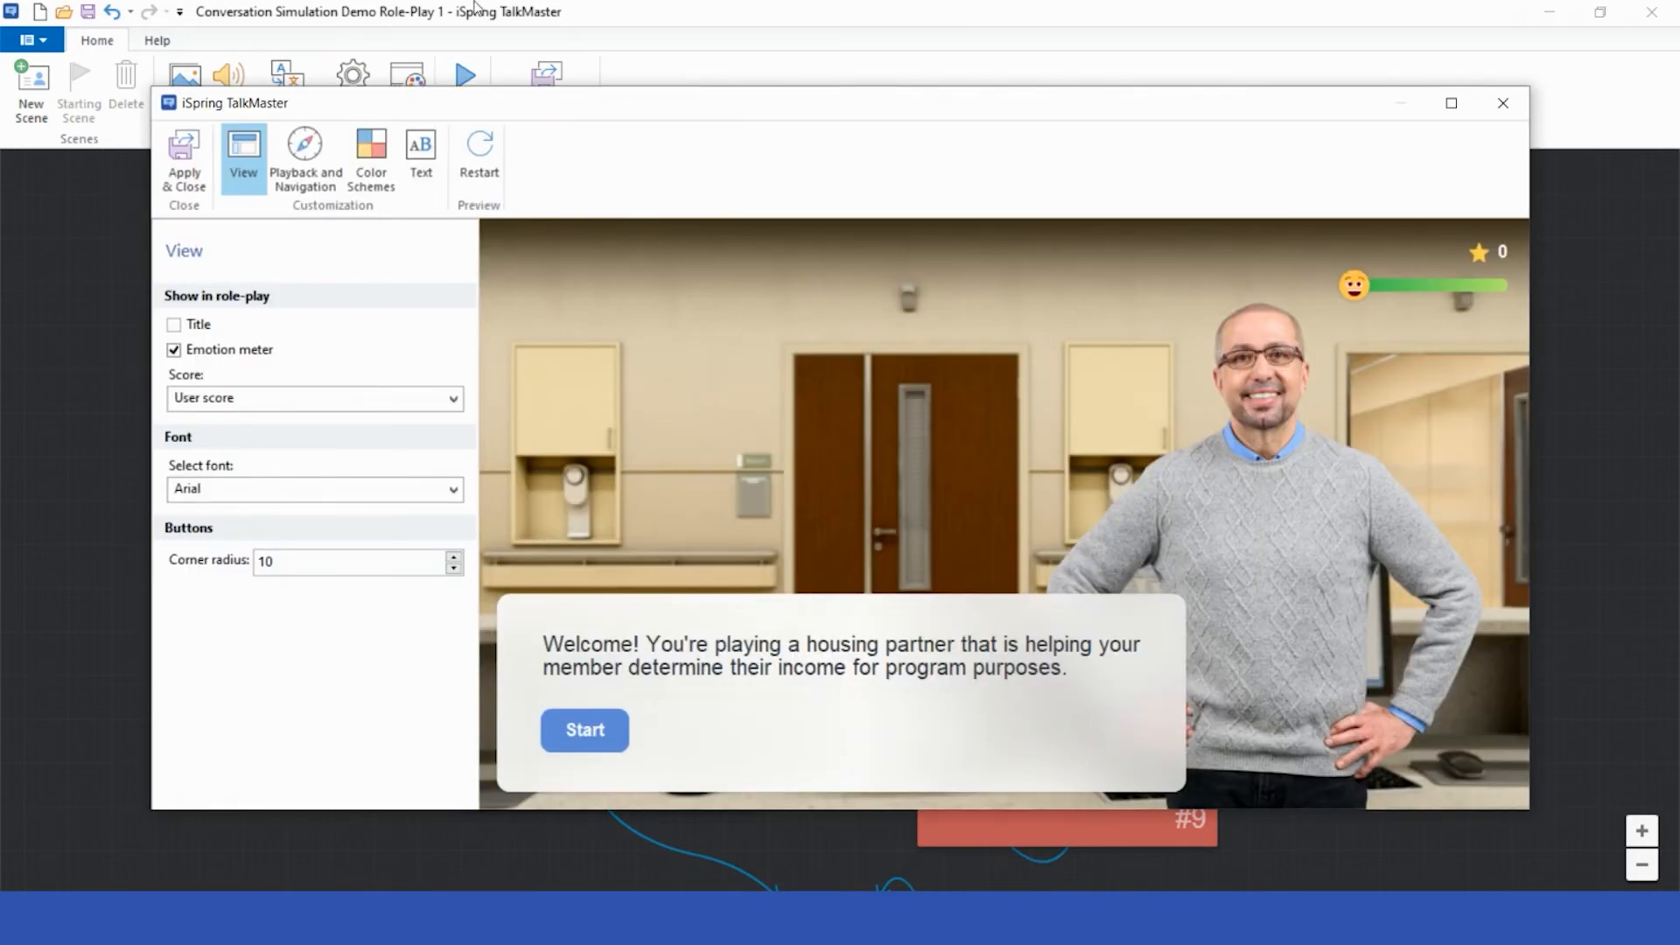
{"action": "left_click", "coordinate": [175, 327]}
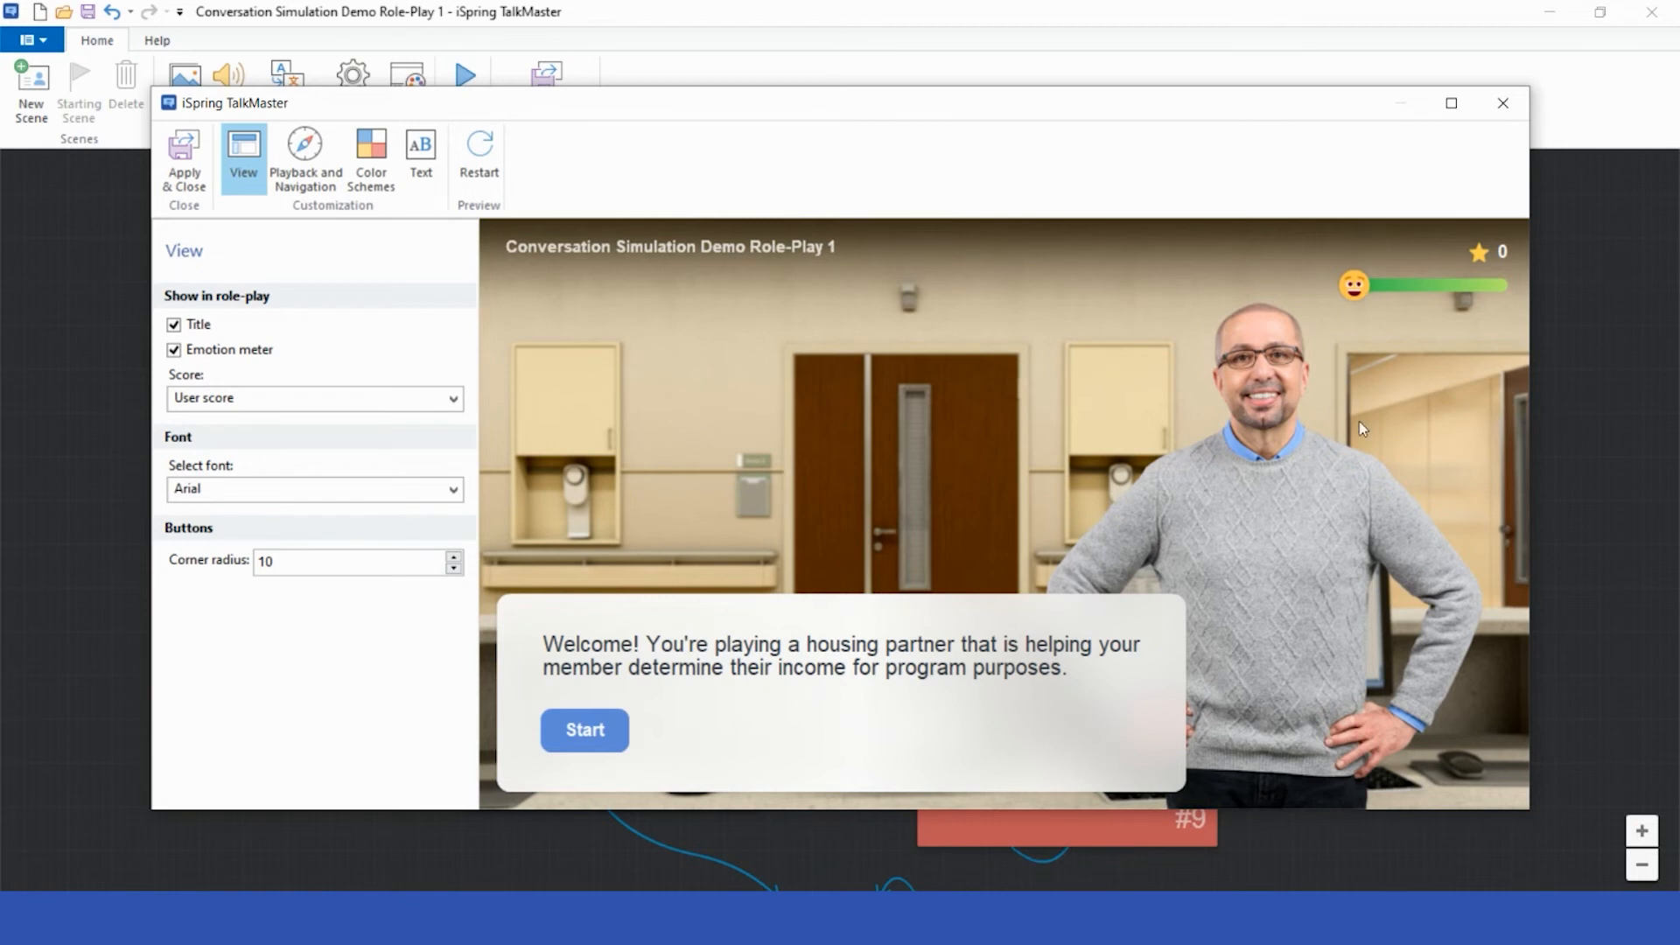
{"action": "left_click", "coordinate": [174, 350]}
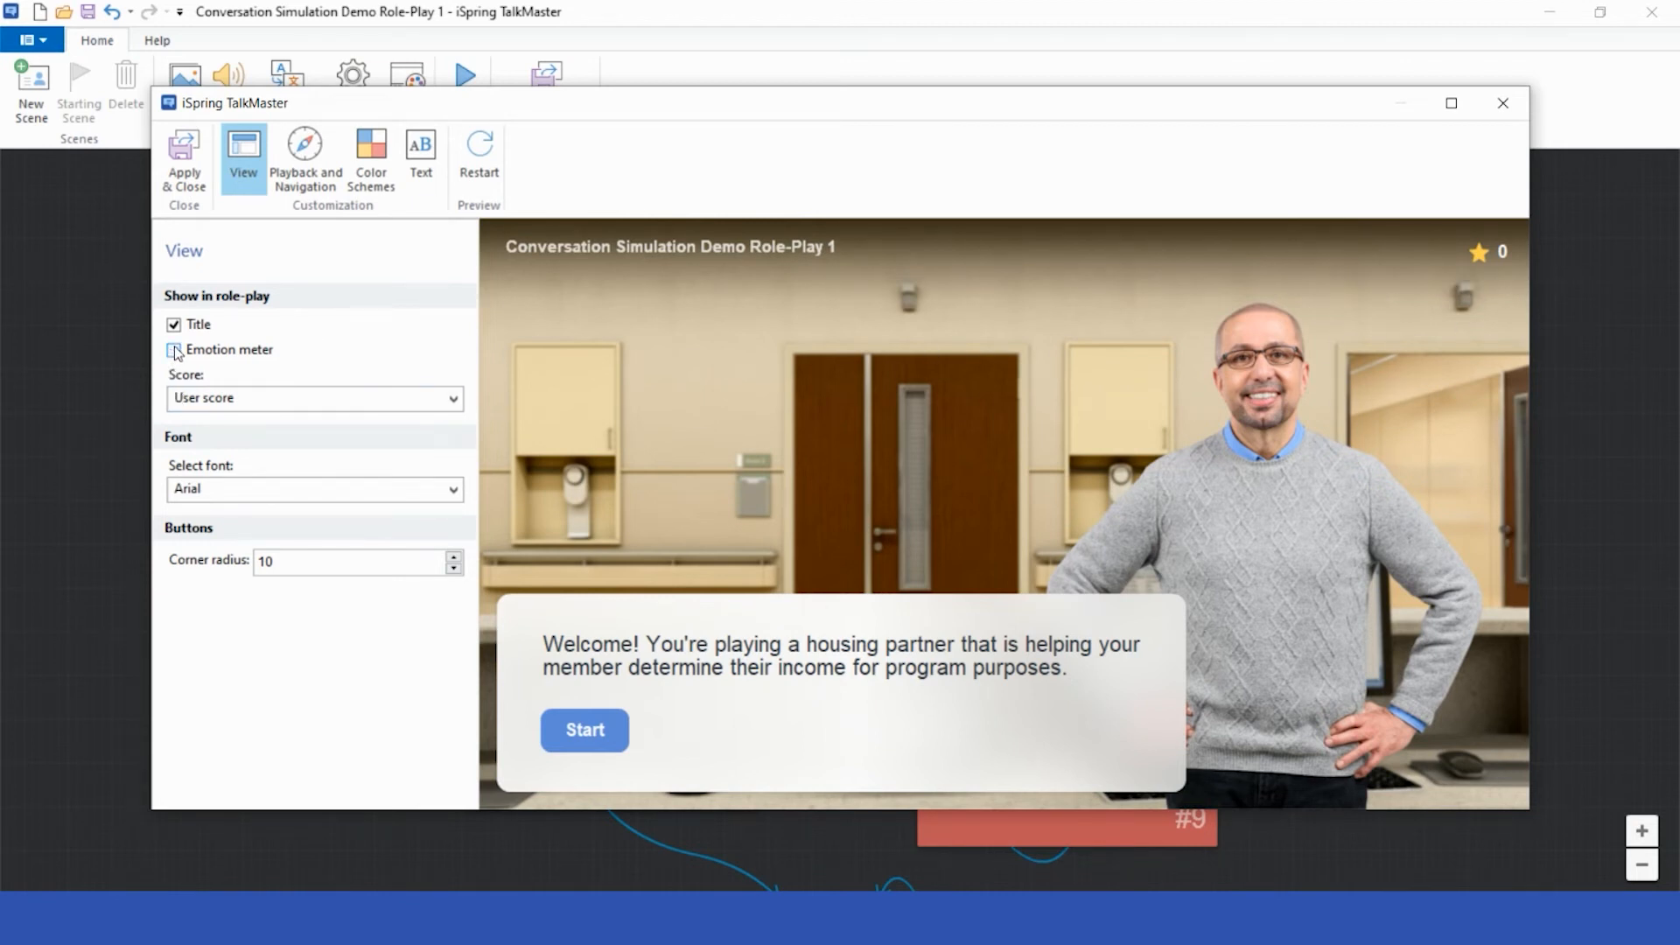
{"action": "left_click", "coordinate": [246, 403]}
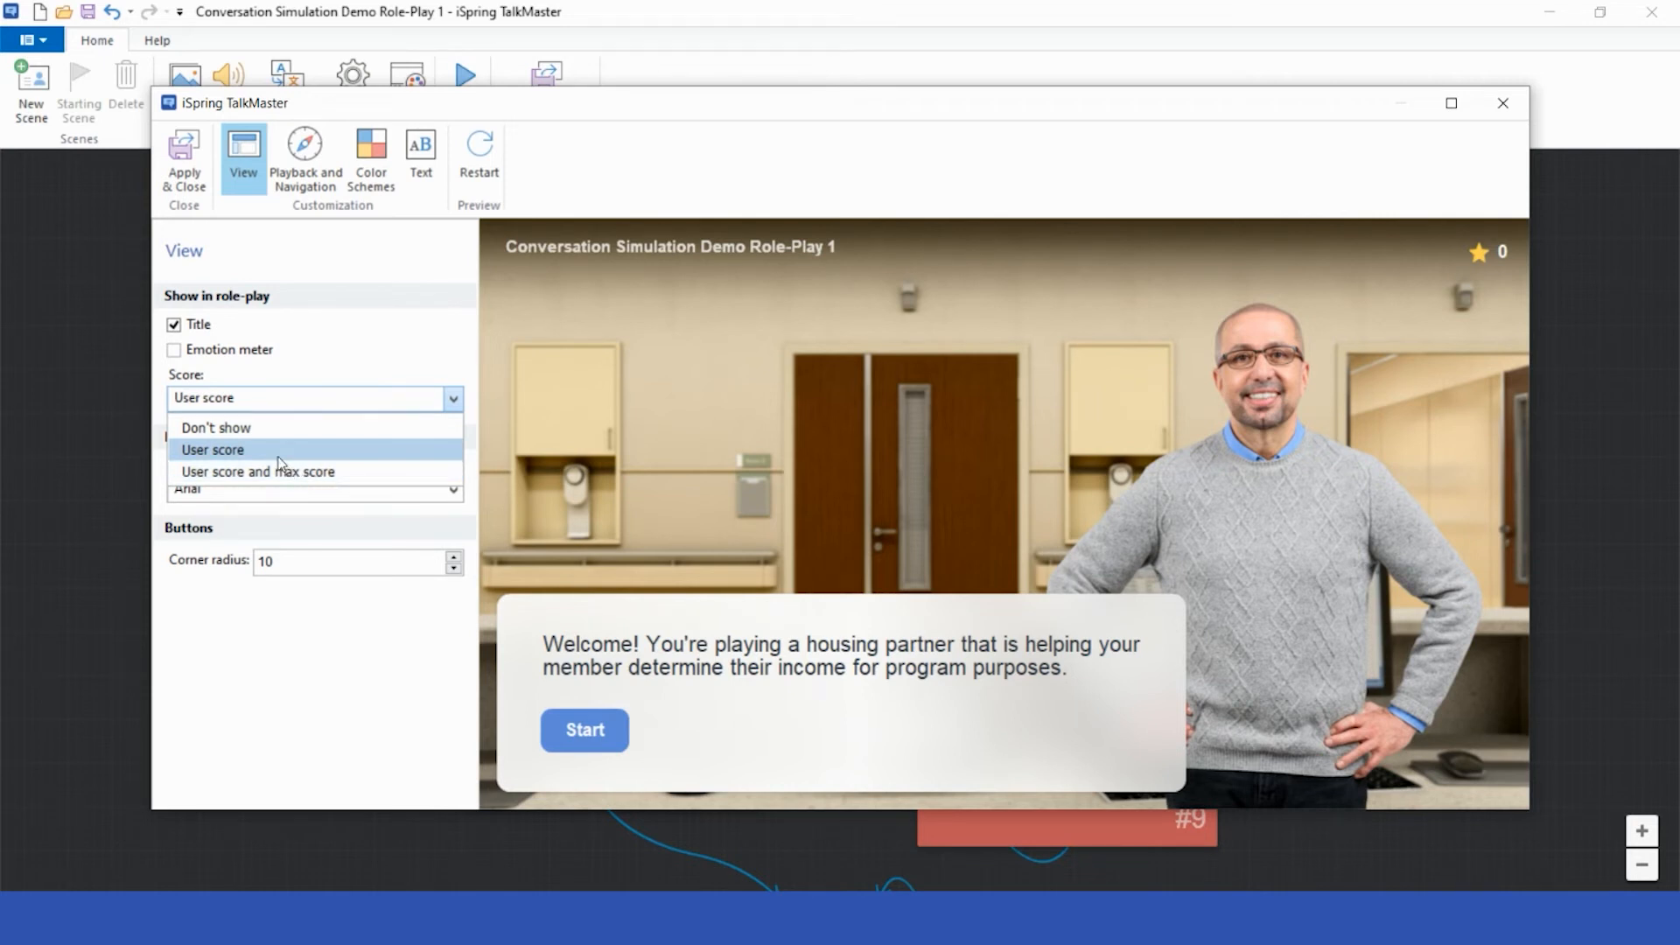
{"action": "left_click", "coordinate": [278, 455]}
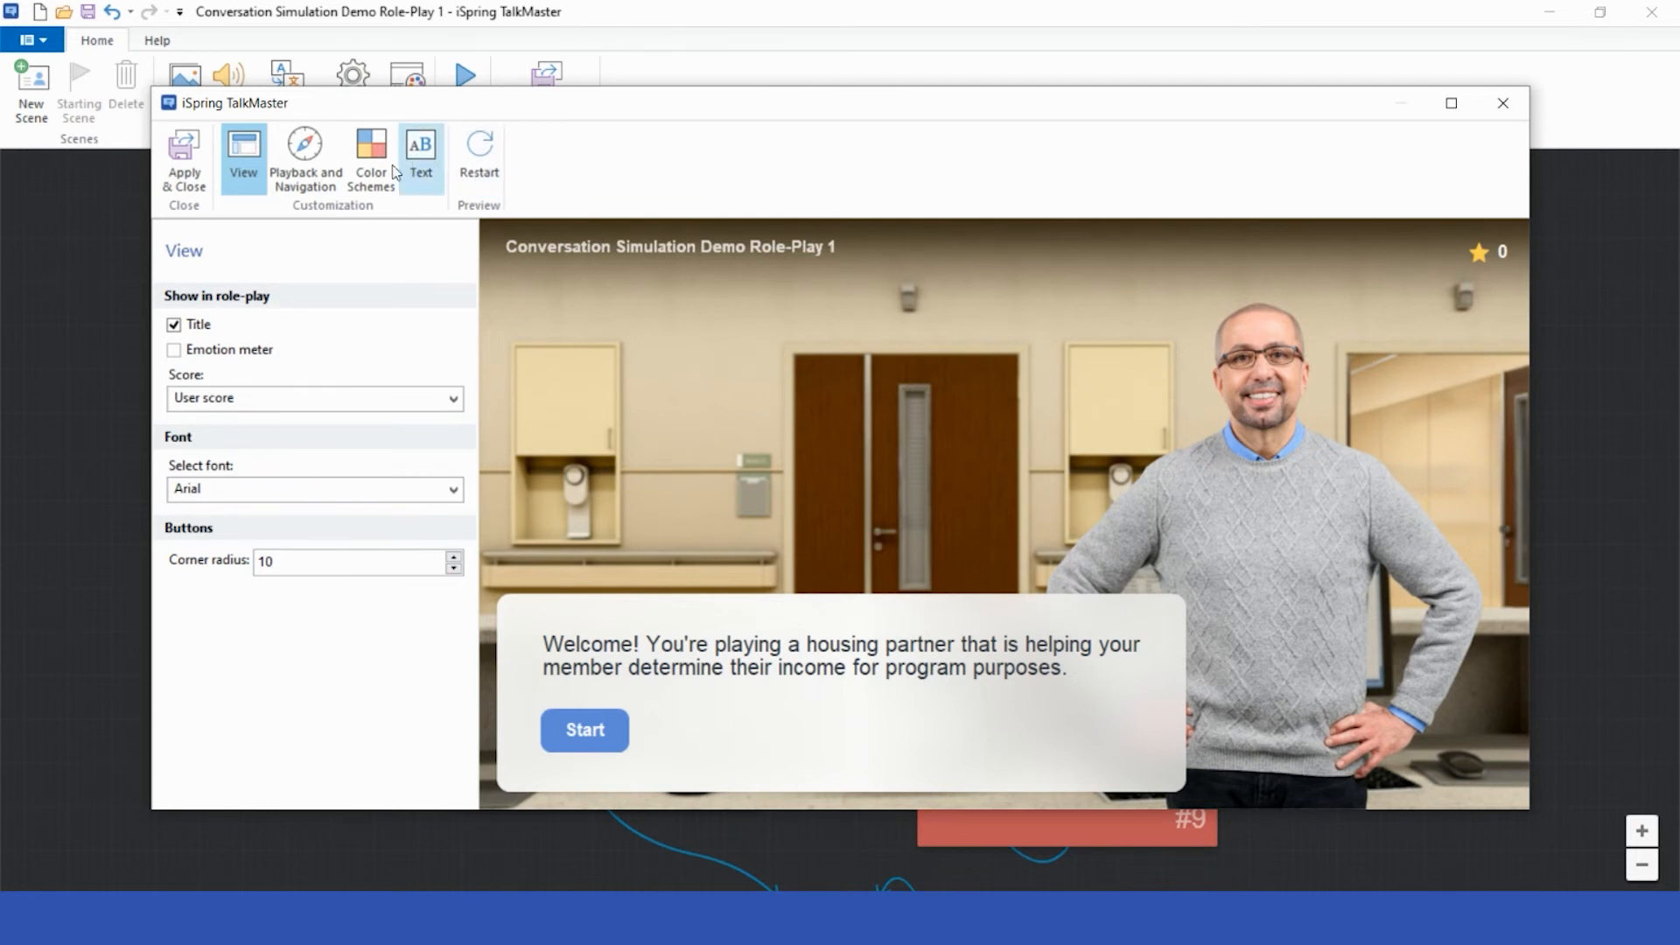
Review the player's restart and retry options and the object colors in its color scheme.
{"action": "left_click", "coordinate": [328, 155]}
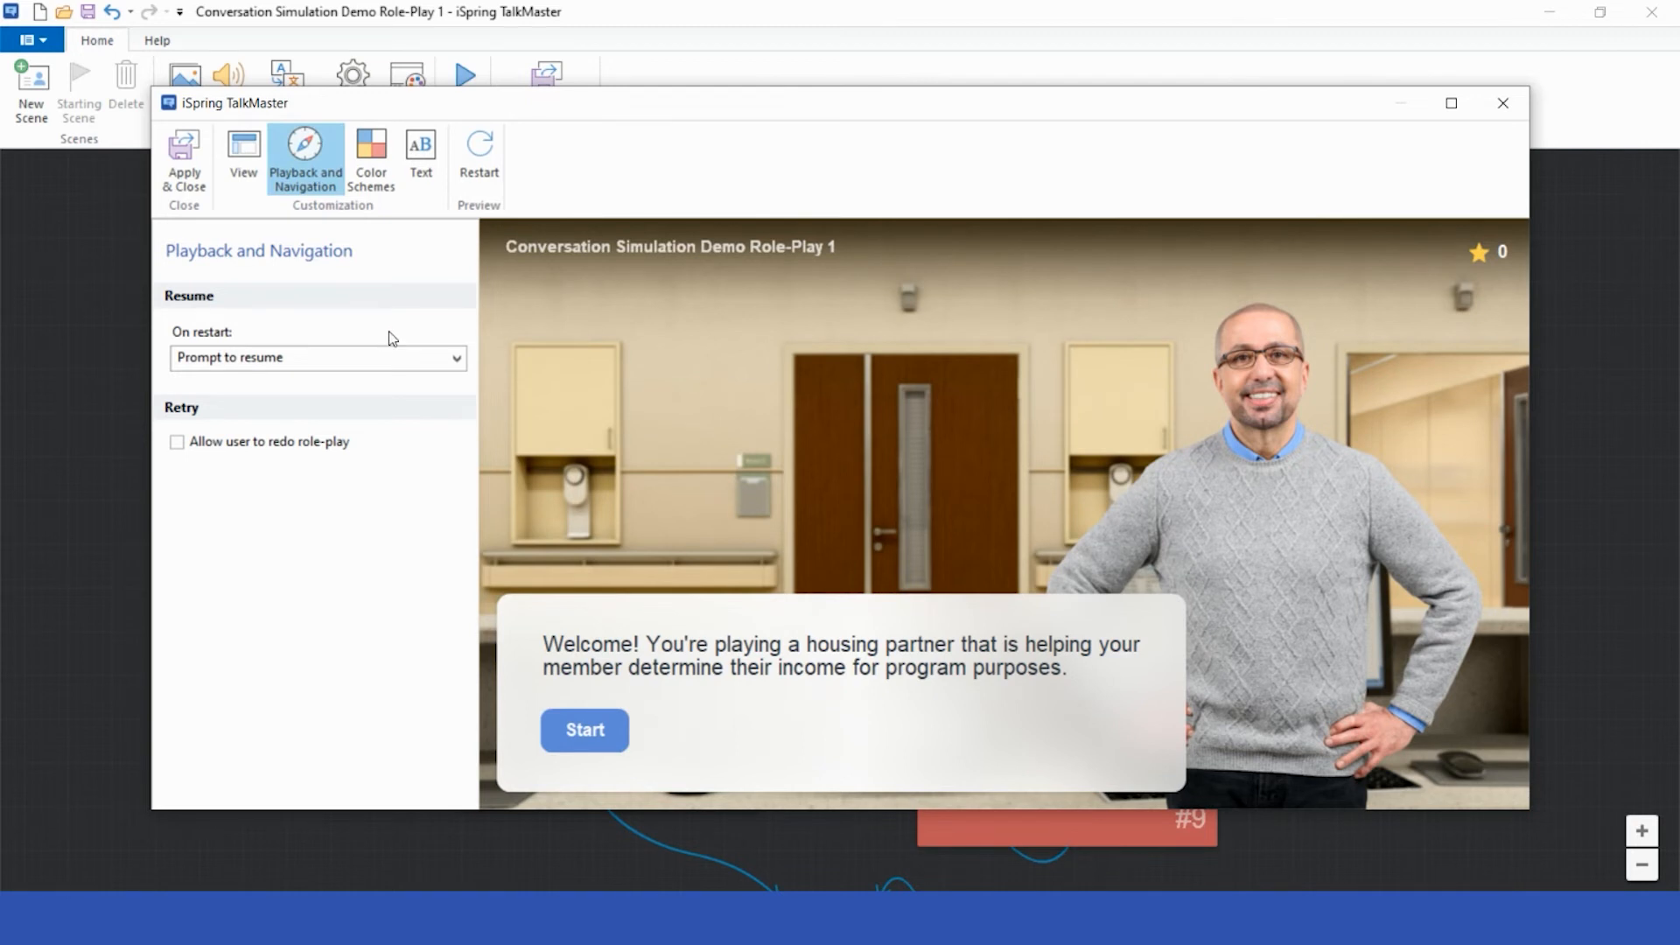
{"action": "left_click", "coordinate": [455, 362]}
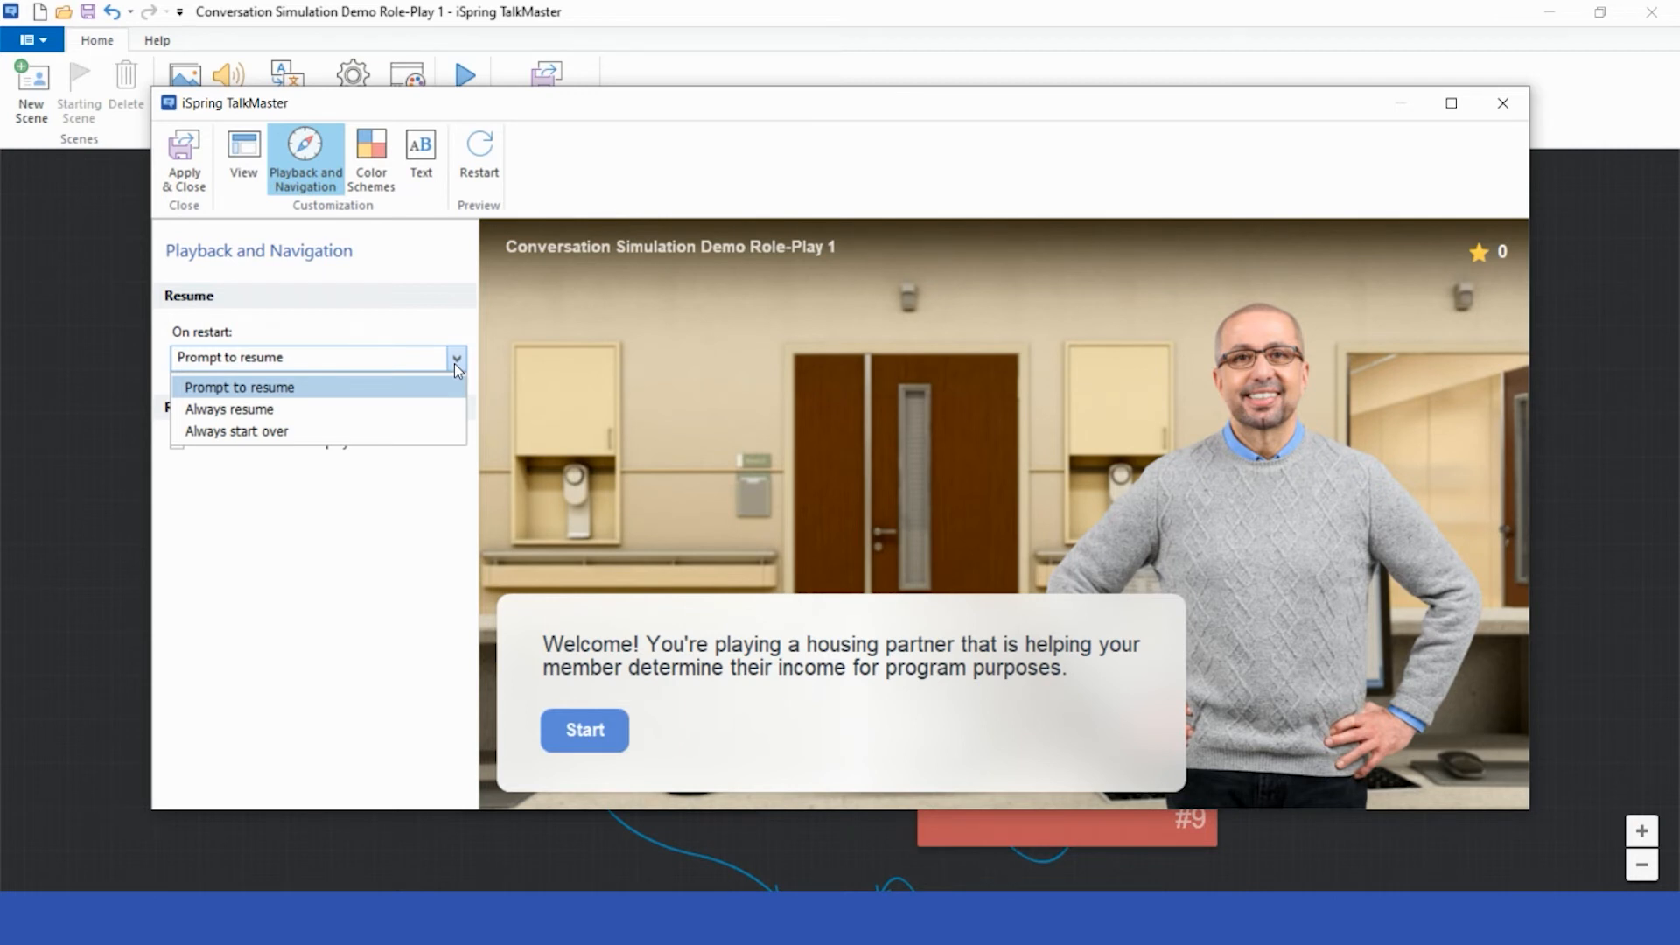
{"action": "left_click", "coordinate": [454, 364]}
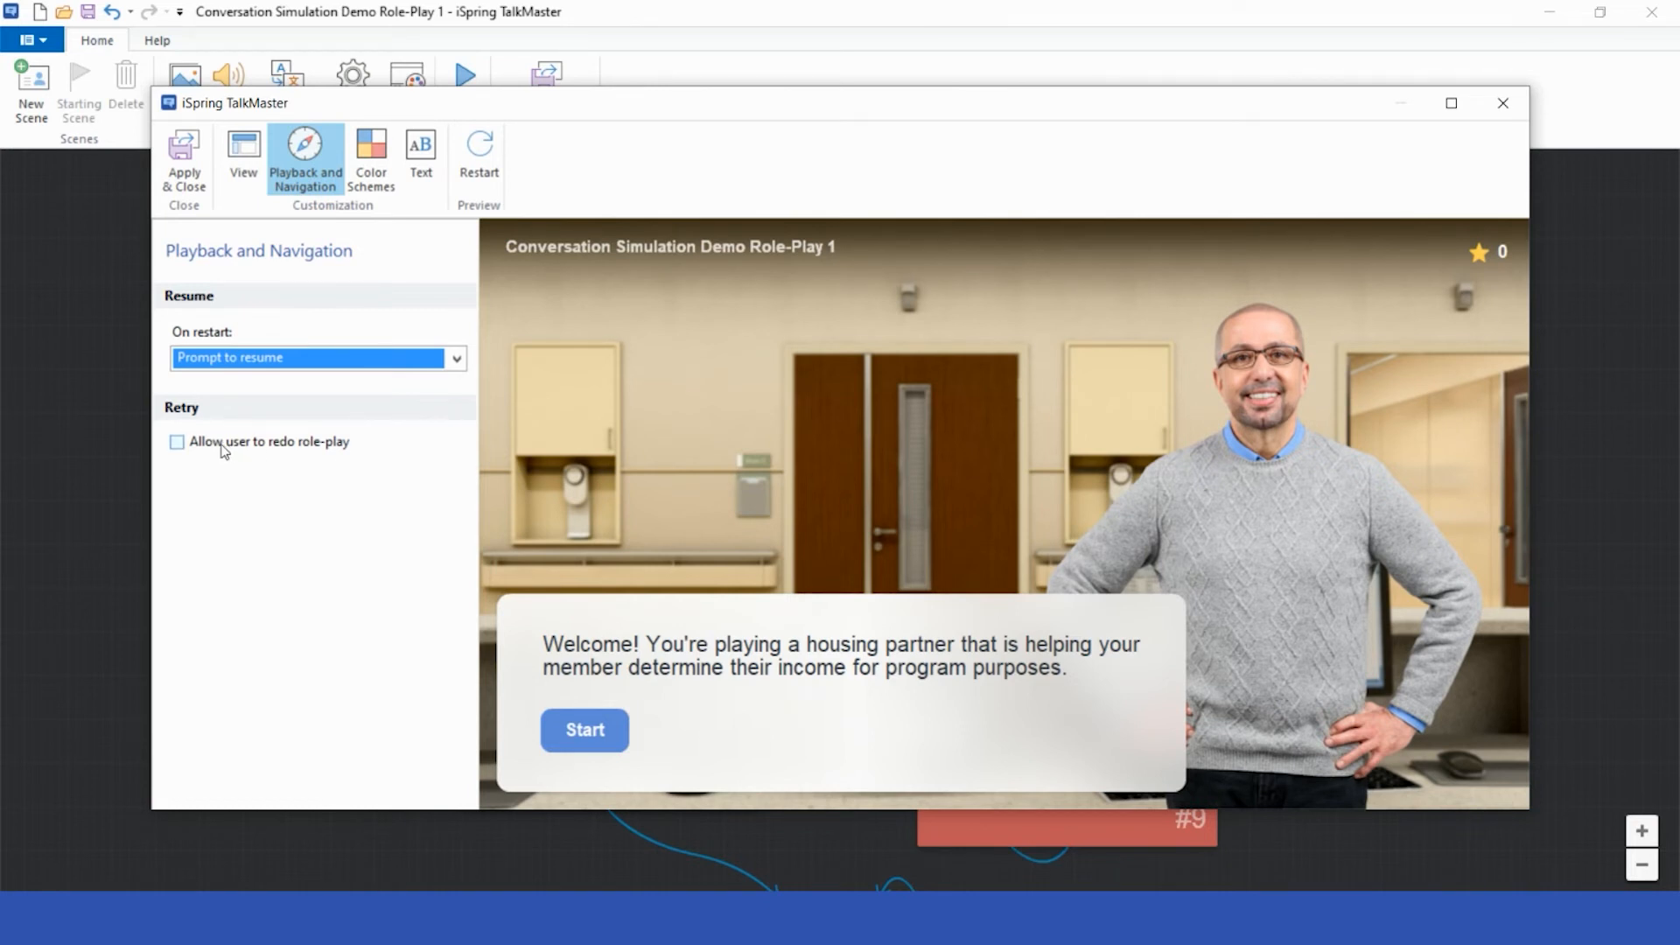
{"action": "left_click", "coordinate": [371, 156]}
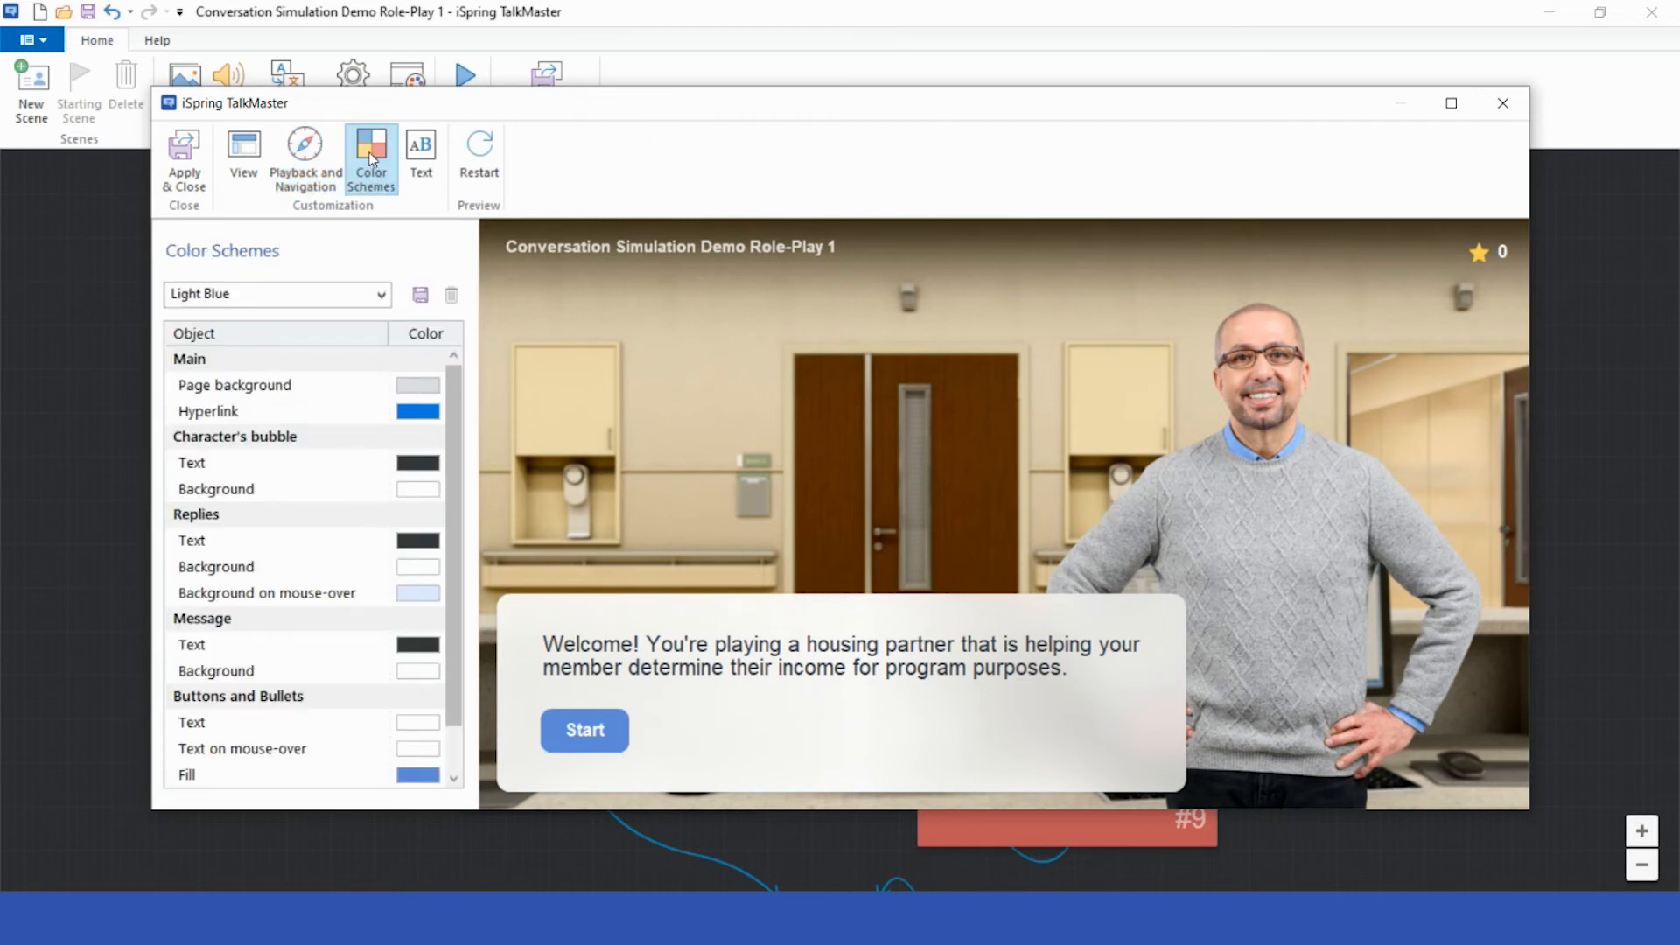
{"action": "scroll", "coordinate": [322, 416], "scroll_direction": "down", "scroll_amount": 1}
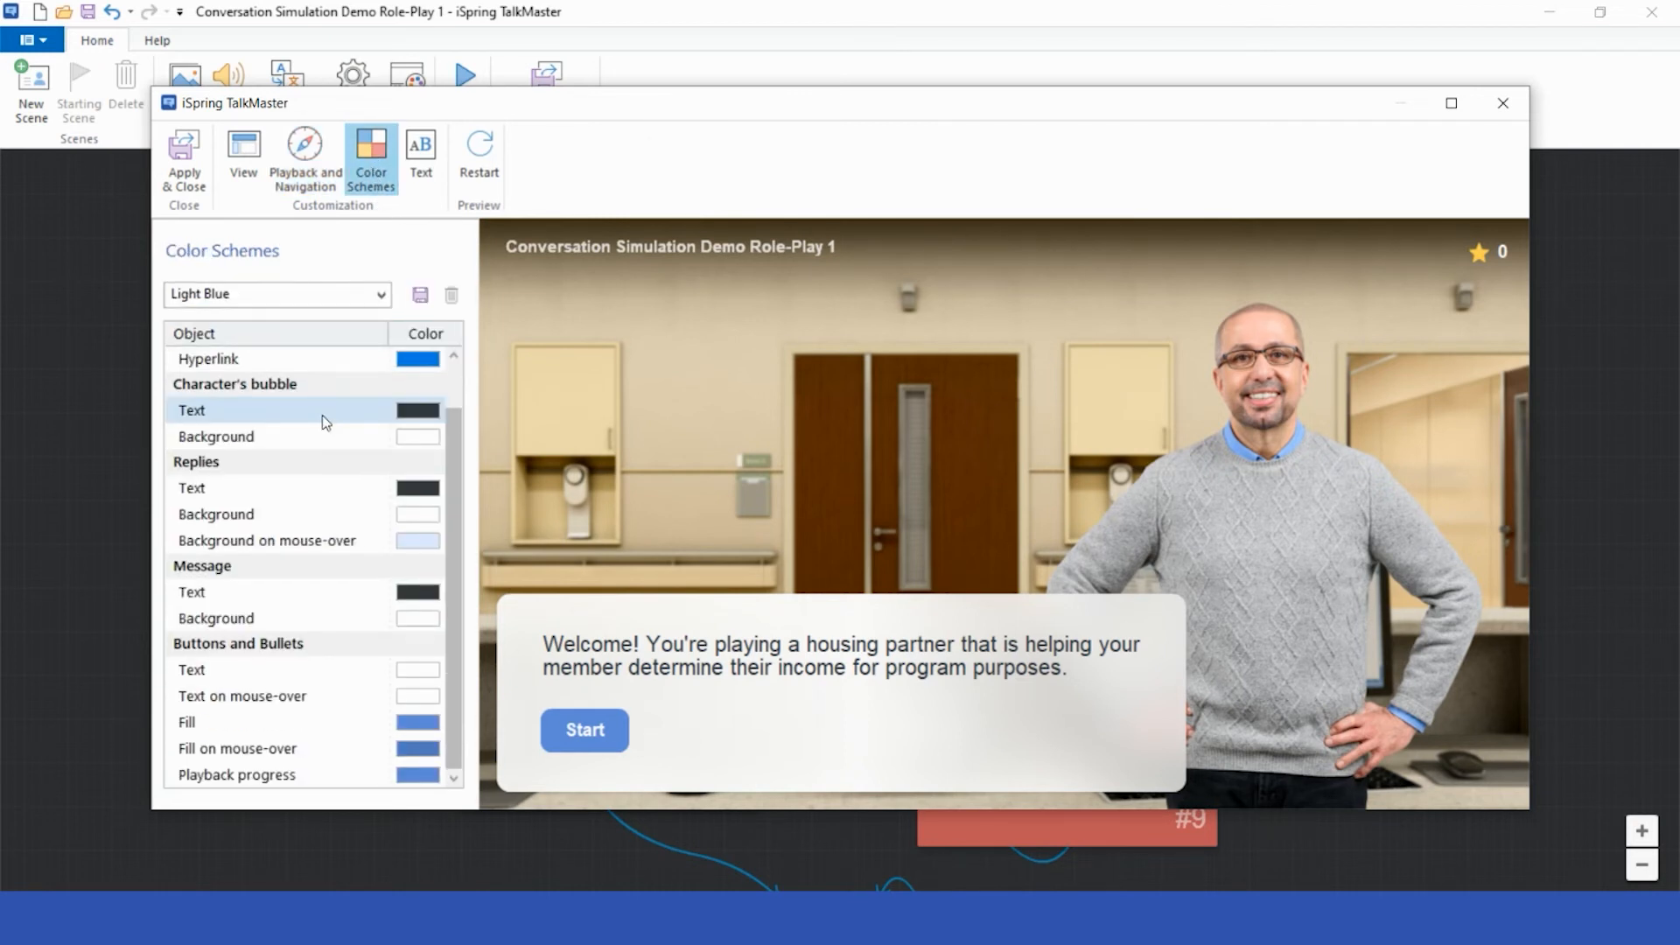
{"action": "scroll", "coordinate": [322, 415], "scroll_direction": "up", "scroll_amount": 1}
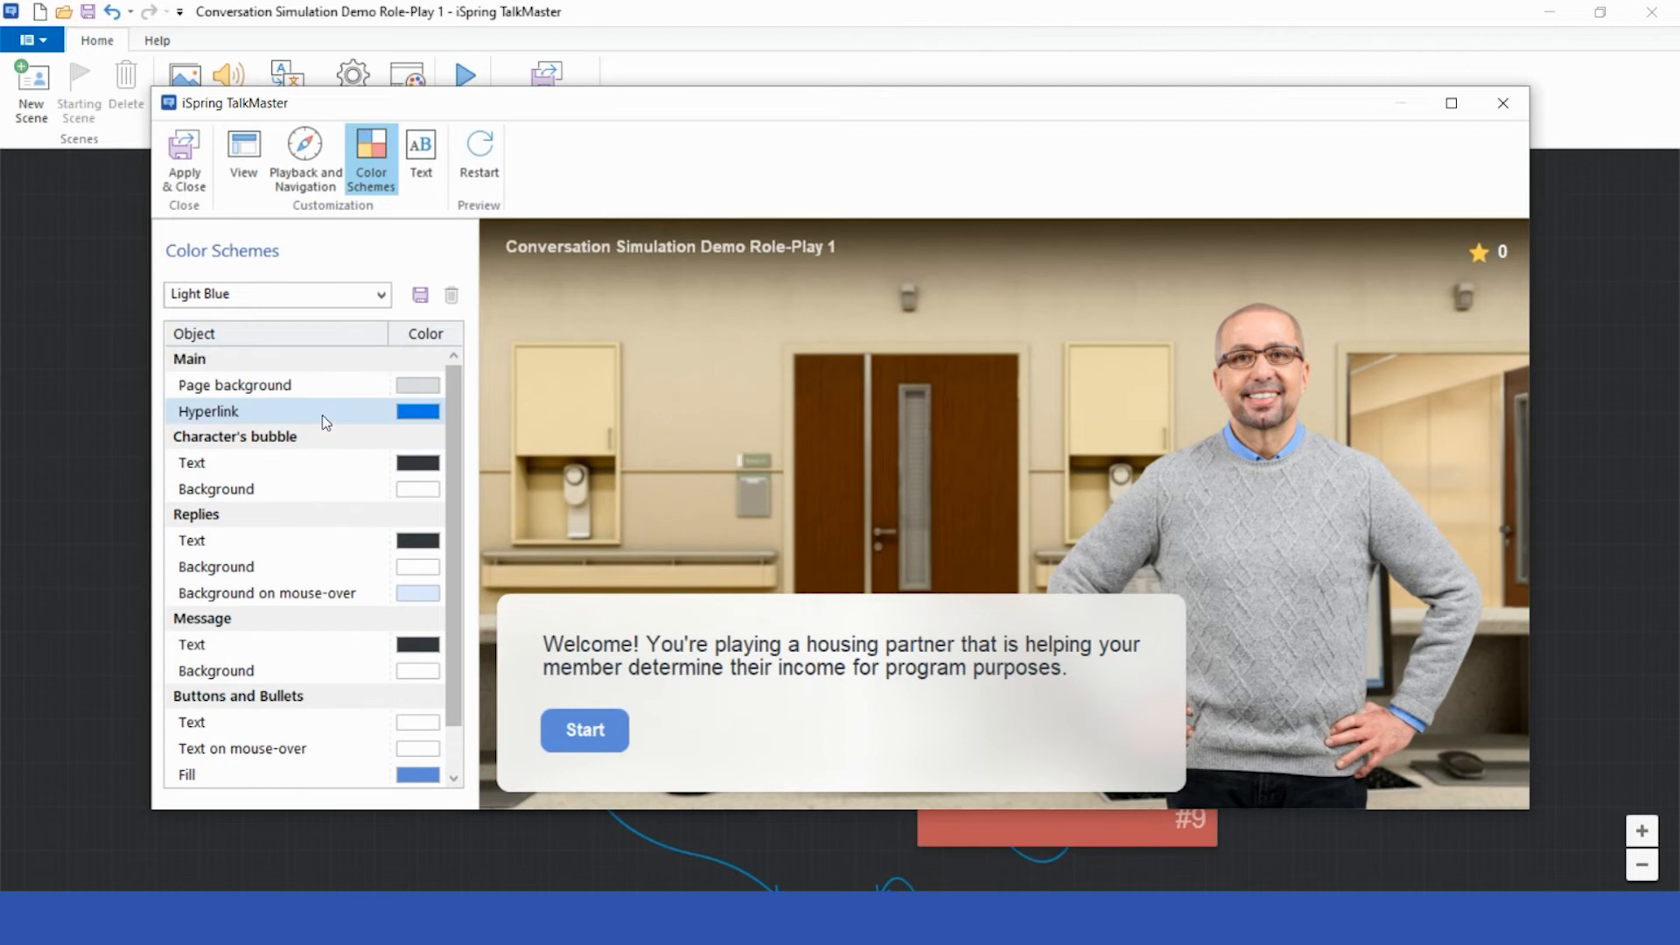
Look through the player's English button and message texts and apply the player customization.
{"action": "left_click", "coordinate": [428, 185]}
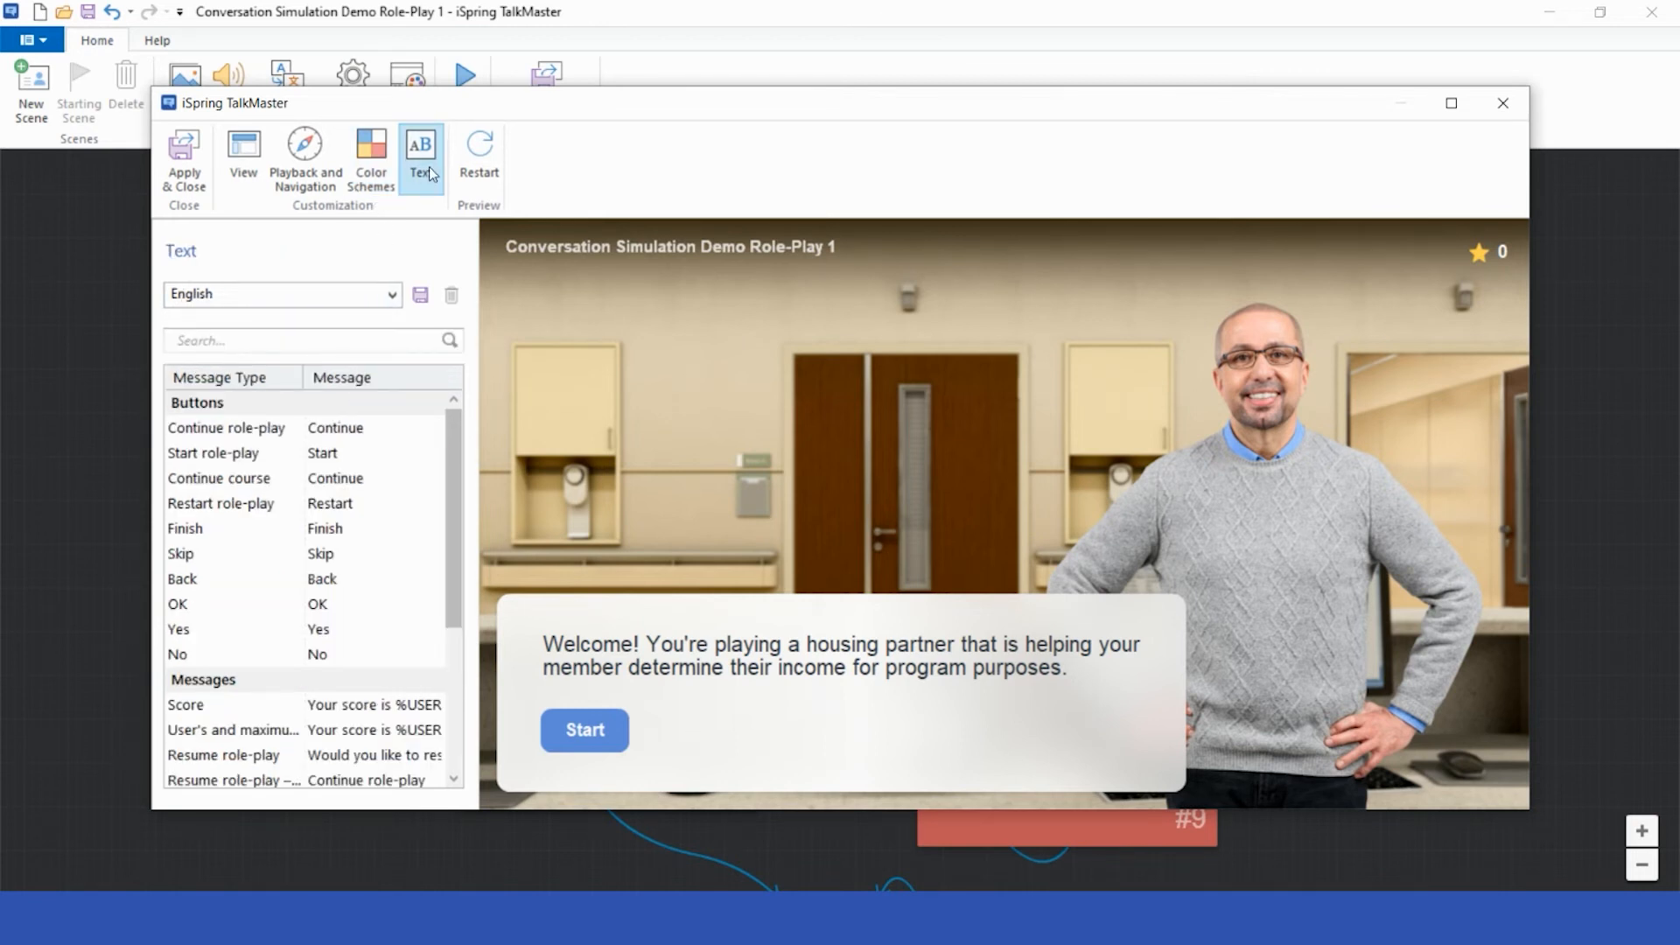
{"action": "left_click", "coordinate": [377, 503]}
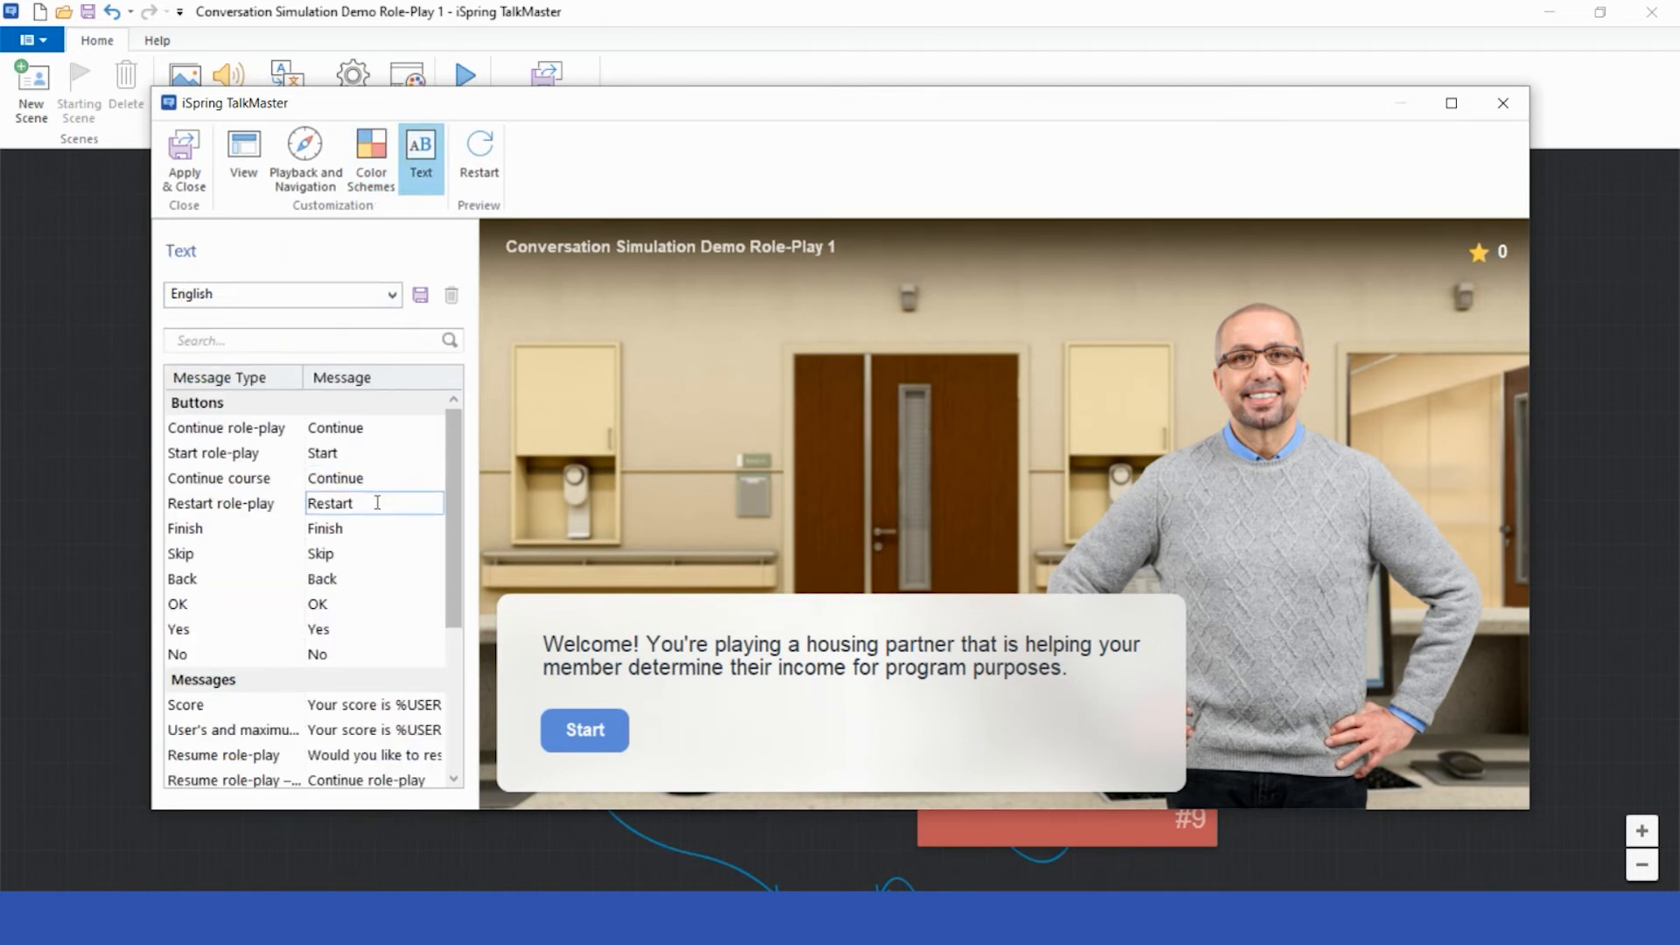
{"action": "scroll", "coordinate": [378, 503], "scroll_direction": "down", "scroll_amount": 3}
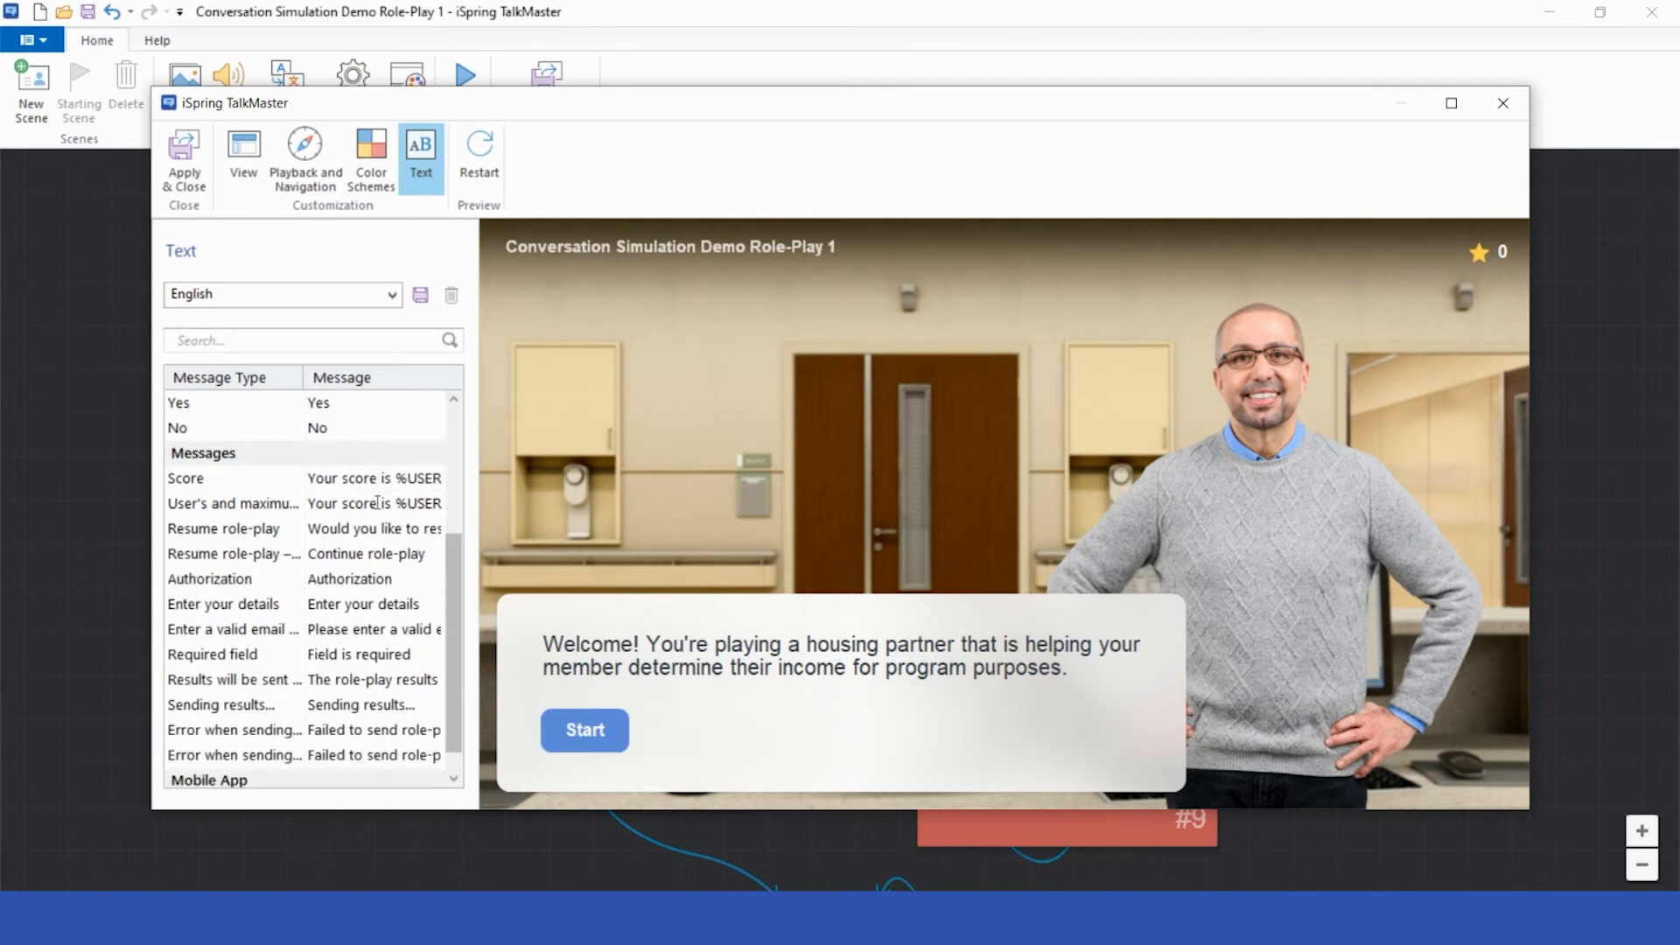
{"action": "scroll", "coordinate": [377, 503], "scroll_direction": "down", "scroll_amount": 1}
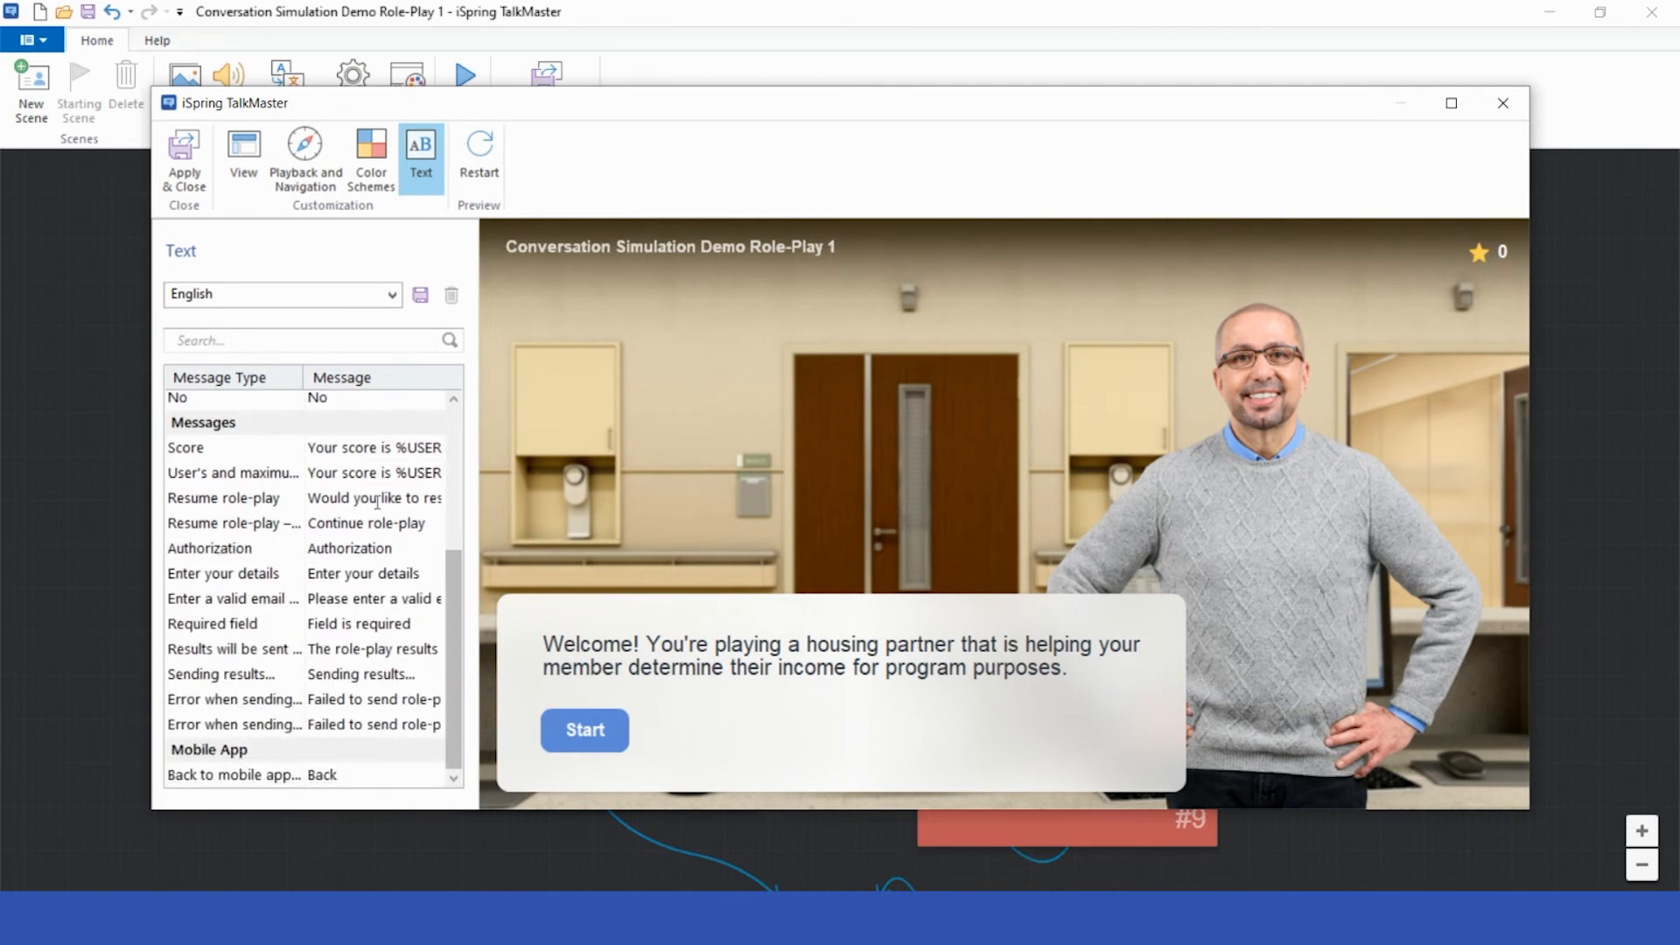
{"action": "scroll", "coordinate": [377, 503], "scroll_direction": "up", "scroll_amount": 4}
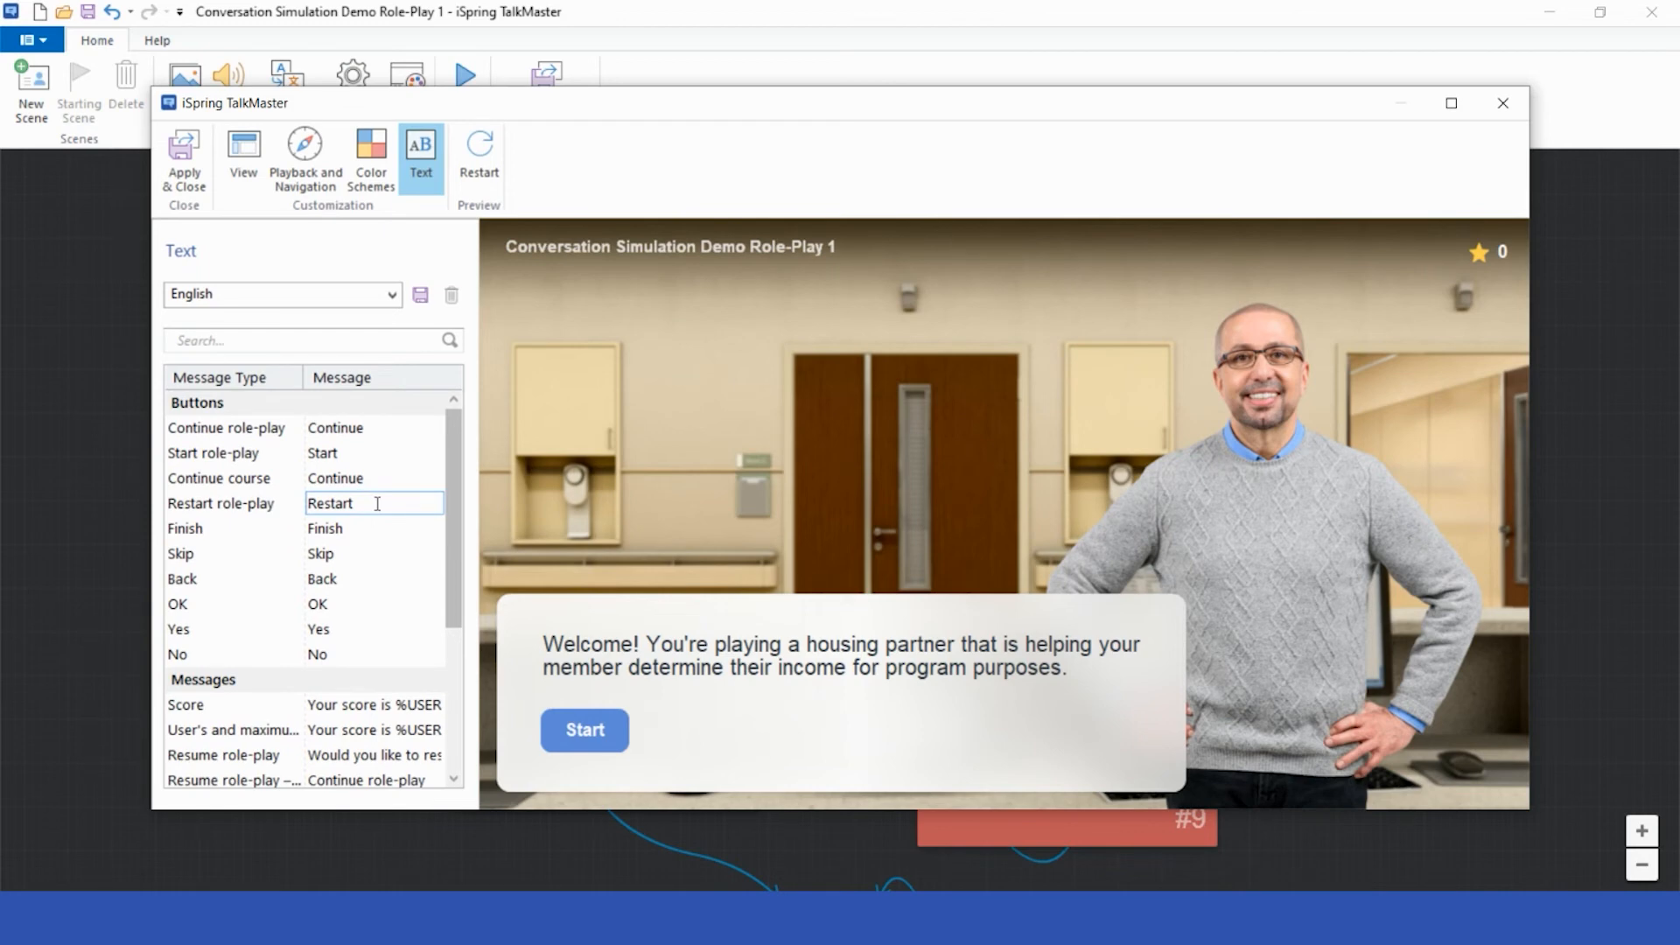
{"action": "left_click", "coordinate": [186, 166]}
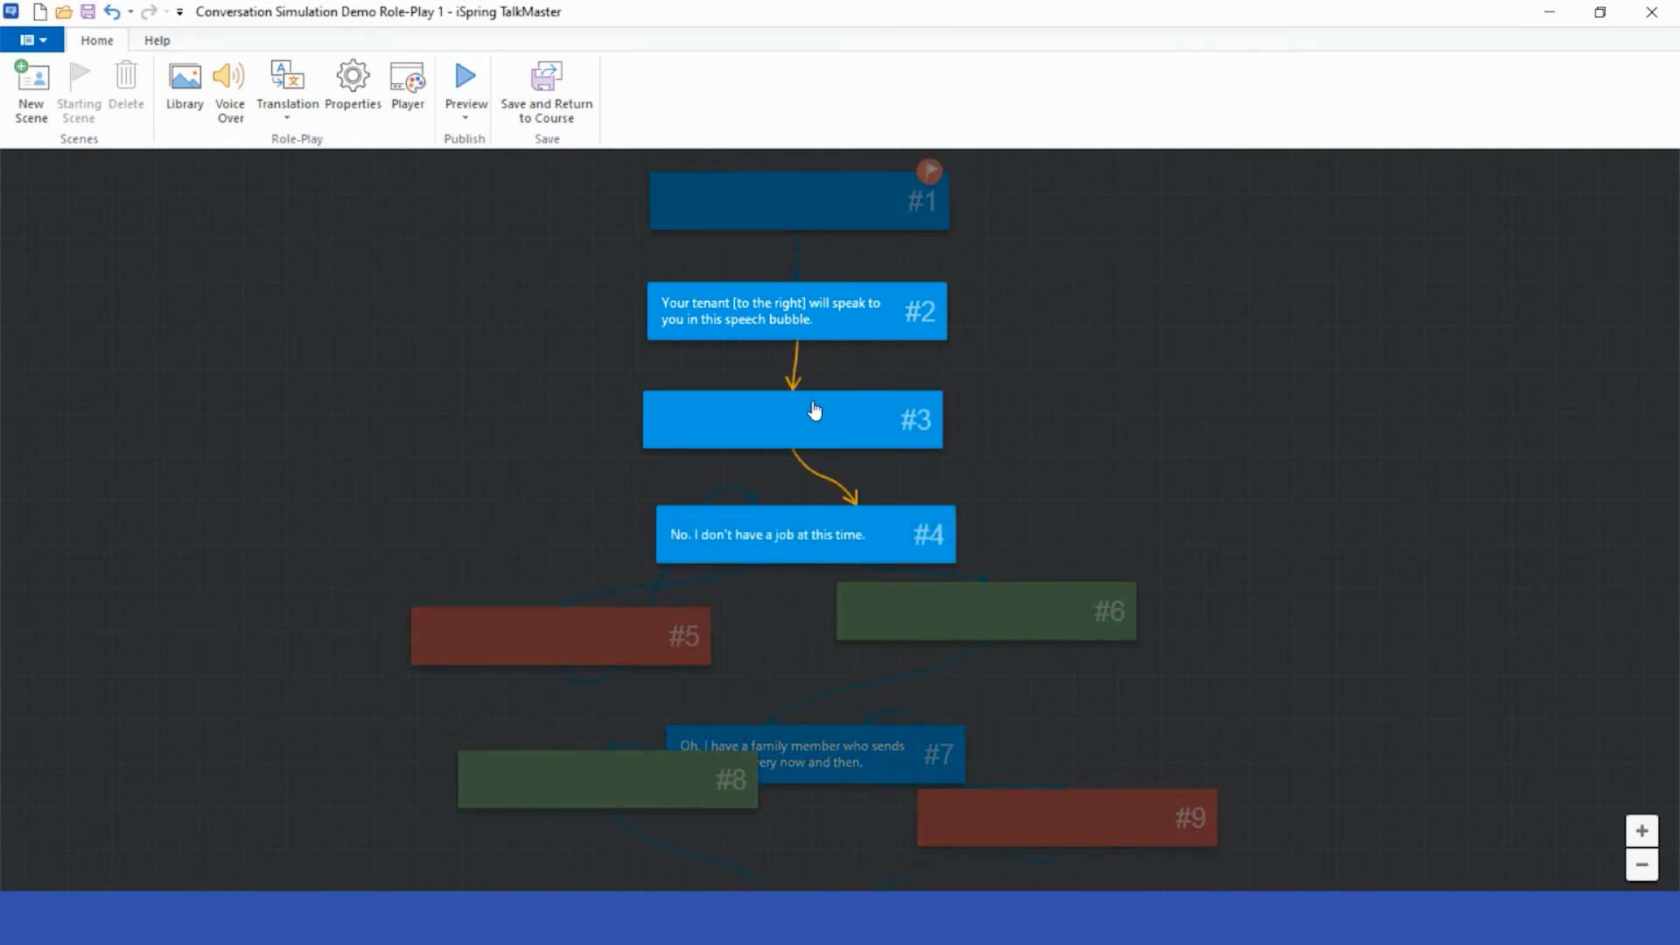
In scene #4, give the reply leading to scene #6 30 points and add two blank reply options.
{"action": "double_click", "coordinate": [748, 541]}
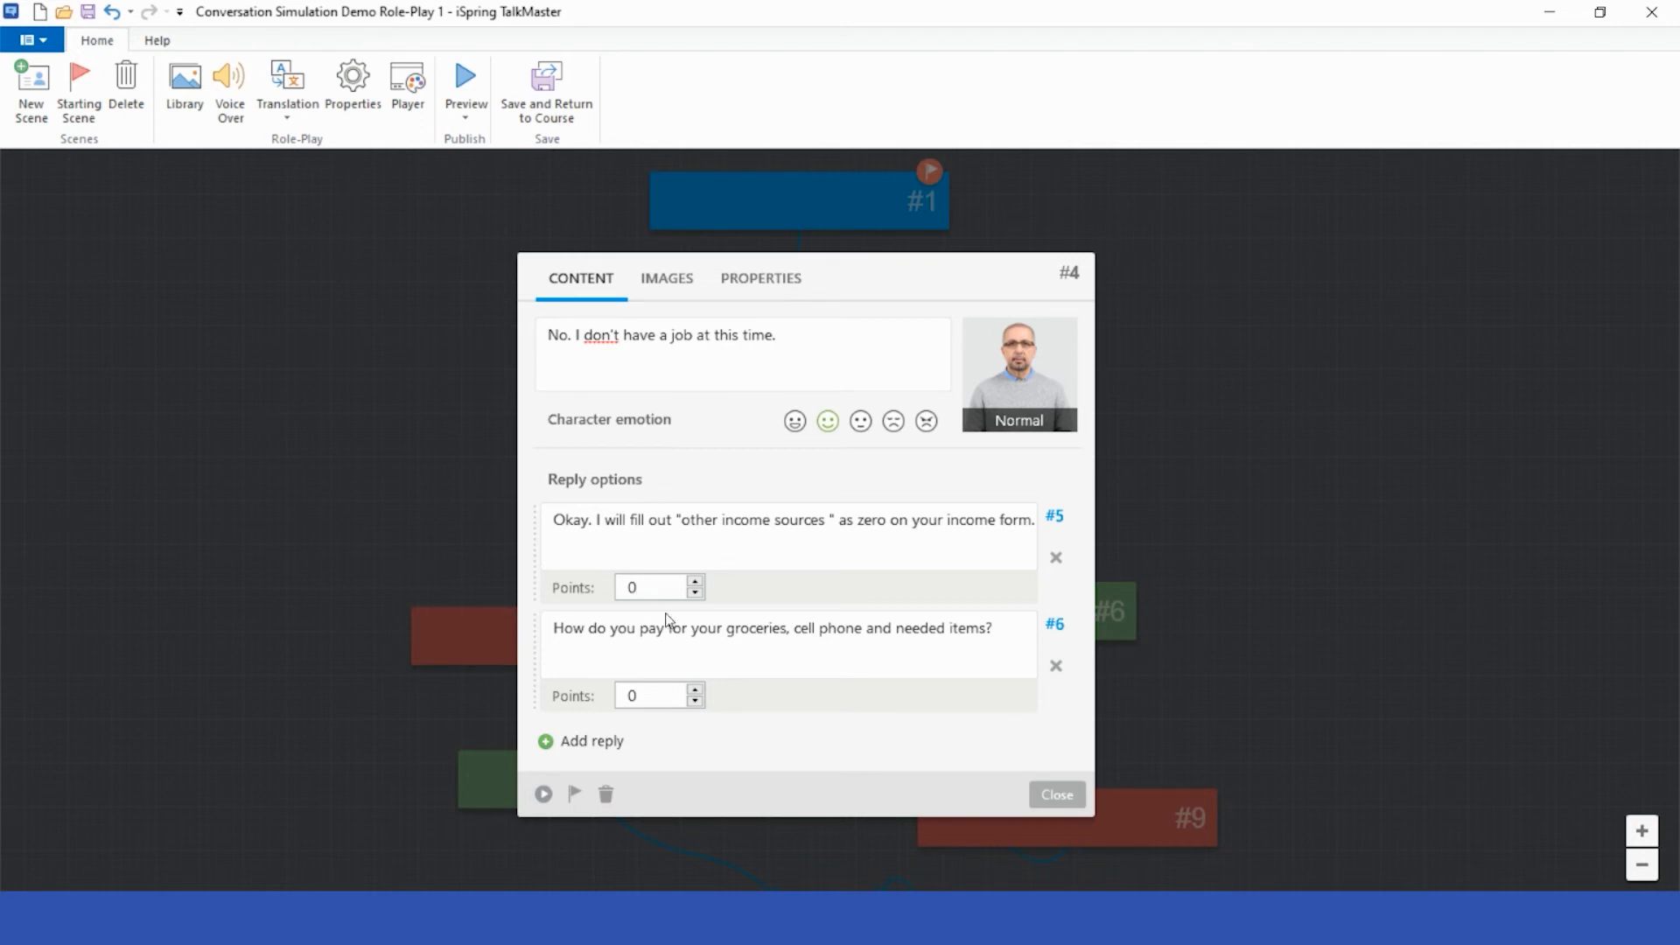
{"action": "double_click", "coordinate": [662, 695]}
{"action": "type", "text": "30"}
{"action": "left_click", "coordinate": [584, 741]}
{"action": "left_click", "coordinate": [598, 805]}
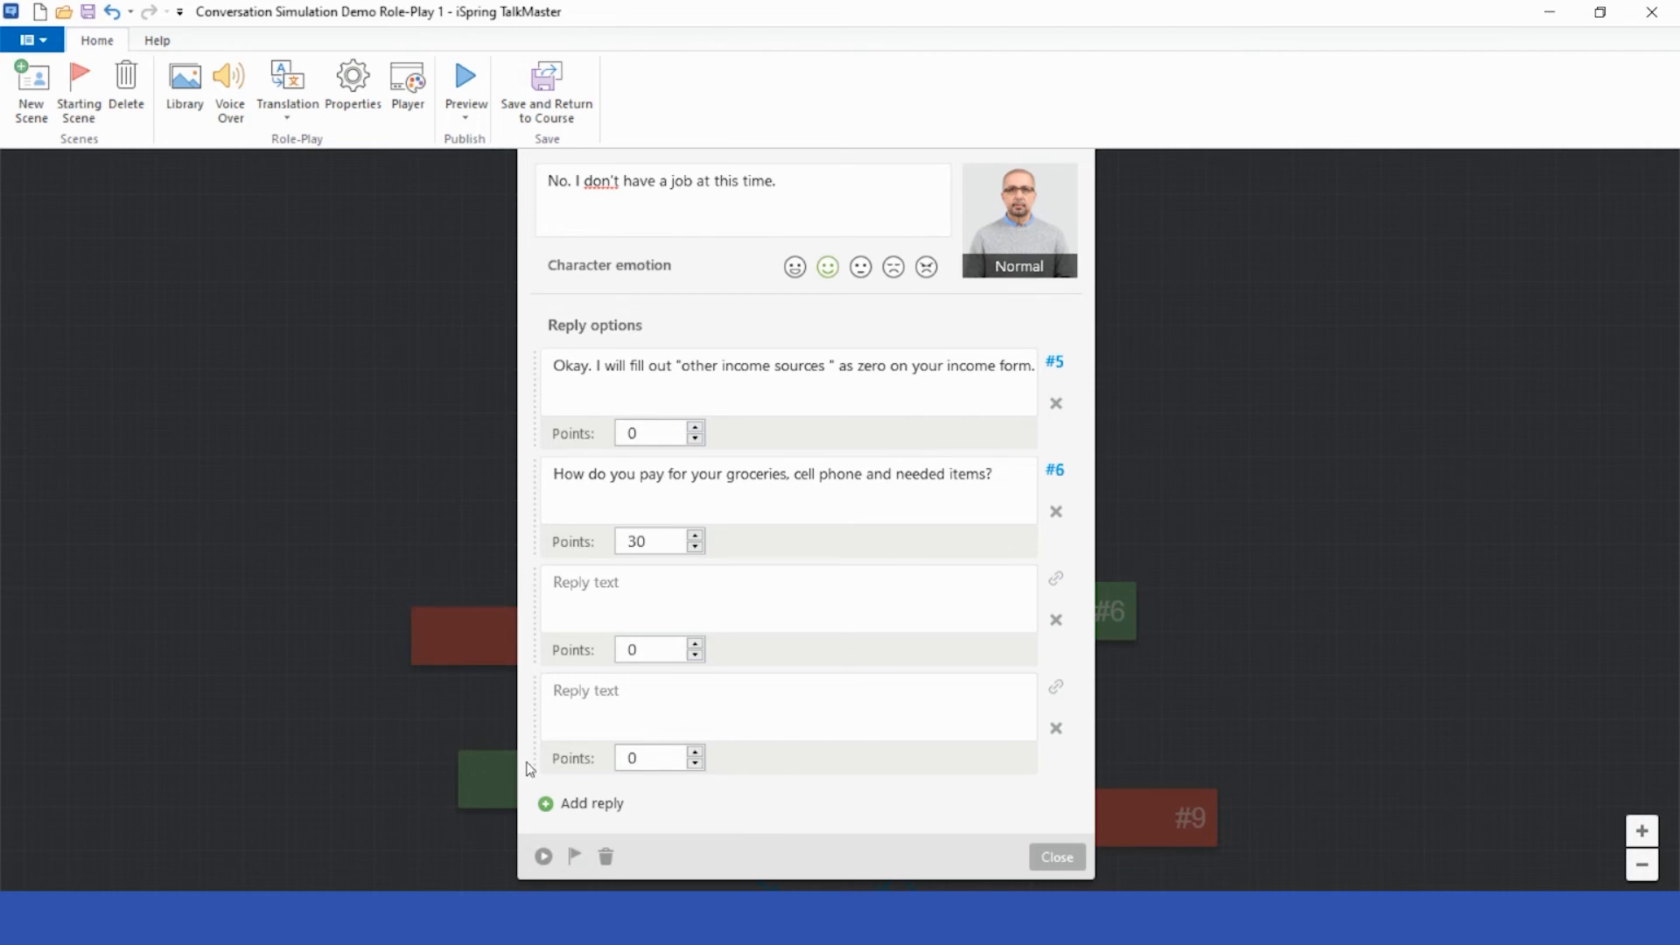
Remove the two blank reply options from scene #4 and move scene #8 clear of scene #7 in the scene tree.
{"action": "left_click", "coordinate": [1056, 622]}
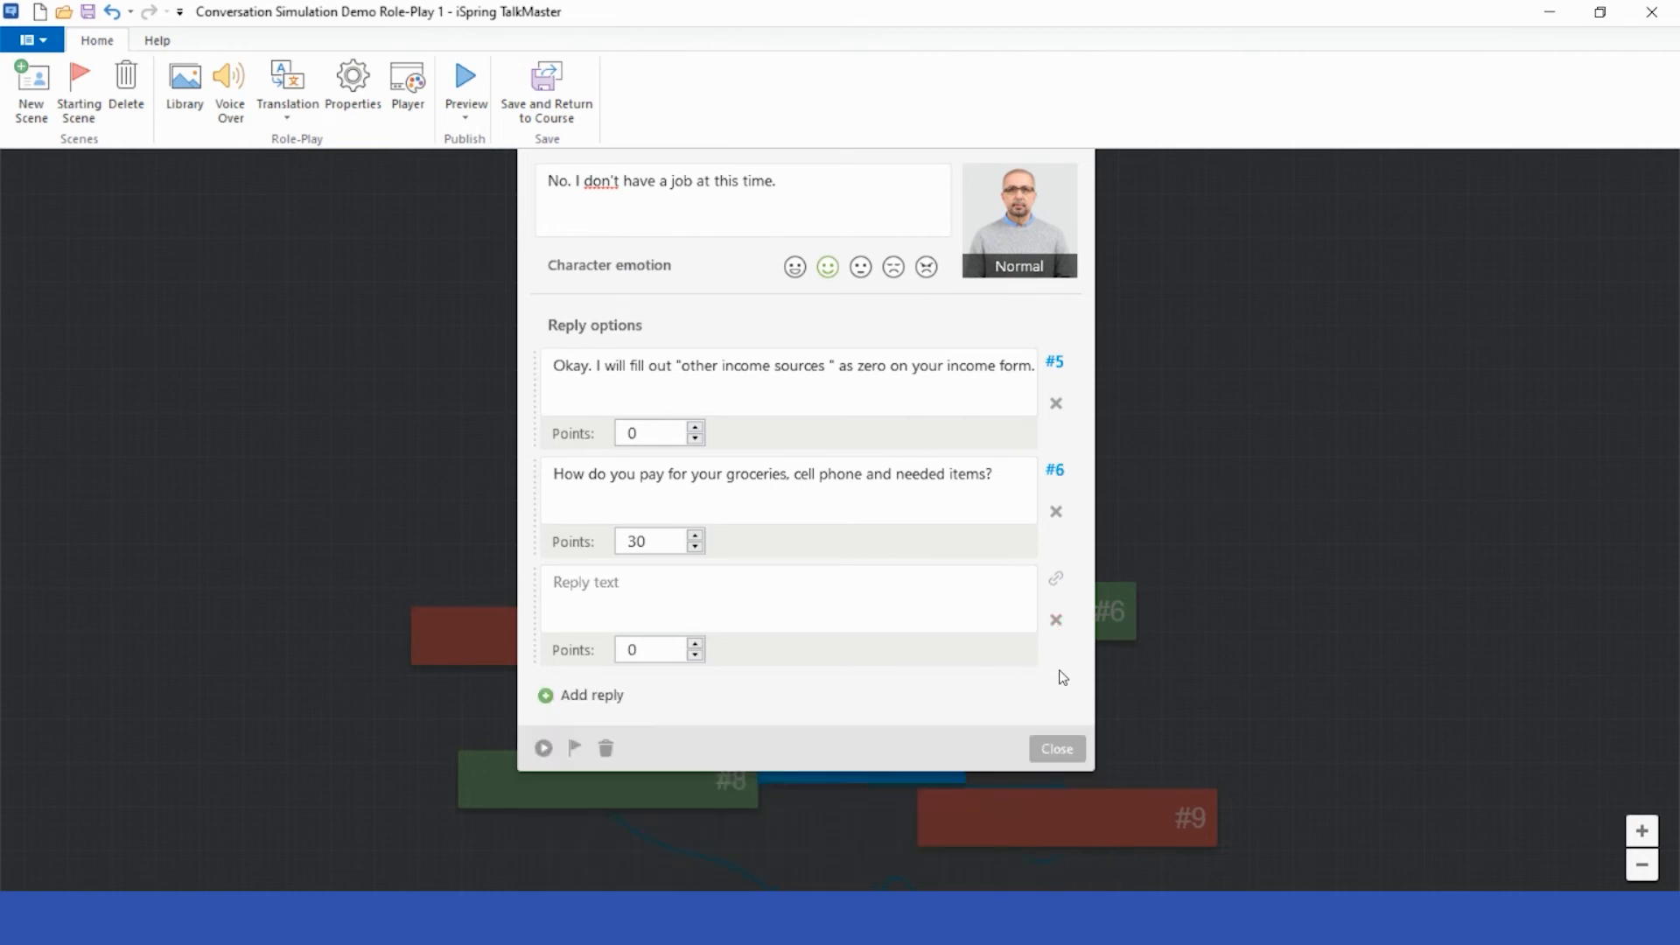
{"action": "left_click", "coordinate": [1056, 622]}
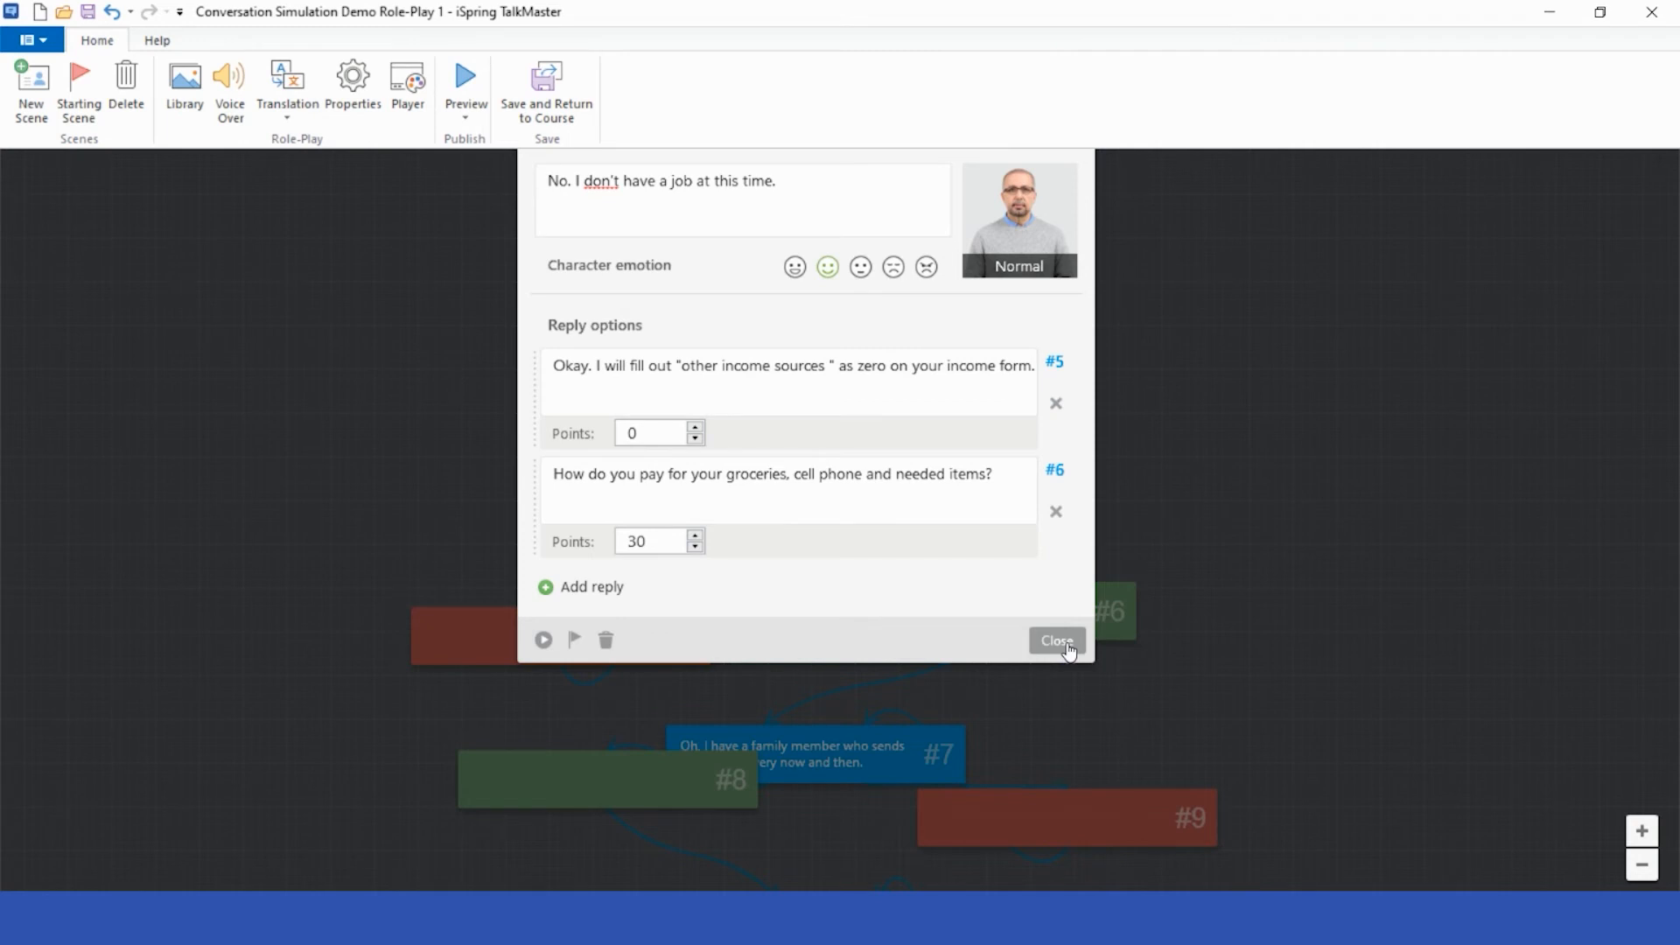
{"action": "left_click", "coordinate": [1057, 640]}
{"action": "left_click_drag", "start_coordinate": [704, 776], "coordinate": [598, 816]}
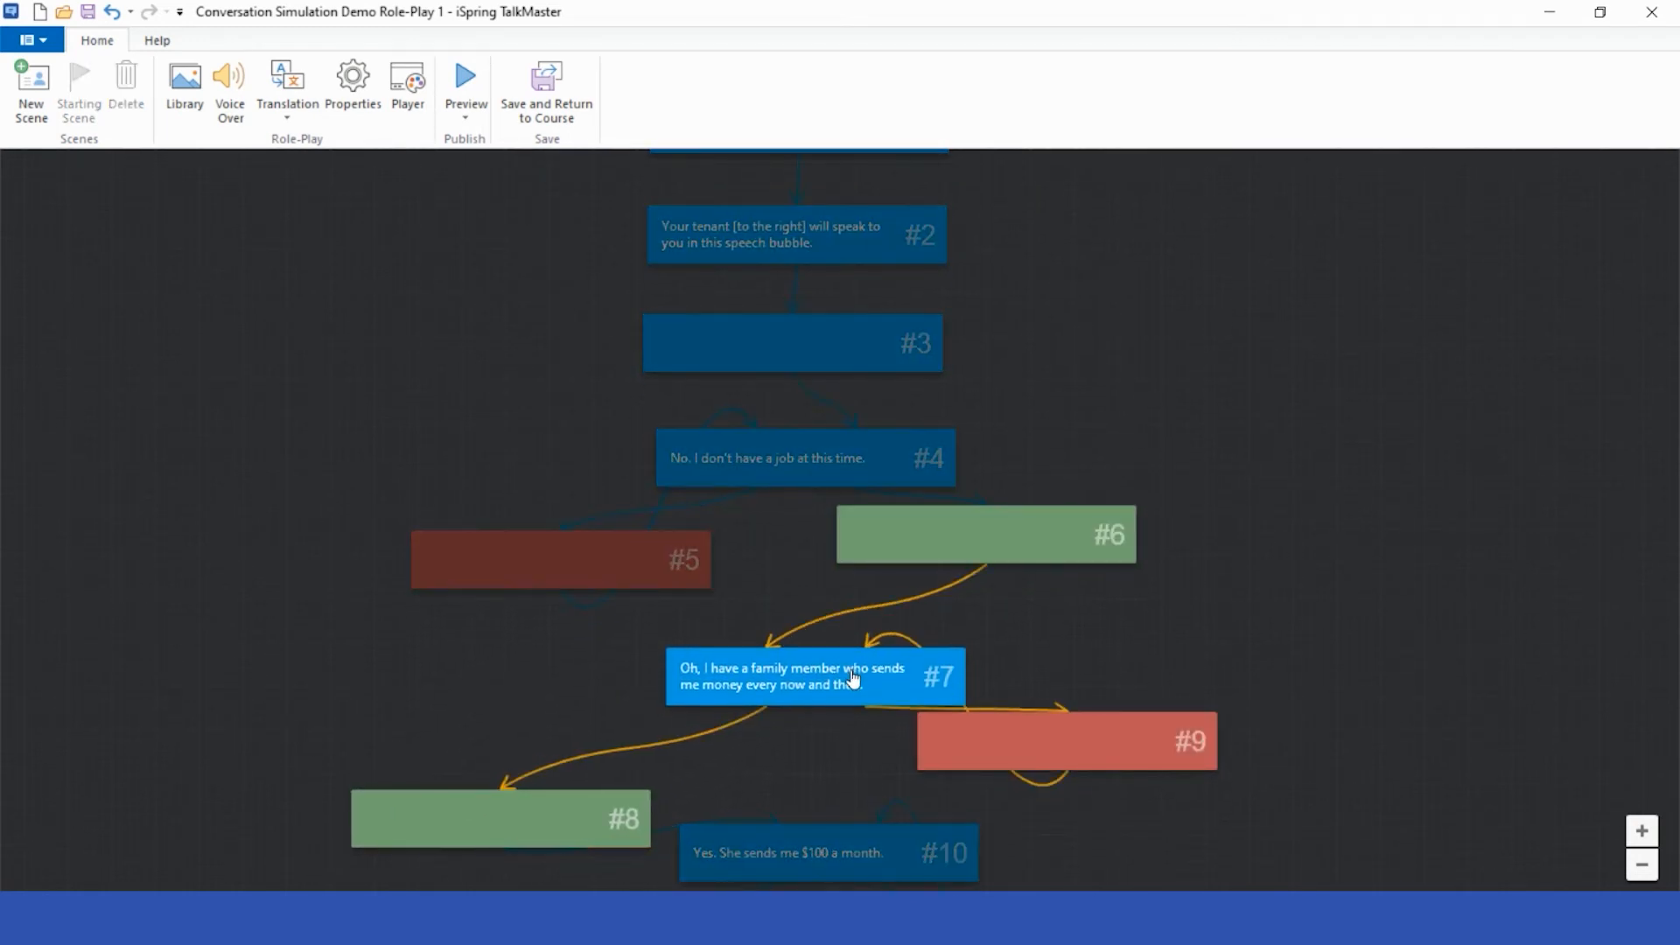
In scene #7, give the reply "How often is "now and then"?" 30 points.
{"action": "double_click", "coordinate": [853, 679]}
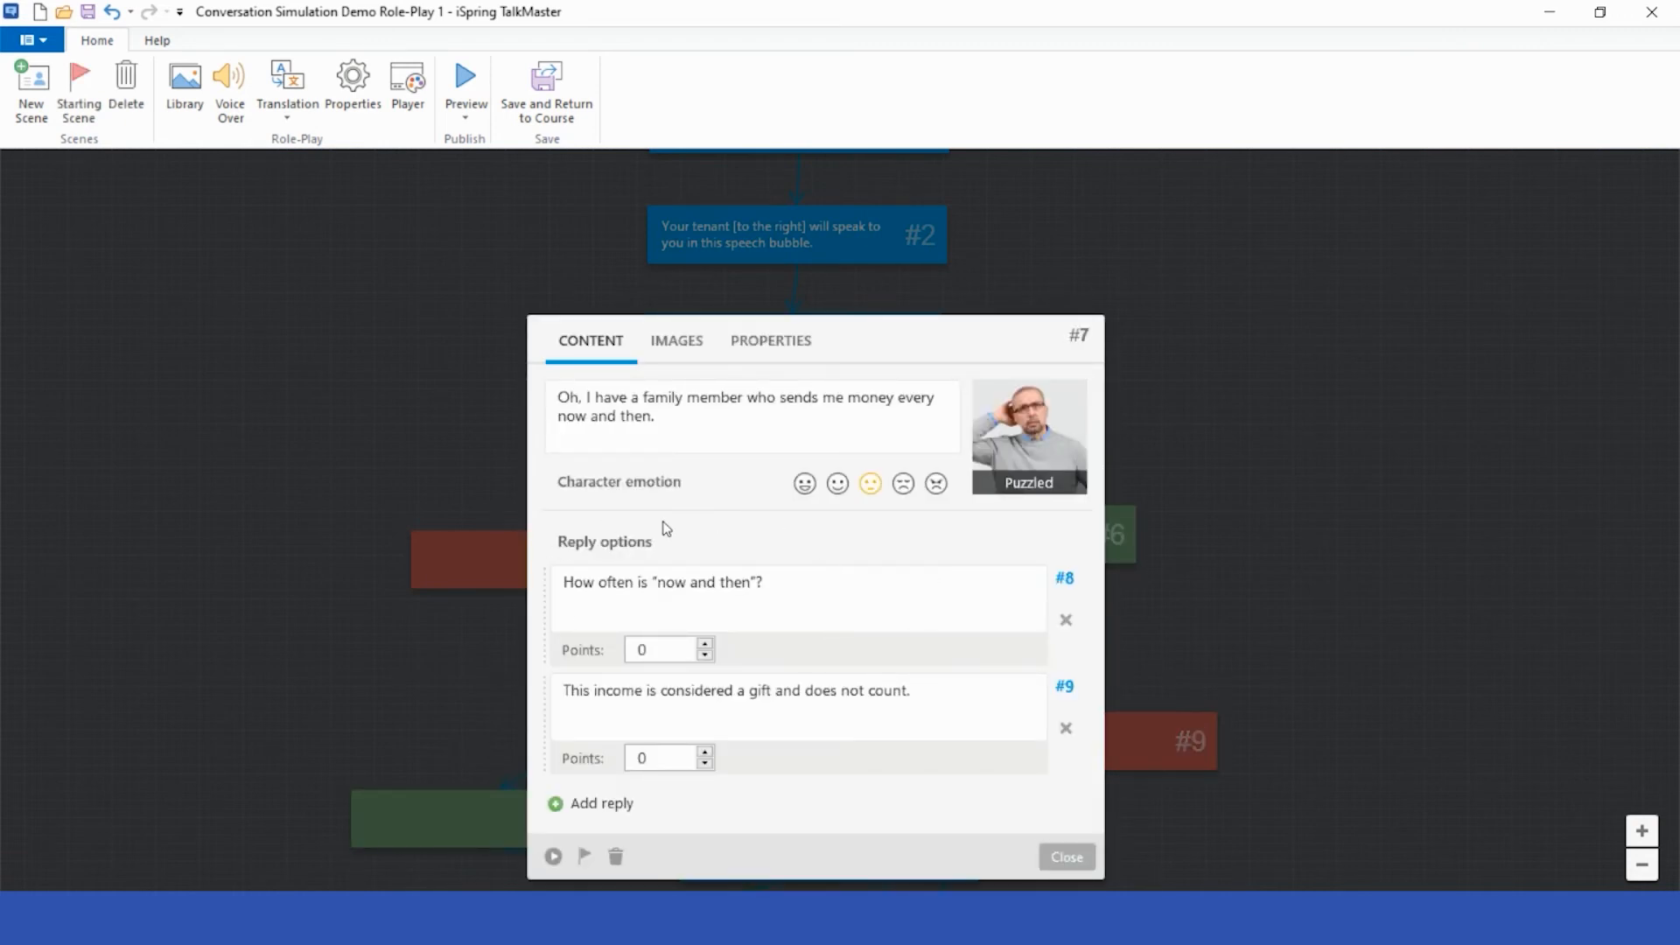
{"action": "double_click", "coordinate": [643, 650]}
{"action": "type", "text": "30"}
{"action": "left_click", "coordinate": [1067, 858]}
In scene #10, give the reply about listing the amount as income, which leads to scene #11, 40 points.
{"action": "left_click_drag", "start_coordinate": [1421, 708], "coordinate": [1410, 469]}
{"action": "left_click", "coordinate": [941, 517]}
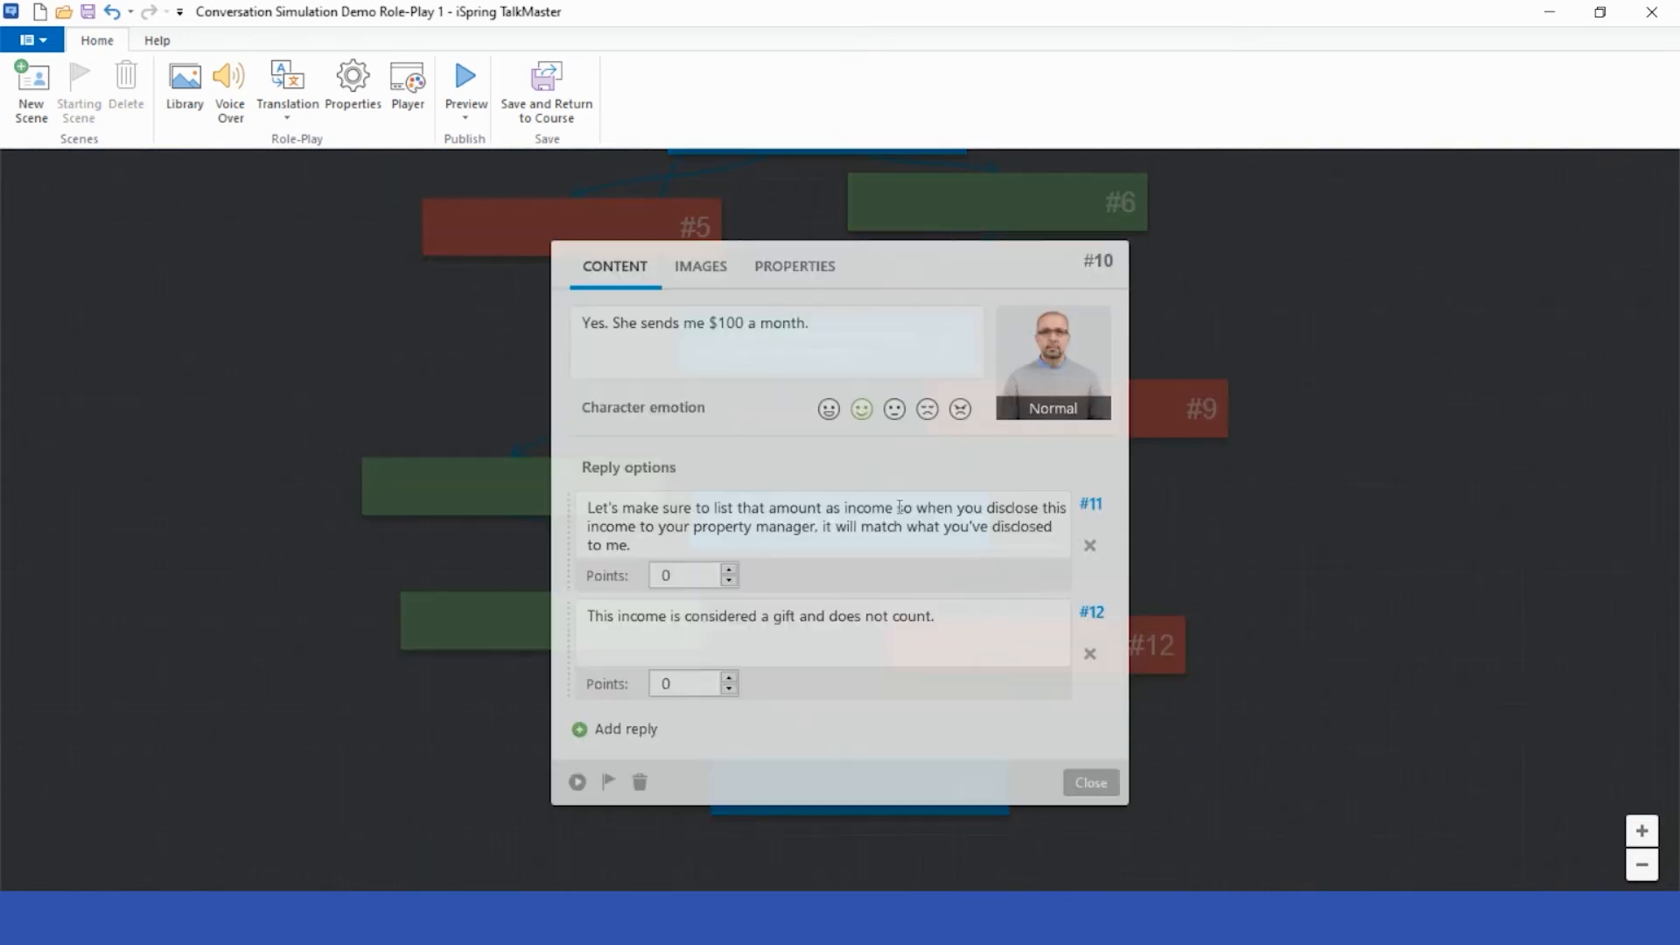
{"action": "double_click", "coordinate": [689, 571]}
{"action": "type", "text": "40"}
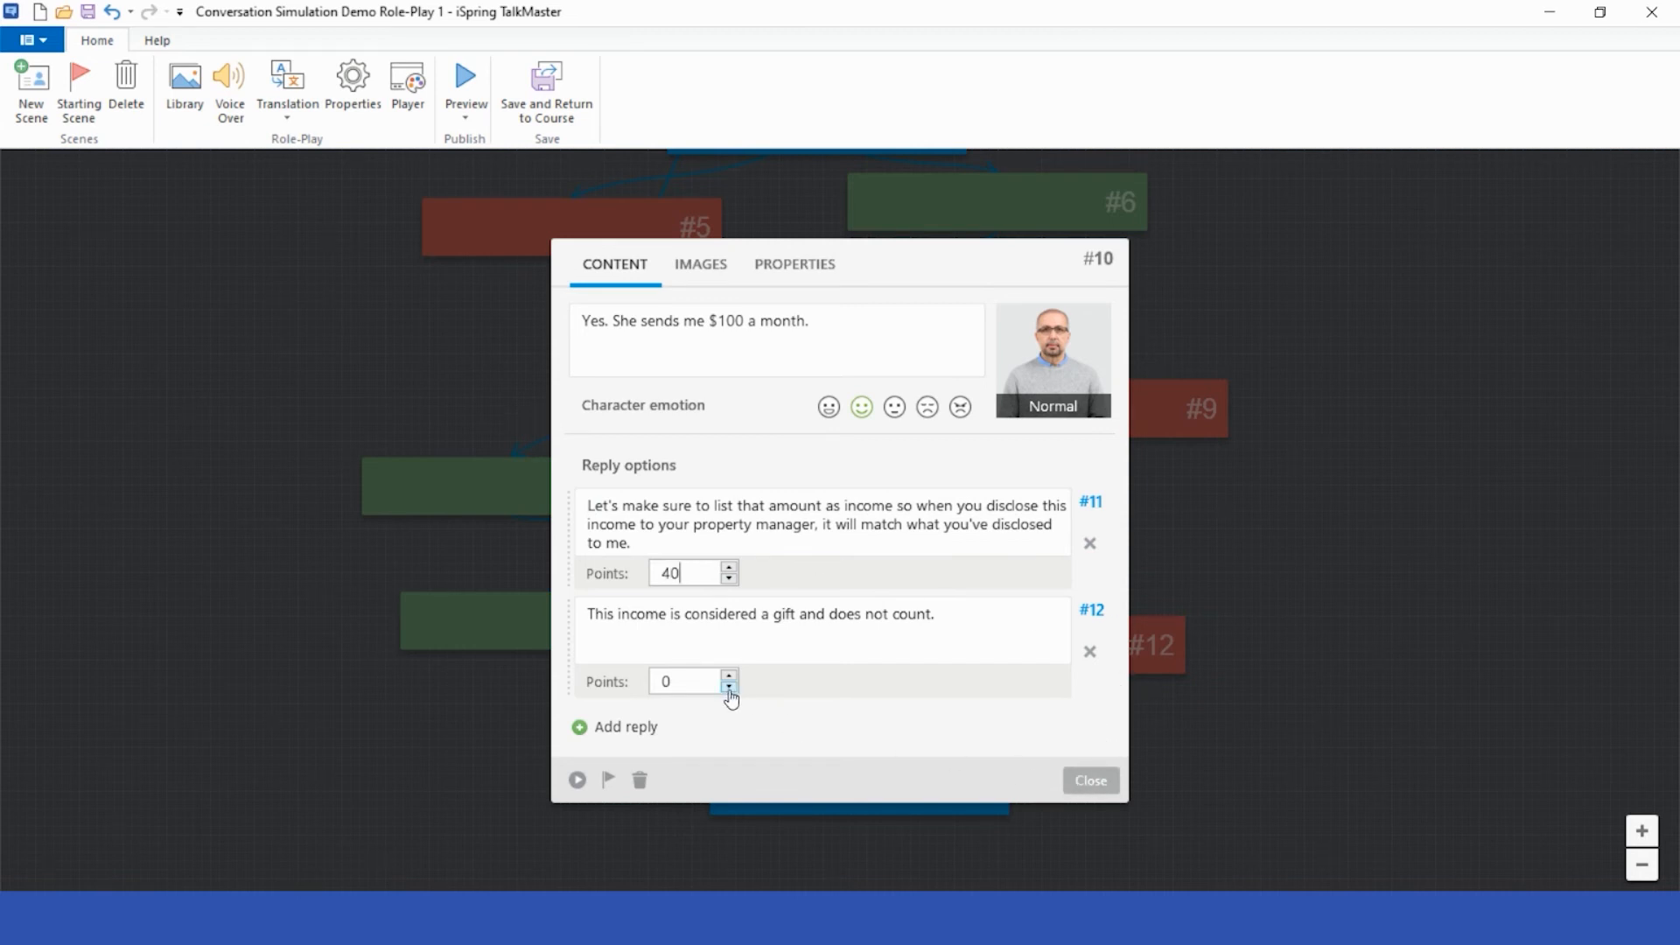
{"action": "left_click", "coordinate": [1084, 779]}
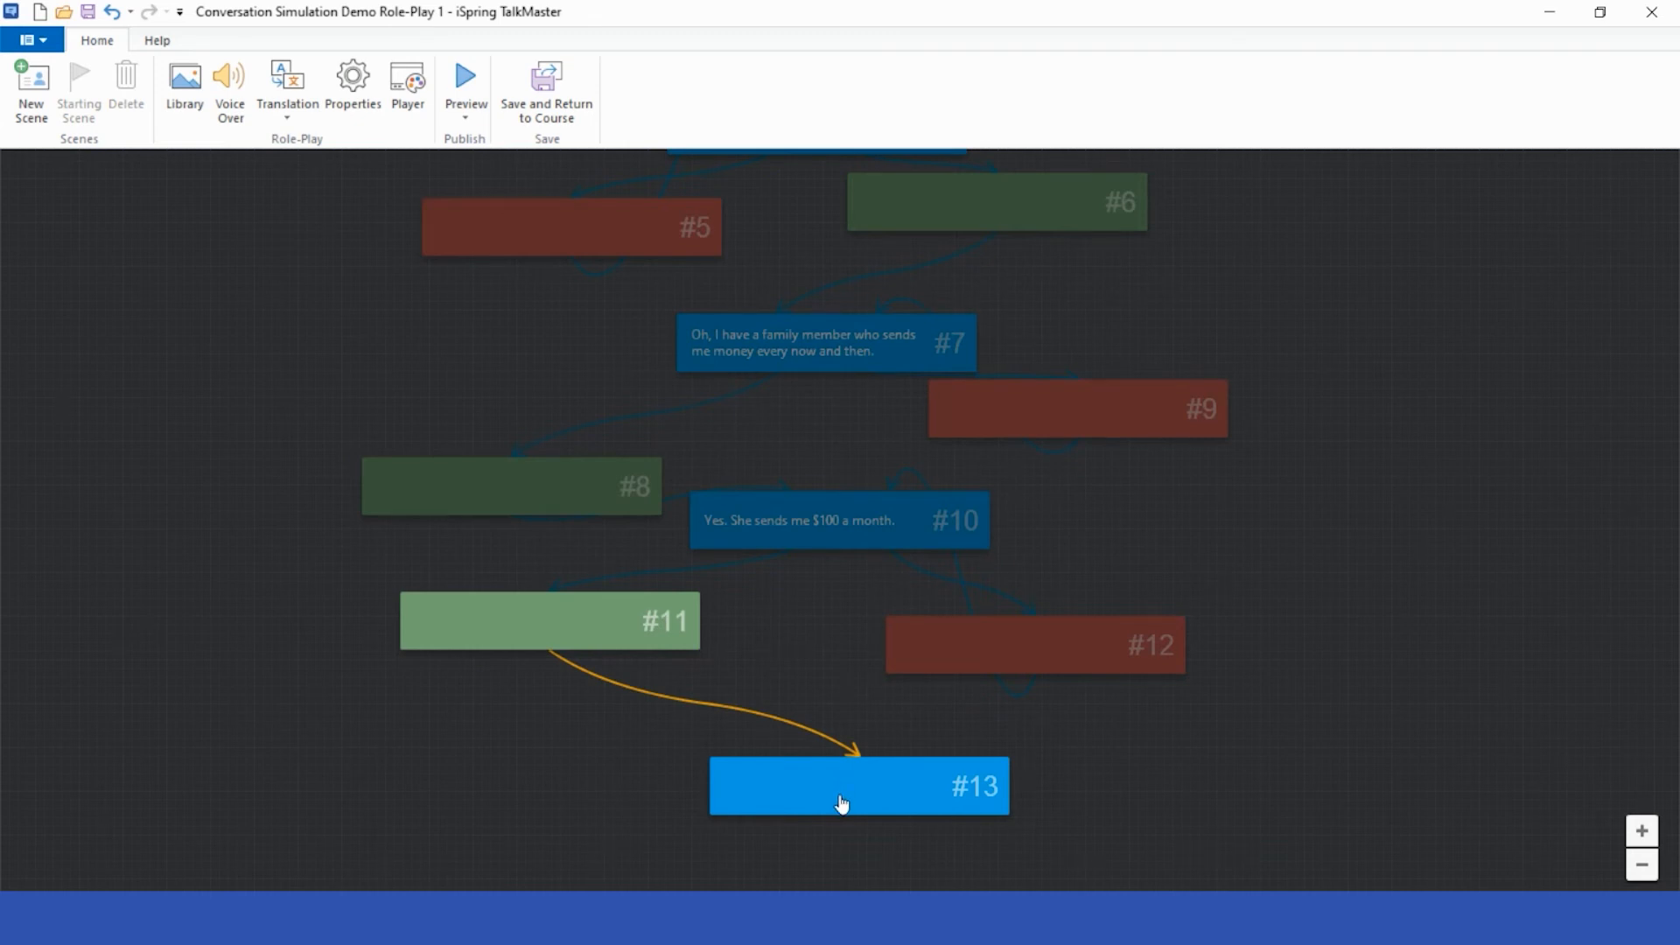
{"action": "left_click_drag", "start_coordinate": [1362, 739], "coordinate": [1351, 724]}
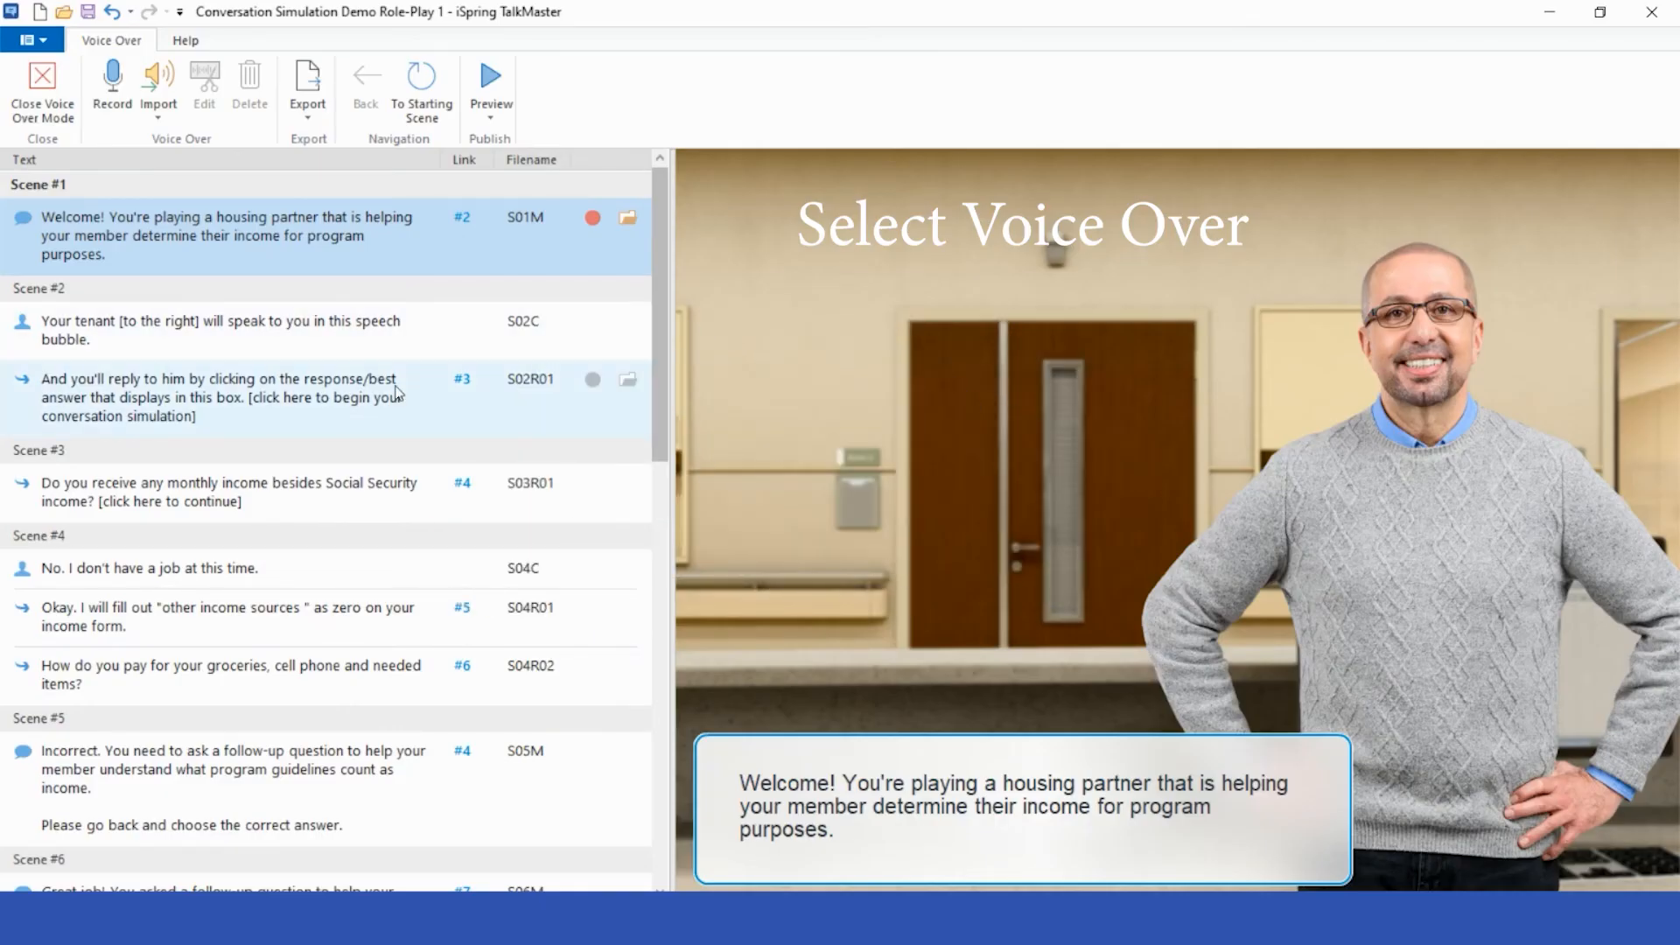
Look over the voice-over list and record a voice-over for the welcome message in scene #1.
{"action": "scroll", "coordinate": [396, 390], "scroll_direction": "down", "scroll_amount": 9}
{"action": "scroll", "coordinate": [399, 391], "scroll_direction": "down", "scroll_amount": 9}
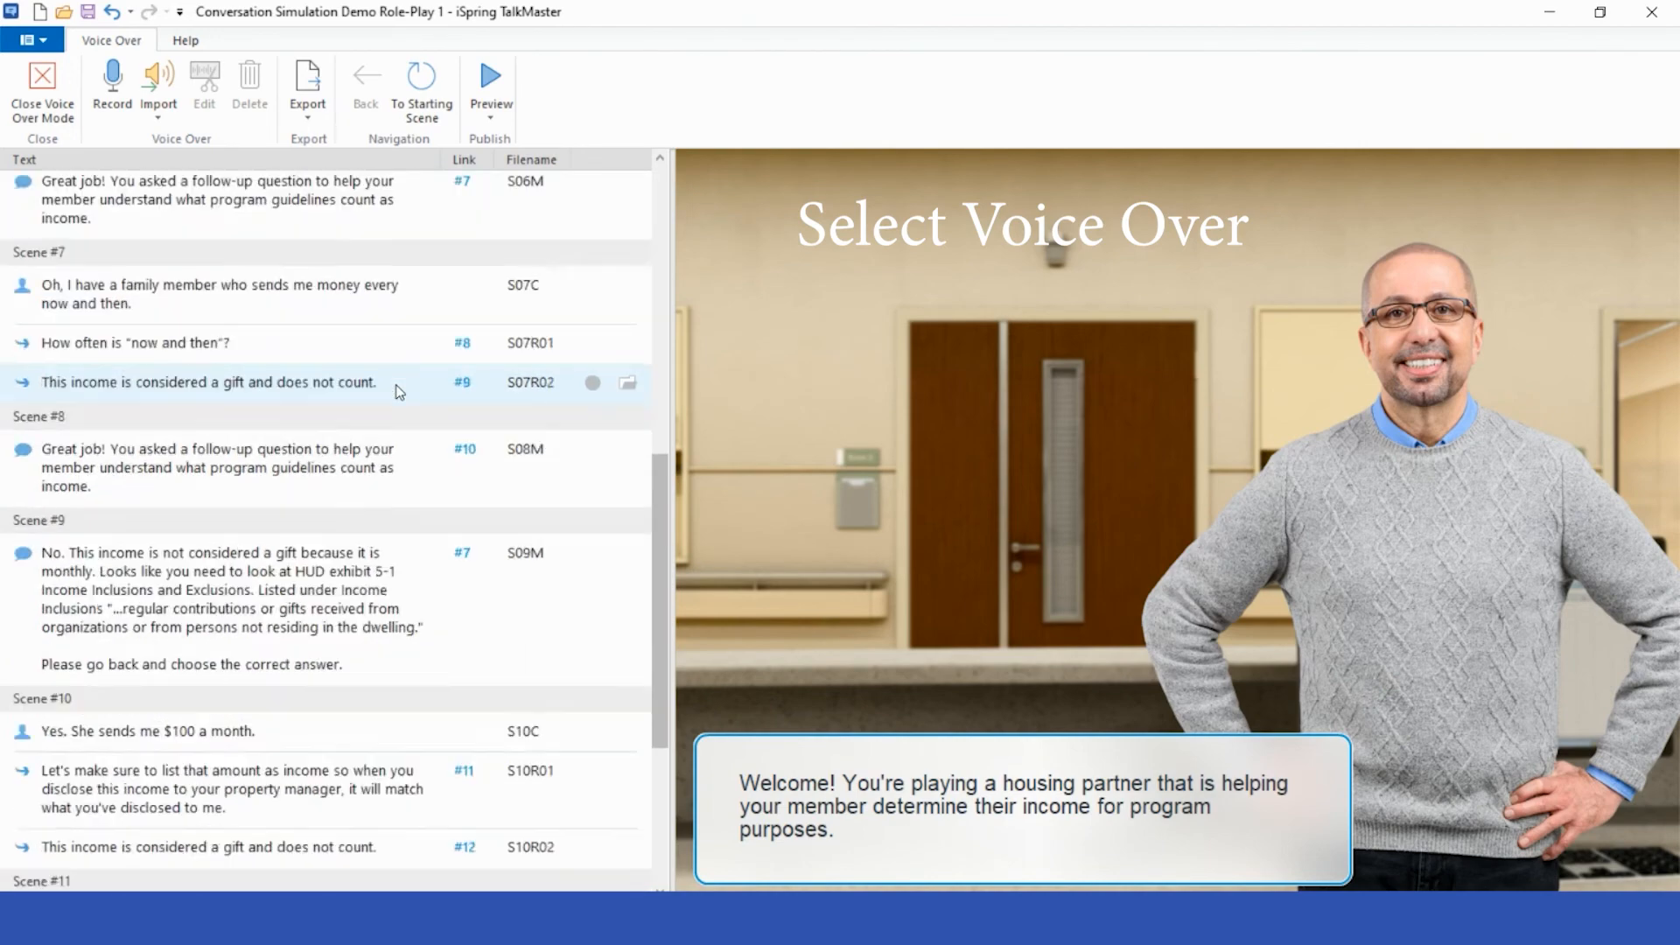
{"action": "scroll", "coordinate": [398, 391], "scroll_direction": "up", "scroll_amount": 18}
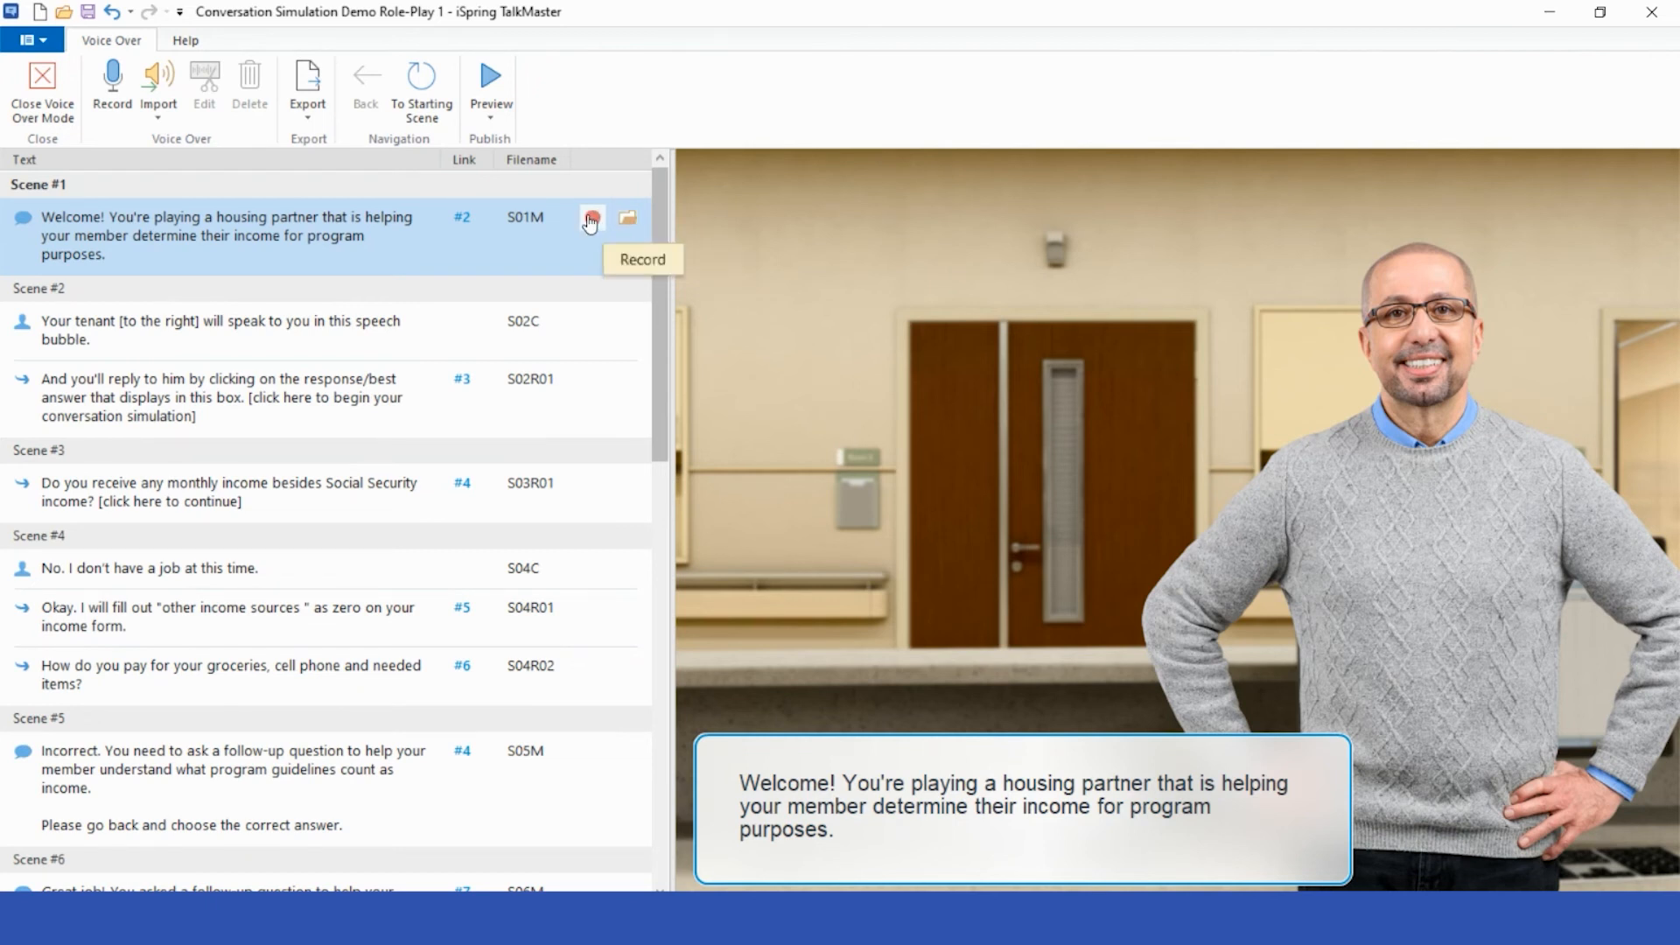
{"action": "left_click", "coordinate": [592, 220]}
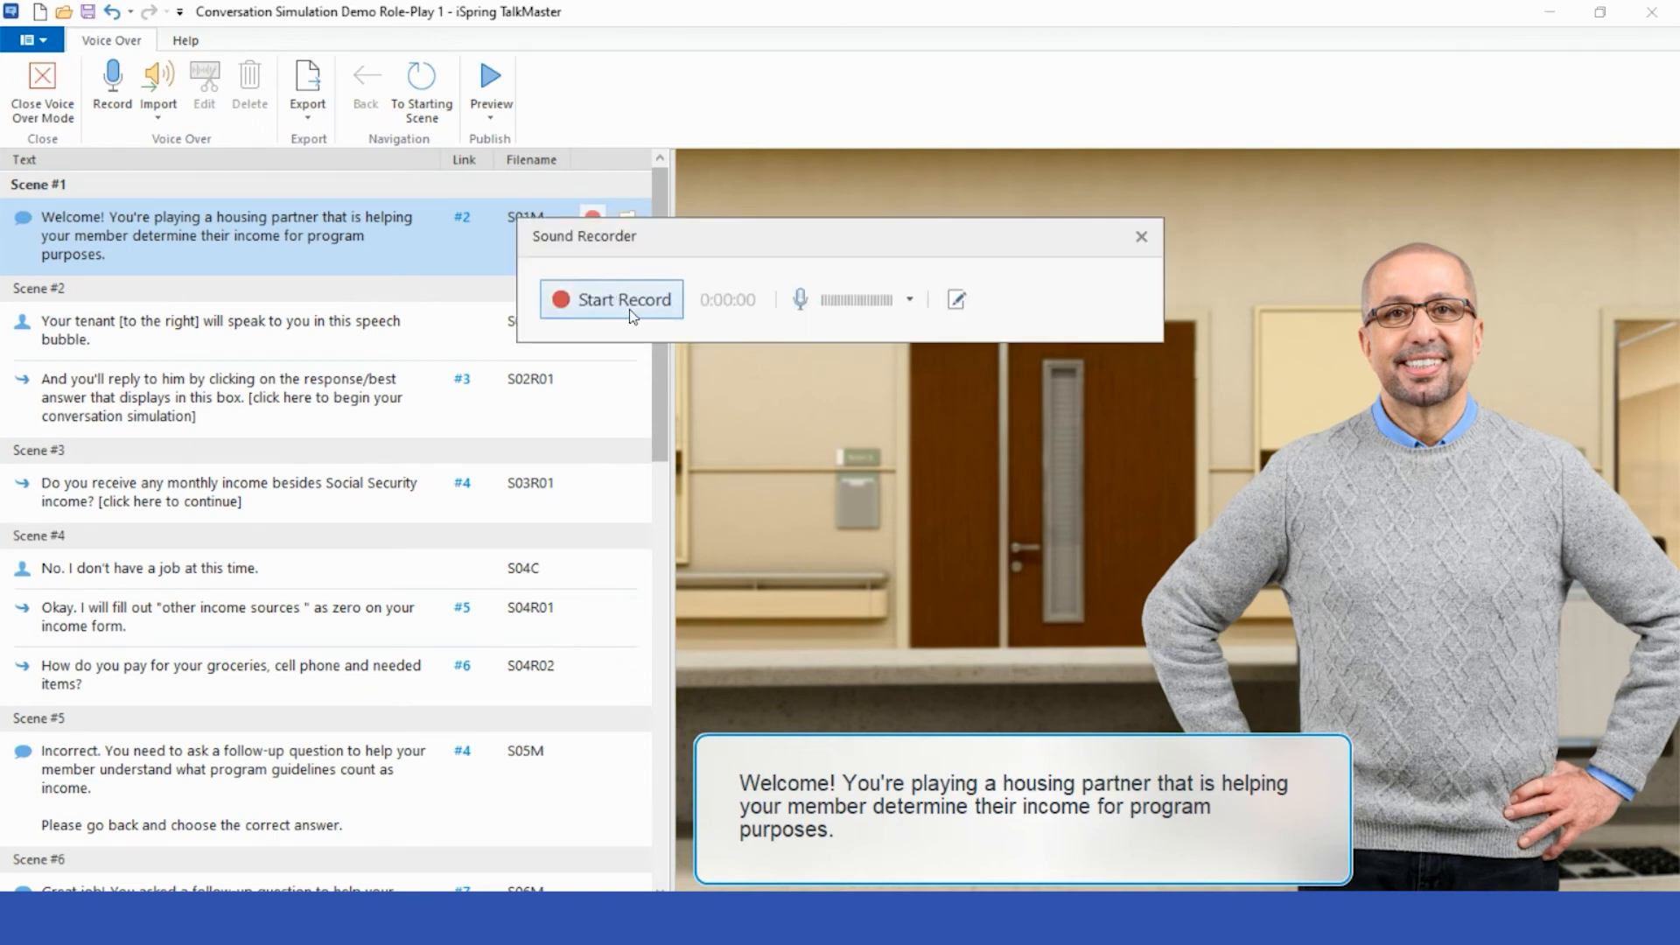
{"action": "left_click", "coordinate": [630, 315]}
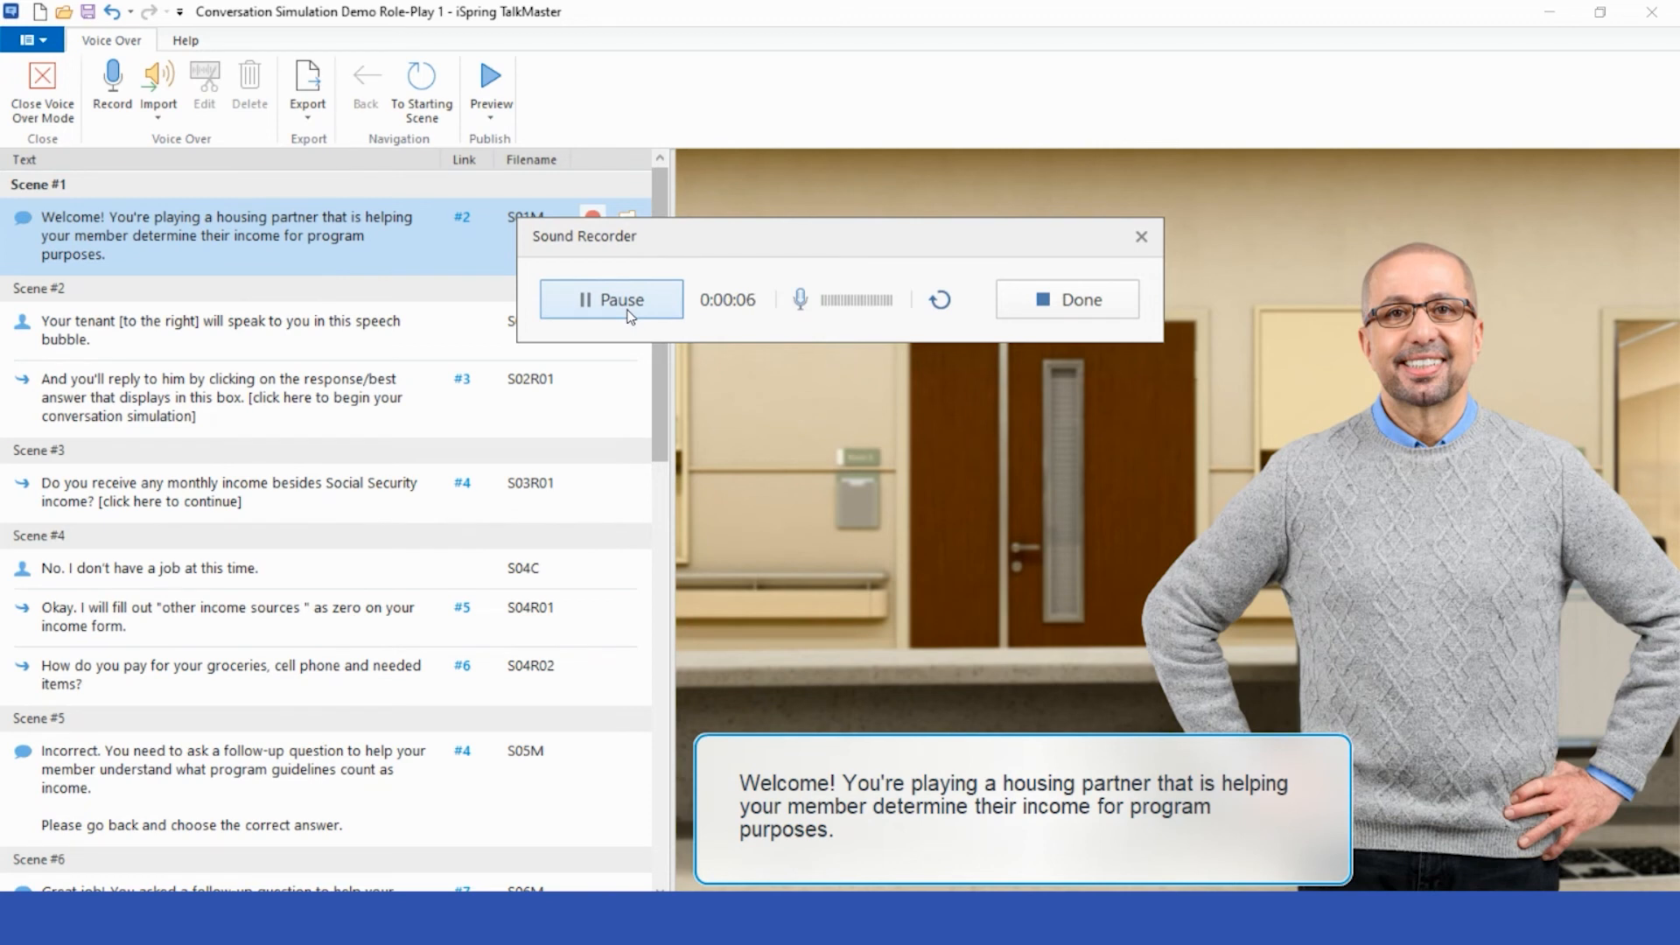
{"action": "left_click", "coordinate": [1083, 303]}
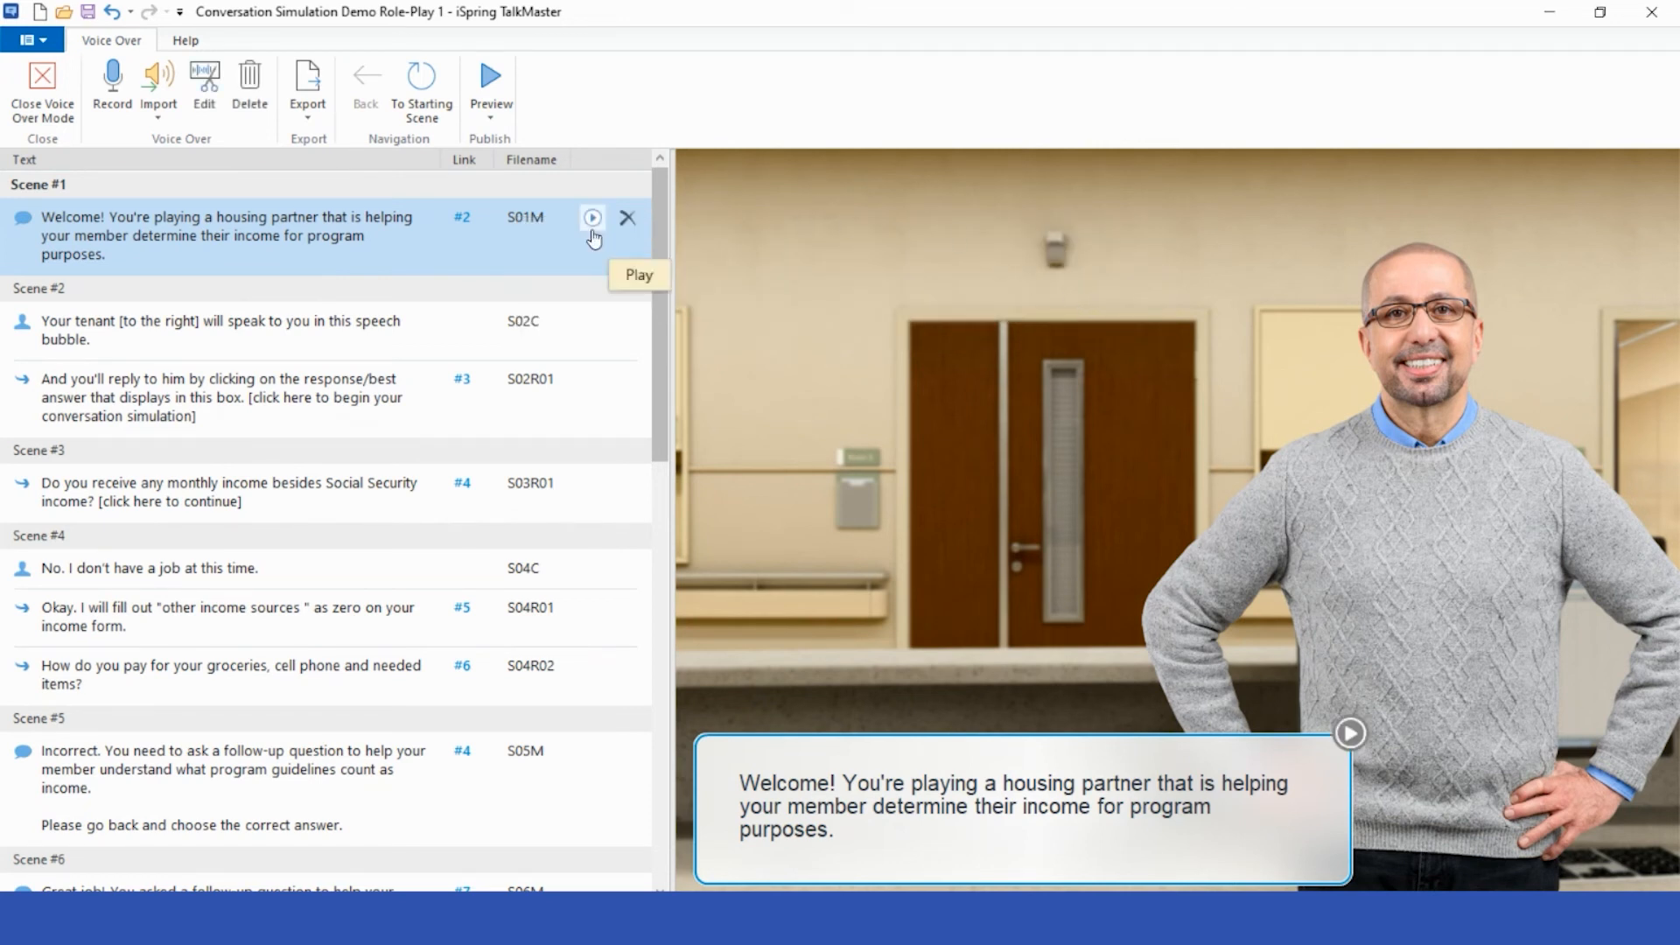
Play back the recorded voice-over of the scene #1 welcome message.
{"action": "left_click", "coordinate": [593, 230]}
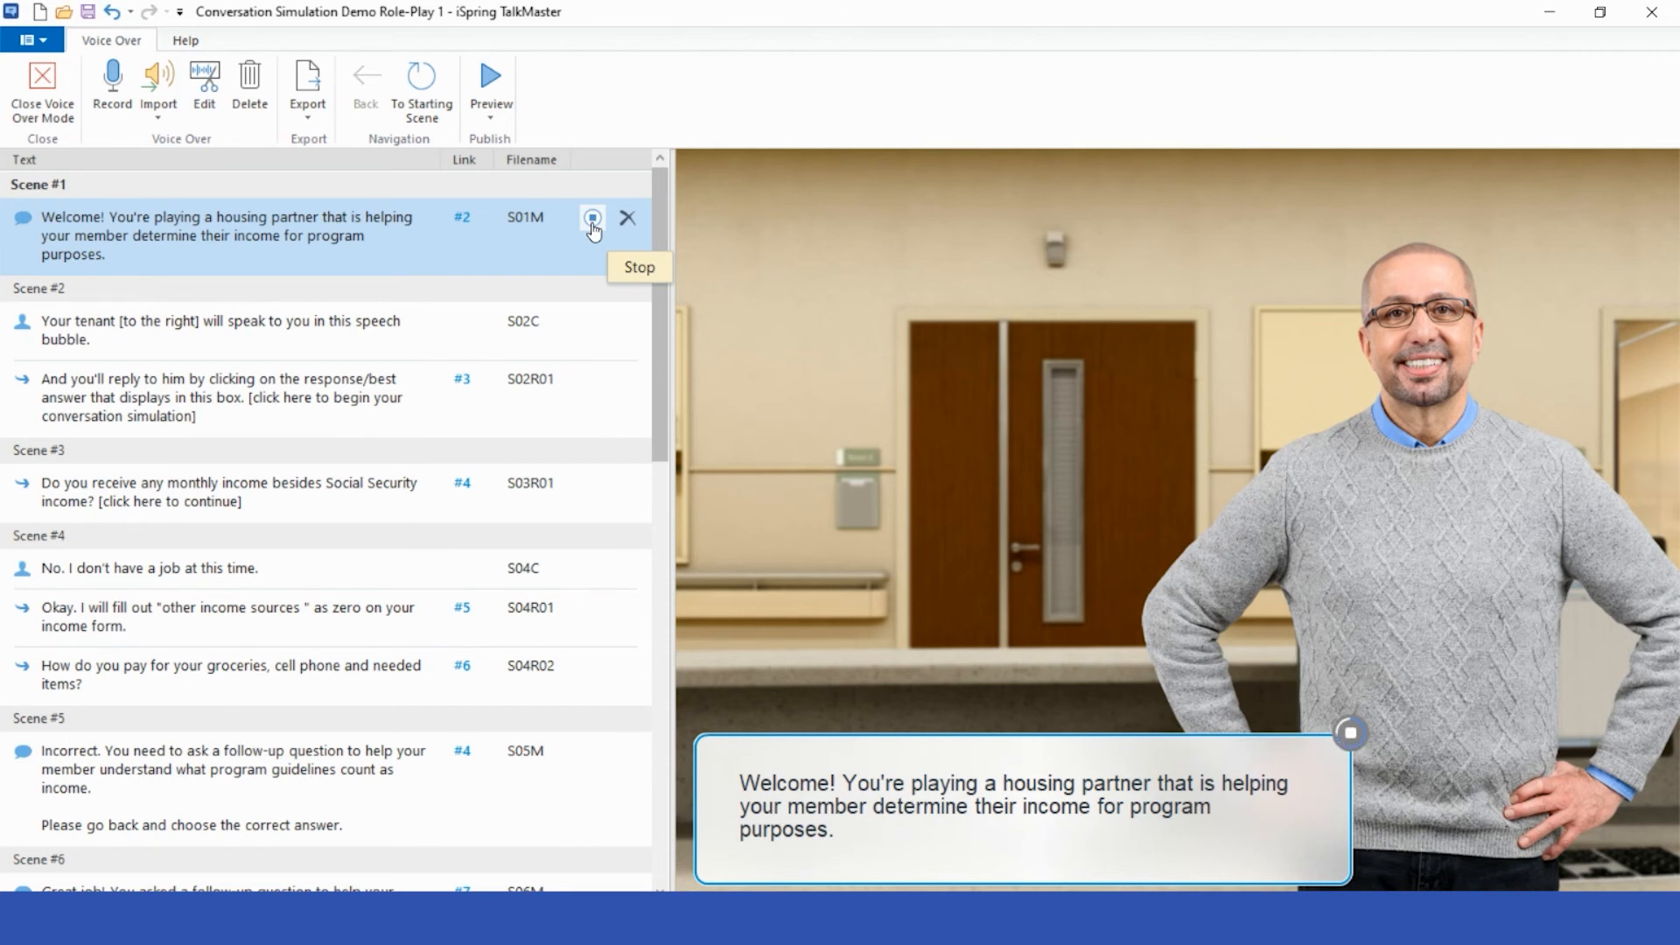
{"action": "left_click", "coordinate": [593, 229]}
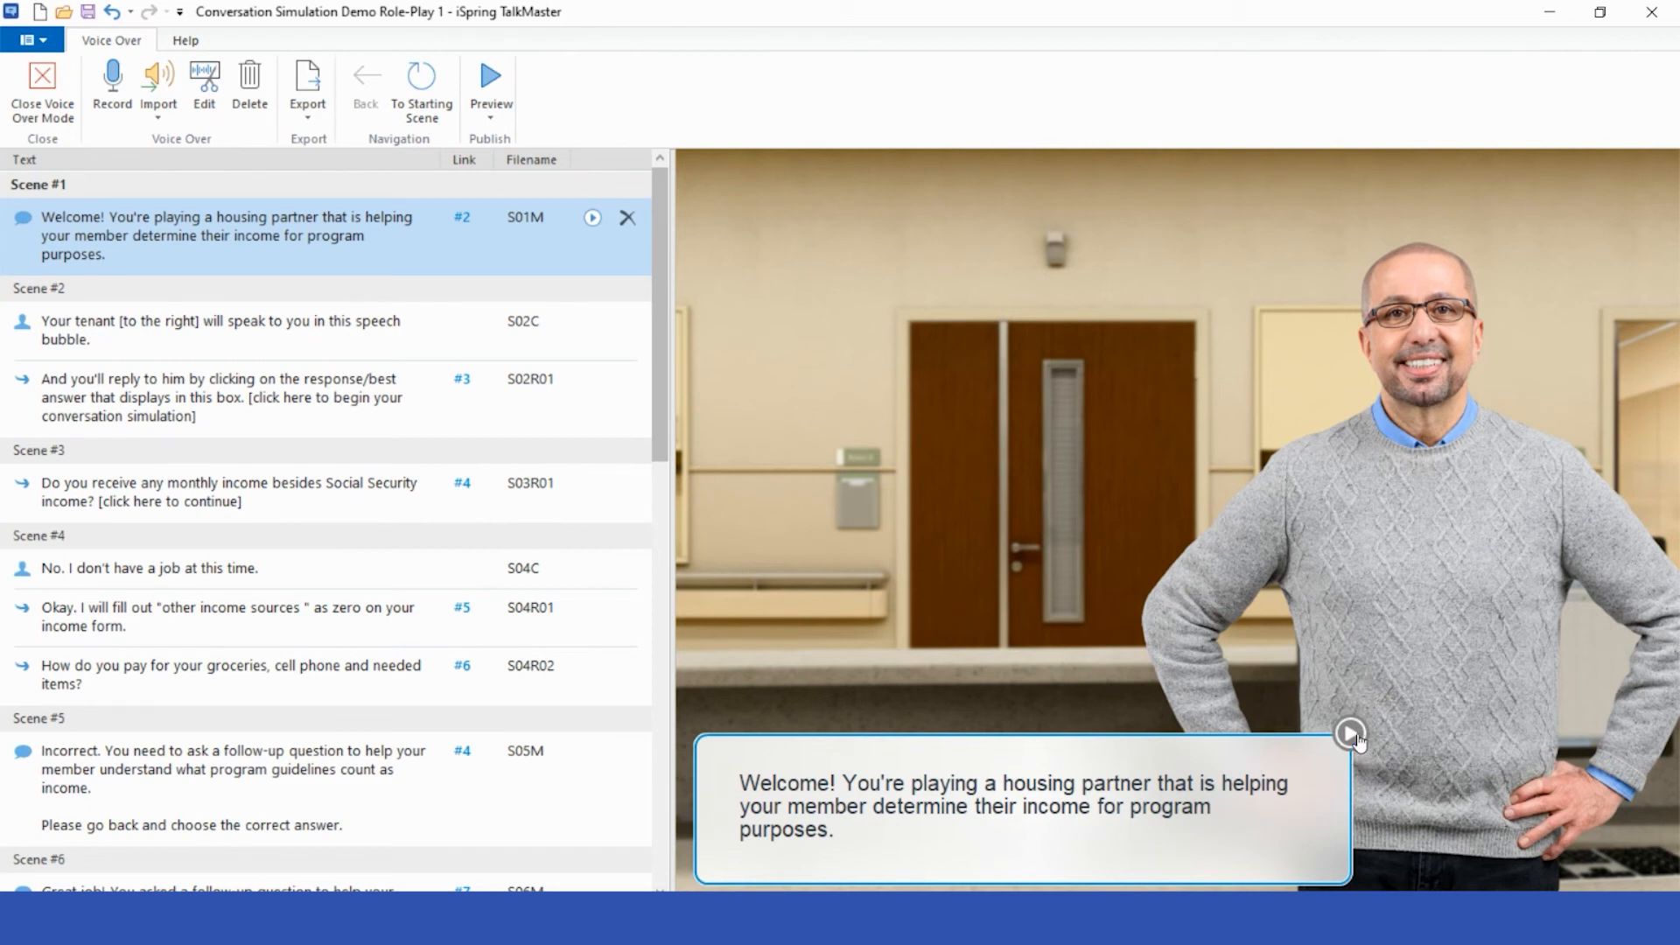
{"action": "left_click", "coordinate": [1353, 735]}
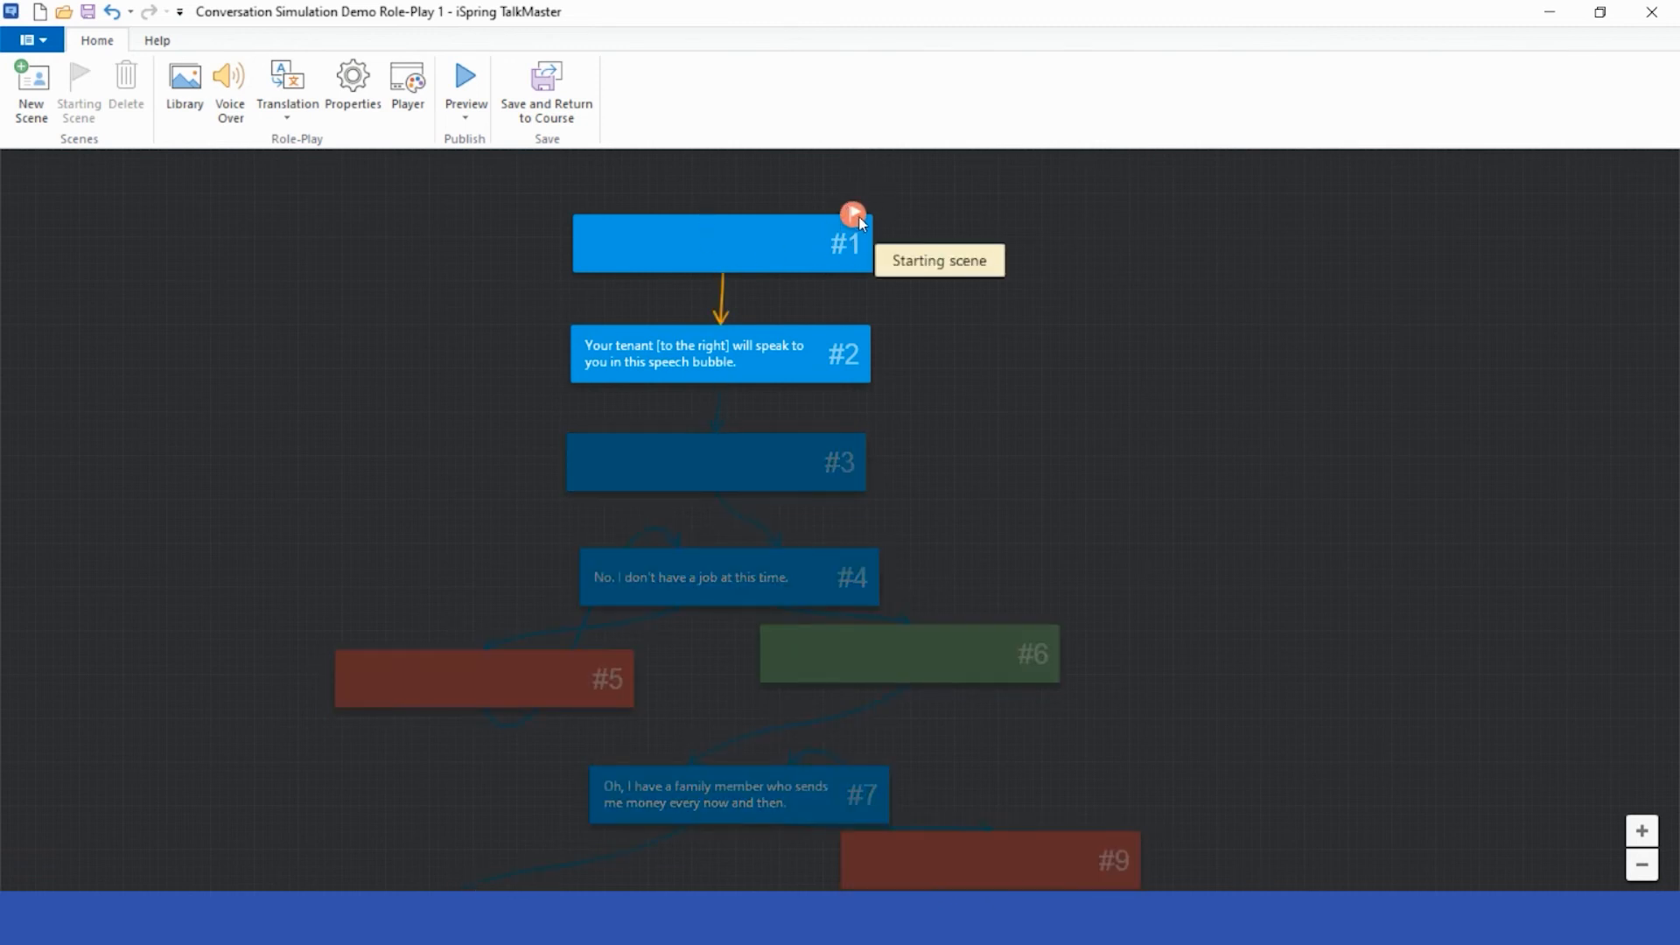
Preview the role-play from scene #1 and advance through the introduction and the monthly income question.
{"action": "left_click", "coordinate": [750, 244]}
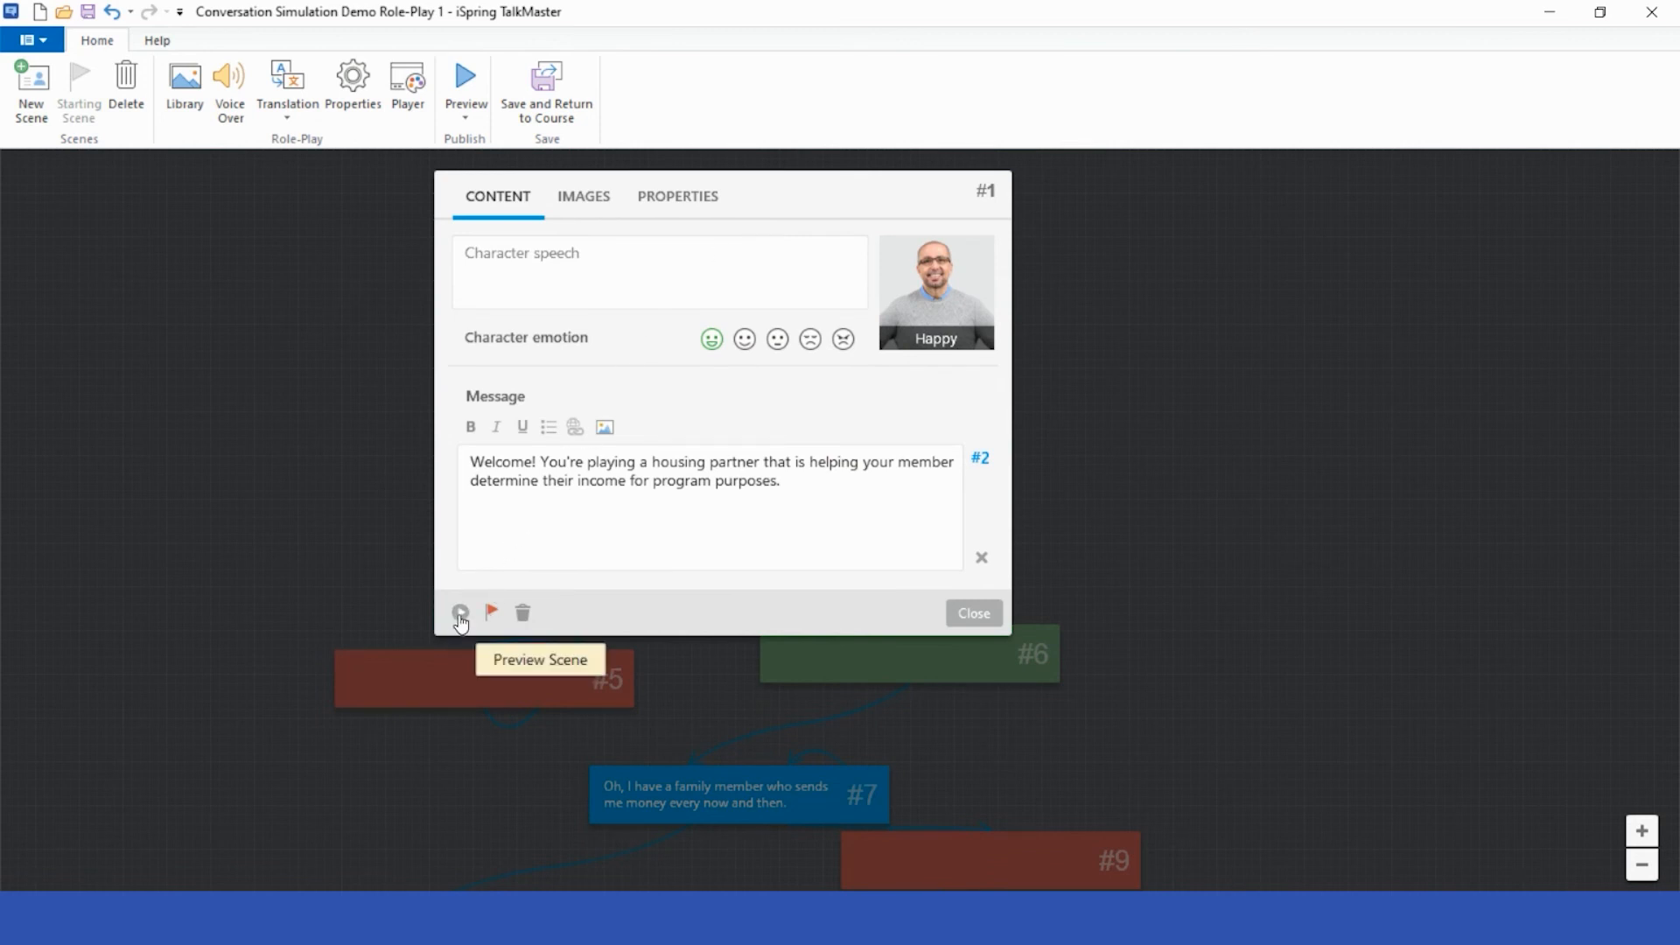
{"action": "left_click", "coordinate": [460, 612]}
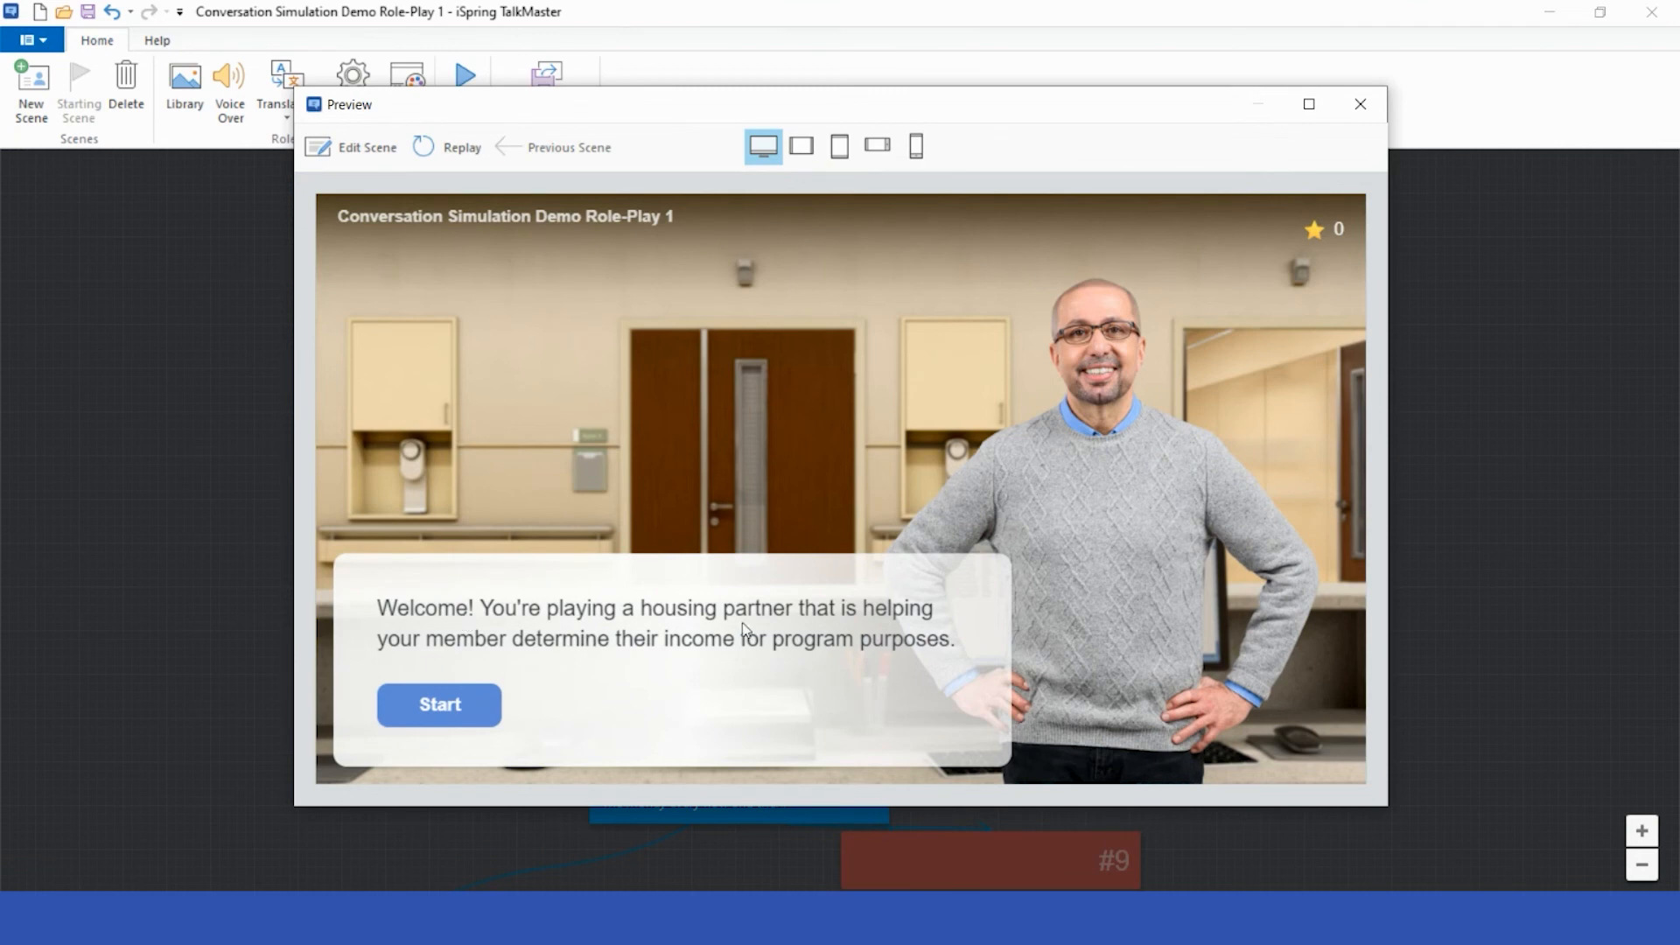
{"action": "left_click", "coordinate": [446, 702]}
{"action": "left_click", "coordinate": [874, 753]}
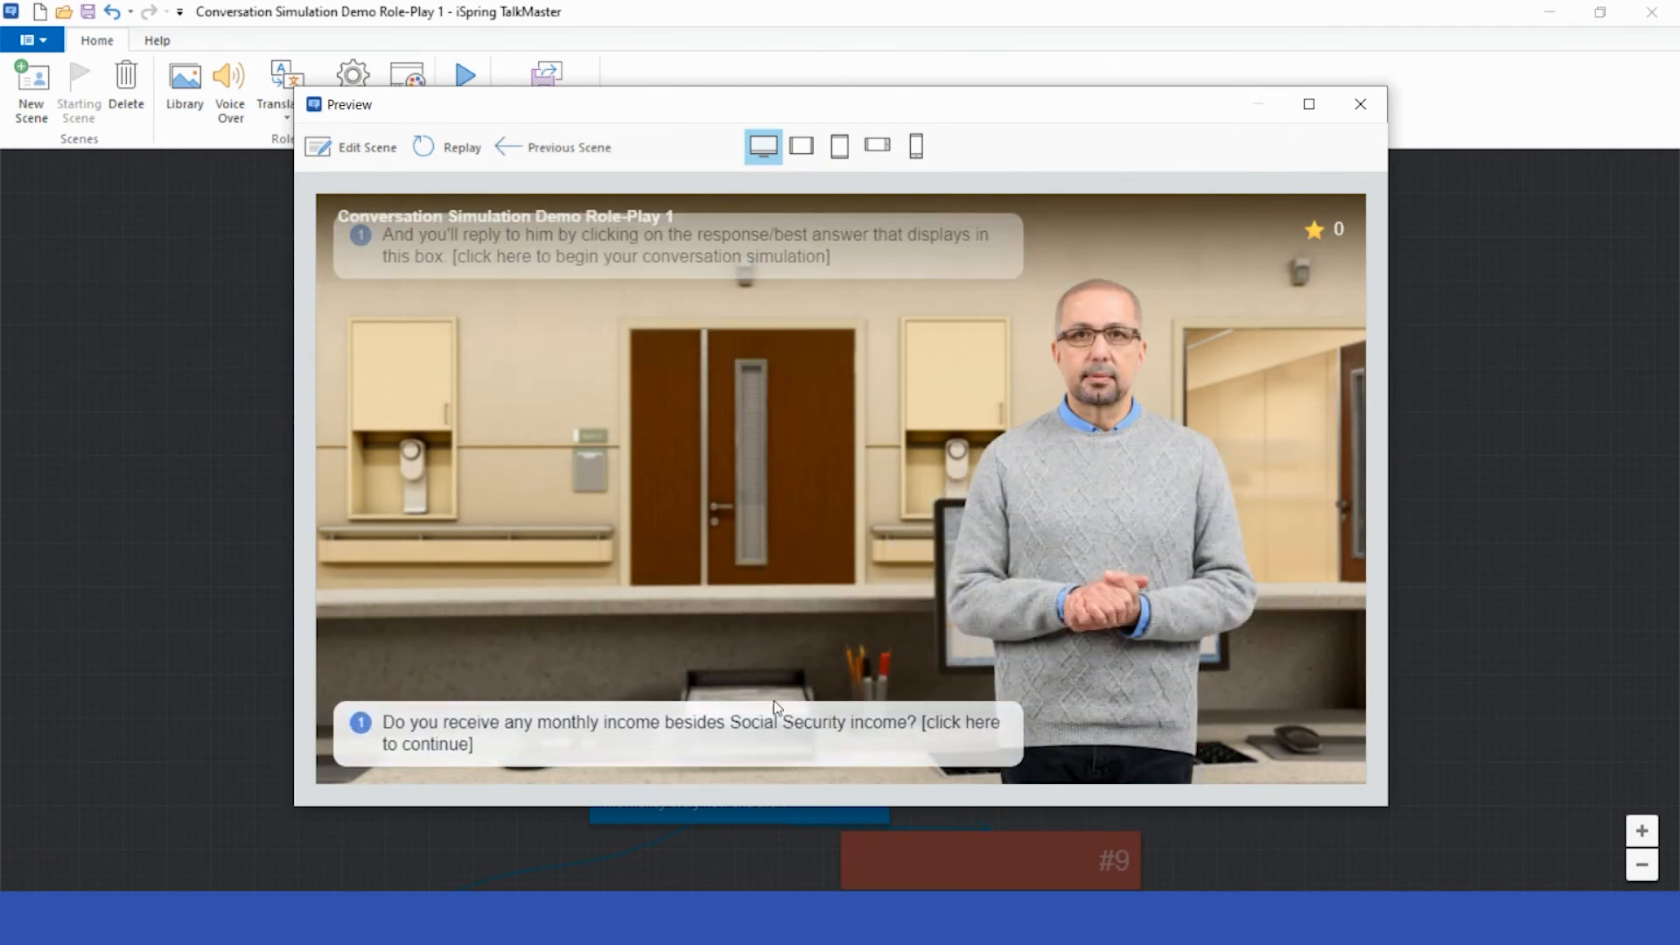
{"action": "left_click", "coordinate": [707, 740]}
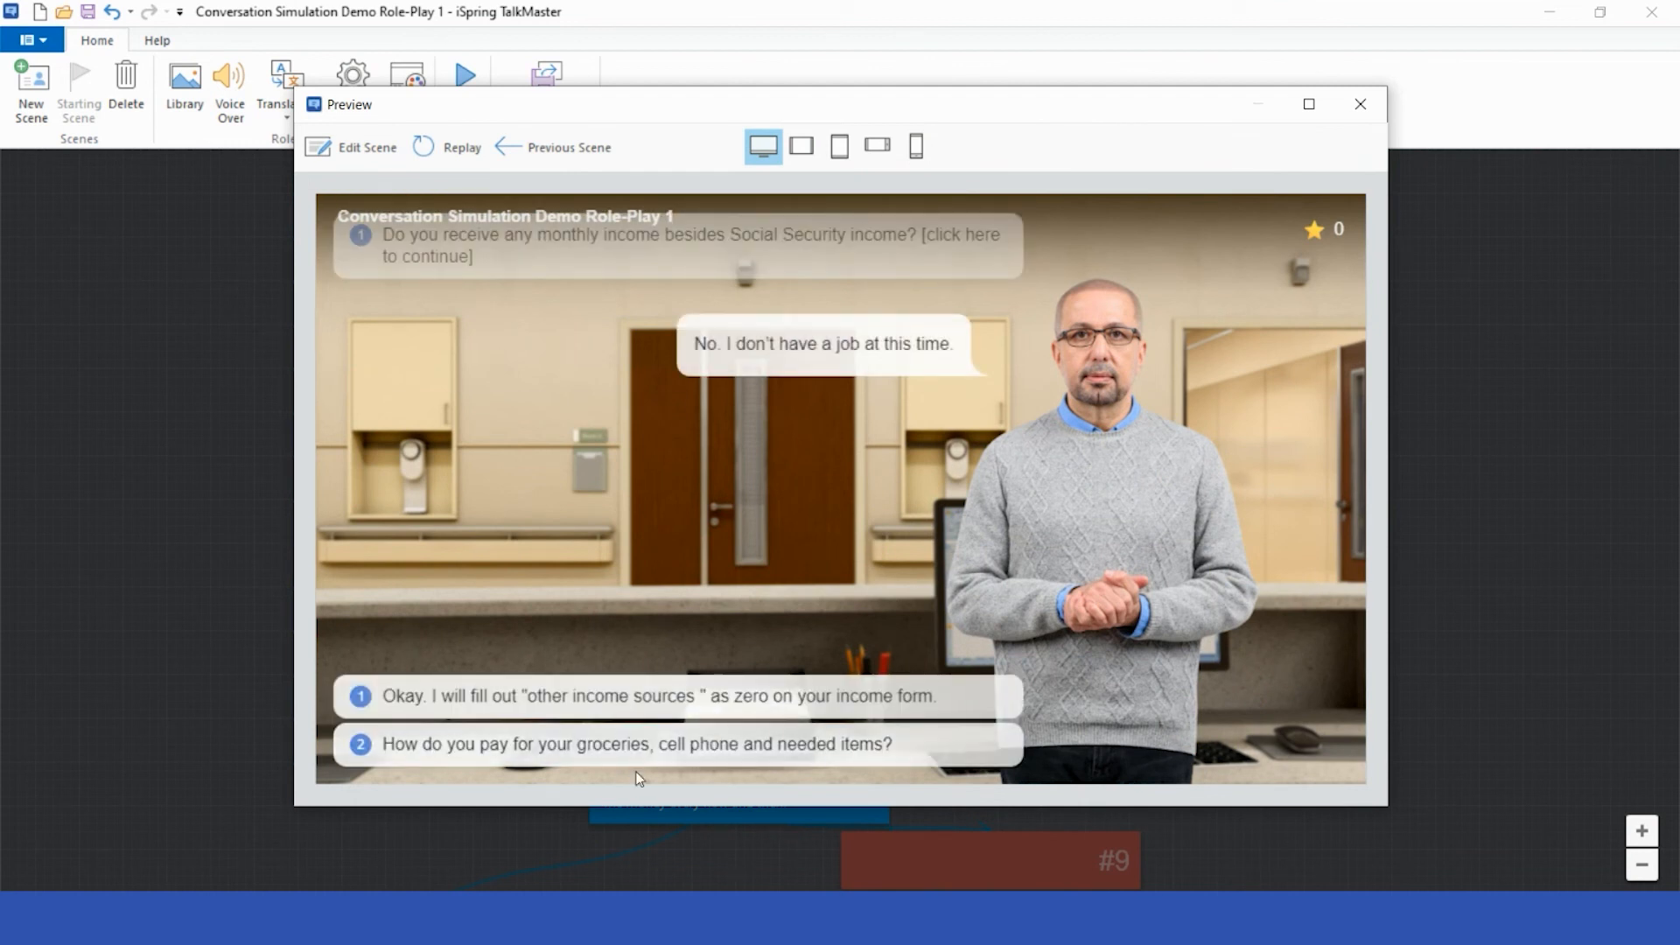
In the preview, choose the groceries and "now and then" follow-up questions, continuing past each feedback message.
{"action": "left_click", "coordinate": [691, 754]}
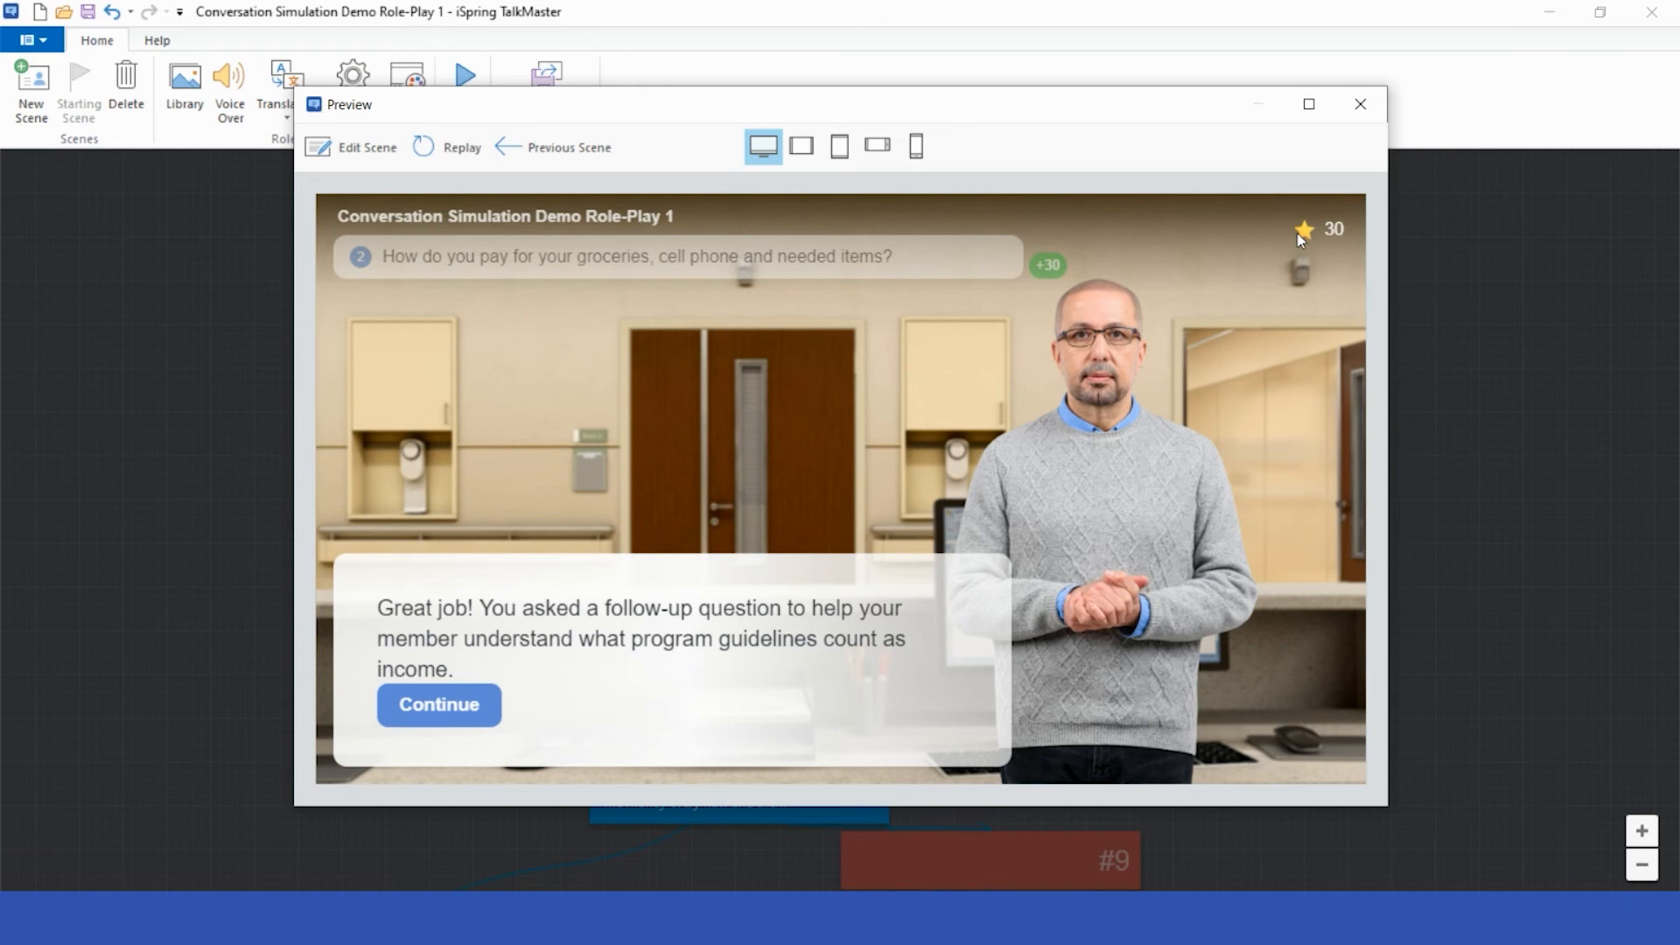
{"action": "left_click", "coordinate": [437, 709]}
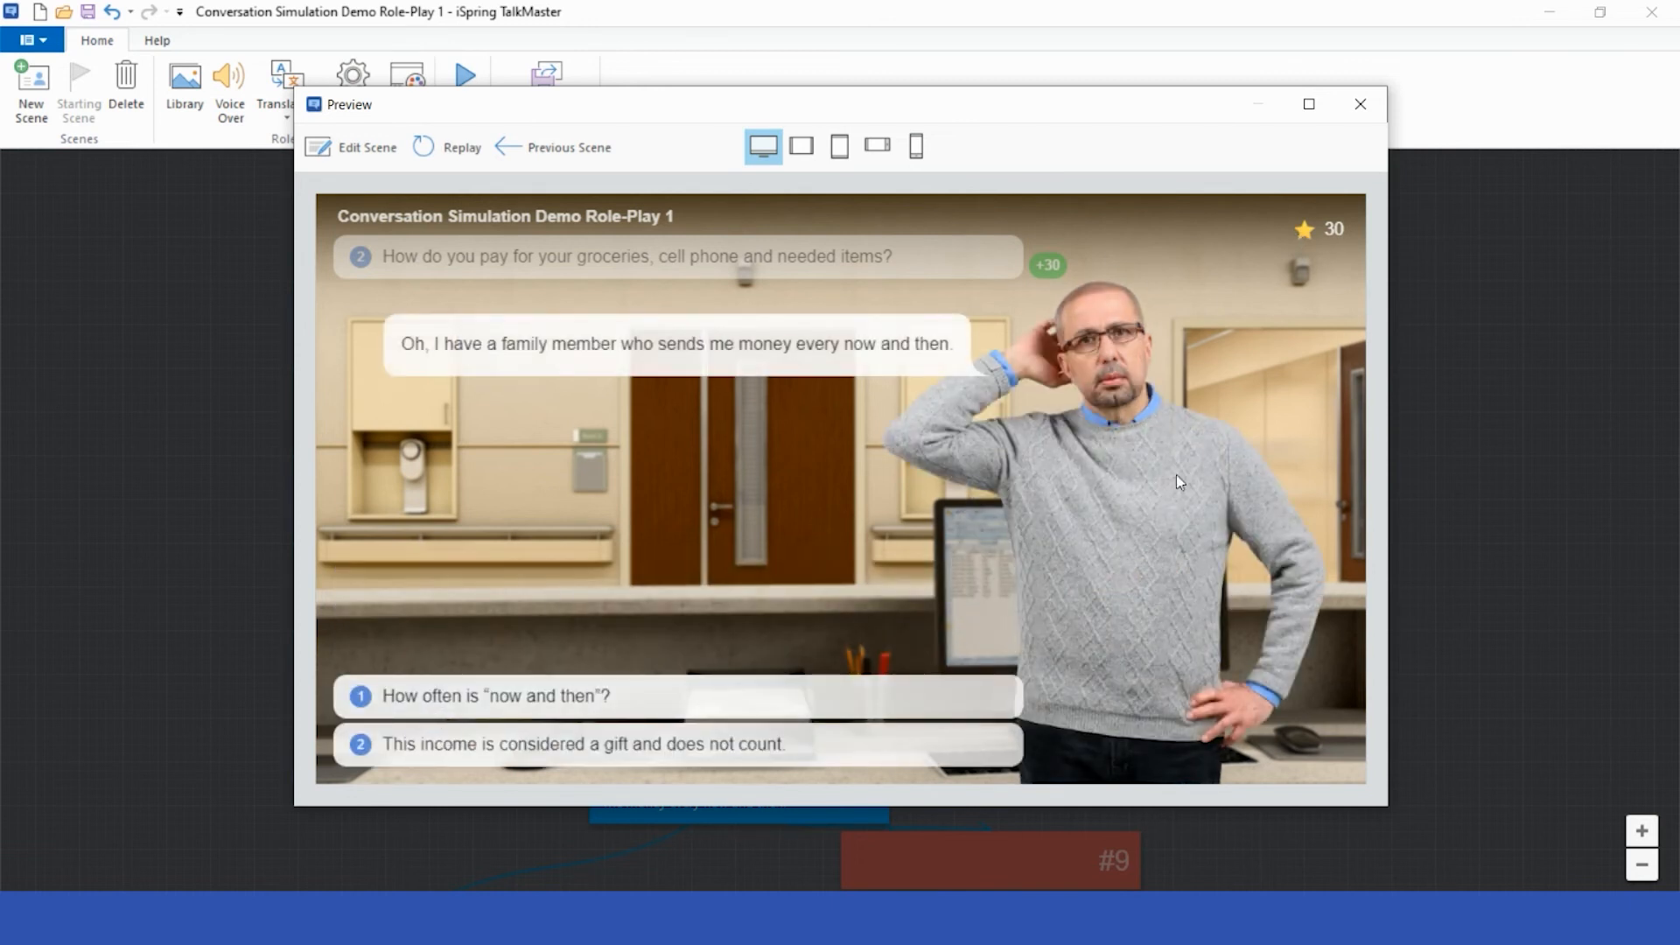
{"action": "left_click", "coordinate": [675, 693]}
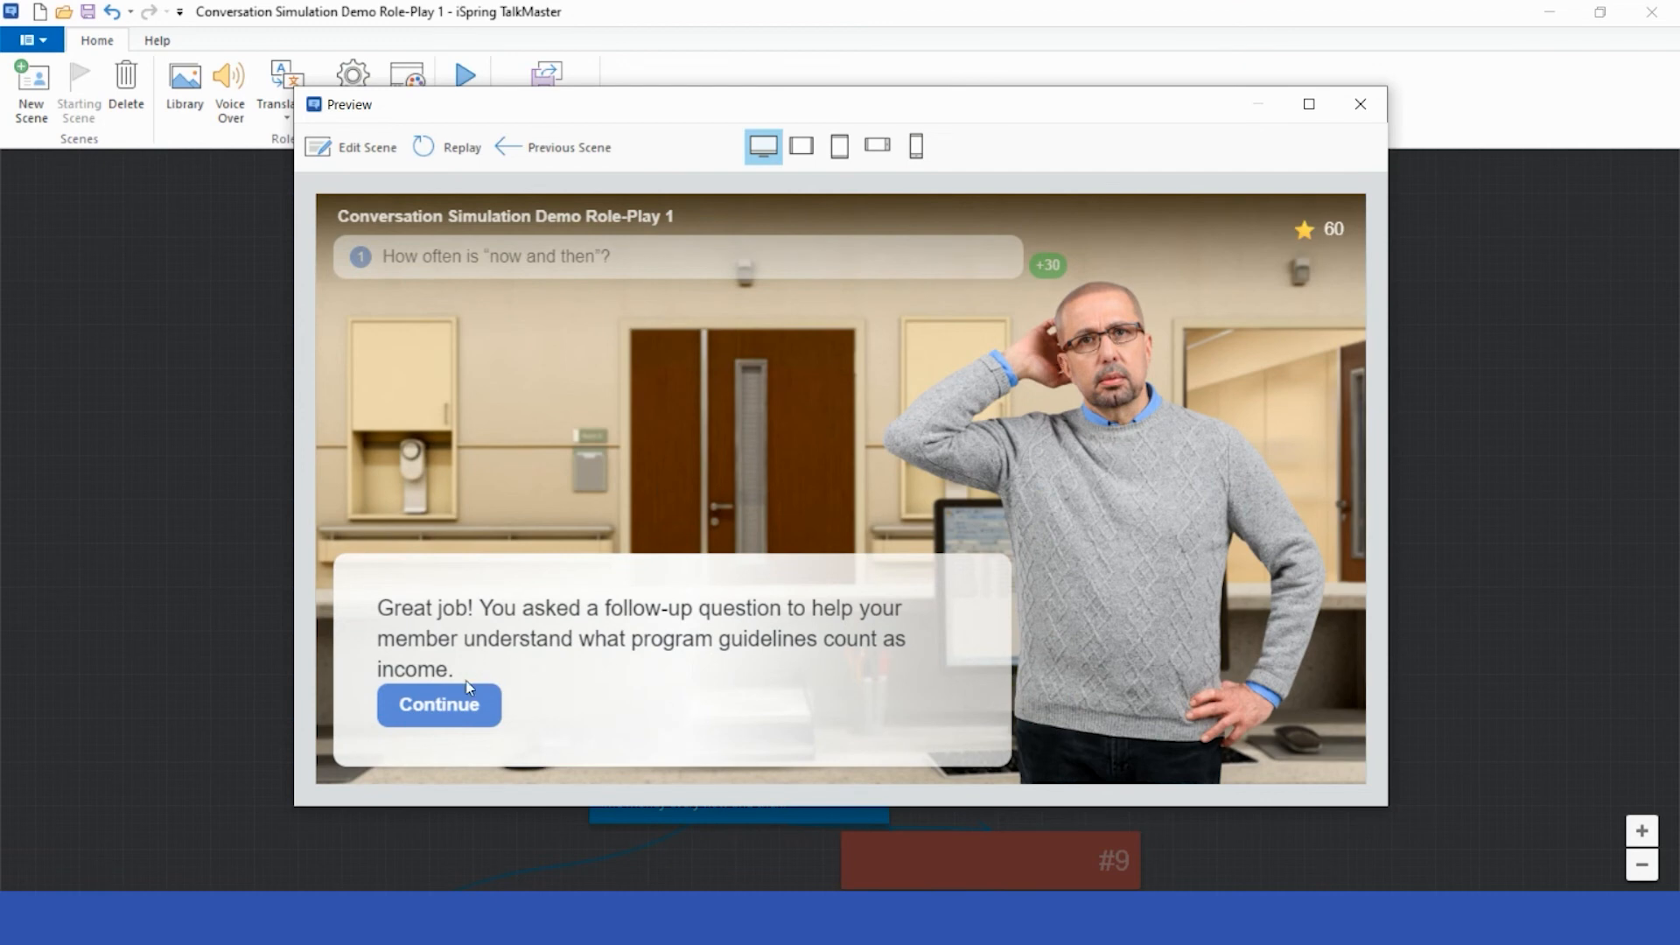
{"action": "left_click", "coordinate": [455, 700]}
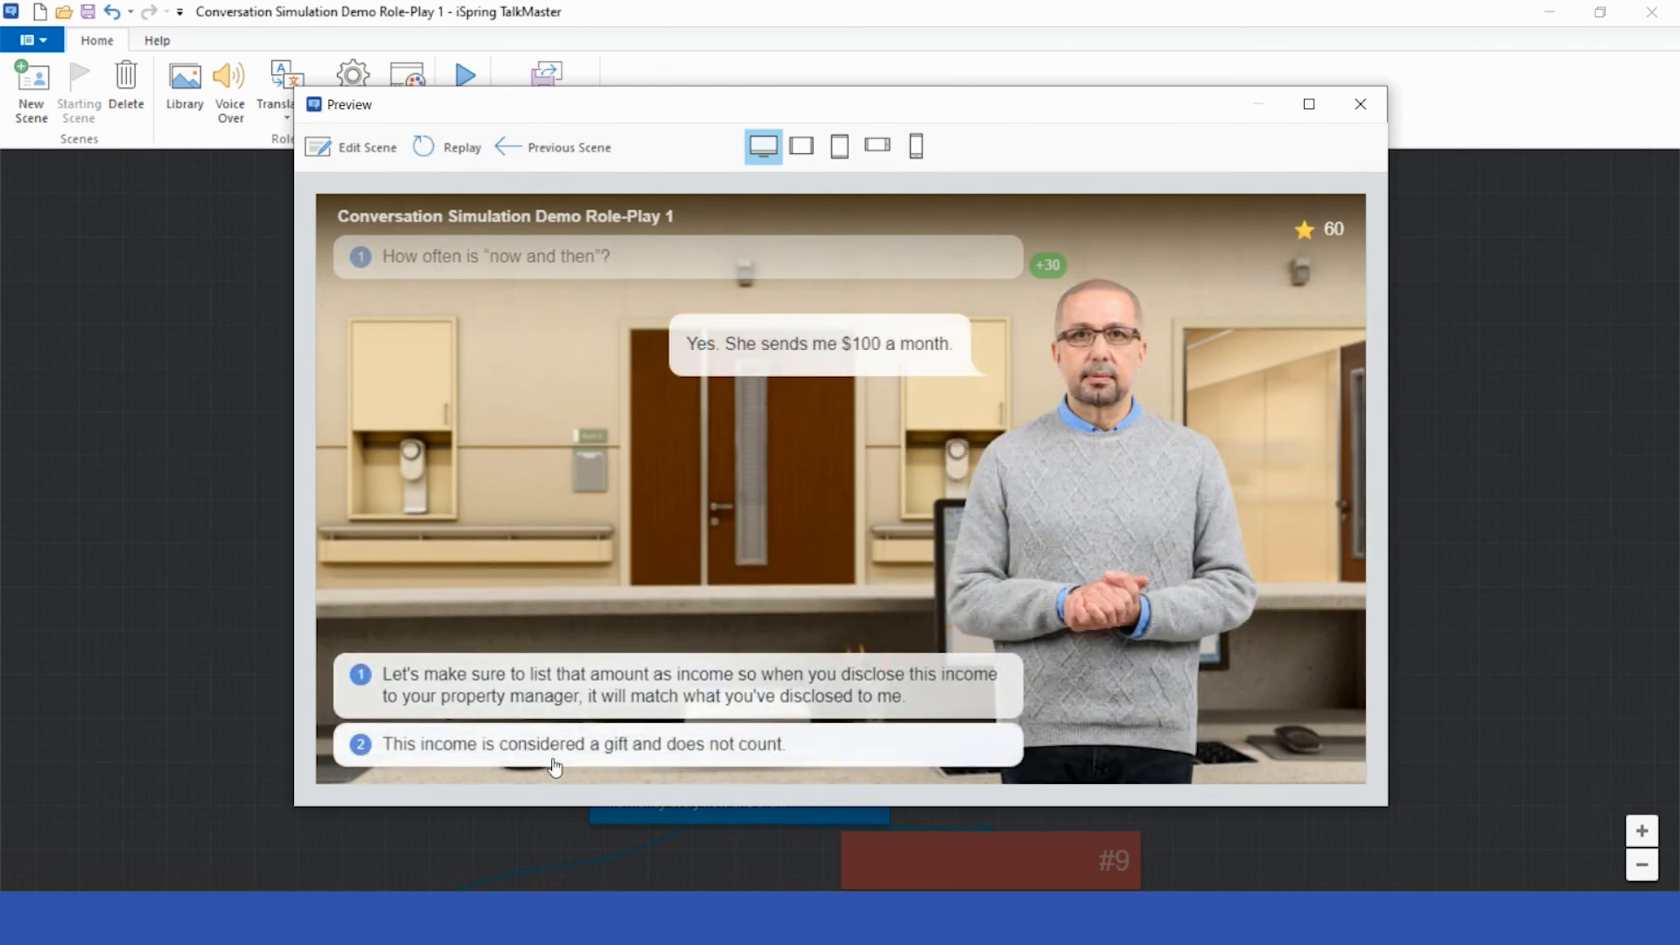
In the preview, test the incorrect gift reply, return to the choices, and finish with the reply listing the amount as income.
{"action": "left_click", "coordinate": [554, 767]}
{"action": "scroll", "coordinate": [960, 430], "scroll_direction": "down", "scroll_amount": 2}
{"action": "left_click", "coordinate": [480, 724]}
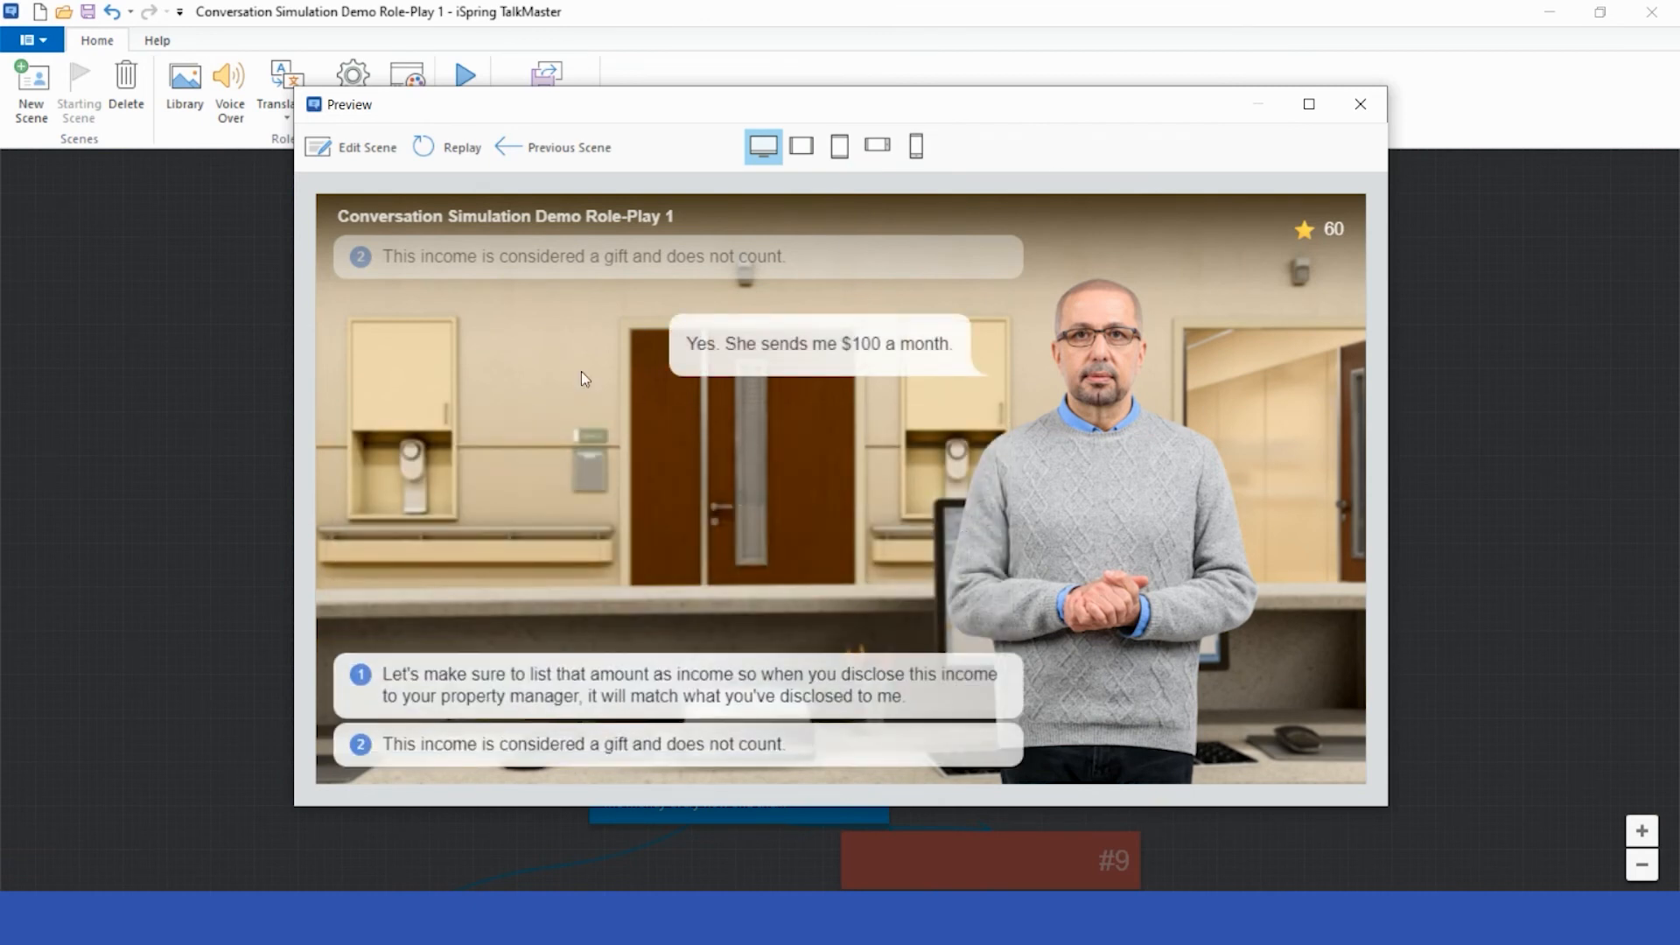
{"action": "left_click", "coordinate": [744, 687]}
{"action": "left_click", "coordinate": [448, 701]}
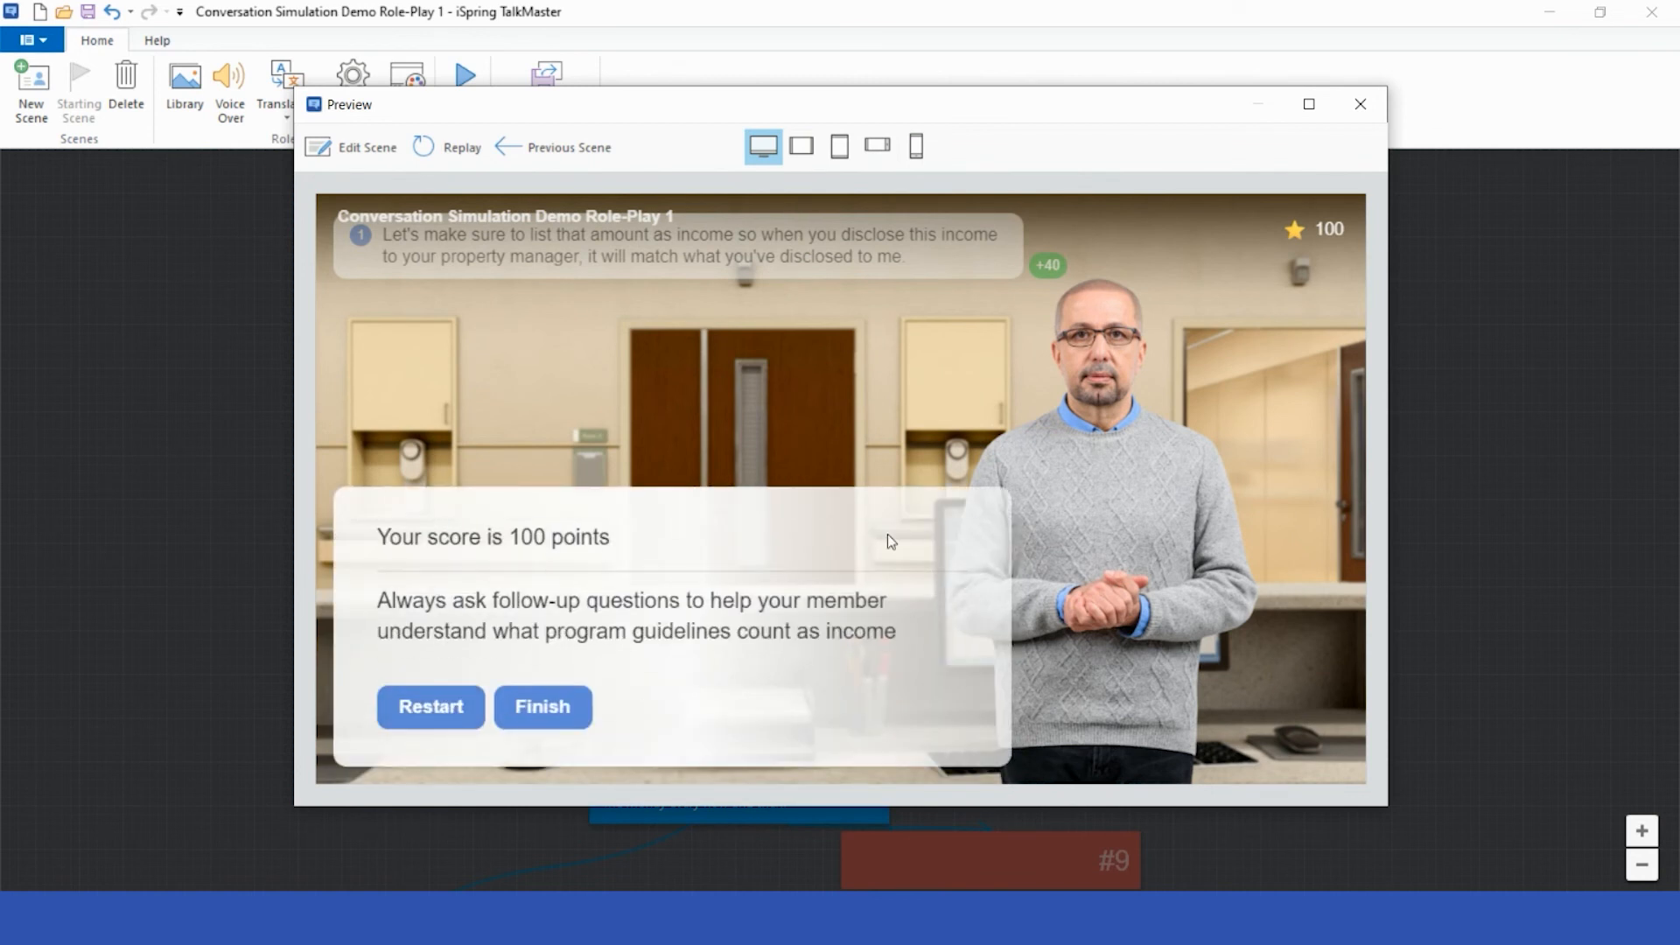
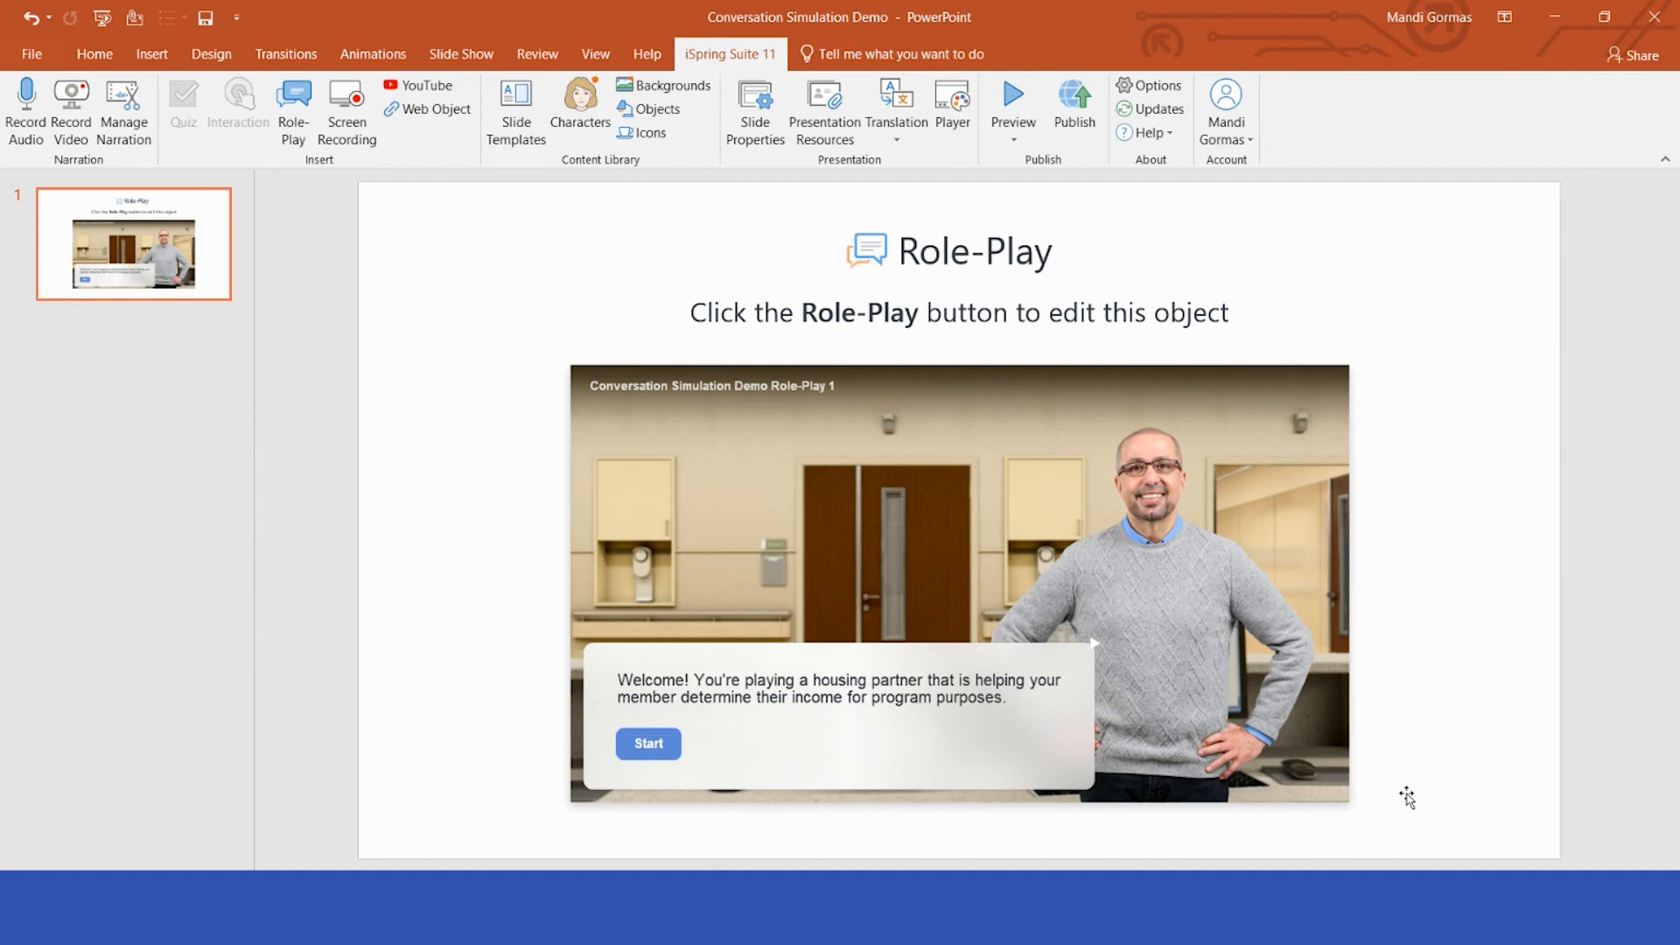
In PowerPoint, open the presentation's publishing settings and review the My Computer, iSpring Space, iSpring Learn, LMS and YouTube destinations.
{"action": "left_click", "coordinate": [1093, 136]}
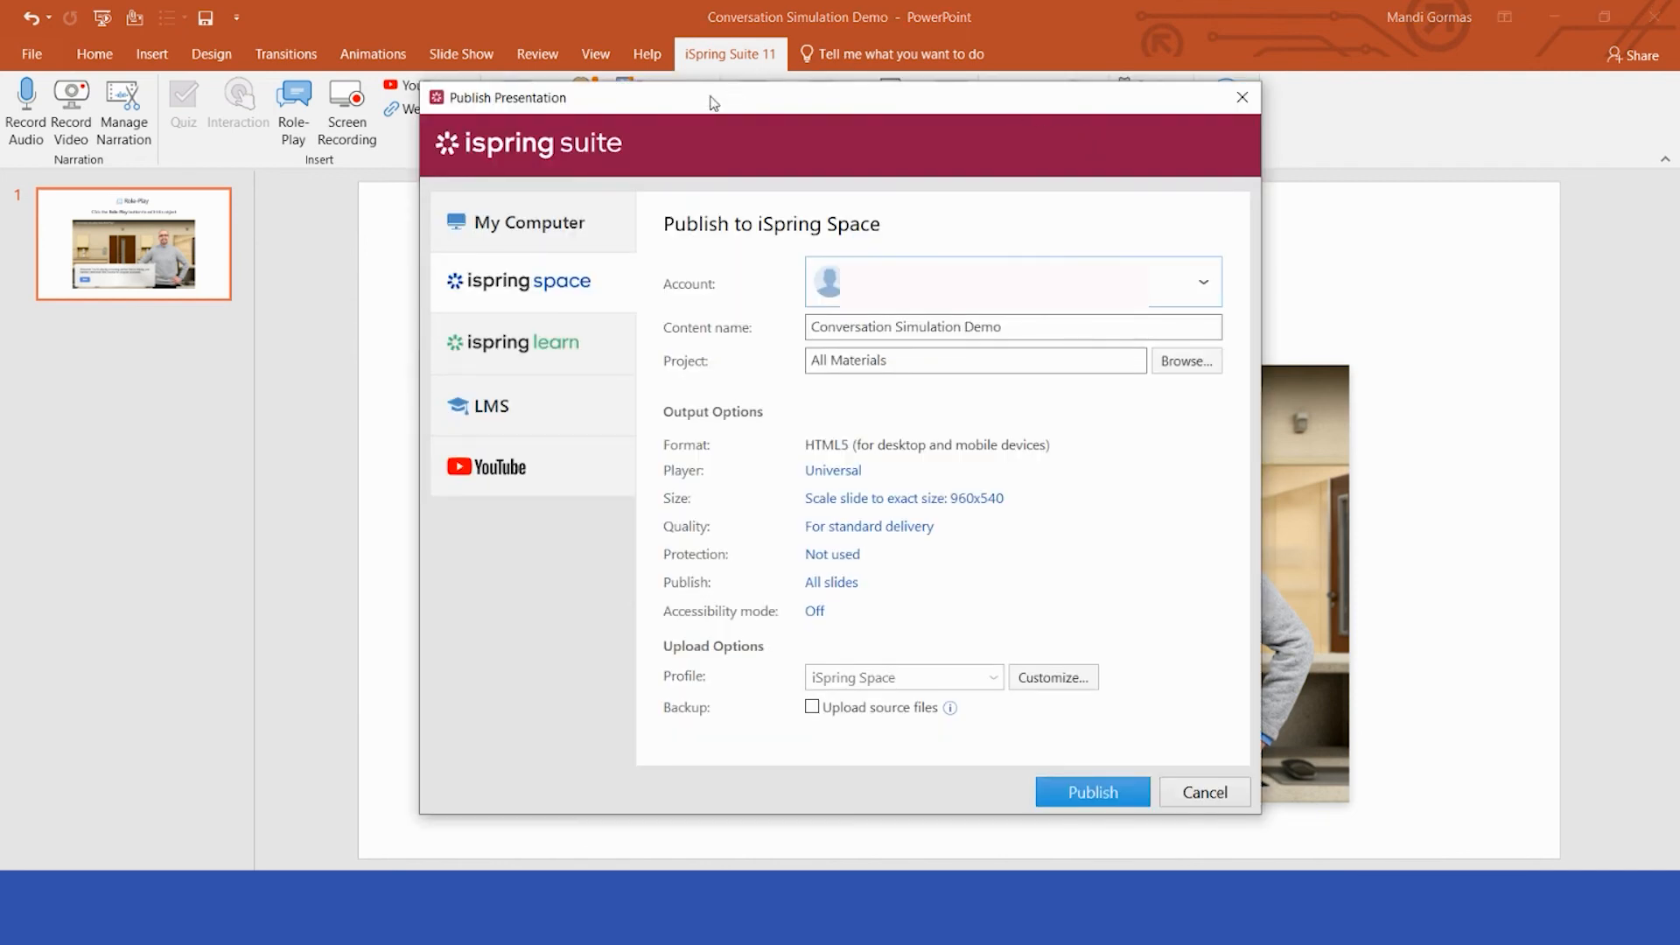
{"action": "left_click", "coordinate": [578, 235]}
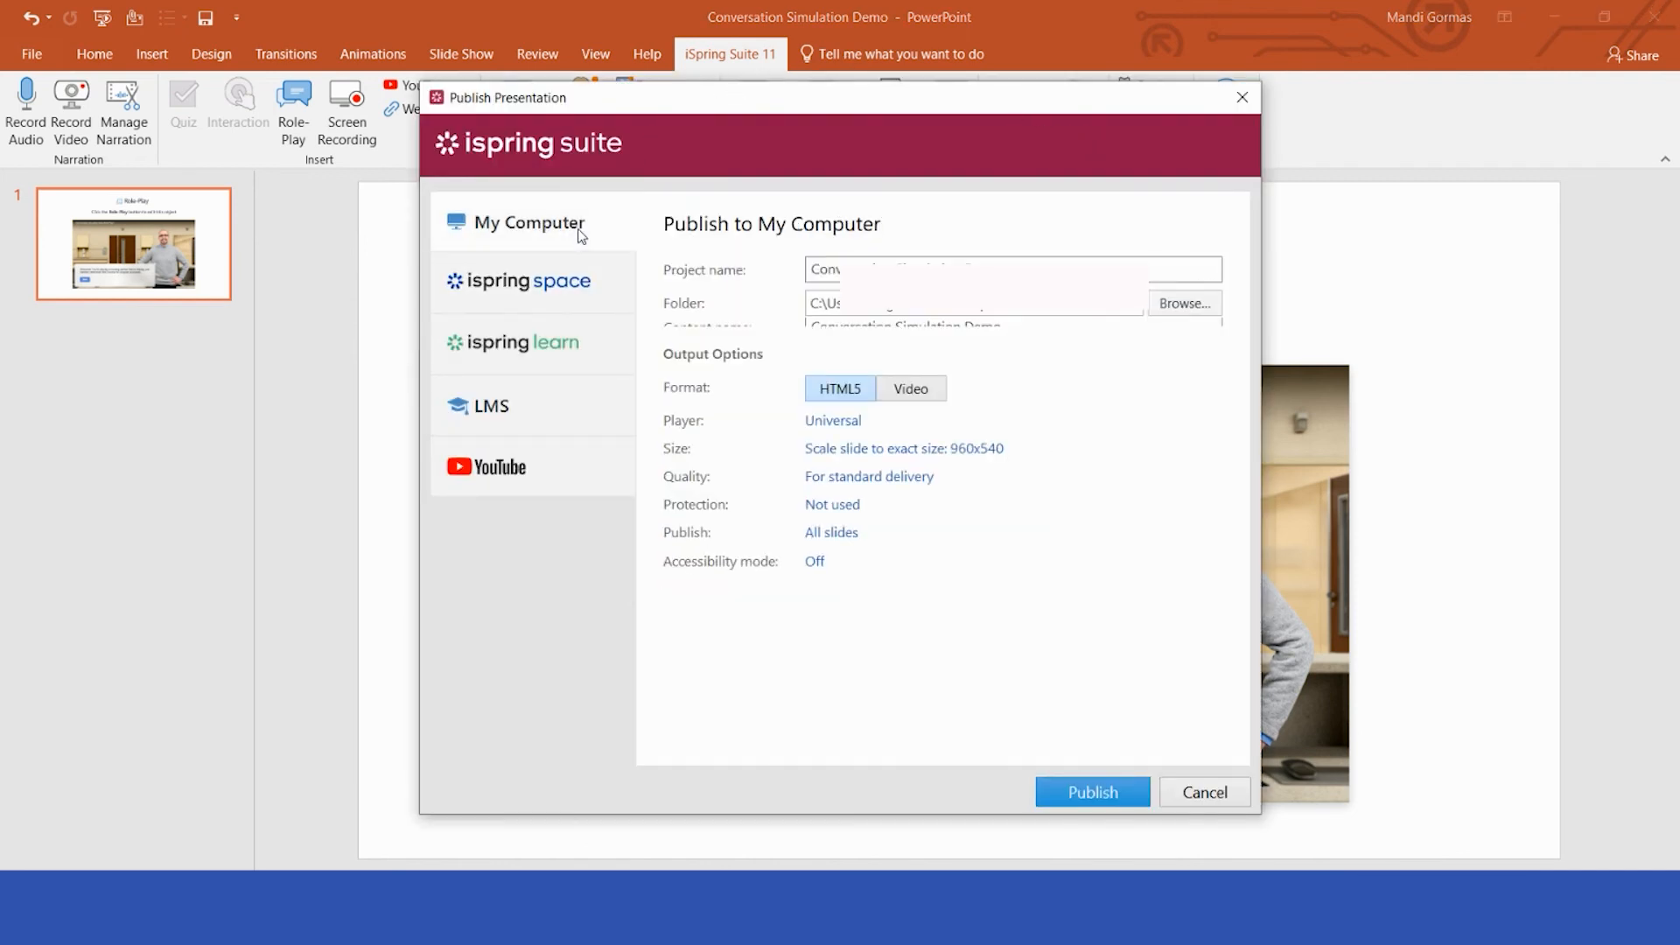
{"action": "left_click", "coordinate": [590, 285]}
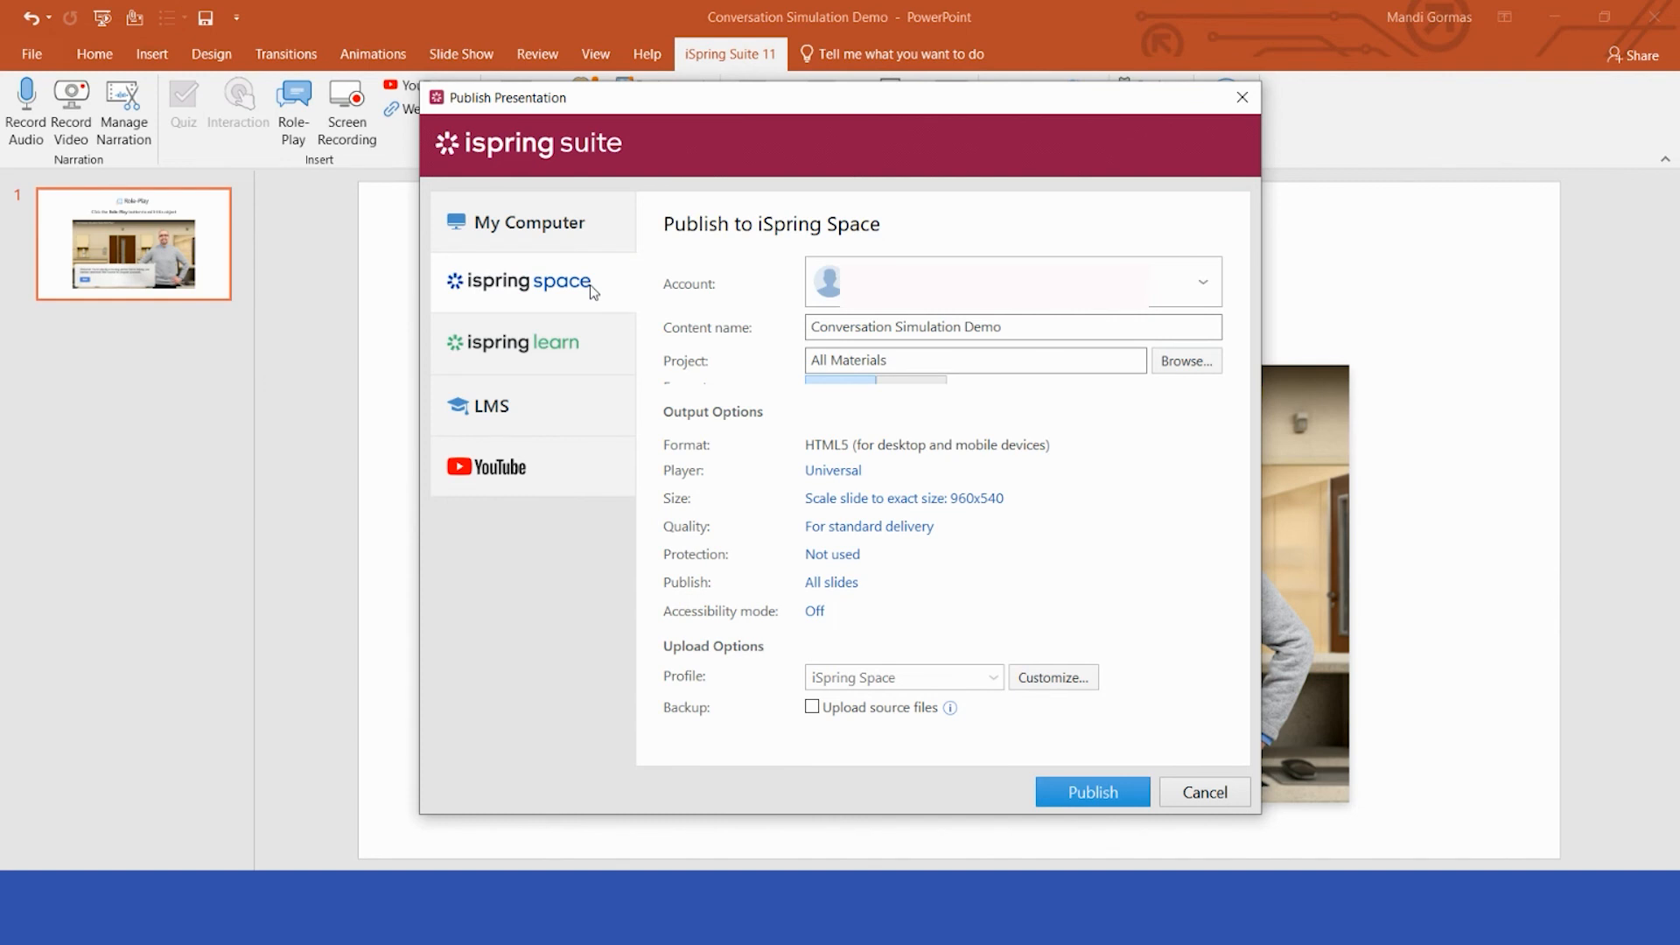
{"action": "left_click", "coordinate": [578, 350]}
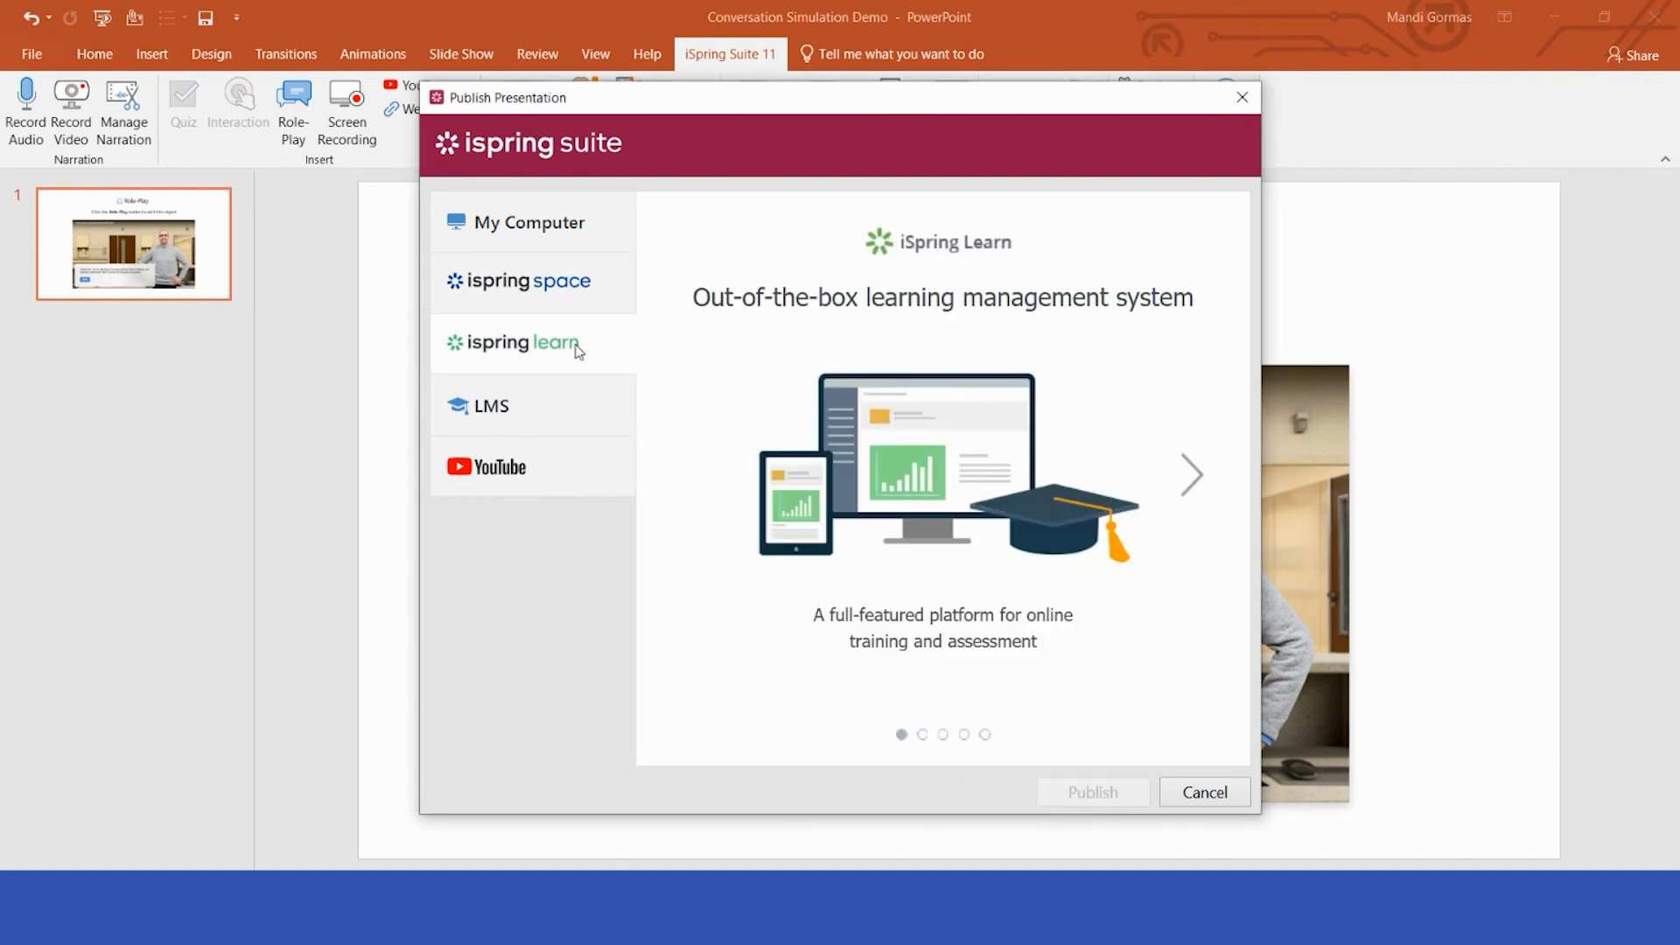
{"action": "left_click", "coordinate": [545, 408]}
{"action": "left_click", "coordinate": [541, 486]}
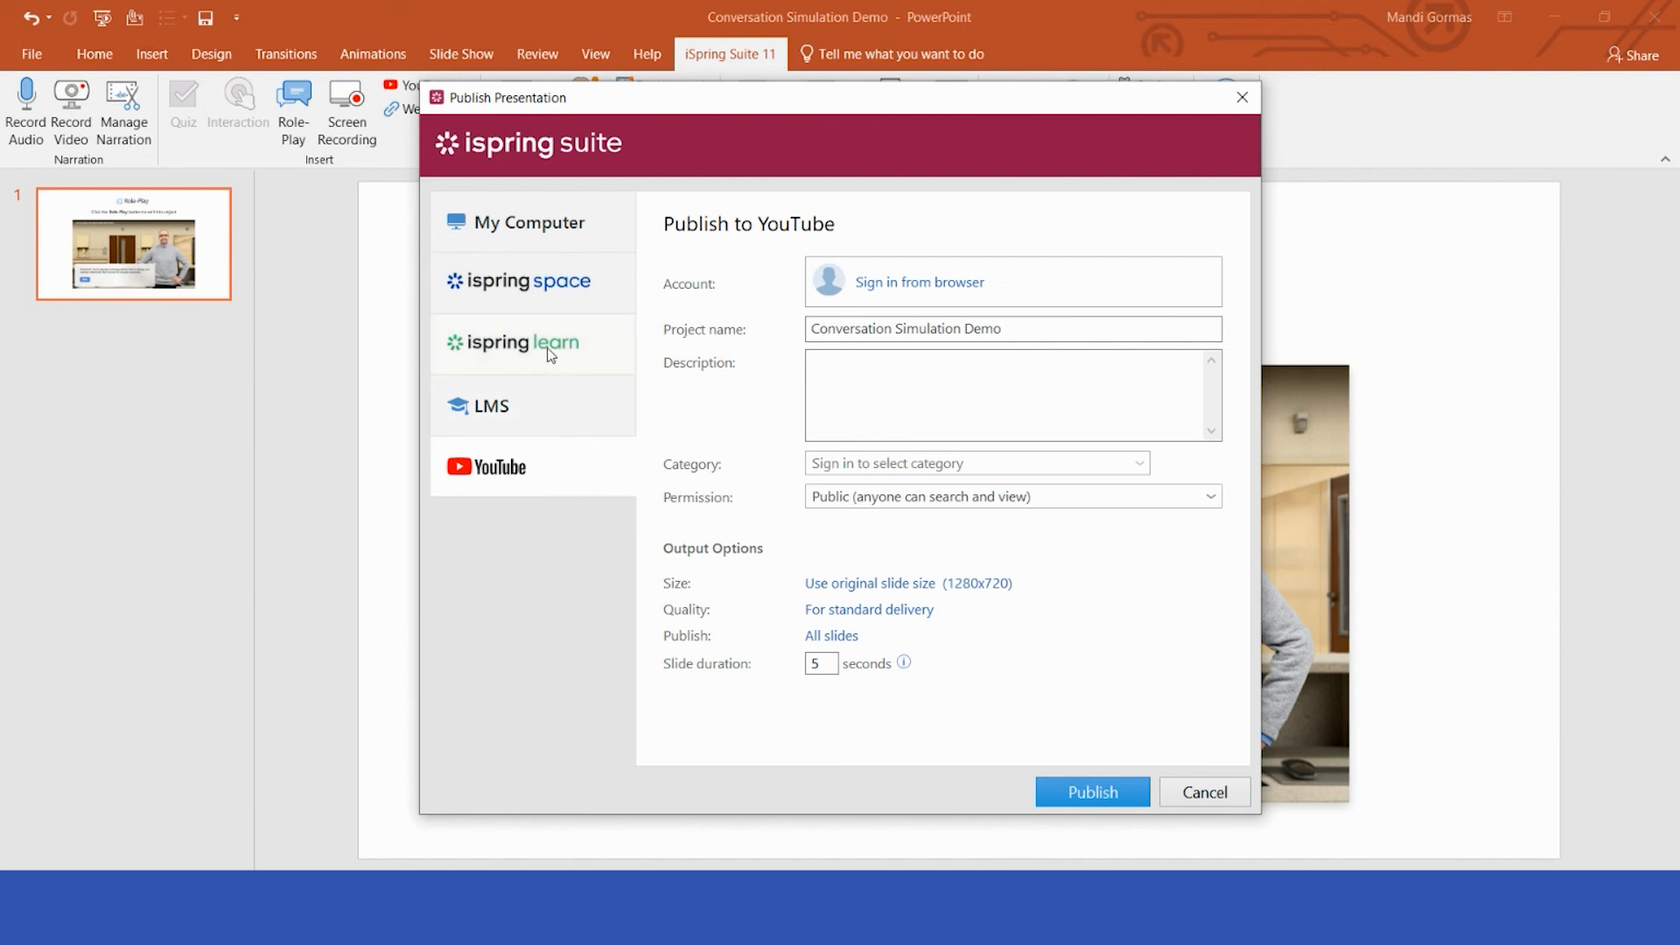
Set iSpring Space as the publishing destination and save custom compression of 100% for images, video and audio.
{"action": "left_click", "coordinate": [540, 290]}
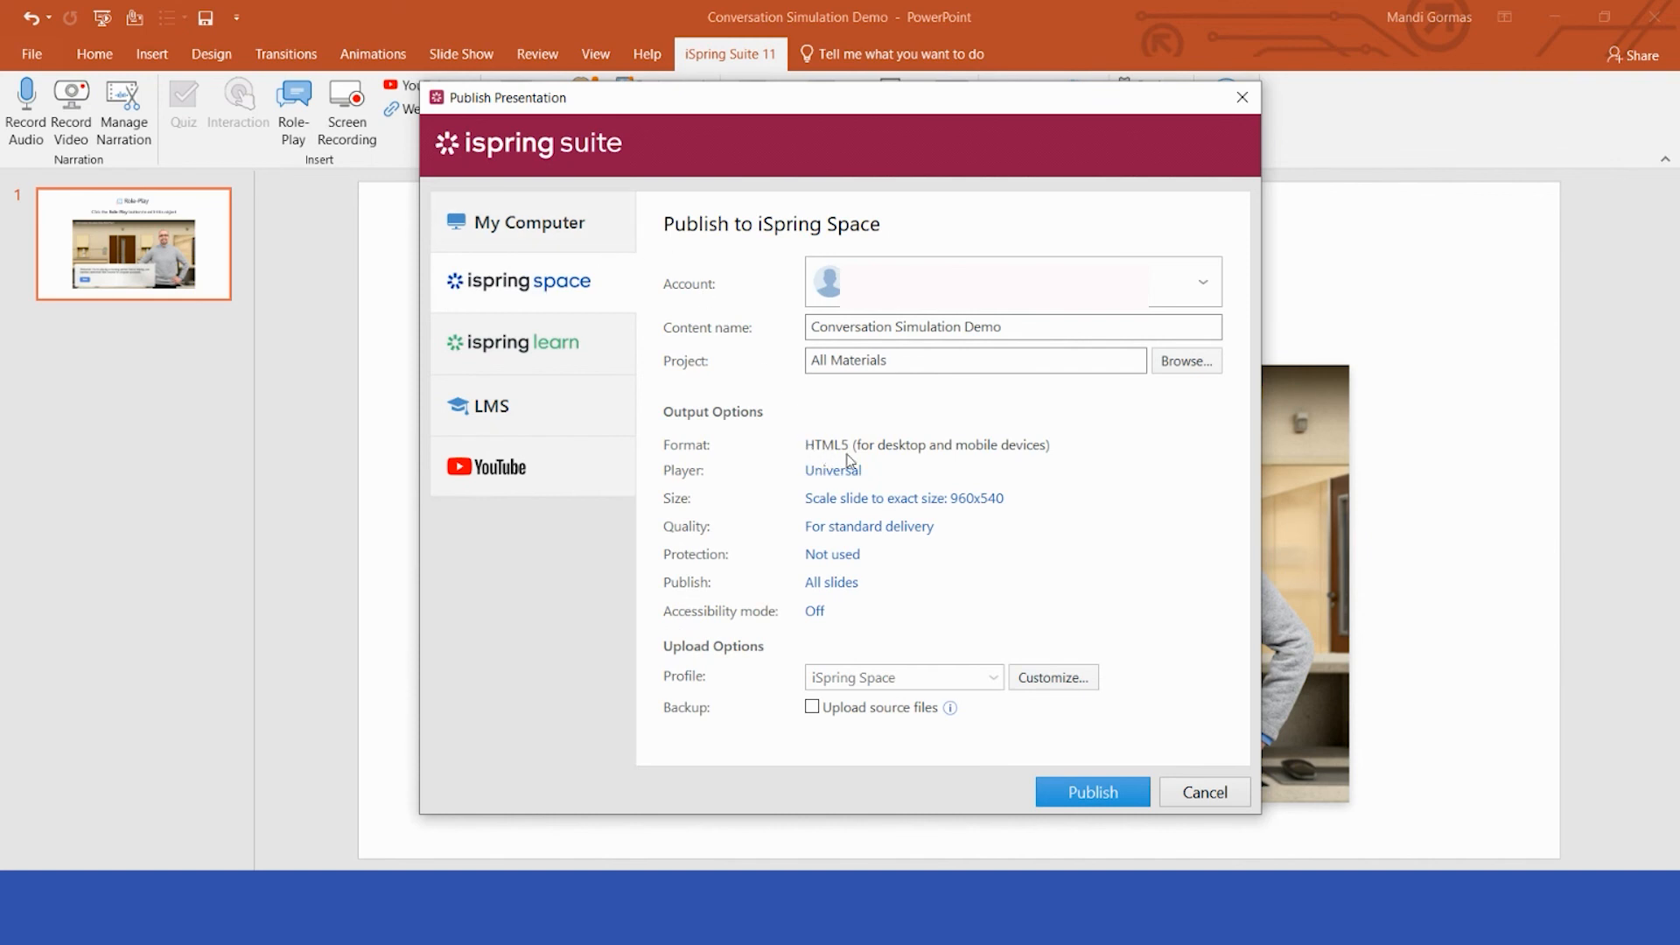
{"action": "left_click", "coordinate": [876, 529]}
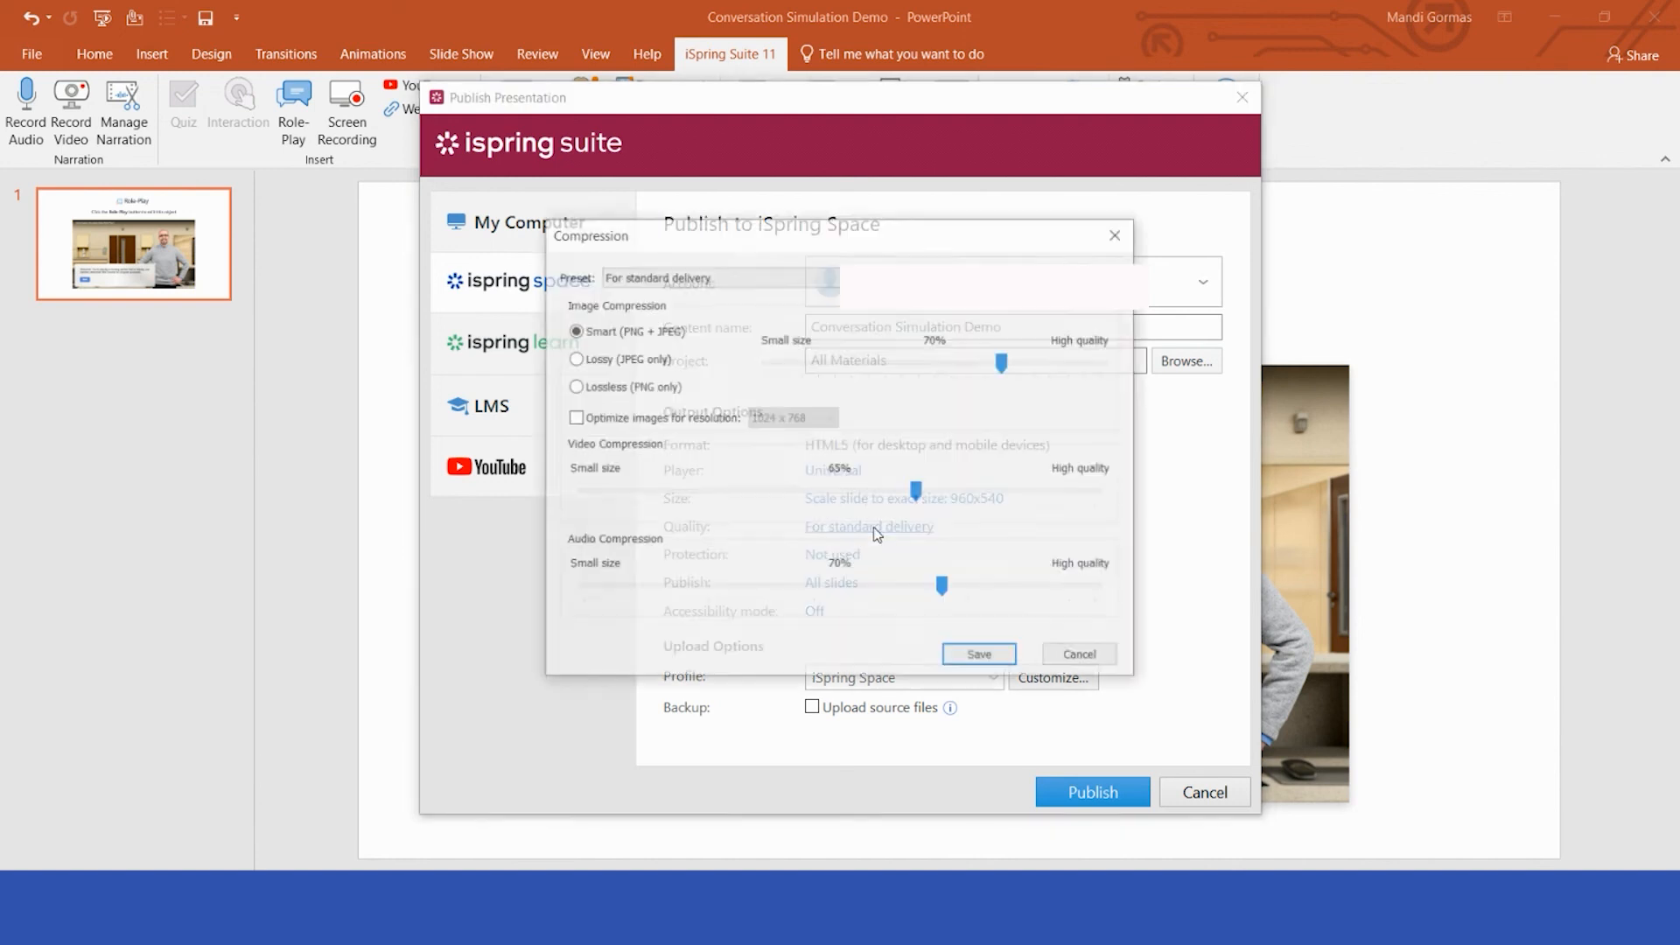
{"action": "left_click_drag", "start_coordinate": [1003, 361], "coordinate": [1164, 352]}
{"action": "left_click_drag", "start_coordinate": [919, 493], "coordinate": [1099, 493]}
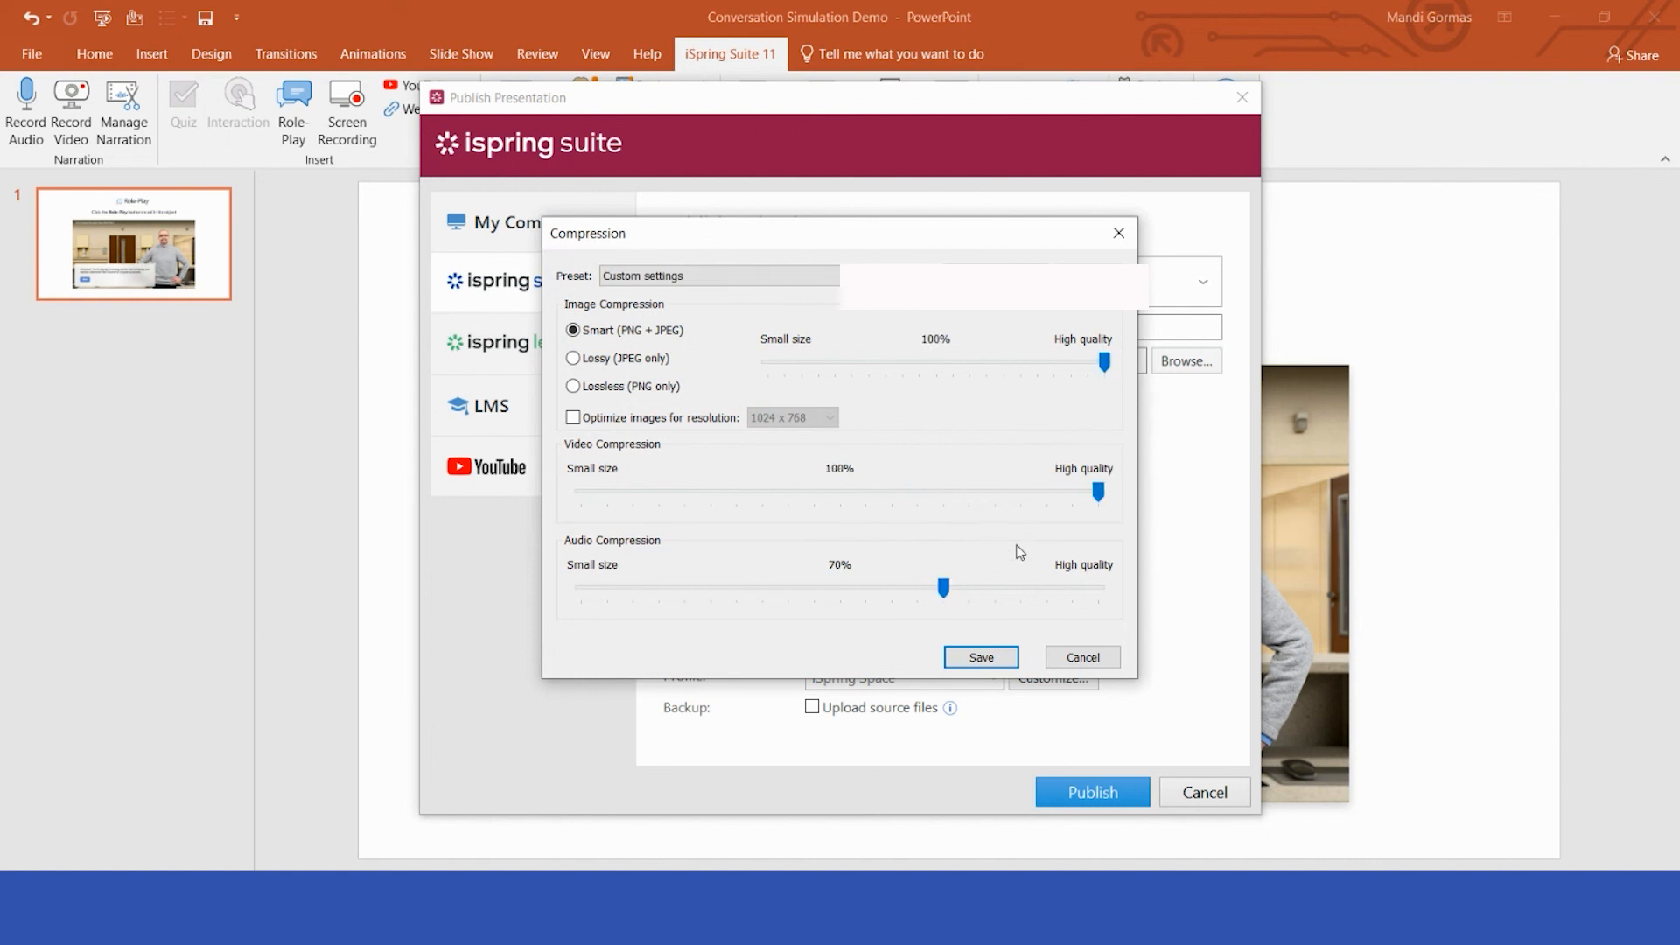
{"action": "left_click_drag", "start_coordinate": [943, 588], "coordinate": [1099, 588]}
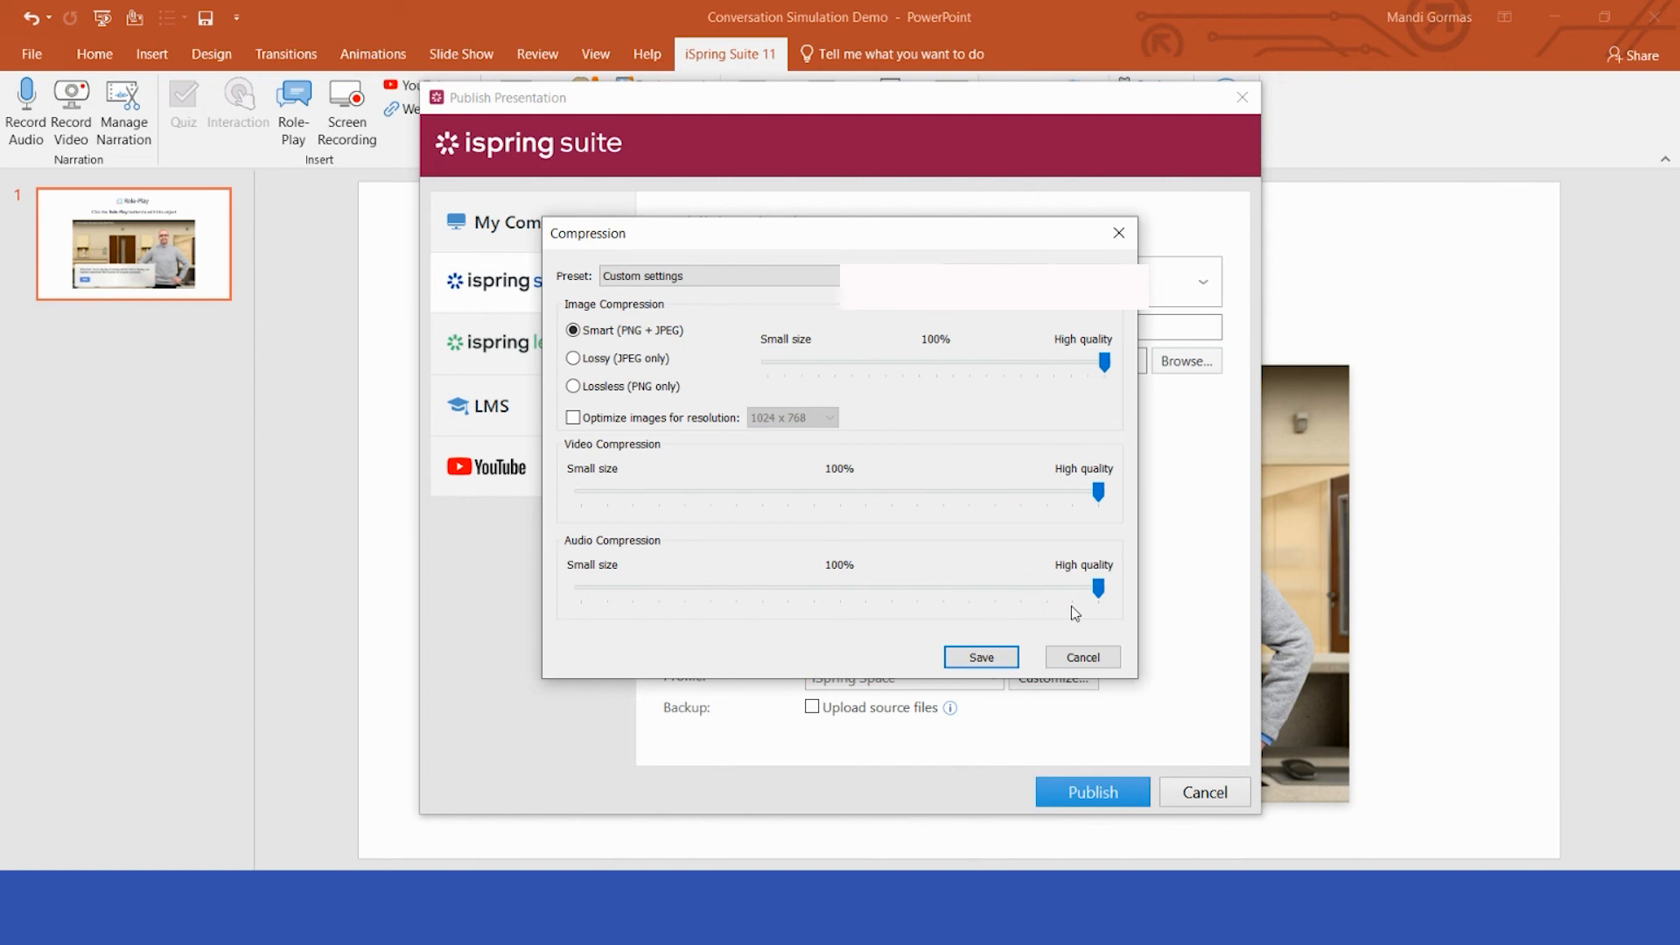
{"action": "left_click", "coordinate": [1001, 660]}
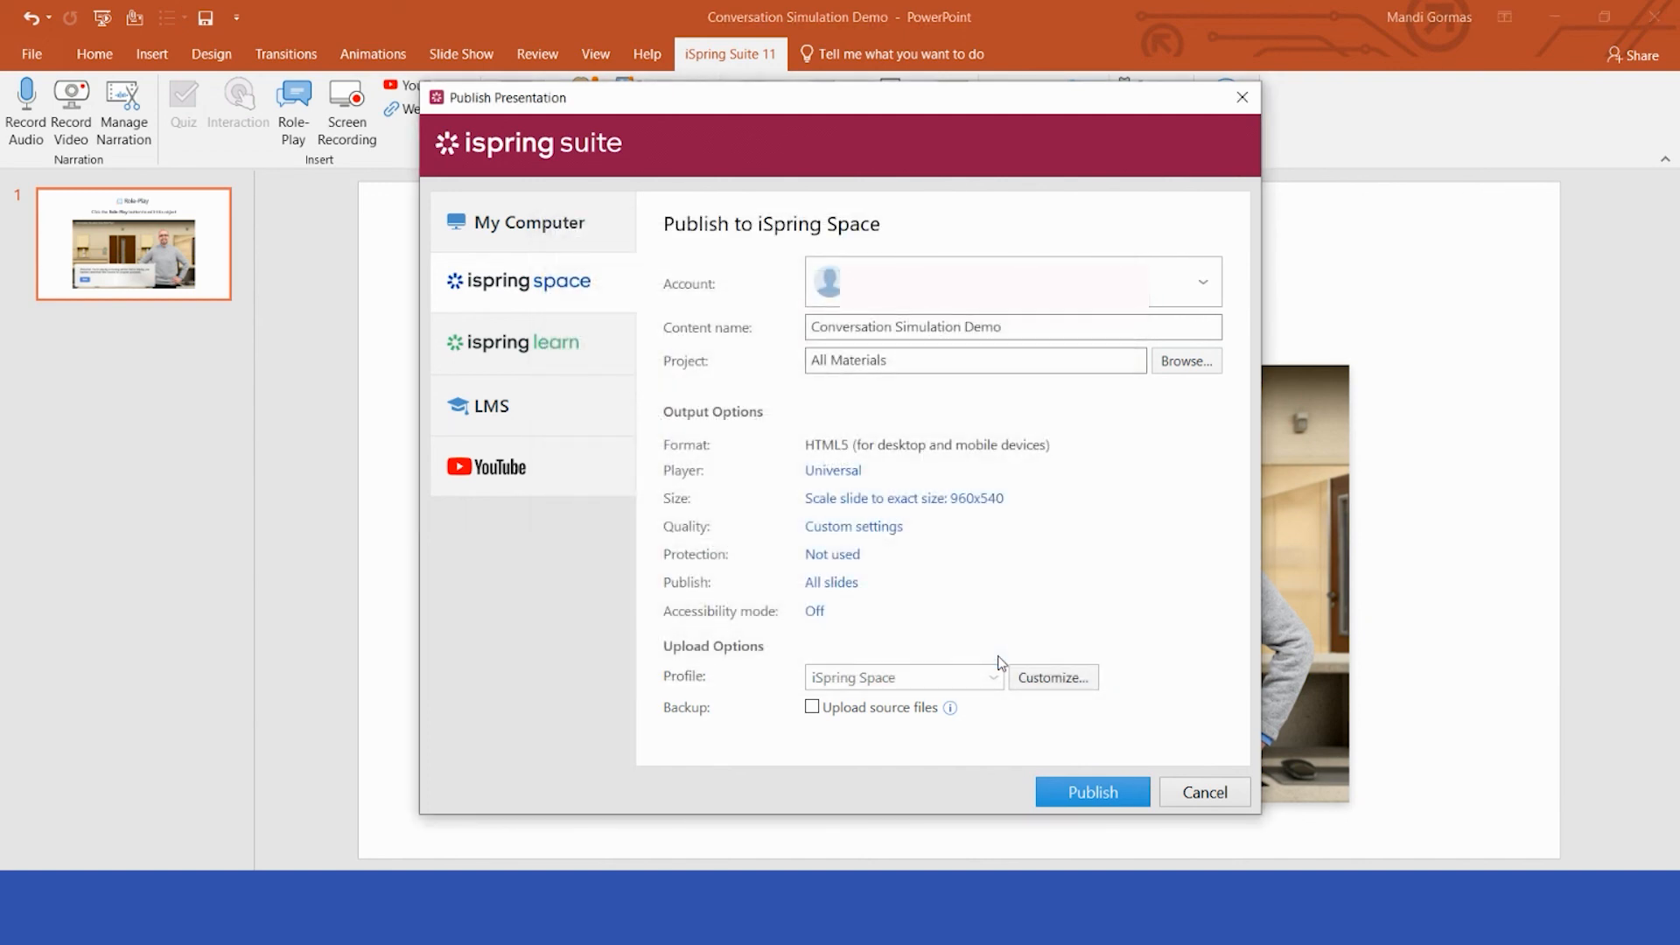
Publish the presentation to iSpring Space and open the published Conversation Simulation Demo there from the content management page.
{"action": "left_click", "coordinate": [1075, 793]}
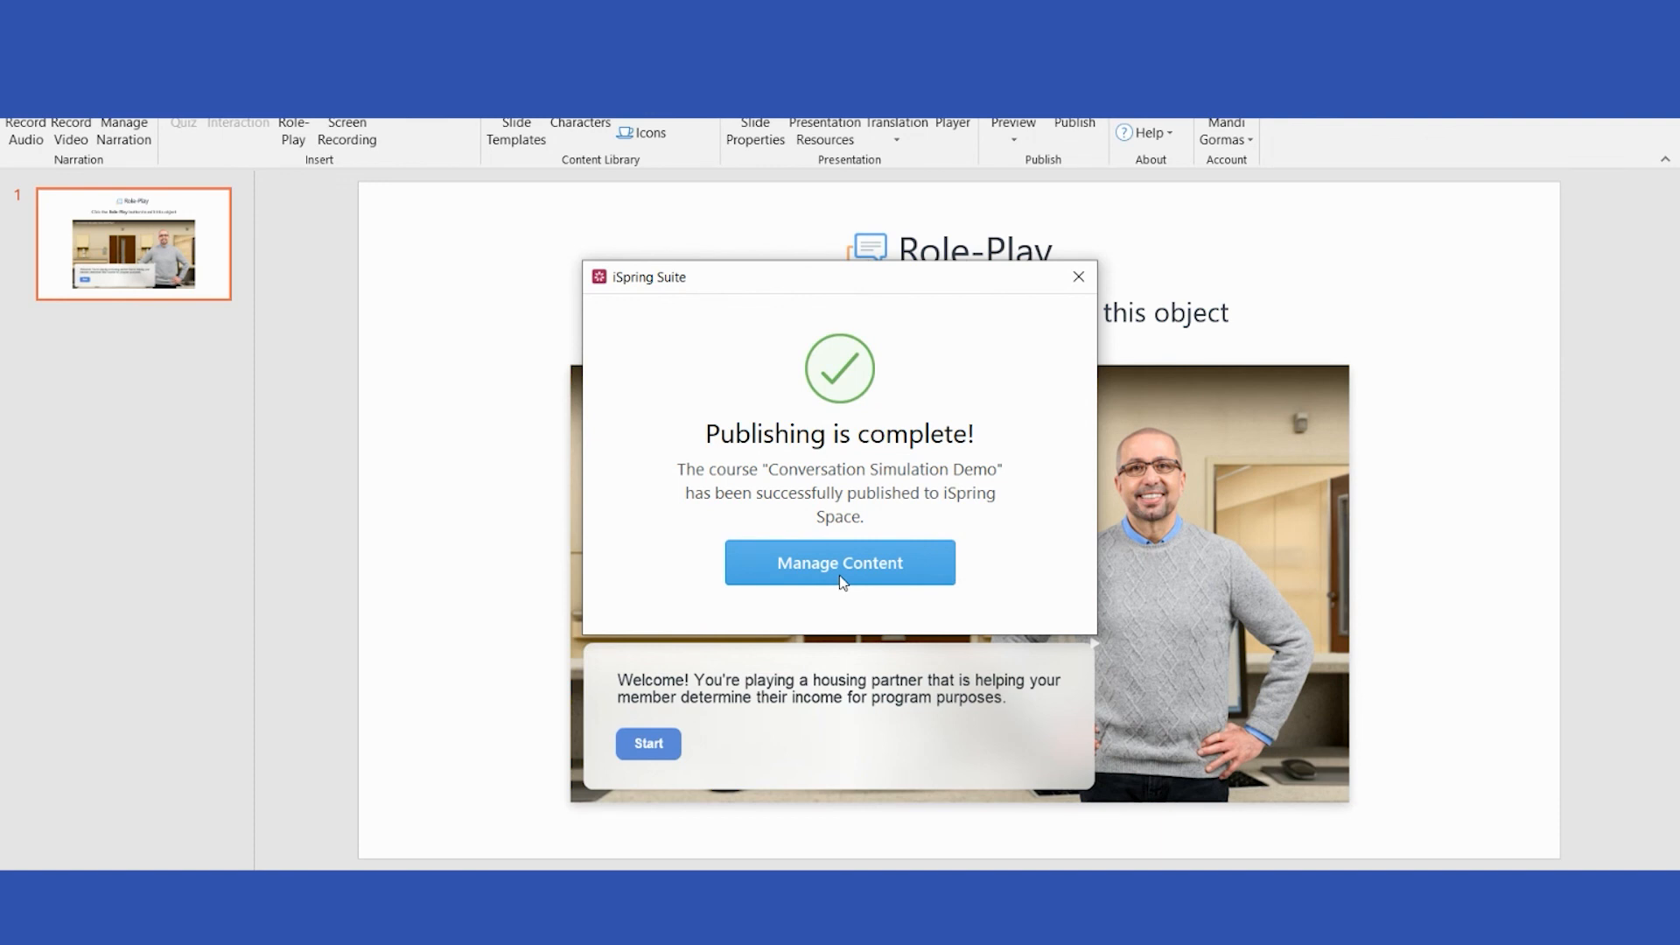
{"action": "left_click", "coordinate": [840, 564]}
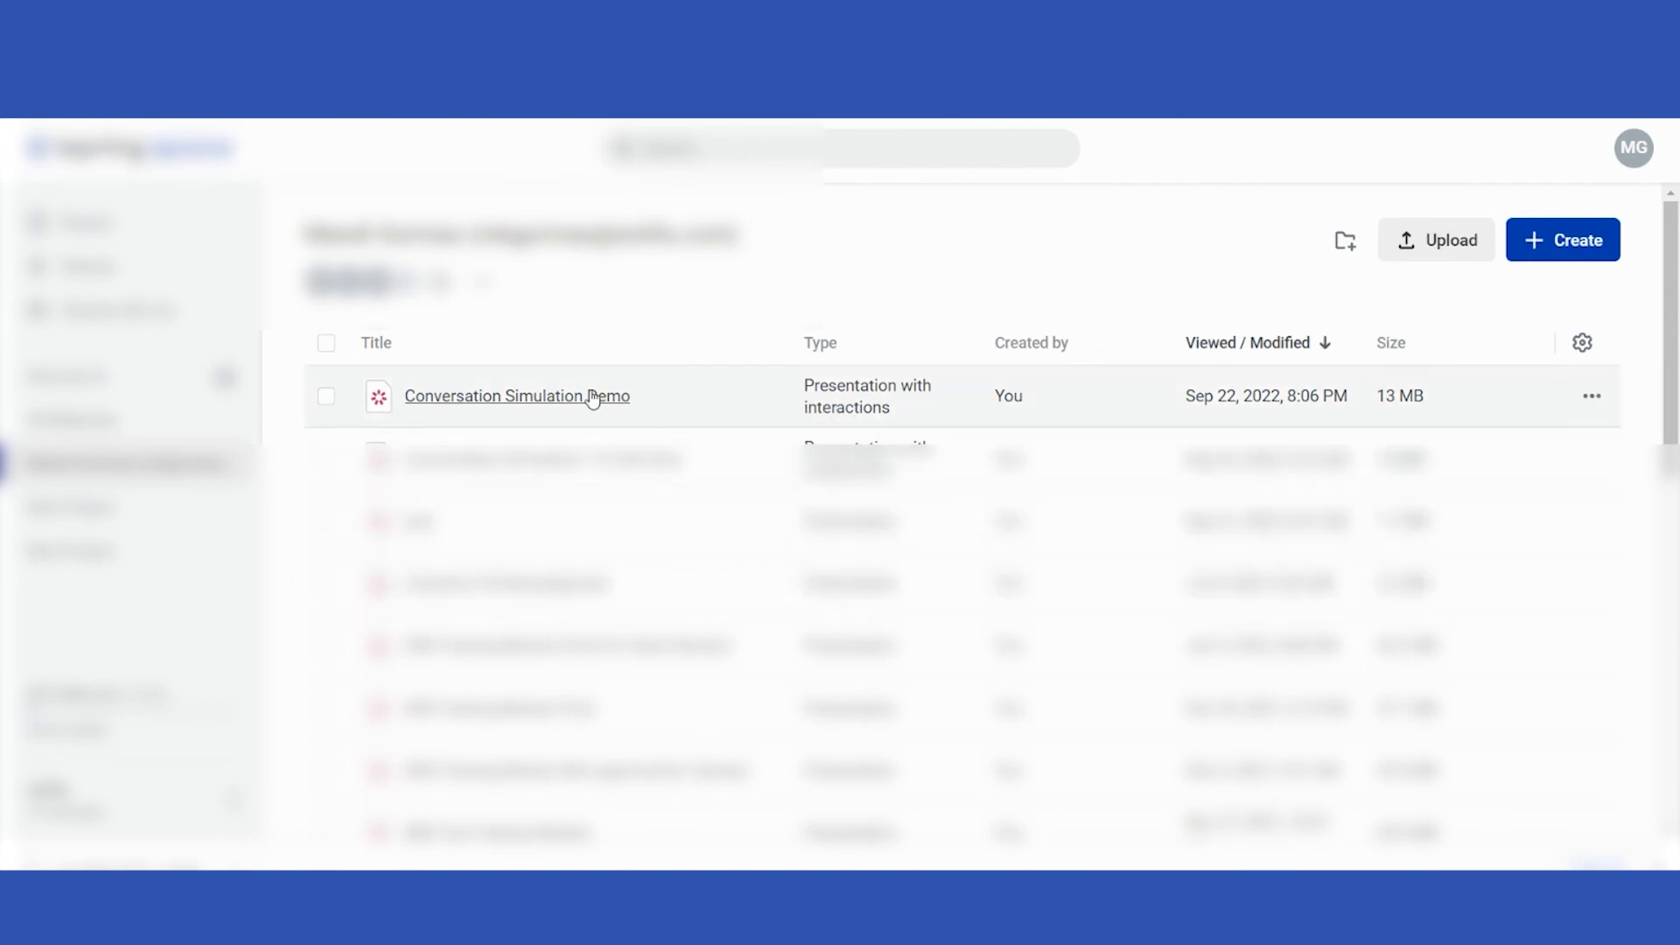
{"action": "left_click", "coordinate": [328, 401]}
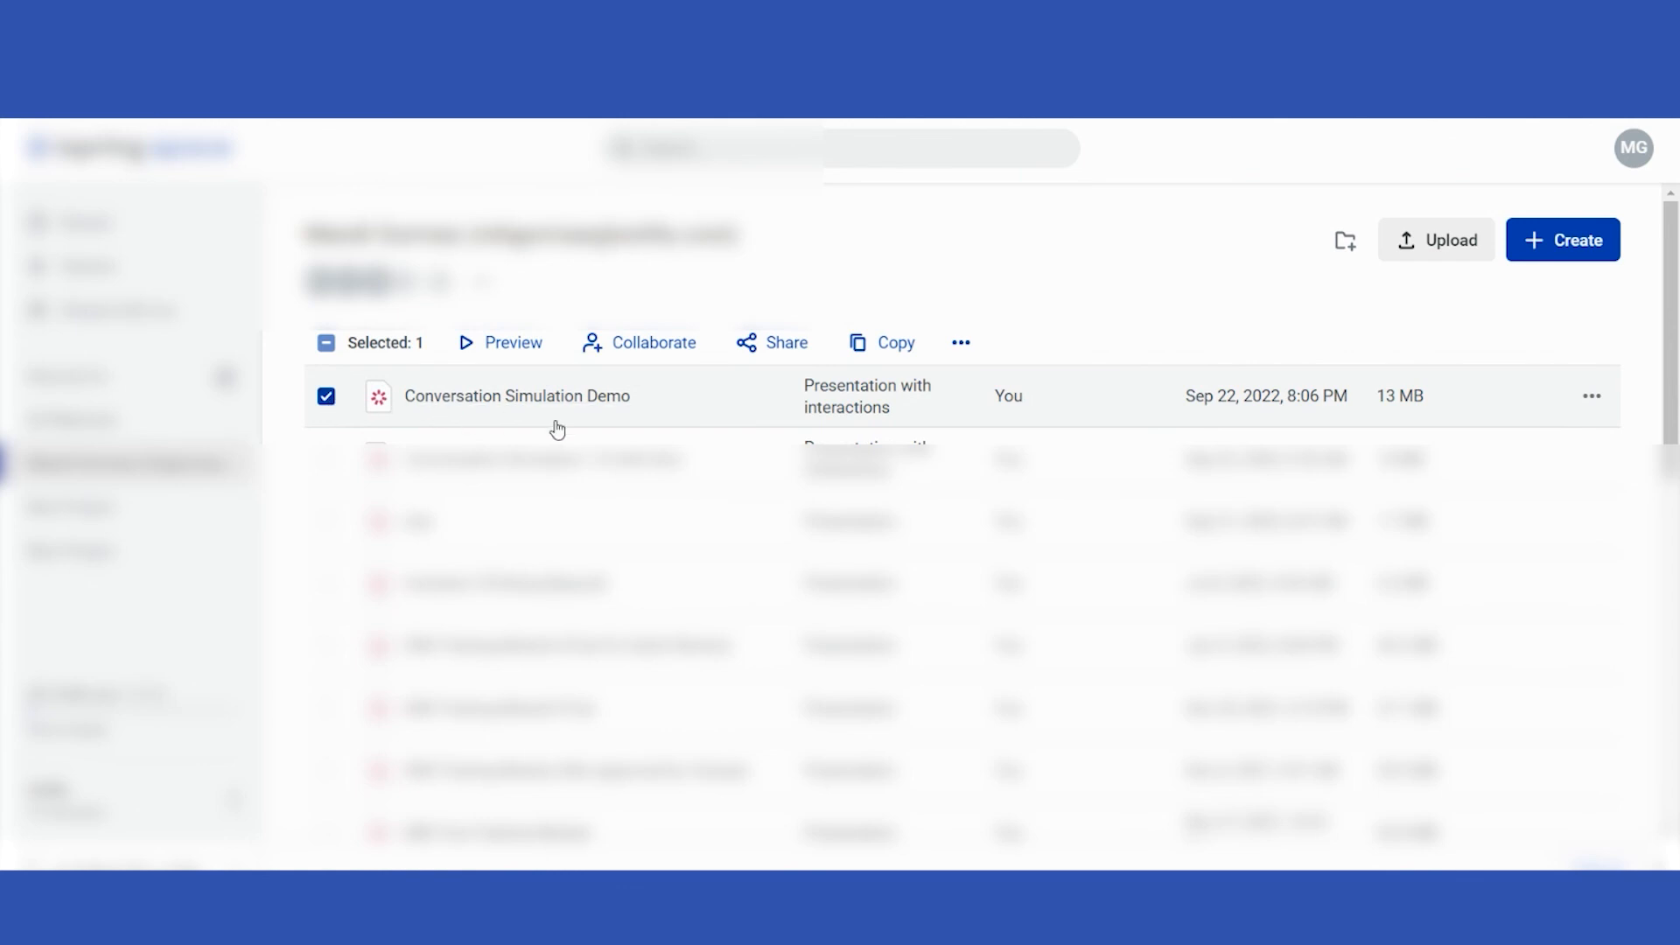
{"action": "left_click", "coordinate": [603, 397]}
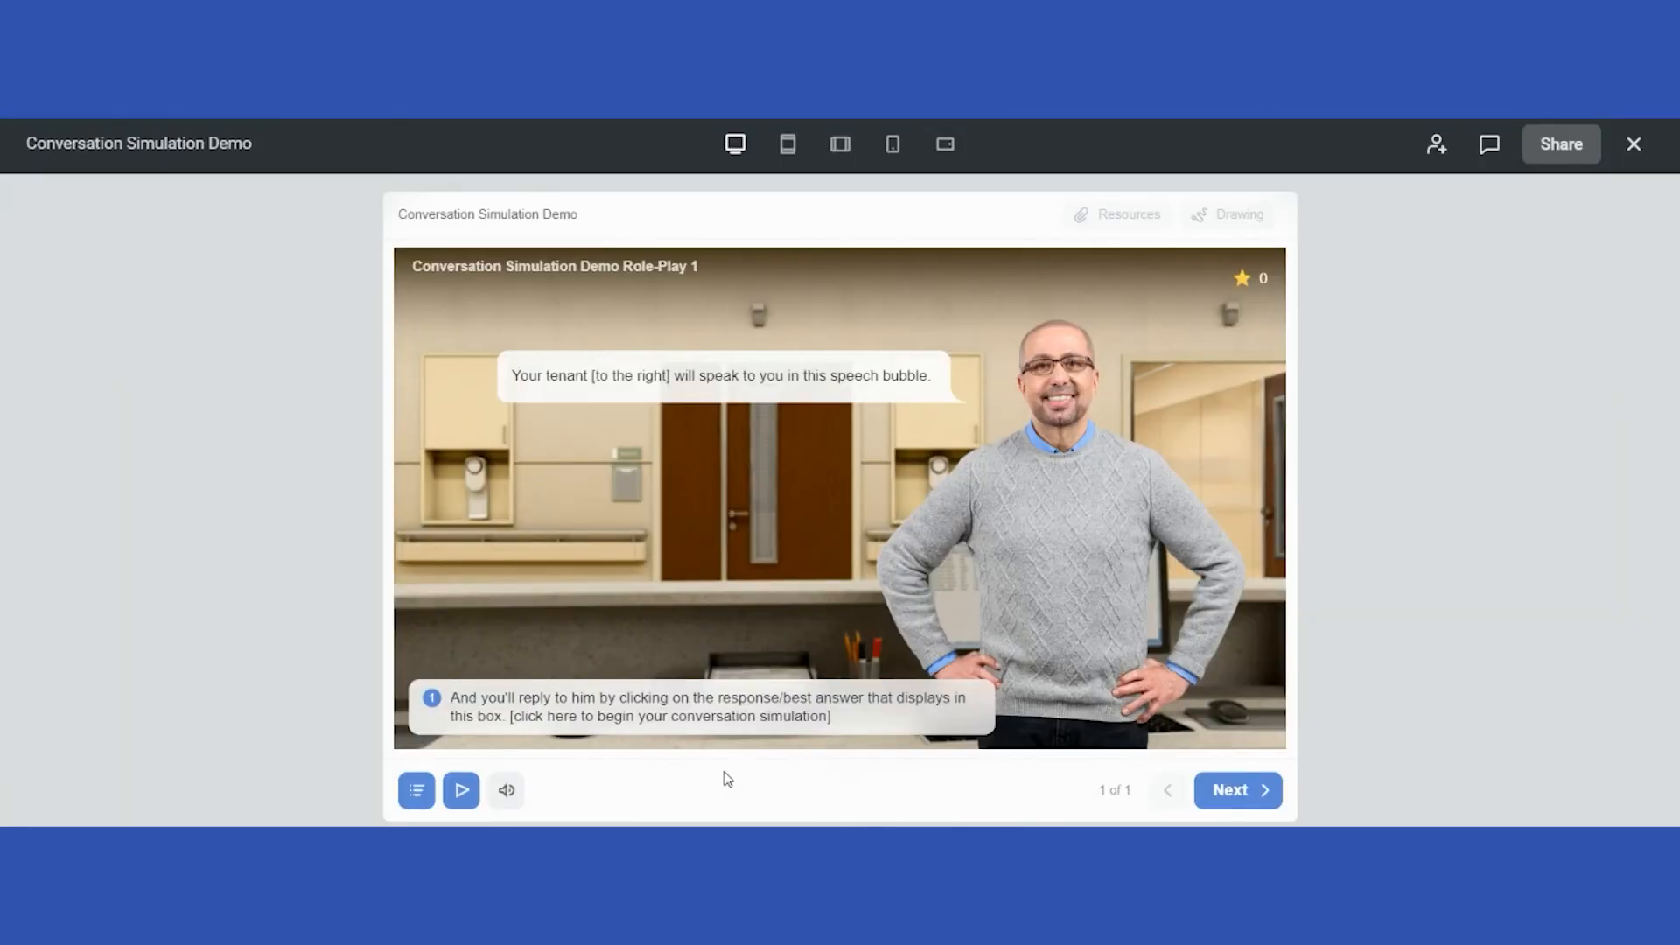
Preview the published simulation as it plays on a tablet in portrait and in landscape orientation.
{"action": "left_click", "coordinate": [788, 147]}
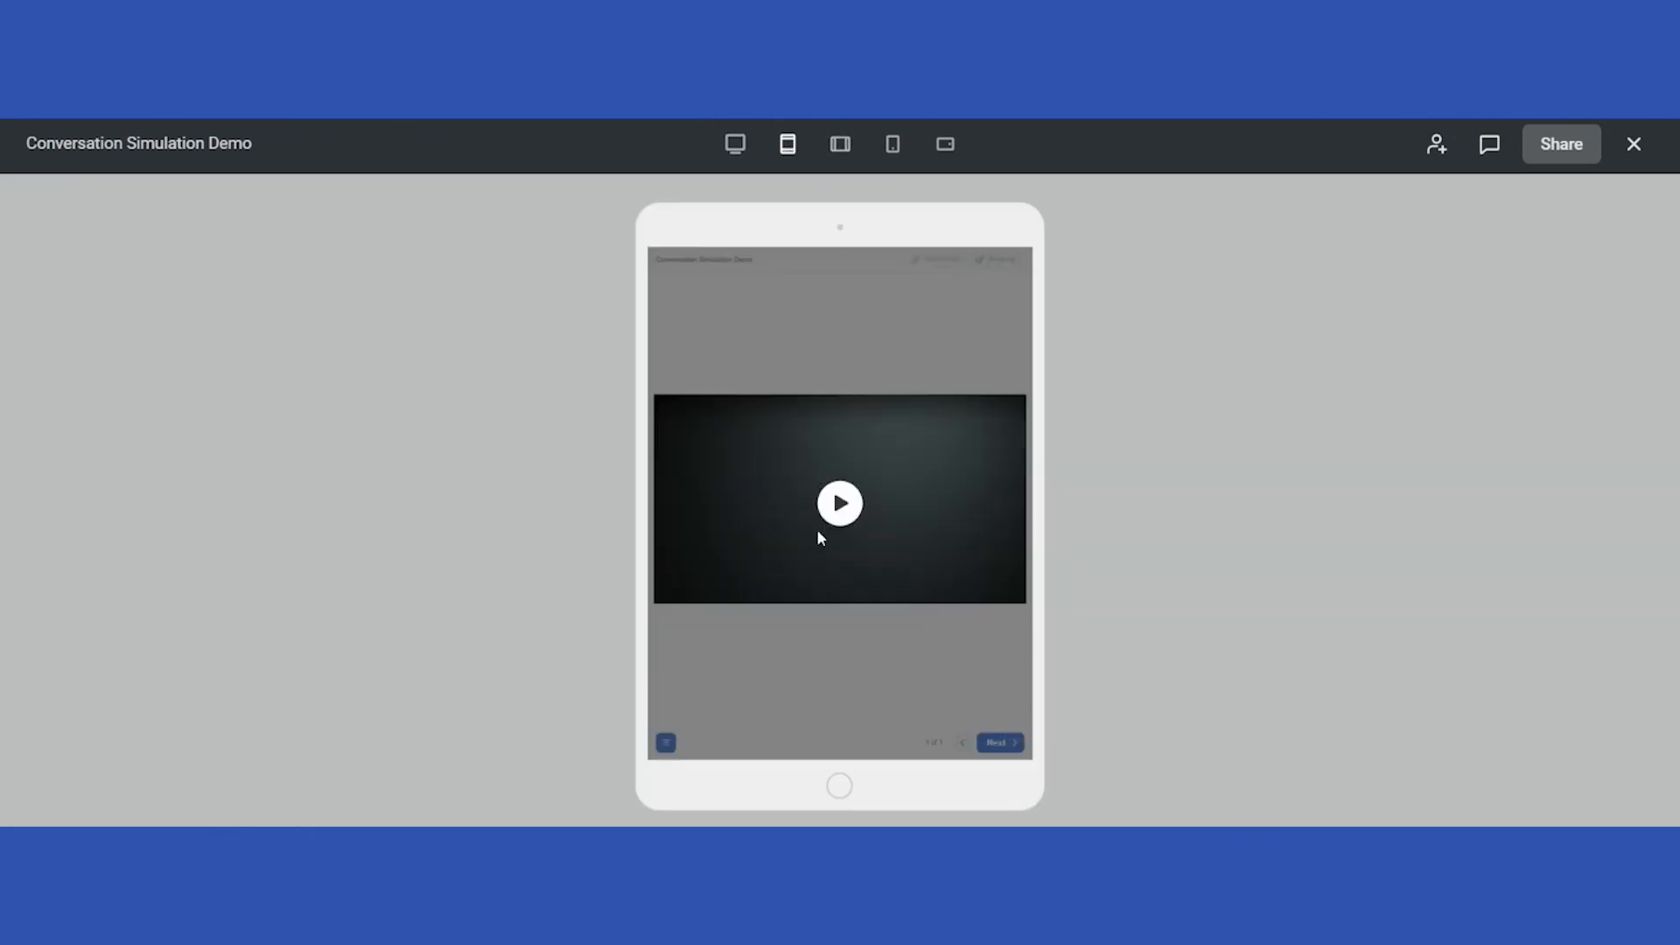
{"action": "left_click", "coordinate": [851, 503]}
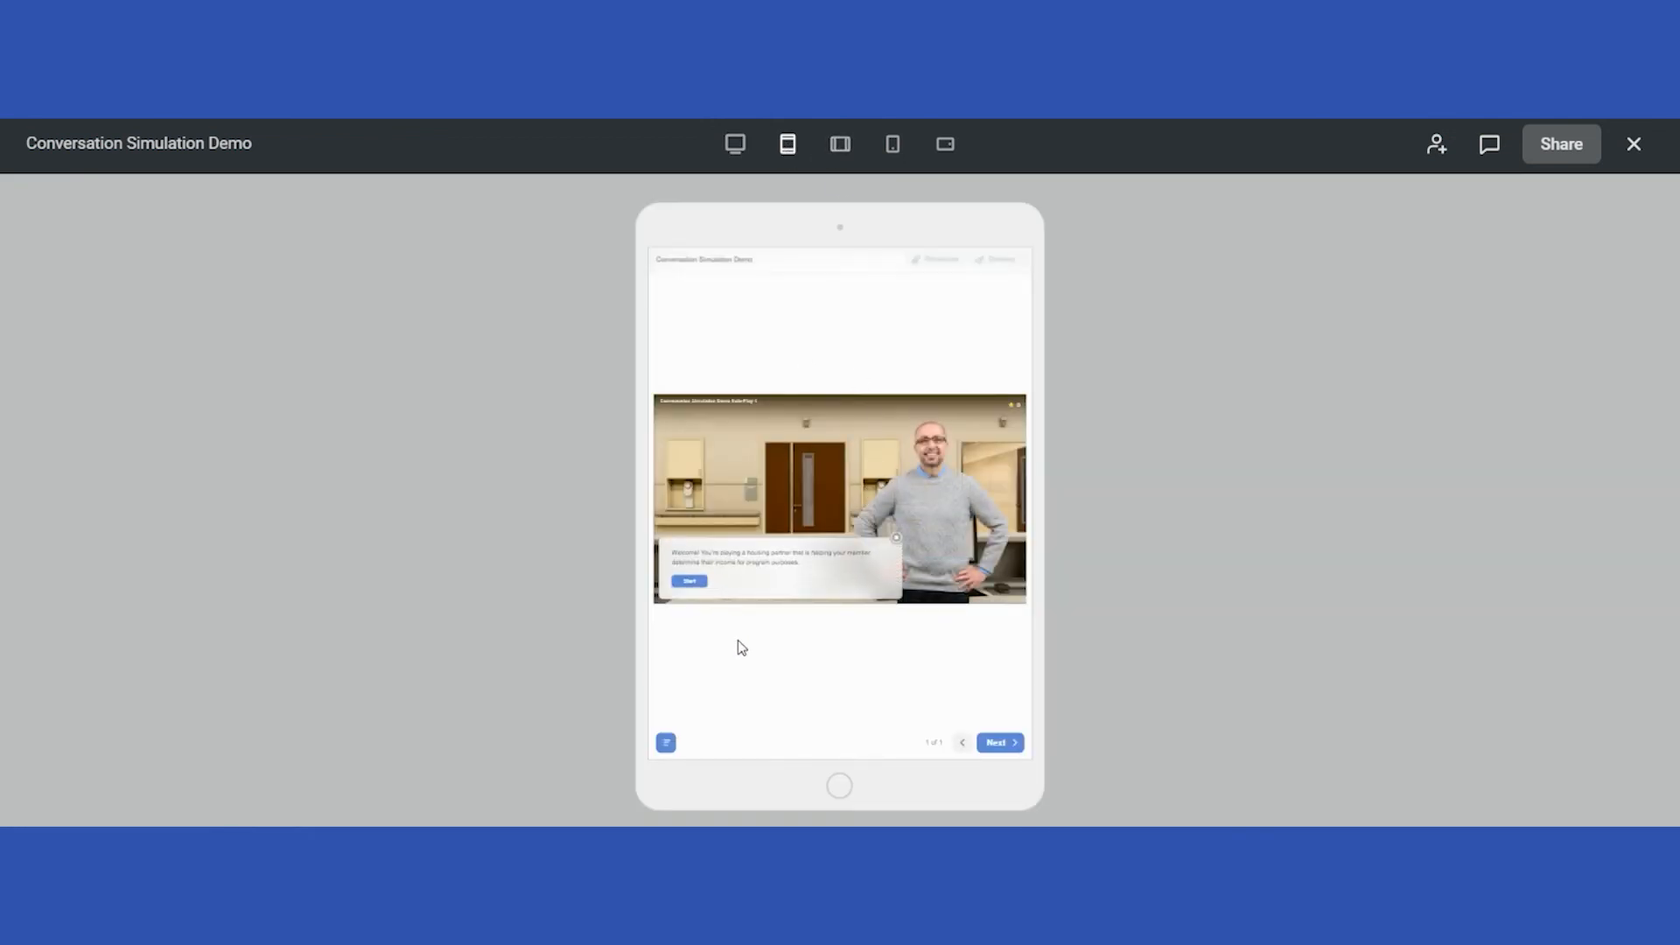
{"action": "left_click", "coordinate": [841, 143]}
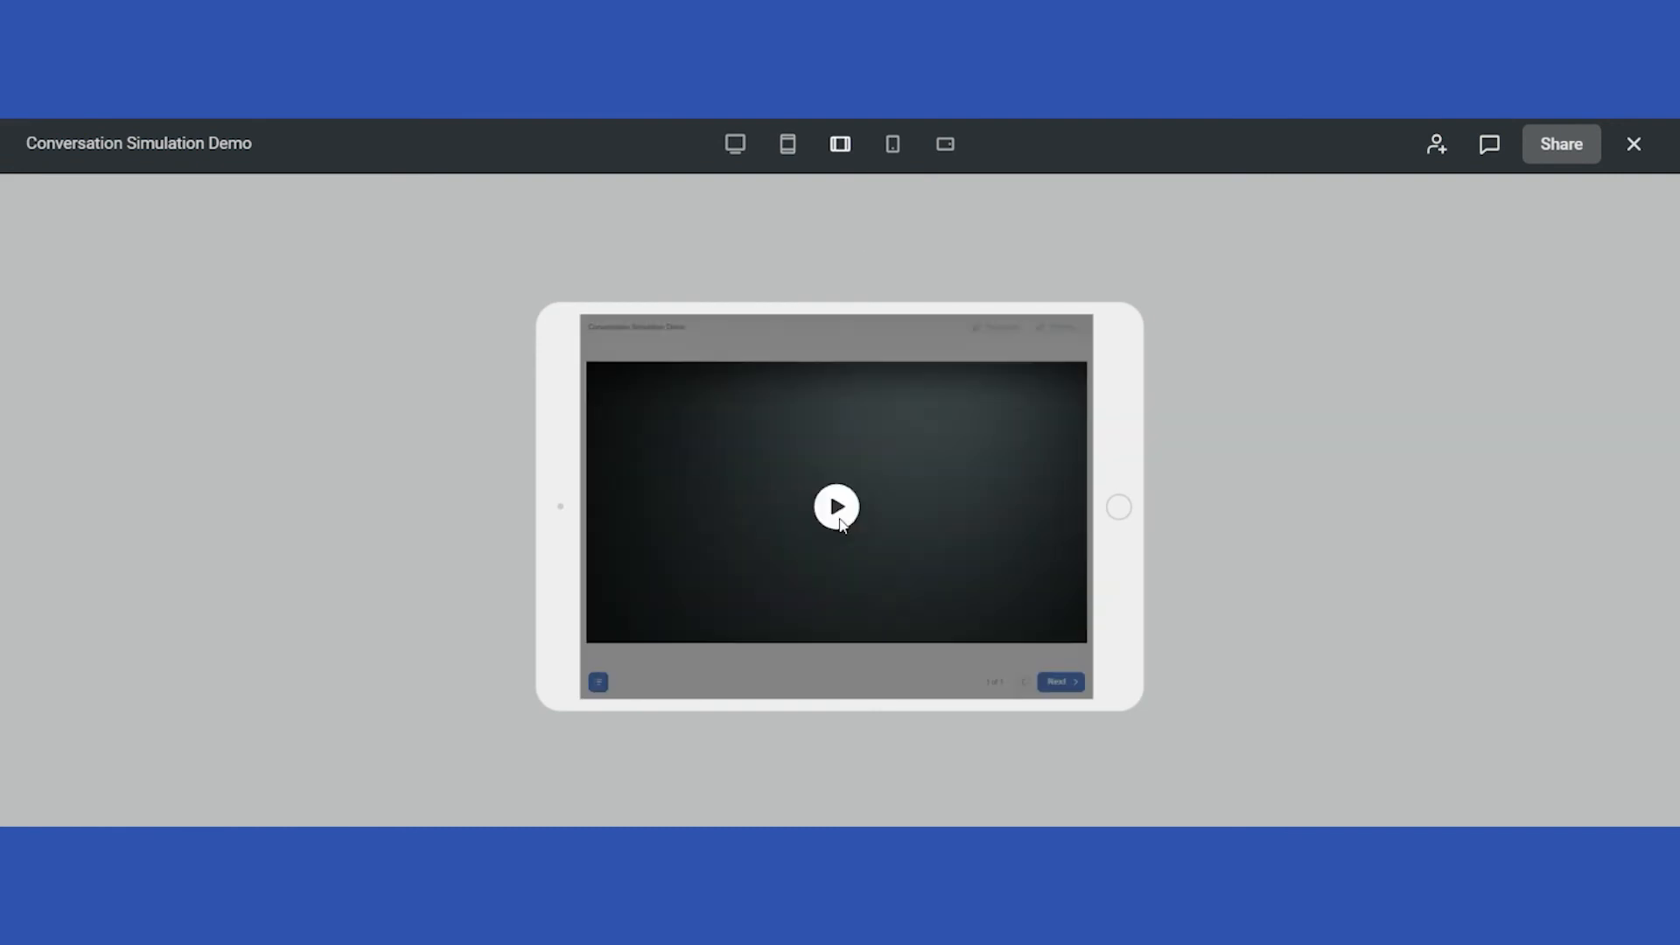
{"action": "left_click", "coordinate": [840, 517]}
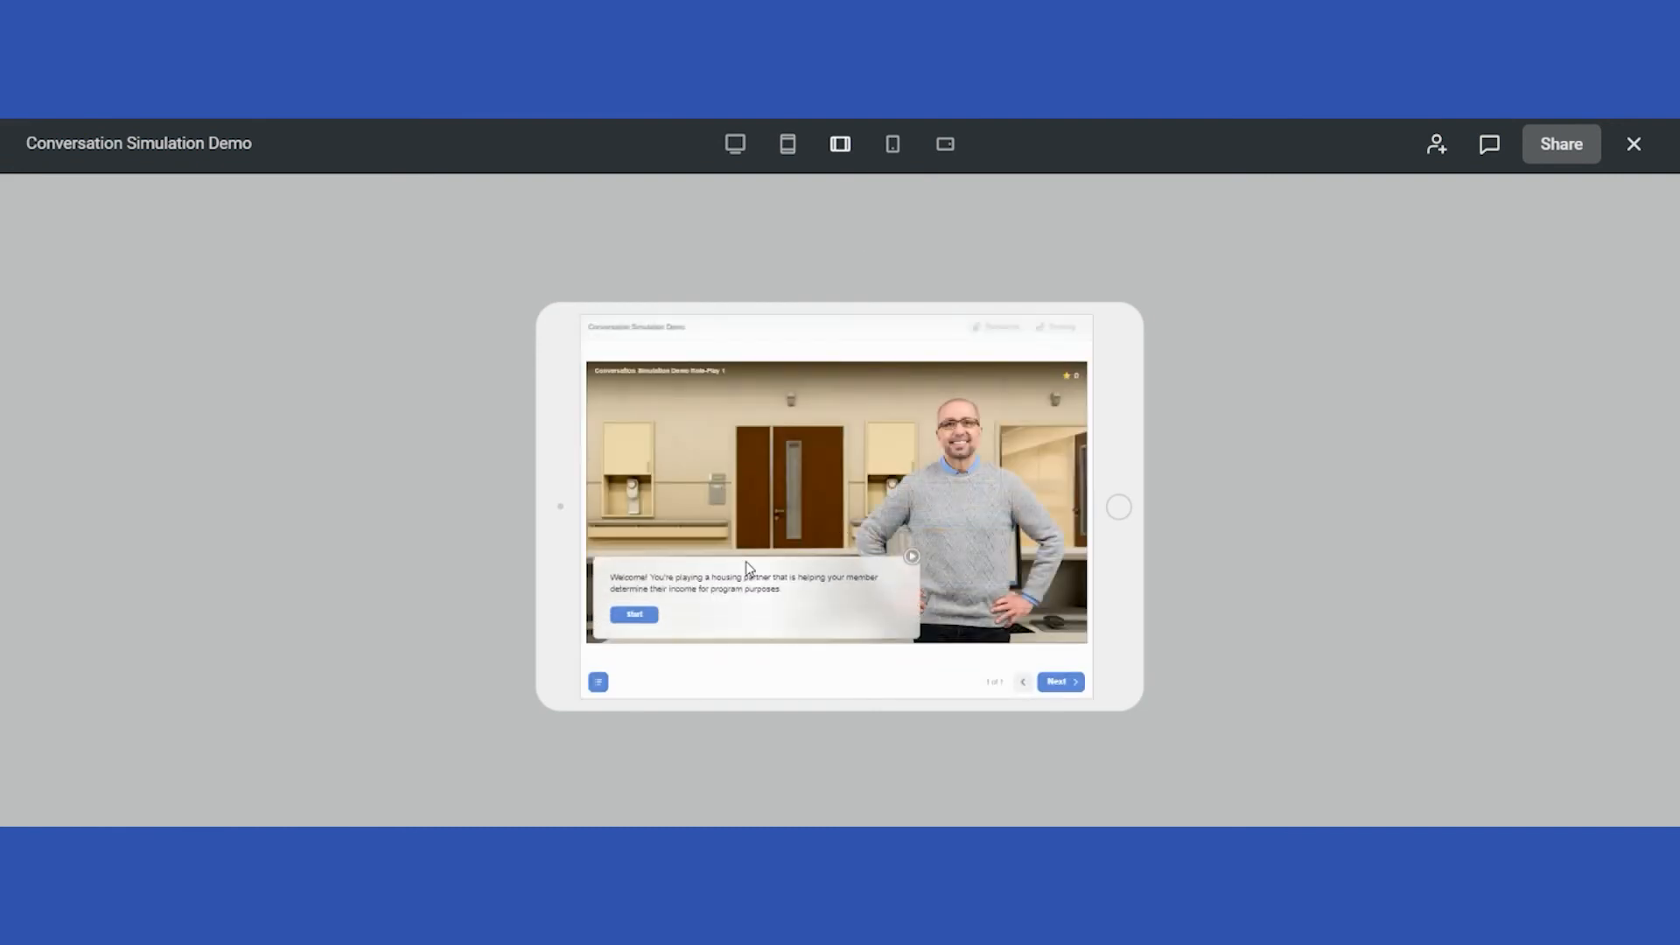
Preview the simulation on a portrait phone through the introduction, and switch to the landscape phone view.
{"action": "left_click", "coordinate": [893, 144]}
{"action": "left_click", "coordinate": [833, 528]}
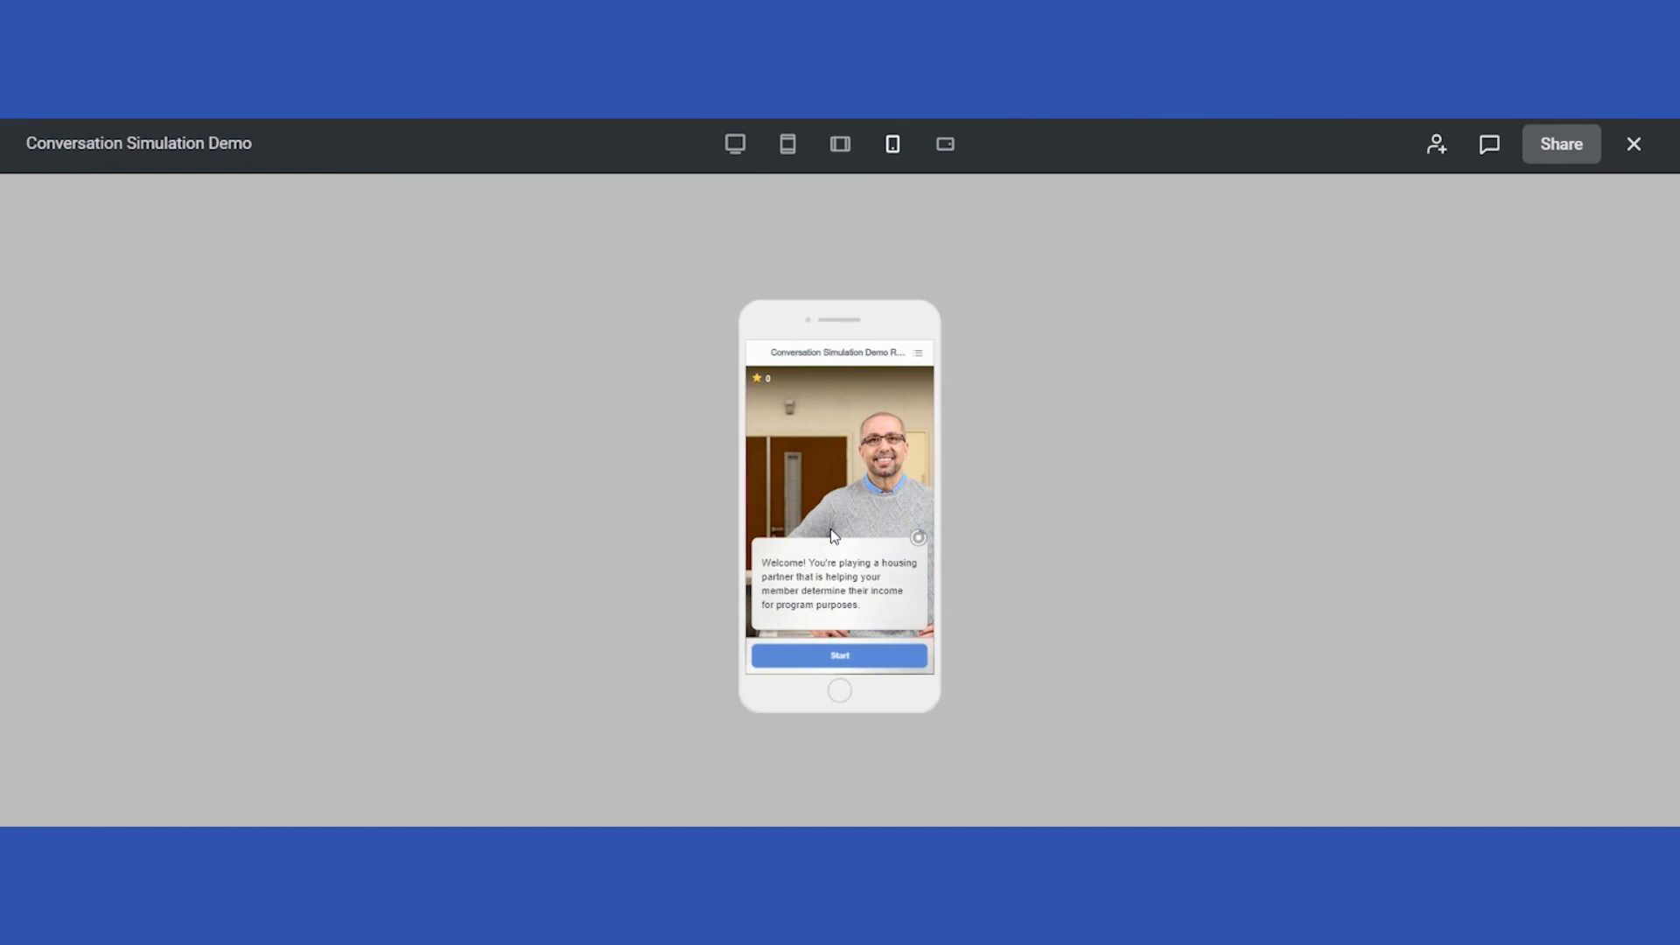
{"action": "left_click", "coordinate": [824, 663]}
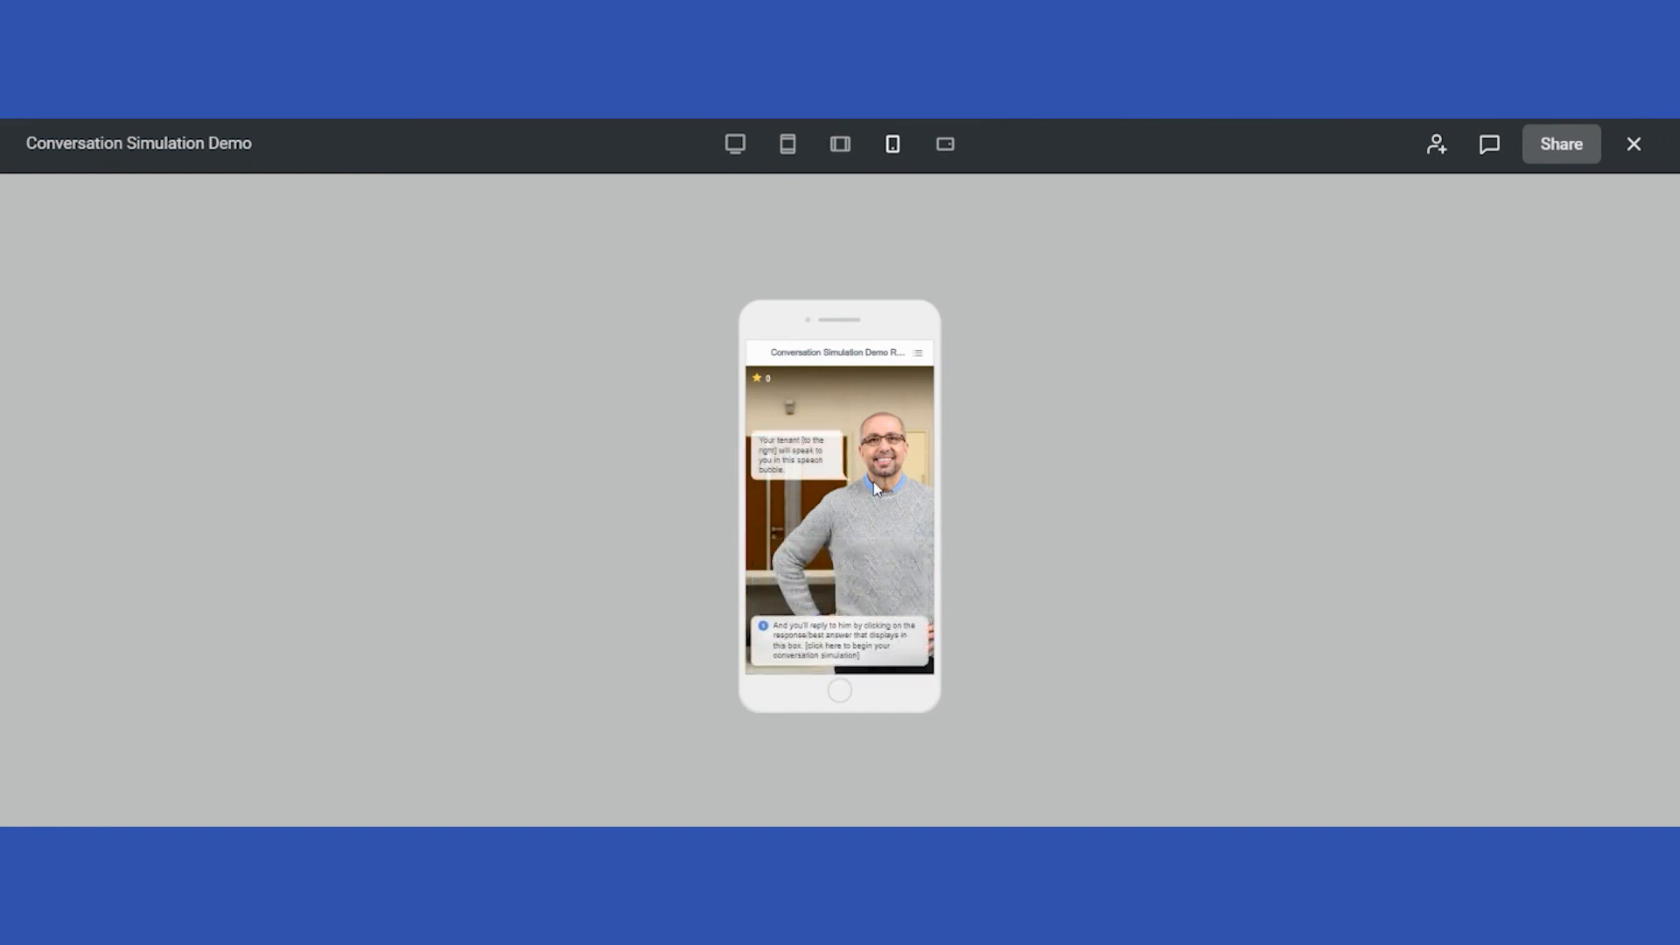
{"action": "left_click", "coordinate": [847, 625]}
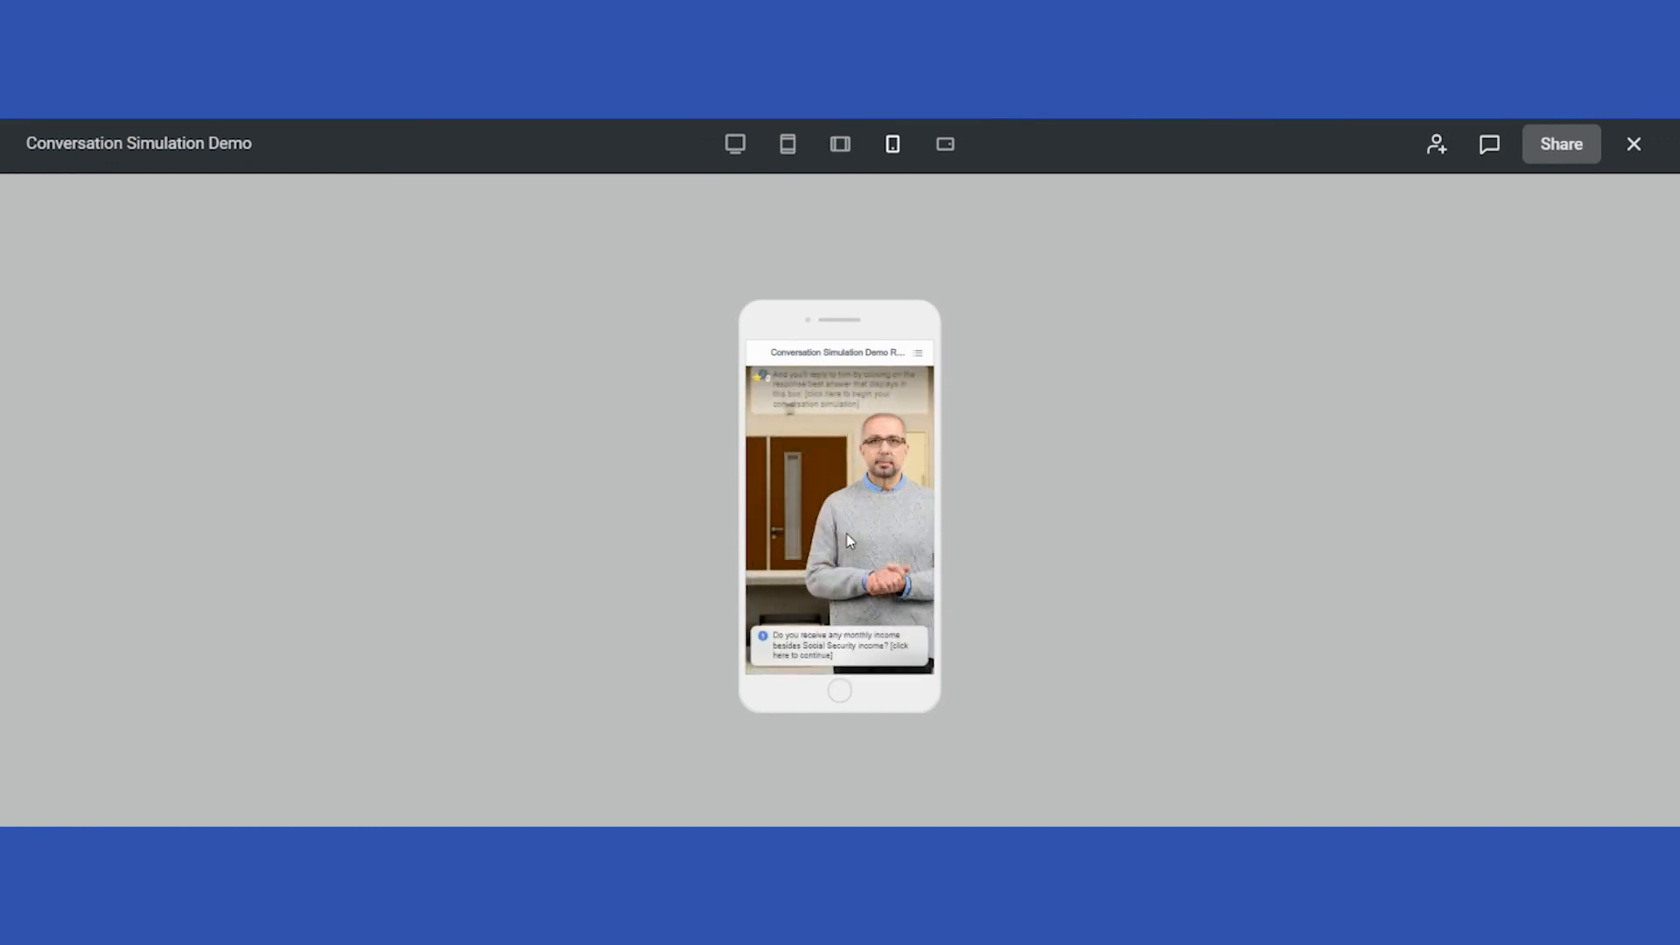
{"action": "left_click", "coordinate": [950, 148]}
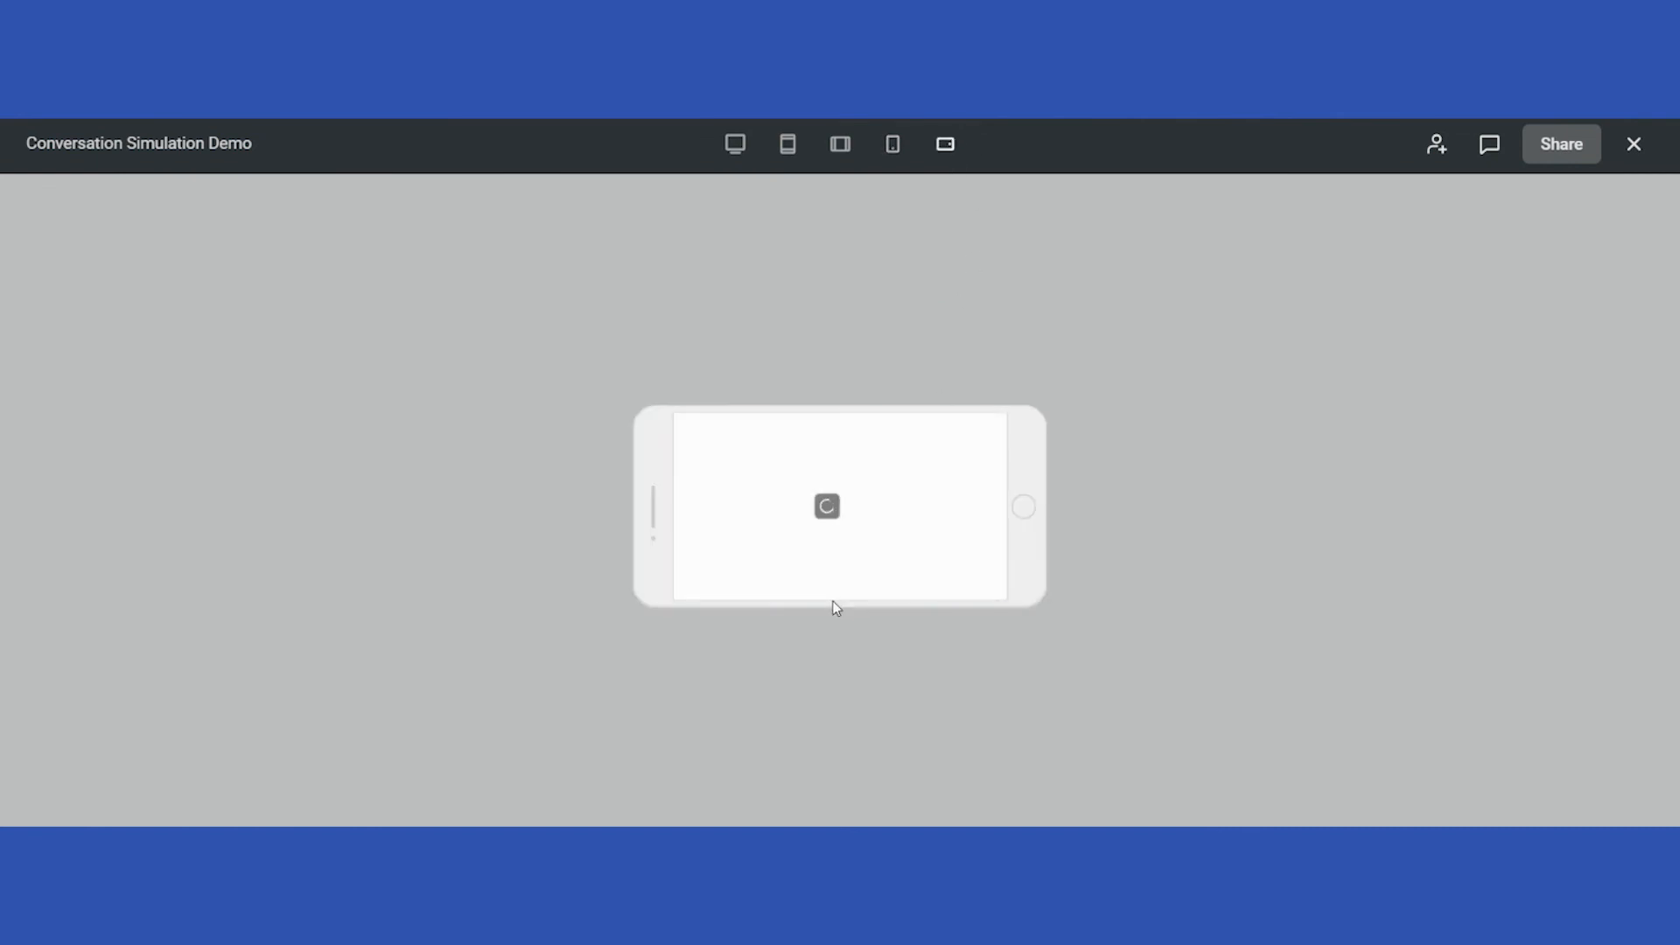
Review the collaborator access and link-sharing options, and start the role-play in the desktop preview.
{"action": "left_click", "coordinate": [1439, 154]}
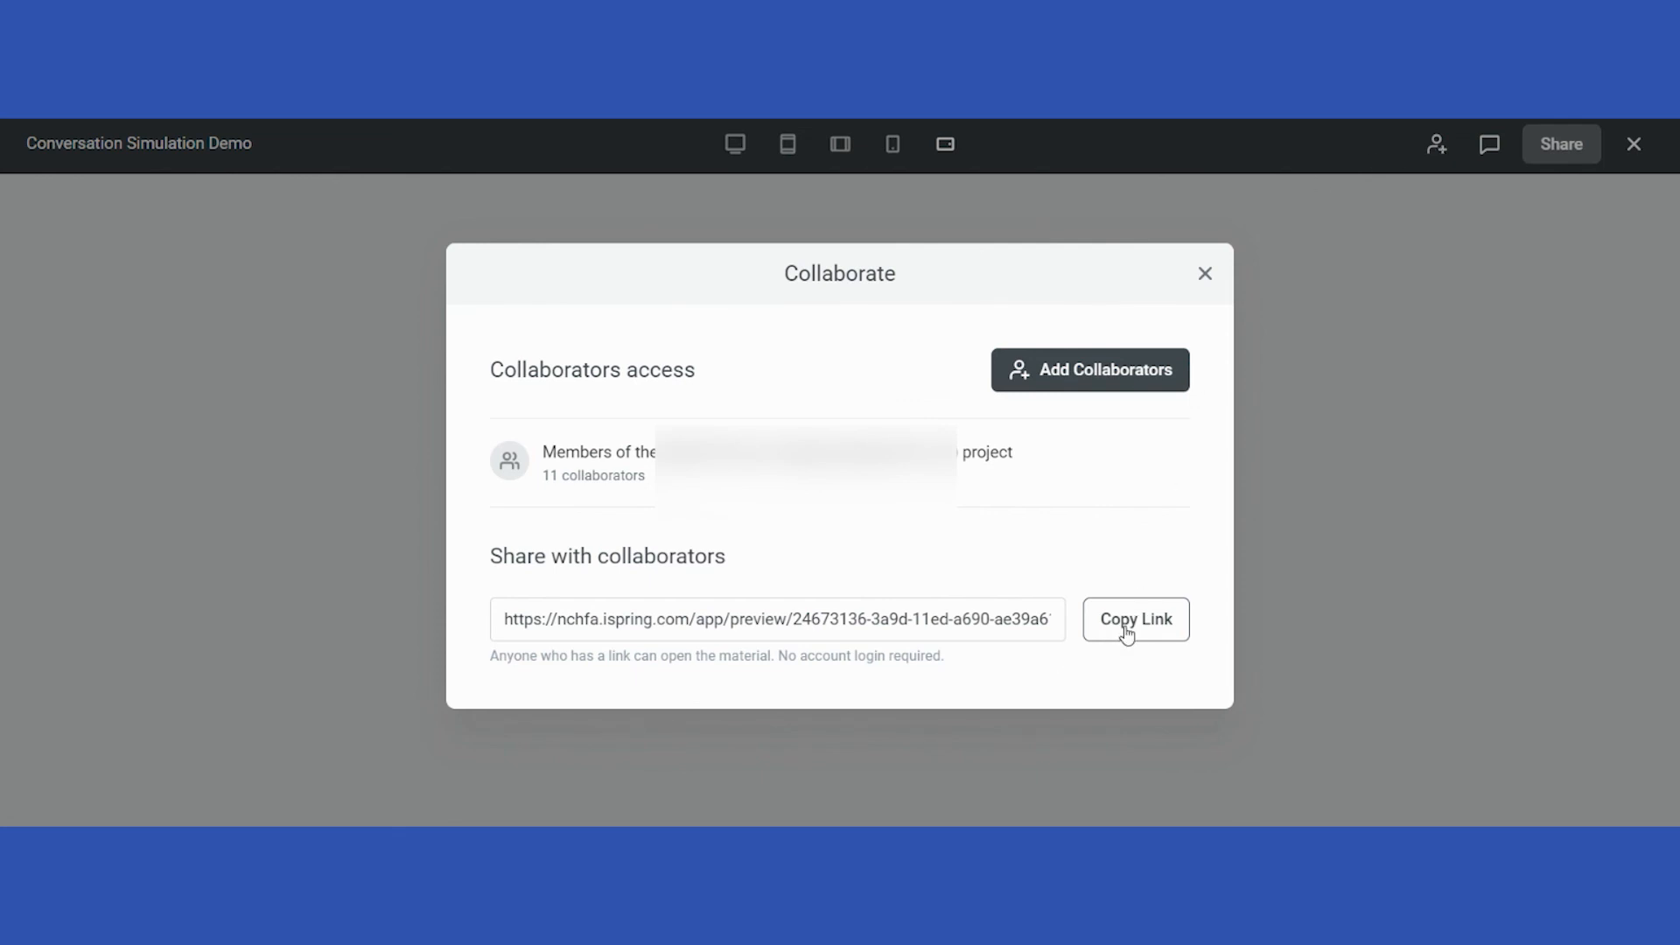
{"action": "left_click", "coordinate": [1203, 276]}
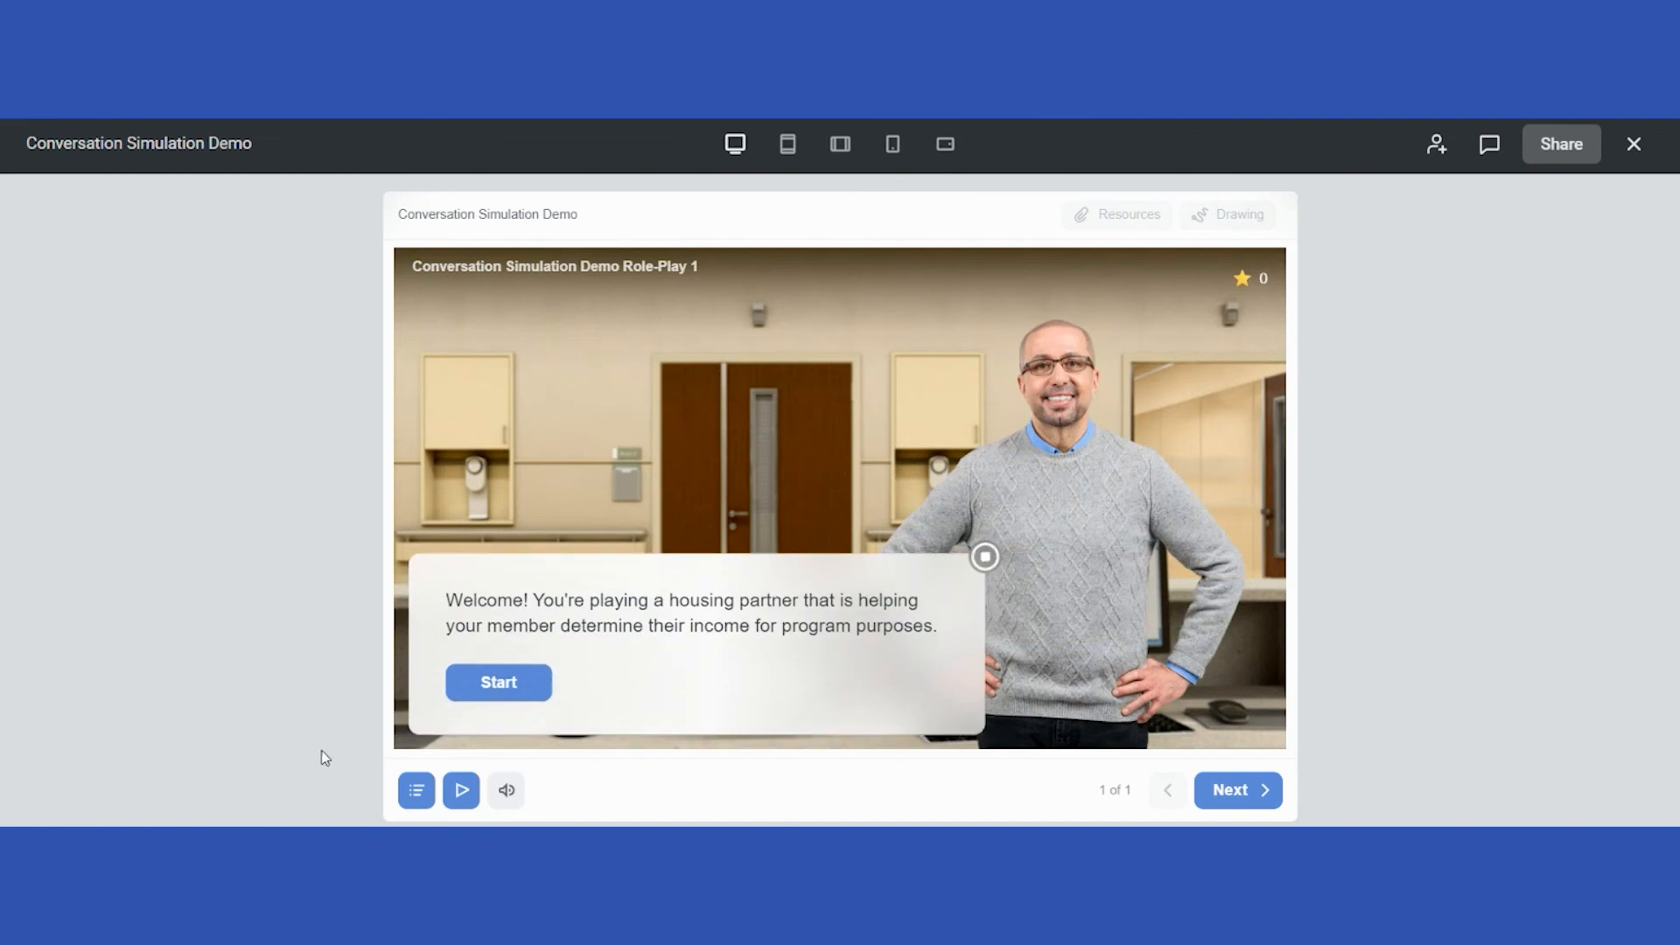
{"action": "left_click", "coordinate": [504, 686]}
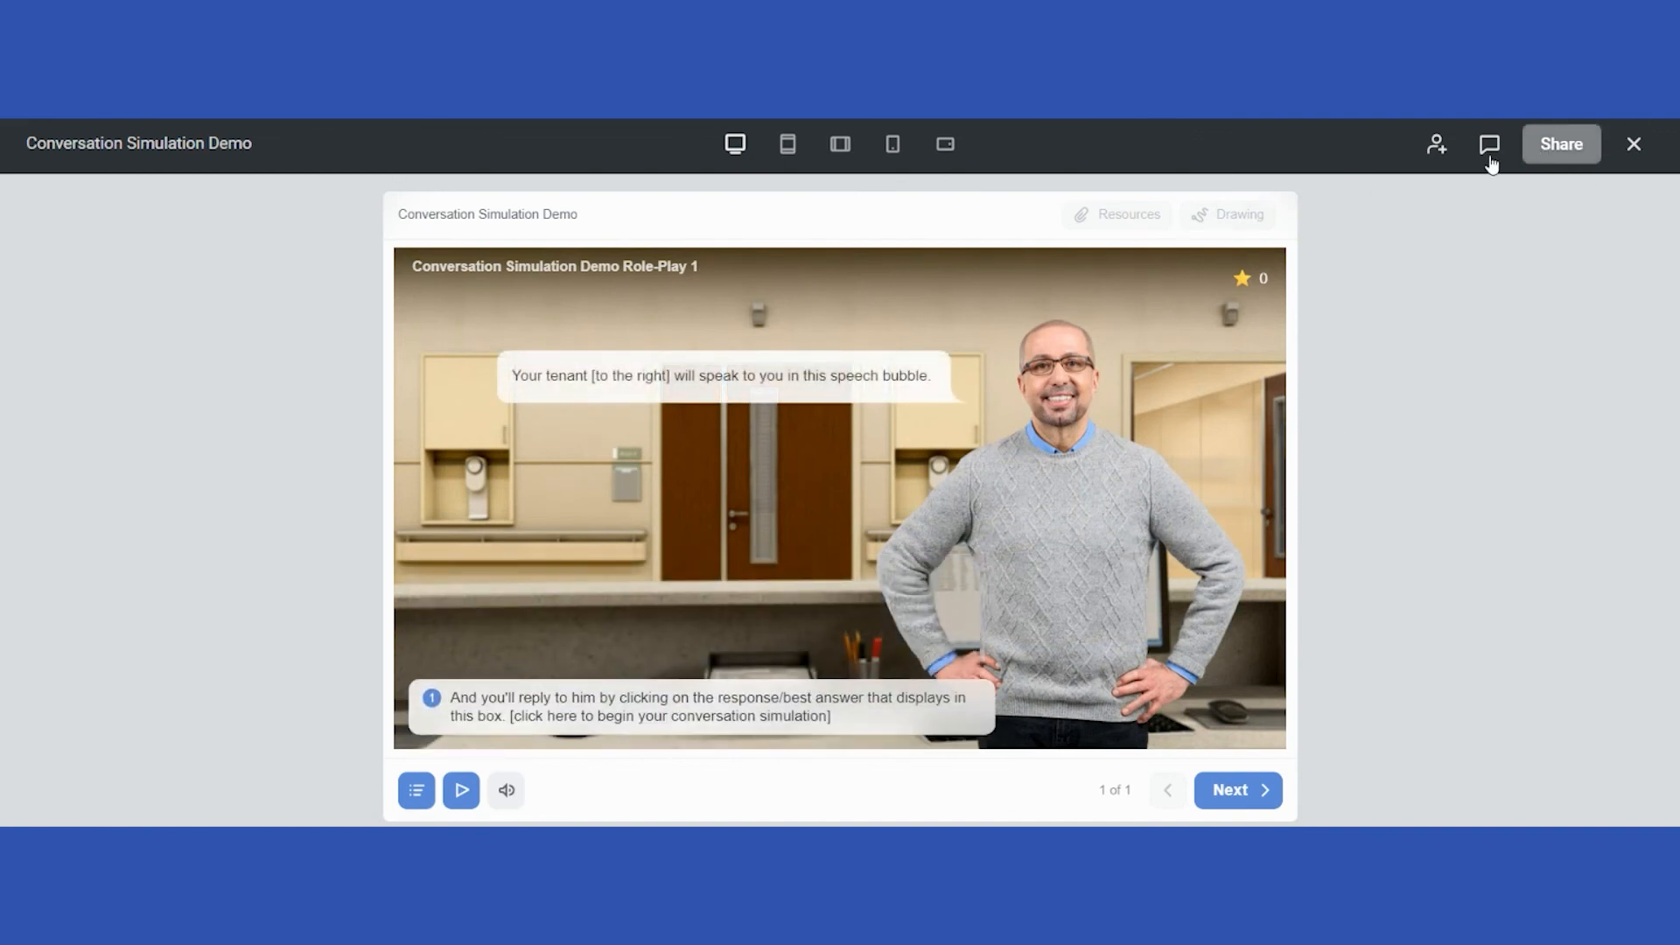
Post the comment "I like the character but don't like the setting." on the Conversation Simulation Demo.
{"action": "left_click", "coordinate": [1490, 144]}
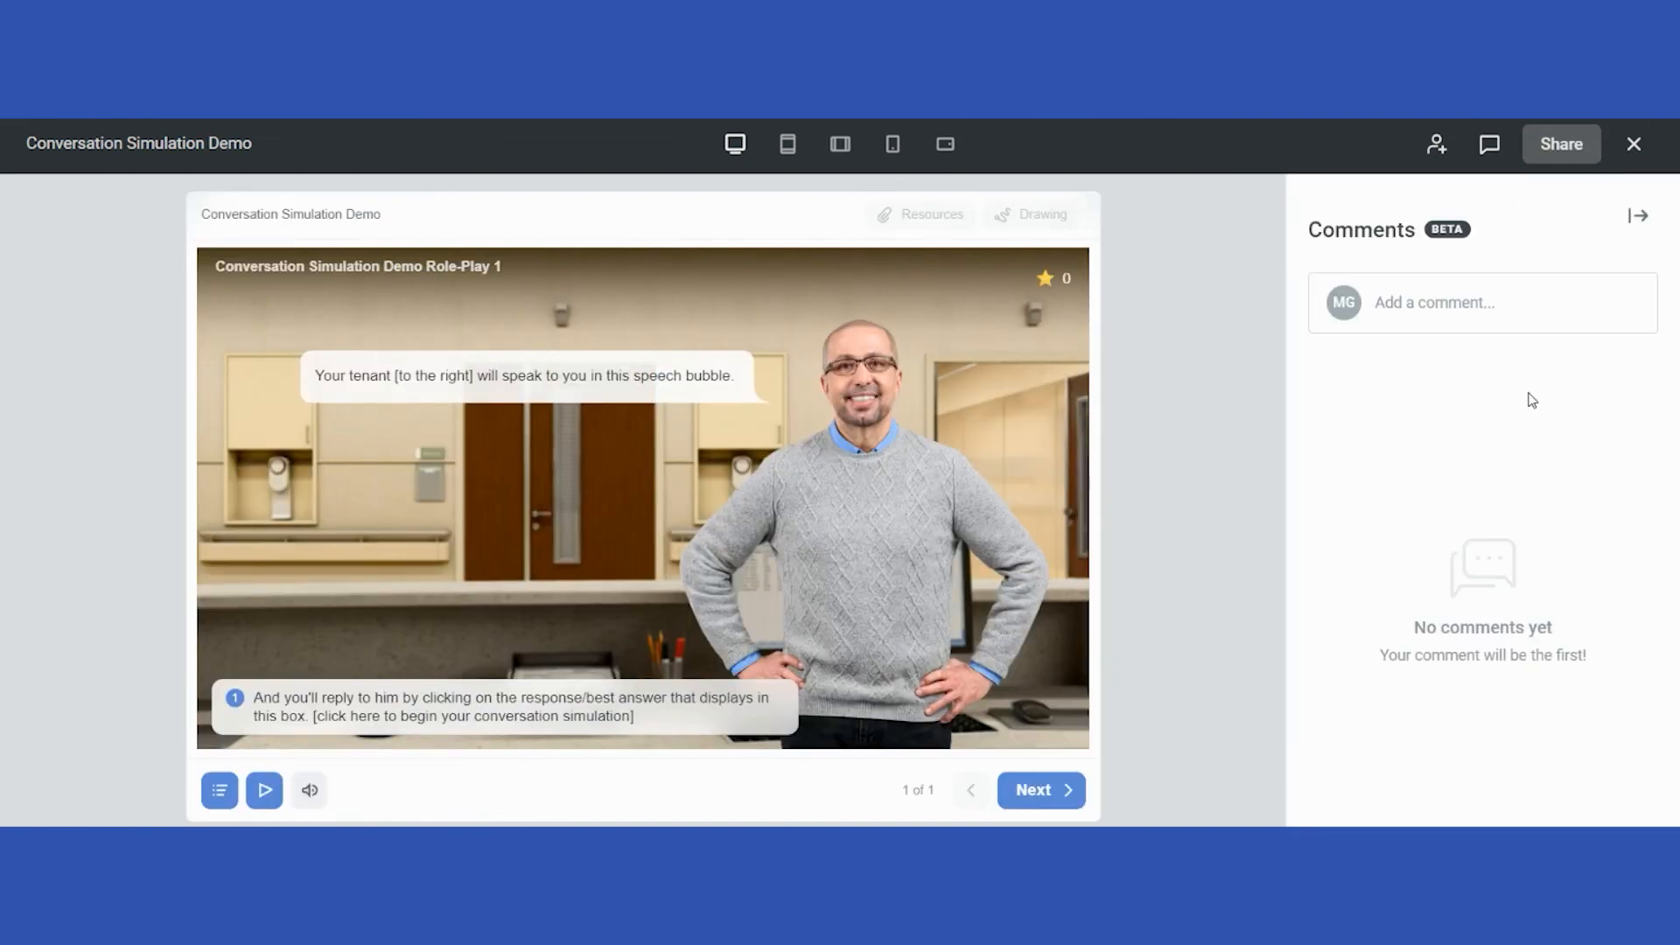
{"action": "left_click", "coordinate": [1454, 306]}
{"action": "type", "text": "I like the character bu"}
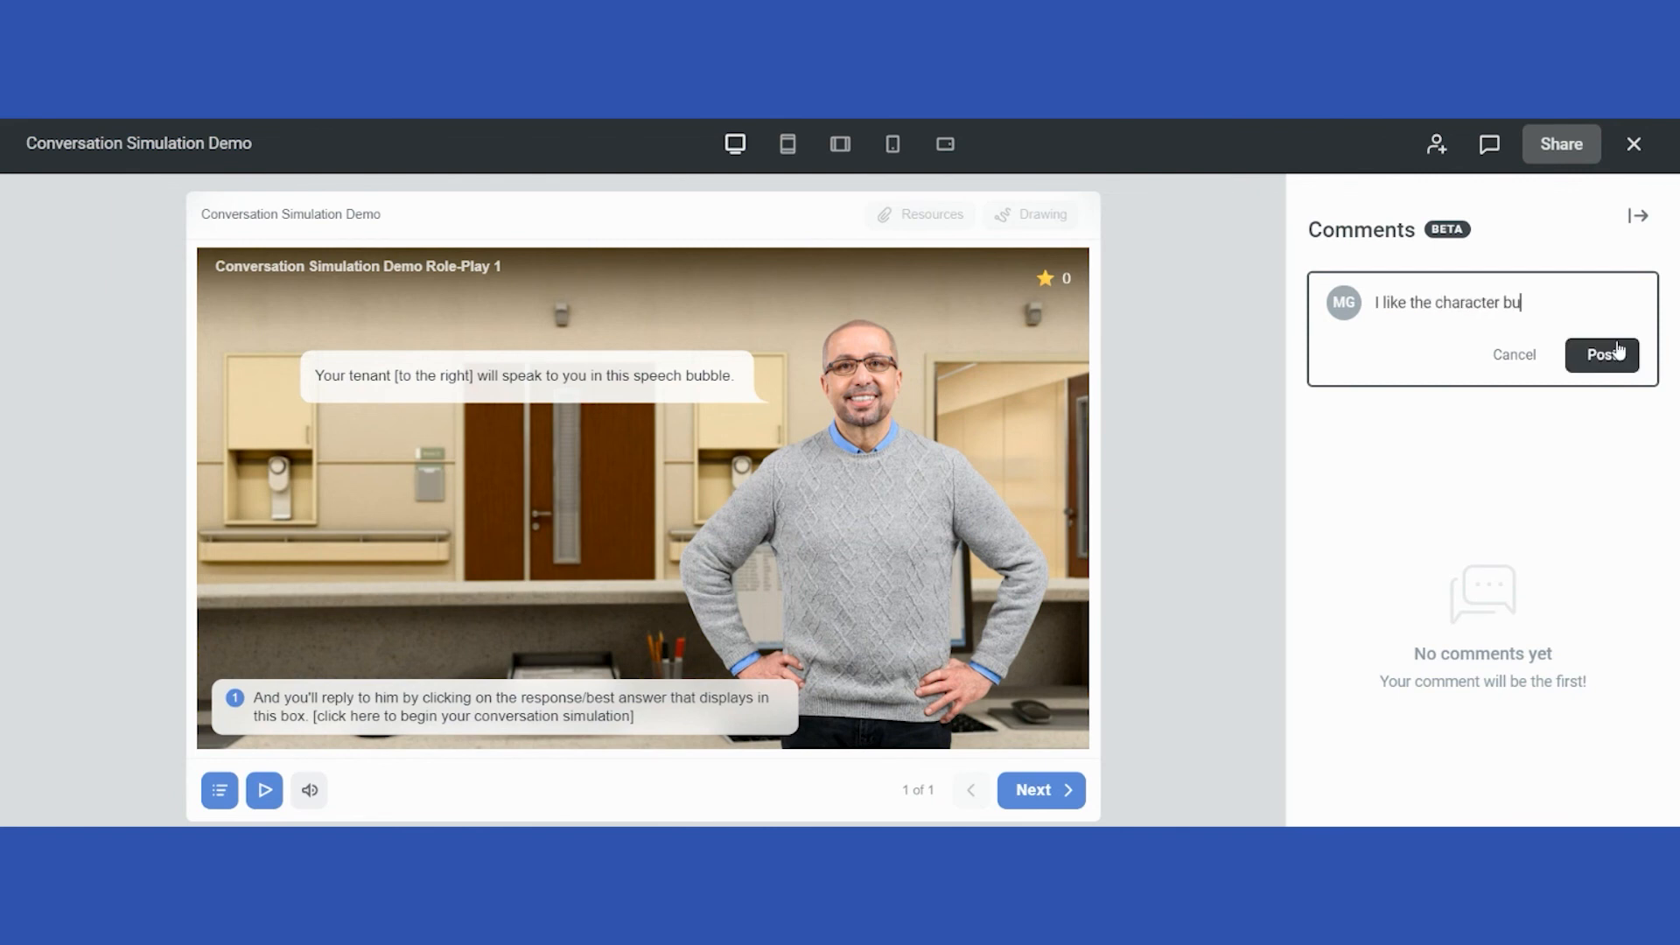
{"action": "type", "text": "t don't like the setting."}
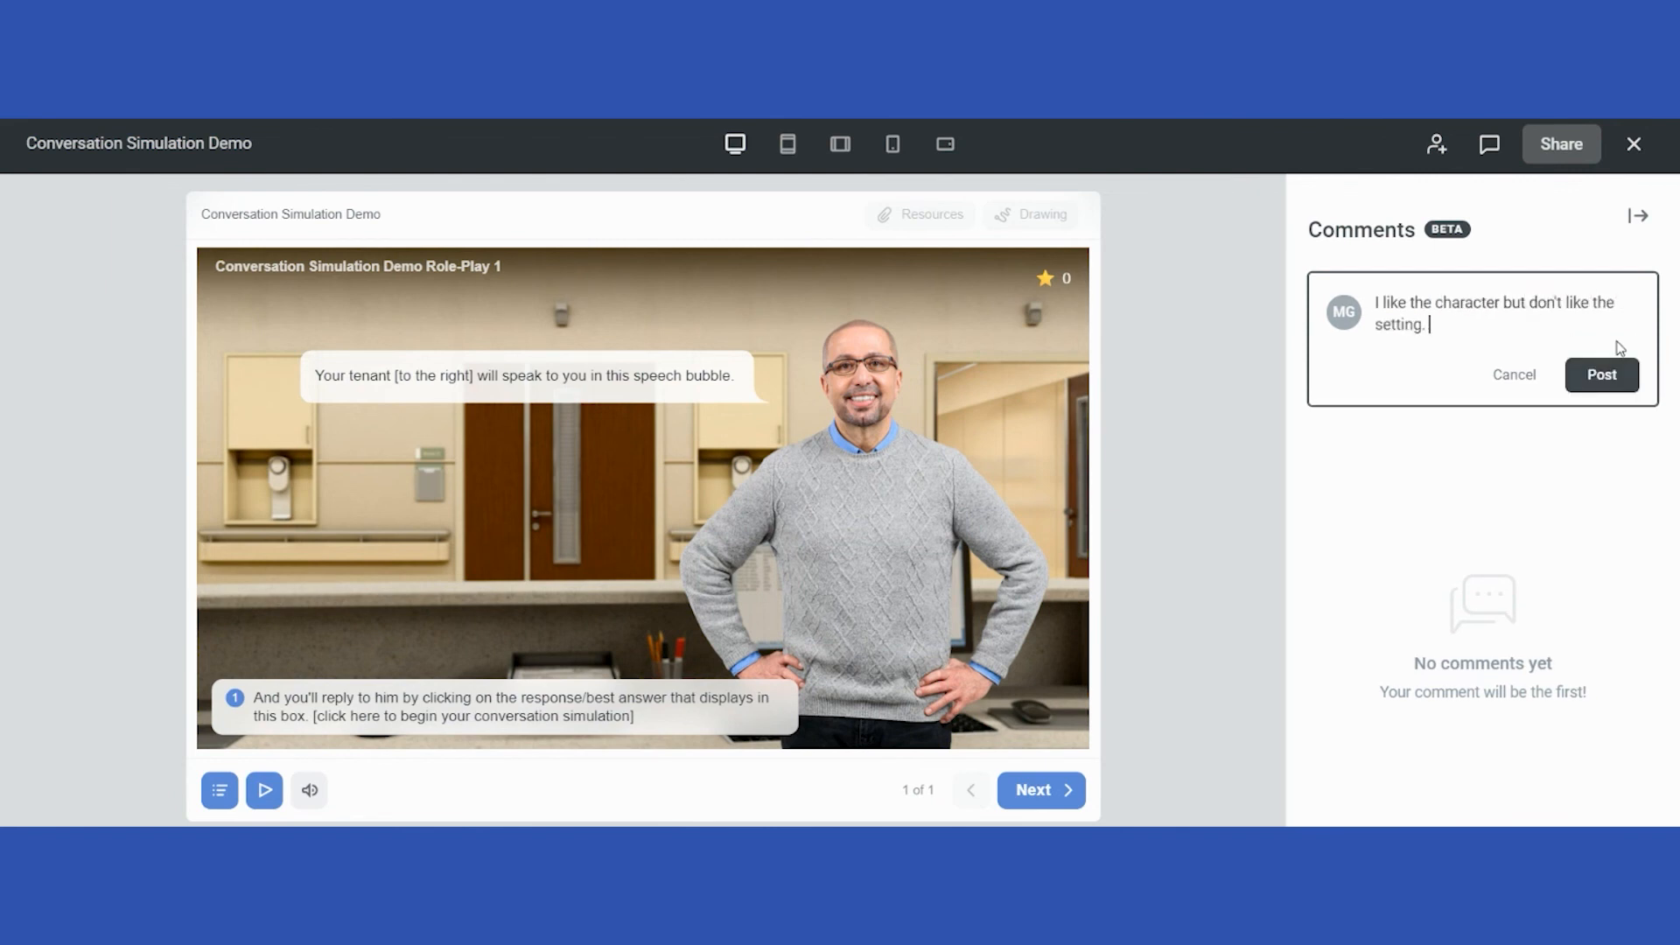
{"action": "left_click", "coordinate": [1613, 361]}
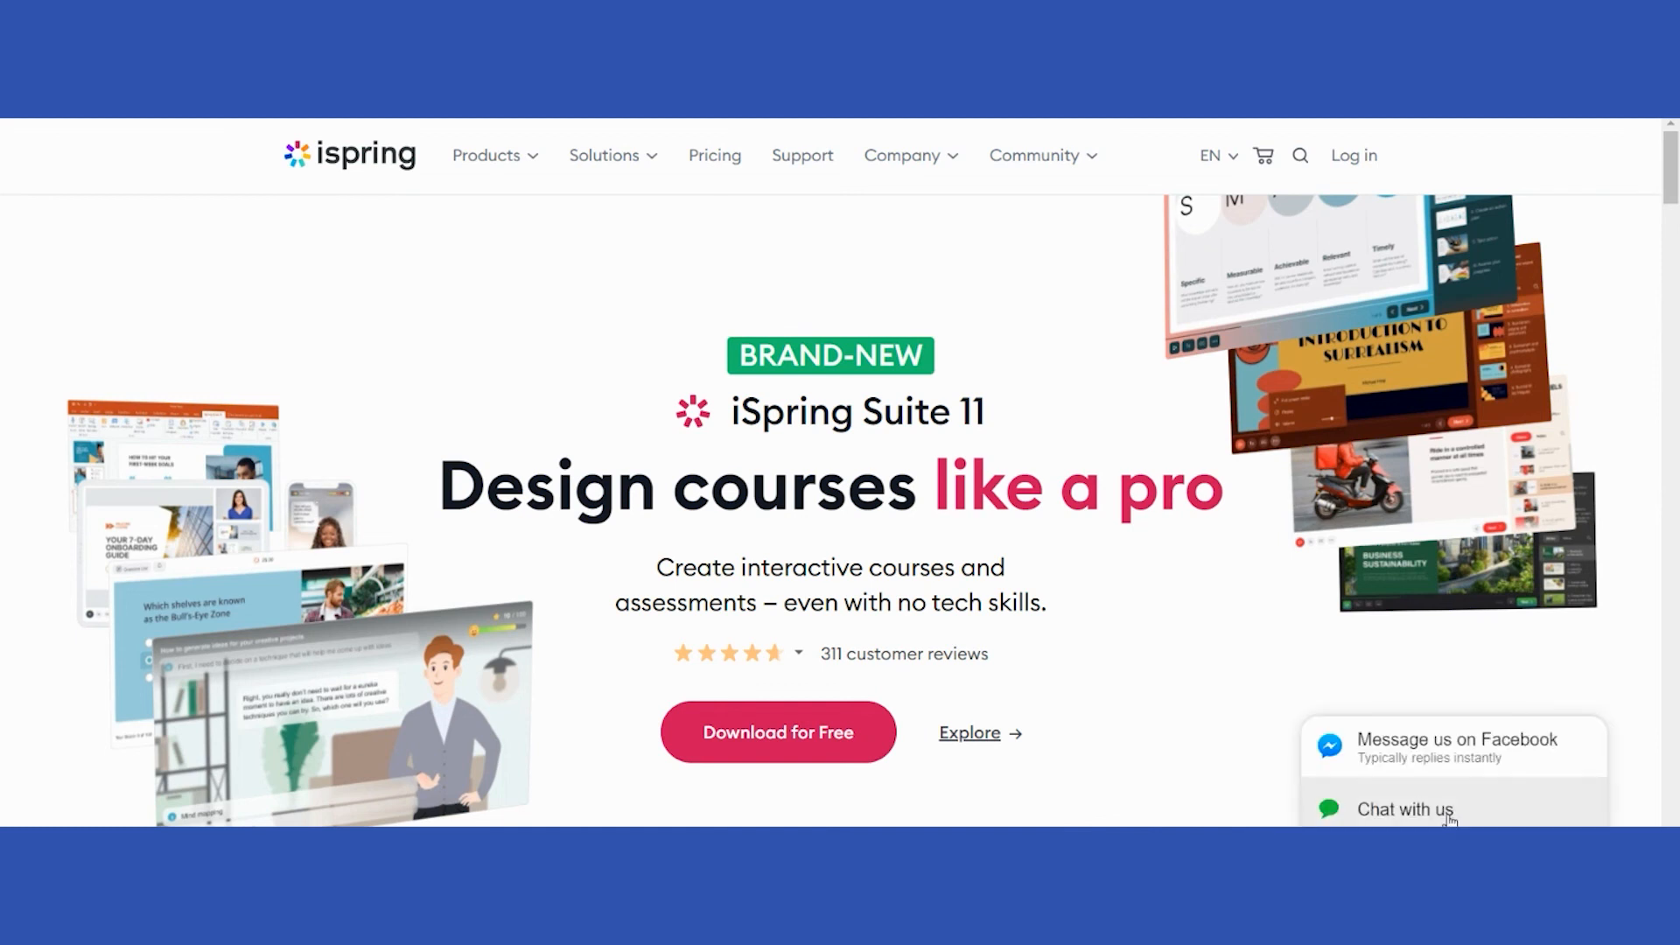
On the iSpring website, start a client tech support chat and ask "where is the beta voice over located within the program?".
{"action": "left_click", "coordinate": [1459, 812]}
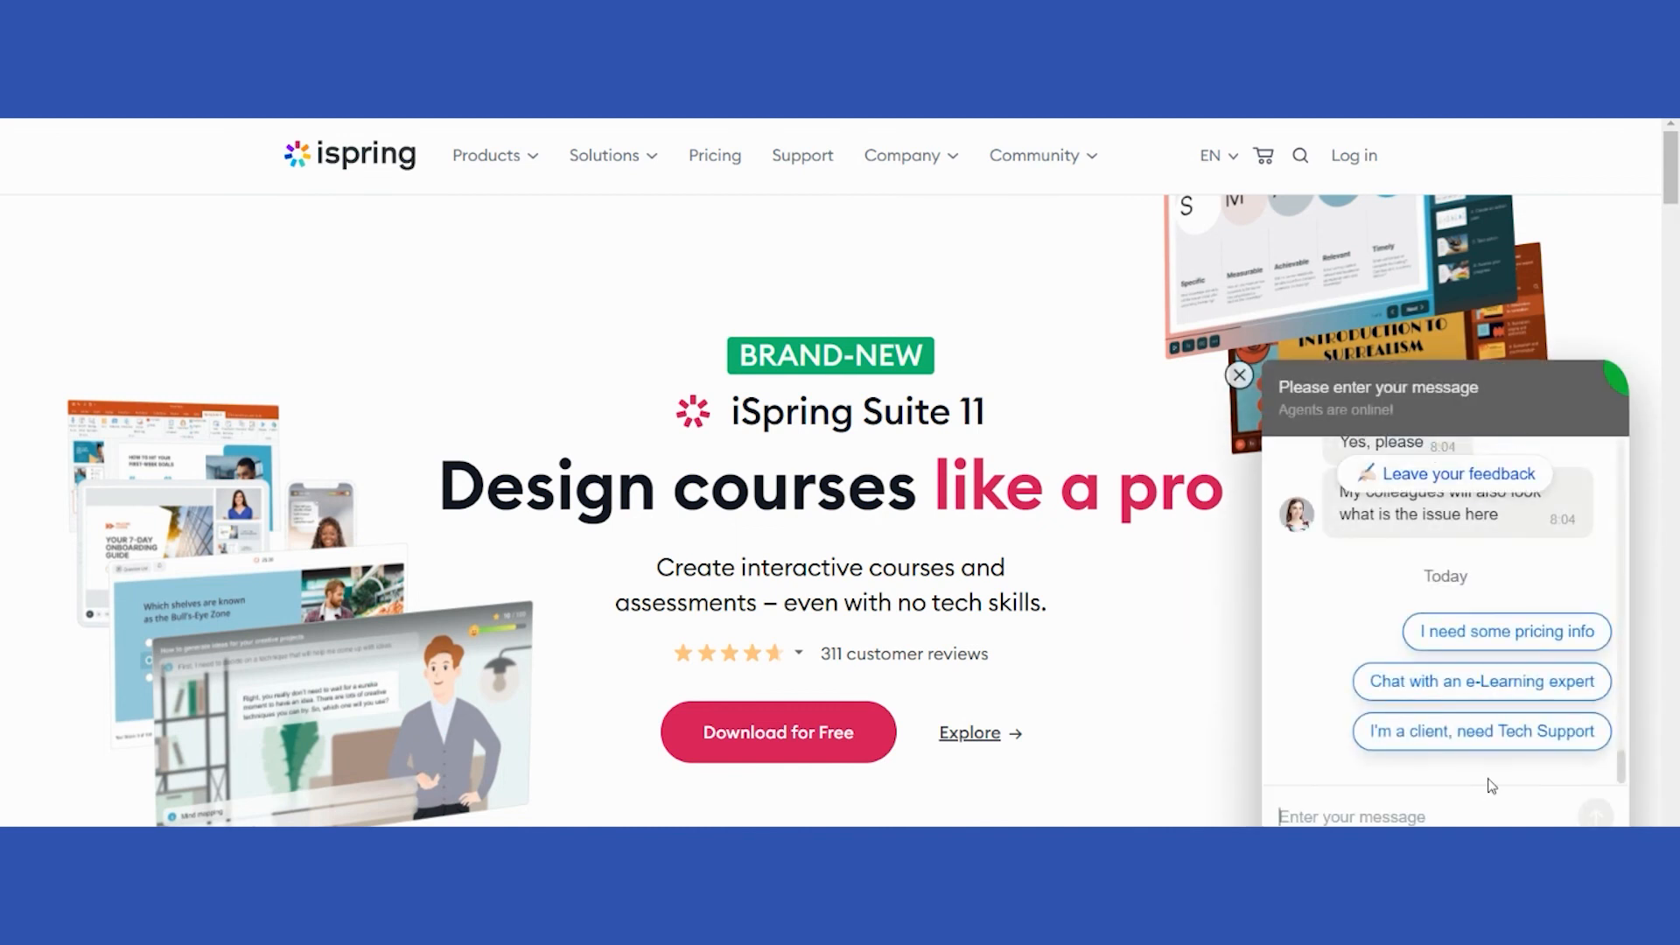
{"action": "left_click", "coordinate": [1486, 731]}
{"action": "left_click", "coordinate": [1362, 801]}
{"action": "type", "text": "where is the"}
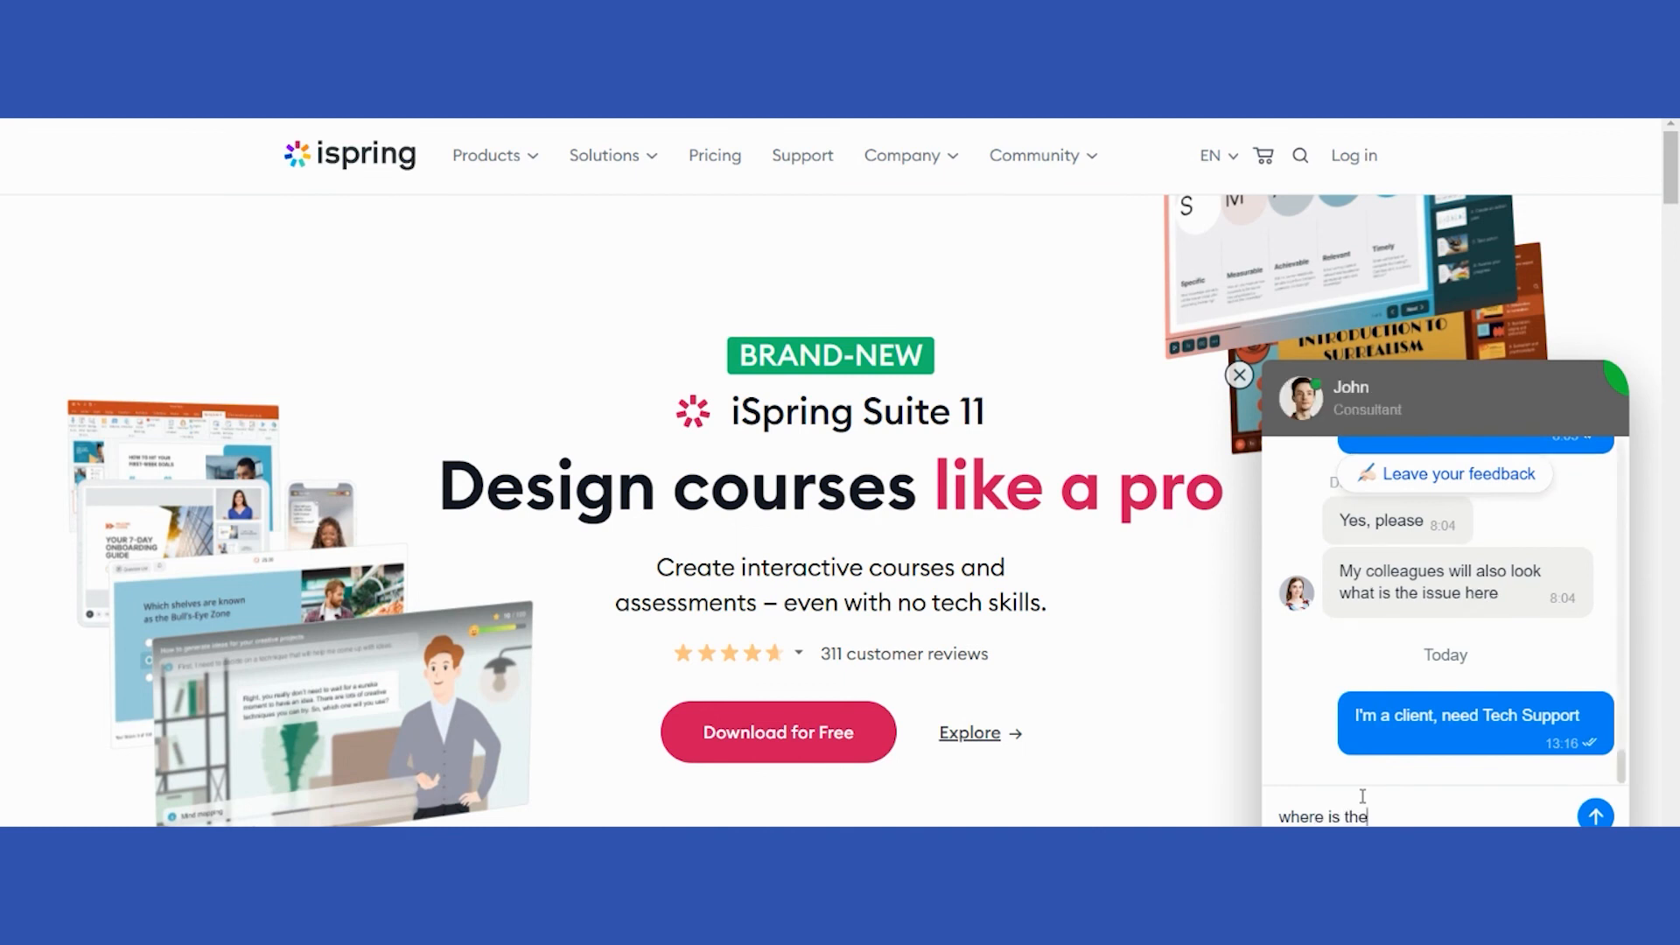
{"action": "type", "text": " beta voice over loc"}
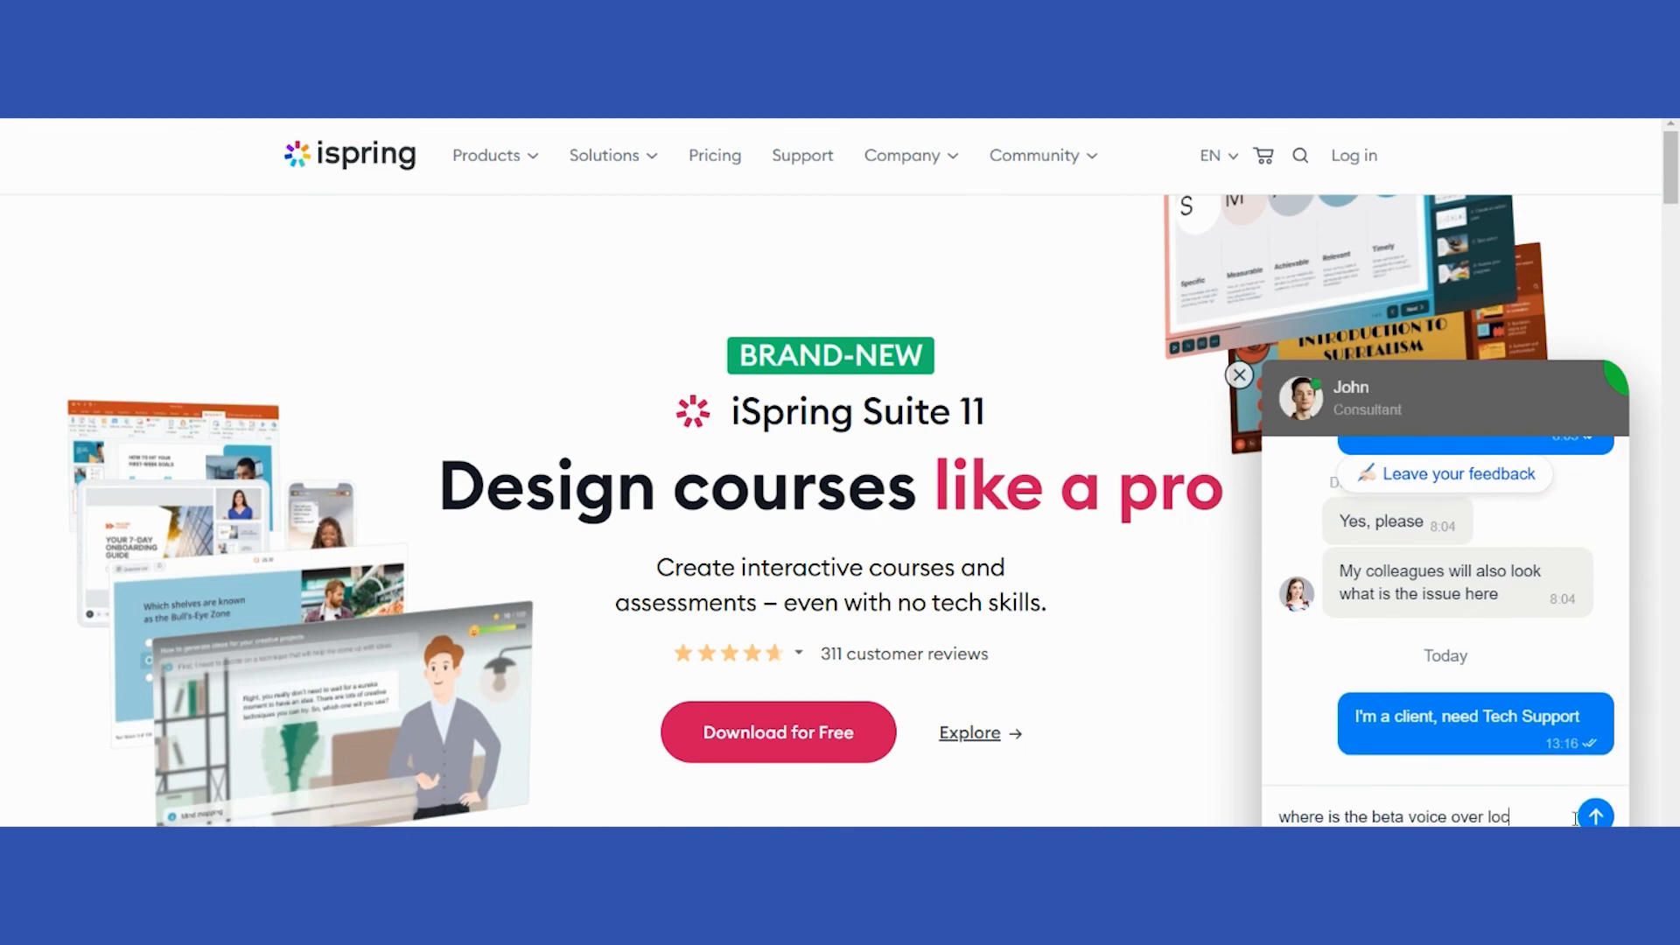
{"action": "type", "text": "ated within the program?"}
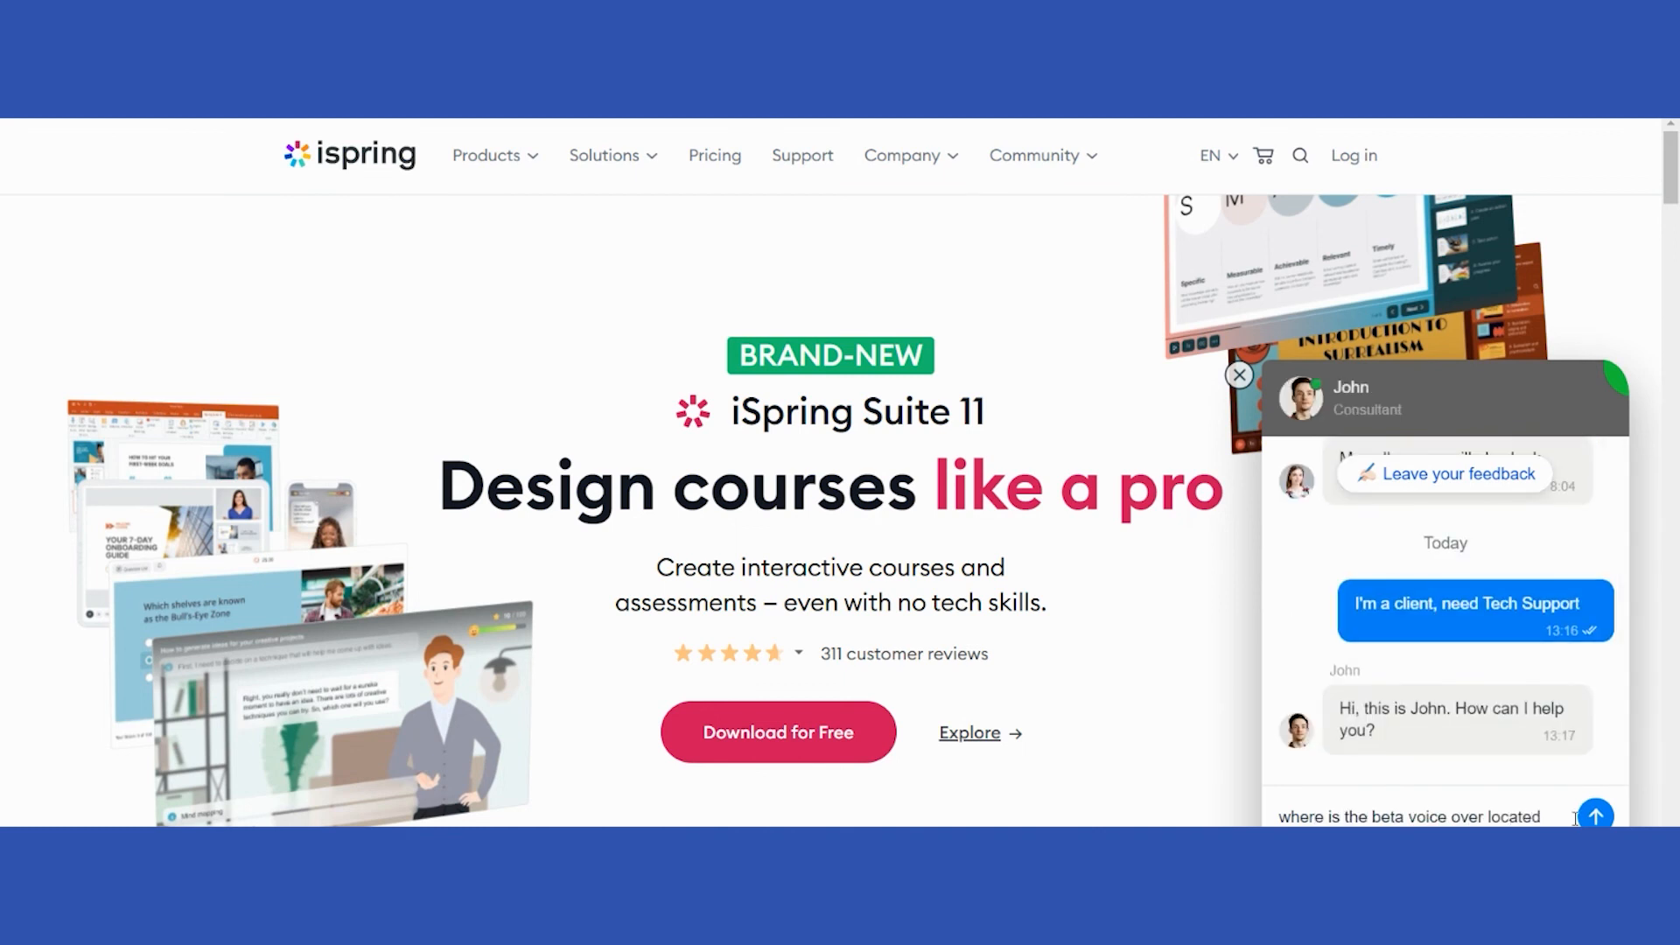
{"action": "key", "text": "Return"}
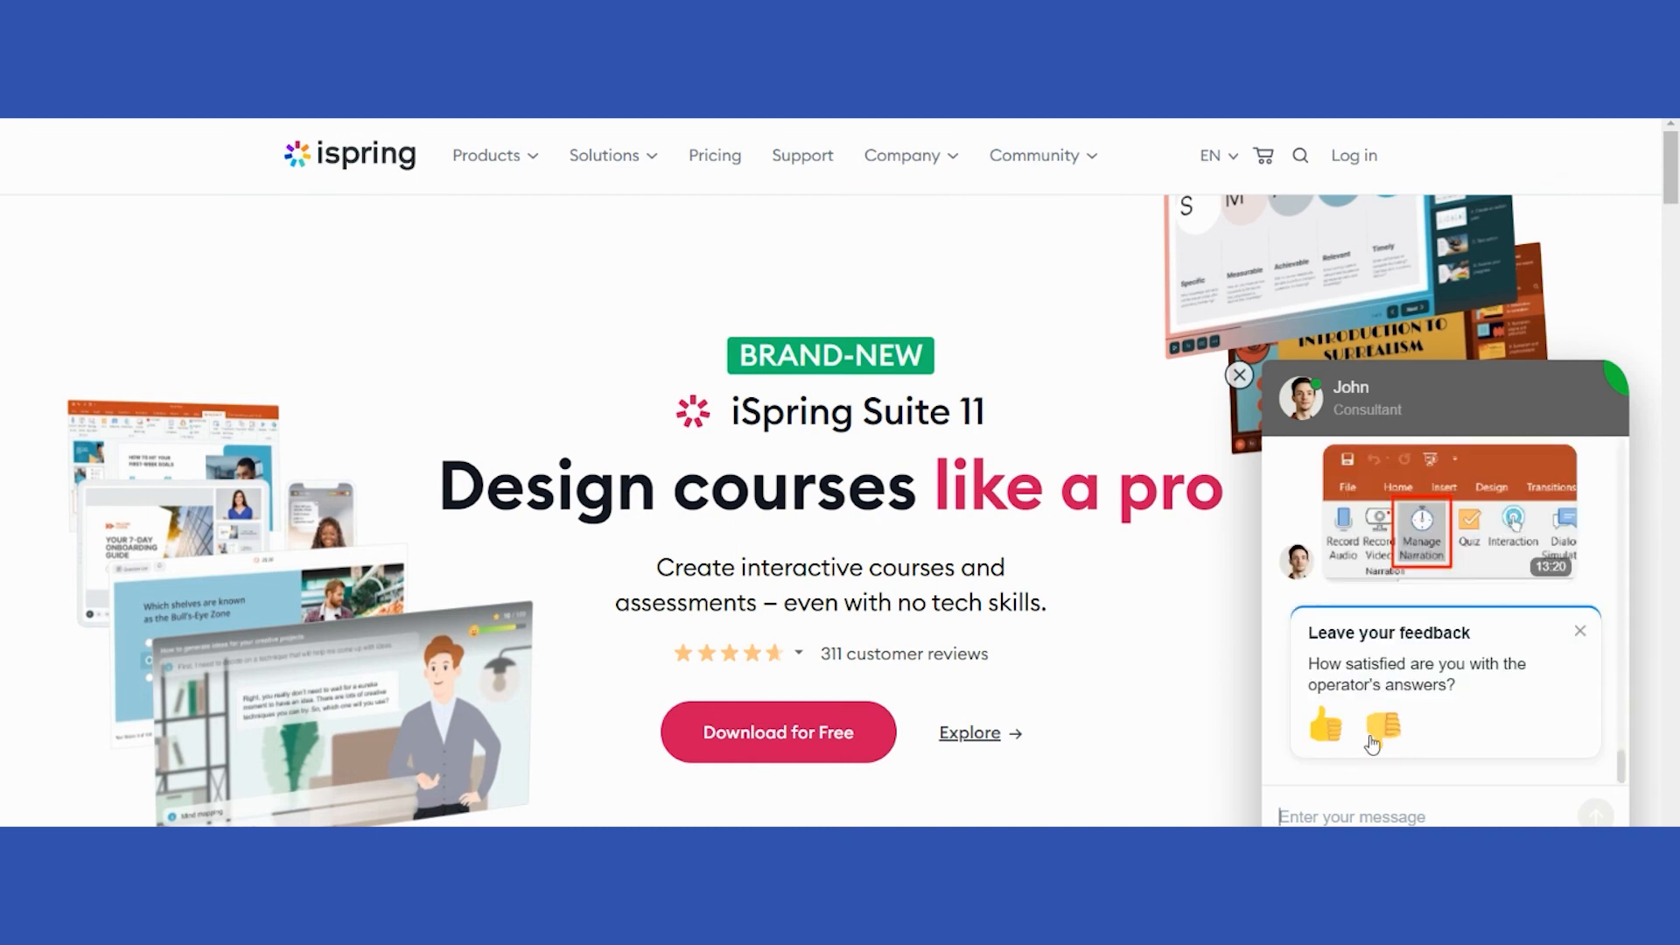
Rate the support operator's answer positively and reply "excellent! Thank you!" in the chat.
{"action": "left_click", "coordinate": [1322, 728]}
{"action": "left_click", "coordinate": [1444, 717]}
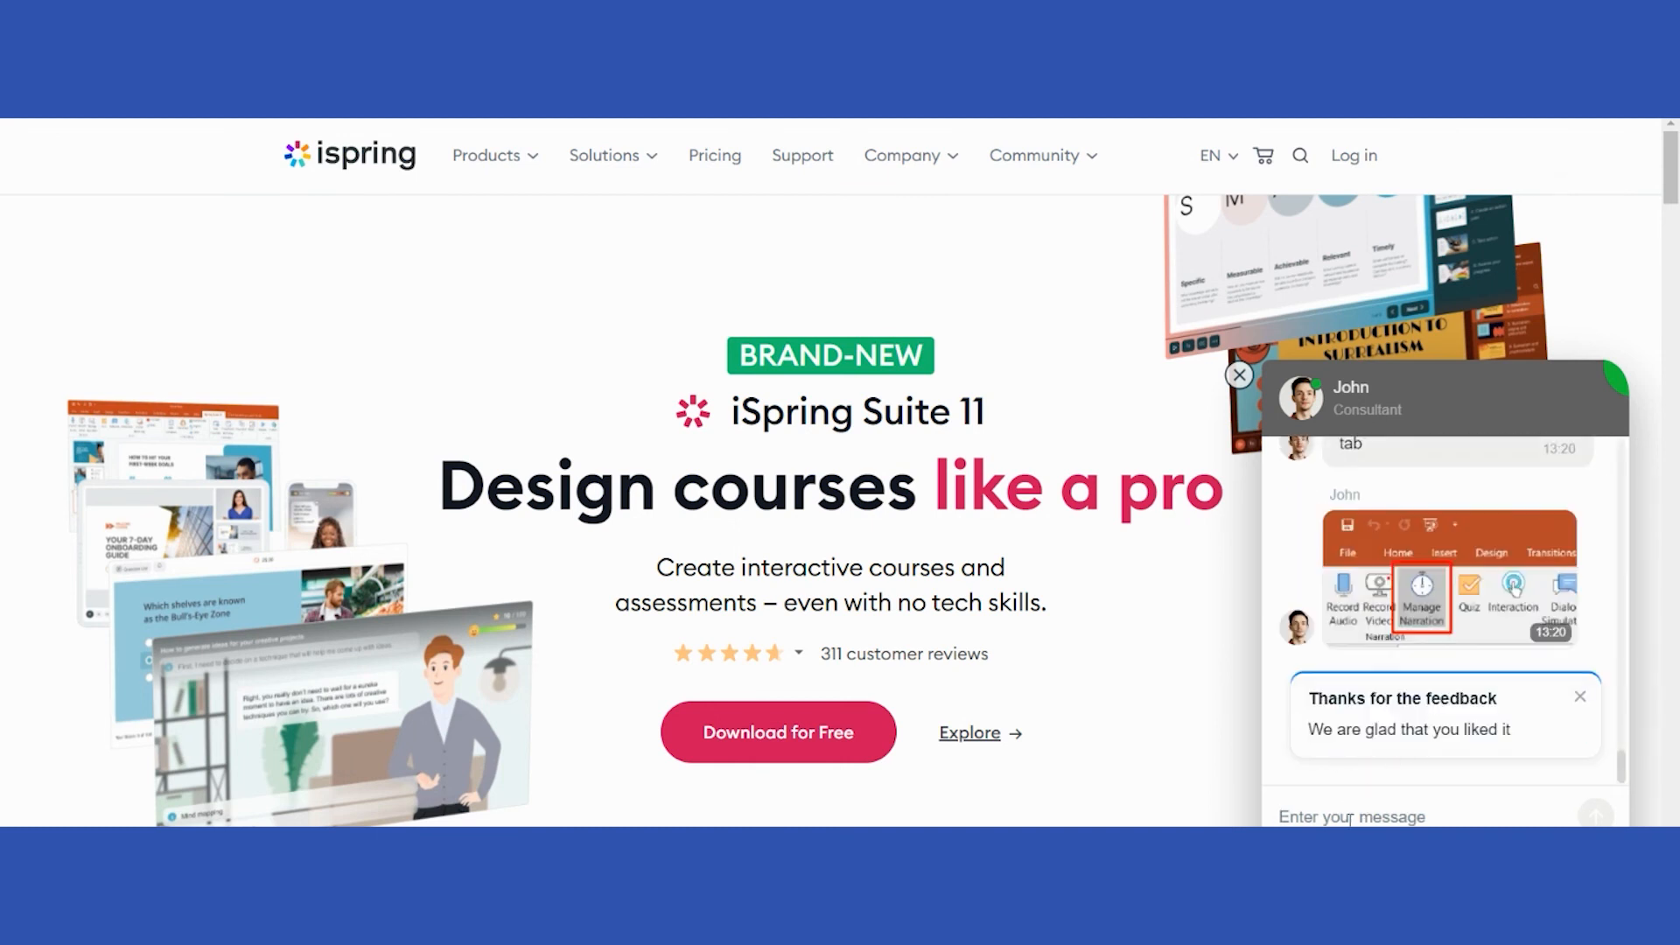
{"action": "type", "text": "excellent! "}
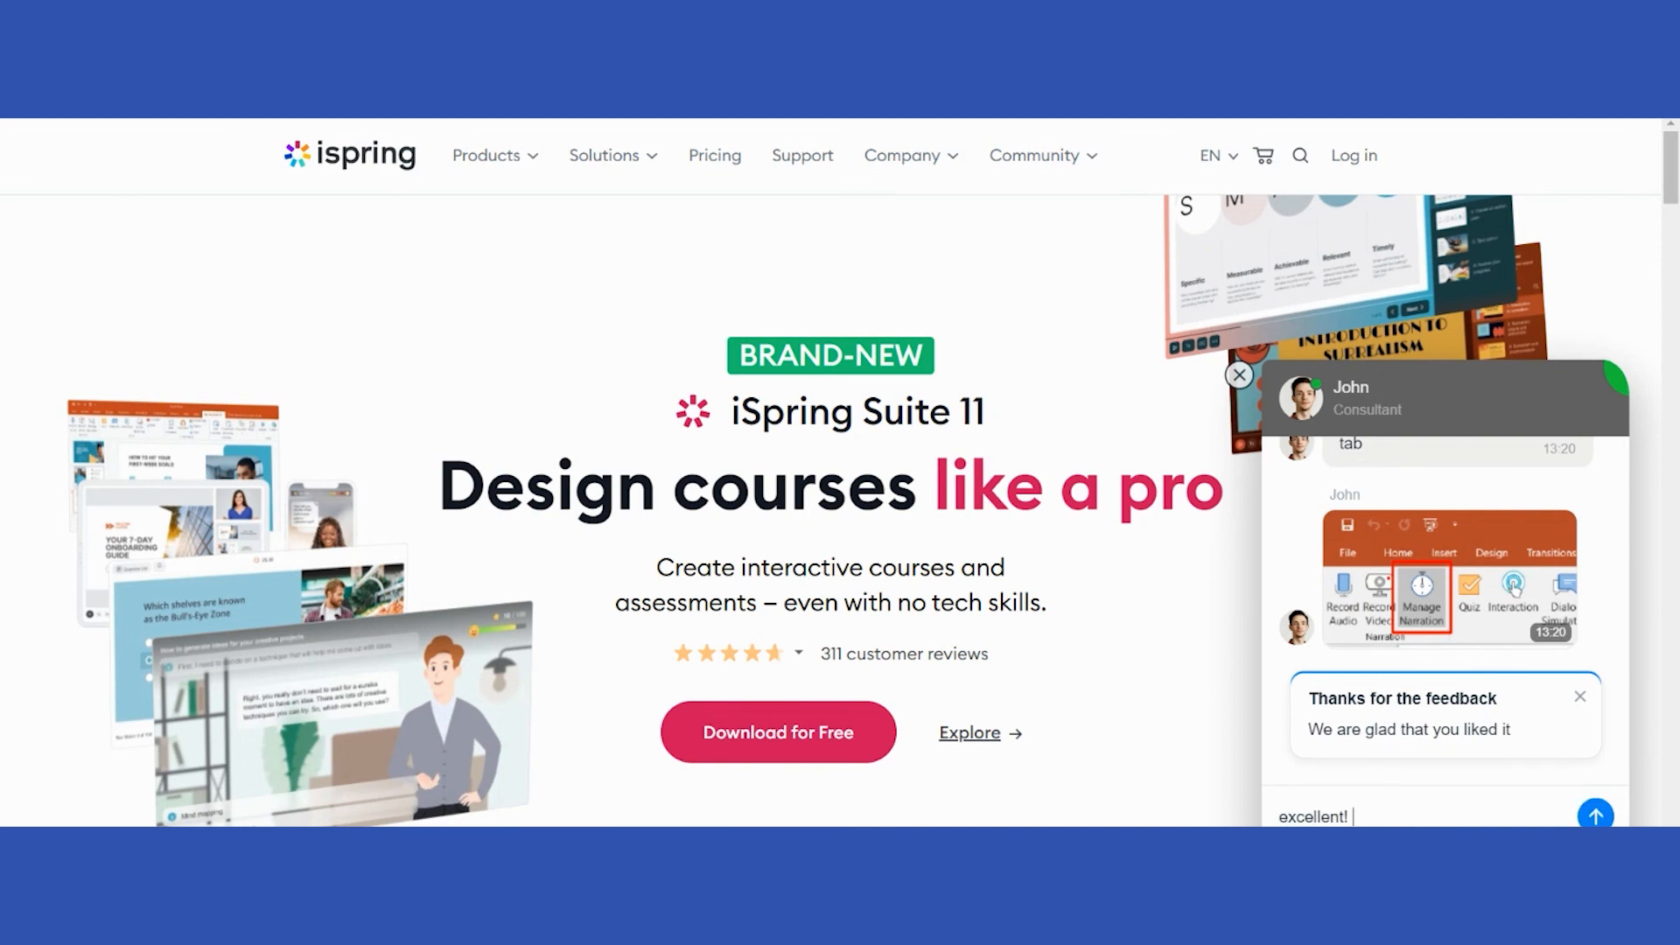
{"action": "type", "text": "Thank you!"}
{"action": "key", "text": "Return"}
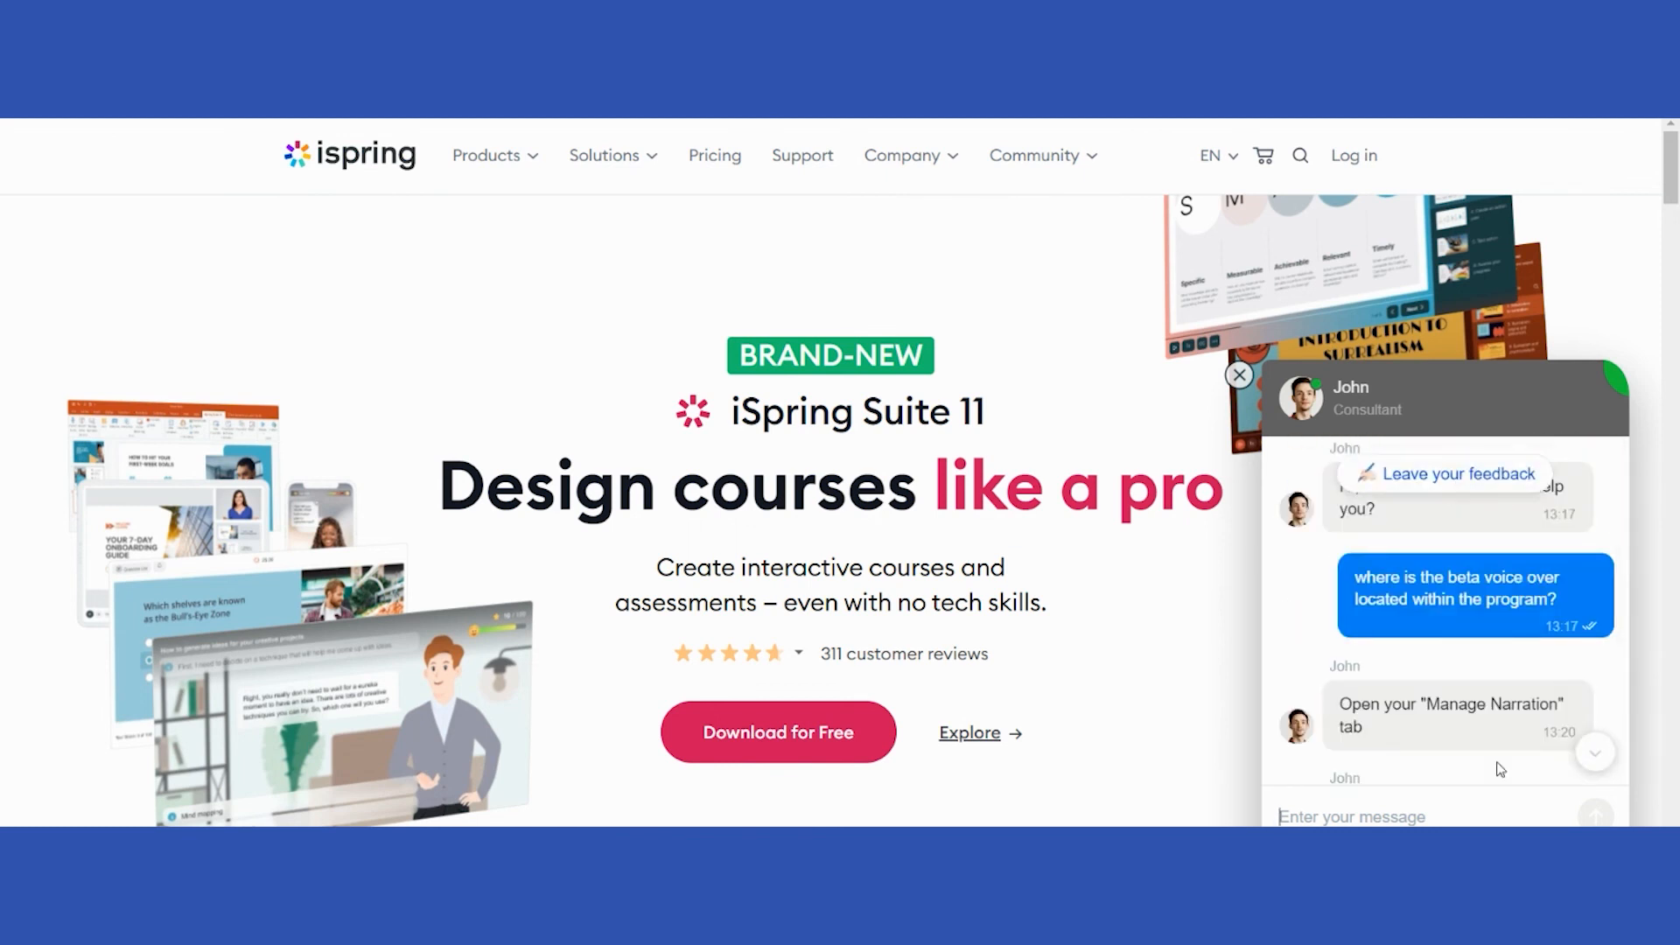
{"action": "scroll", "coordinate": [1501, 769], "scroll_direction": "down", "scroll_amount": 5}
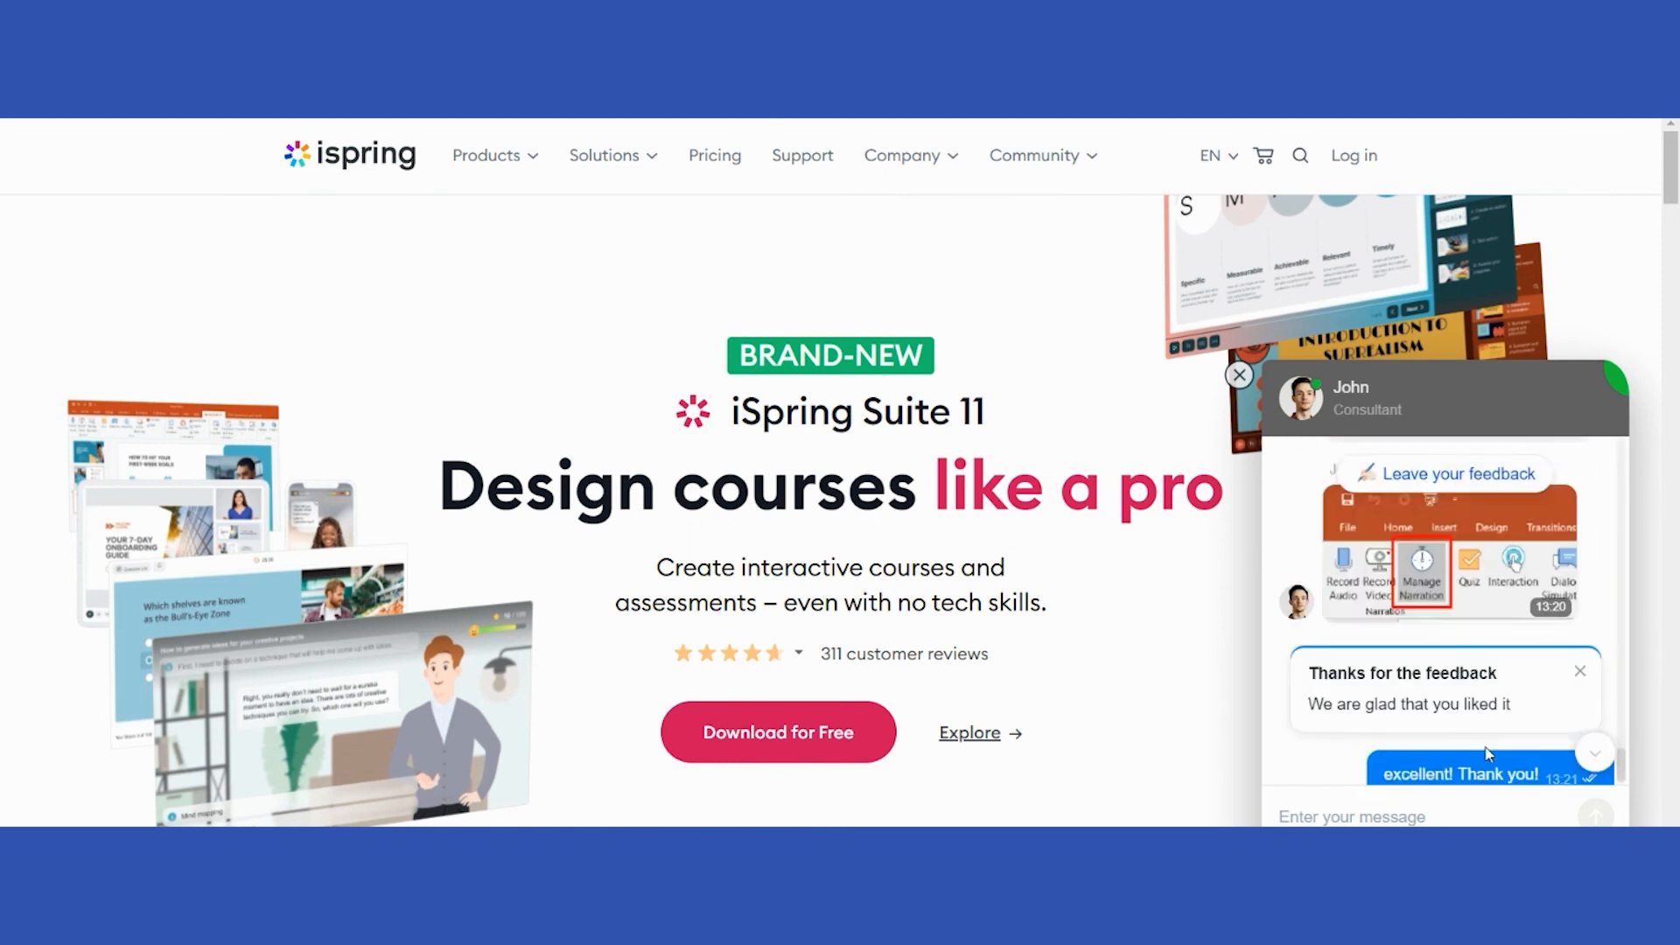
{"action": "scroll", "coordinate": [1476, 732], "scroll_direction": "down", "scroll_amount": 4}
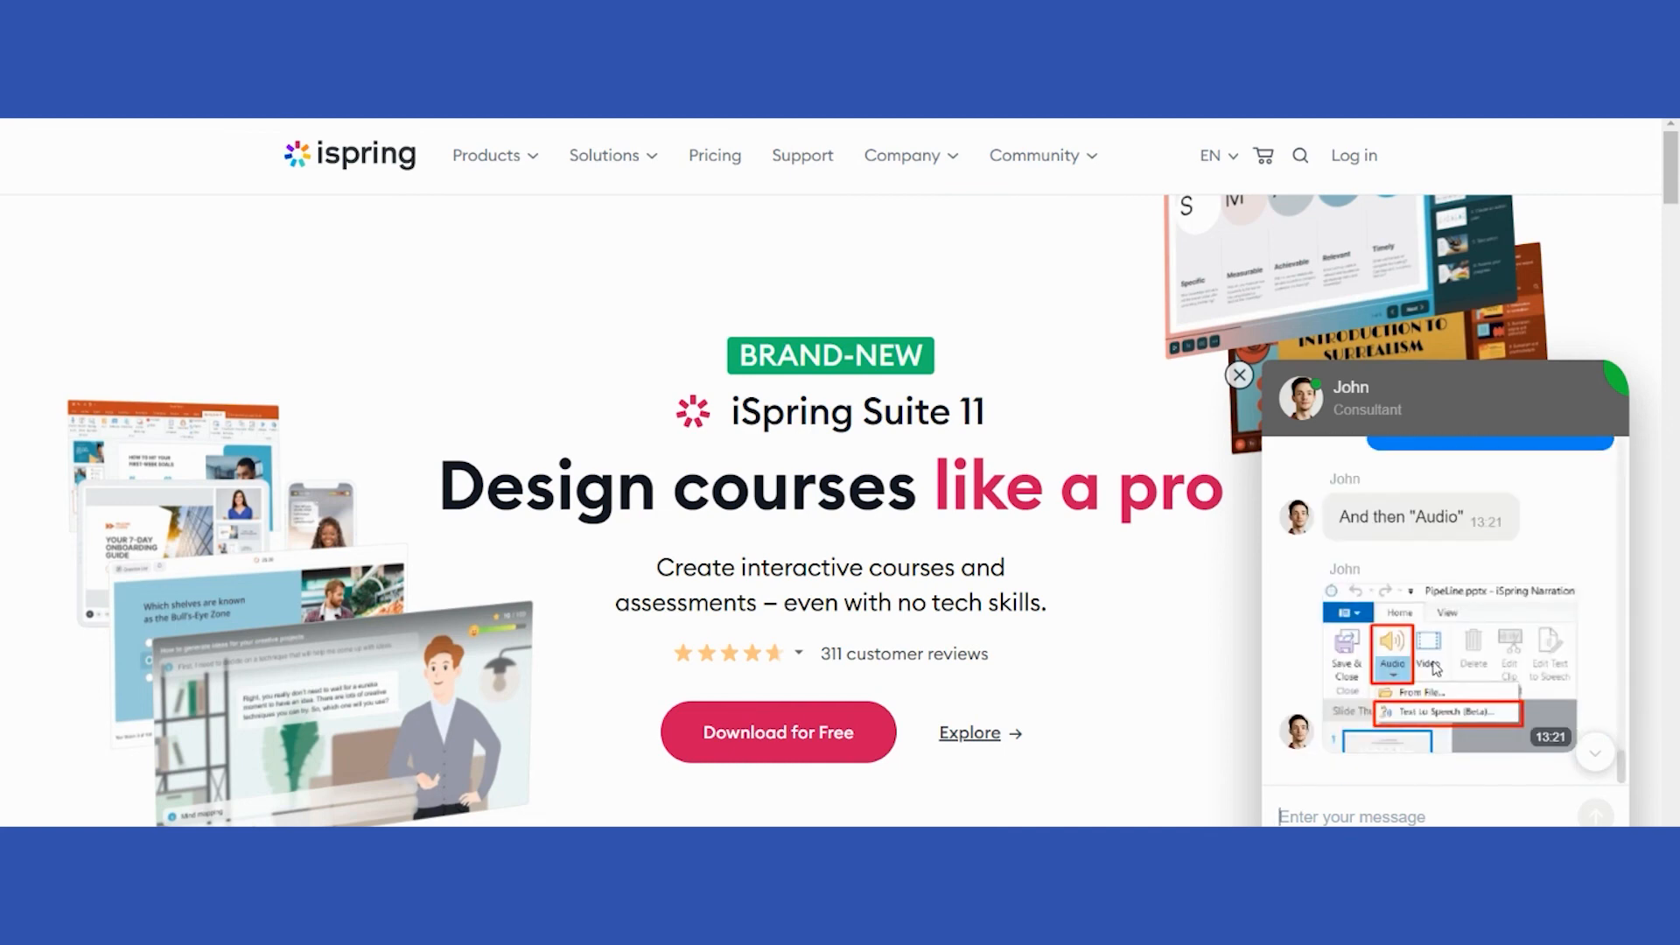